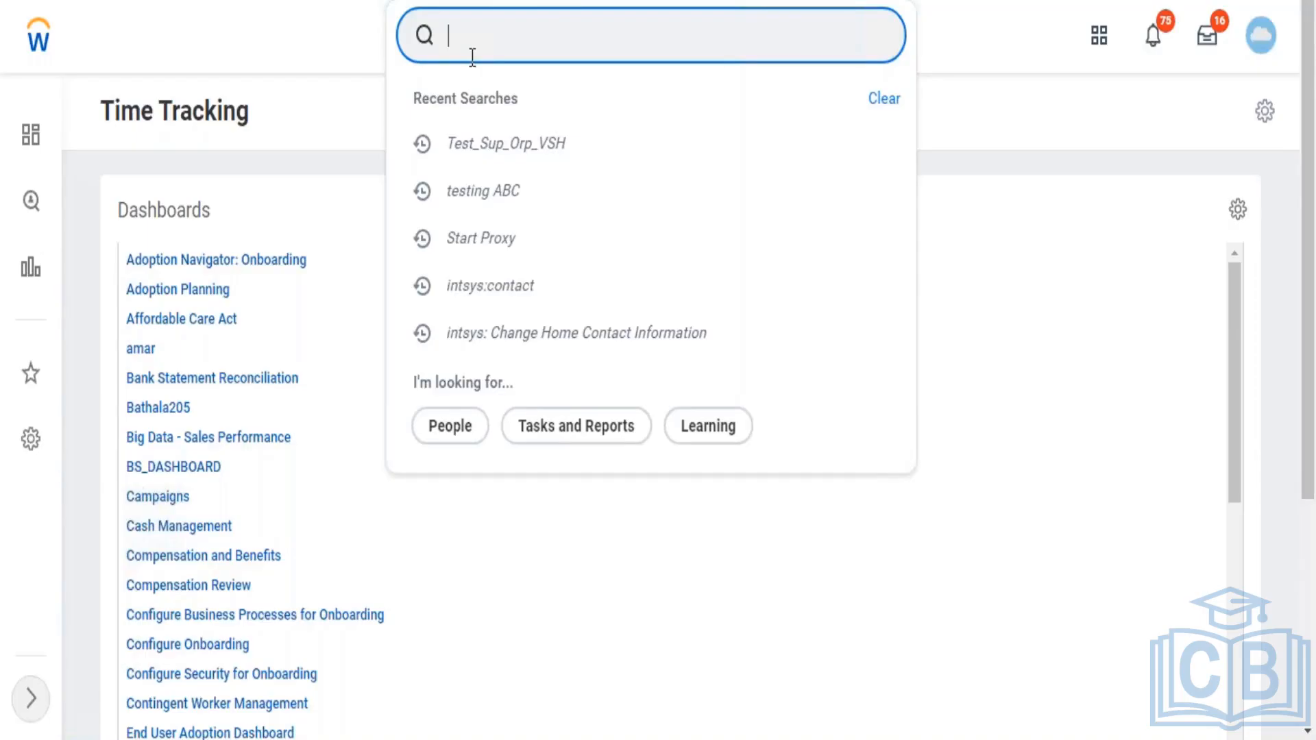
- Search for "create cus repo" and open the Create Custom Report task
{"action": "type", "text": "e"}
{"action": "key", "text": "BackSpace"}
{"action": "type", "text": "create "}
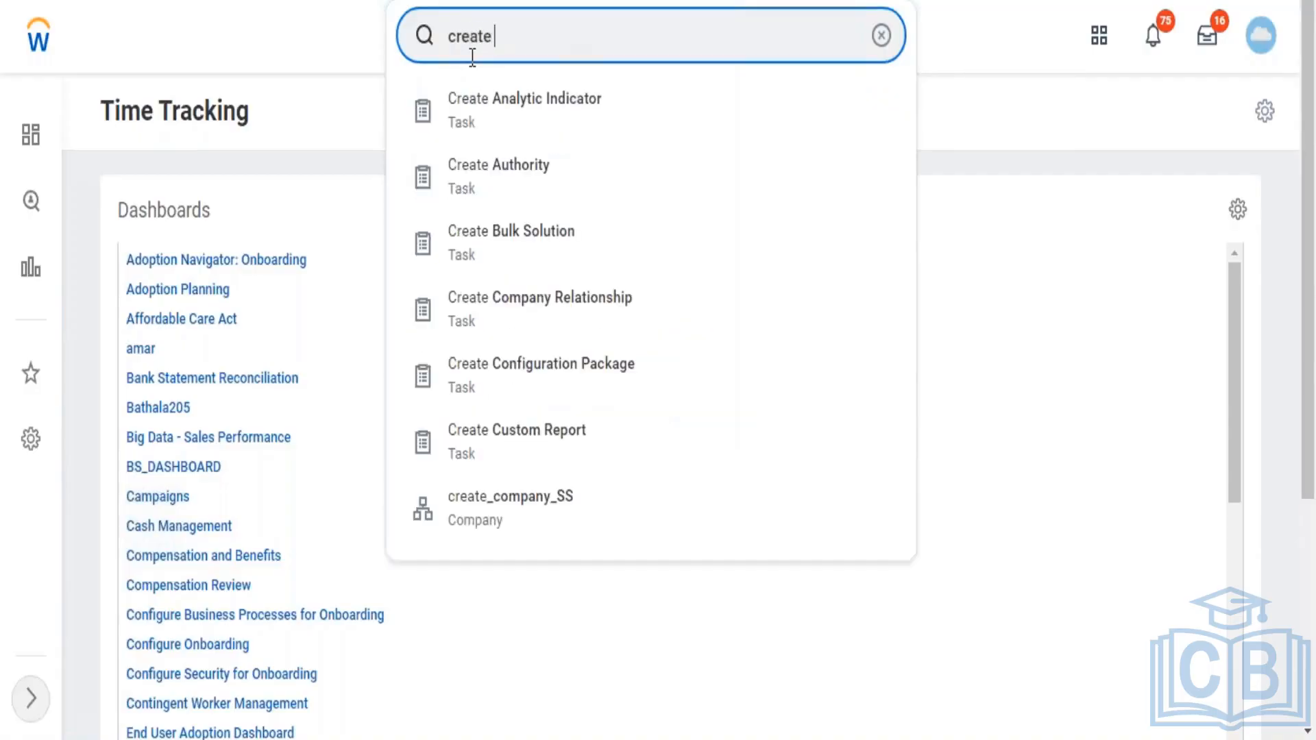
{"action": "type", "text": "cus"}
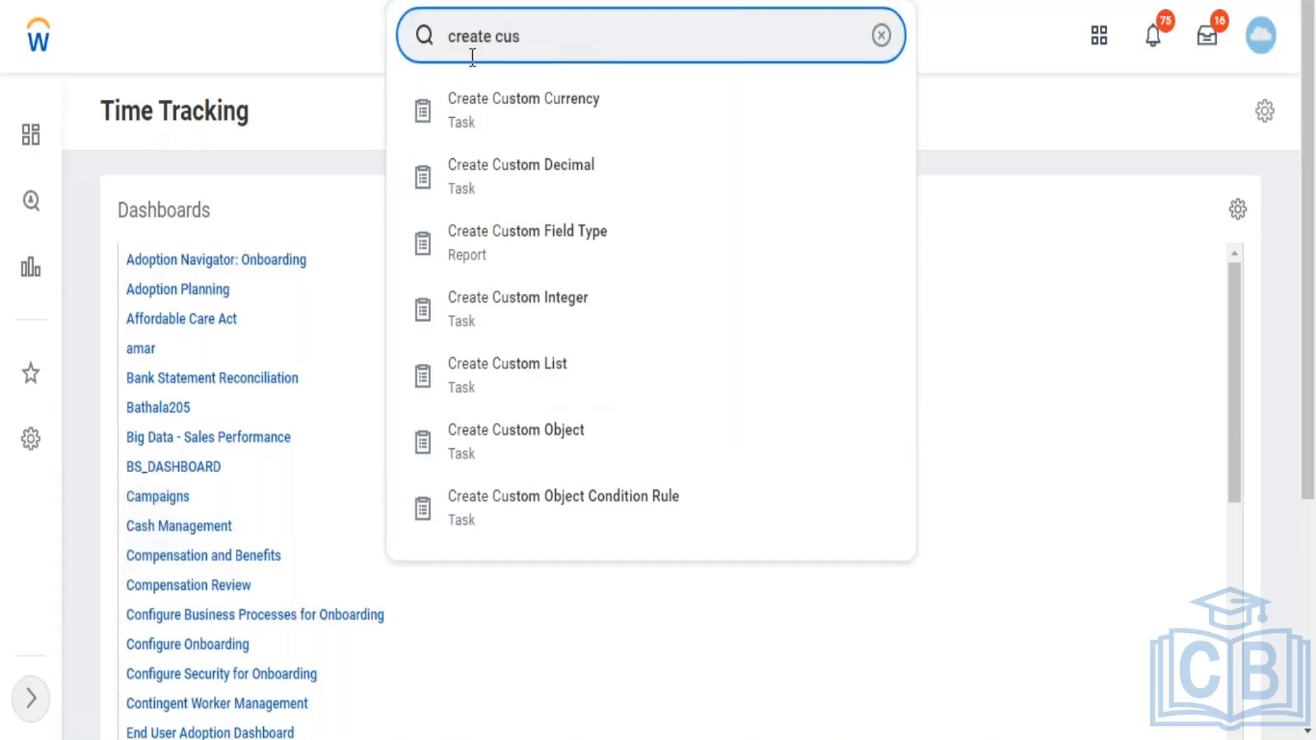
{"action": "type", "text": " repo"}
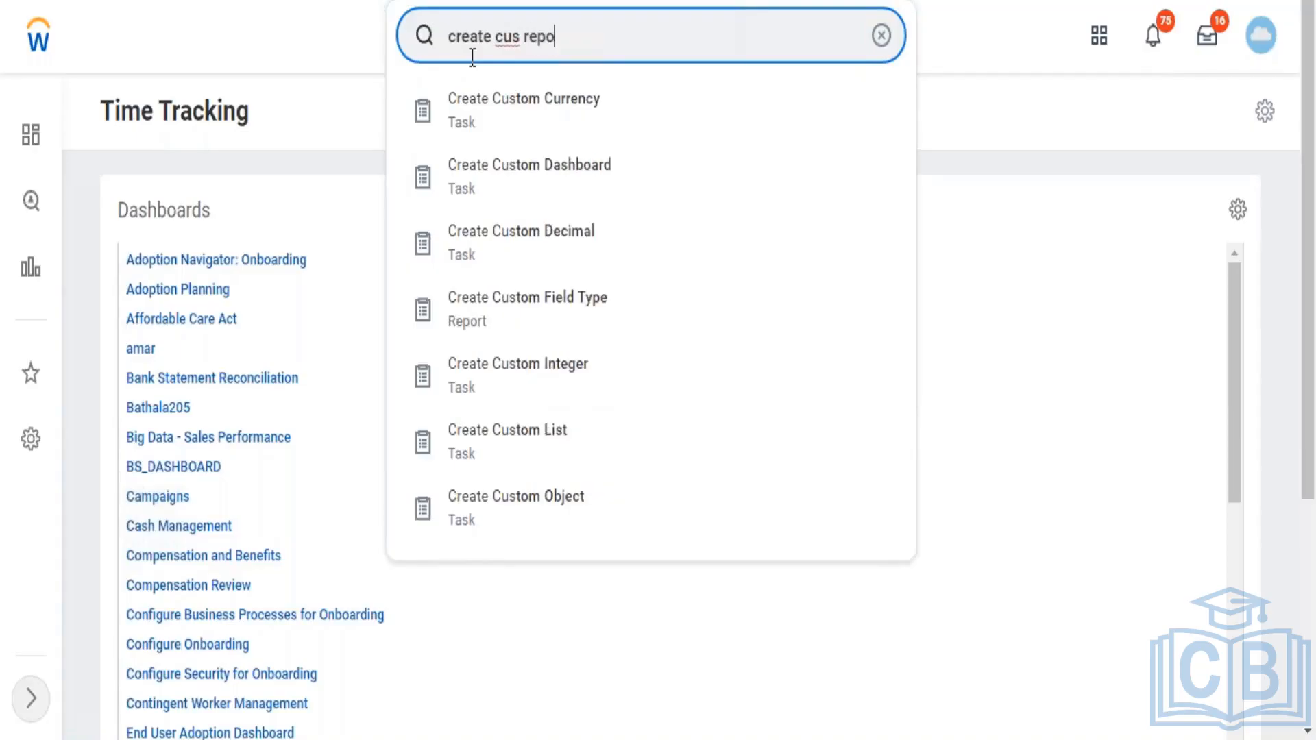
{"action": "left_click", "coordinate": [517, 117]}
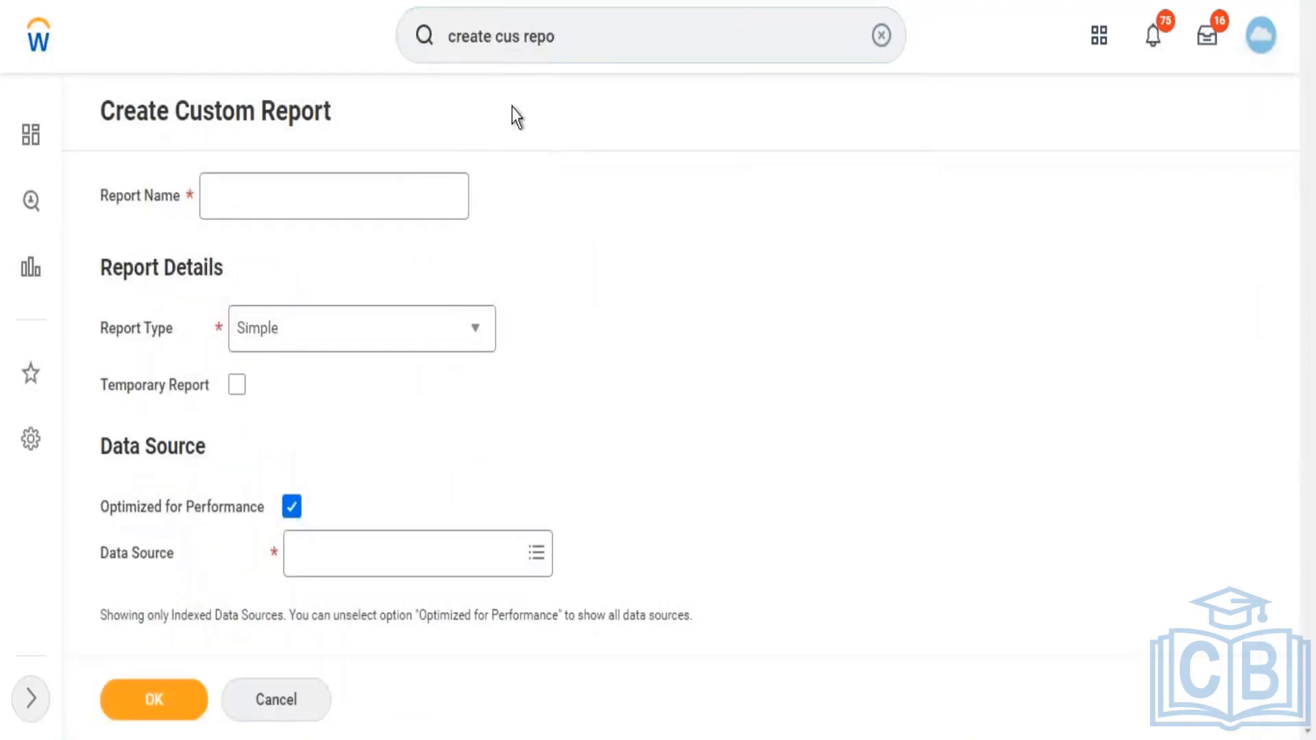
- Name the custom report "LMS - Completion Report" and set its report type to Advanced
{"action": "left_click", "coordinate": [332, 181]}
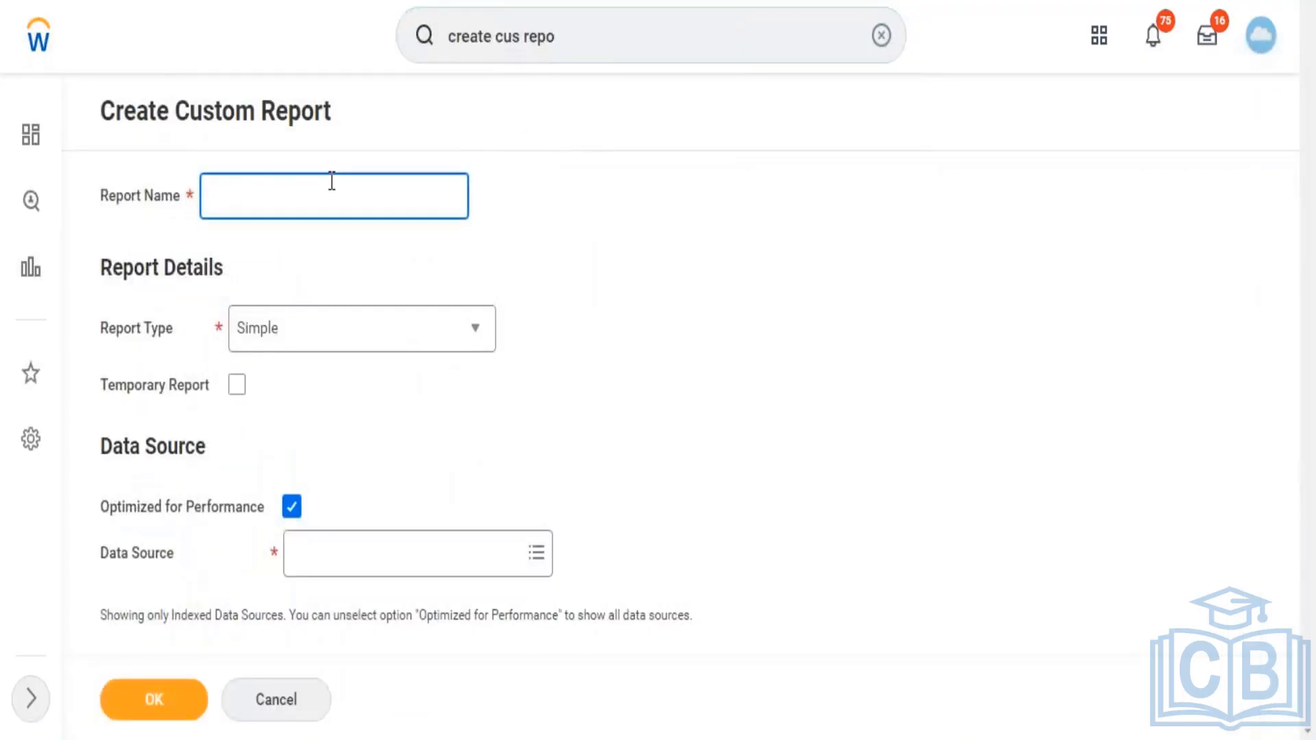
{"action": "type", "text": "LMS - Completion Report"}
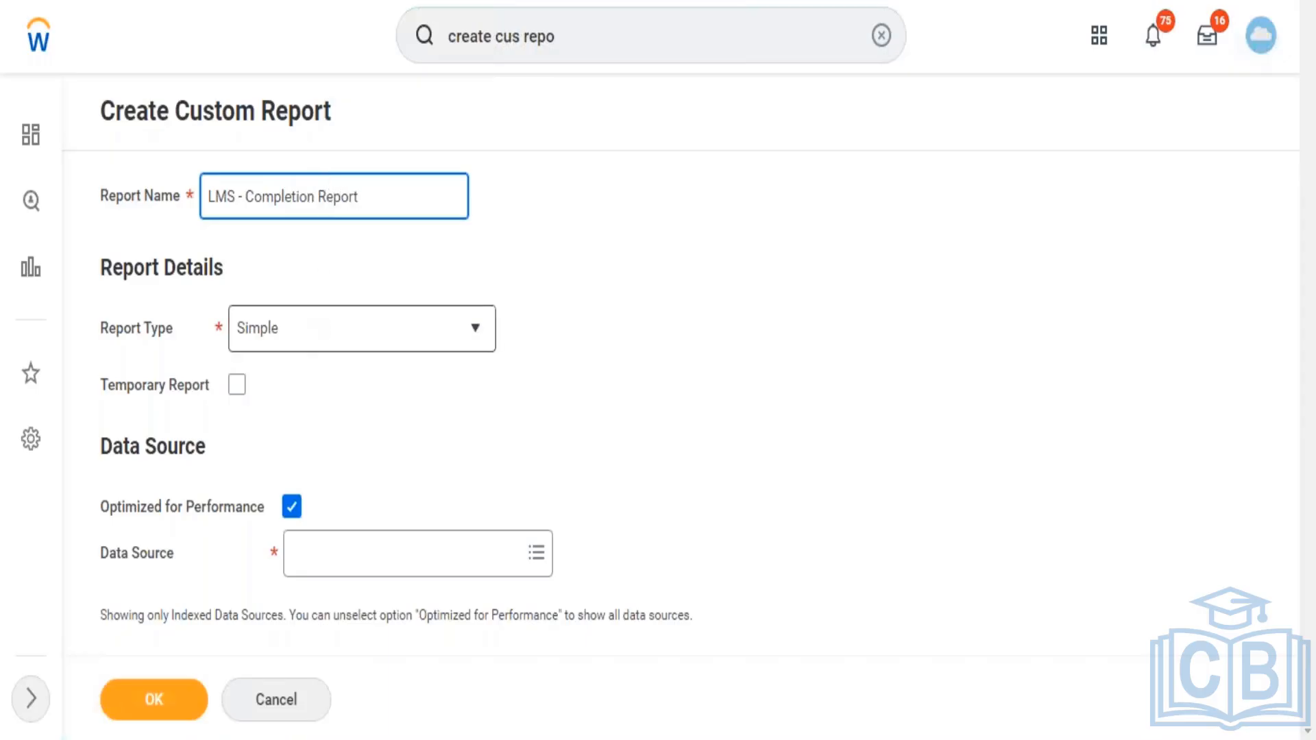
{"action": "left_click", "coordinate": [291, 329]}
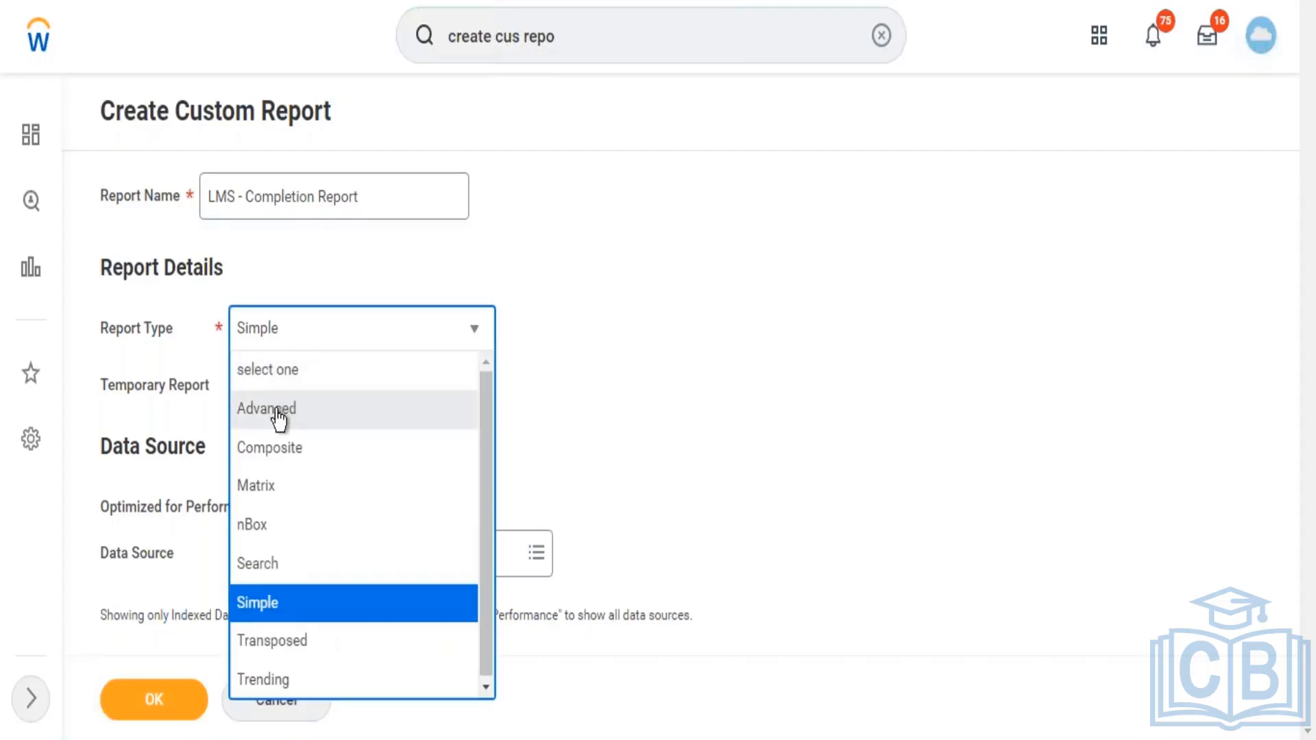
{"action": "left_click", "coordinate": [276, 410]}
- Turn off Optimized for Performance and create the report with Learning Enrollments as its data source
{"action": "left_click", "coordinate": [291, 553]}
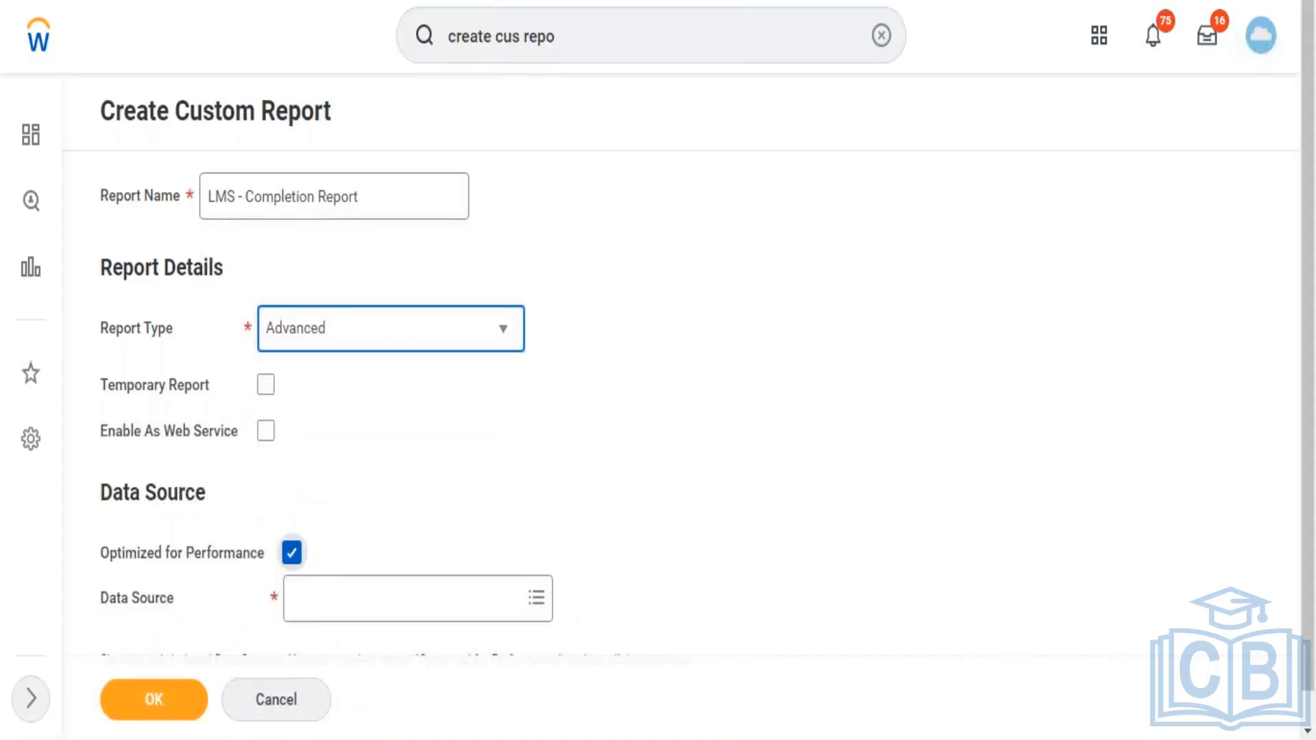
{"action": "left_click", "coordinate": [314, 621]}
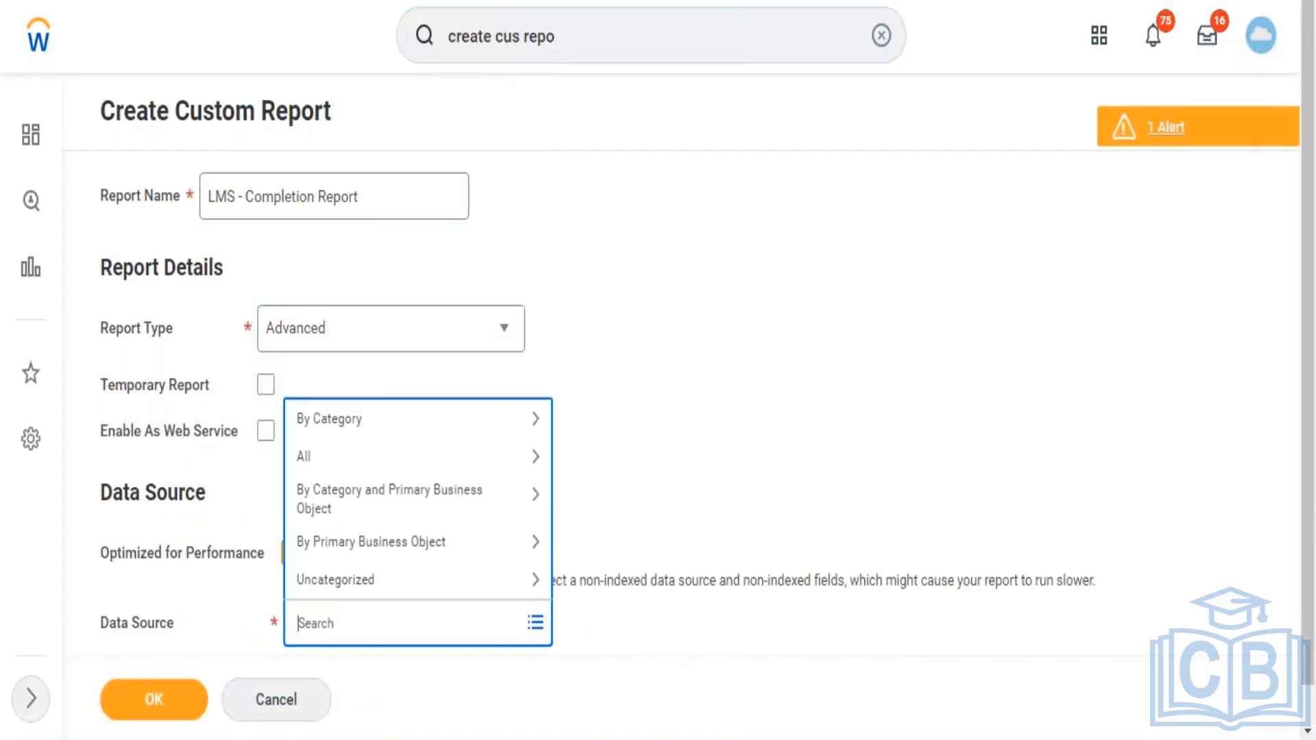
{"action": "type", "text": "learning"}
{"action": "type", "text": " enrollmentrning"}
{"action": "key", "text": "Return"}
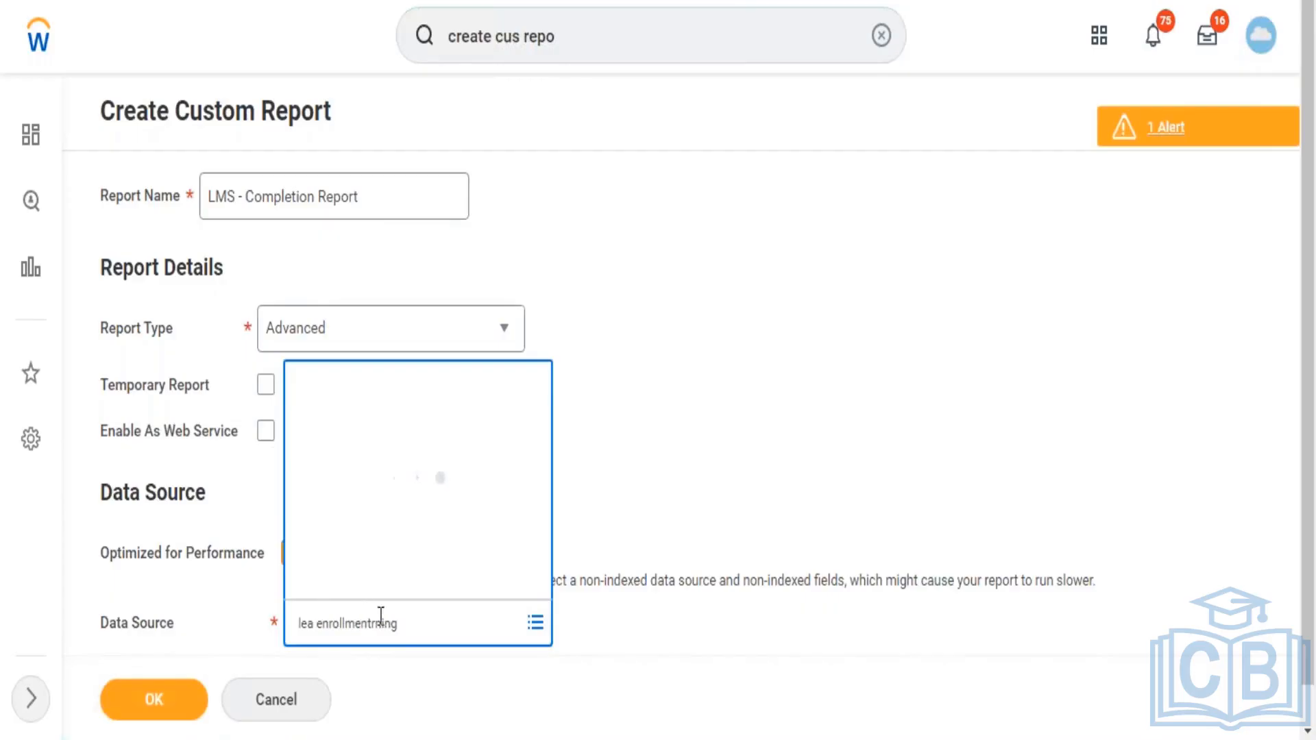
{"action": "type", "text": "Le"}
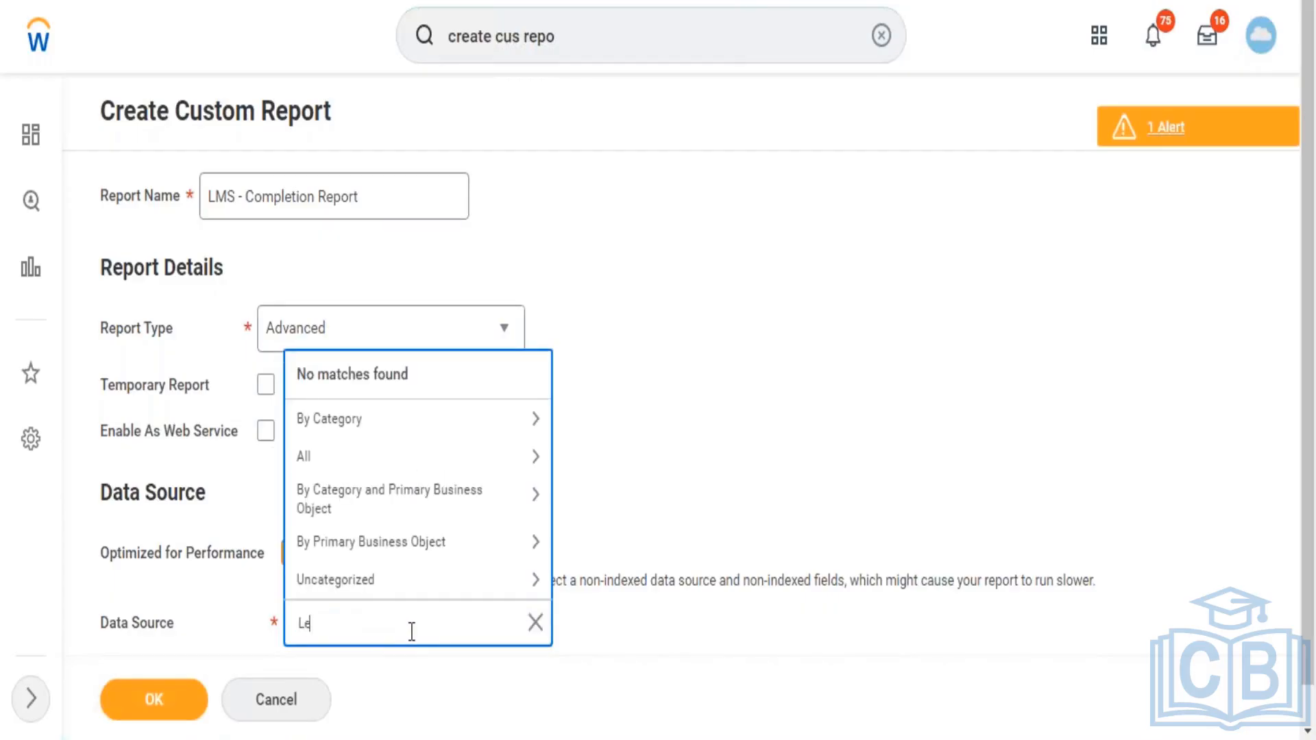
{"action": "type", "text": "arning Enrollment"}
{"action": "key", "text": "Return"}
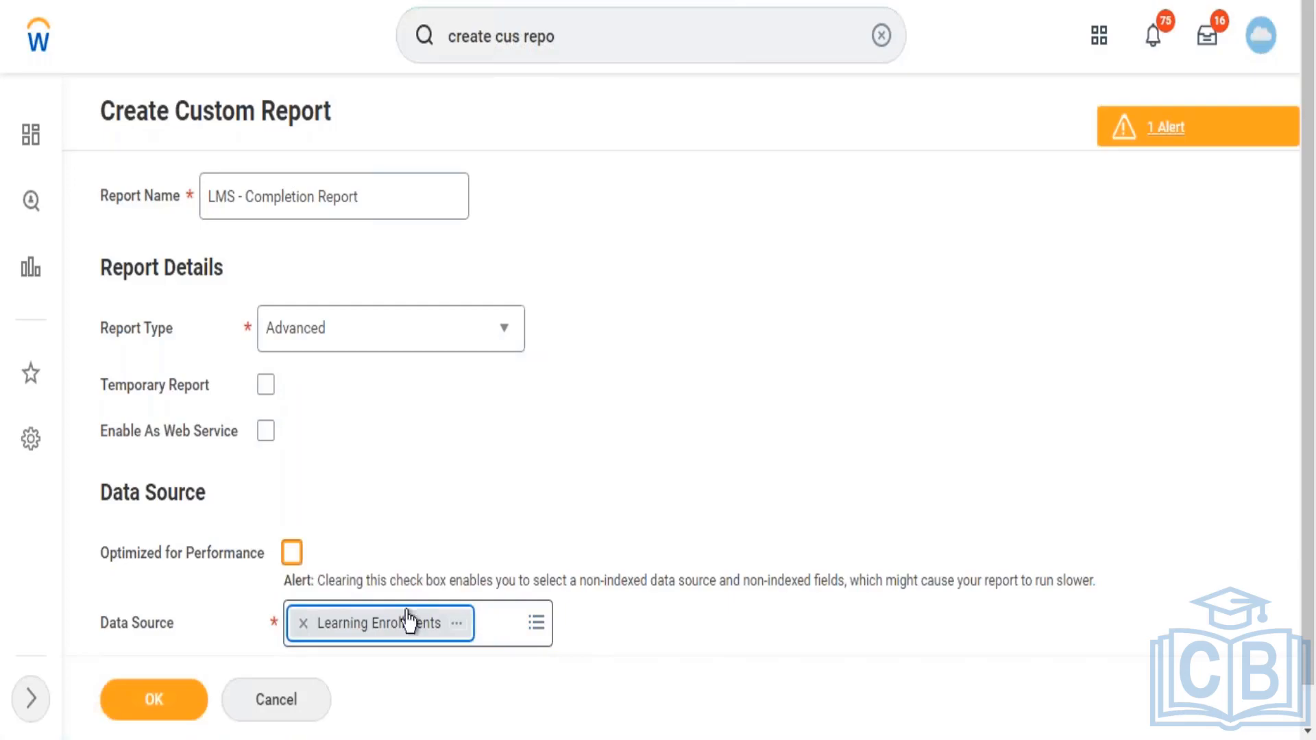
{"action": "left_click", "coordinate": [178, 720]}
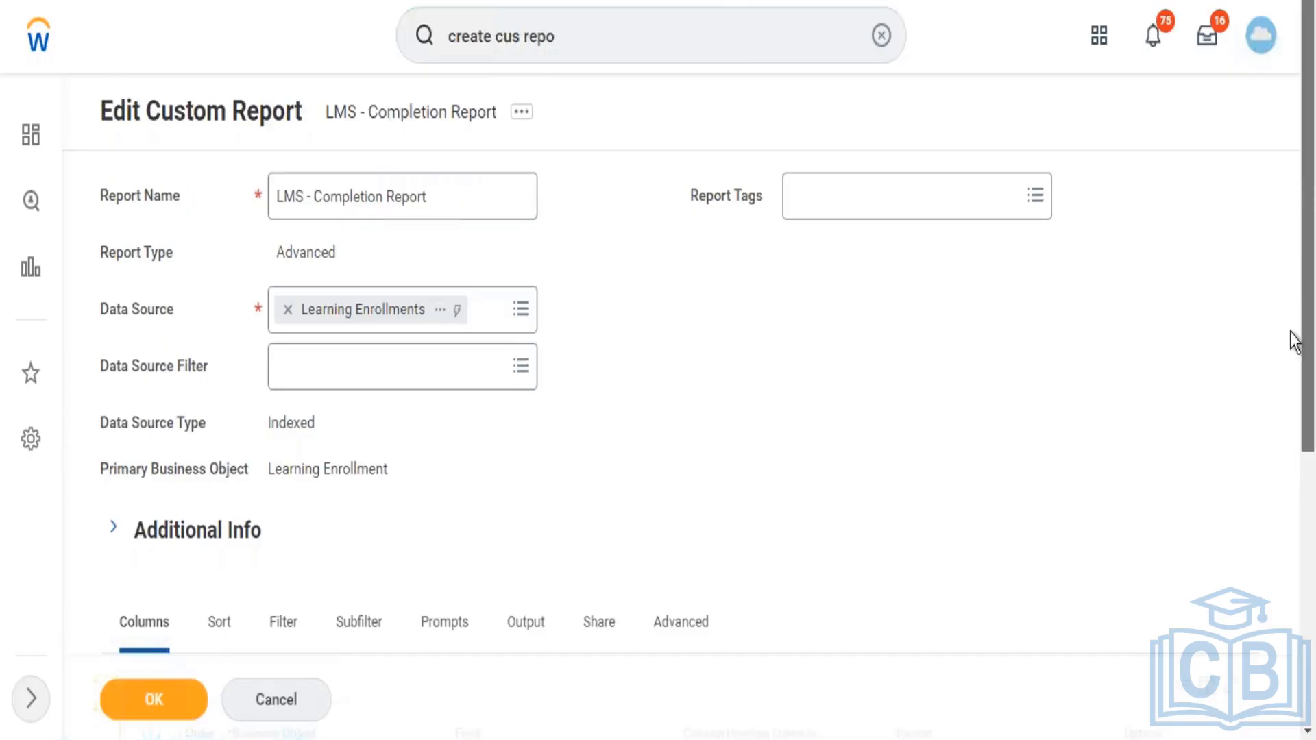
- Open the report's Advanced settings and look over the performance, view and web service options
{"action": "scroll", "coordinate": [1289, 364], "scroll_direction": "down", "scroll_amount": 6}
{"action": "scroll", "coordinate": [1273, 429], "scroll_direction": "up", "scroll_amount": 2}
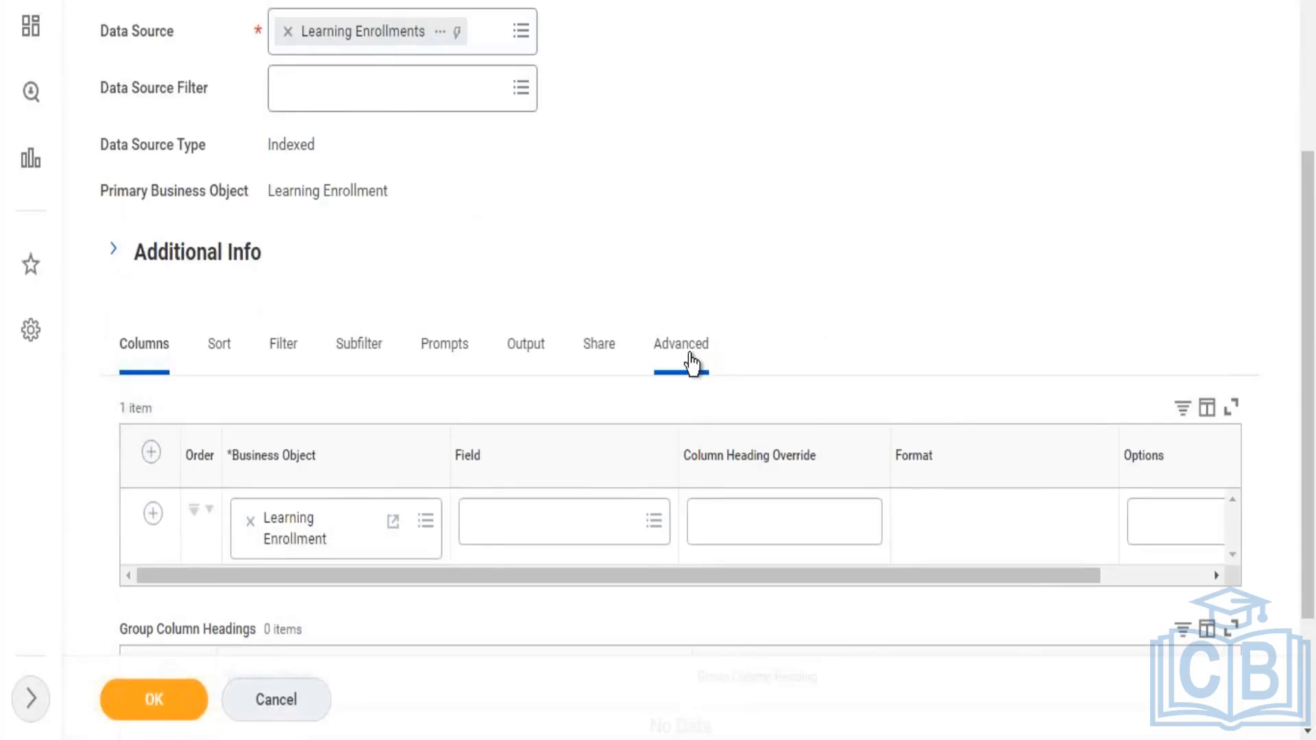
{"action": "left_click", "coordinate": [691, 364]}
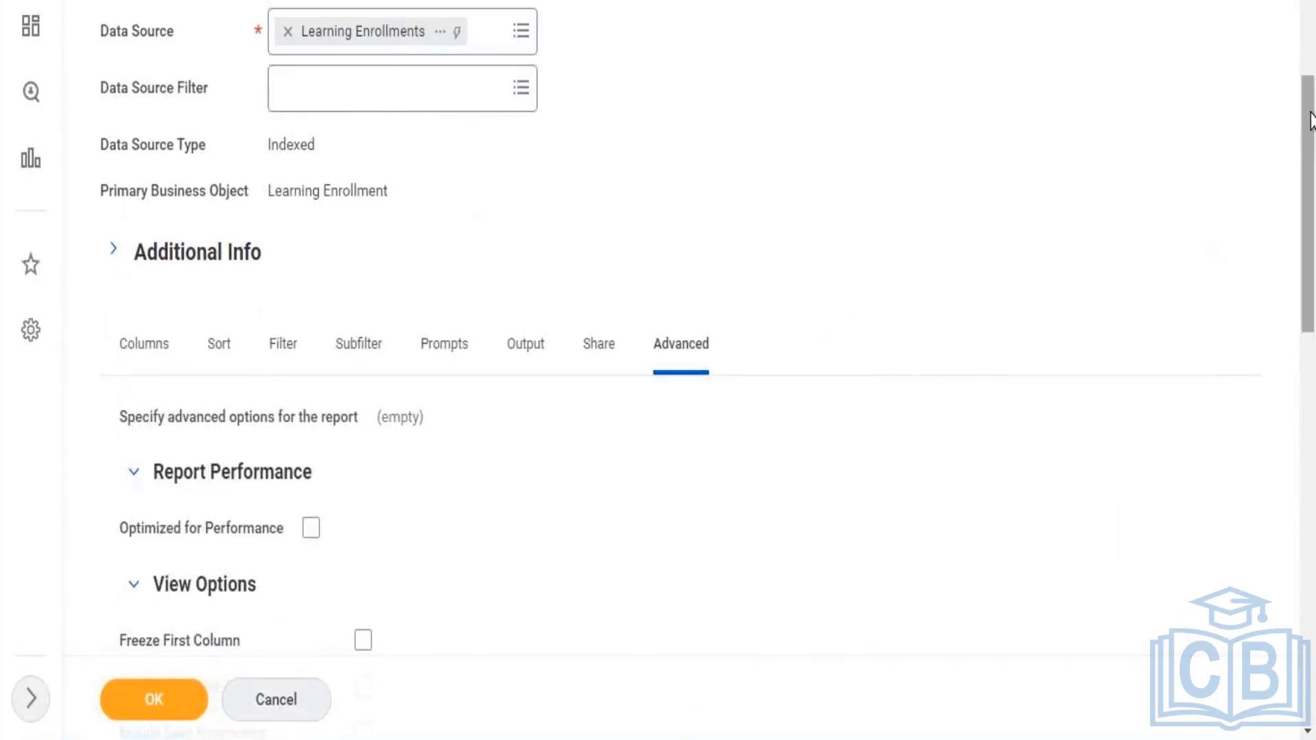
{"action": "left_click_drag", "start_coordinate": [1311, 182], "coordinate": [1307, 264]}
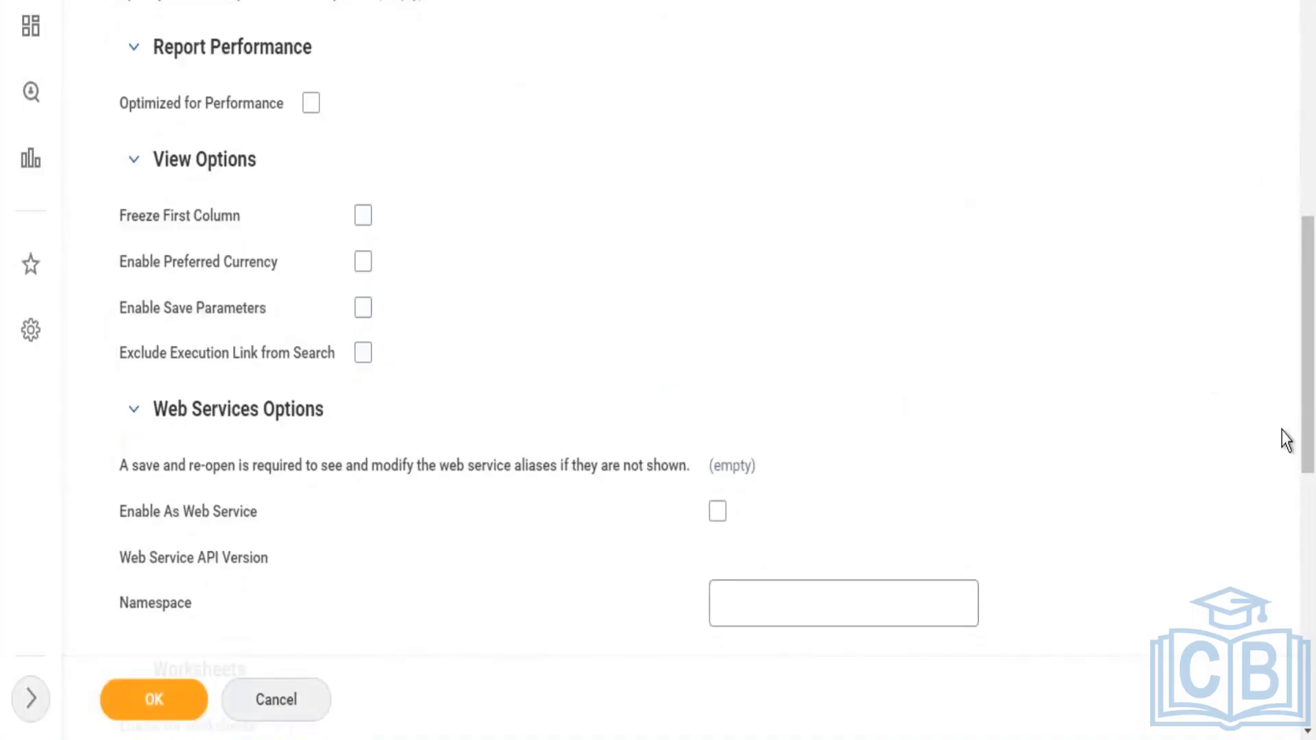
{"action": "left_click_drag", "start_coordinate": [1312, 398], "coordinate": [1296, 168]}
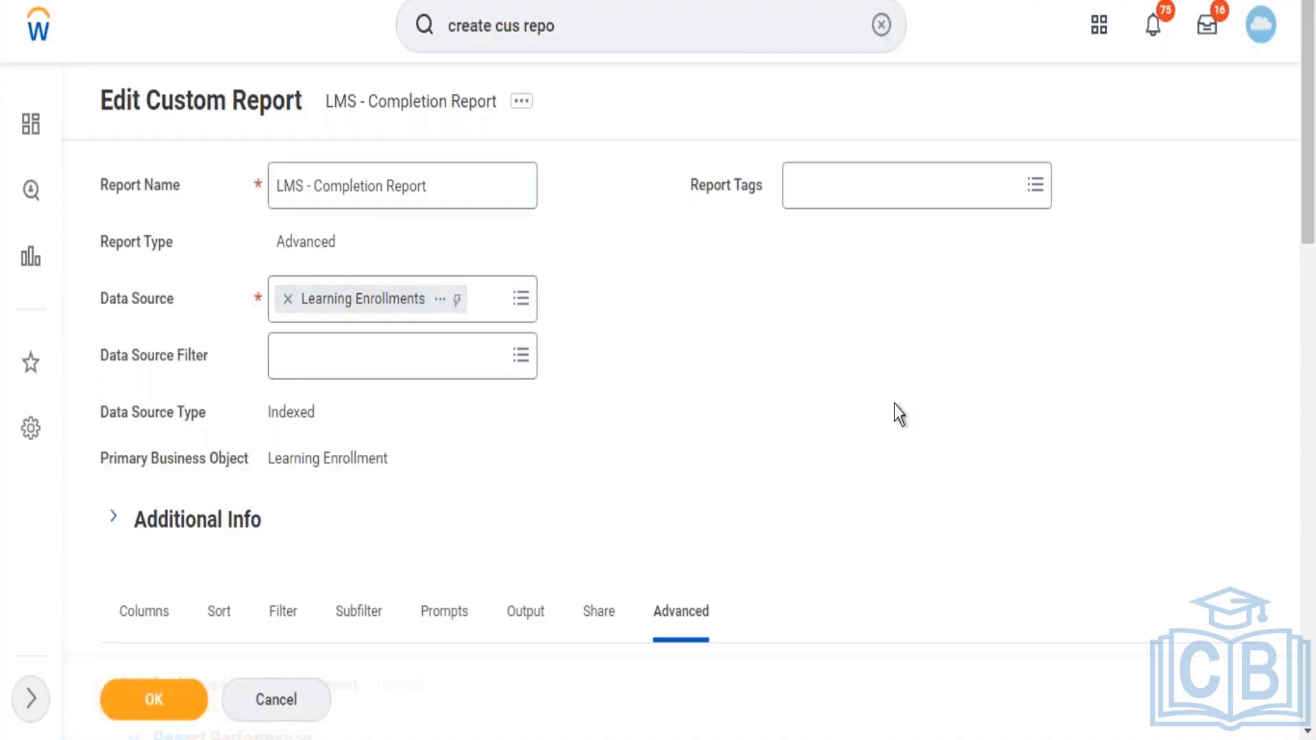
- Inspect the details of the Learning Enrollments data source, especially its data source type
{"action": "left_click", "coordinate": [441, 300]}
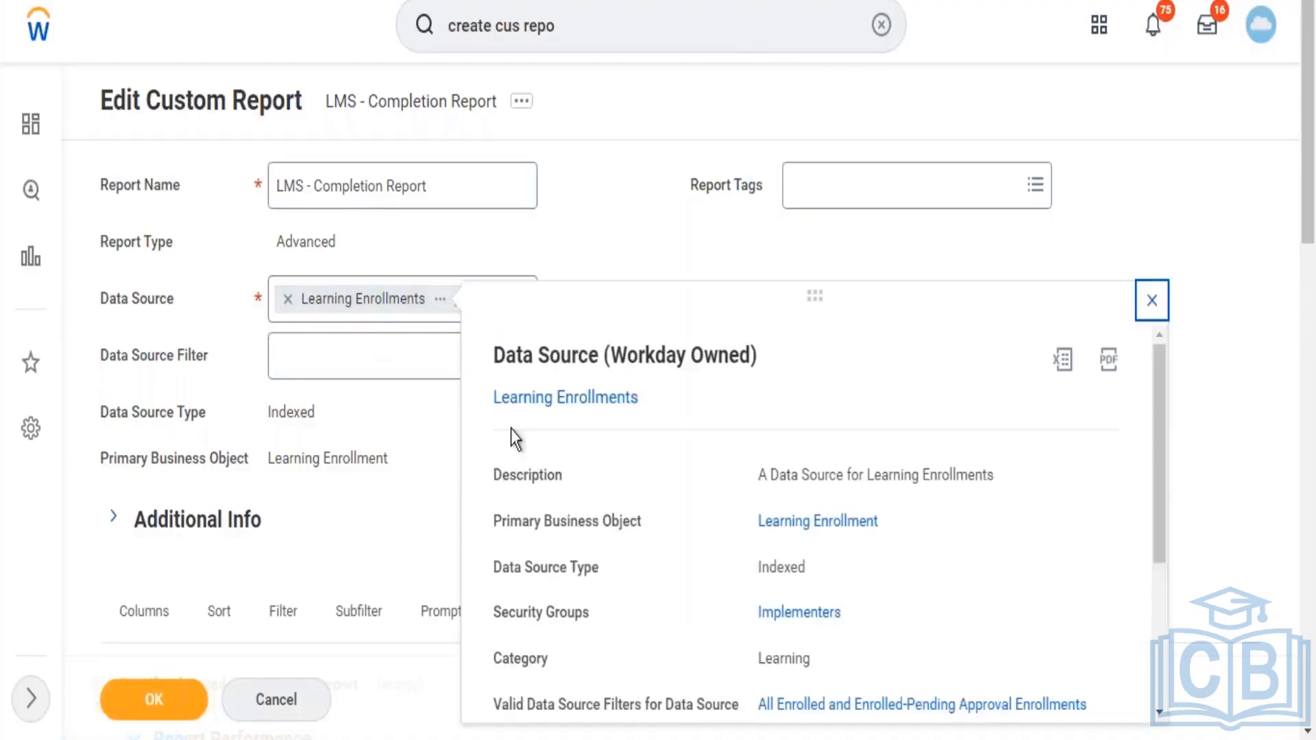
{"action": "left_click_drag", "start_coordinate": [757, 579], "coordinate": [801, 583]}
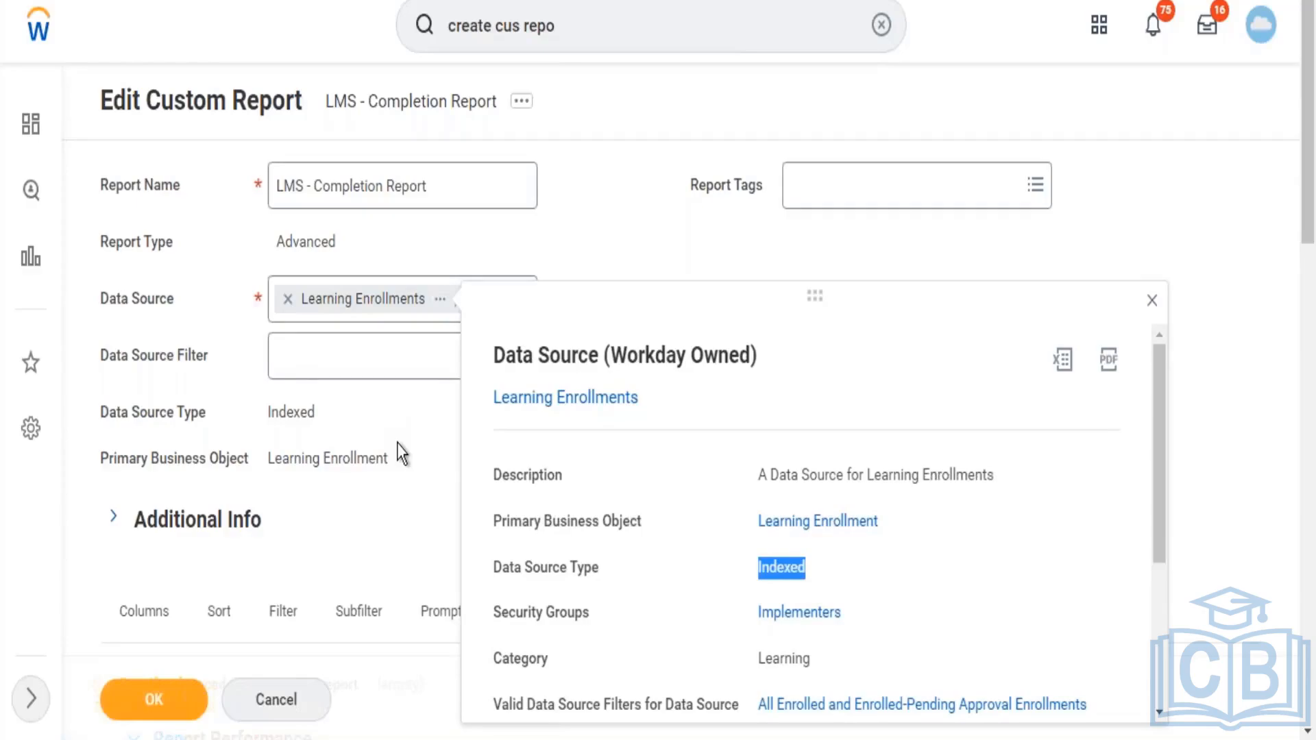
{"action": "left_click", "coordinate": [372, 413]}
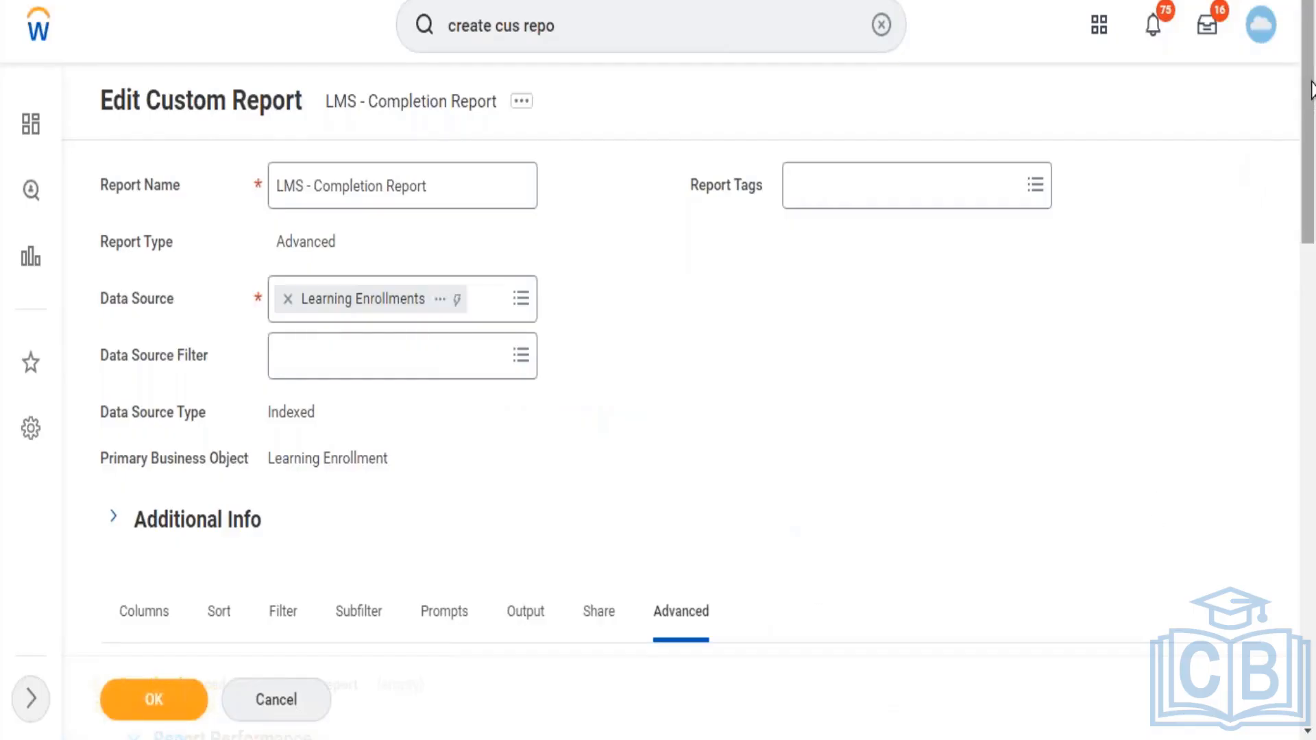
- Turn on Enable As Web Service in the report's Web Services Options
{"action": "left_click_drag", "start_coordinate": [1311, 89], "coordinate": [1314, 379]}
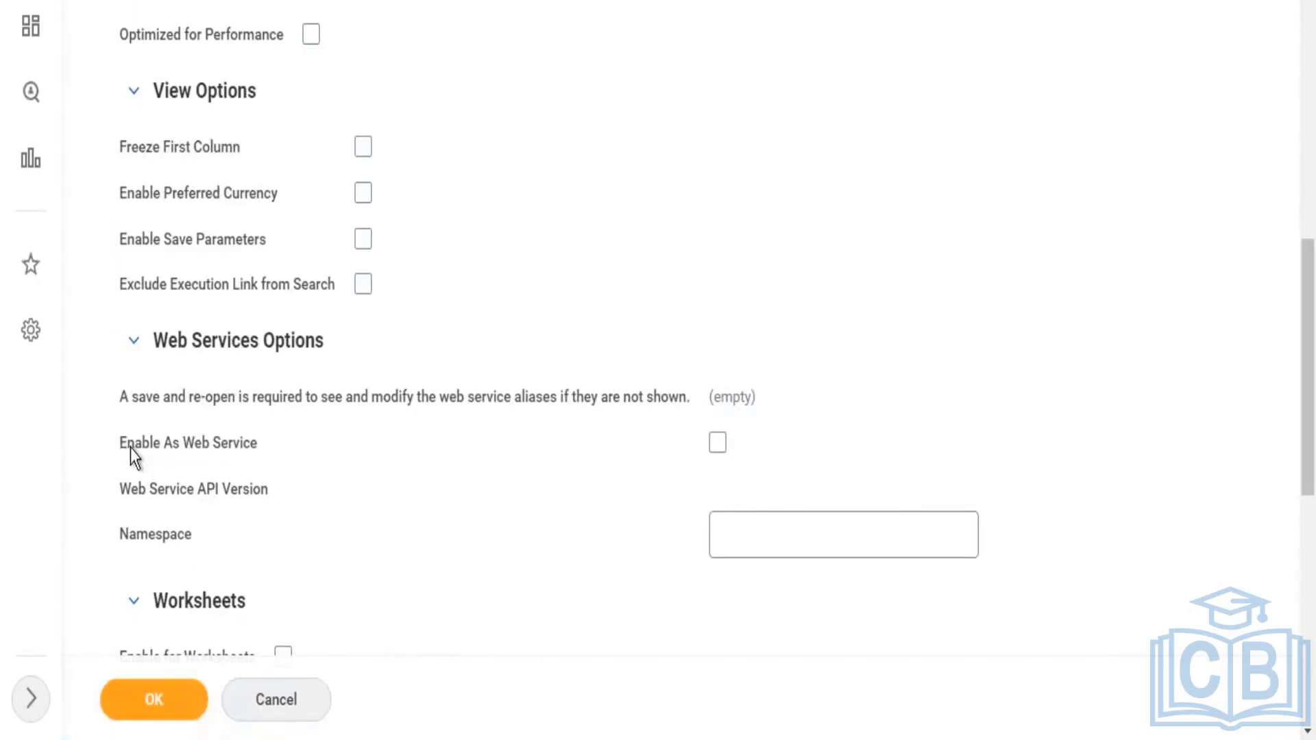
{"action": "left_click_drag", "start_coordinate": [131, 447], "coordinate": [344, 443]}
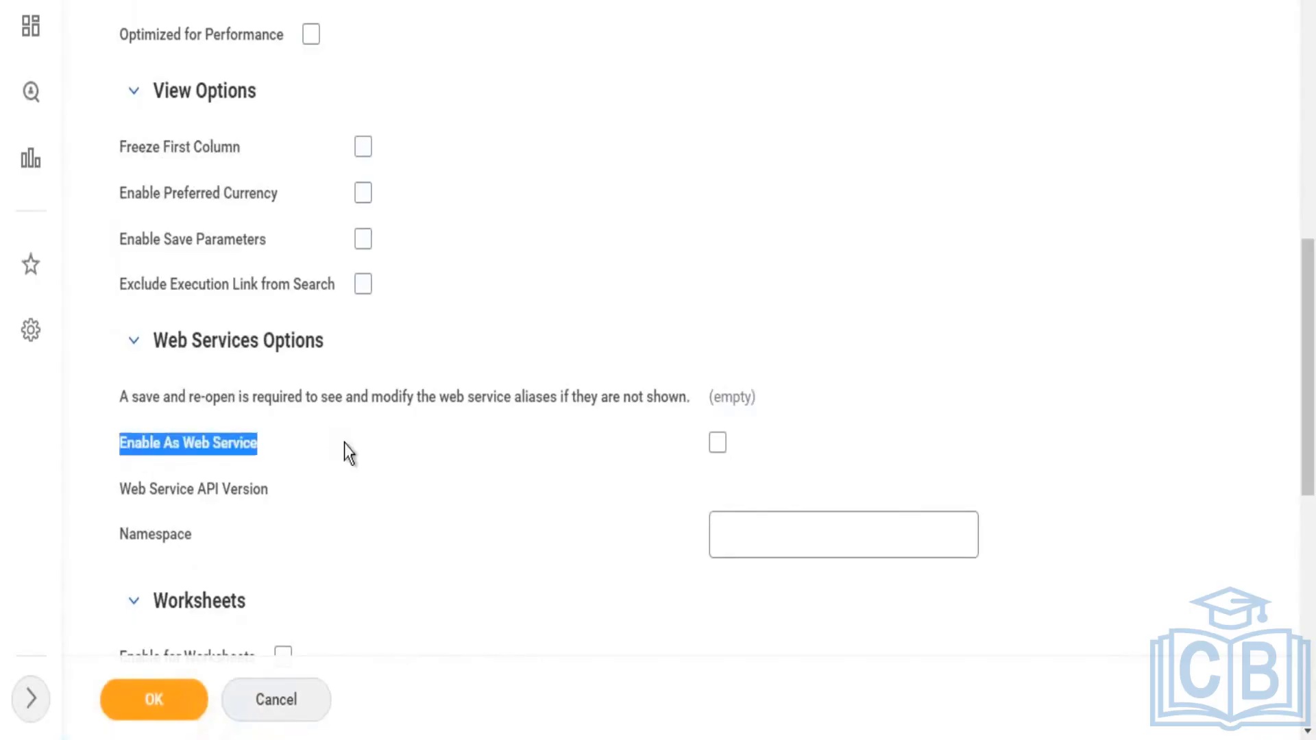
{"action": "left_click", "coordinate": [718, 446]}
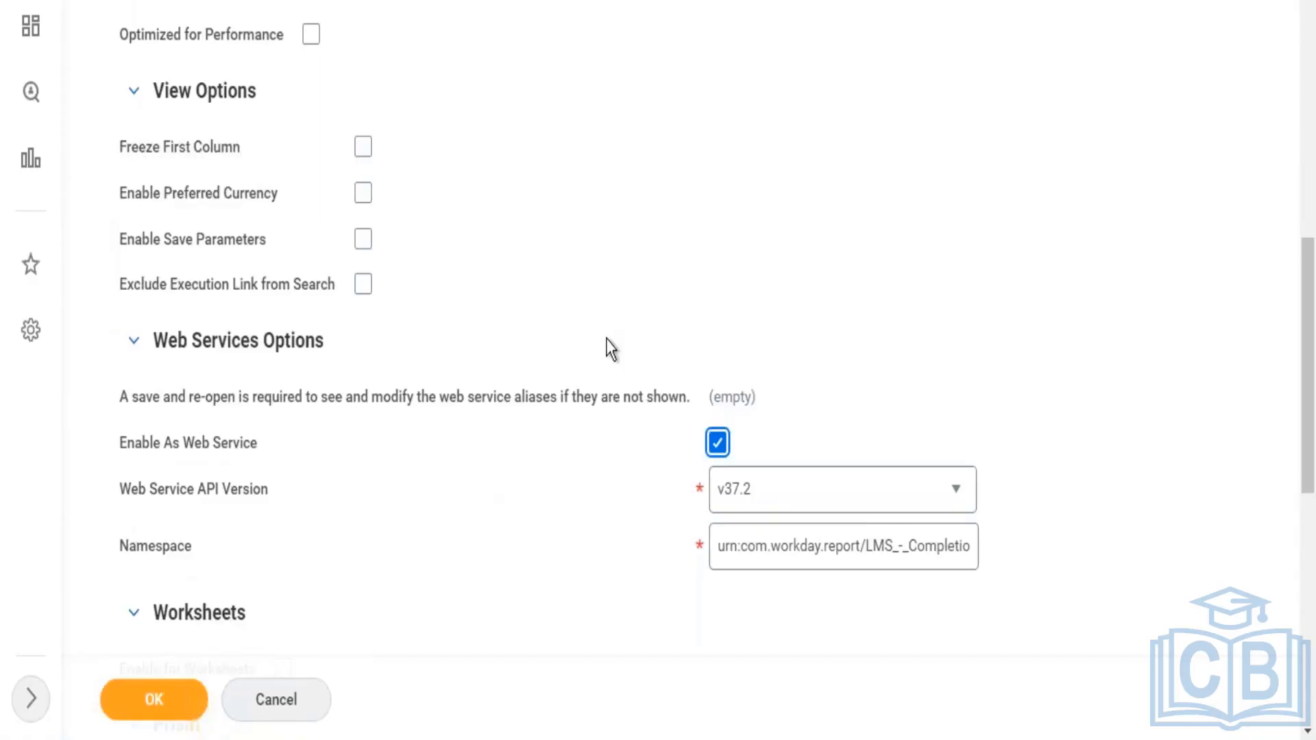
{"action": "left_click", "coordinate": [718, 443]}
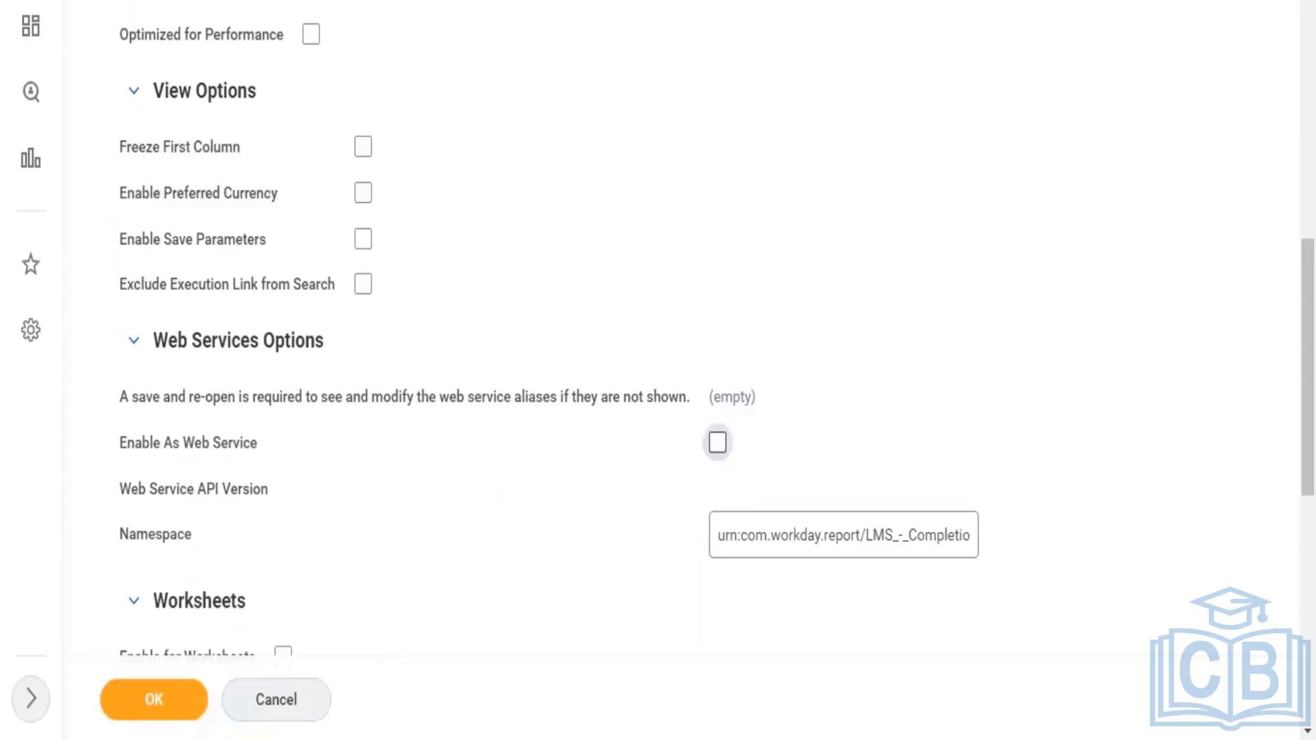
{"action": "left_click", "coordinate": [717, 443]}
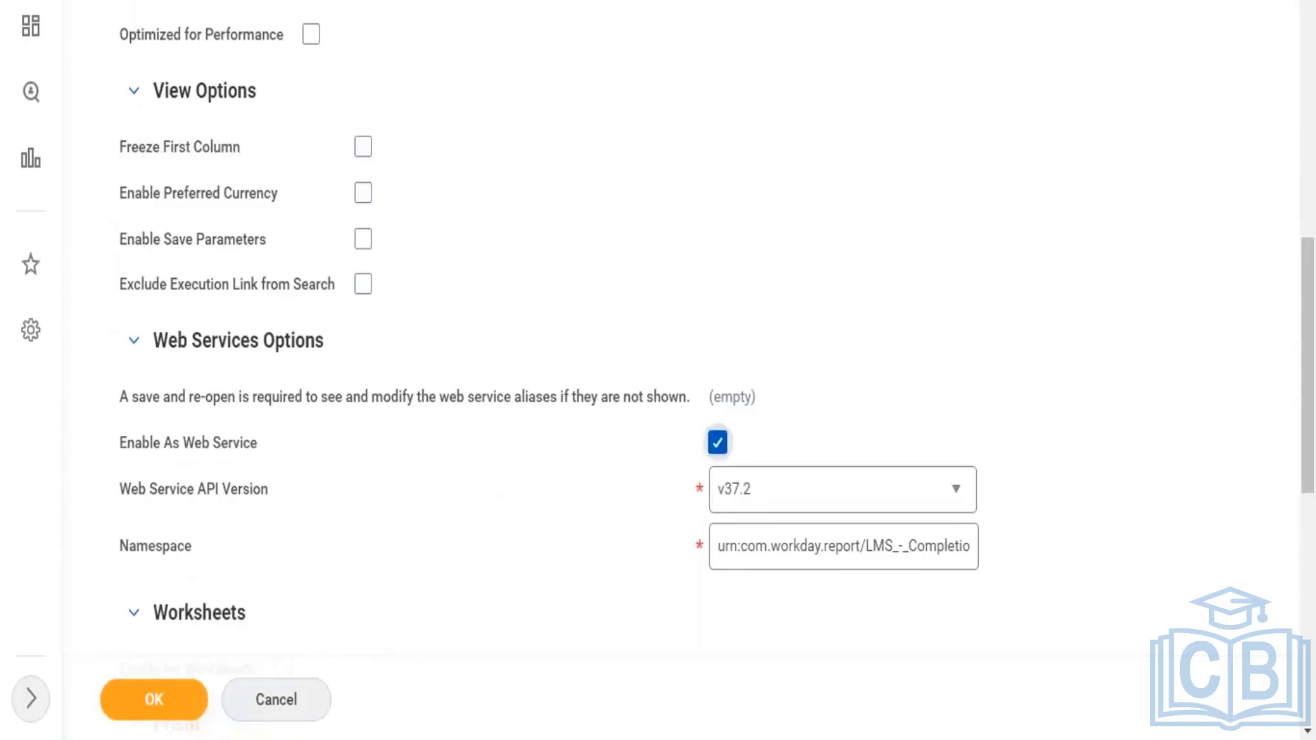
{"action": "left_click", "coordinate": [717, 443]}
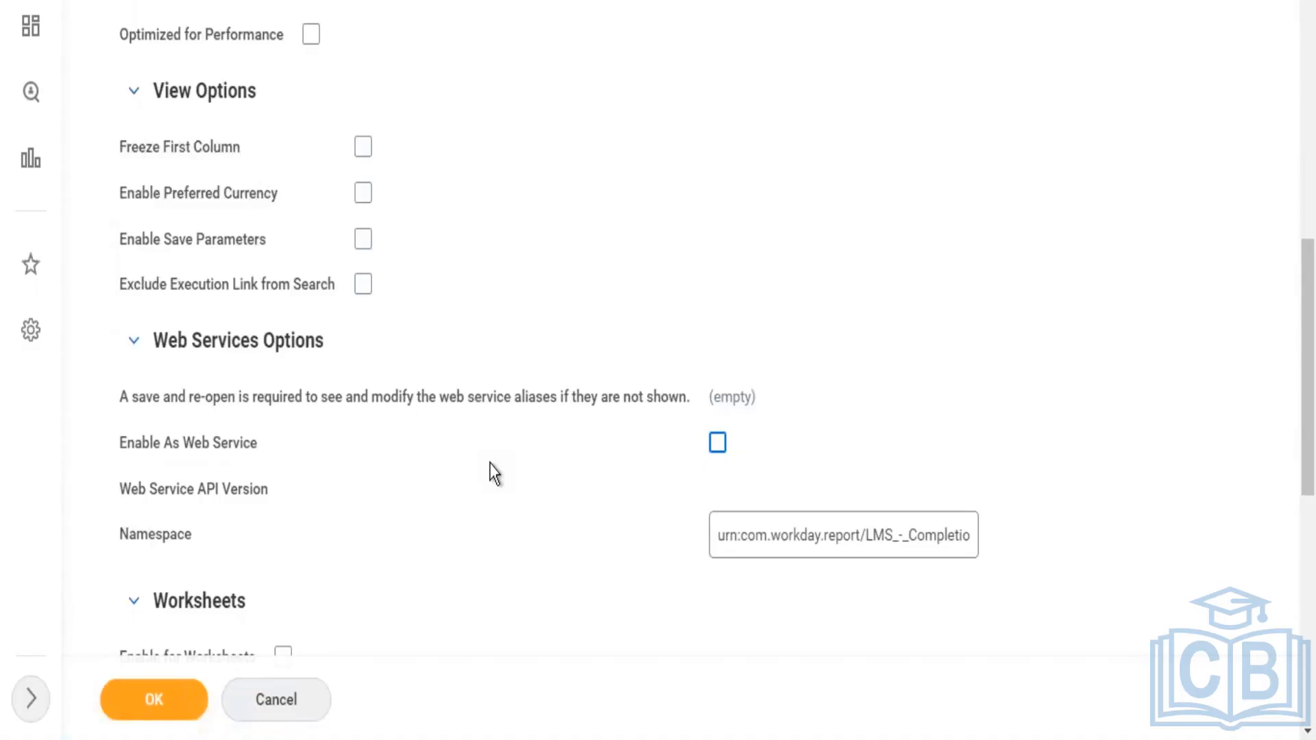
{"action": "left_click", "coordinate": [716, 442]}
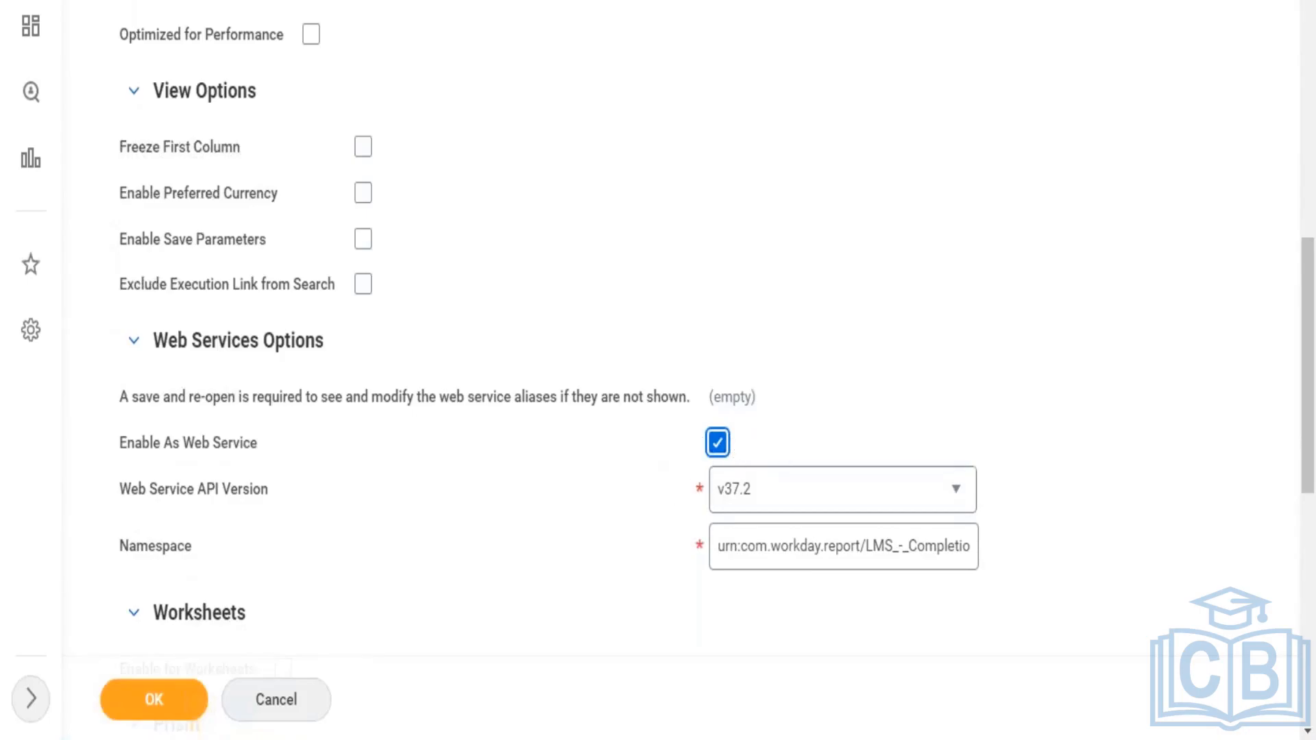
- Mark the report as a Temporary Report and view the calendar for the date its definition will be deleted
{"action": "scroll", "coordinate": [1311, 410], "scroll_direction": "down", "scroll_amount": 1}
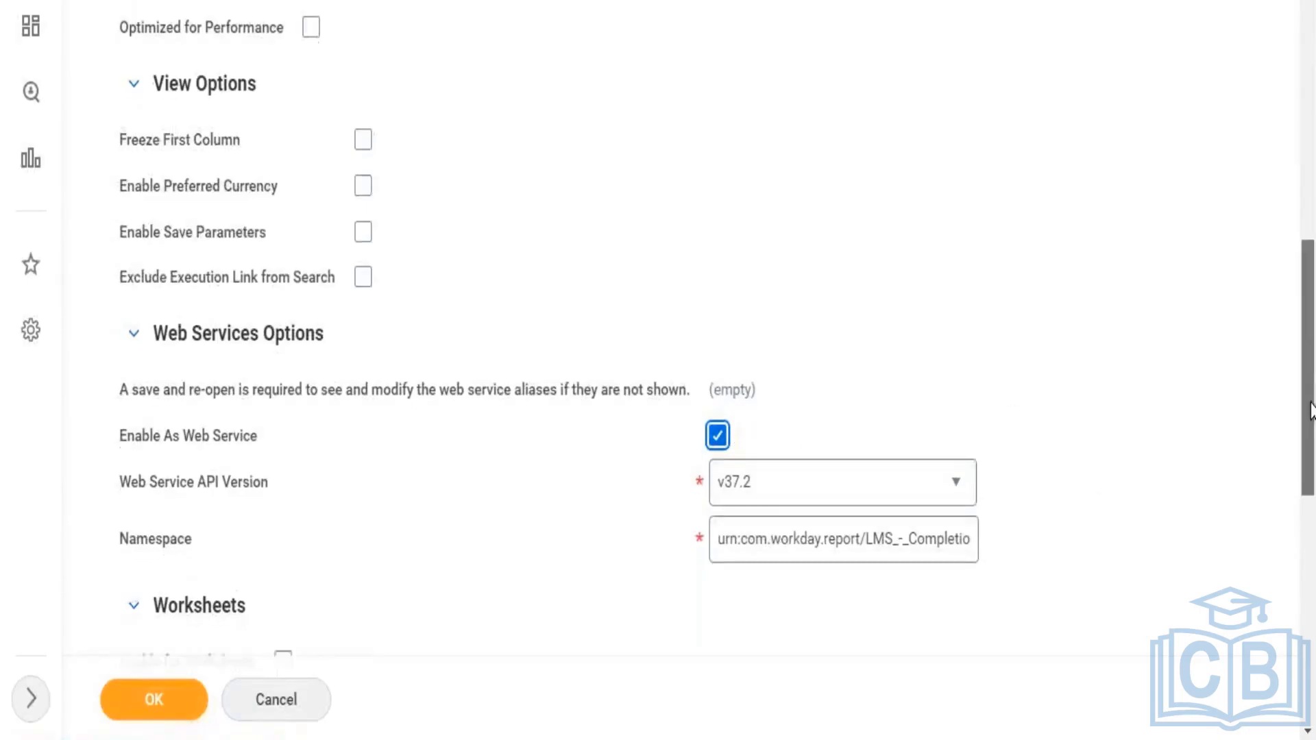
{"action": "scroll", "coordinate": [1311, 410], "scroll_direction": "down", "scroll_amount": 10}
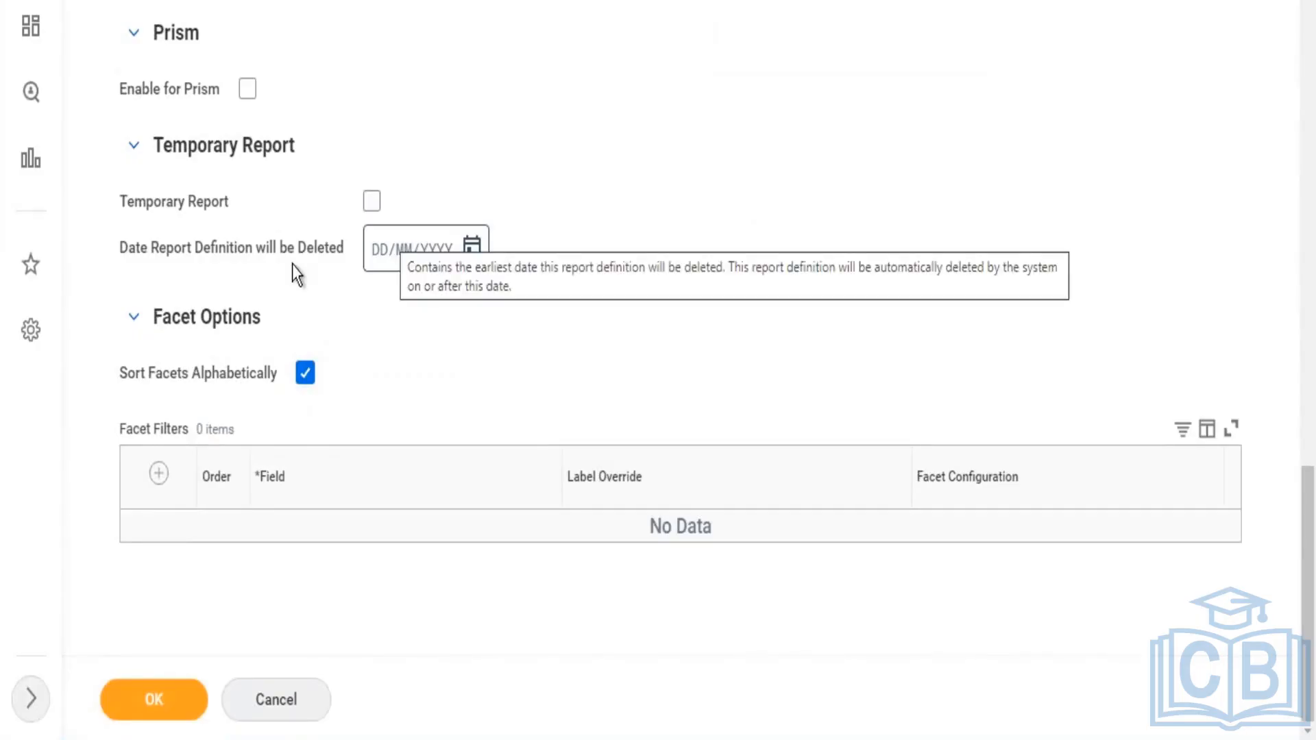
{"action": "left_click", "coordinate": [372, 202]}
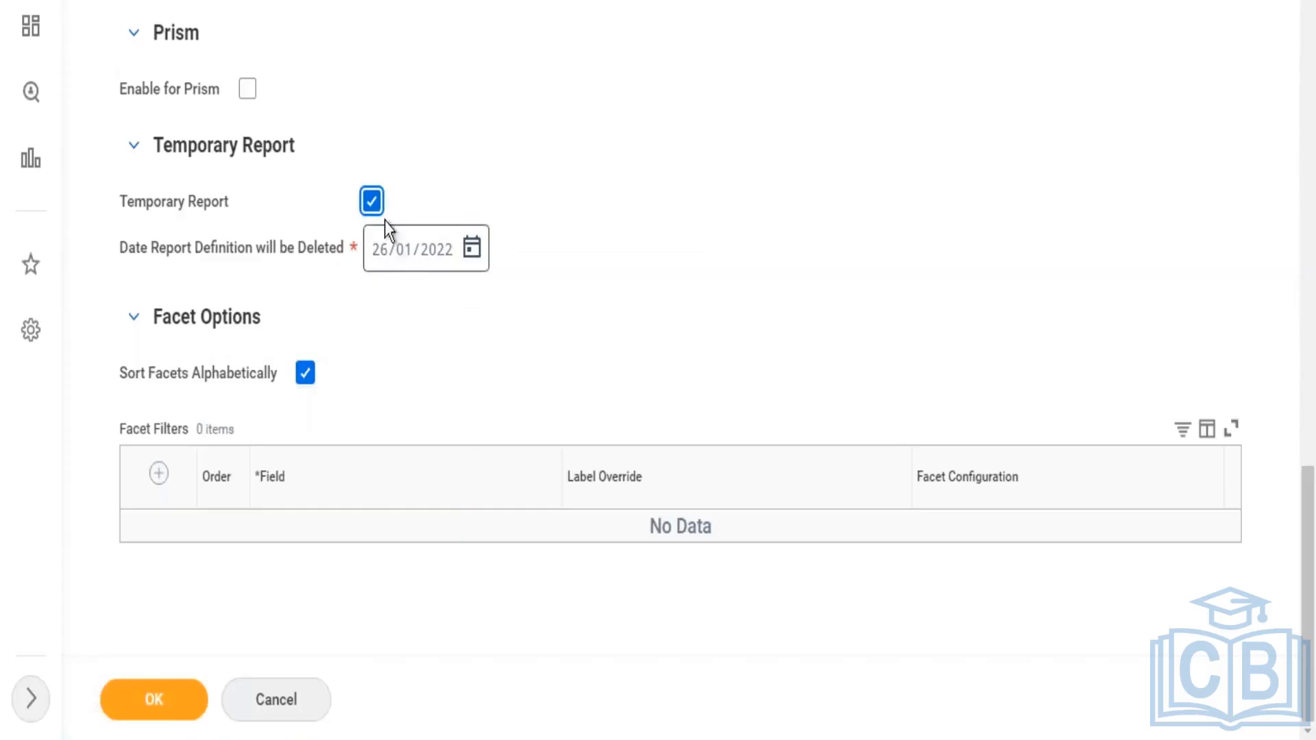
{"action": "left_click", "coordinate": [372, 202]}
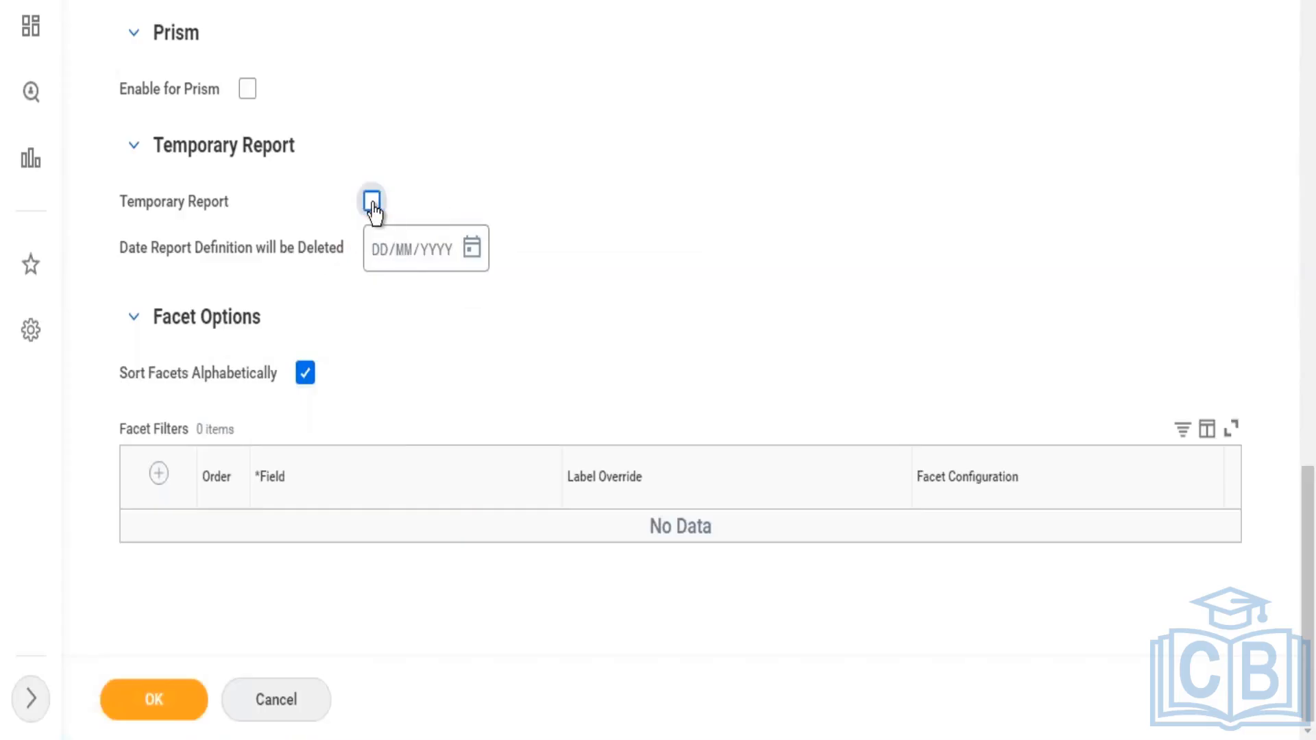
{"action": "left_click", "coordinate": [372, 201]}
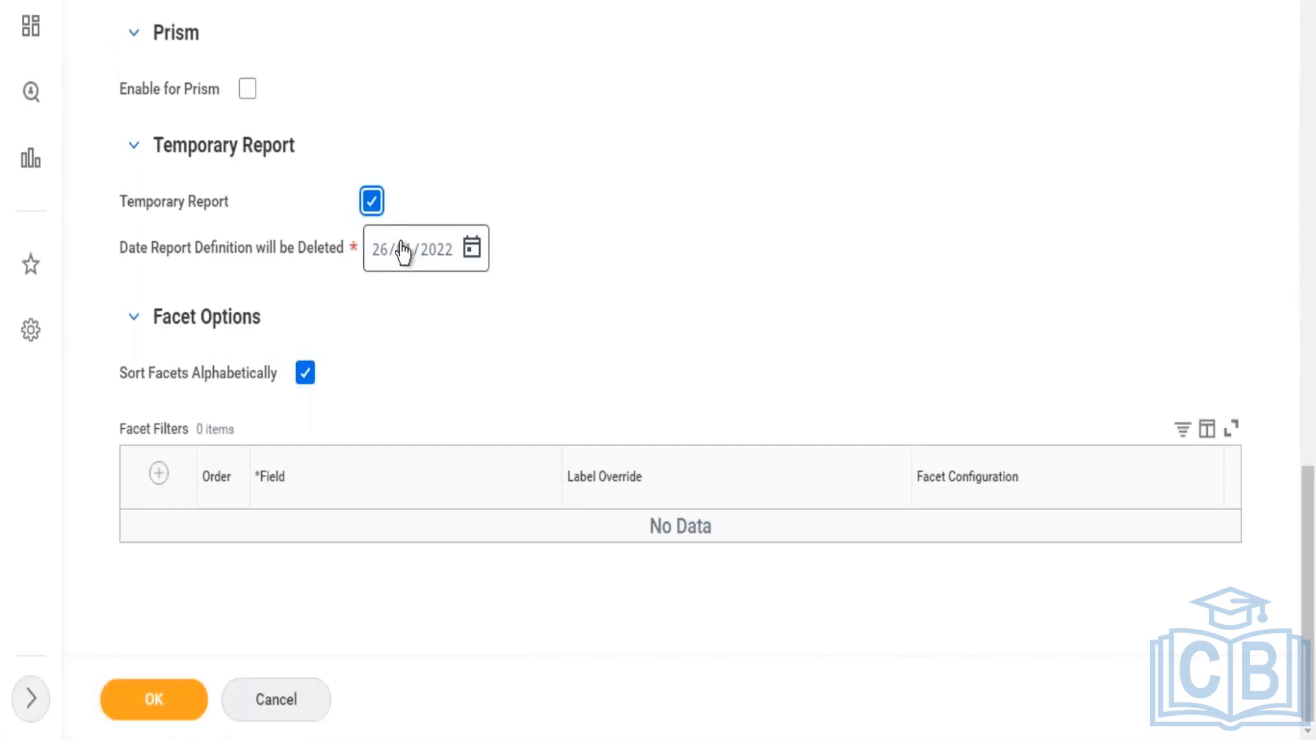
{"action": "mouse_move", "coordinate": [403, 253]}
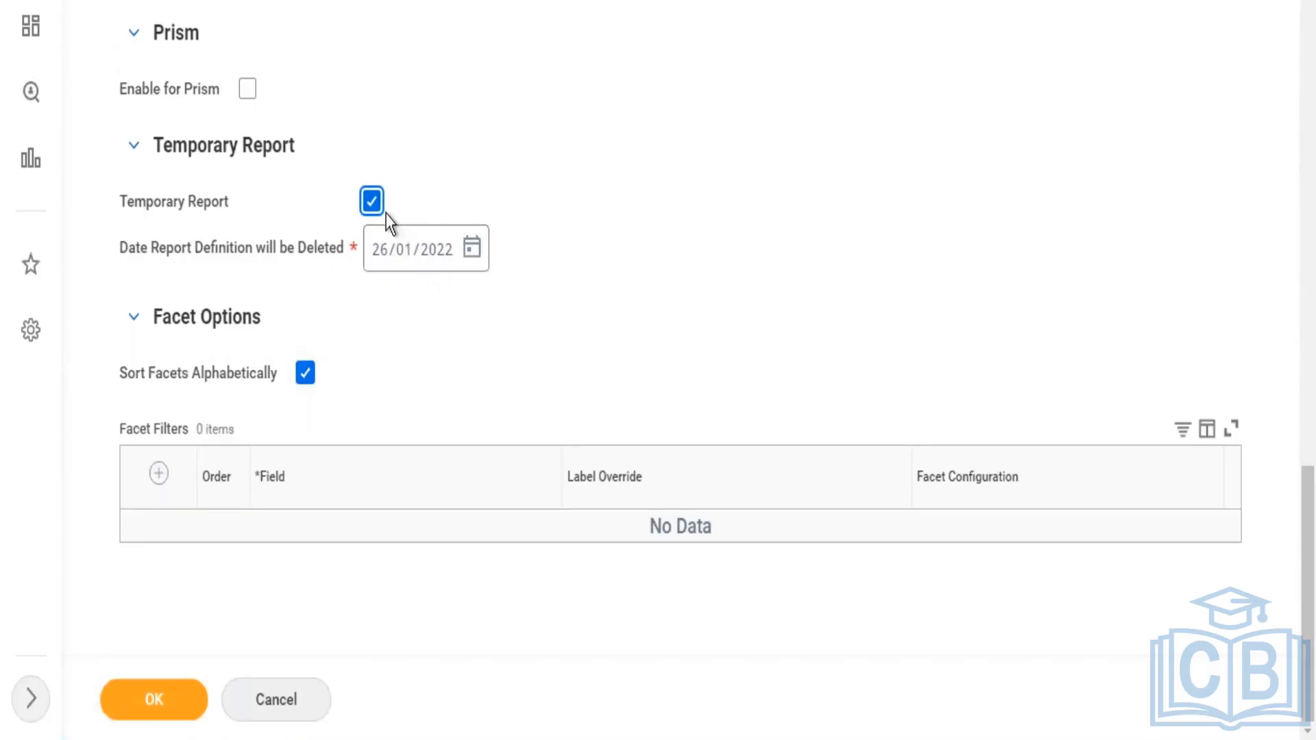
{"action": "left_click", "coordinate": [472, 248]}
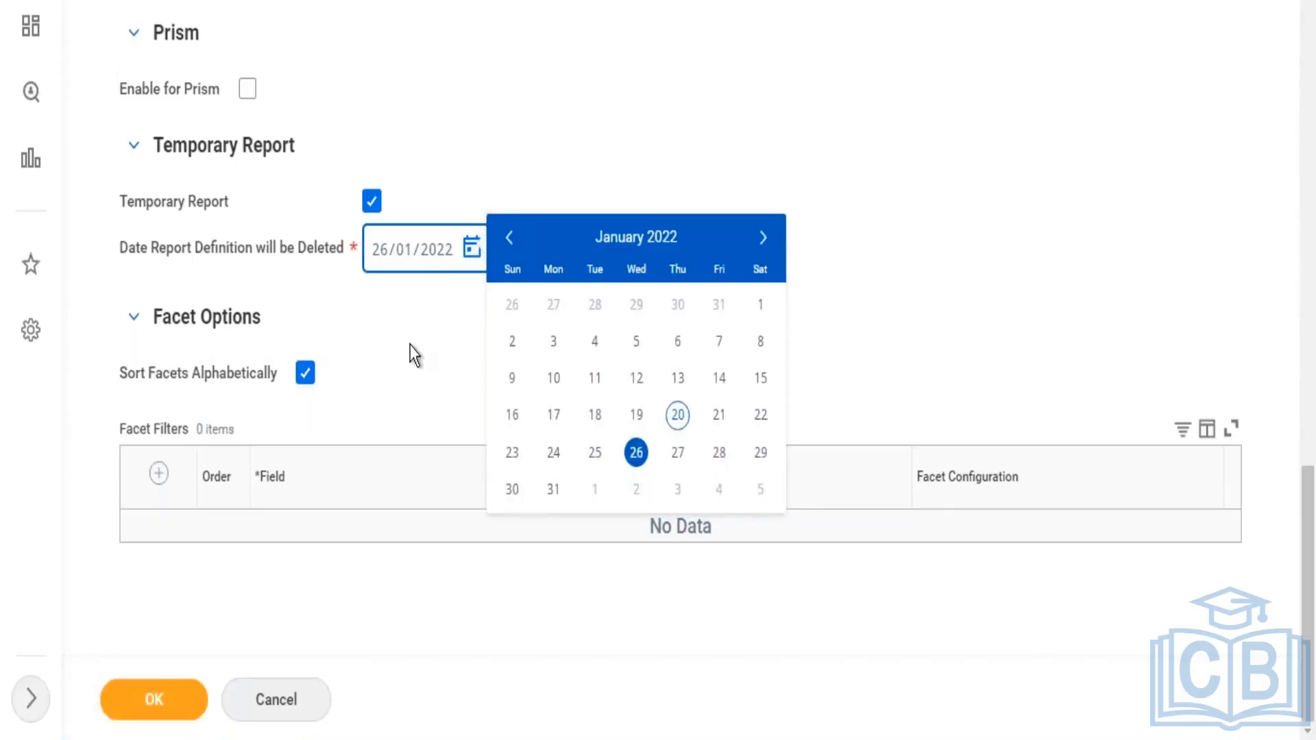
{"action": "left_click", "coordinate": [383, 314]}
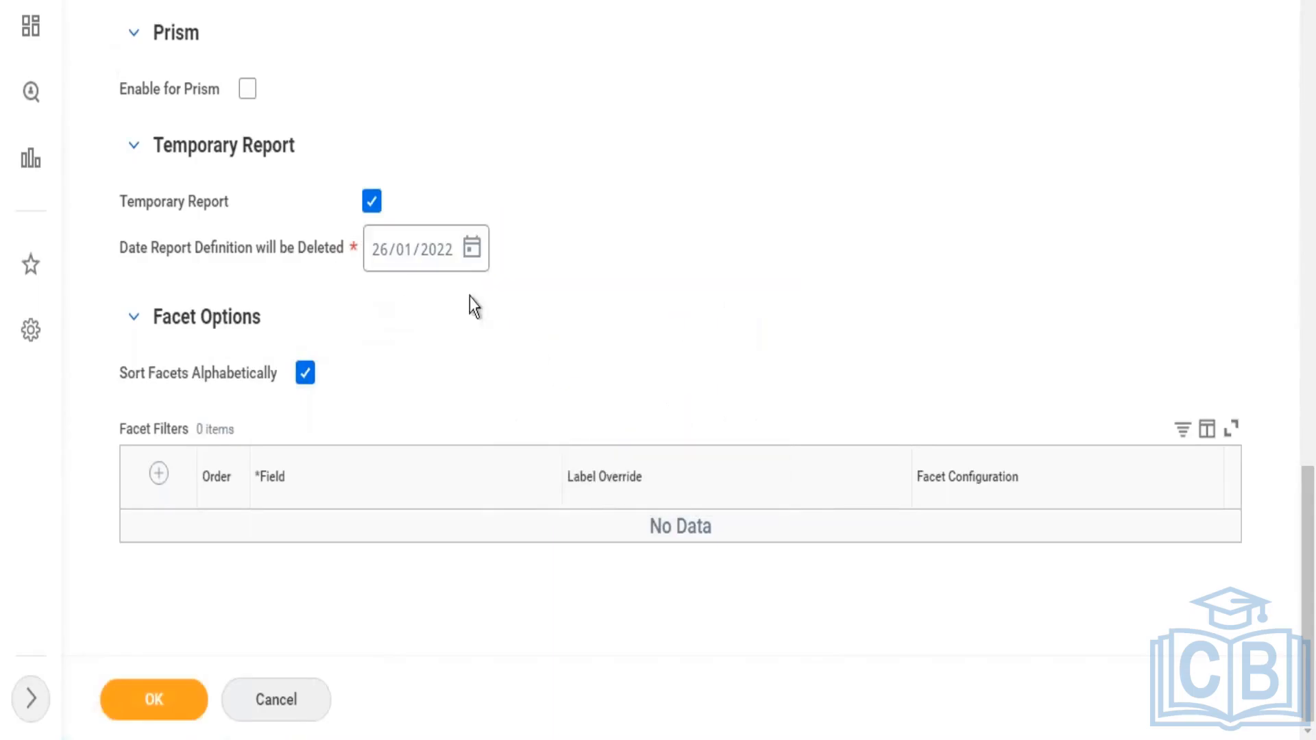
- Turn off the Temporary Report option for the report
{"action": "left_click", "coordinate": [373, 207]}
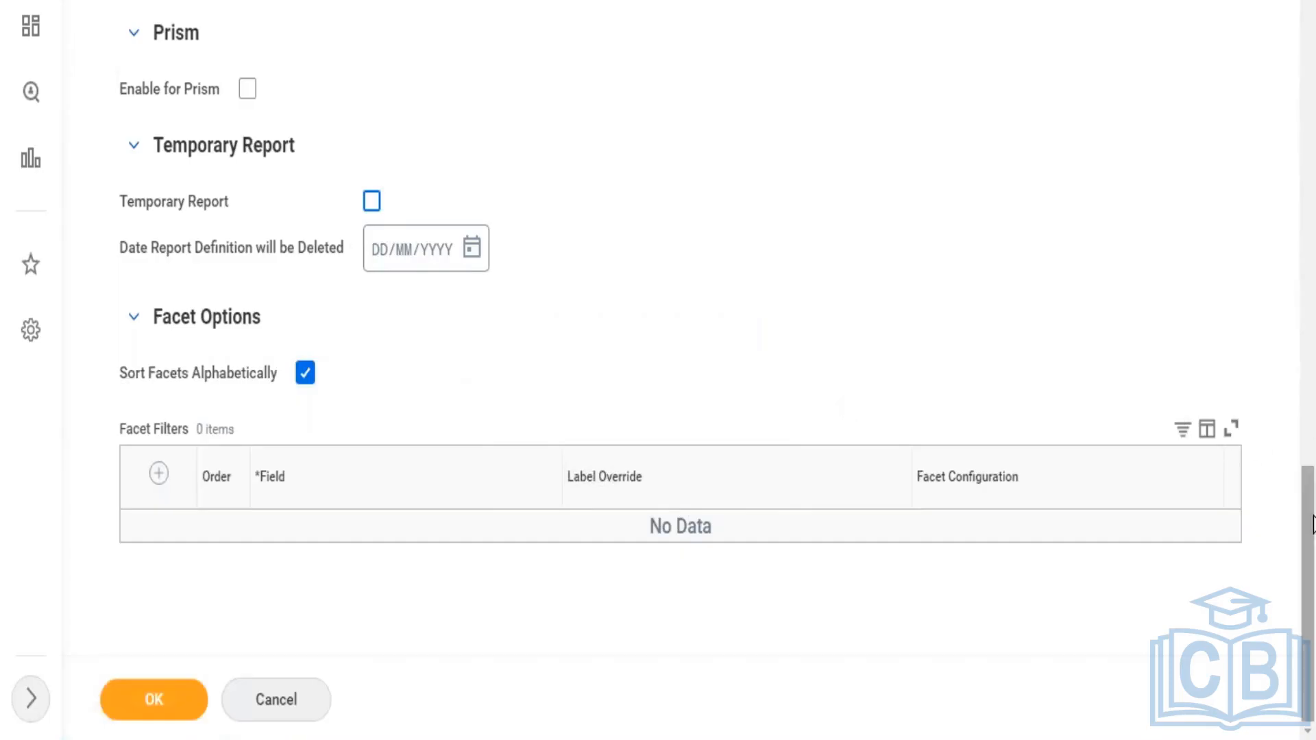
- Set the Data Source Filter to All Enrolled and Enrolled-Pending Approval Enrollments
{"action": "left_click_drag", "start_coordinate": [1313, 524], "coordinate": [1314, 2]}
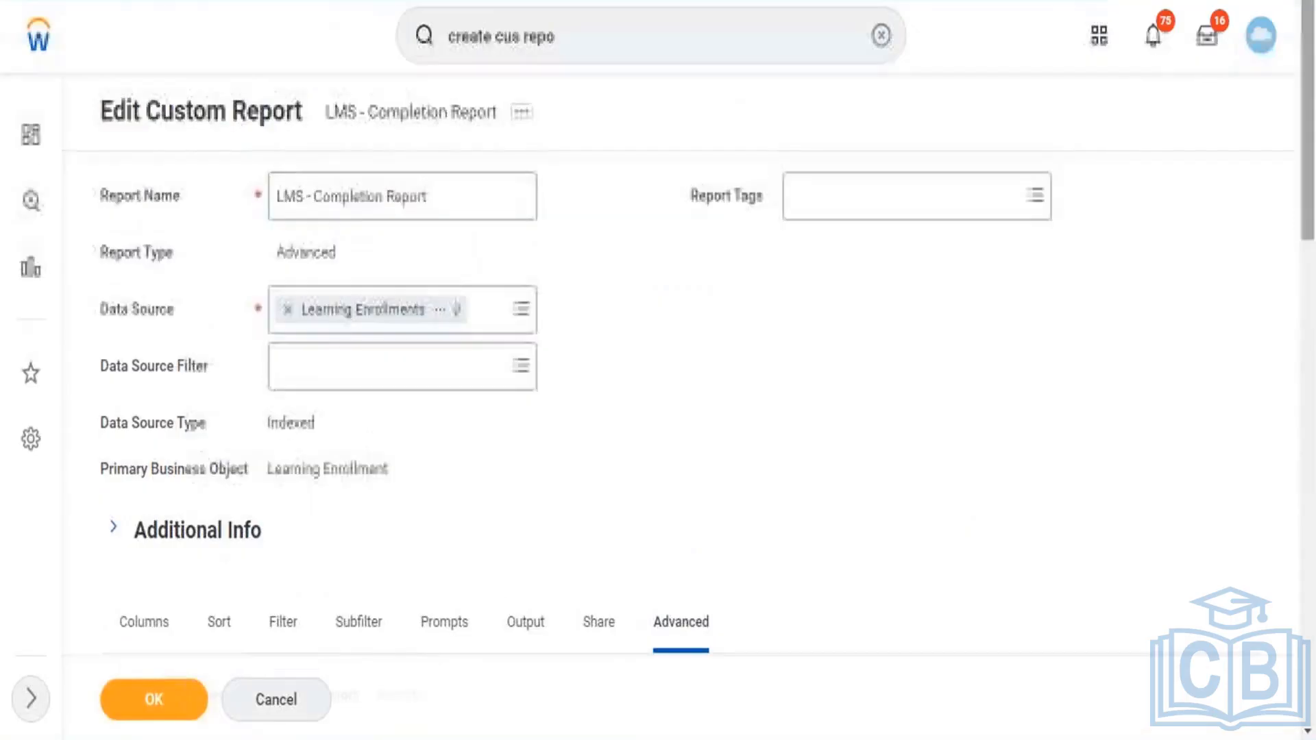
{"action": "left_click", "coordinate": [435, 382]}
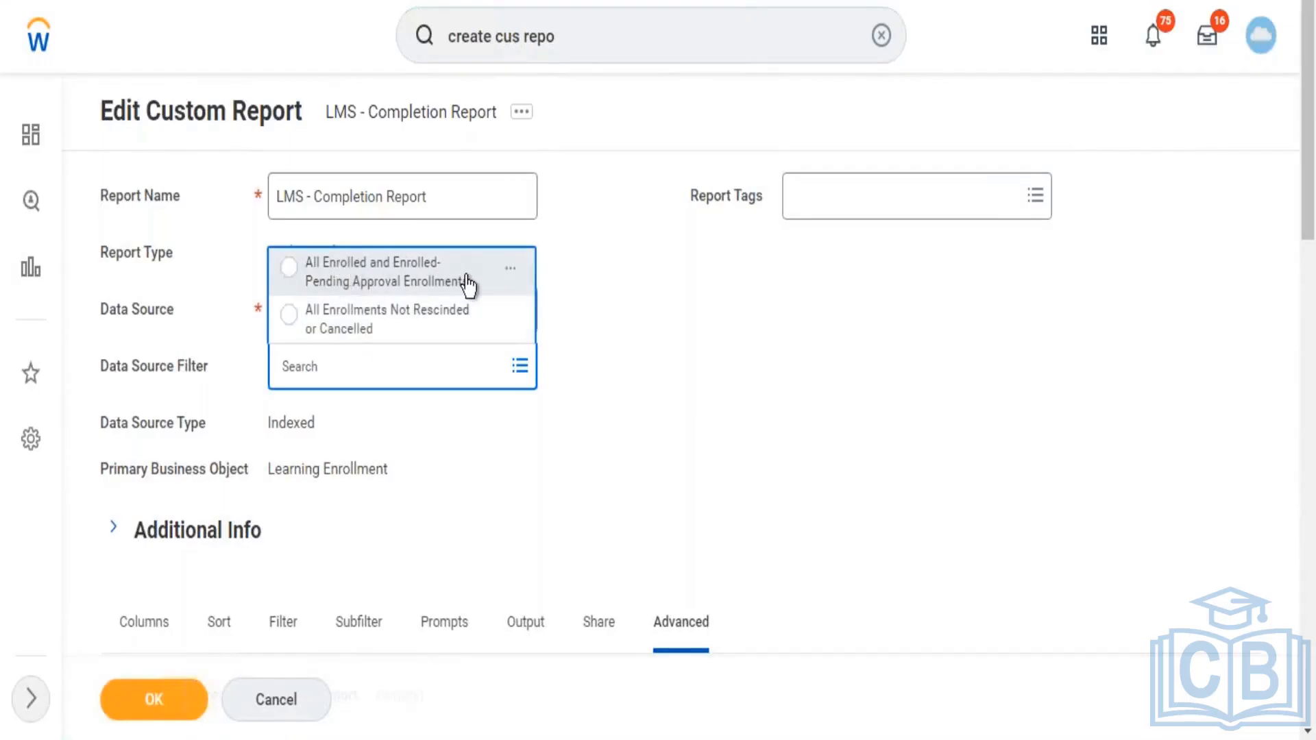
{"action": "left_click", "coordinate": [360, 287]}
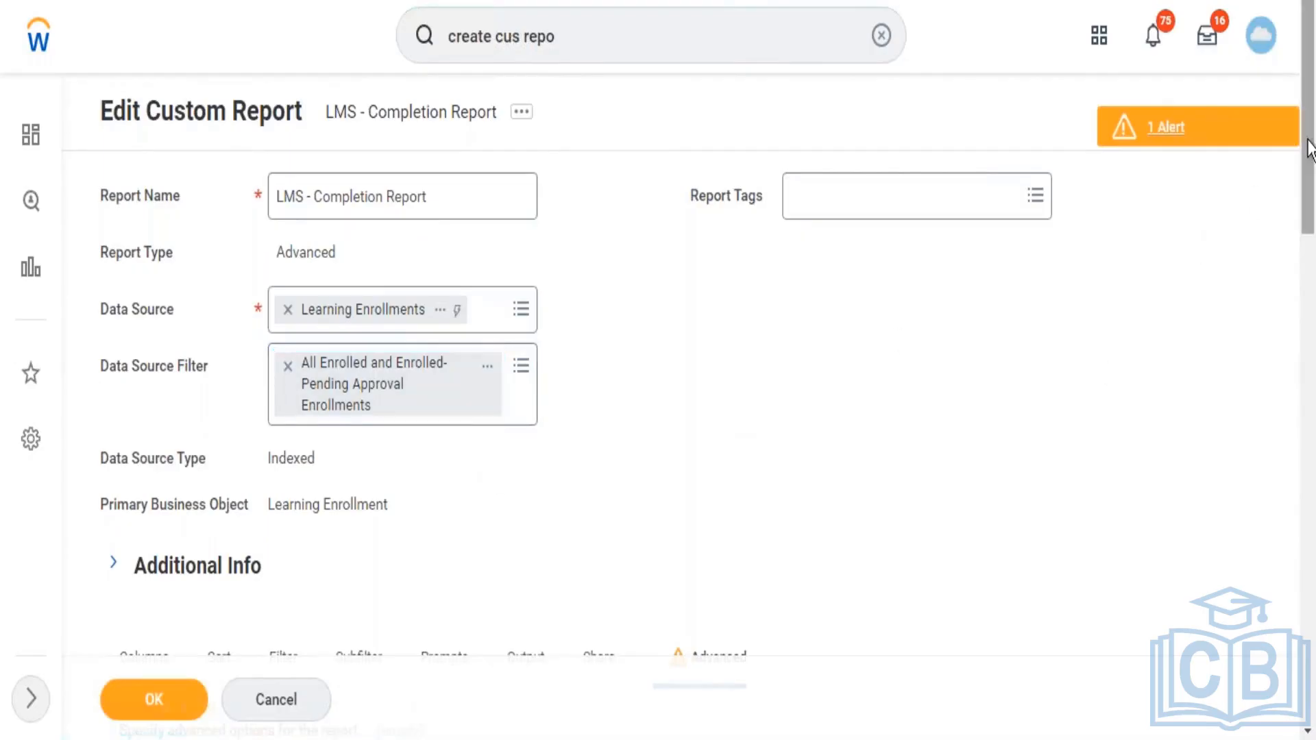
- Review the filter choices available for the Learning Enrollments data source without changing the selection
{"action": "left_click_drag", "start_coordinate": [1310, 147], "coordinate": [1310, 201]}
{"action": "left_click_drag", "start_coordinate": [1309, 191], "coordinate": [1300, 163]}
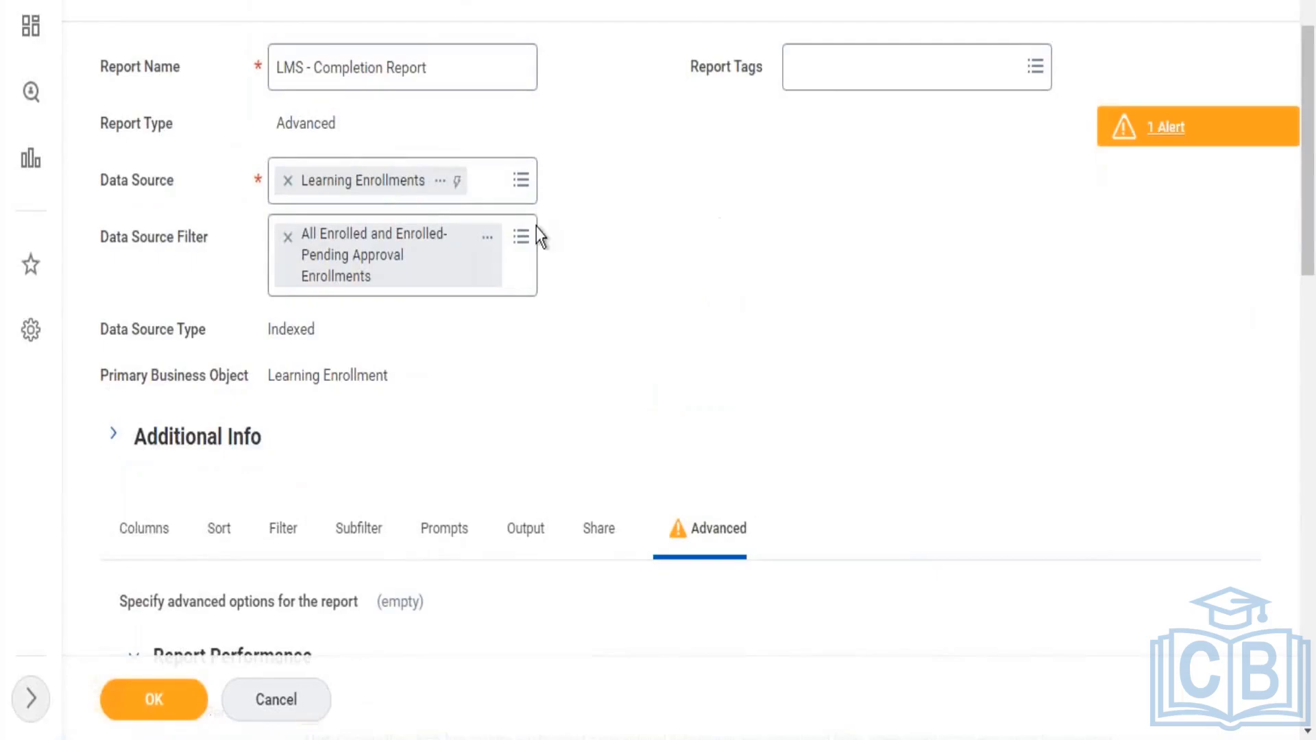
{"action": "left_click", "coordinate": [529, 248]}
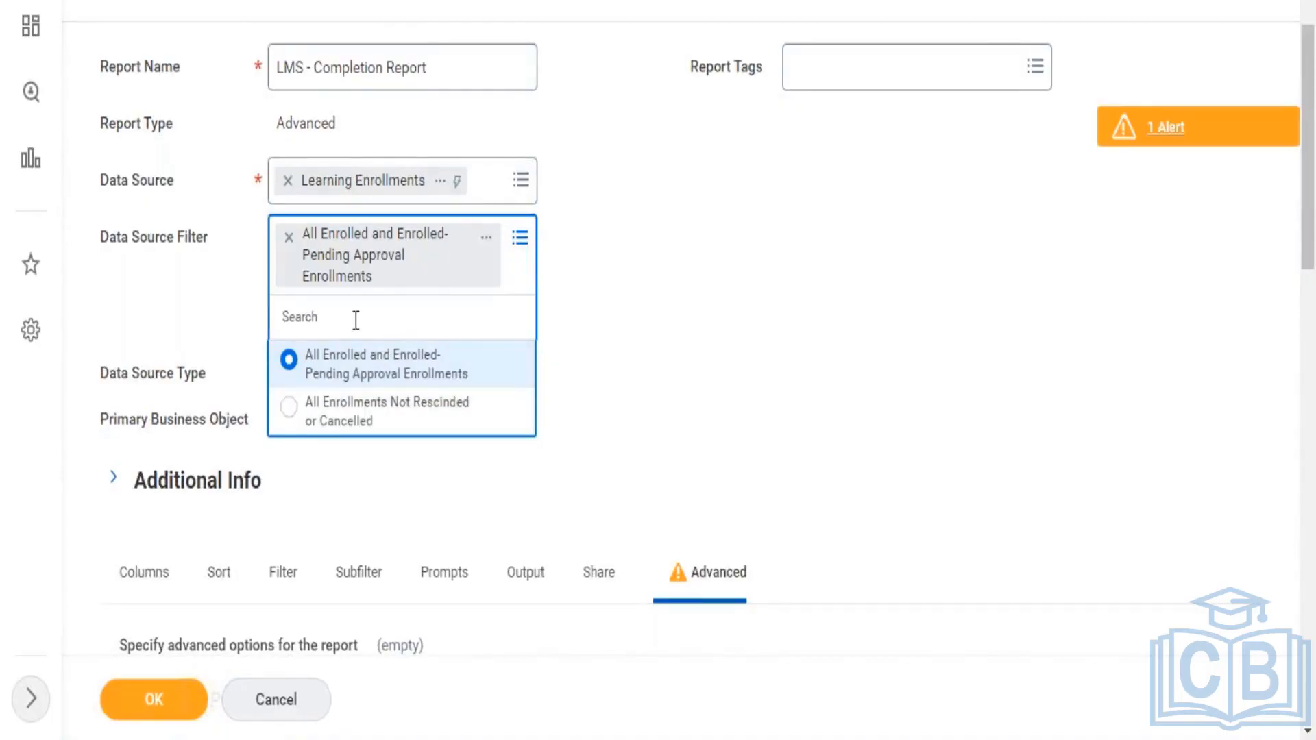
{"action": "left_click", "coordinate": [403, 480]}
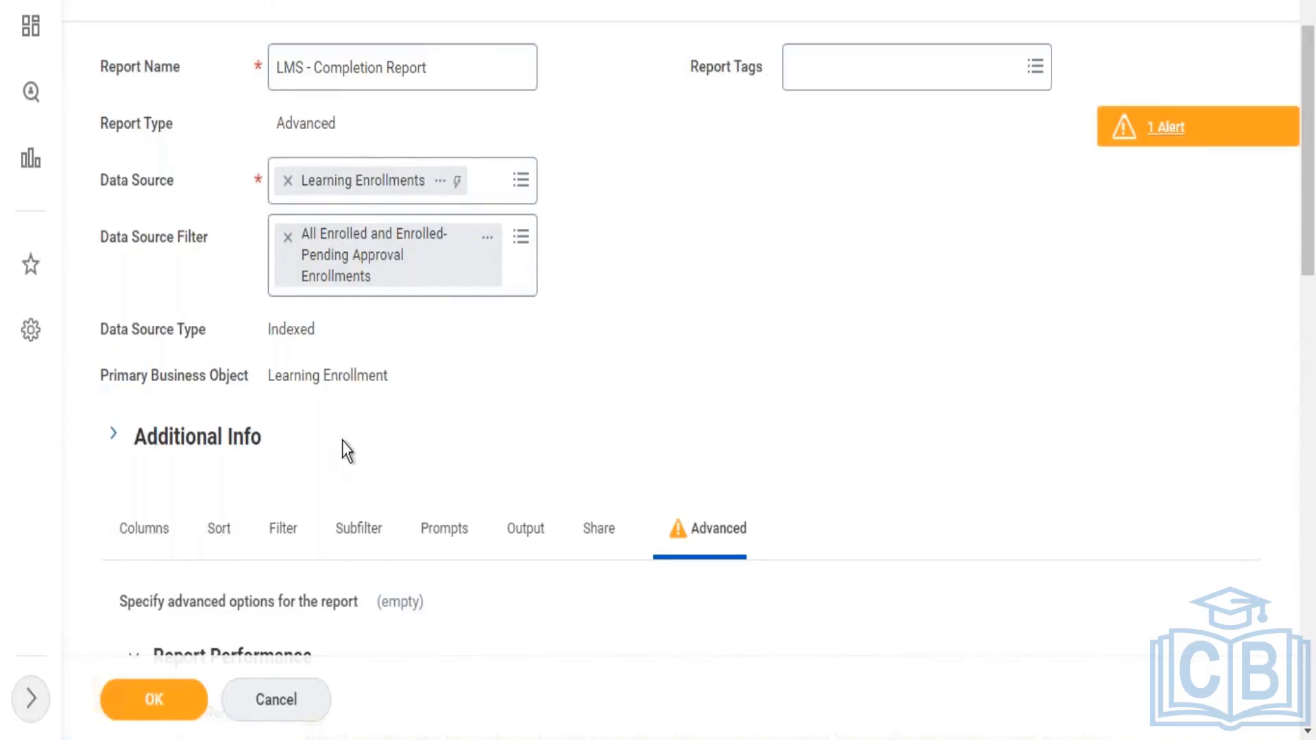
{"action": "left_click", "coordinate": [527, 240]}
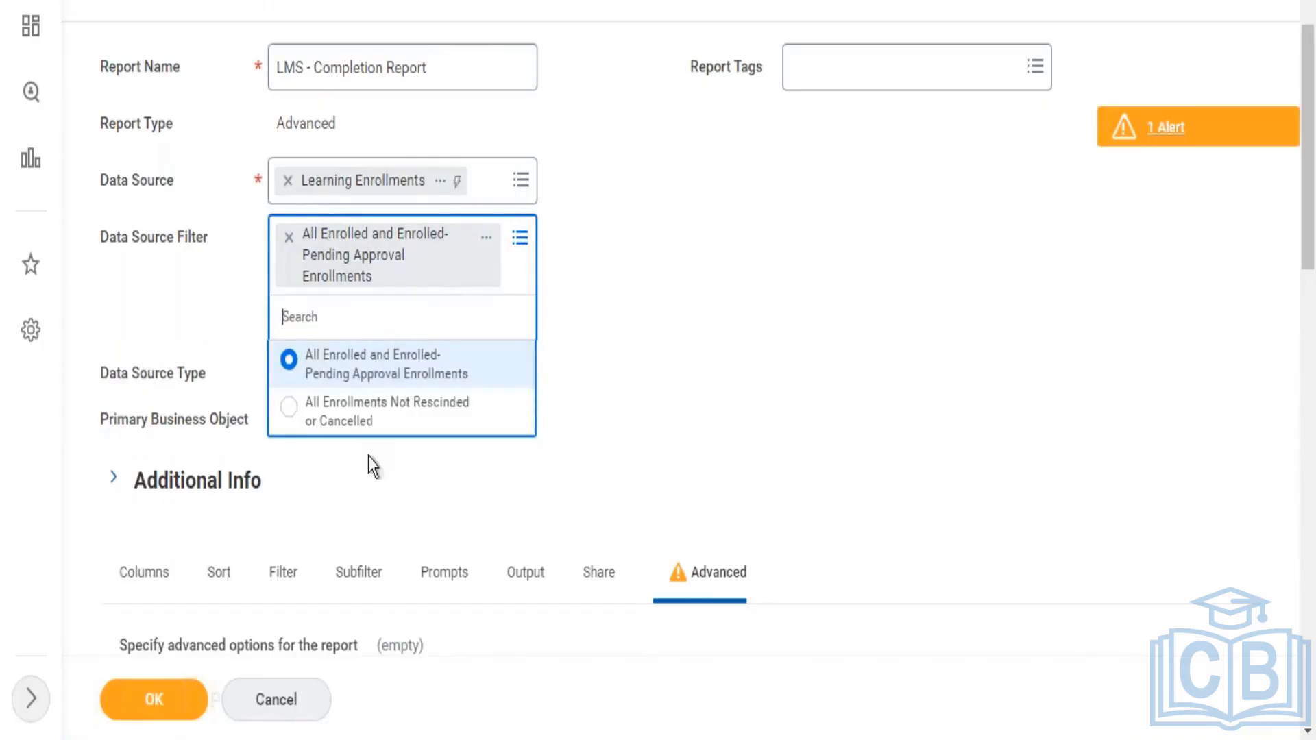
{"action": "left_click", "coordinate": [350, 525]}
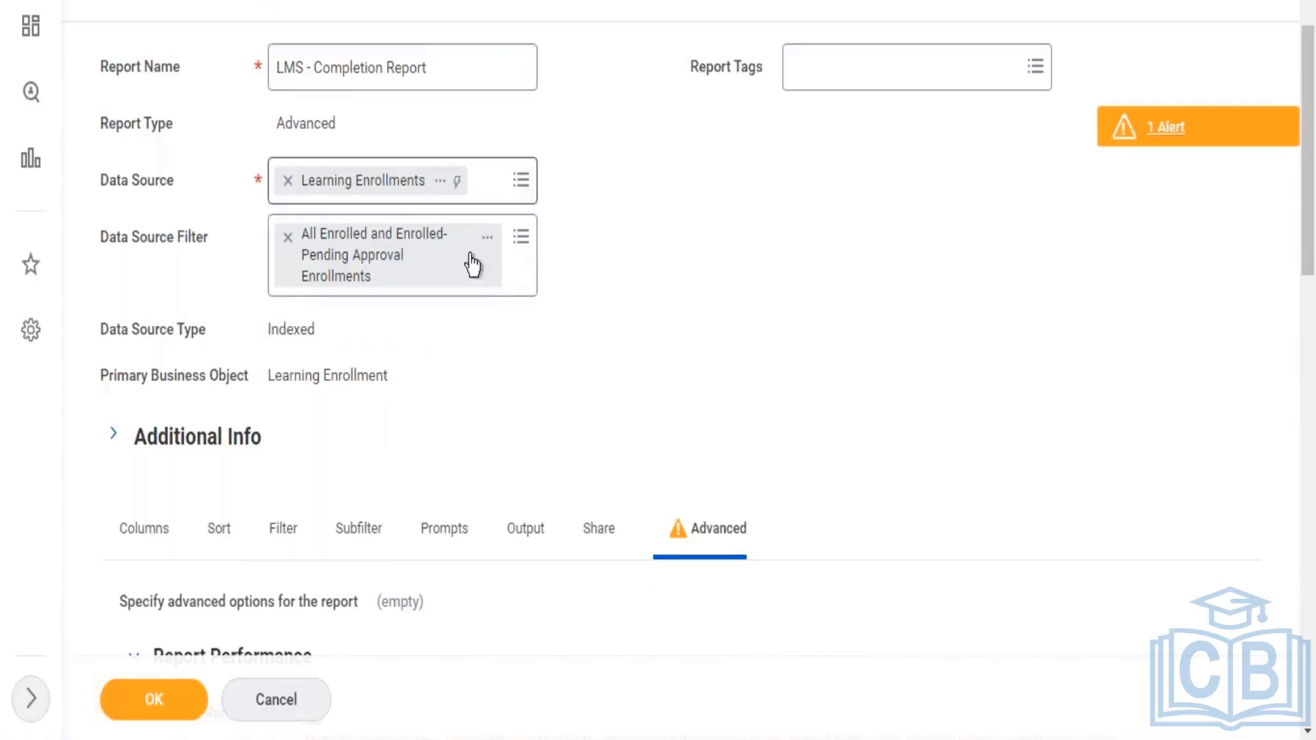
{"action": "left_click", "coordinate": [521, 237]}
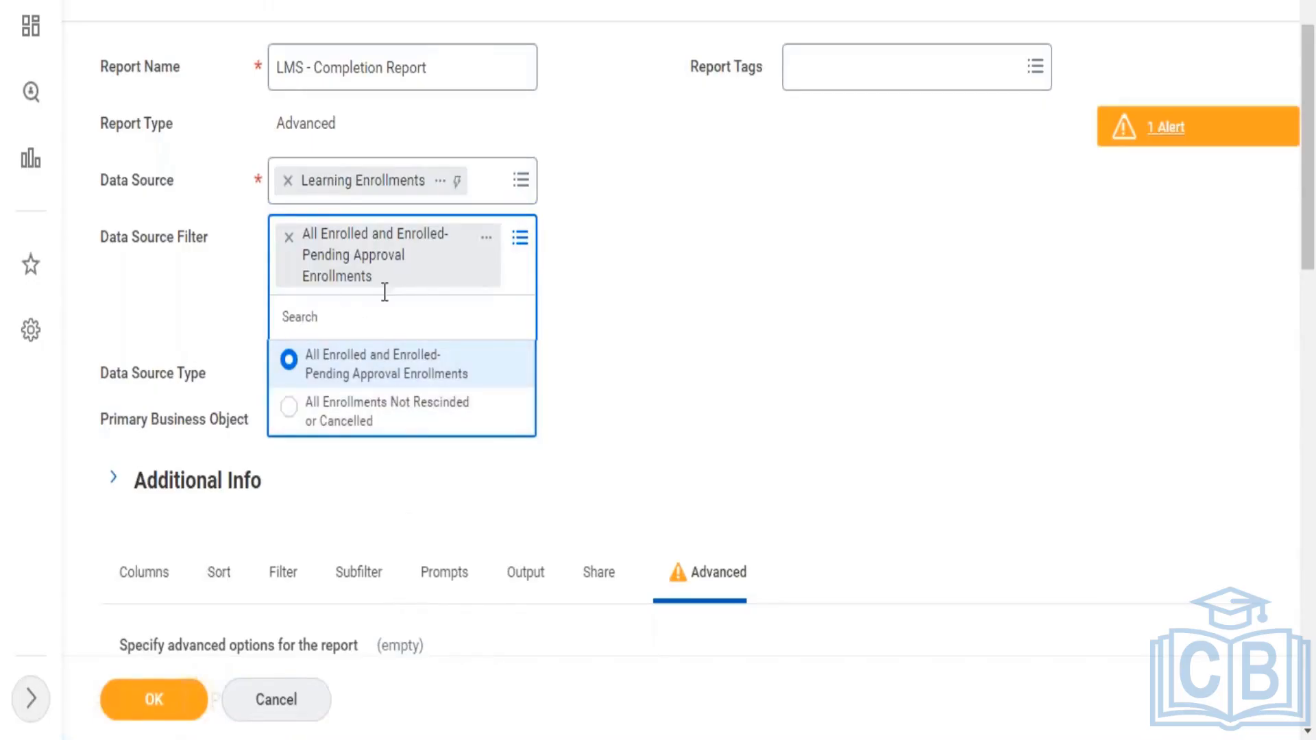
{"action": "left_click", "coordinate": [725, 319]}
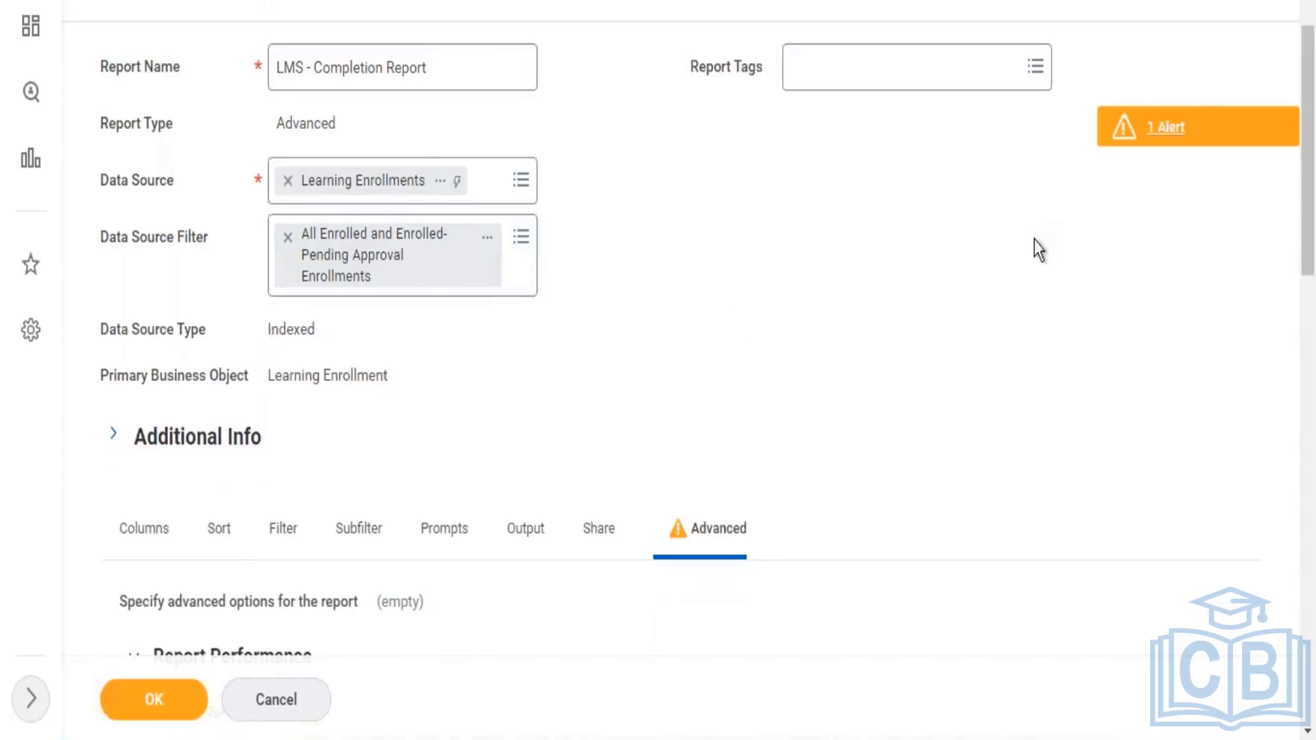
- Remove the selected Data Source Filter from the report and bring up its column definitions
{"action": "scroll", "coordinate": [1312, 100], "scroll_direction": "down", "scroll_amount": 3}
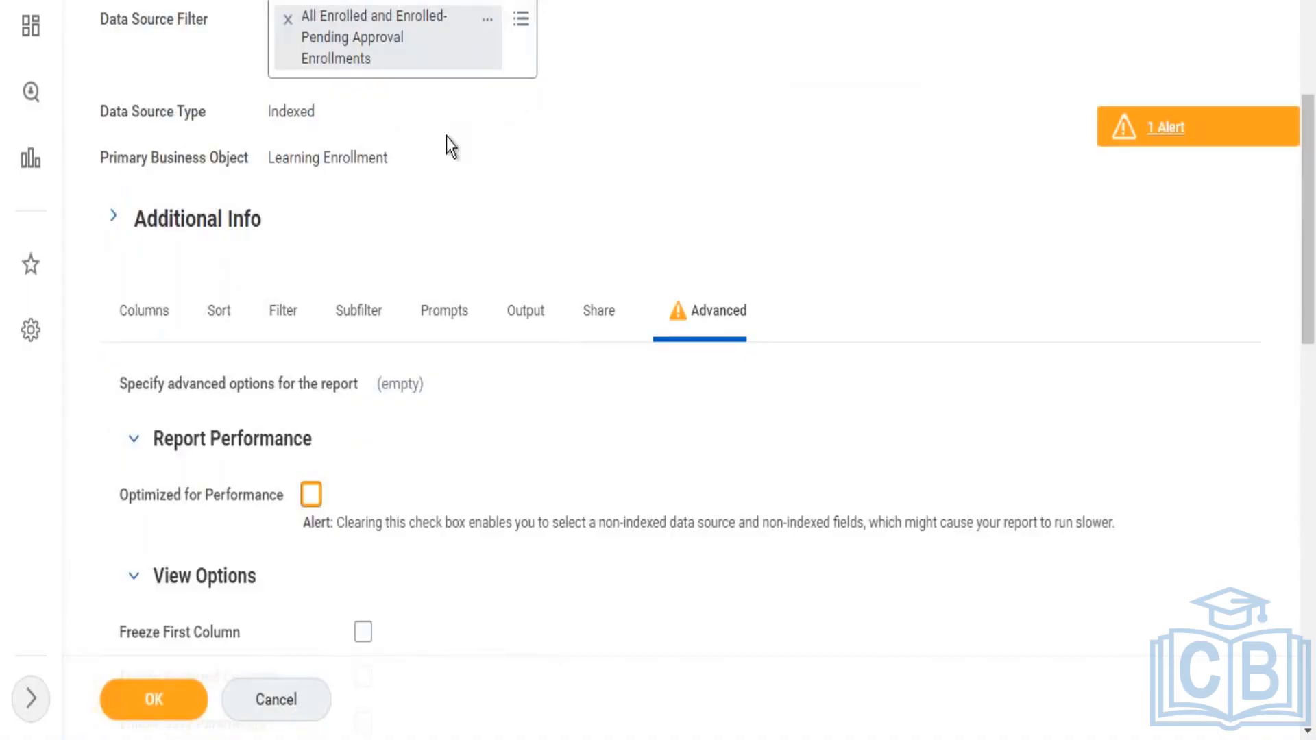
{"action": "left_click", "coordinate": [287, 20]}
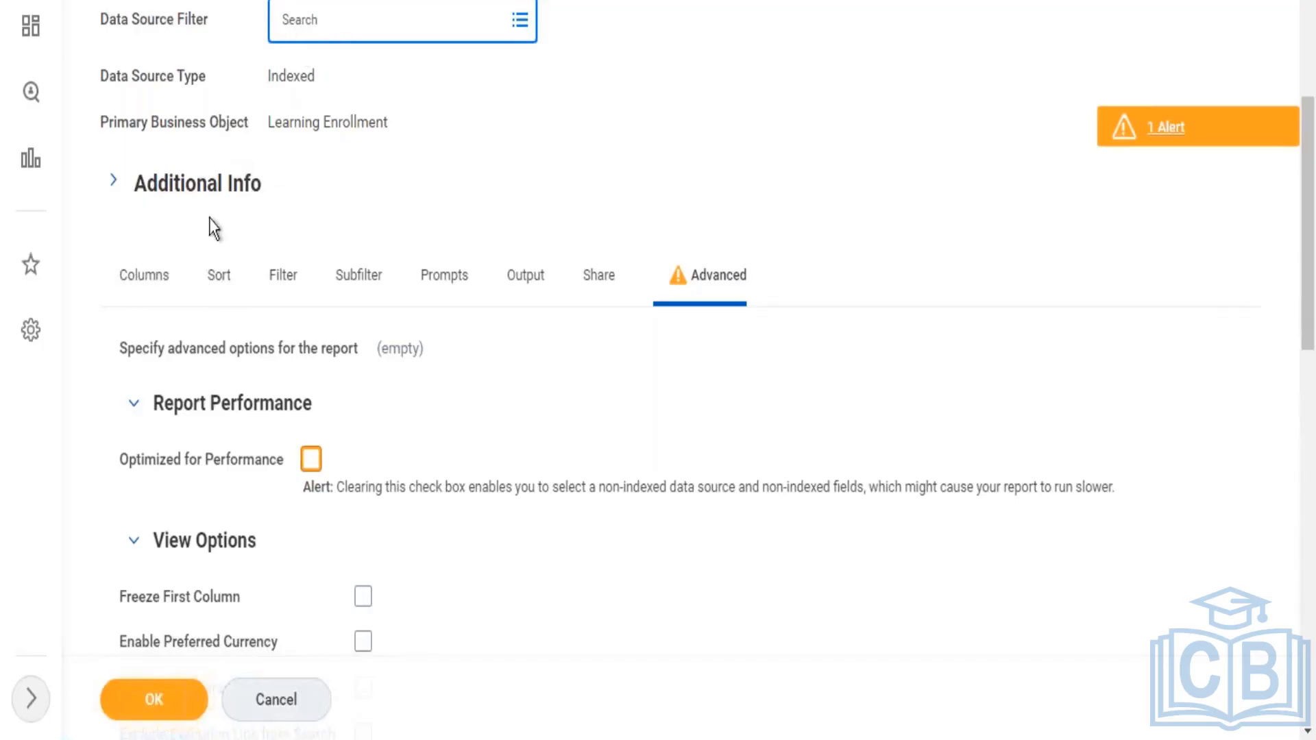
{"action": "left_click", "coordinate": [147, 312]}
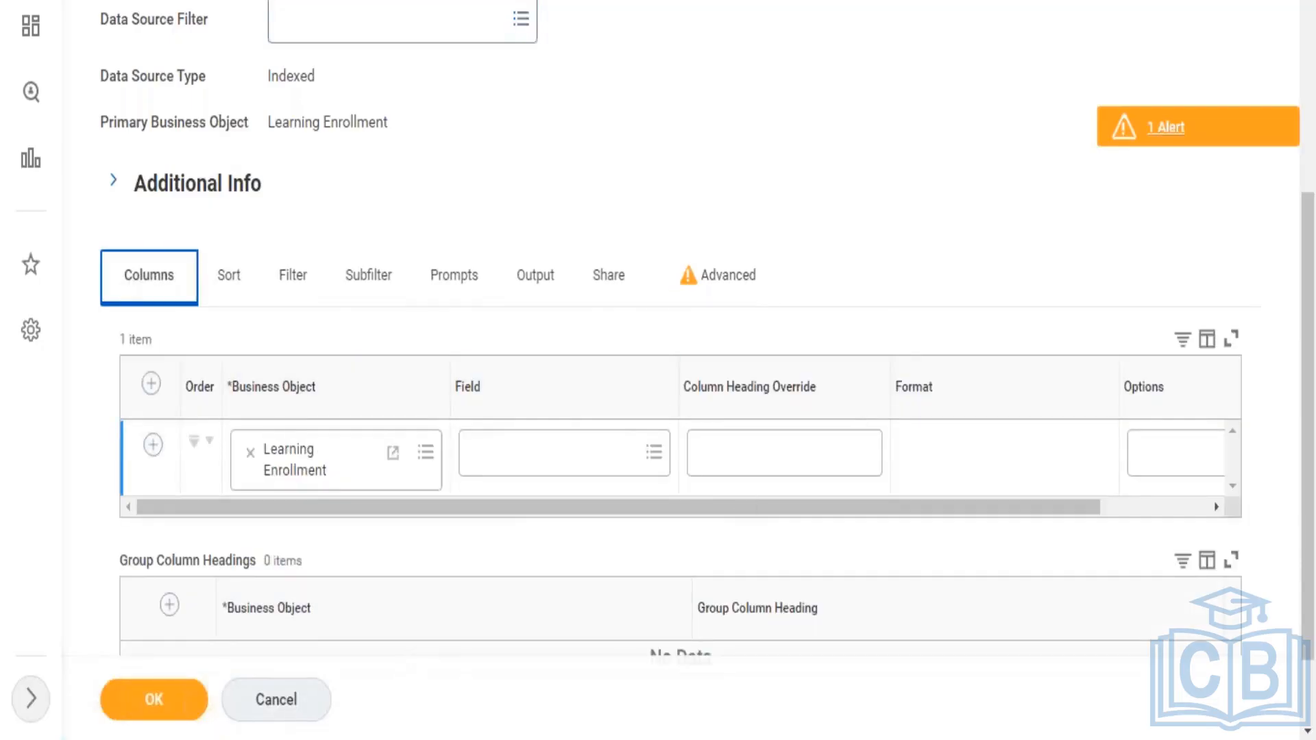
- Create a new report tag named RAM - Learning and assign it to the report
{"action": "left_click_drag", "start_coordinate": [1307, 285], "coordinate": [1308, 102]}
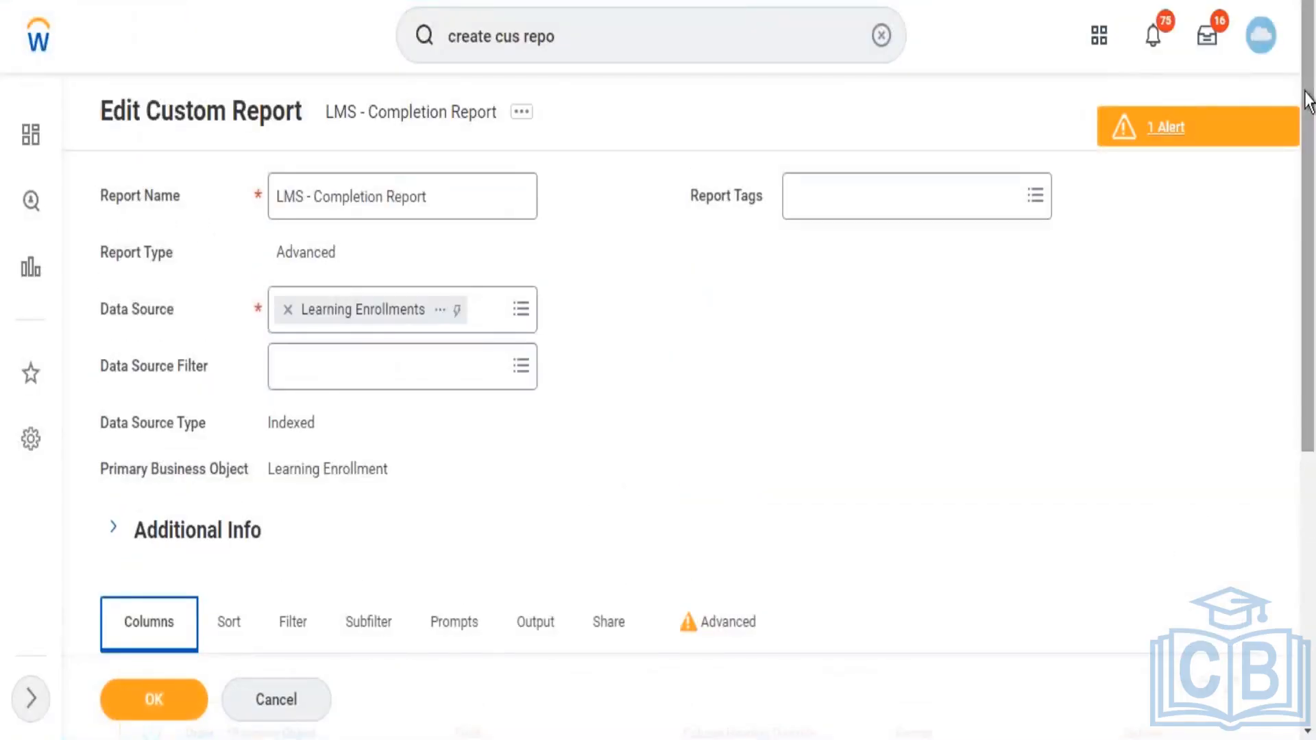
{"action": "left_click", "coordinate": [892, 206]}
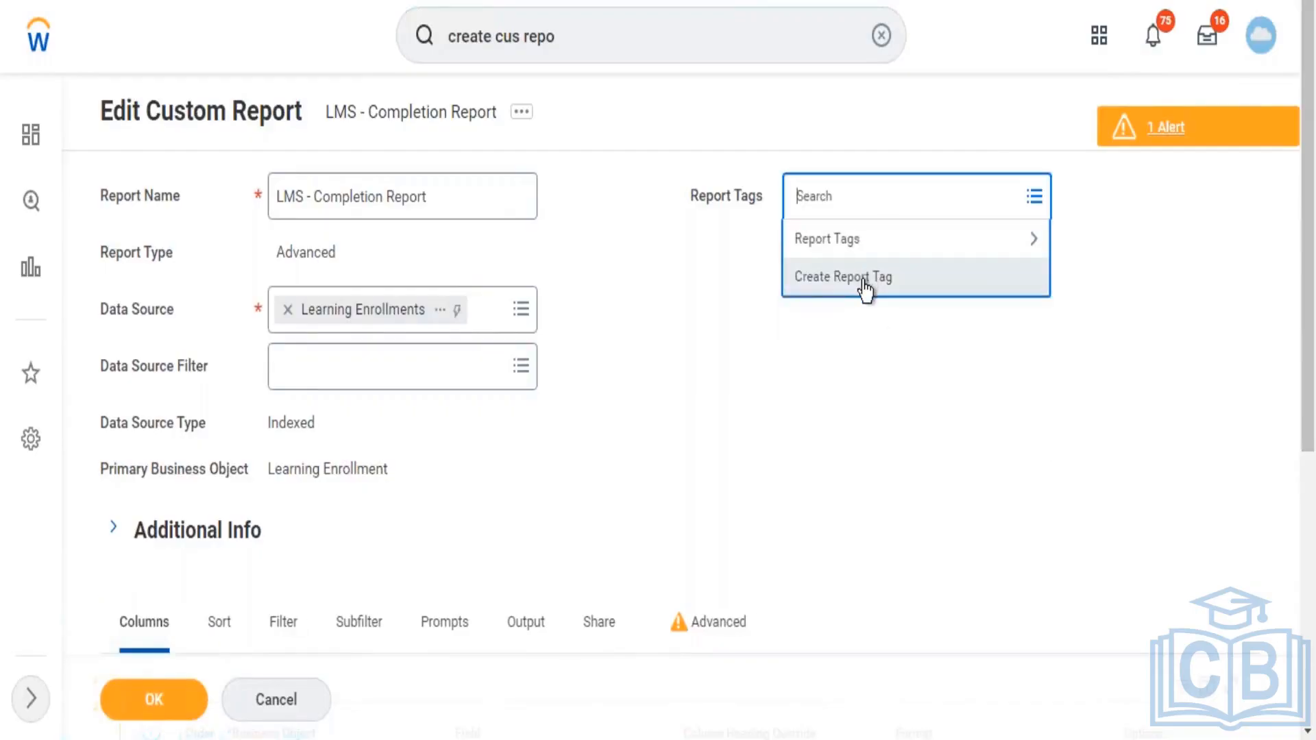
{"action": "right_click", "coordinate": [865, 288]}
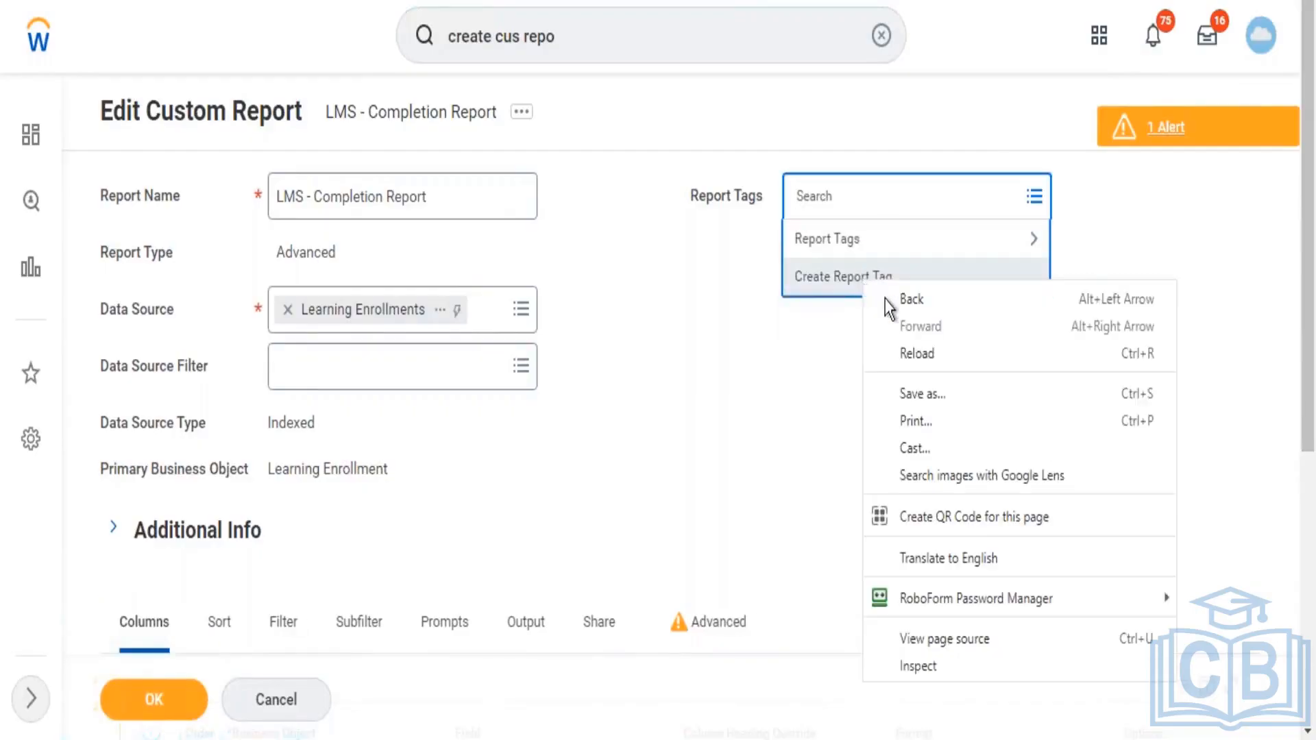
{"action": "key", "text": "Escape"}
{"action": "left_click", "coordinate": [843, 278]}
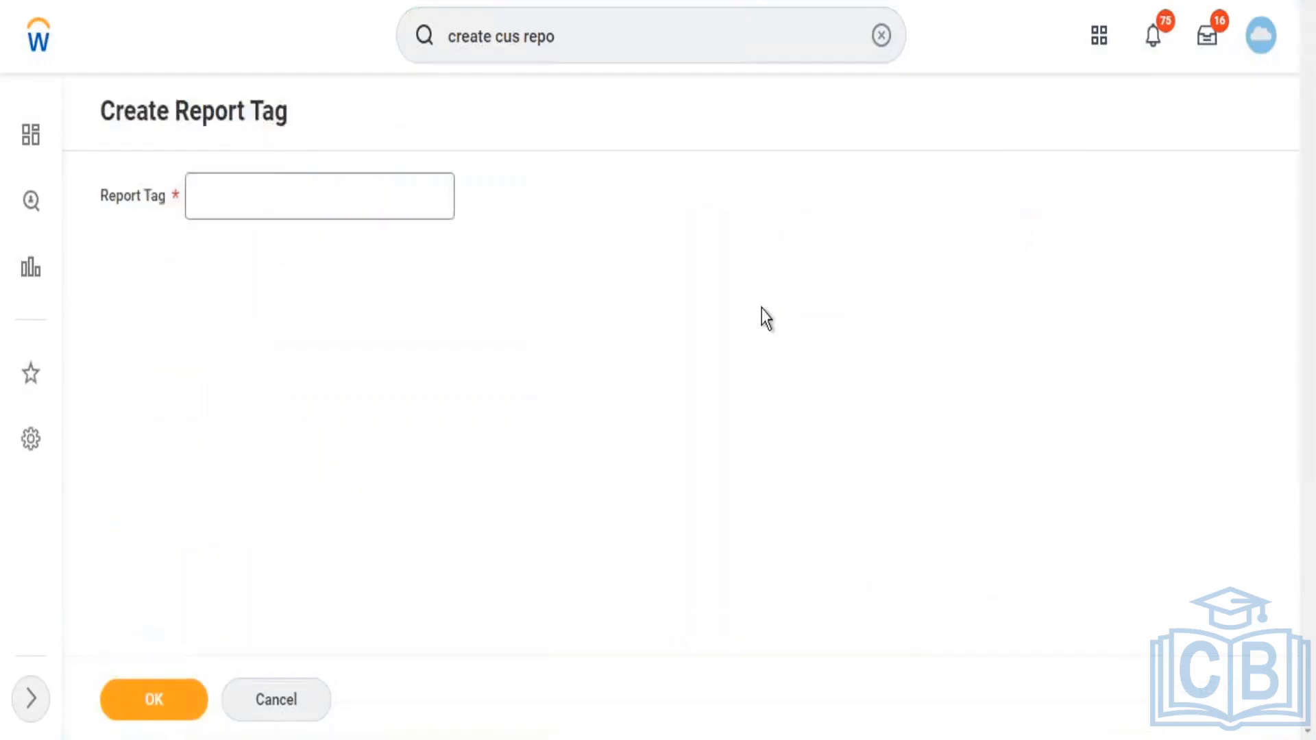
{"action": "left_click", "coordinate": [348, 199]}
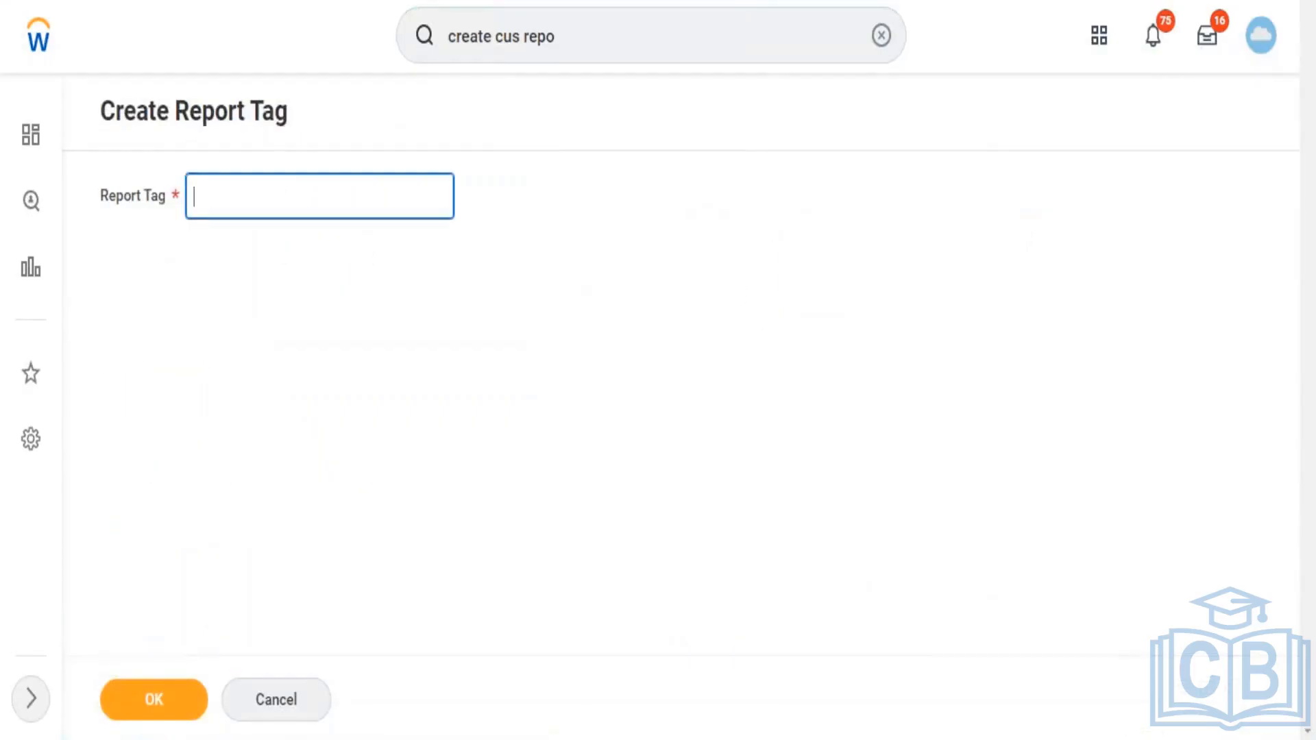
{"action": "type", "text": "RAM - Learning"}
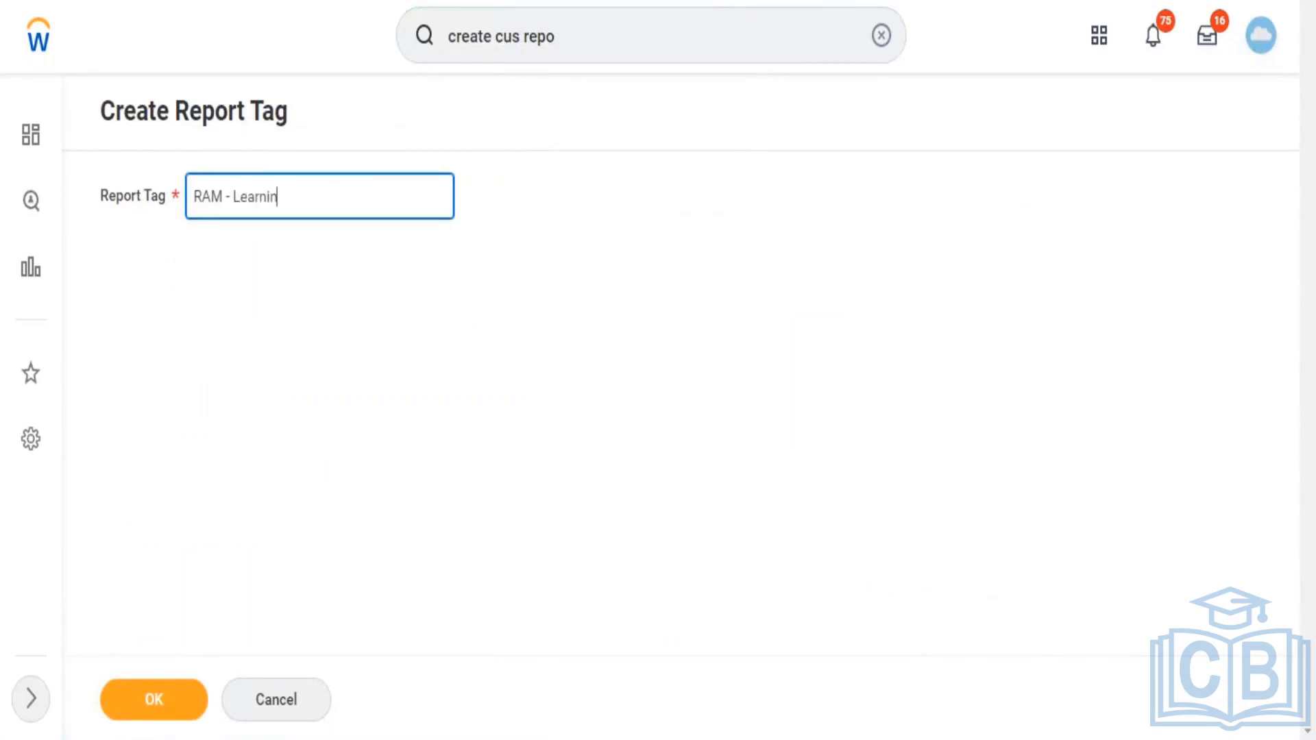
{"action": "left_click", "coordinate": [143, 713]}
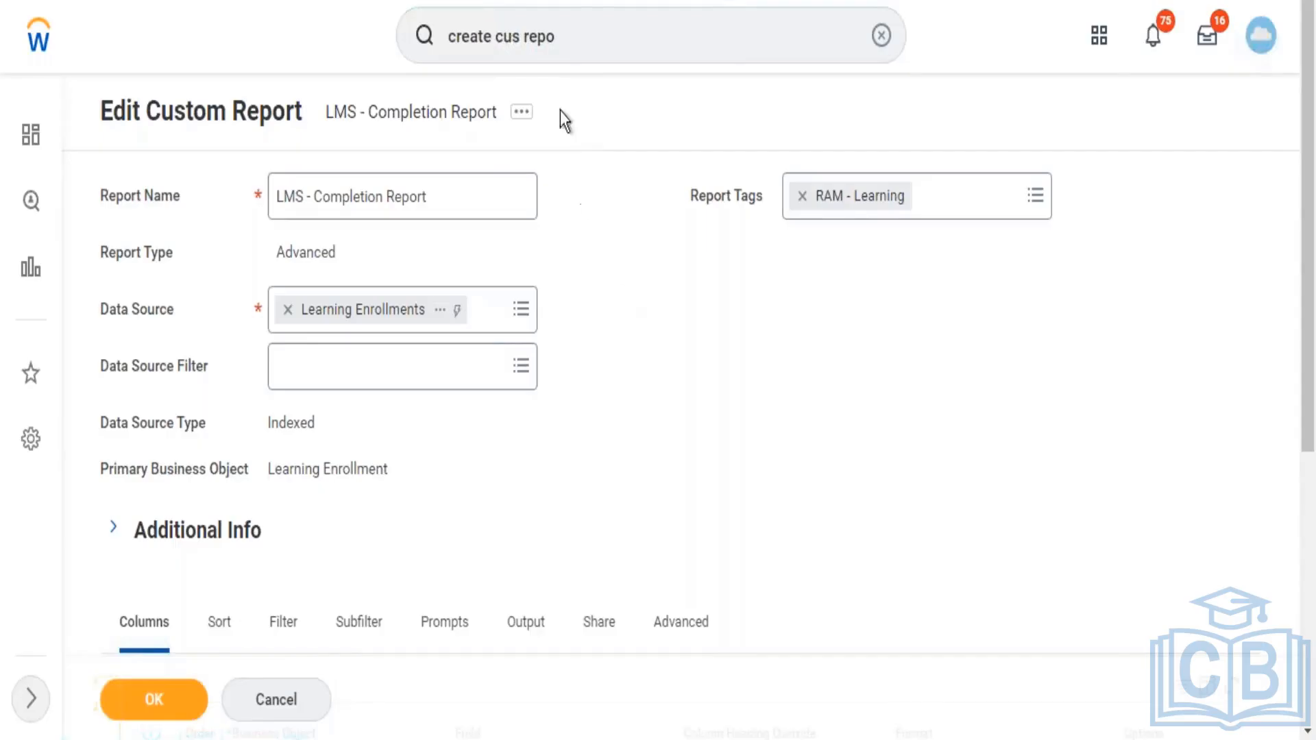
- Search the whole system for Ram-Lea to try finding items by the report tag
{"action": "left_click_drag", "start_coordinate": [573, 35], "coordinate": [447, 36]}
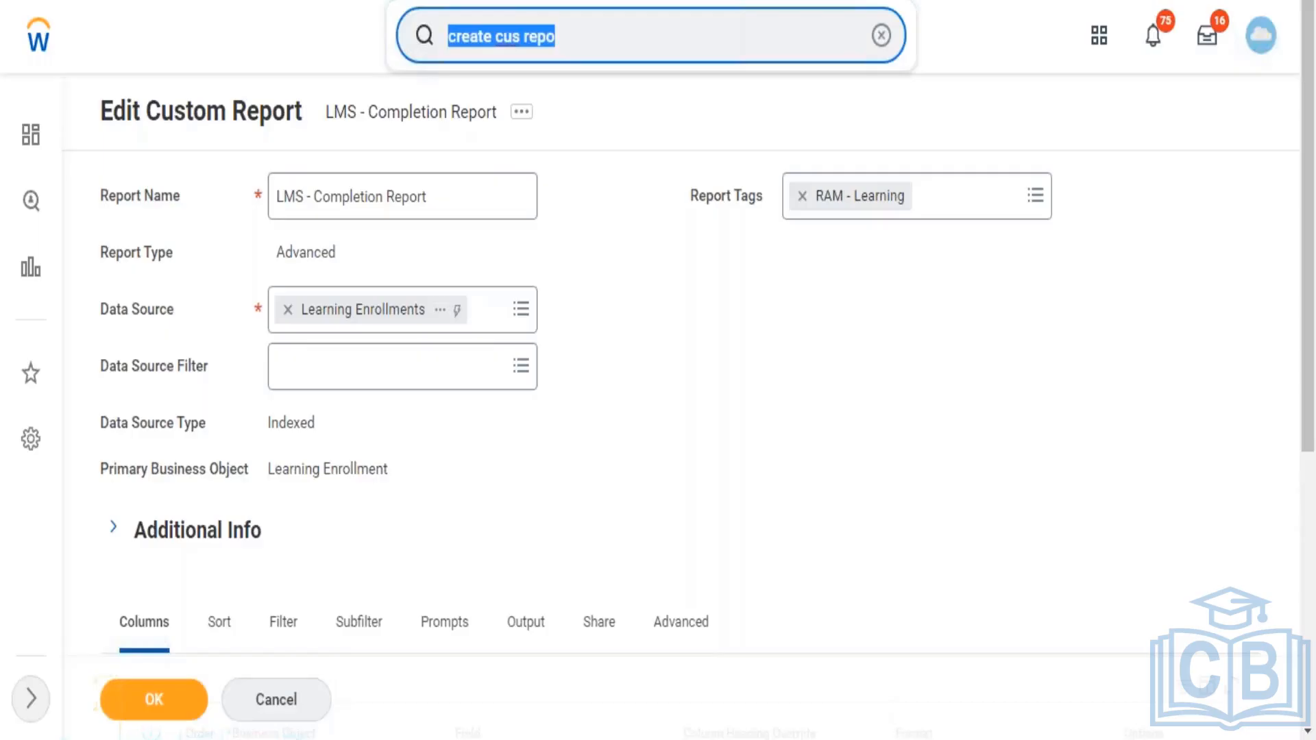
{"action": "type", "text": "Ram"}
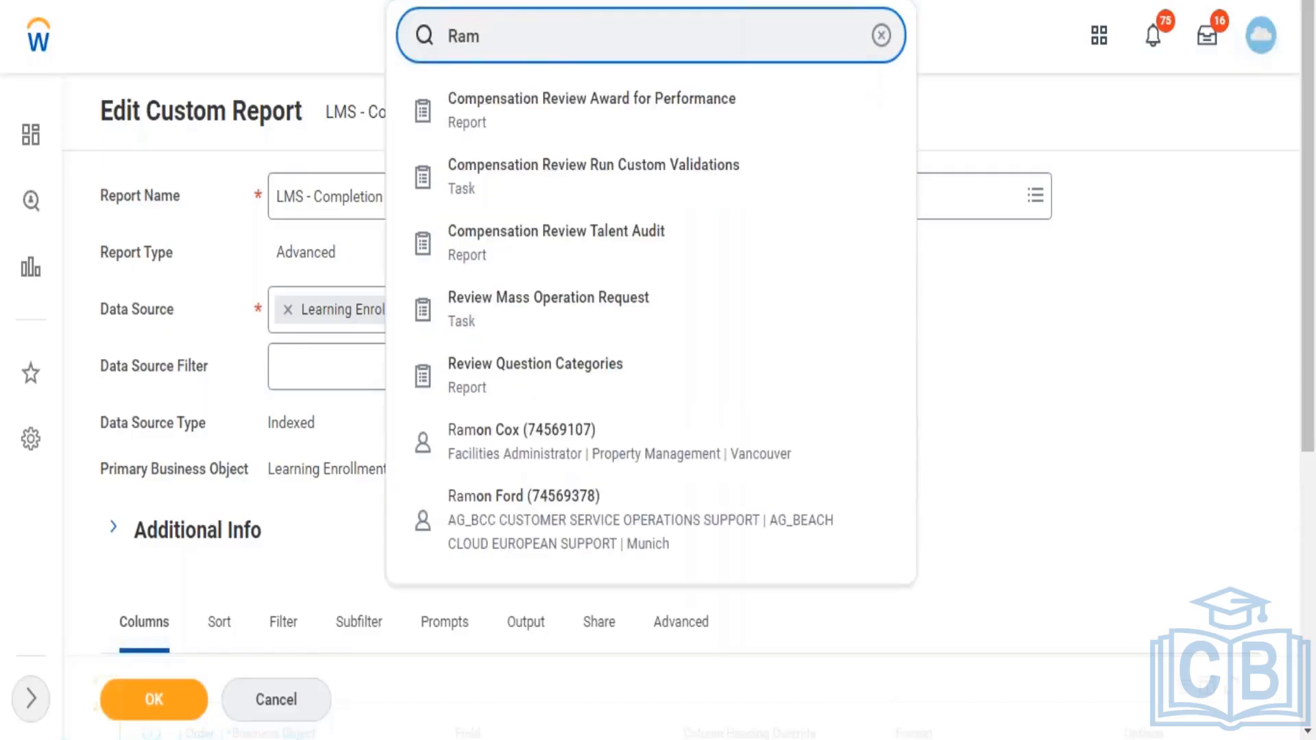
{"action": "type", "text": "-Lea"}
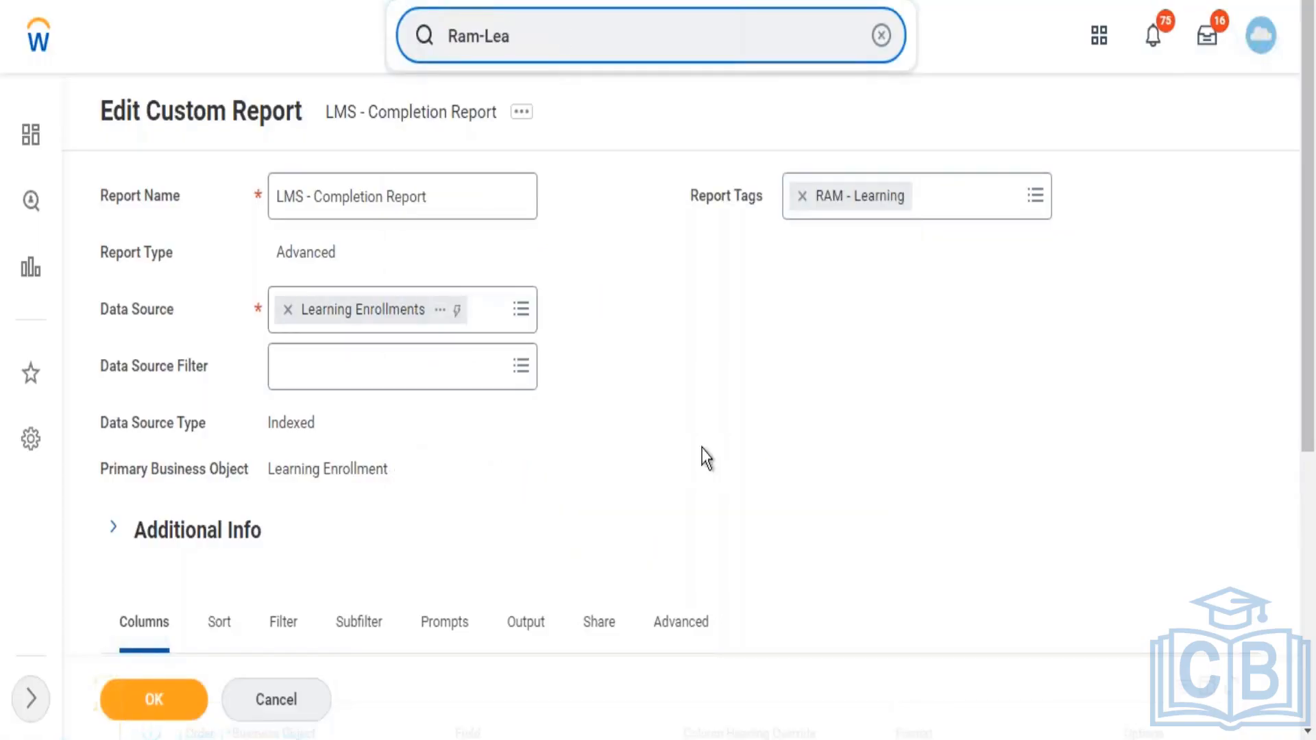
- Set the field of the first report column to Learning Enrollment
{"action": "scroll", "coordinate": [1311, 308], "scroll_direction": "down", "scroll_amount": 4}
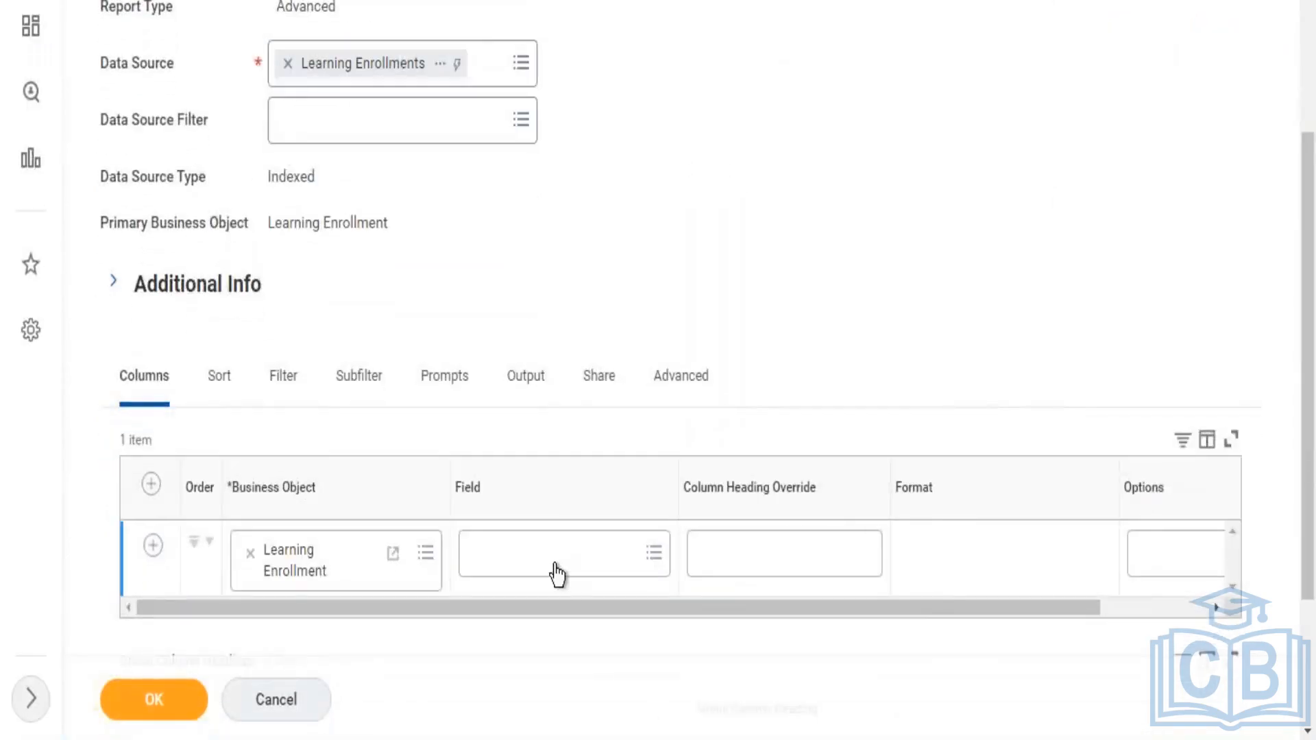
{"action": "left_click", "coordinate": [557, 575]}
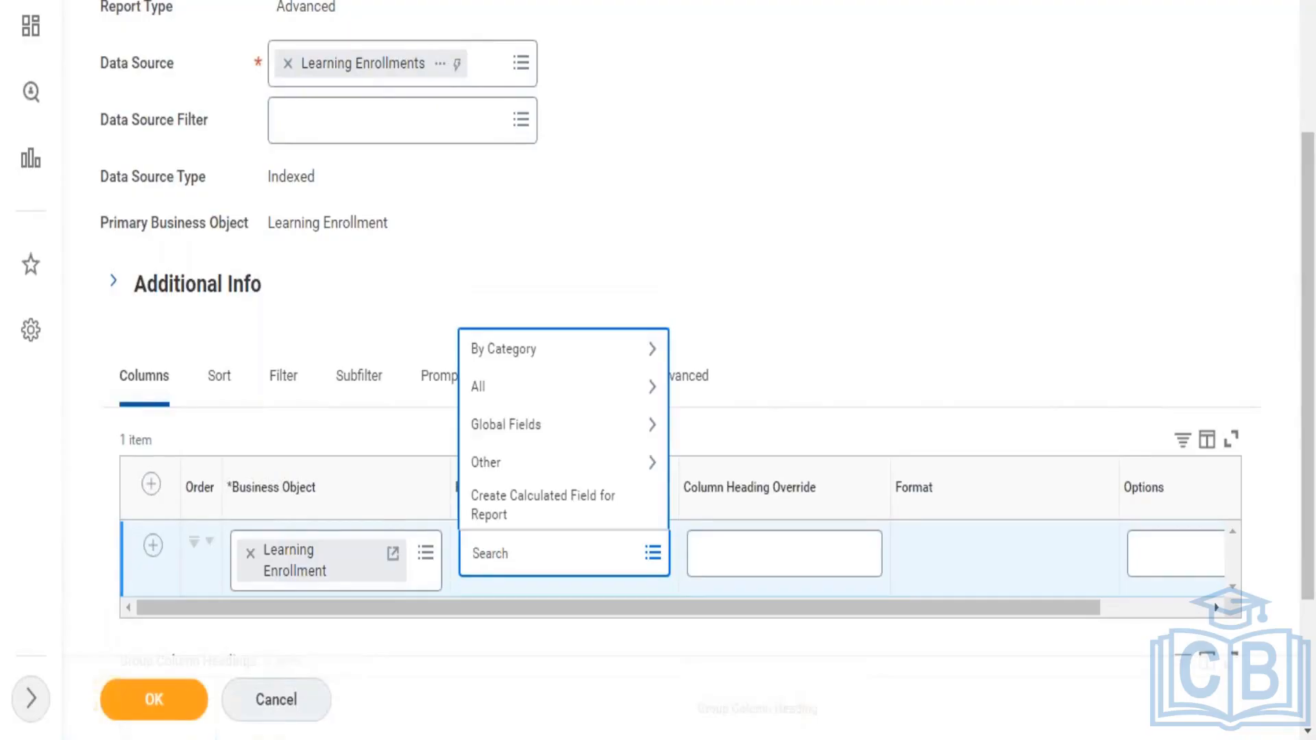
{"action": "type", "text": "Learning enrollment"}
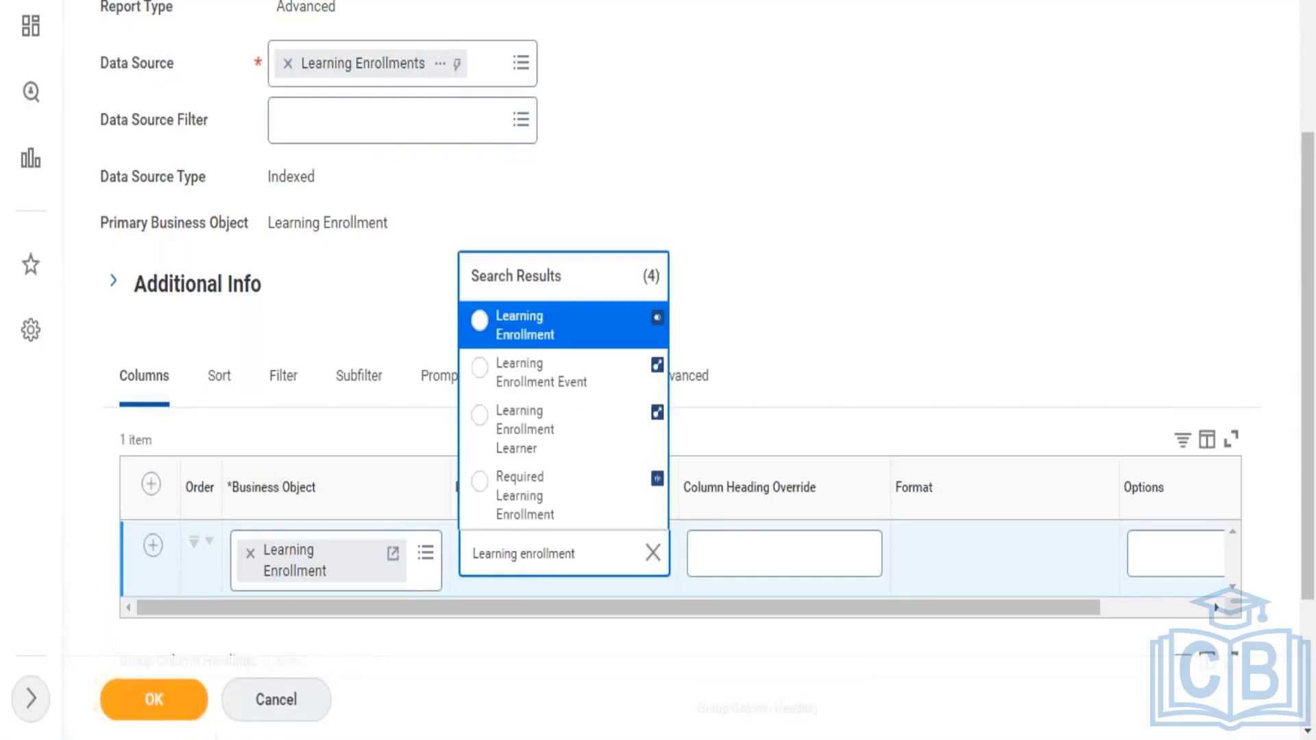
{"action": "left_click", "coordinate": [521, 325]}
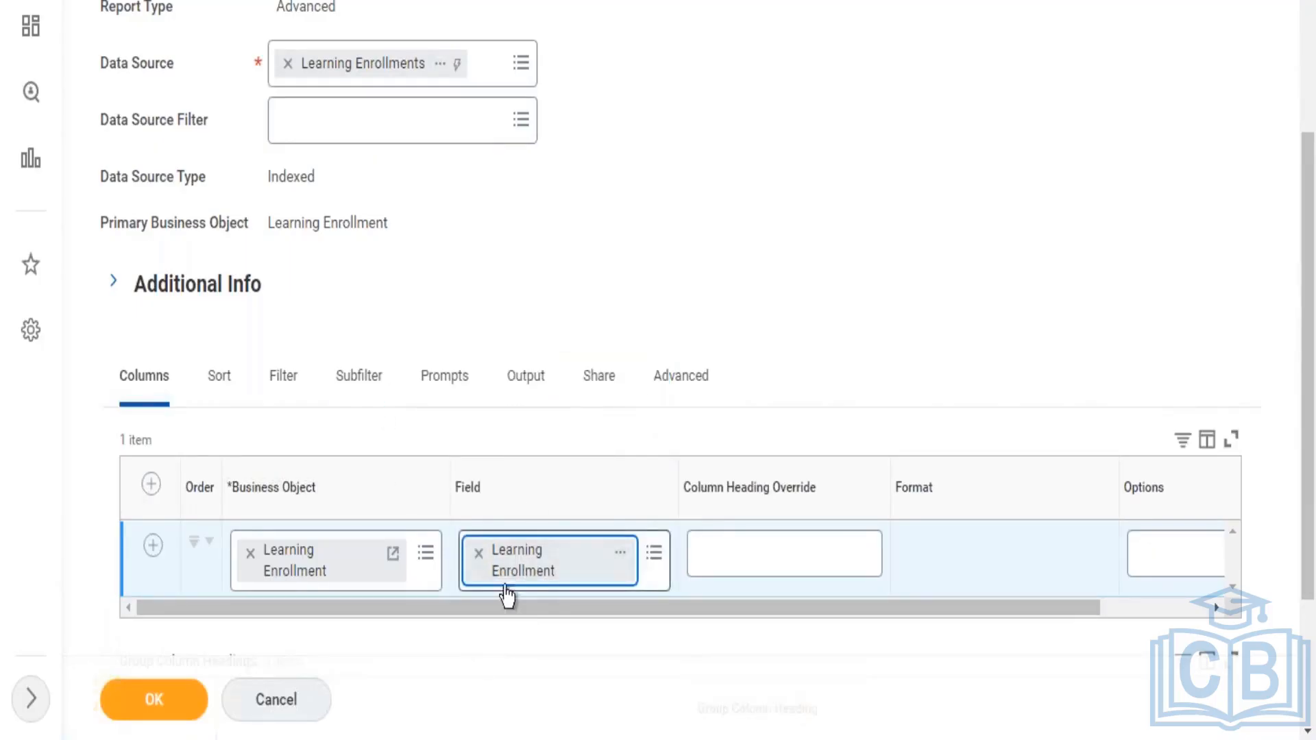
- Add a second column row to the report on Learning Enrollment and bring up its field choices
{"action": "left_click", "coordinate": [151, 545]}
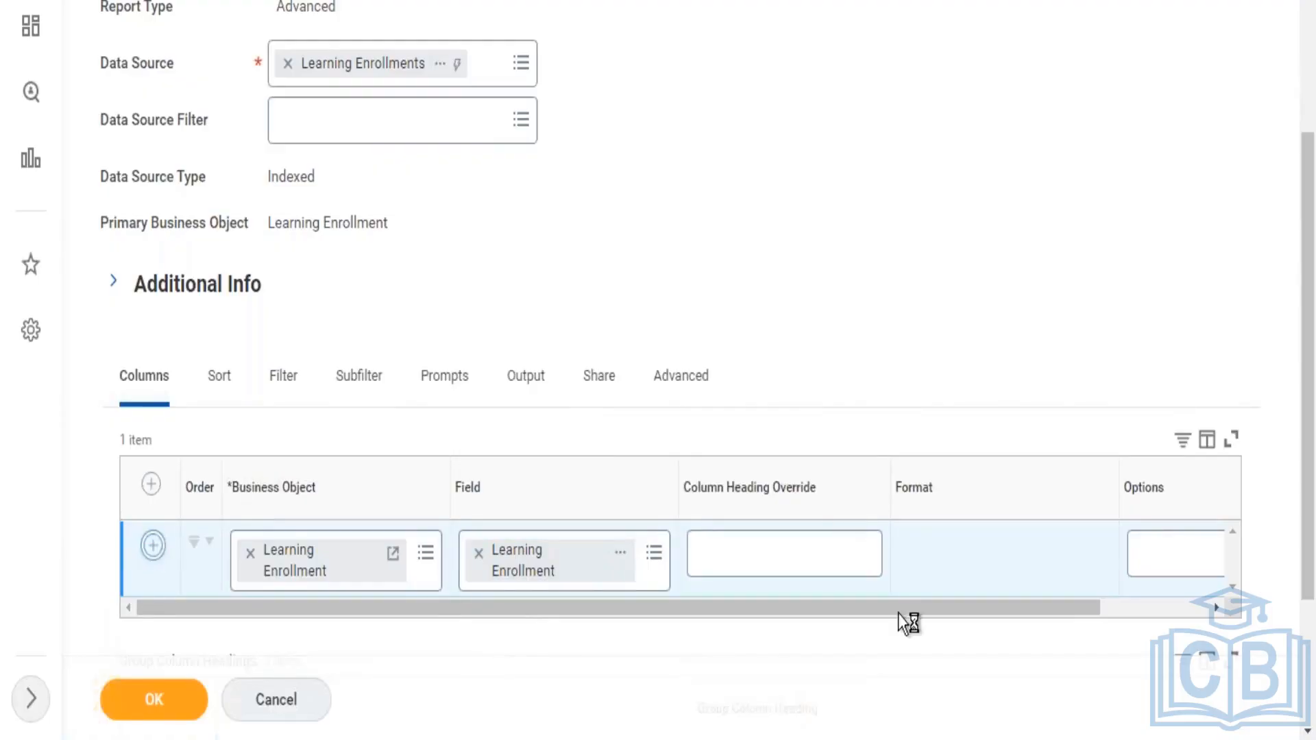
{"action": "left_click_drag", "start_coordinate": [1312, 349], "coordinate": [1313, 420]}
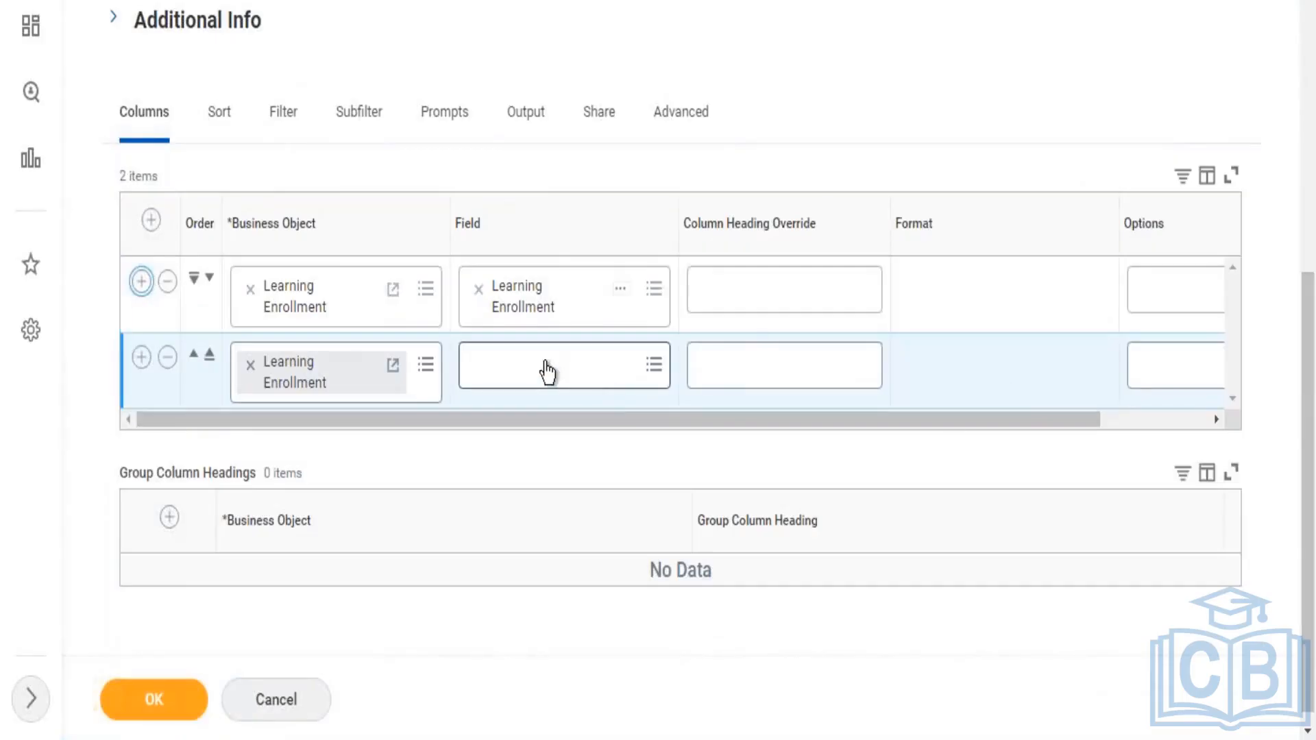
{"action": "left_click", "coordinate": [548, 372]}
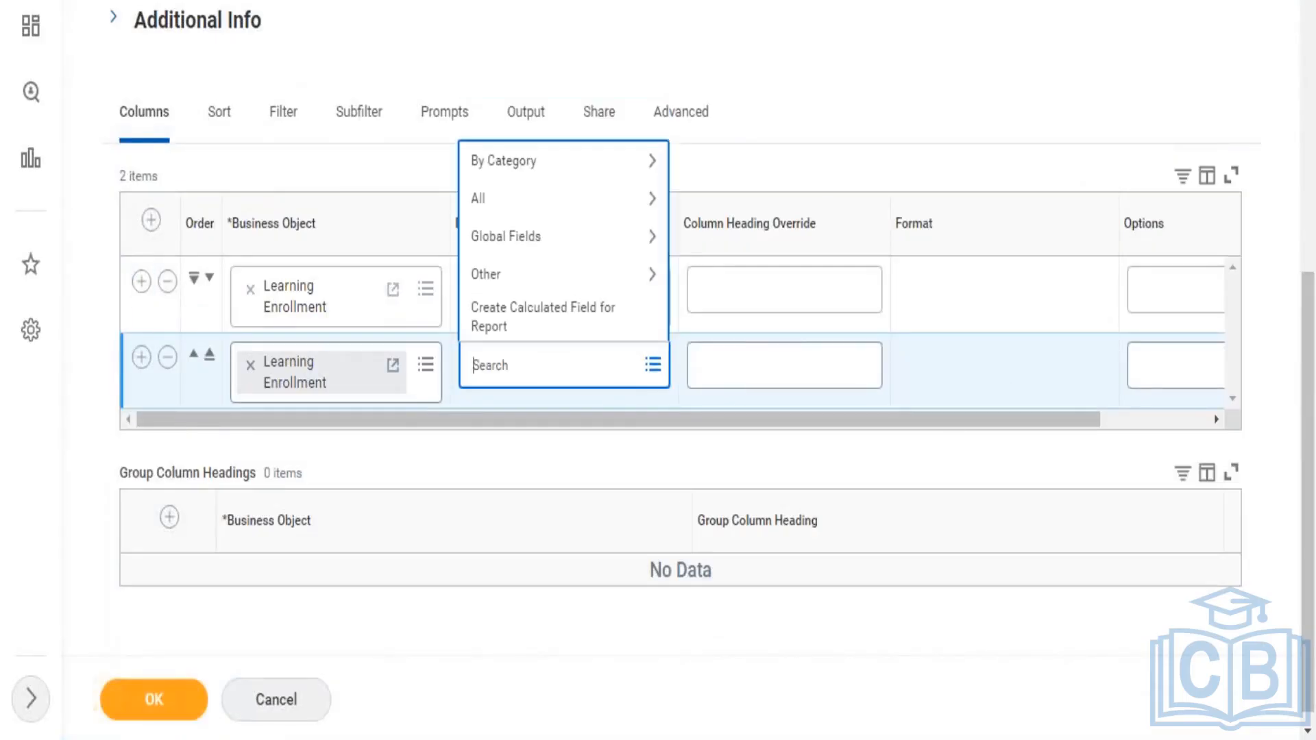
- Search the second column's field choices for Enrollment status
{"action": "type", "text": "Ern"}
{"action": "type", "text": "ollemnt"}
{"action": "key", "text": "BackSpace"}
{"action": "key", "text": "BackSpace"}
{"action": "type", "text": "ent Stusta"}
{"action": "key", "text": "Return"}
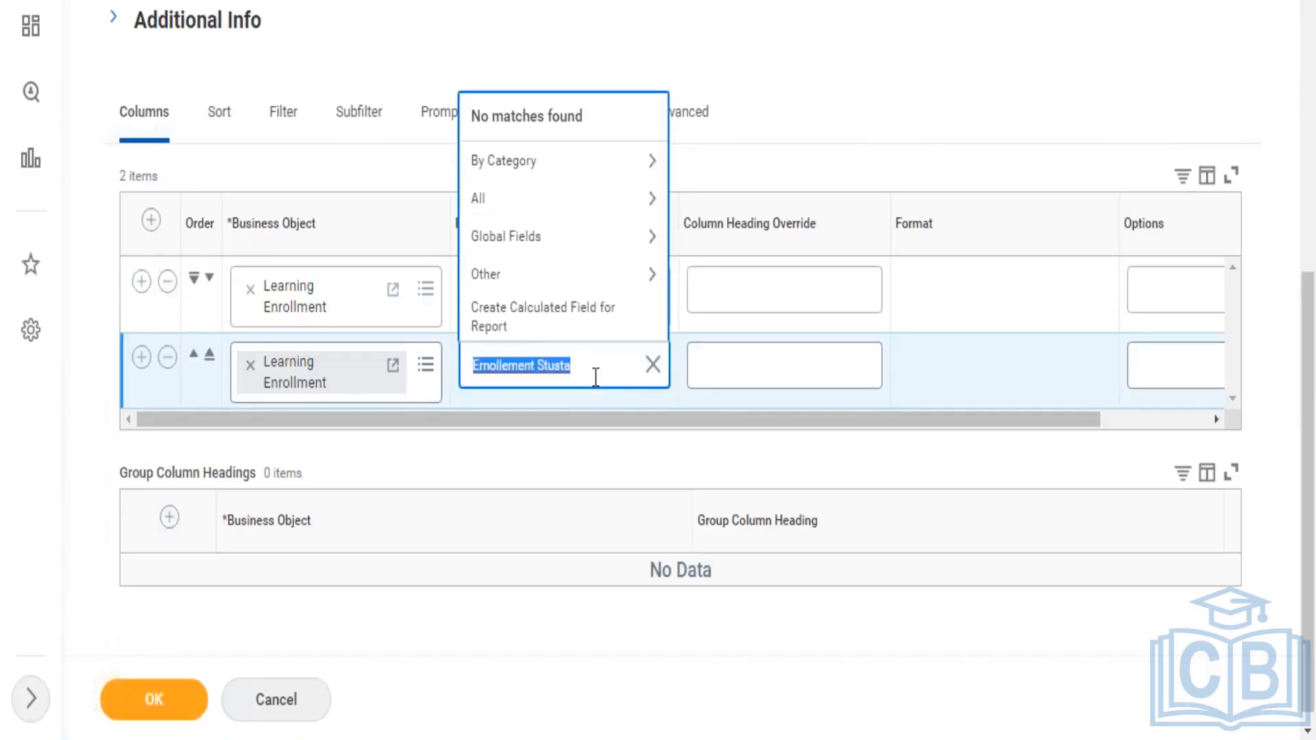
{"action": "type", "text": "Enroll"}
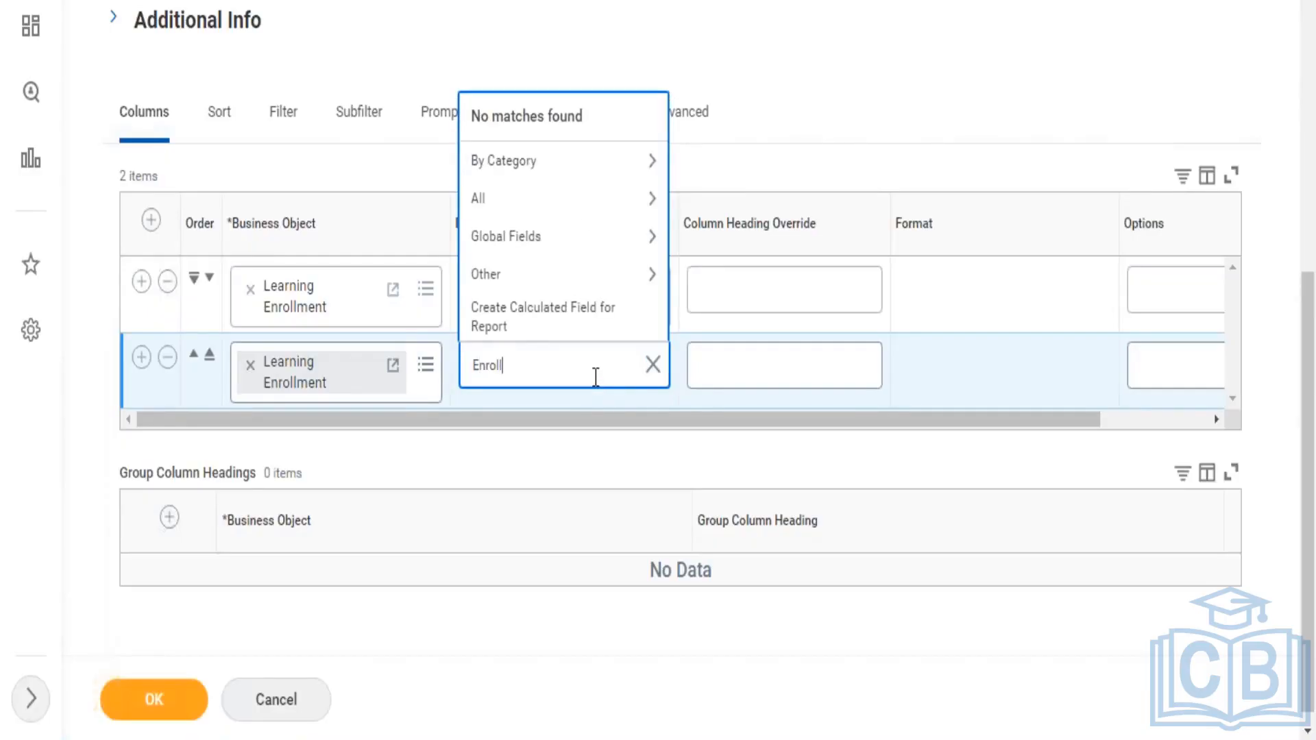
{"action": "type", "text": "ment status"}
{"action": "key", "text": "Return"}
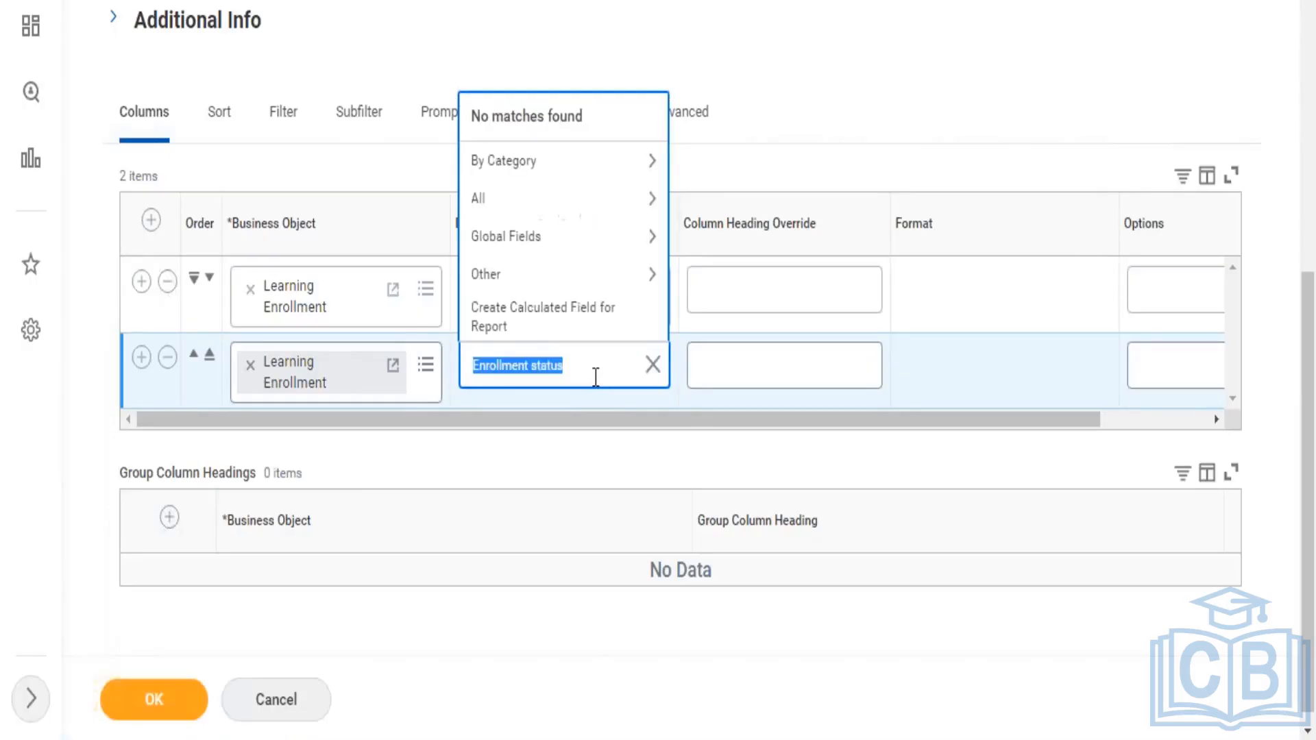
- Search the fields for status instead and set the second column's field to Completion Status
{"action": "left_click", "coordinate": [579, 364]}
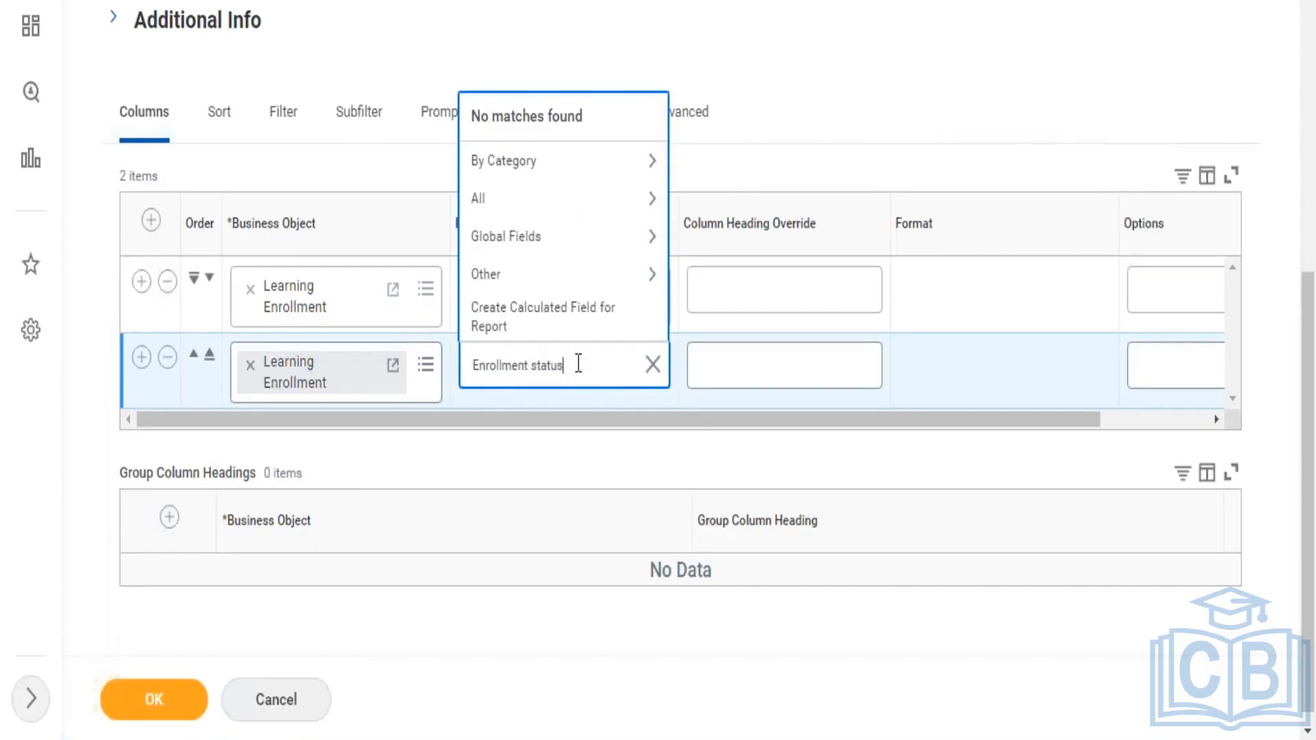
{"action": "key", "text": "BackSpace"}
{"action": "key", "text": "BackSpace"}
{"action": "key", "text": "BackSpace"}
{"action": "key", "text": "BackSpace"}
{"action": "key", "text": "BackSpace"}
{"action": "key", "text": "BackSpace"}
{"action": "key", "text": "BackSpace"}
{"action": "key", "text": "BackSpace"}
{"action": "key", "text": "BackSpace"}
{"action": "key", "text": "BackSpace"}
{"action": "key", "text": "BackSpace"}
{"action": "key", "text": "BackSpace"}
{"action": "key", "text": "BackSpace"}
{"action": "key", "text": "BackSpace"}
{"action": "key", "text": "BackSpace"}
{"action": "key", "text": "BackSpace"}
{"action": "type", "text": "stat"}
{"action": "key", "text": "Return"}
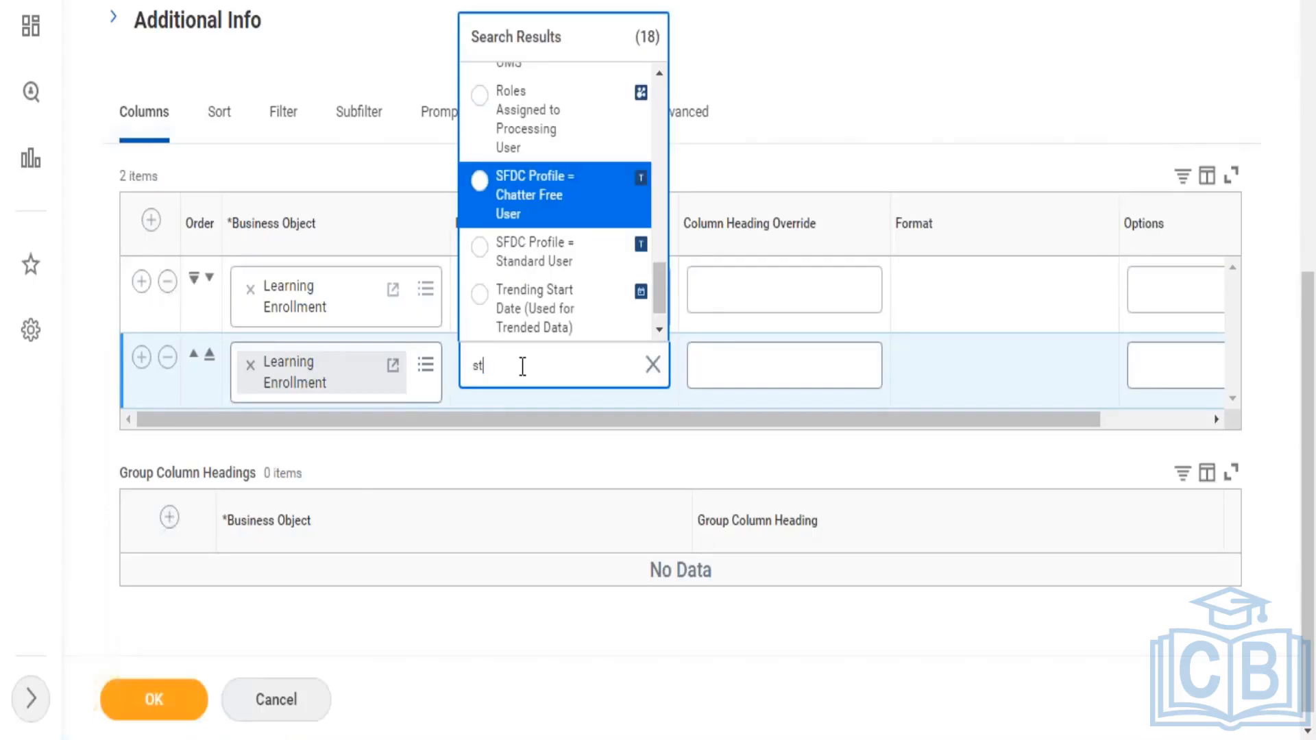
{"action": "type", "text": "status"}
{"action": "key", "text": "Return"}
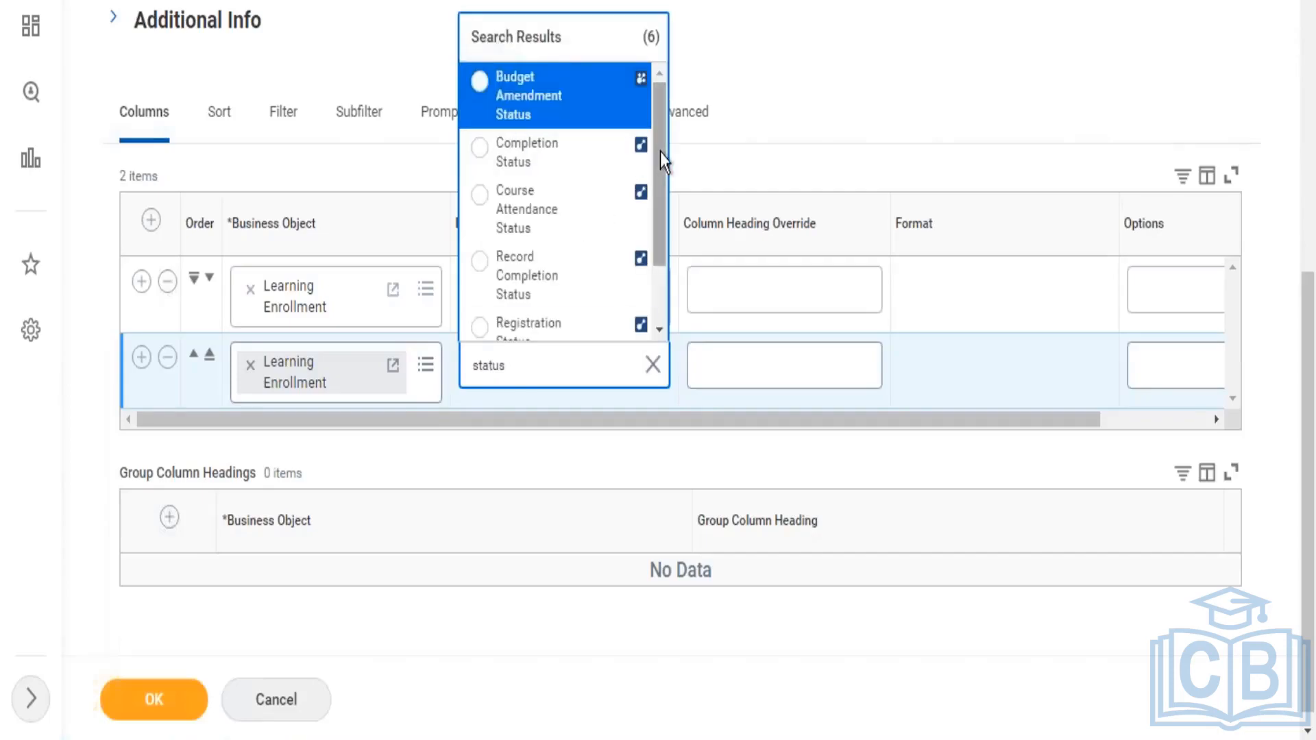
{"action": "scroll", "coordinate": [660, 199], "scroll_direction": "down", "scroll_amount": 3}
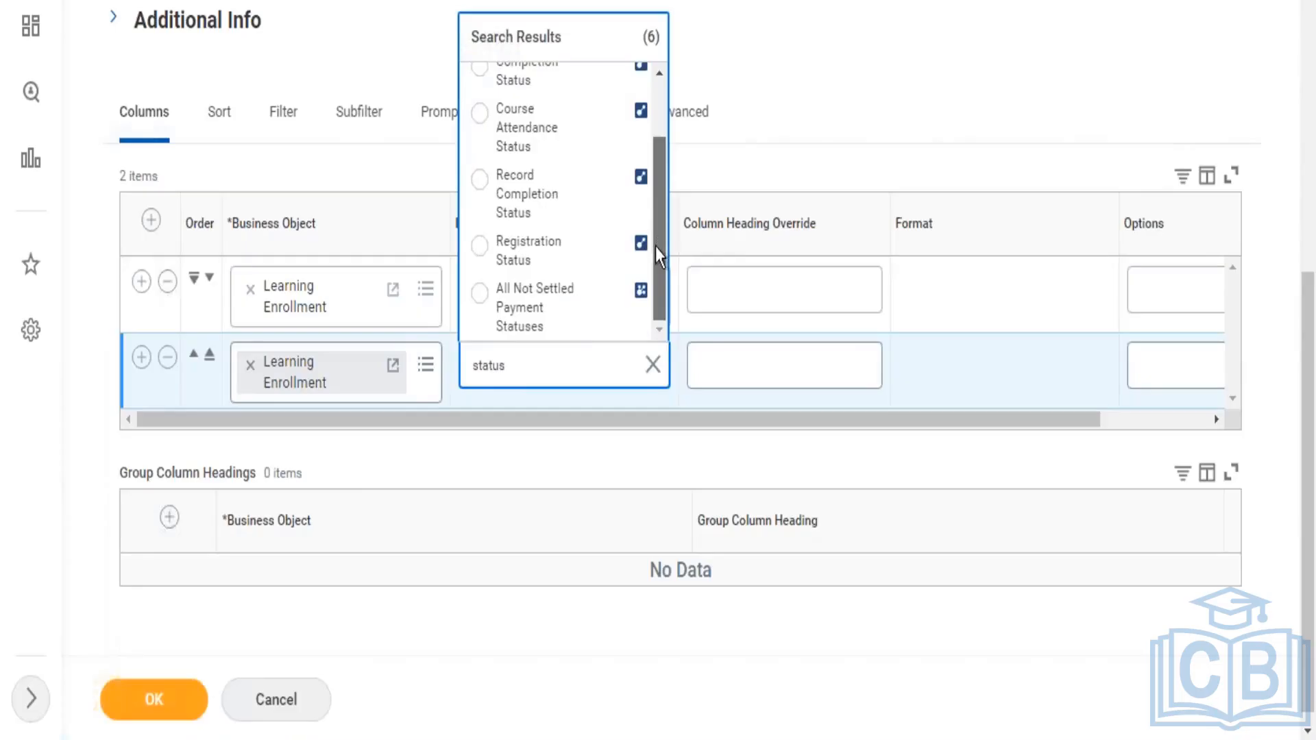
{"action": "scroll", "coordinate": [660, 165], "scroll_direction": "up", "scroll_amount": 2}
{"action": "scroll", "coordinate": [661, 154], "scroll_direction": "up", "scroll_amount": 1}
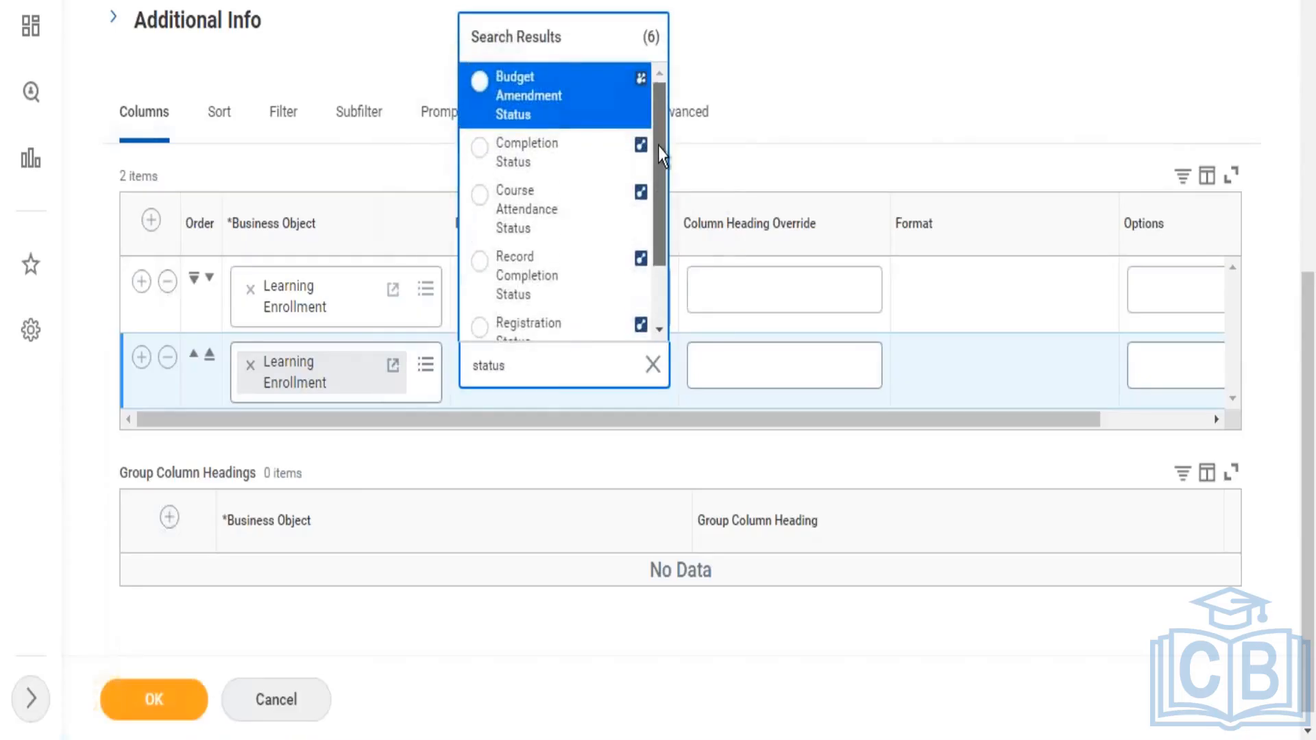
{"action": "left_click", "coordinate": [588, 171]}
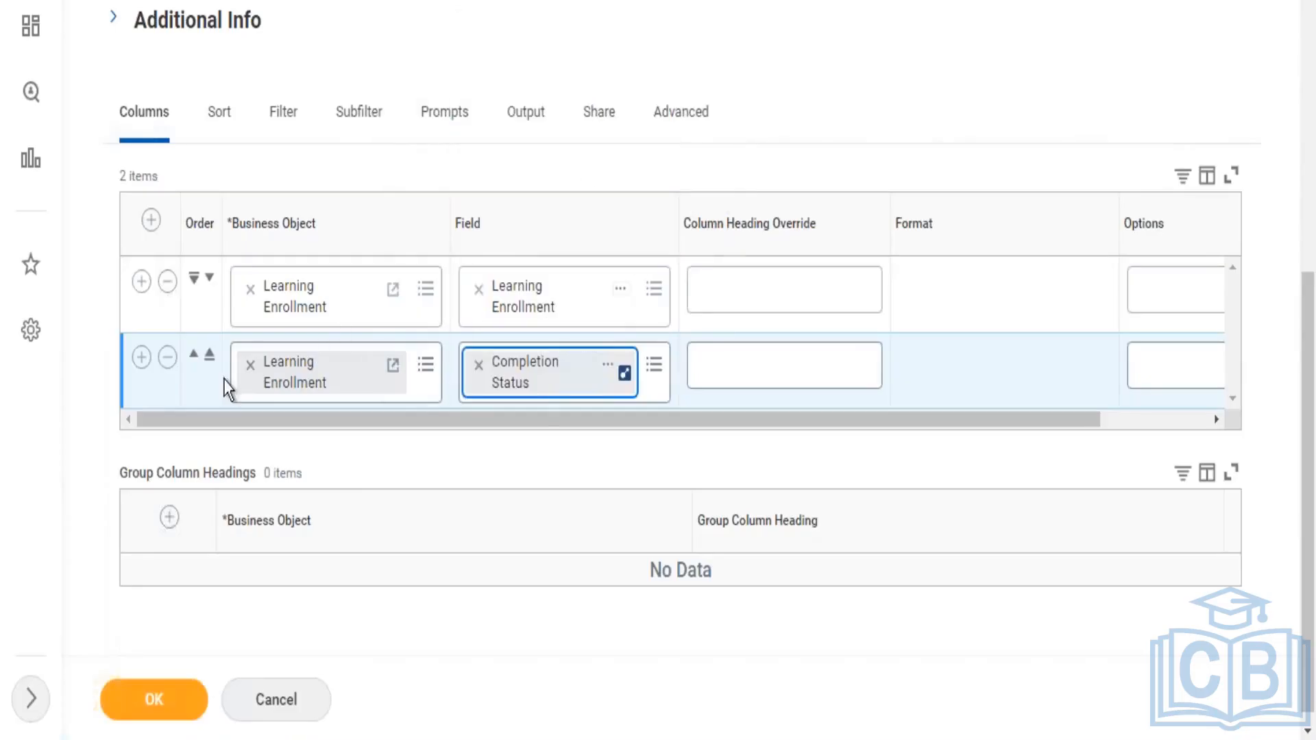
- Add a third report column and set its field to Learning Content Title, found by searching for learning content
{"action": "left_click", "coordinate": [142, 360]}
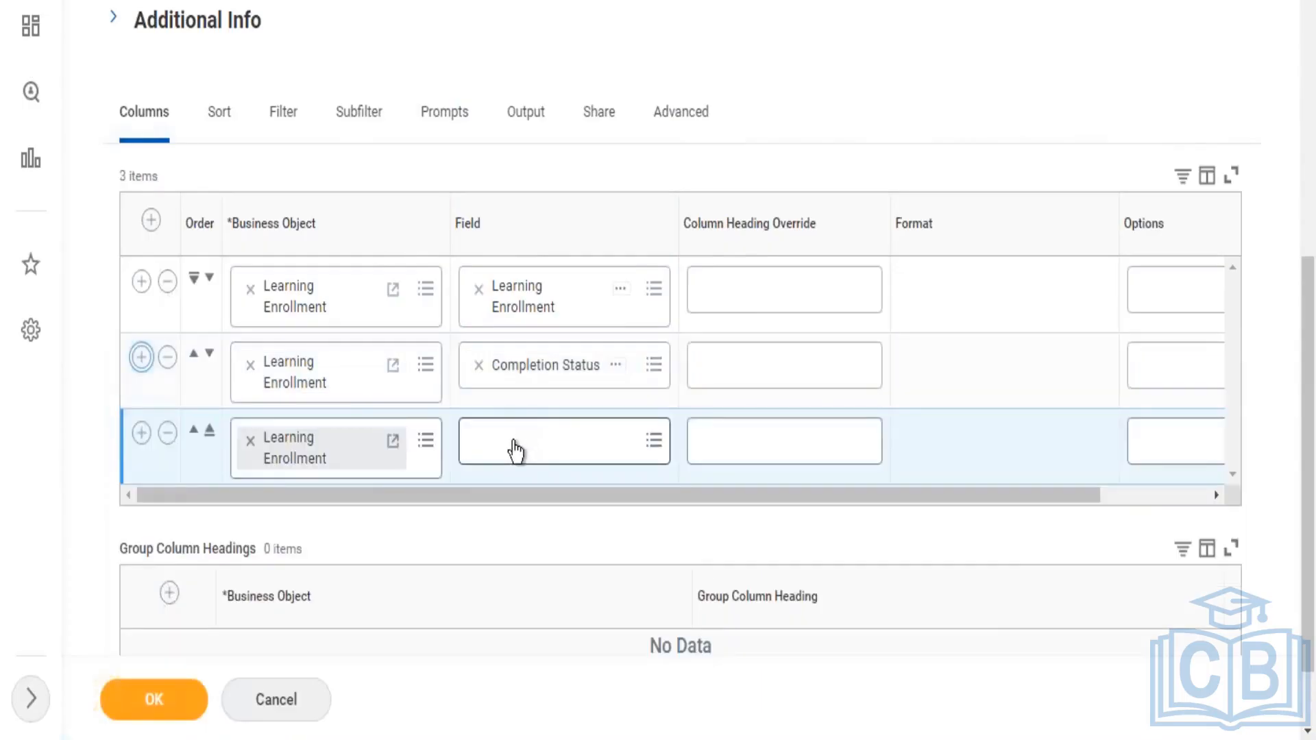
{"action": "left_click", "coordinate": [515, 451]}
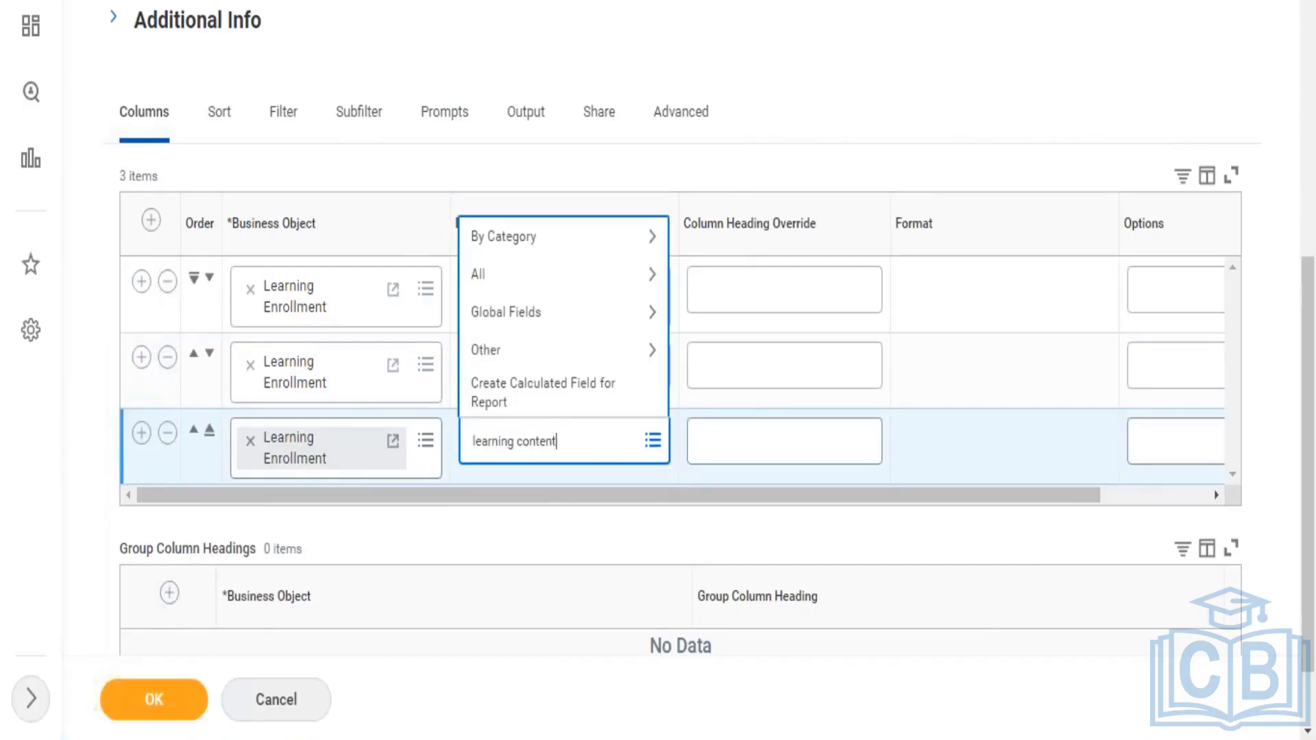
{"action": "key", "text": "Return"}
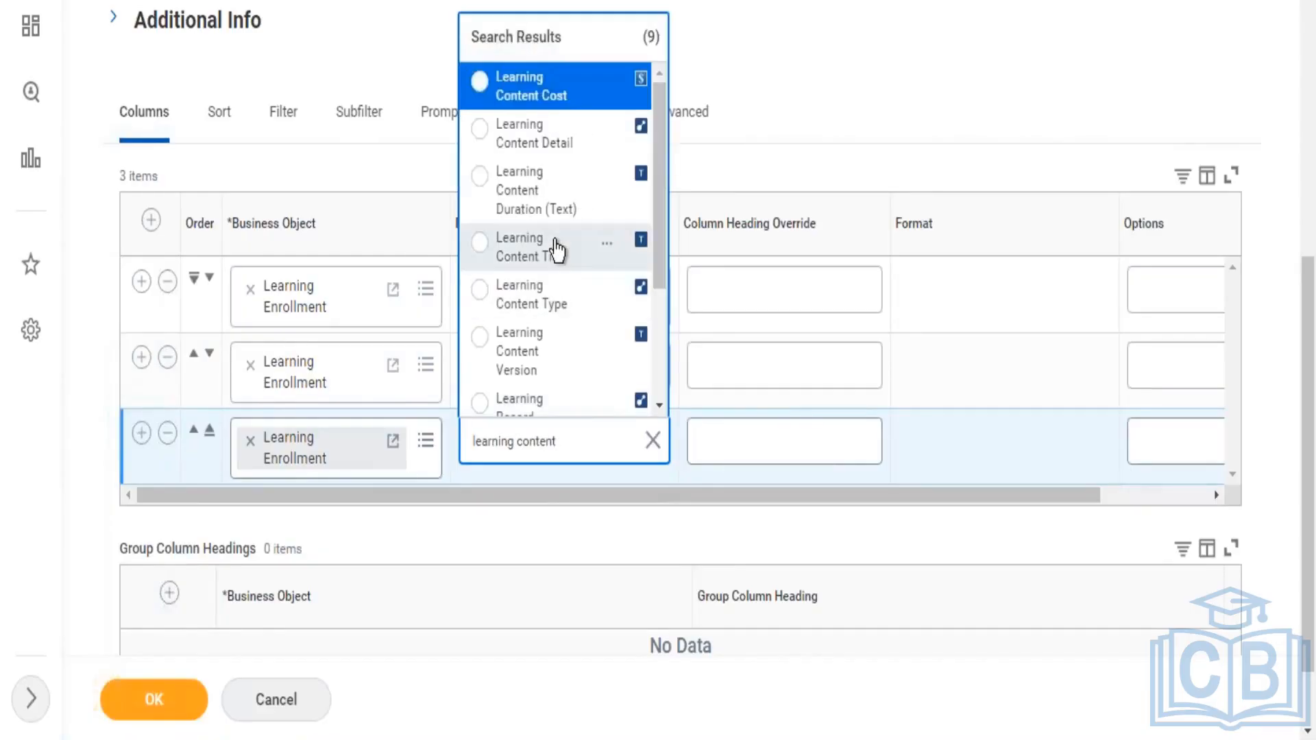
{"action": "left_click", "coordinate": [557, 251]}
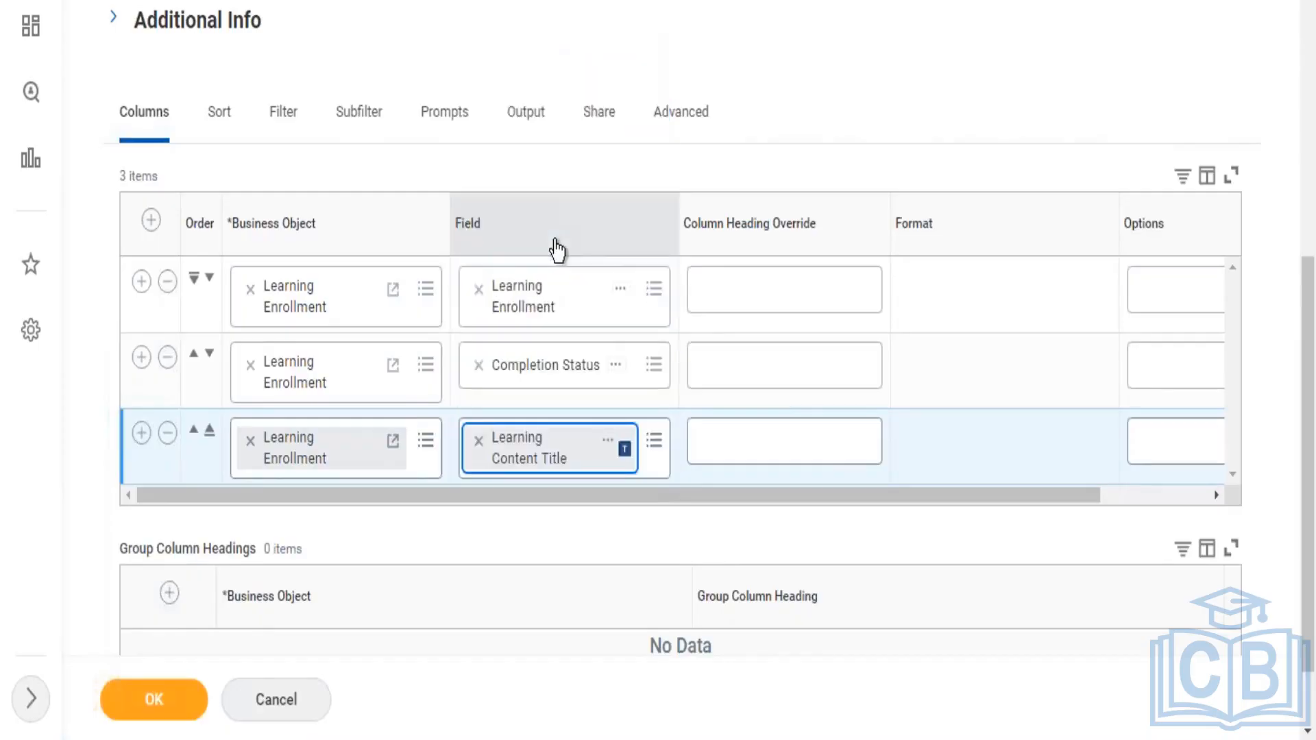
- Add a fourth report column and search its Learning Enrollment fields for credits
{"action": "left_click", "coordinate": [142, 432]}
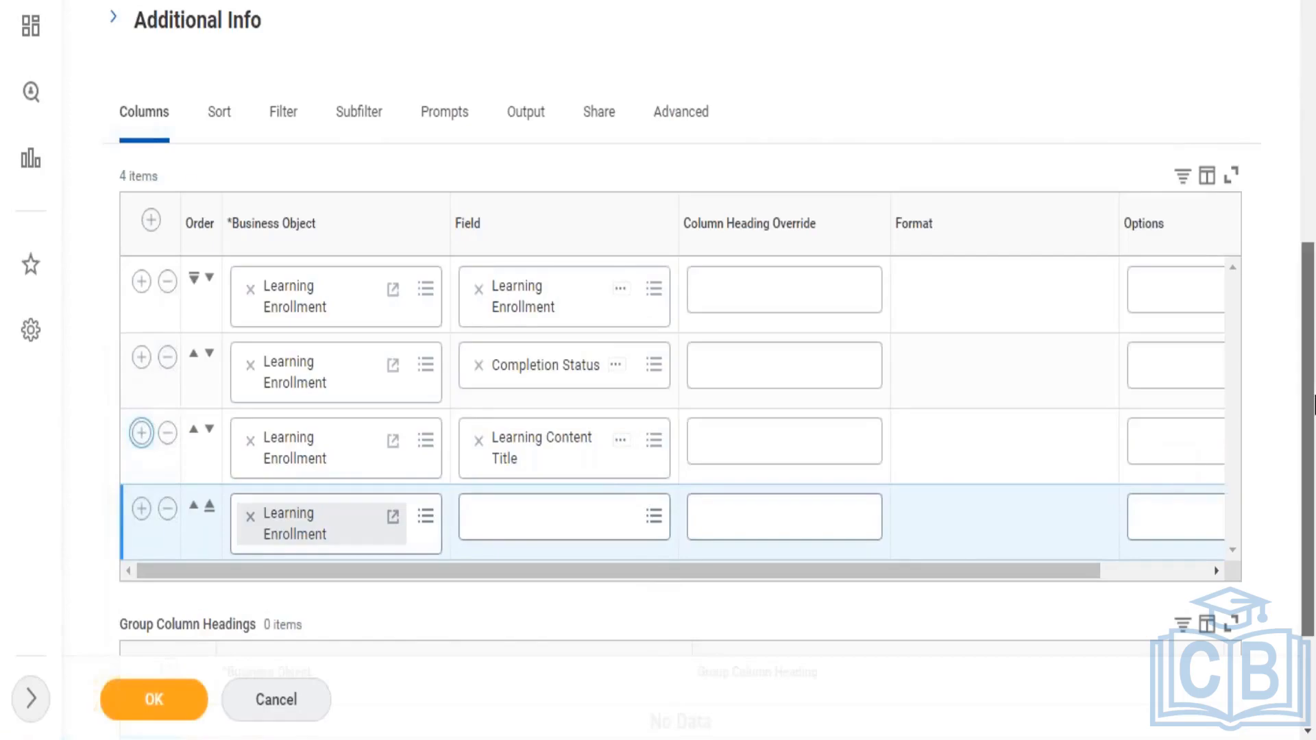
{"action": "scroll", "coordinate": [1313, 404], "scroll_direction": "down", "scroll_amount": 2}
{"action": "left_click", "coordinate": [541, 384]}
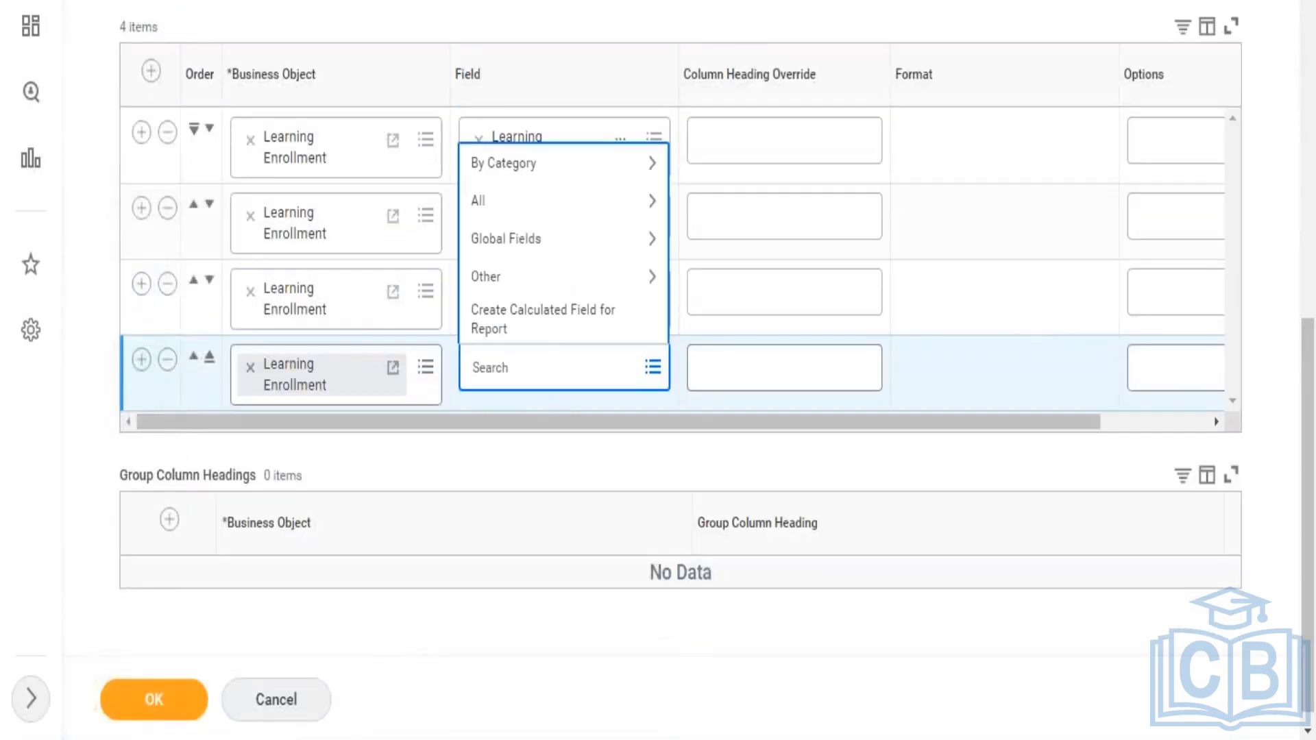
{"action": "type", "text": "credits"}
{"action": "key", "text": "Return"}
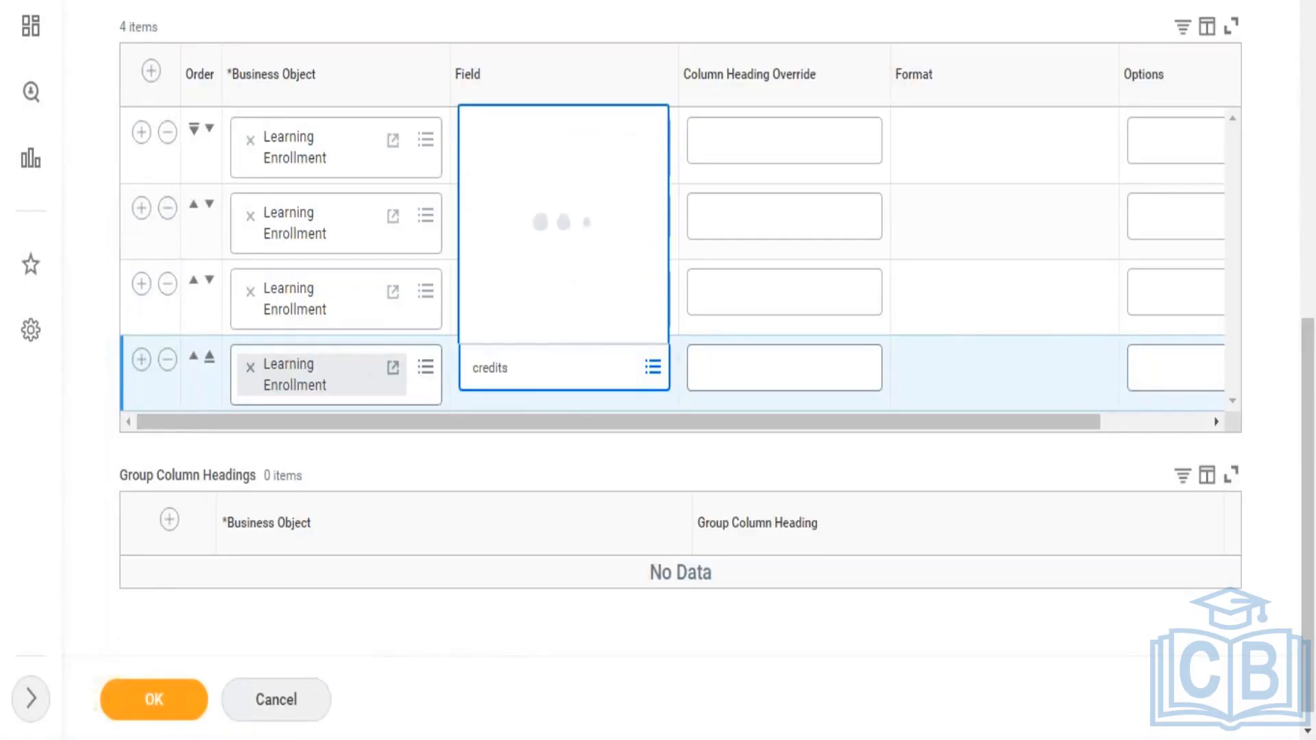
{"action": "left_click", "coordinate": [509, 368]}
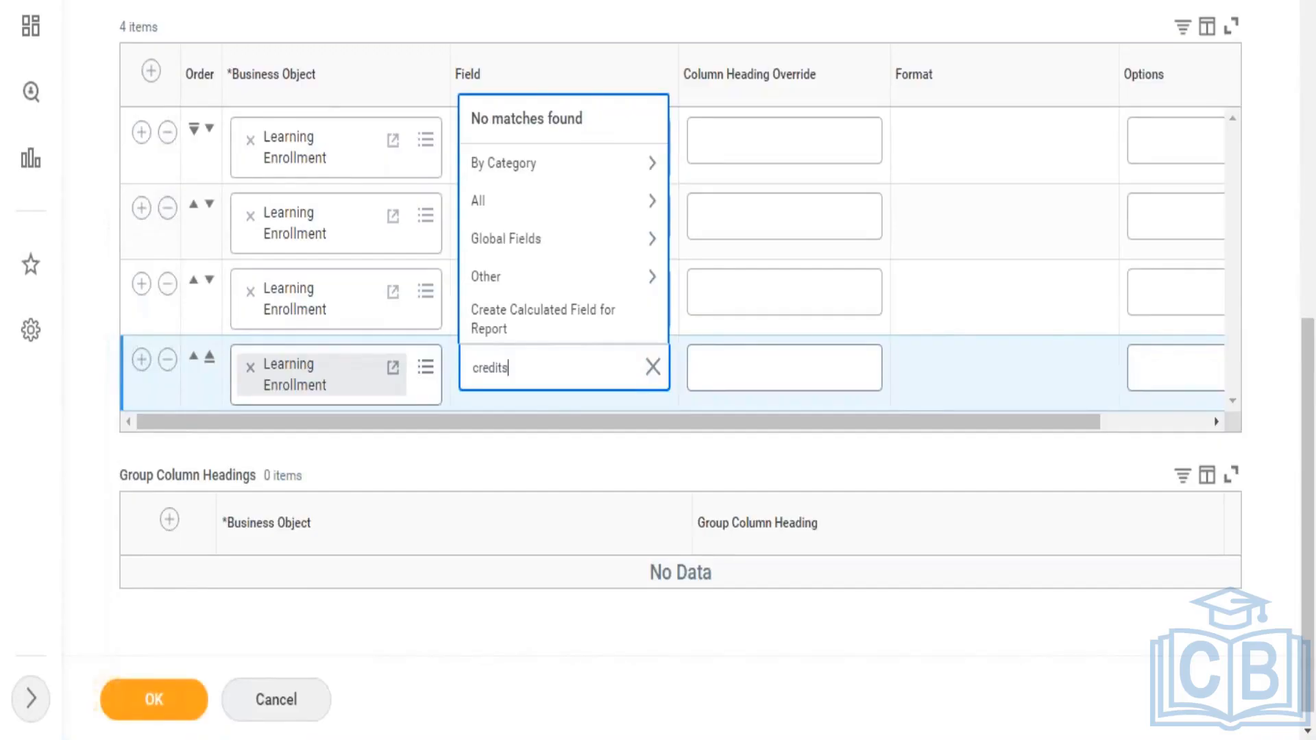
- Replace the fourth column's business object with Course Grade, found by searching for course
{"action": "left_click", "coordinate": [250, 367]}
{"action": "type", "text": "course"}
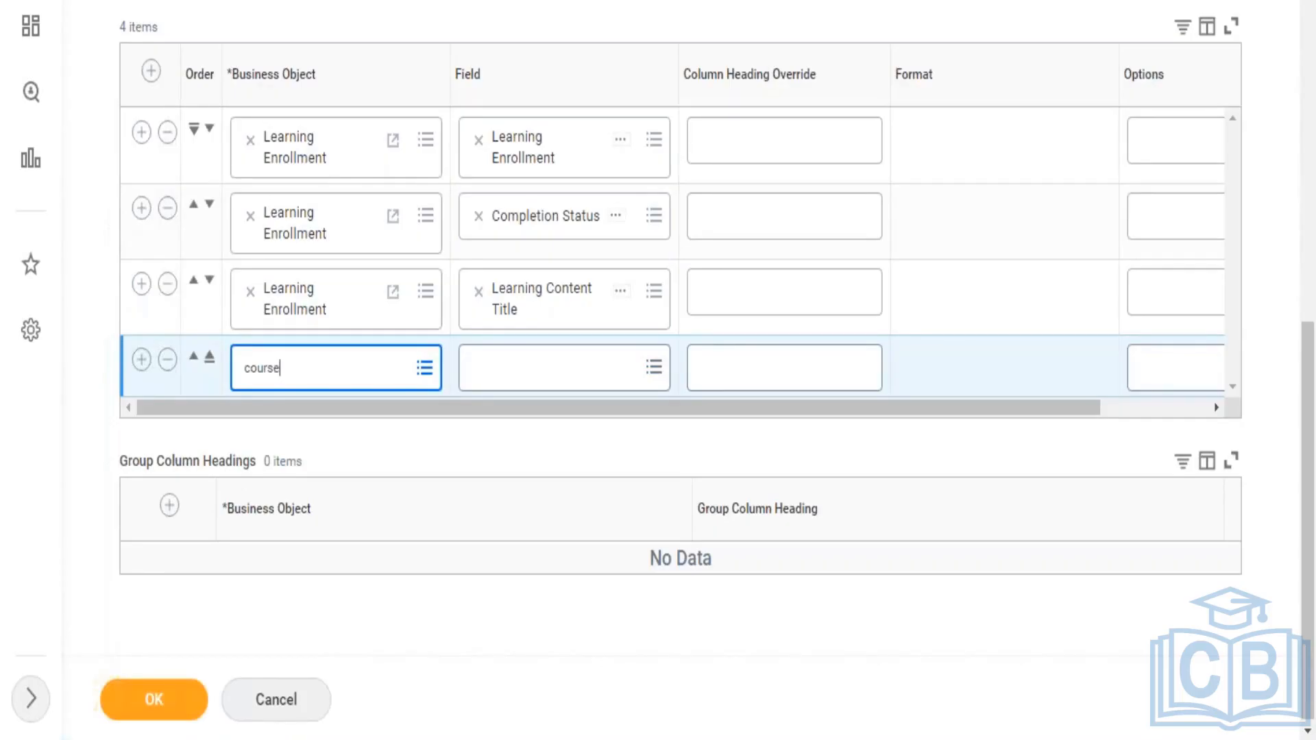
{"action": "key", "text": "Return"}
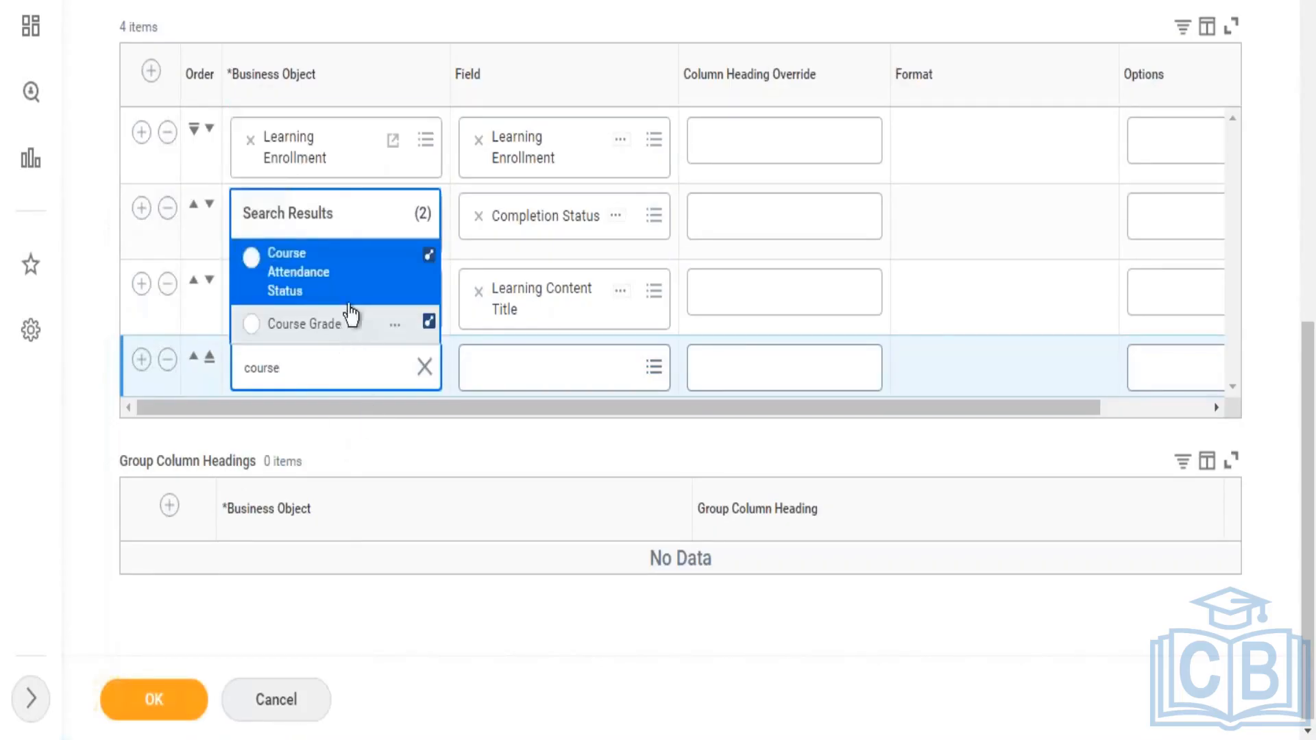
{"action": "left_click", "coordinate": [350, 335]}
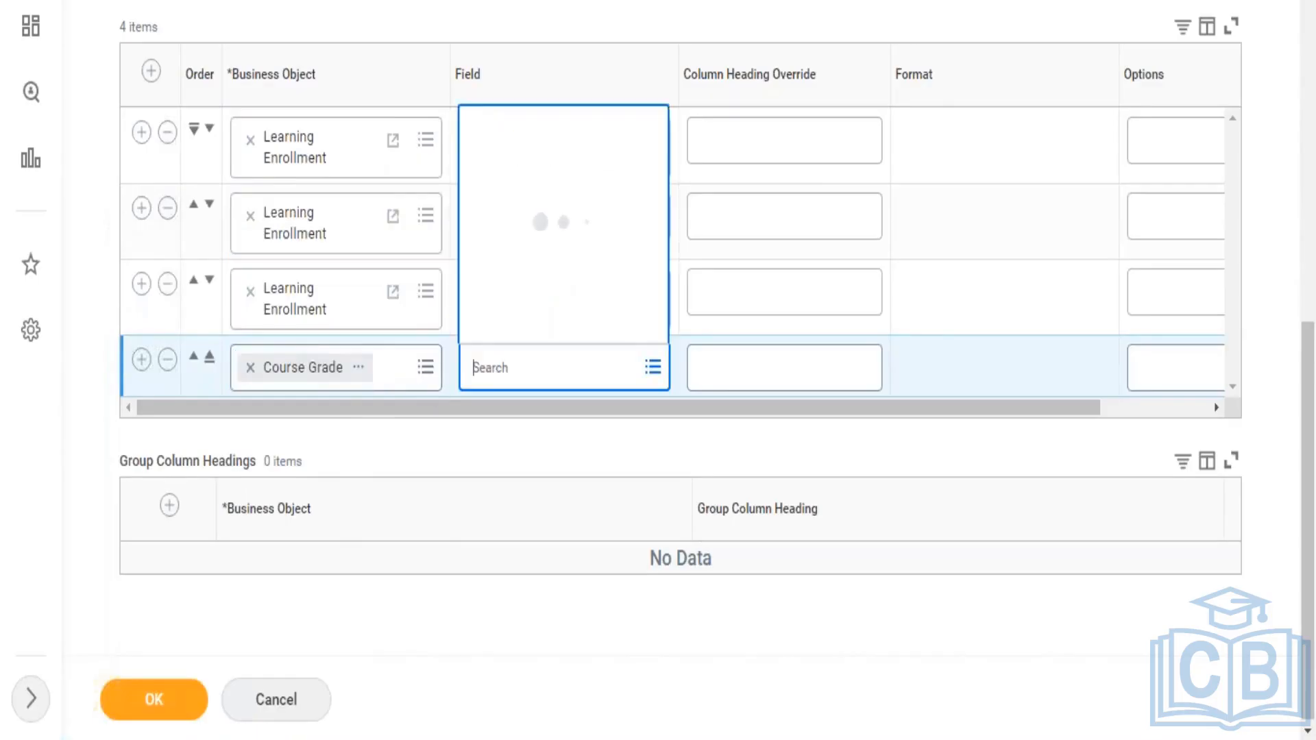
- Search the Course Grade fields for credit and look through the complete list of its fields
{"action": "type", "text": "credi"}
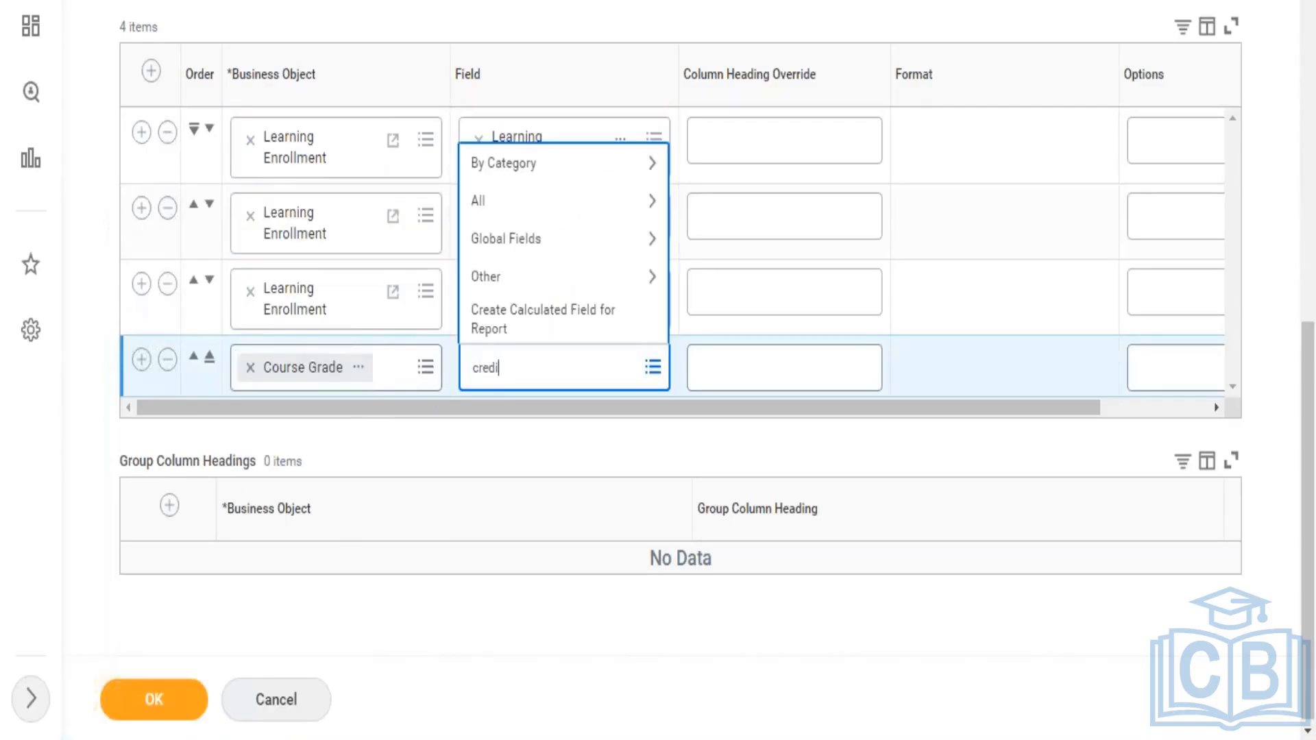
{"action": "type", "text": "t"}
{"action": "key", "text": "Return"}
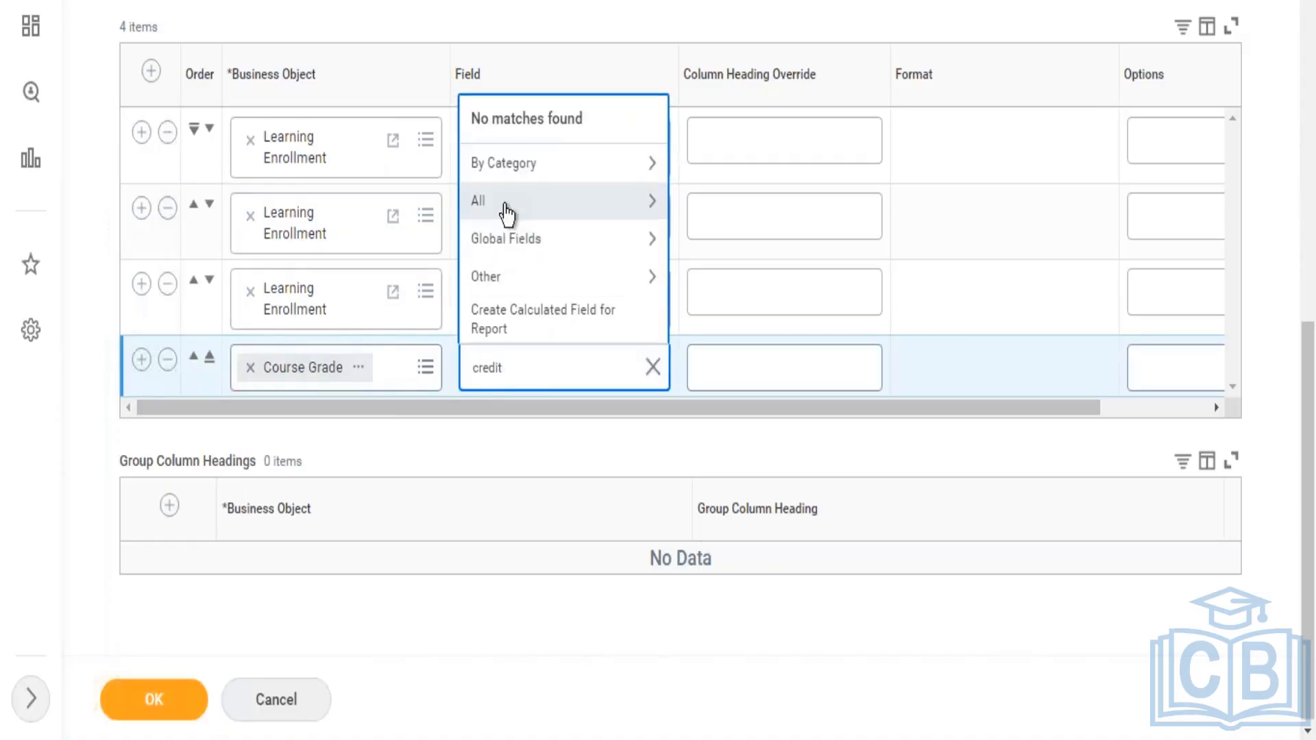
{"action": "left_click", "coordinate": [504, 203]}
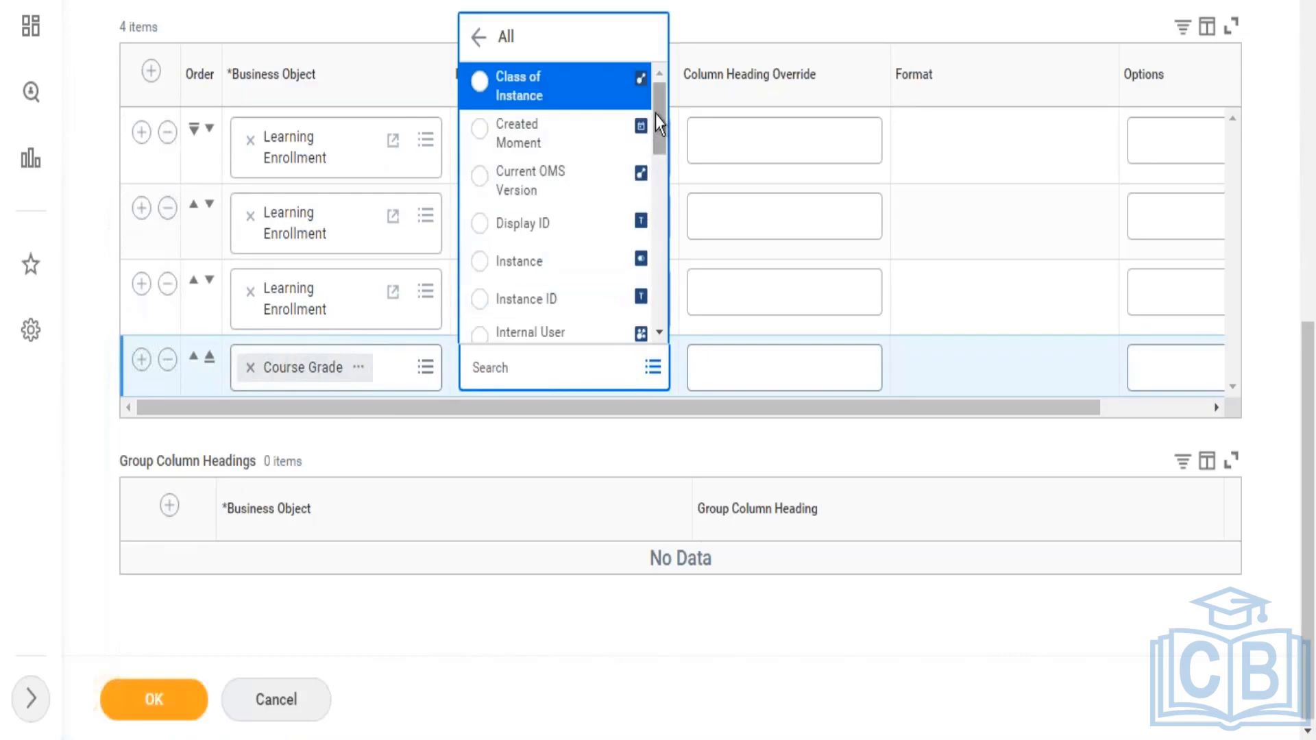
{"action": "left_click_drag", "start_coordinate": [656, 114], "coordinate": [663, 316]}
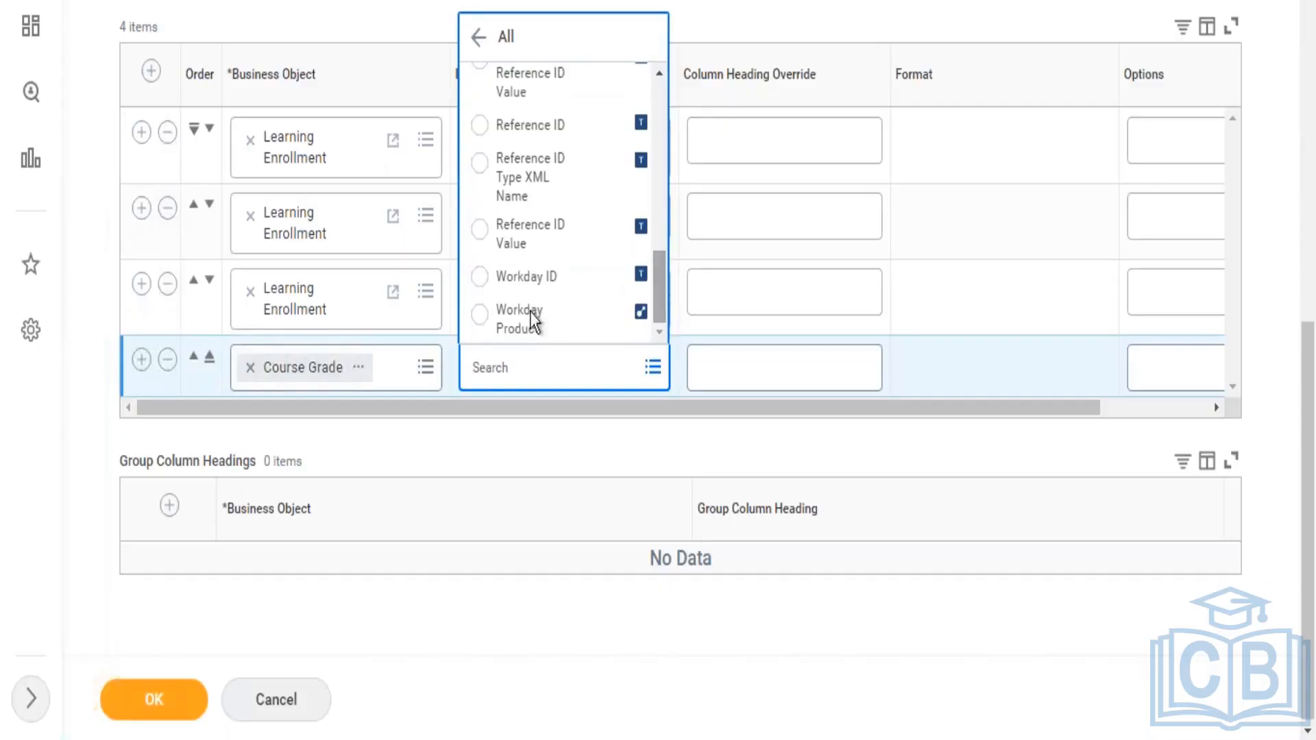
- Set the fourth column's business object to Learning Units, found by searching for learning
{"action": "left_click", "coordinate": [251, 368]}
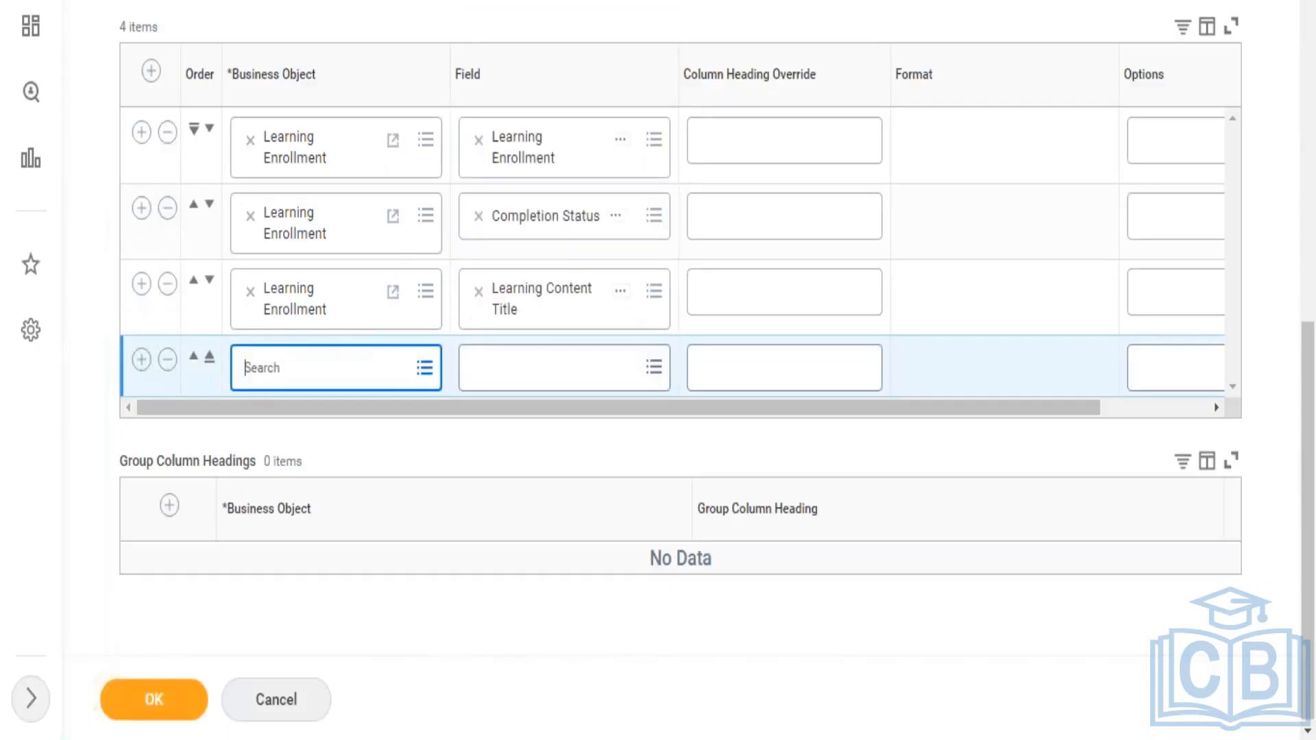
{"action": "type", "text": "learning"}
{"action": "key", "text": "Return"}
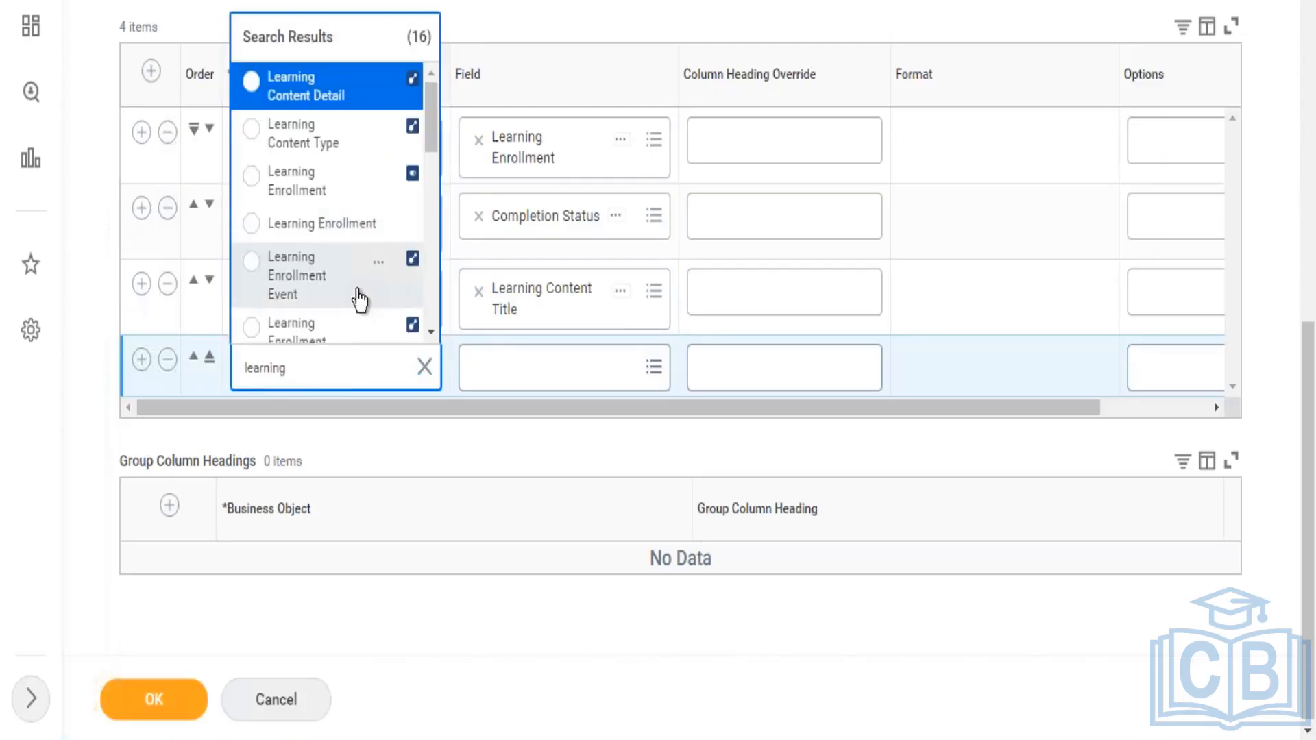
{"action": "scroll", "coordinate": [432, 158], "scroll_direction": "down", "scroll_amount": 3}
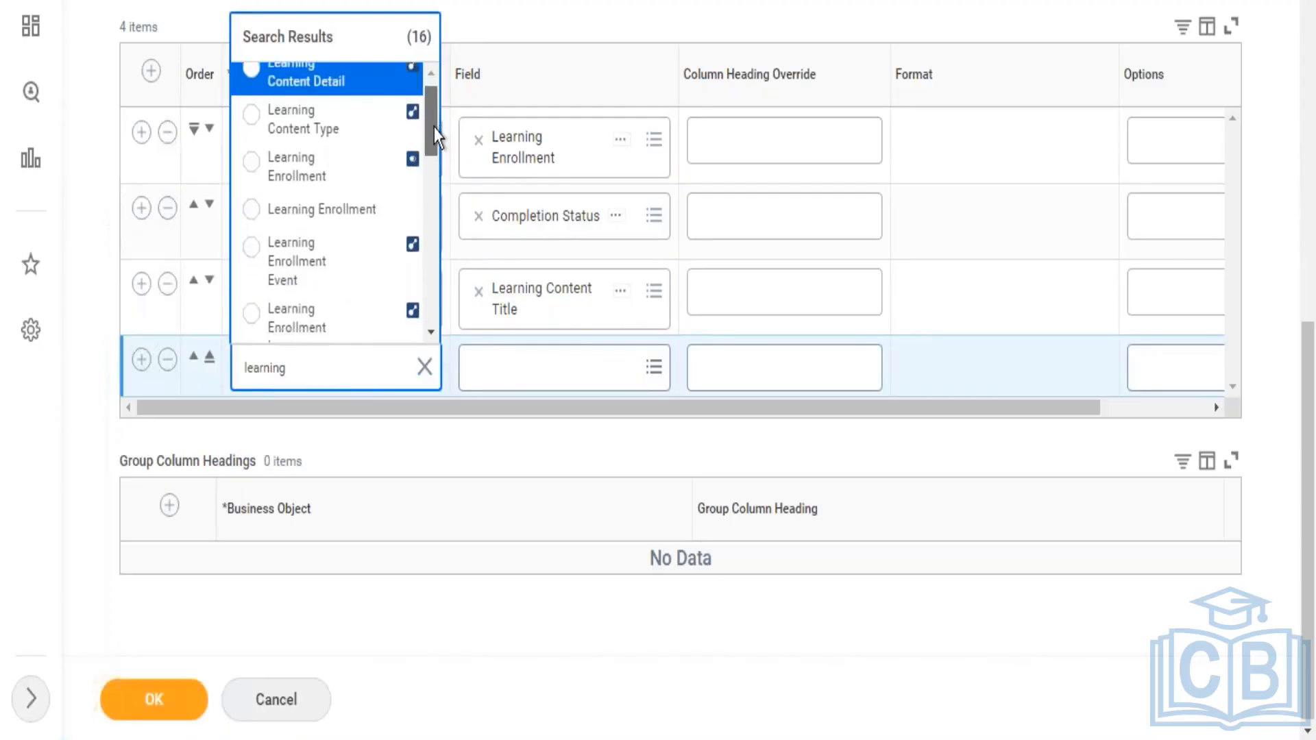
{"action": "left_click_drag", "start_coordinate": [434, 148], "coordinate": [436, 240]}
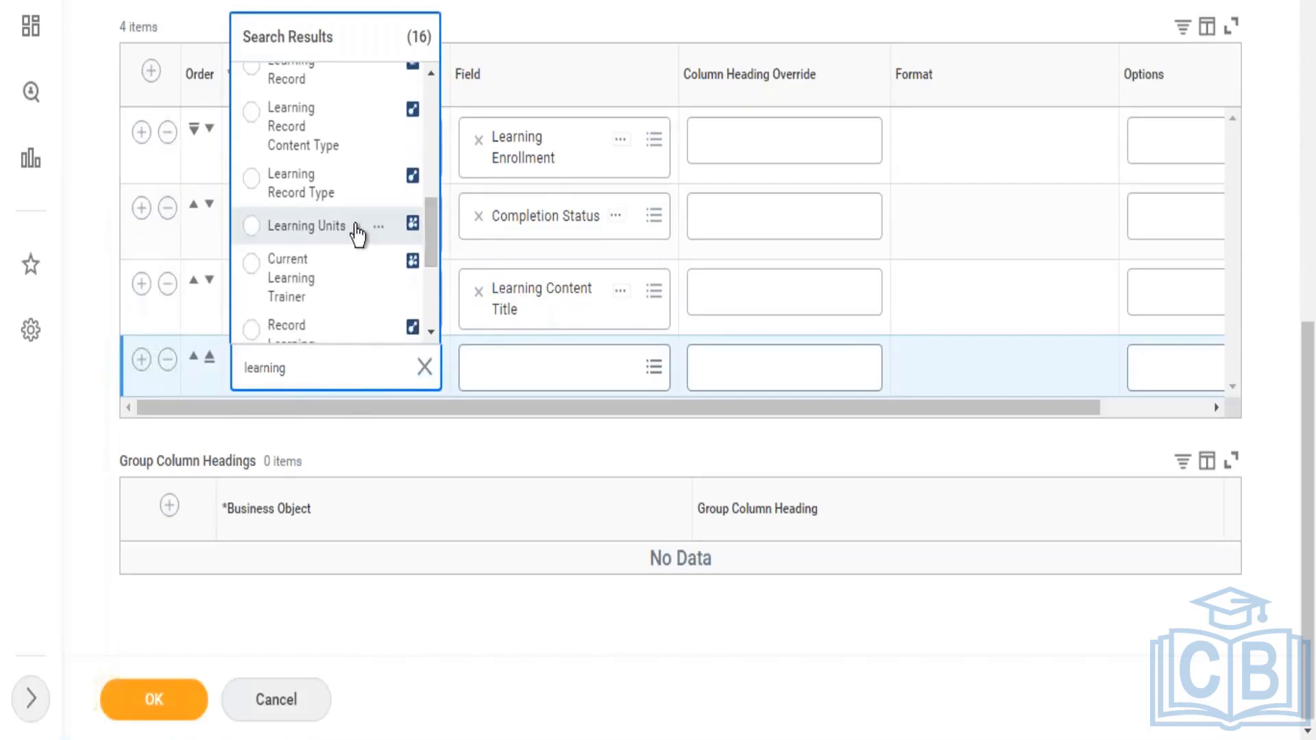
{"action": "left_click", "coordinate": [358, 233]}
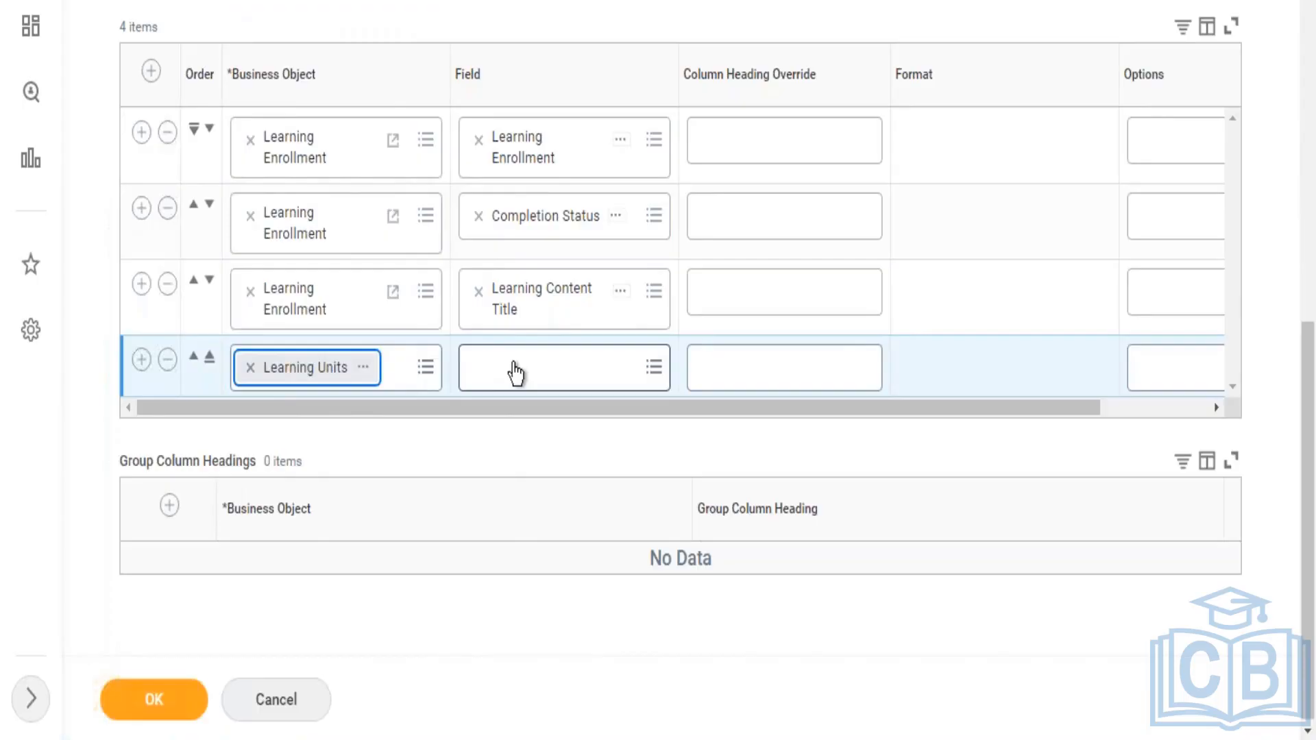
- Set the fourth report column's field to Value, chosen from the complete list of Learning Units fields
{"action": "left_click", "coordinate": [511, 369]}
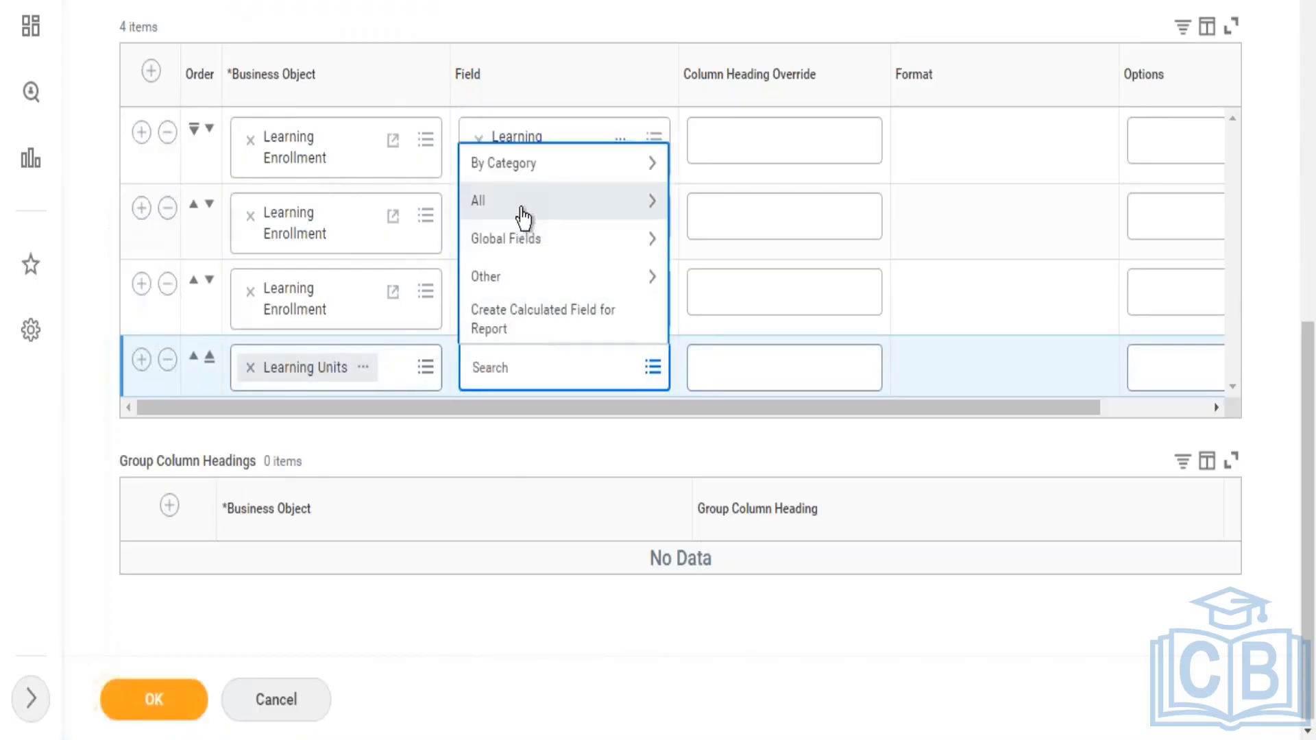
{"action": "left_click", "coordinate": [522, 207]}
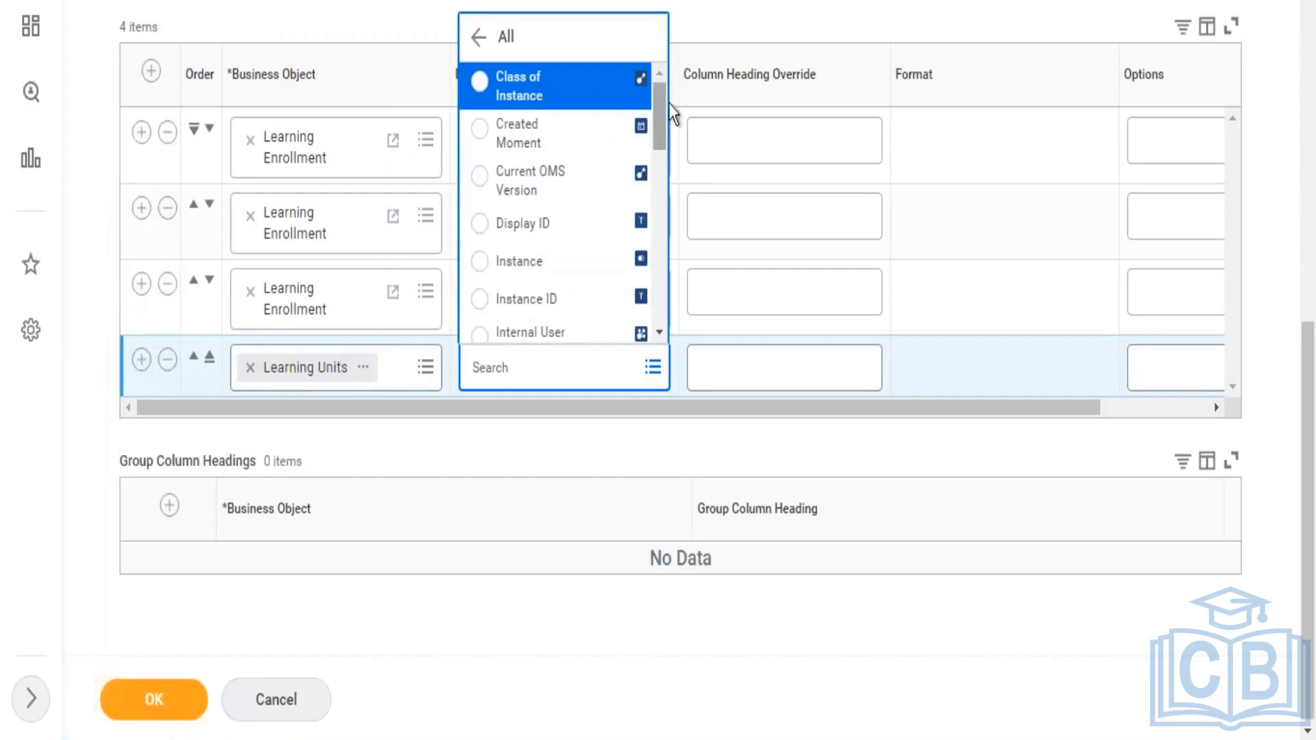
{"action": "left_click_drag", "start_coordinate": [657, 115], "coordinate": [658, 301]}
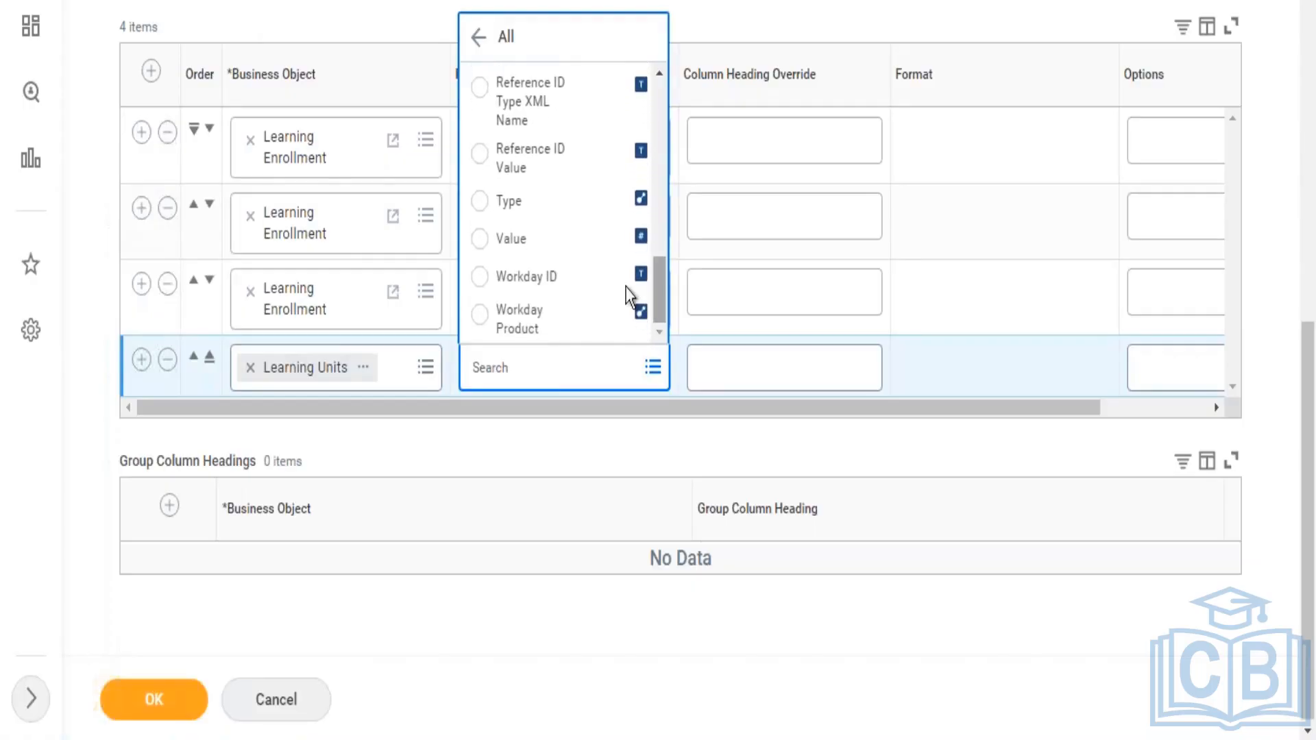
{"action": "left_click", "coordinate": [582, 244]}
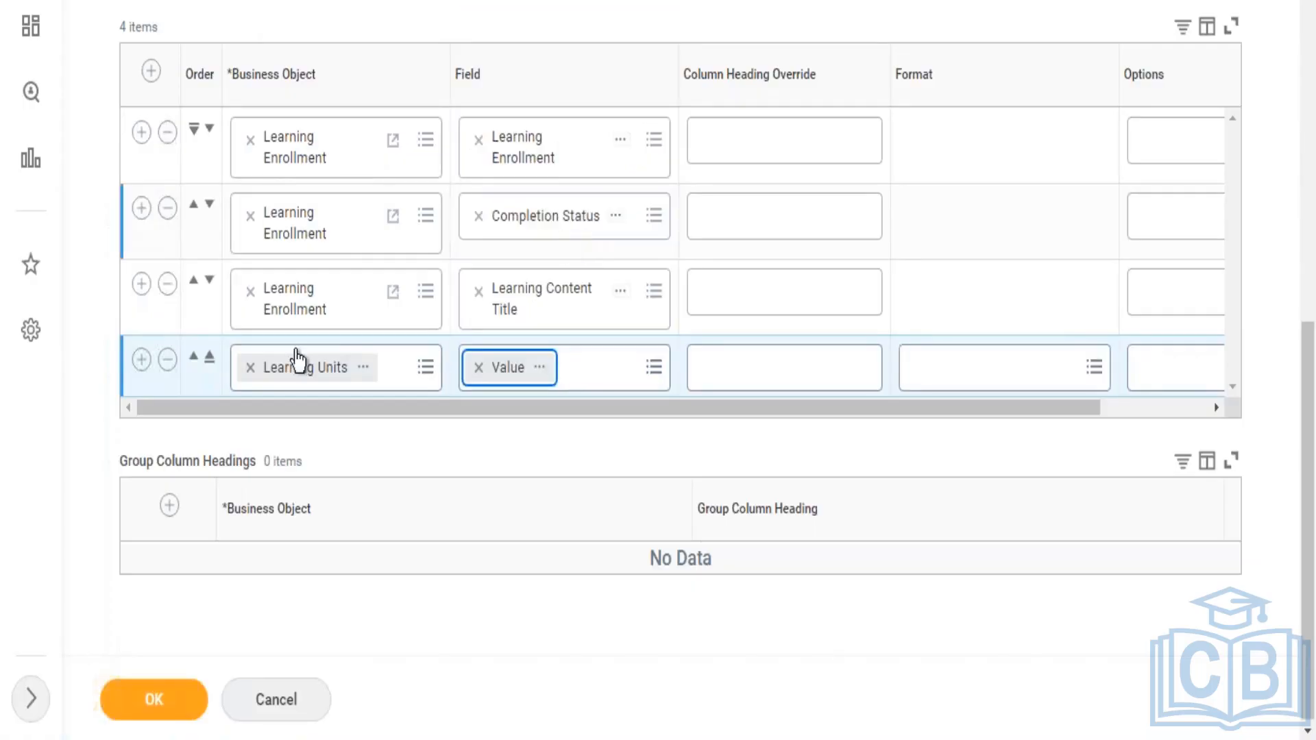
- Add a fifth report column on Learning Units and set its field to Type
{"action": "left_click", "coordinate": [142, 359]}
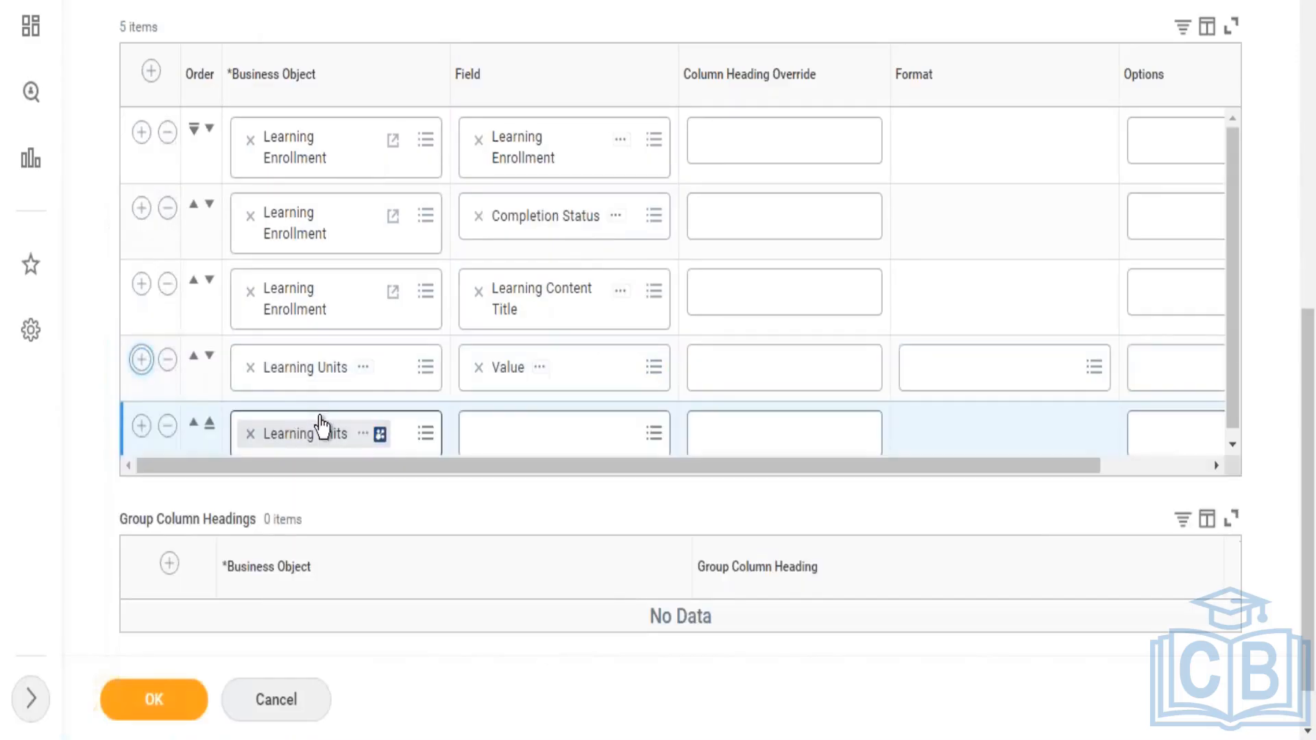
{"action": "left_click", "coordinate": [529, 427]}
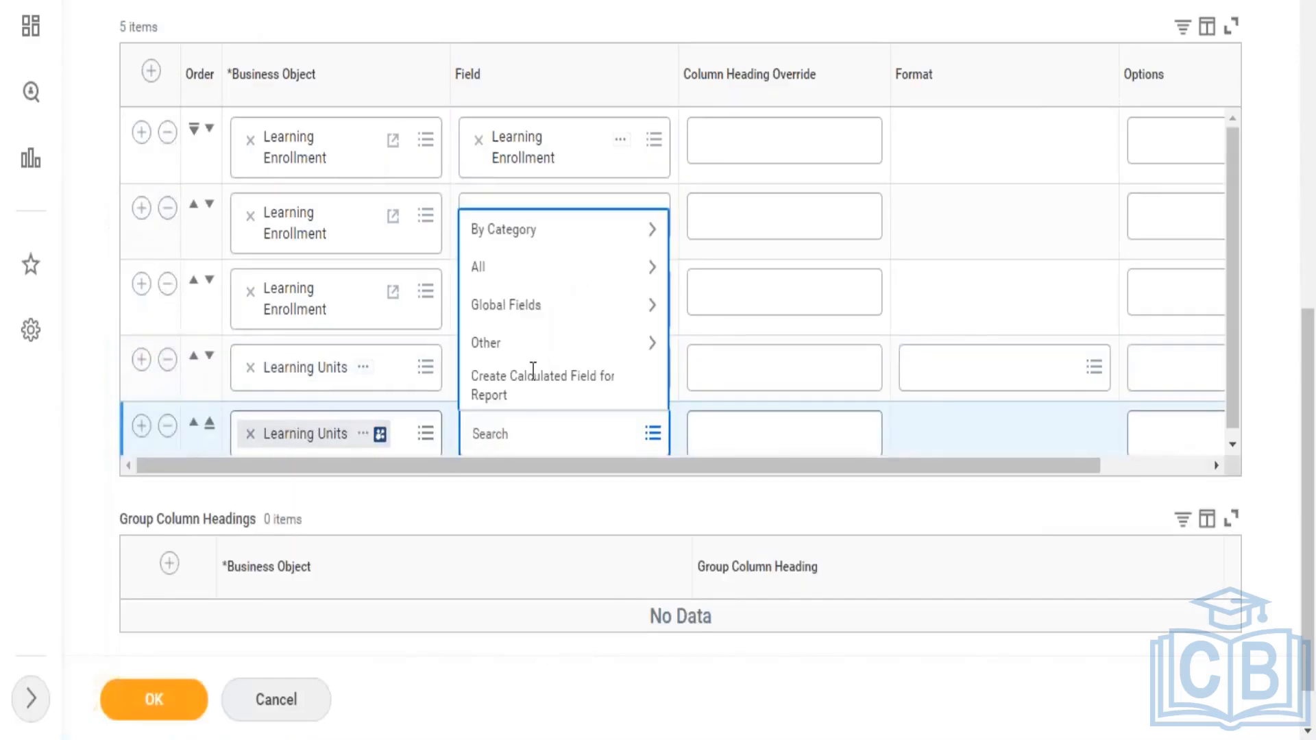
{"action": "left_click", "coordinate": [529, 283]}
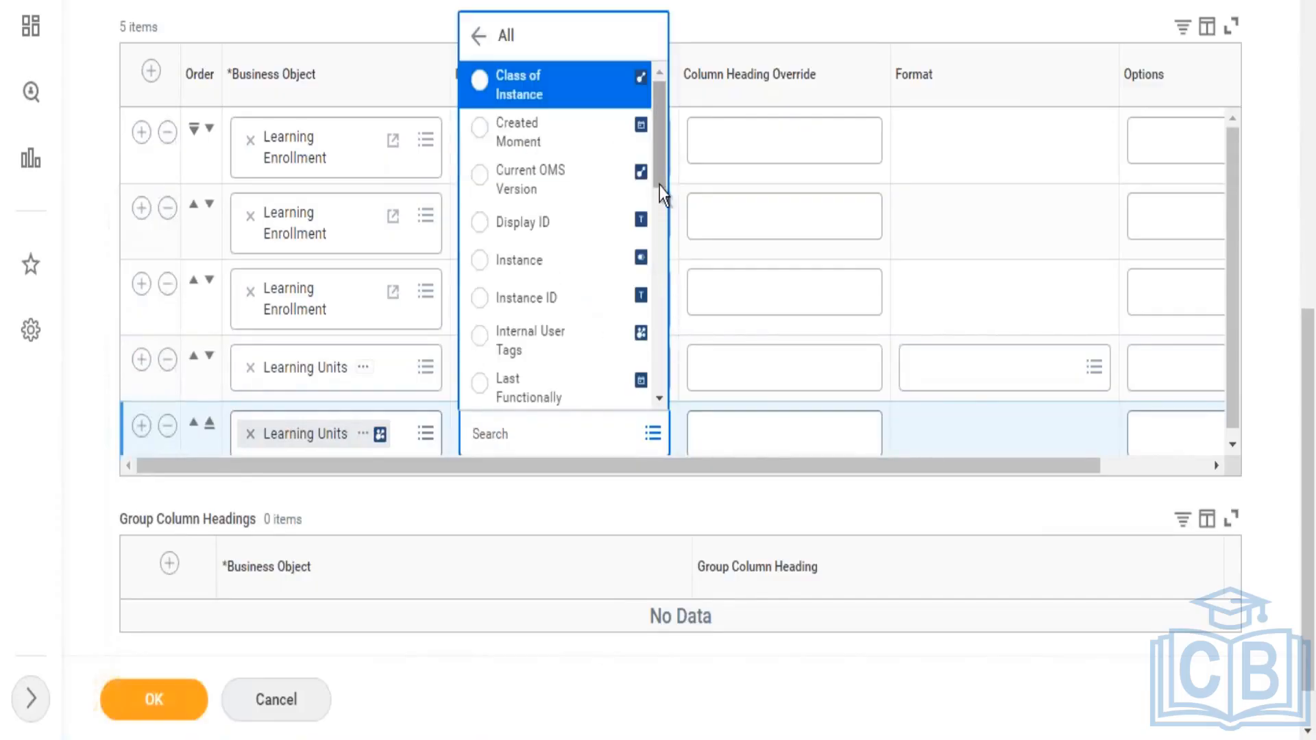
{"action": "left_click_drag", "start_coordinate": [663, 171], "coordinate": [655, 384]}
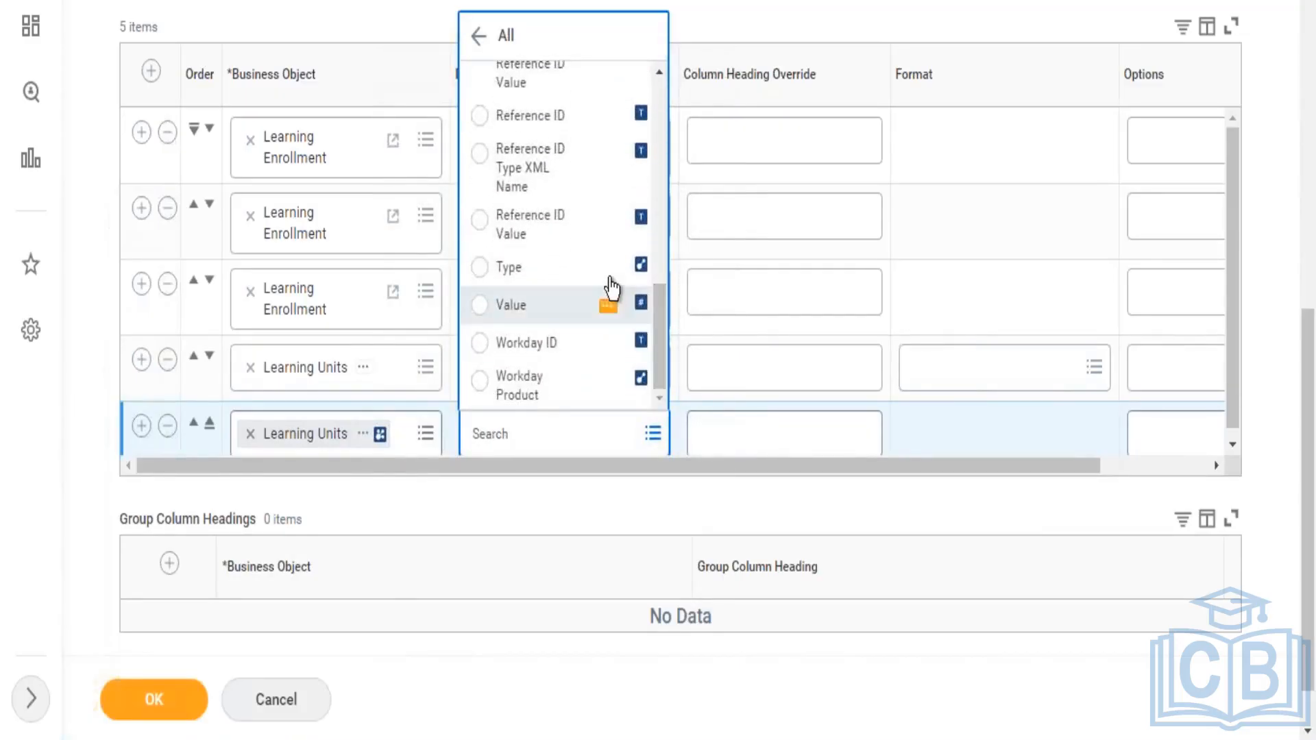
{"action": "left_click", "coordinate": [614, 273]}
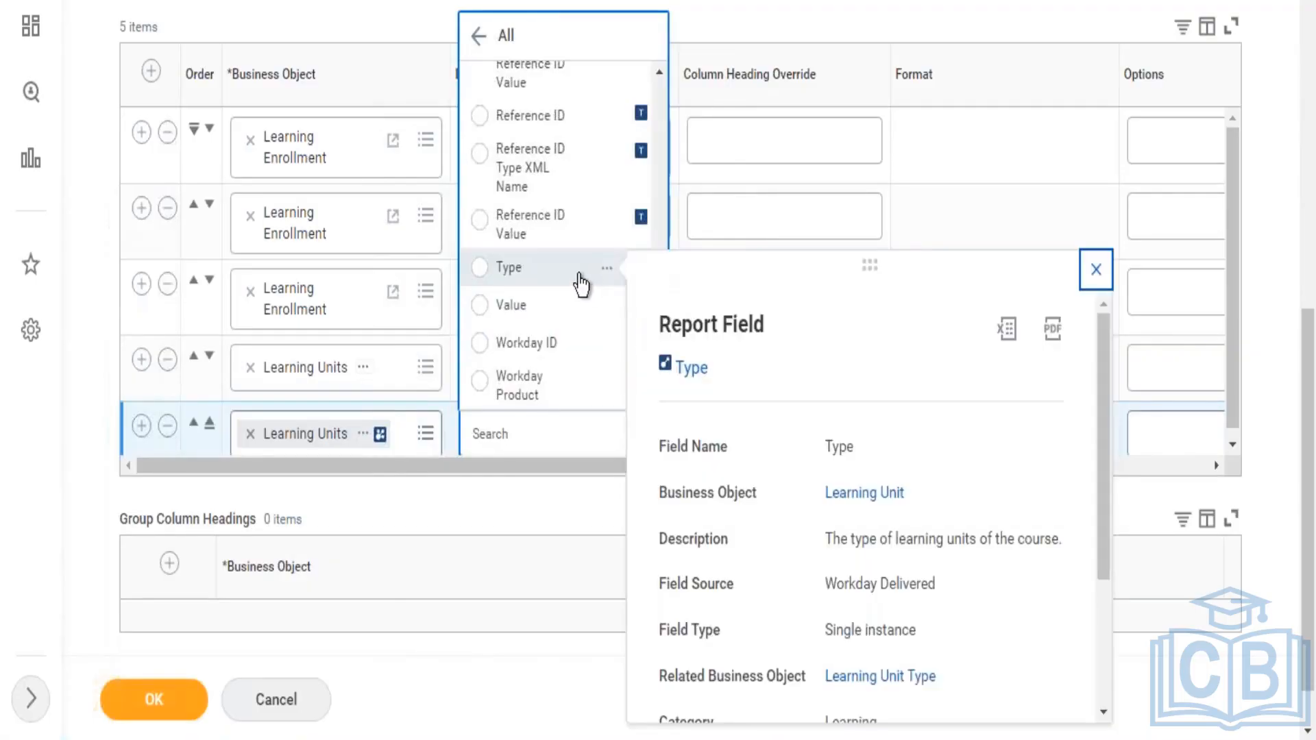
{"action": "left_click", "coordinate": [579, 283]}
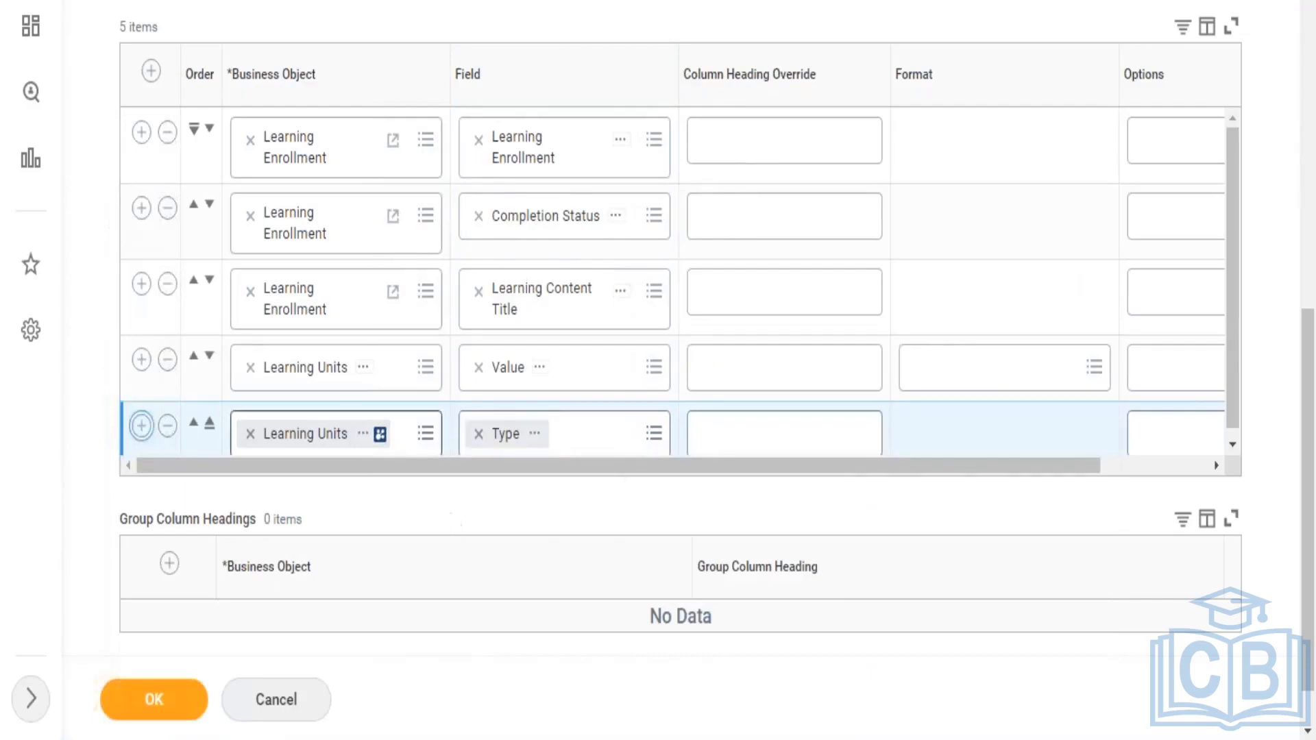
- Add a sixth report column, remove its Learning Units business object and search the business objects for course
{"action": "left_click", "coordinate": [141, 428]}
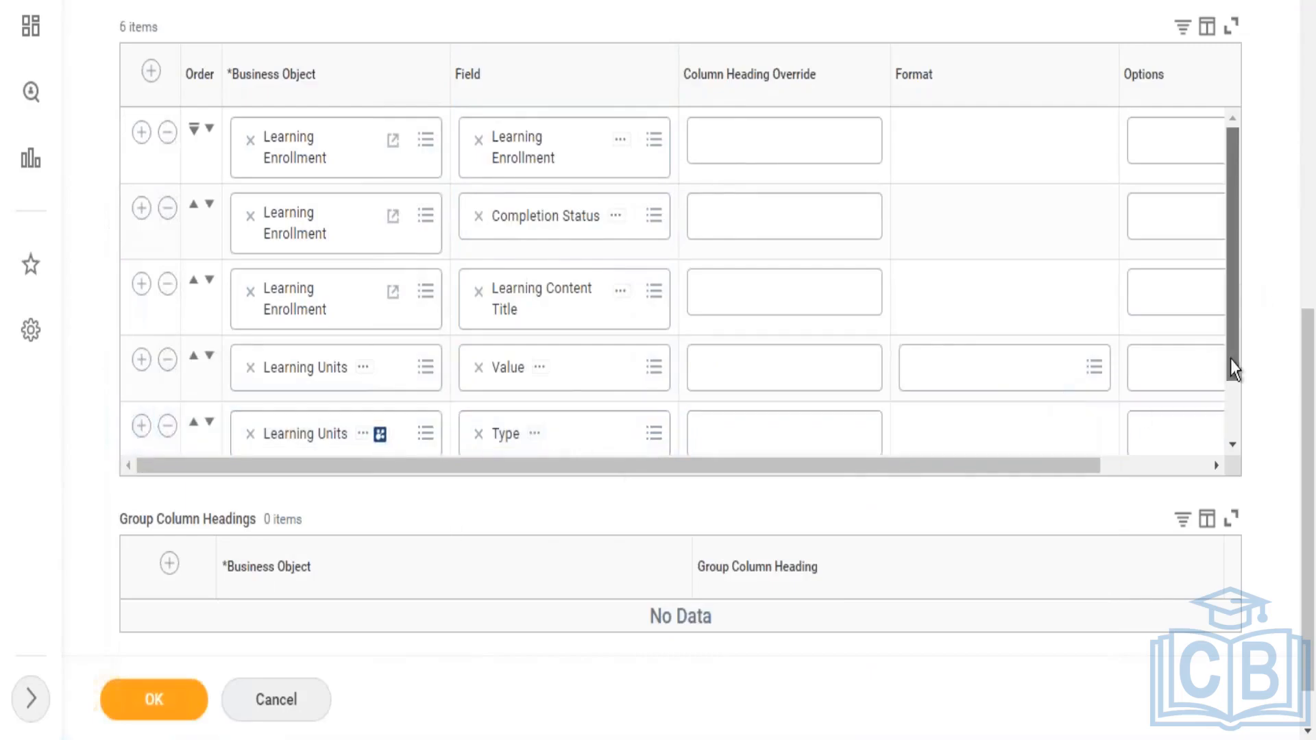
{"action": "left_click_drag", "start_coordinate": [1231, 359], "coordinate": [1231, 413]}
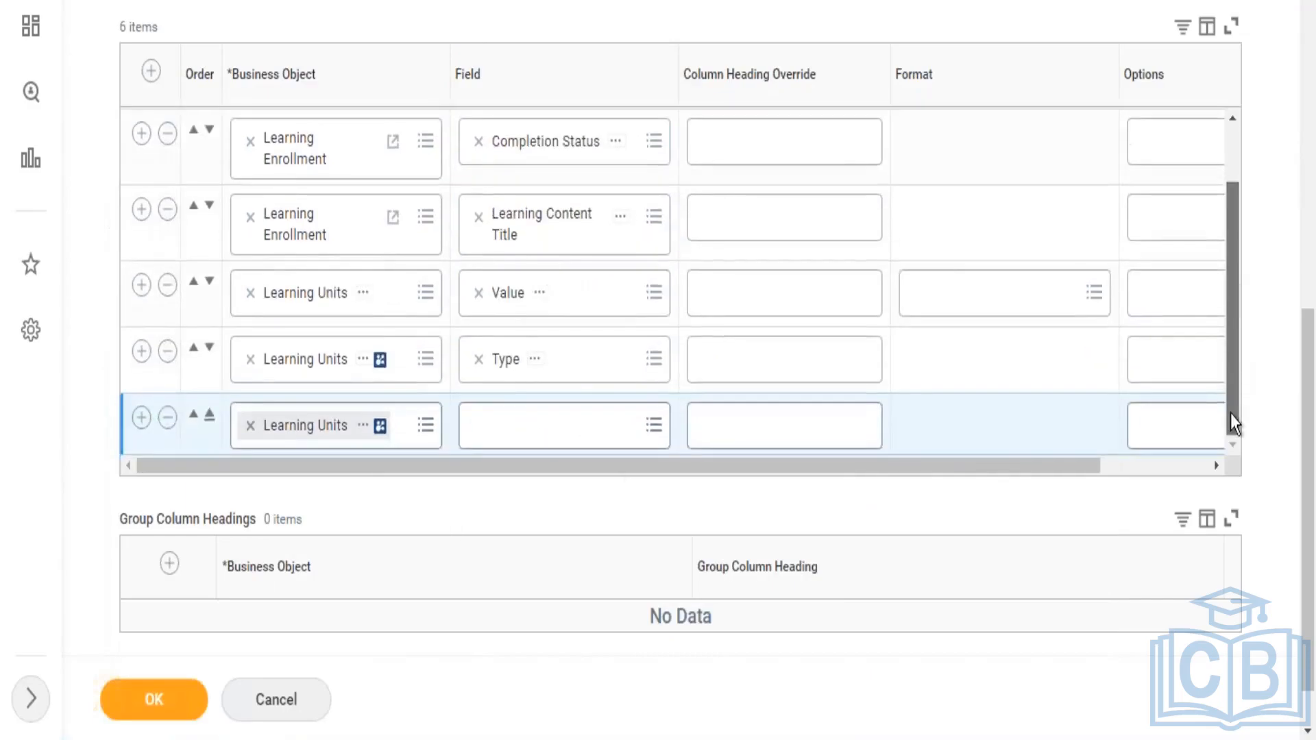
{"action": "left_click", "coordinate": [251, 426]}
{"action": "type", "text": "cou"}
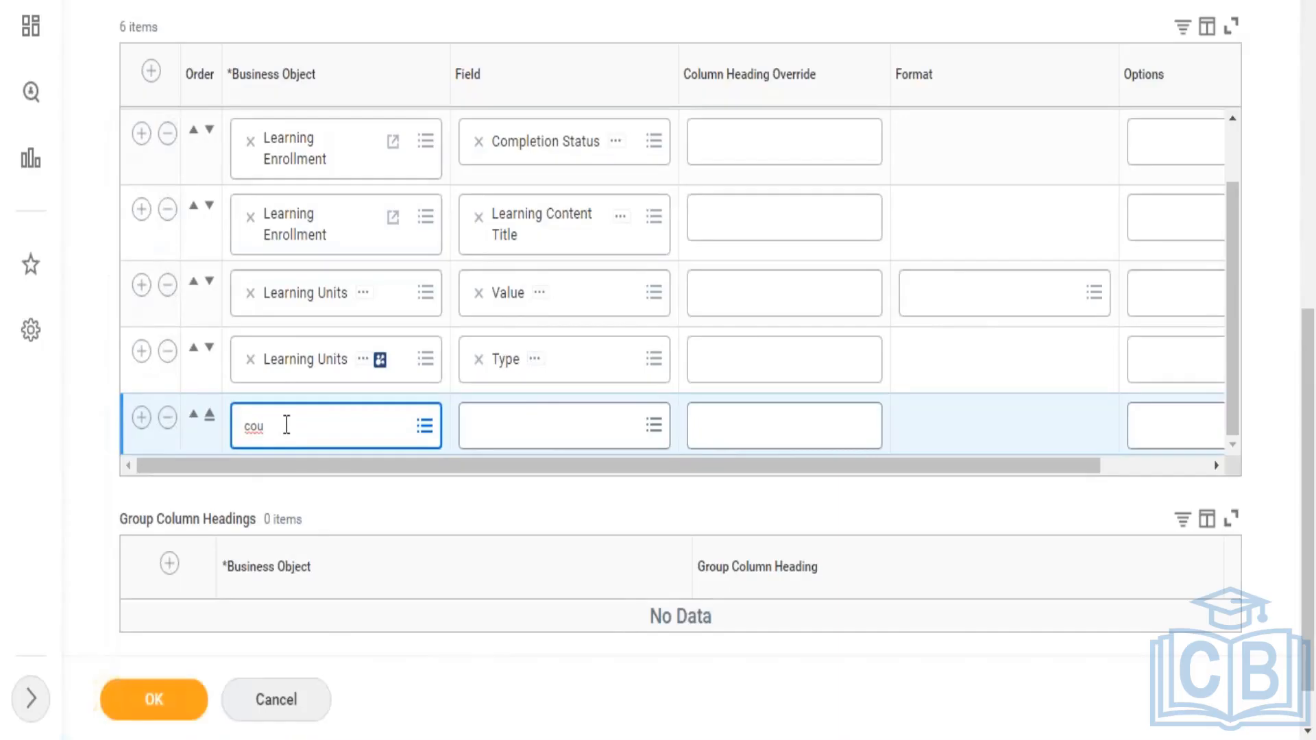
{"action": "type", "text": "rse"}
{"action": "key", "text": "Return"}
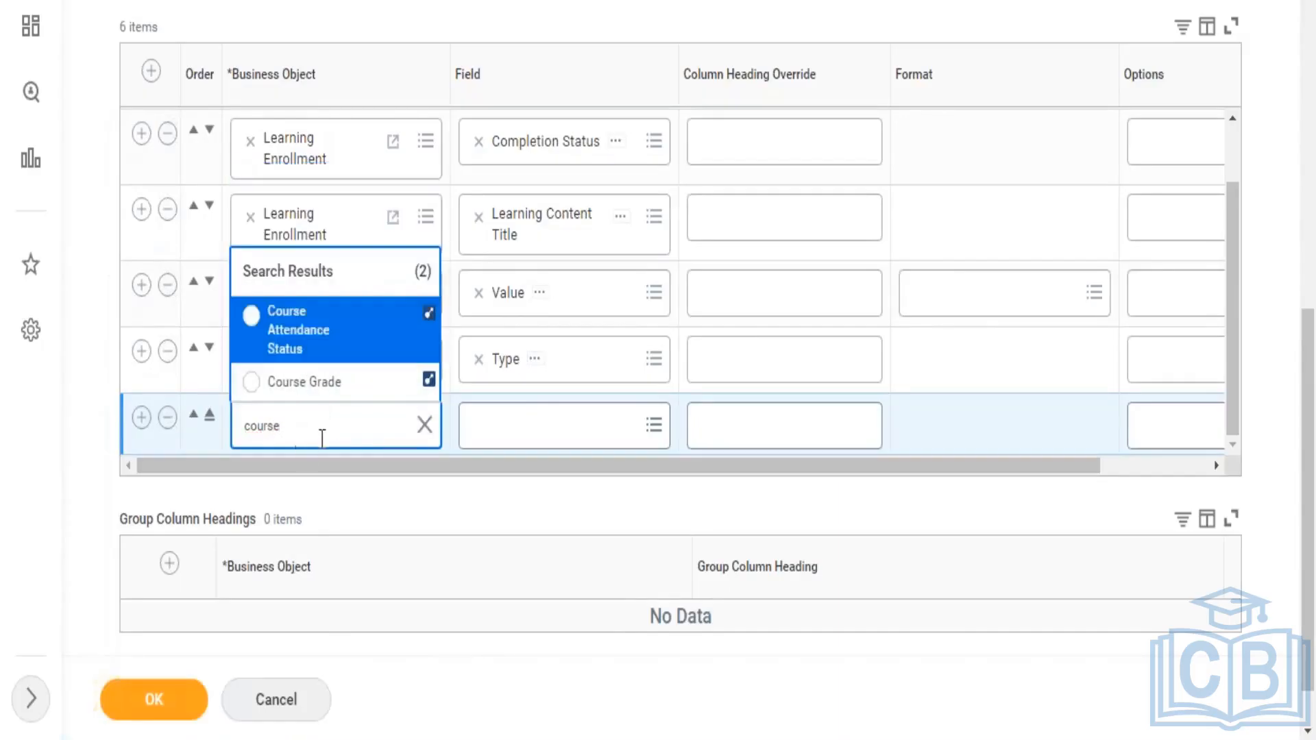
{"action": "left_click", "coordinate": [424, 426]}
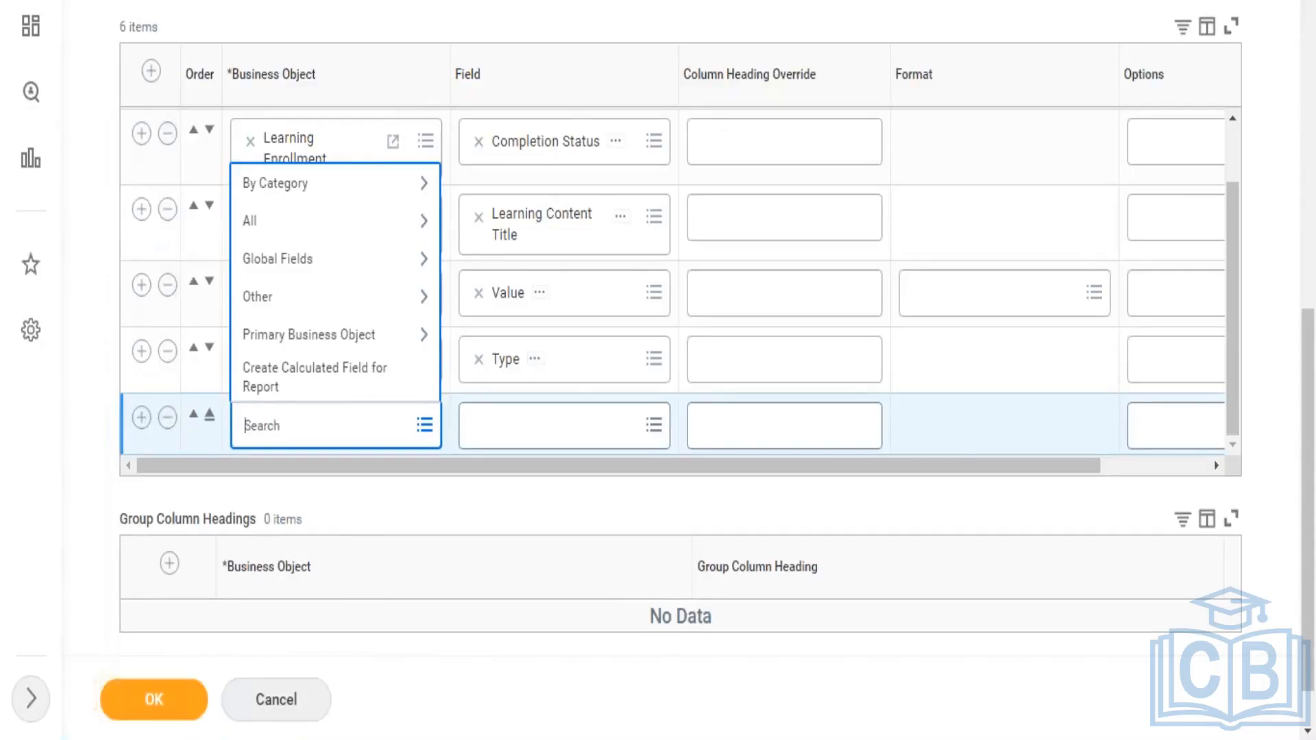
- Duplicate the report's browser tab and decline restoring the recovered session in the copy
{"action": "right_click", "coordinate": [567, 0]}
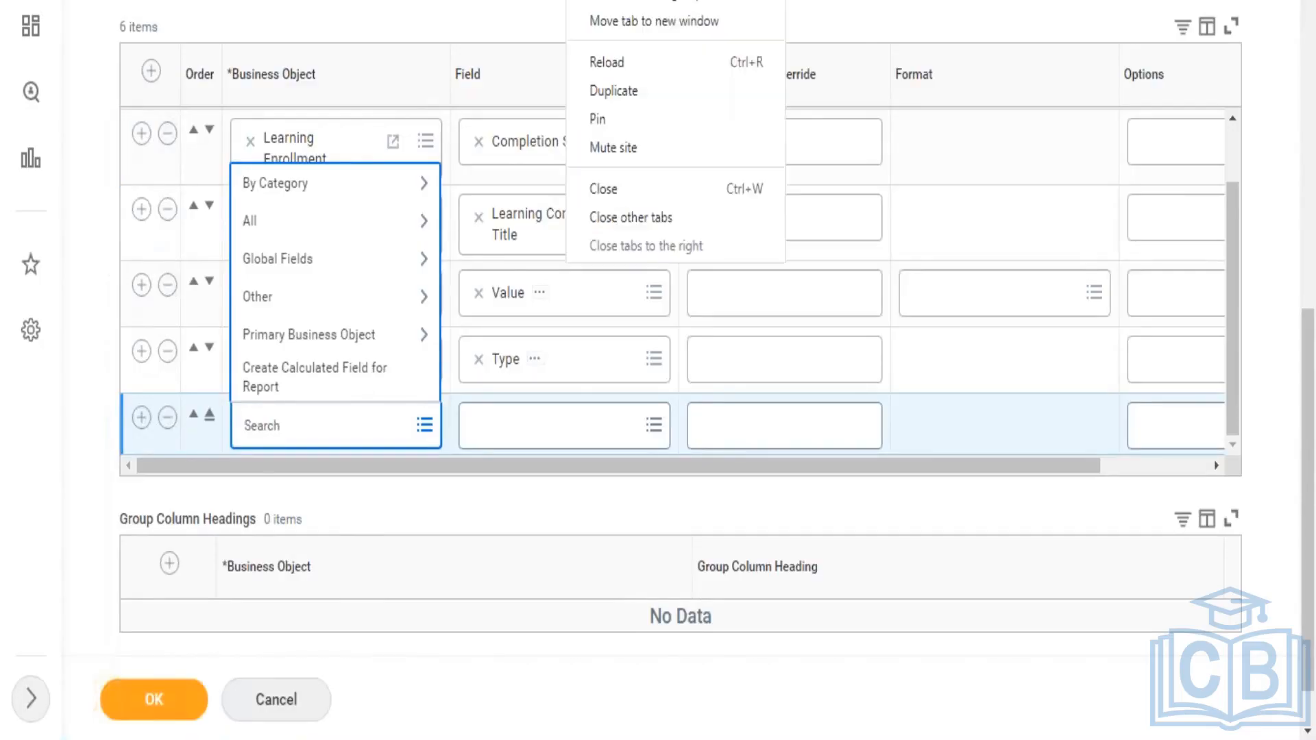
{"action": "left_click", "coordinate": [636, 96]}
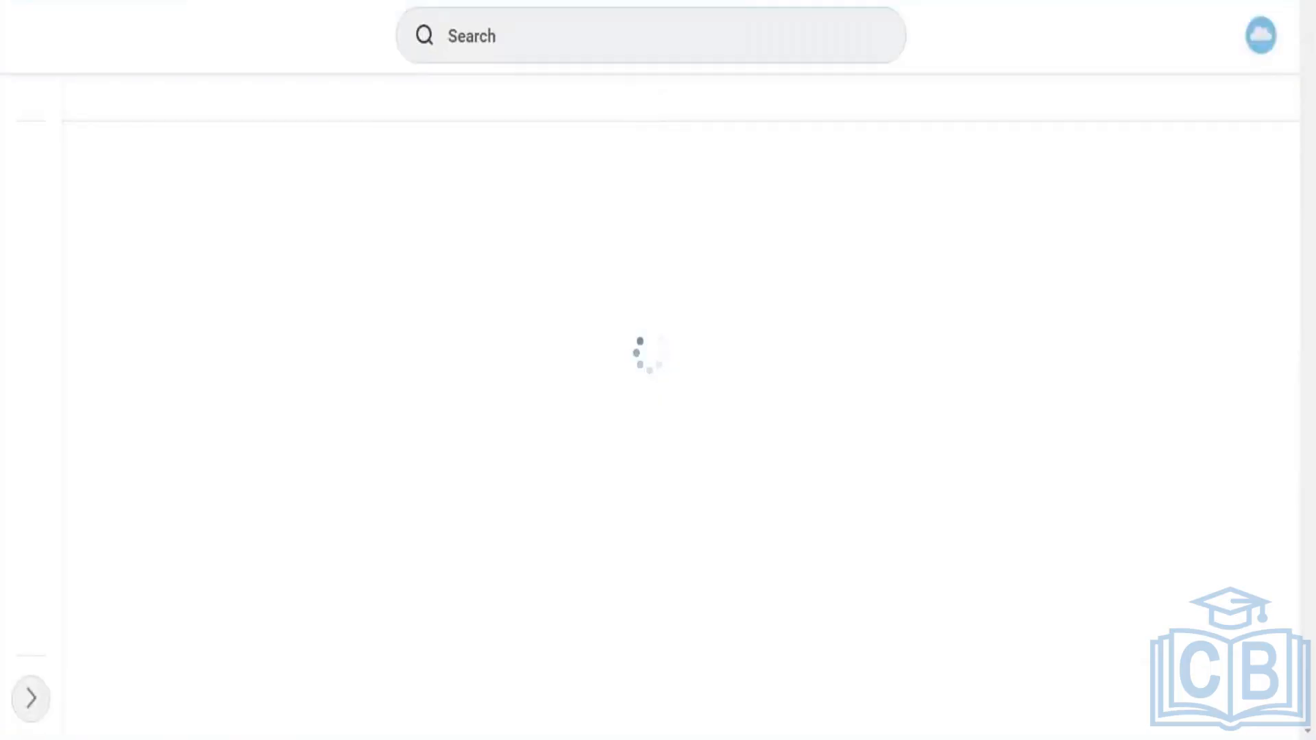
{"action": "left_click", "coordinate": [552, 26]}
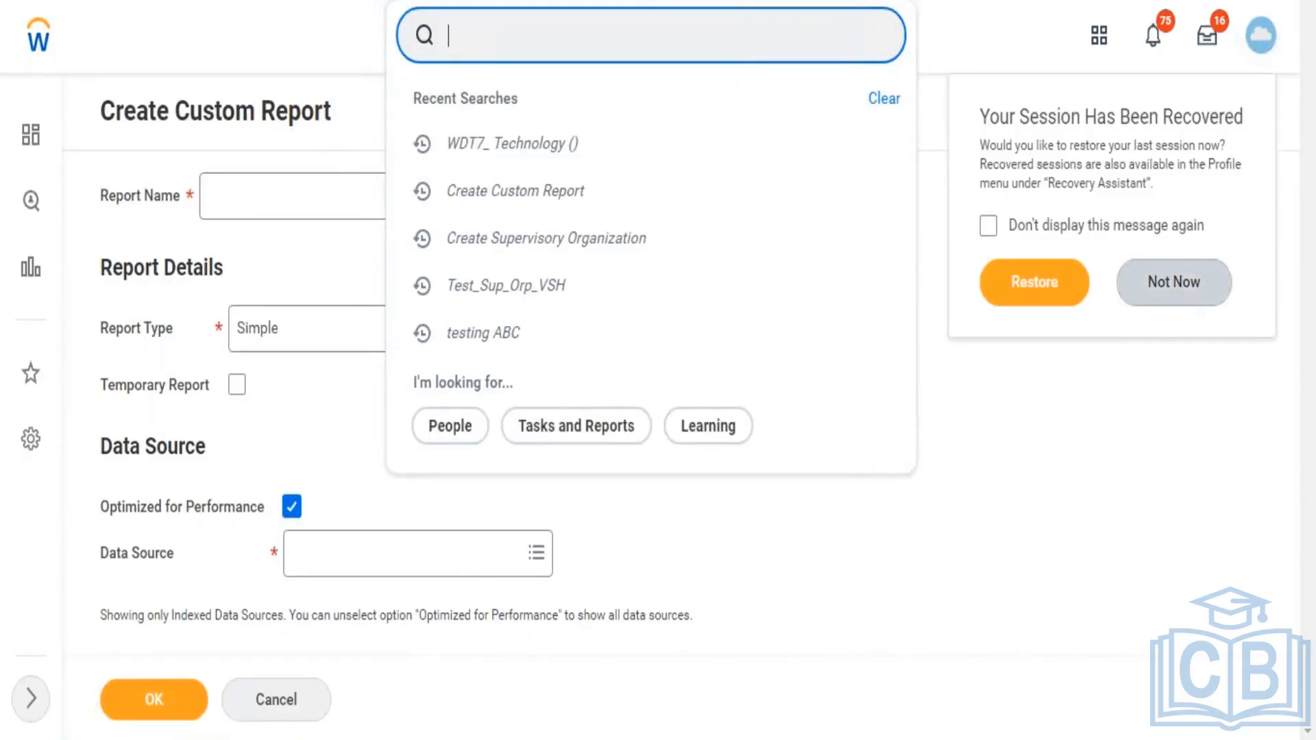
{"action": "left_click", "coordinate": [1176, 288]}
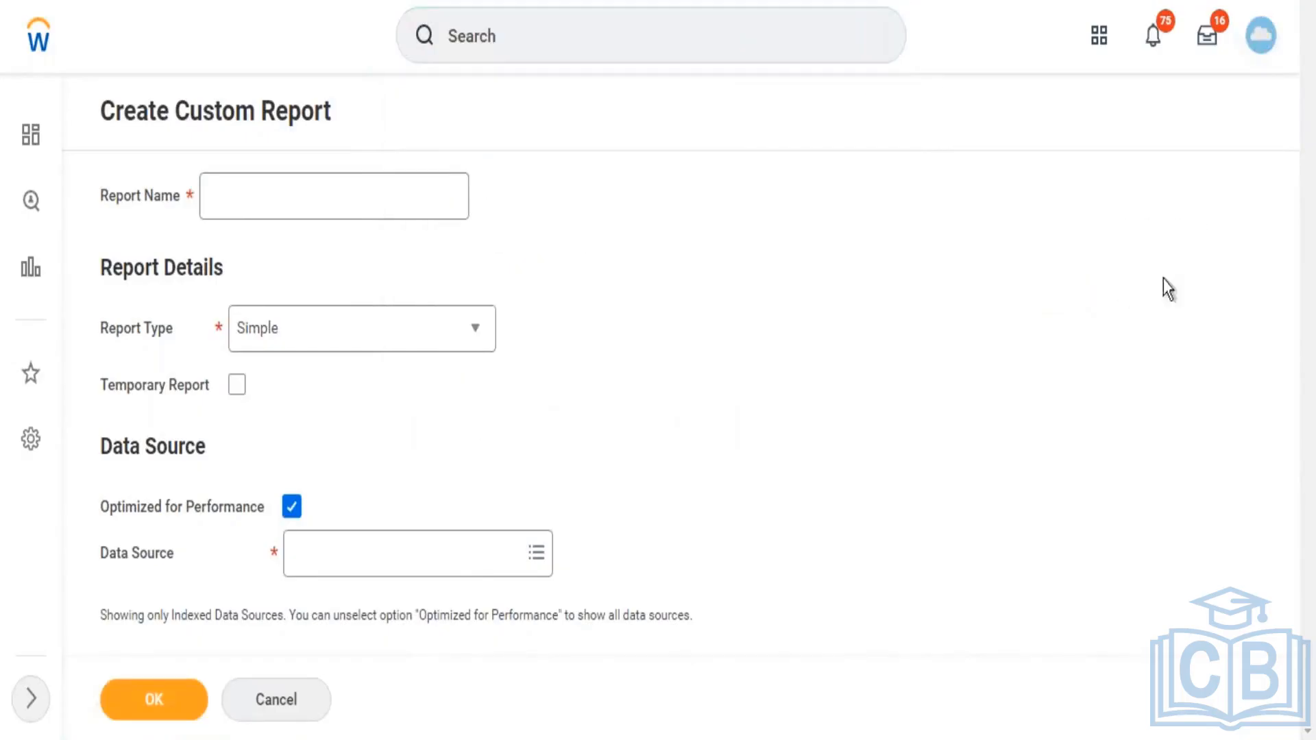
- Find the Data Sources report by searching for data sourc and open it
{"action": "left_click", "coordinate": [676, 28]}
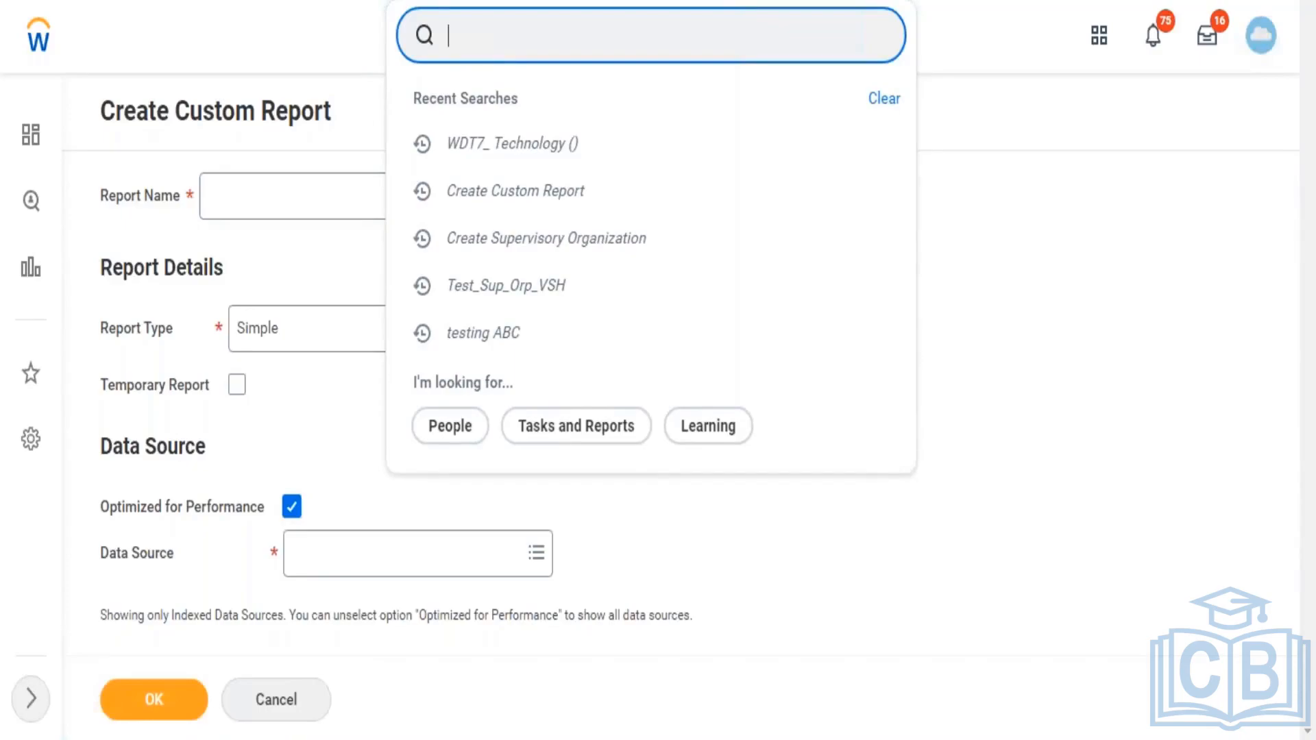
{"action": "type", "text": "data"}
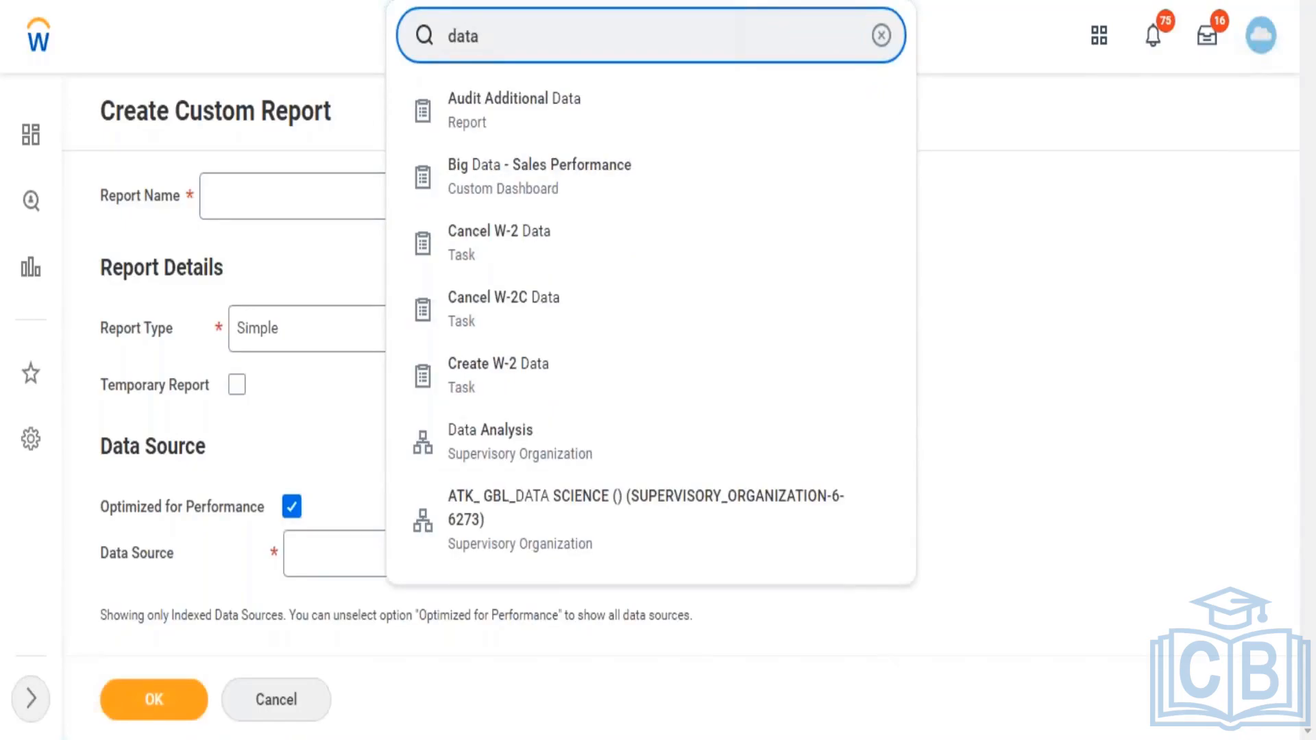
{"action": "type", "text": " sourc"}
{"action": "left_click", "coordinate": [524, 126]}
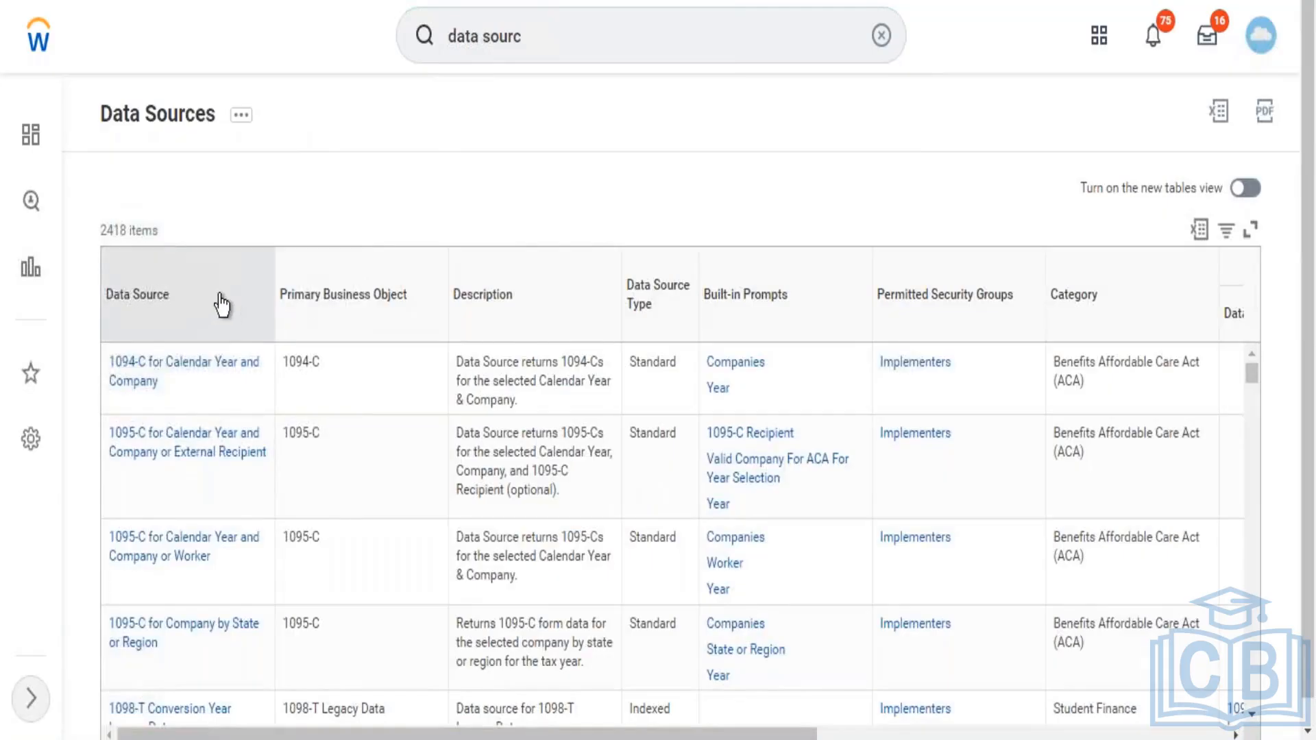
- Filter the Data Source column to Learning Enrollments, found by searching the filter values for learning
{"action": "left_click", "coordinate": [199, 296]}
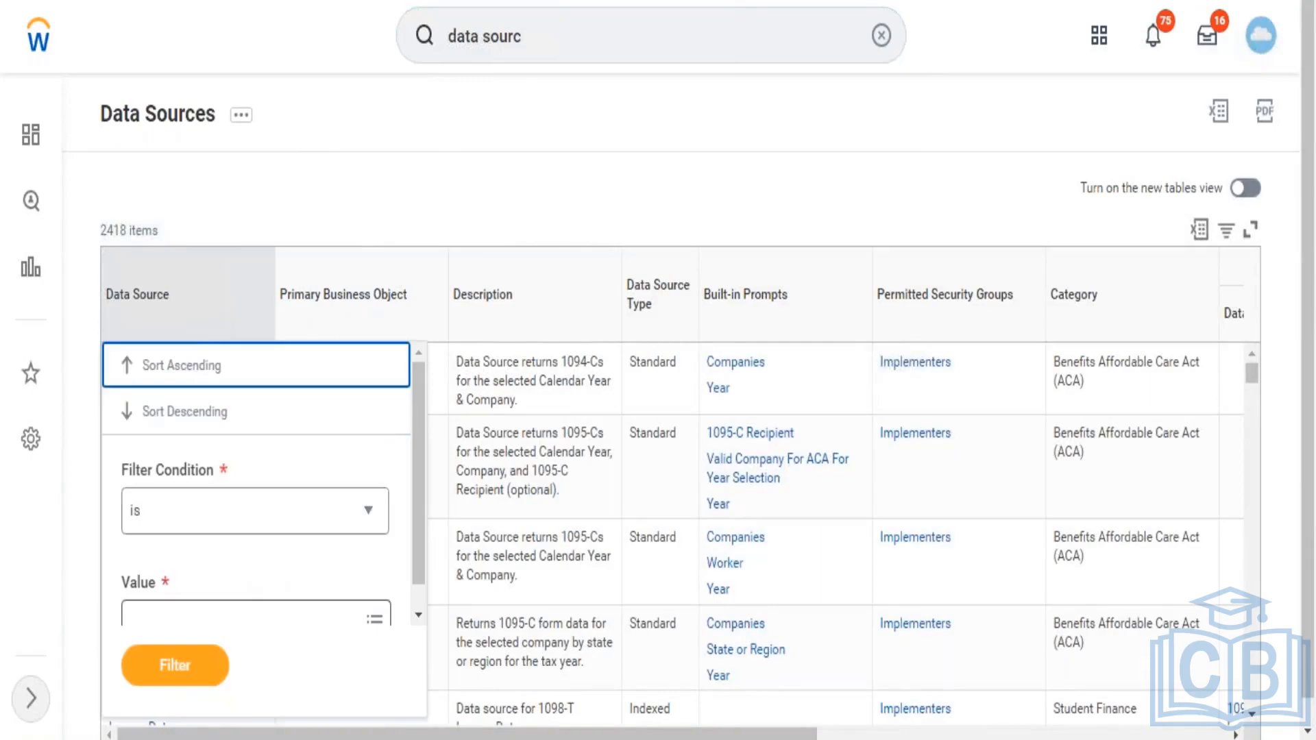
{"action": "left_click", "coordinate": [248, 615]}
{"action": "type", "text": "lea"}
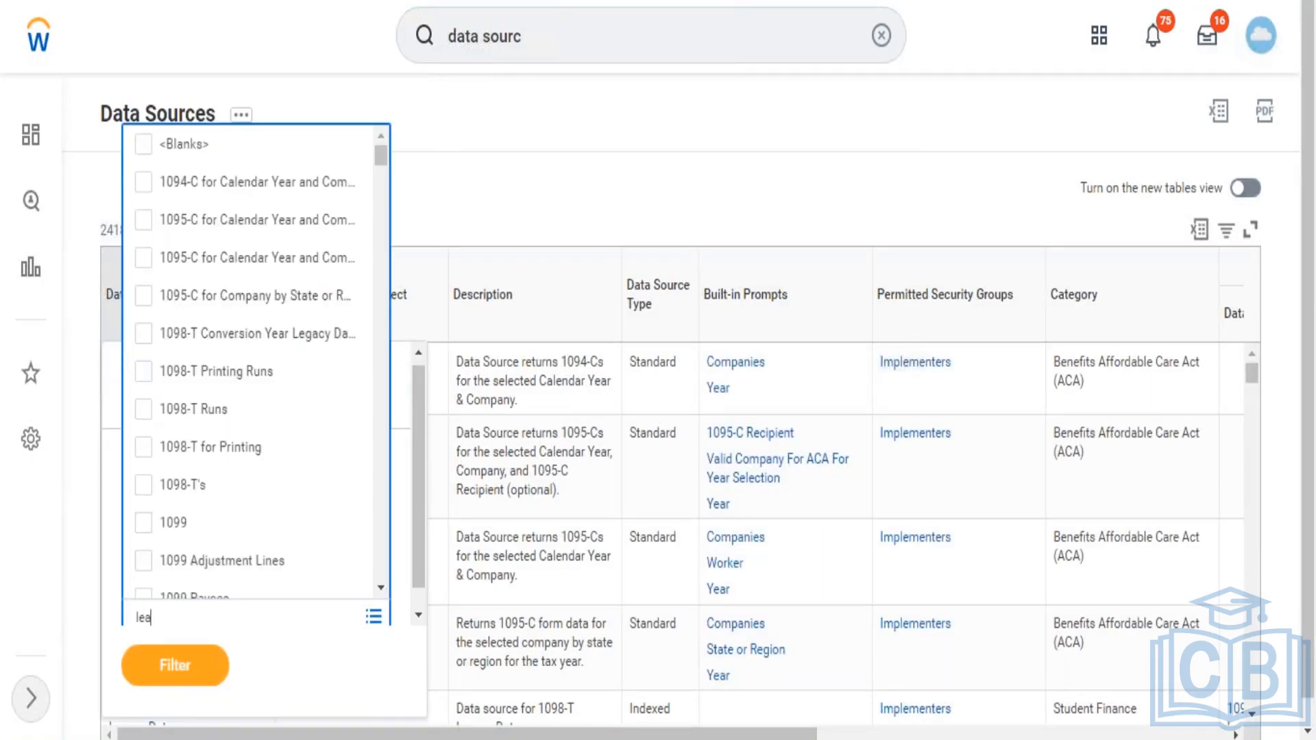
{"action": "type", "text": "rning"}
{"action": "key", "text": "Return"}
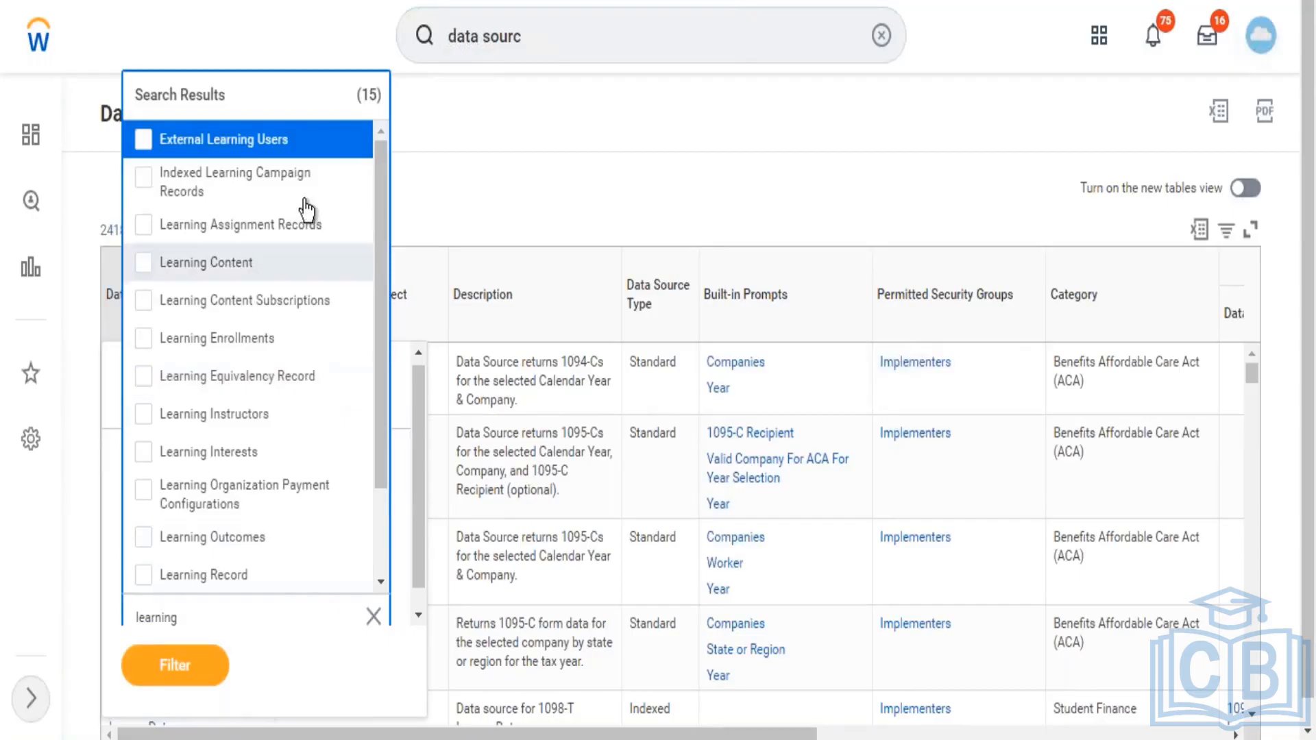
{"action": "left_click_drag", "start_coordinate": [382, 230], "coordinate": [375, 295]}
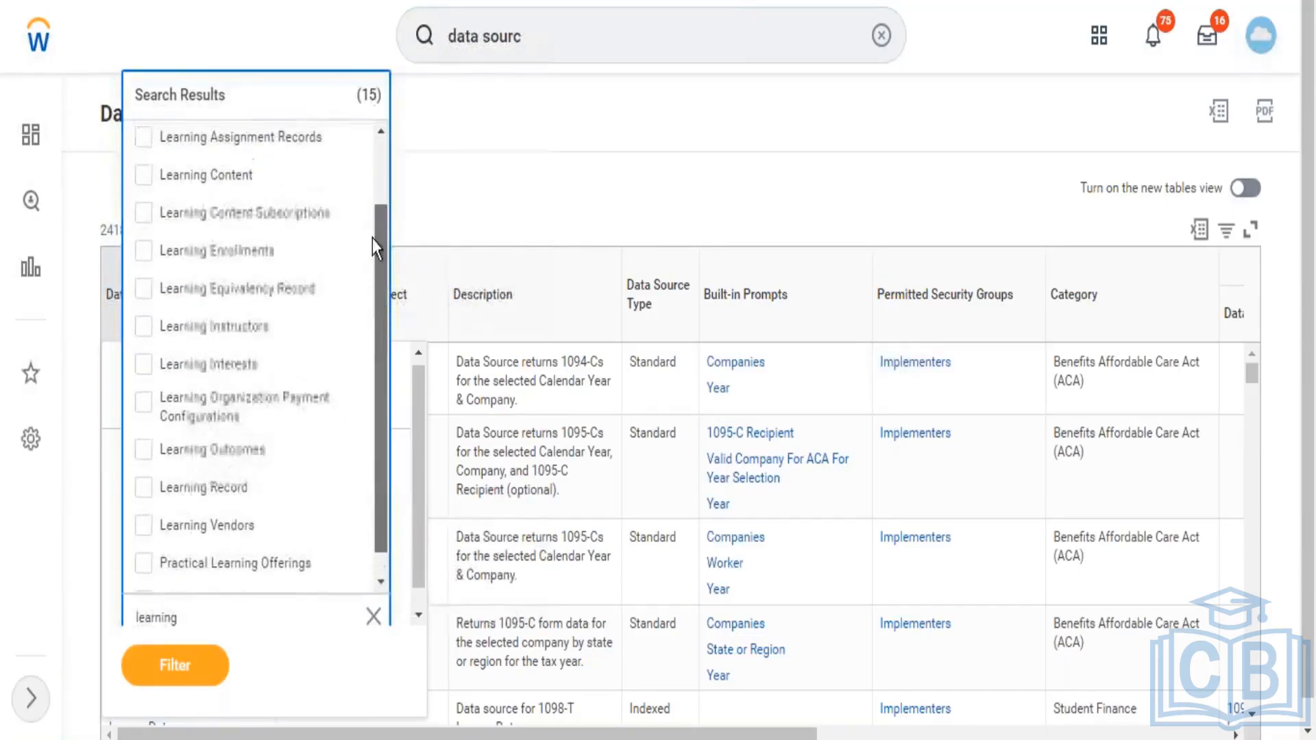
{"action": "left_click", "coordinate": [229, 253]}
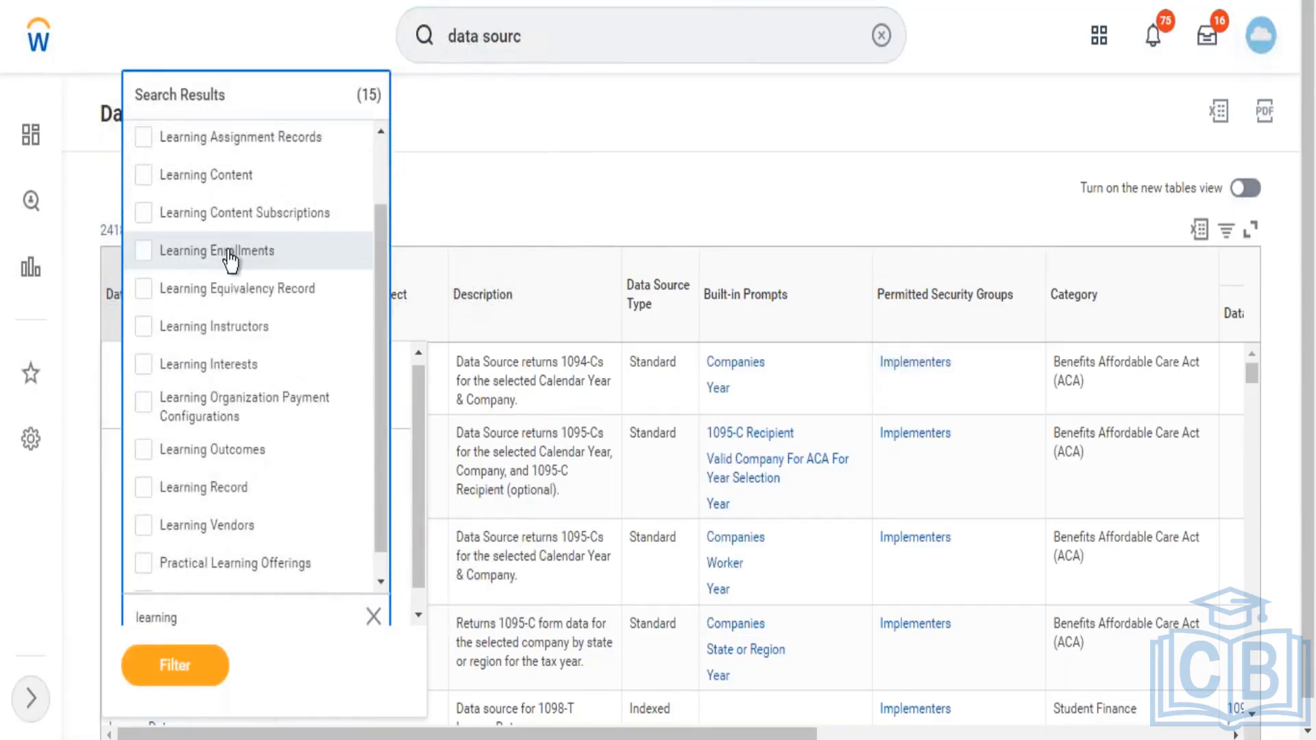
{"action": "left_click", "coordinate": [176, 667]}
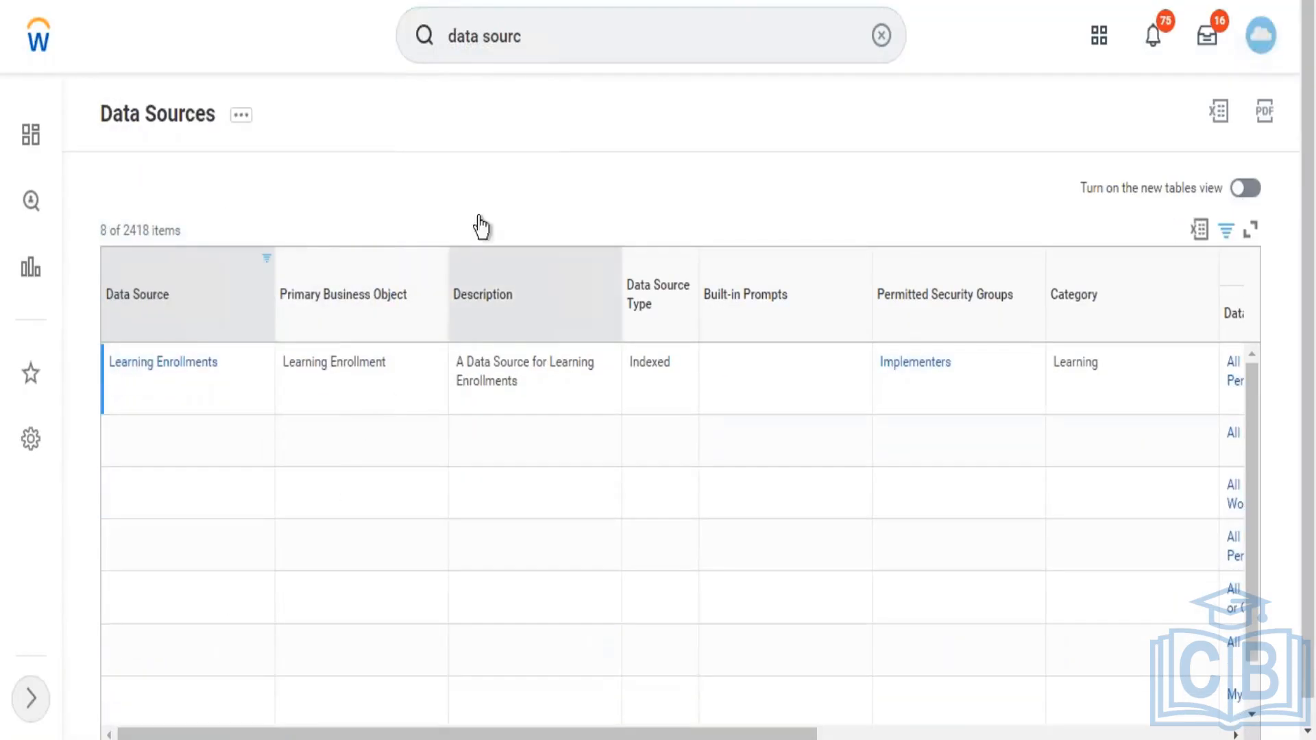
- Find the Report Fields report by searching for report field and open its prompts
{"action": "left_click", "coordinate": [652, 41]}
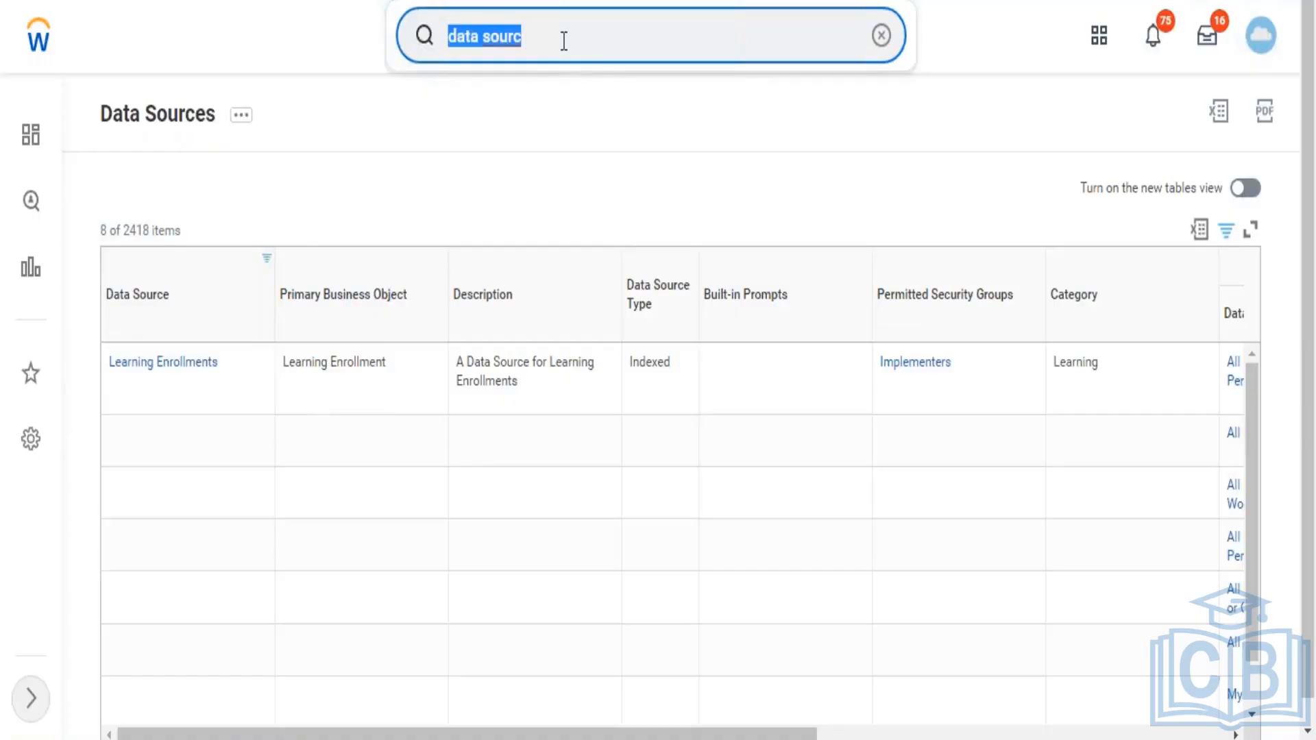
{"action": "type", "text": "report"}
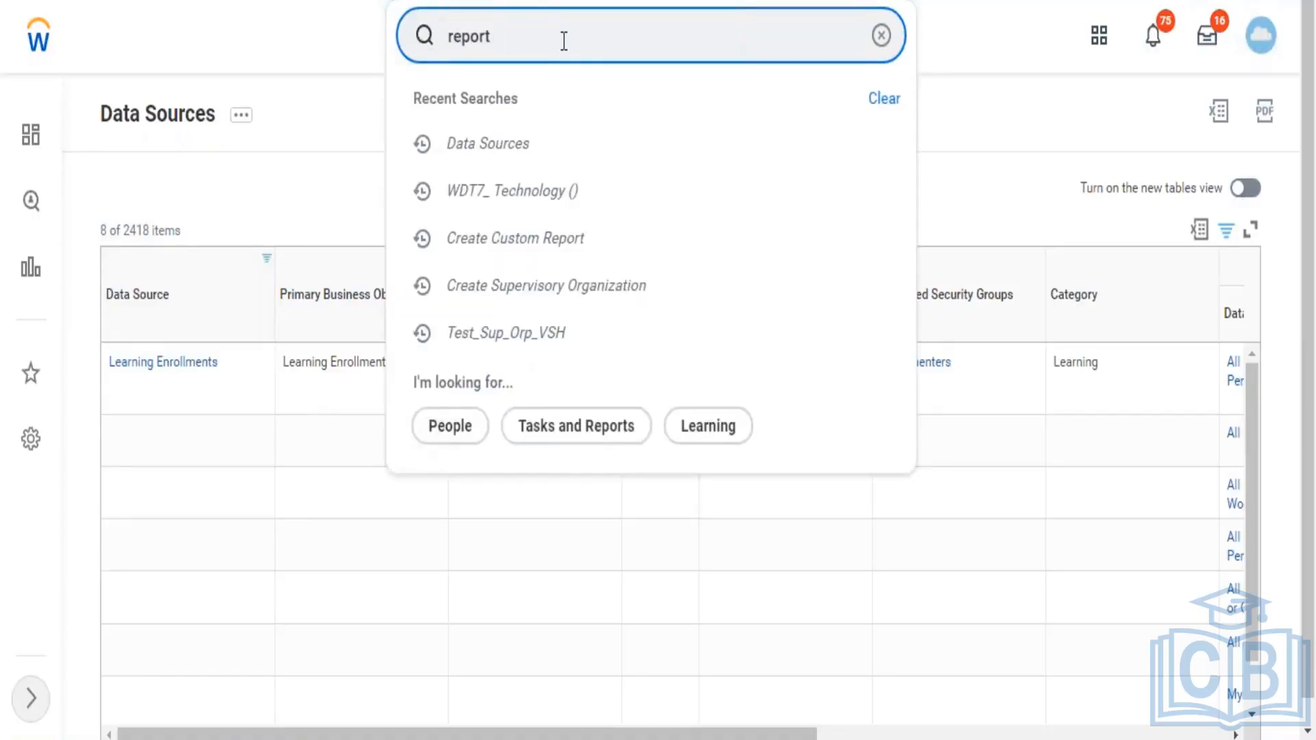
{"action": "type", "text": " field"}
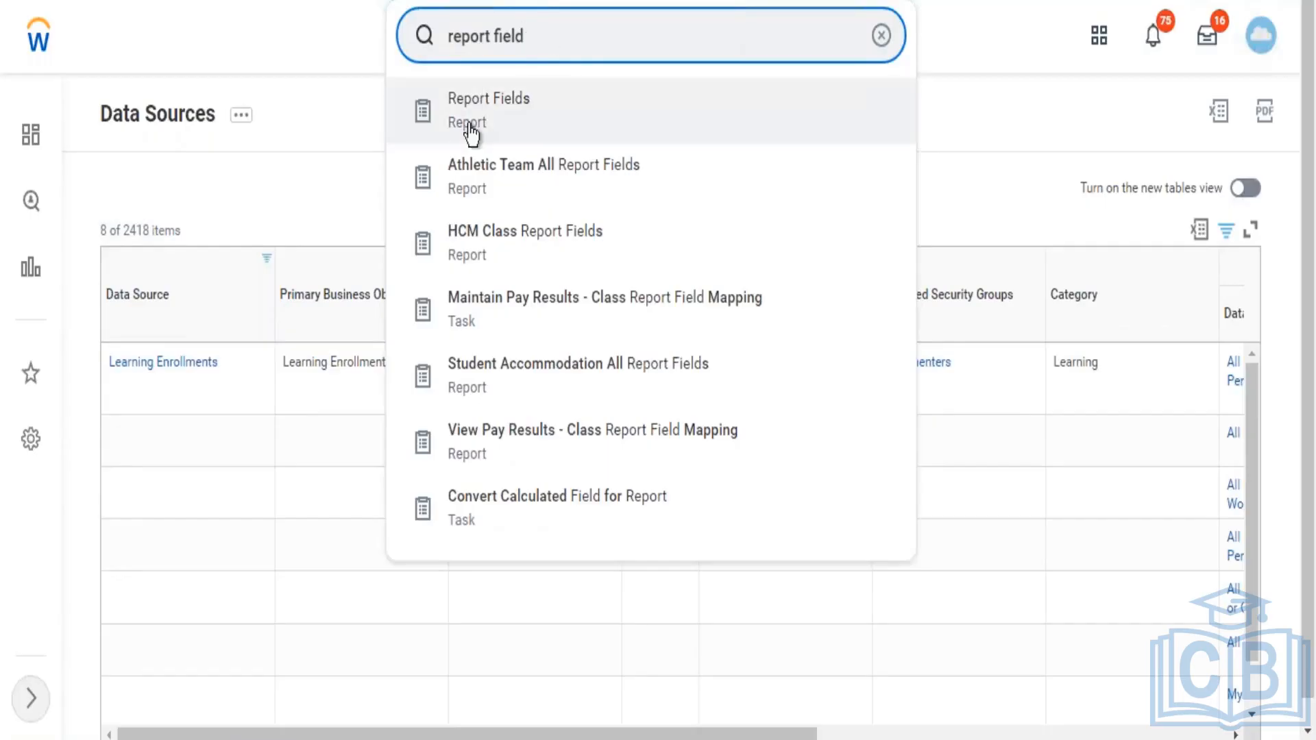
{"action": "left_click", "coordinate": [471, 130]}
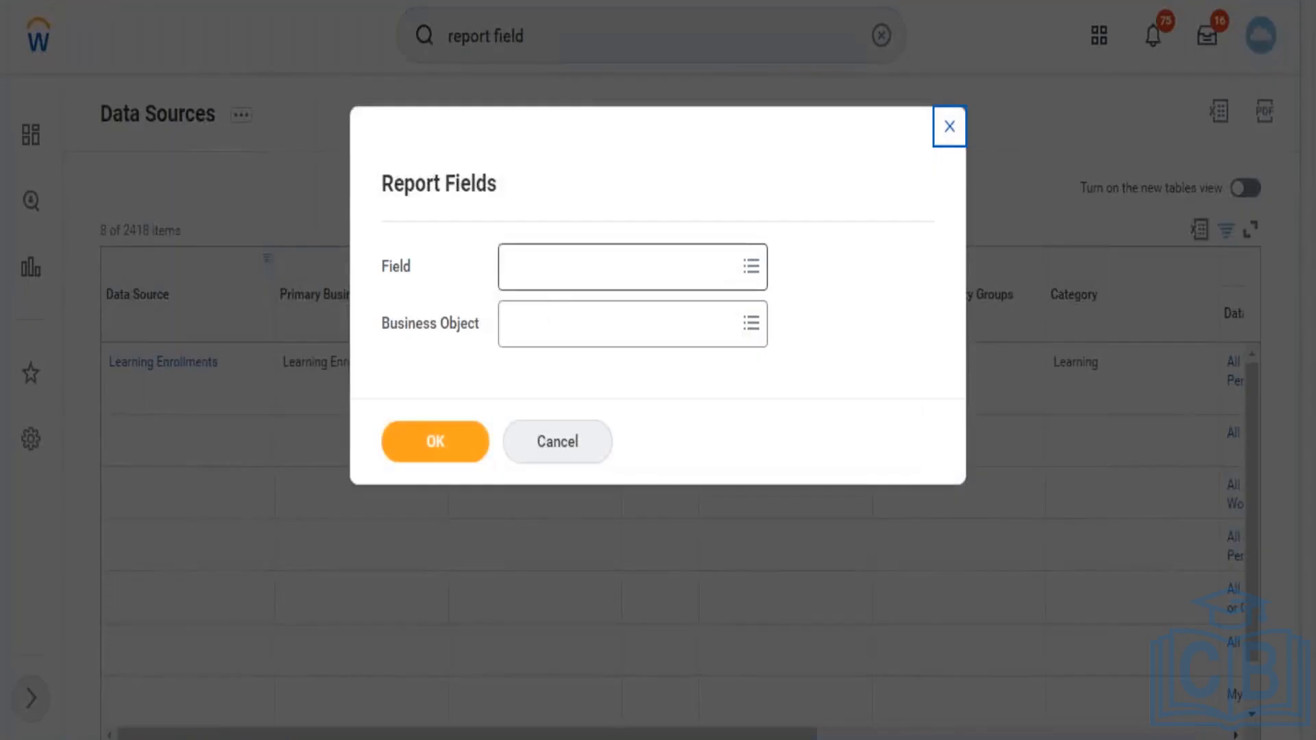
- Run the Report Fields report for the business object Learning Enrollment, found by searching for learning enrollment
{"action": "left_click", "coordinate": [552, 332]}
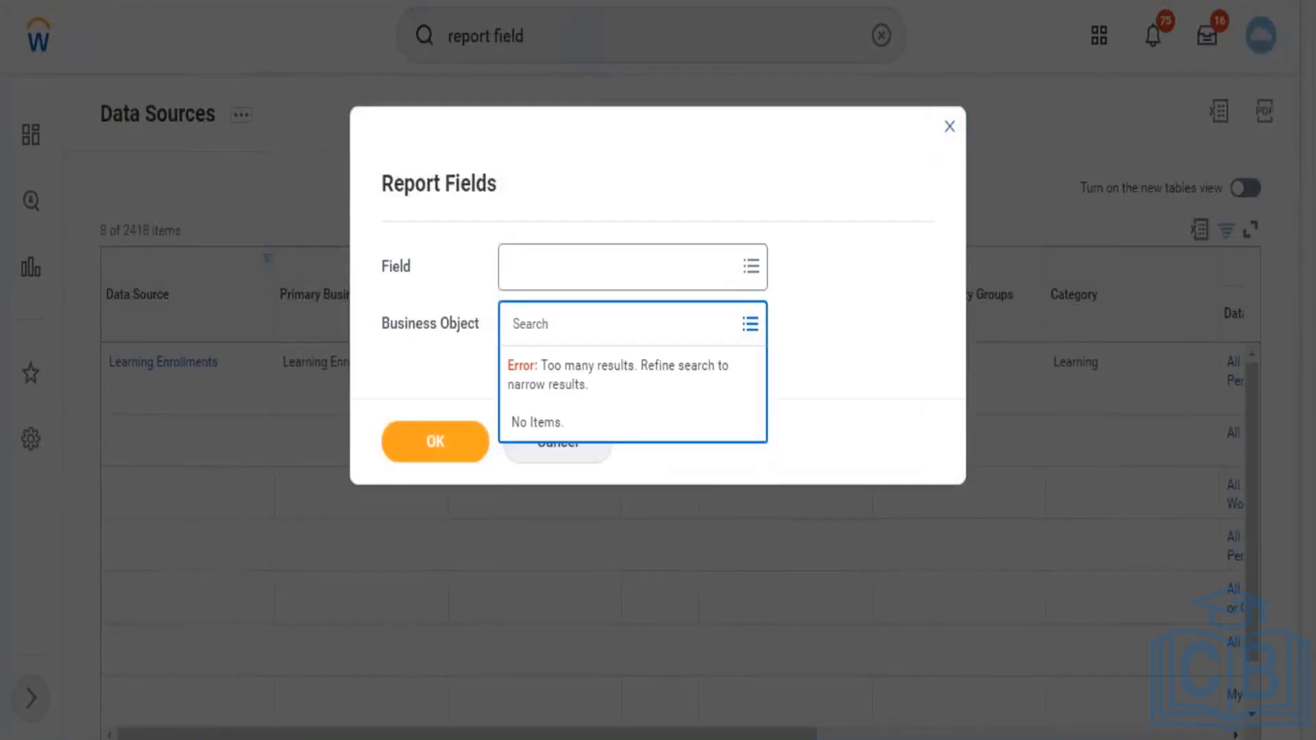
{"action": "type", "text": "learning enrollment"}
{"action": "key", "text": "Return"}
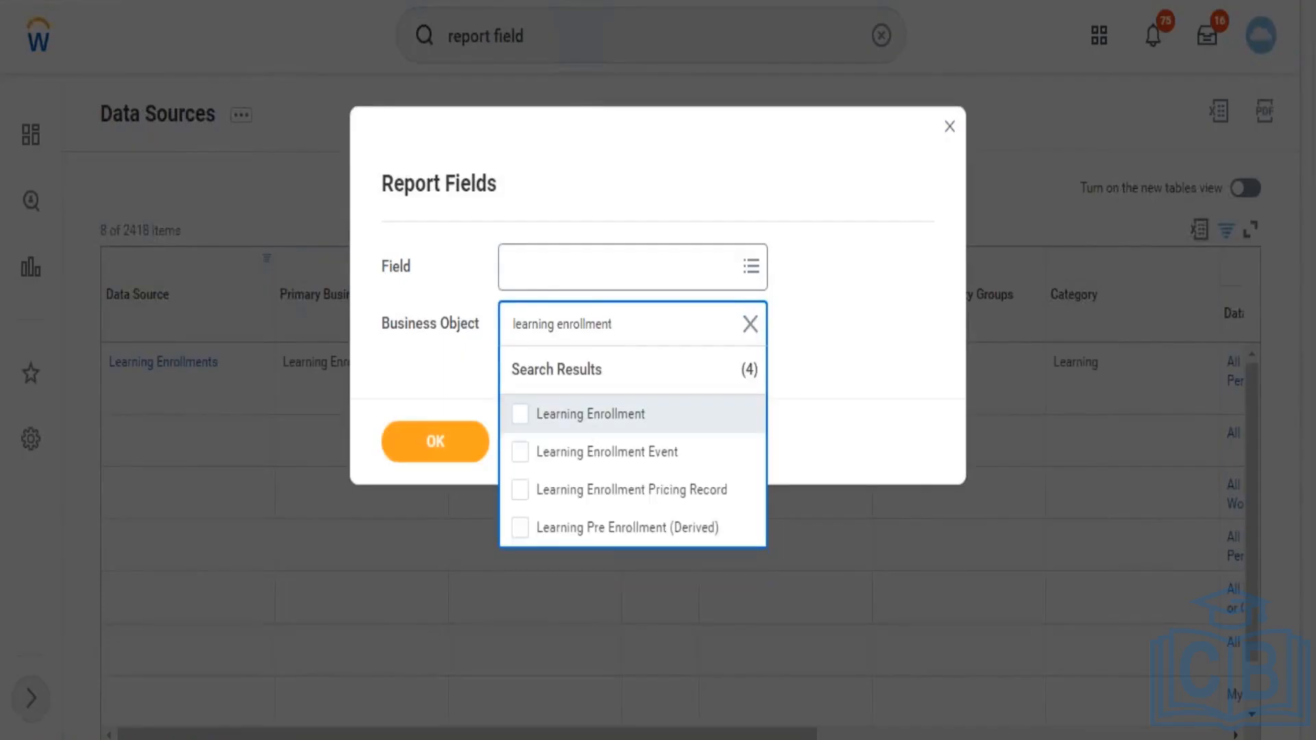
{"action": "left_click", "coordinate": [583, 414]}
{"action": "left_click", "coordinate": [455, 459]}
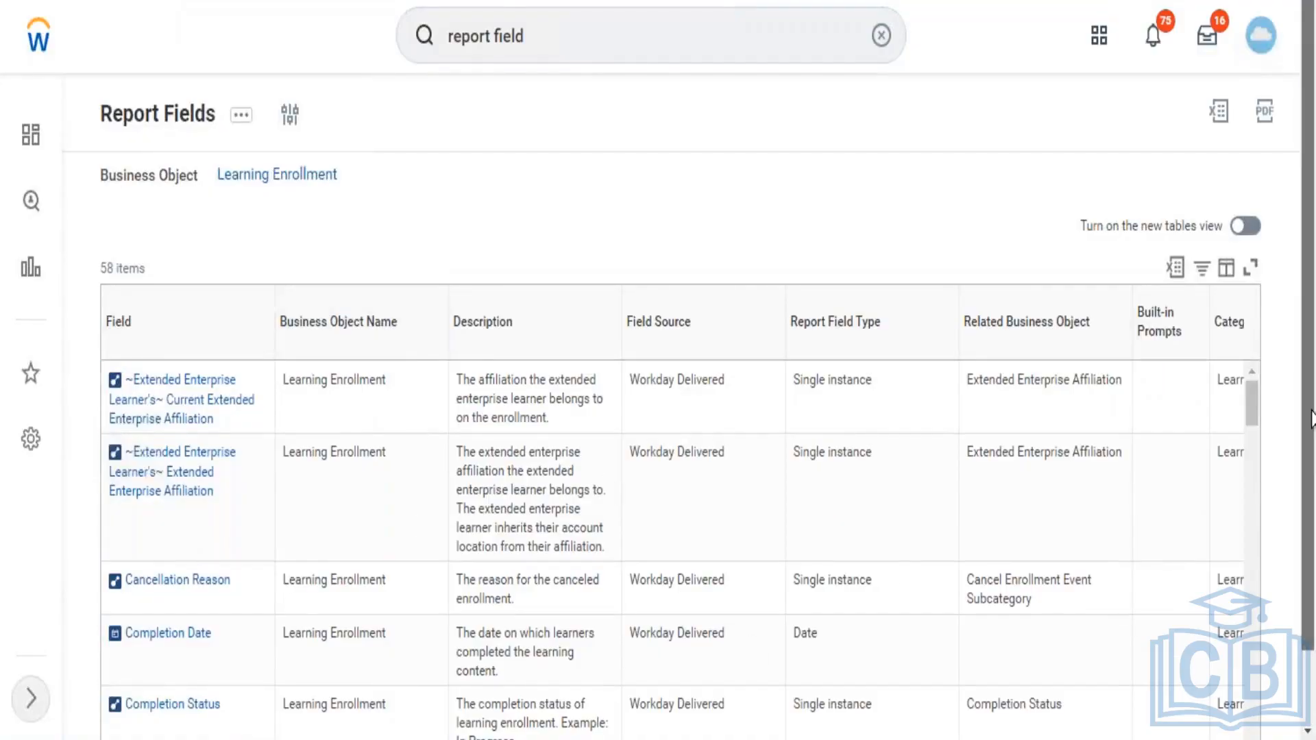
- Look through the report fields of the Learning Enrollment business object, from the extended enterprise fields down to the worker fields
{"action": "scroll", "coordinate": [1311, 493], "scroll_direction": "down", "scroll_amount": 1}
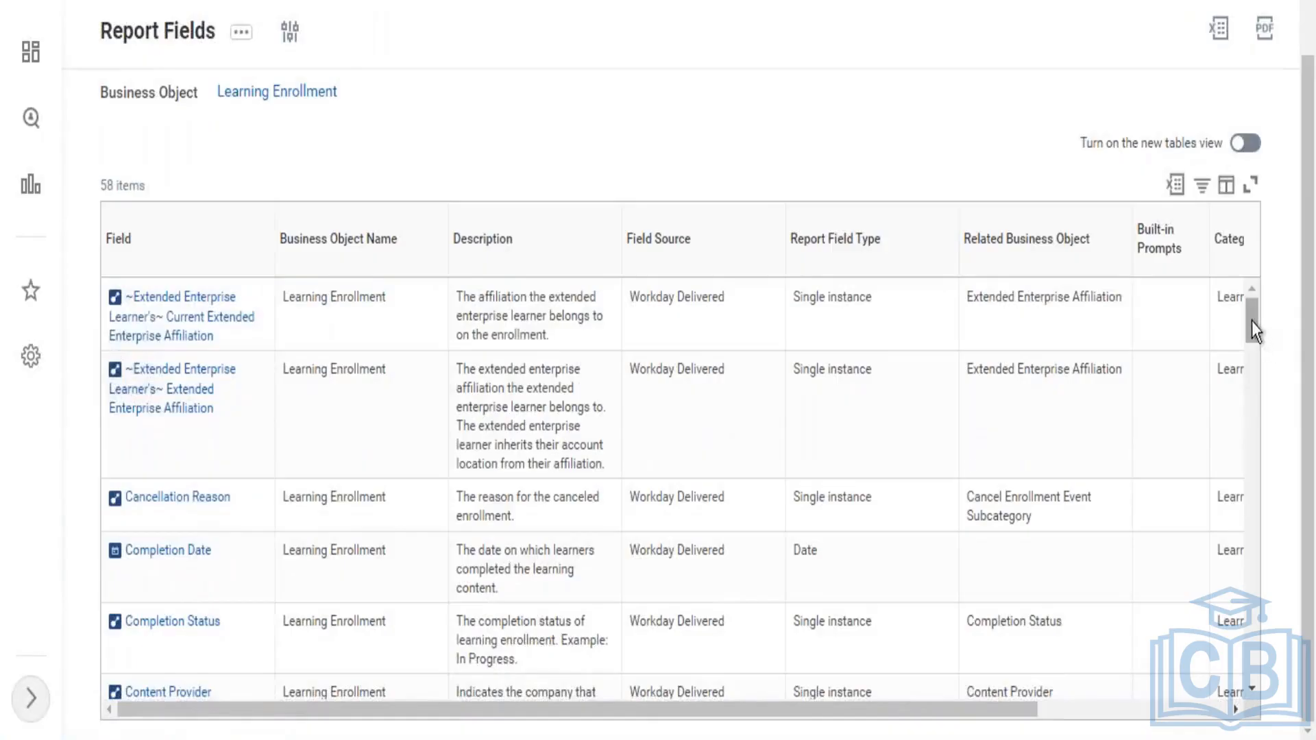
{"action": "left_click_drag", "start_coordinate": [1256, 340], "coordinate": [1253, 458]}
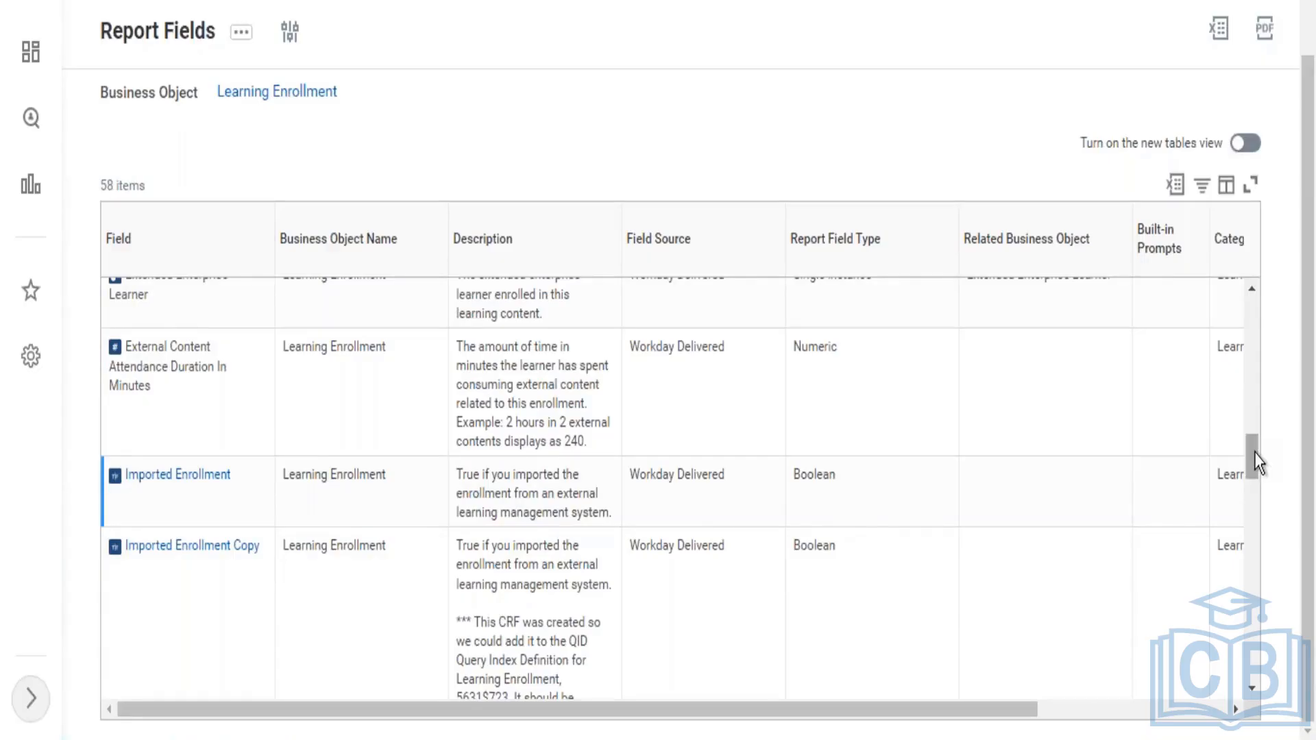
{"action": "left_click_drag", "start_coordinate": [1255, 455], "coordinate": [1255, 491]}
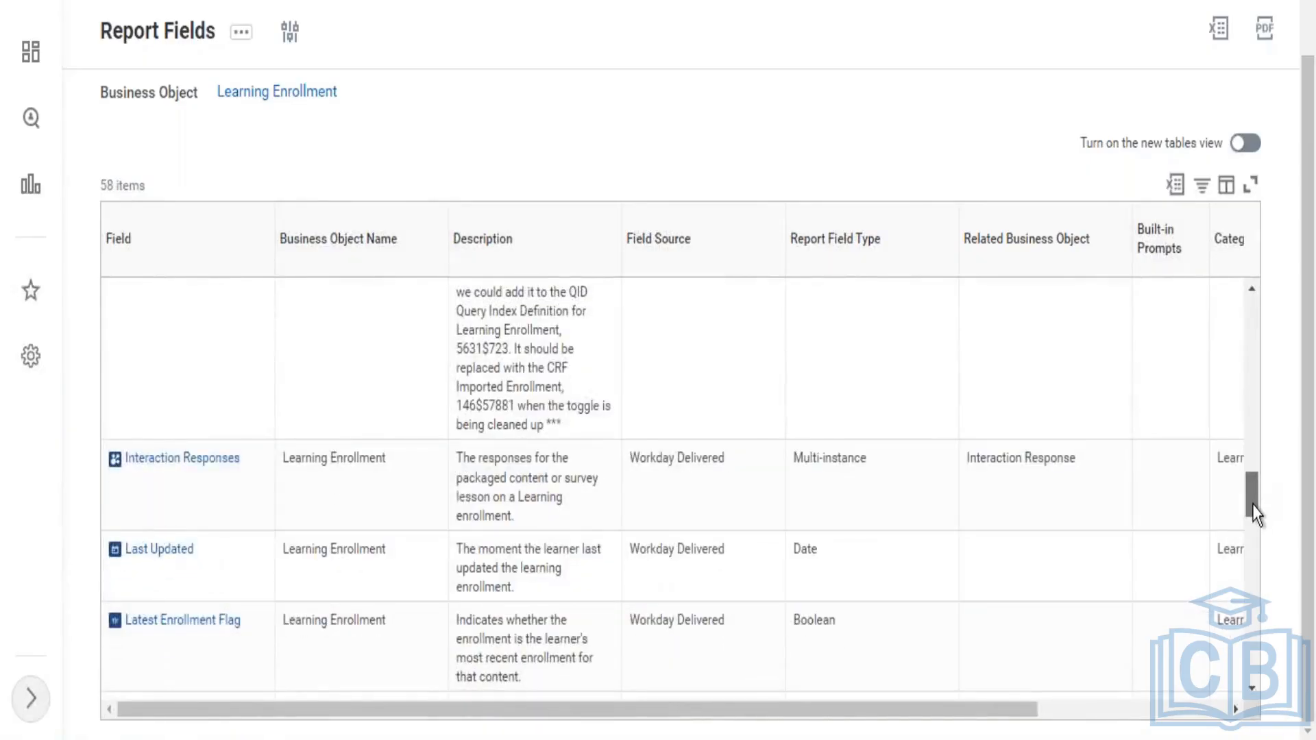
{"action": "left_click_drag", "start_coordinate": [1253, 506], "coordinate": [1248, 528]}
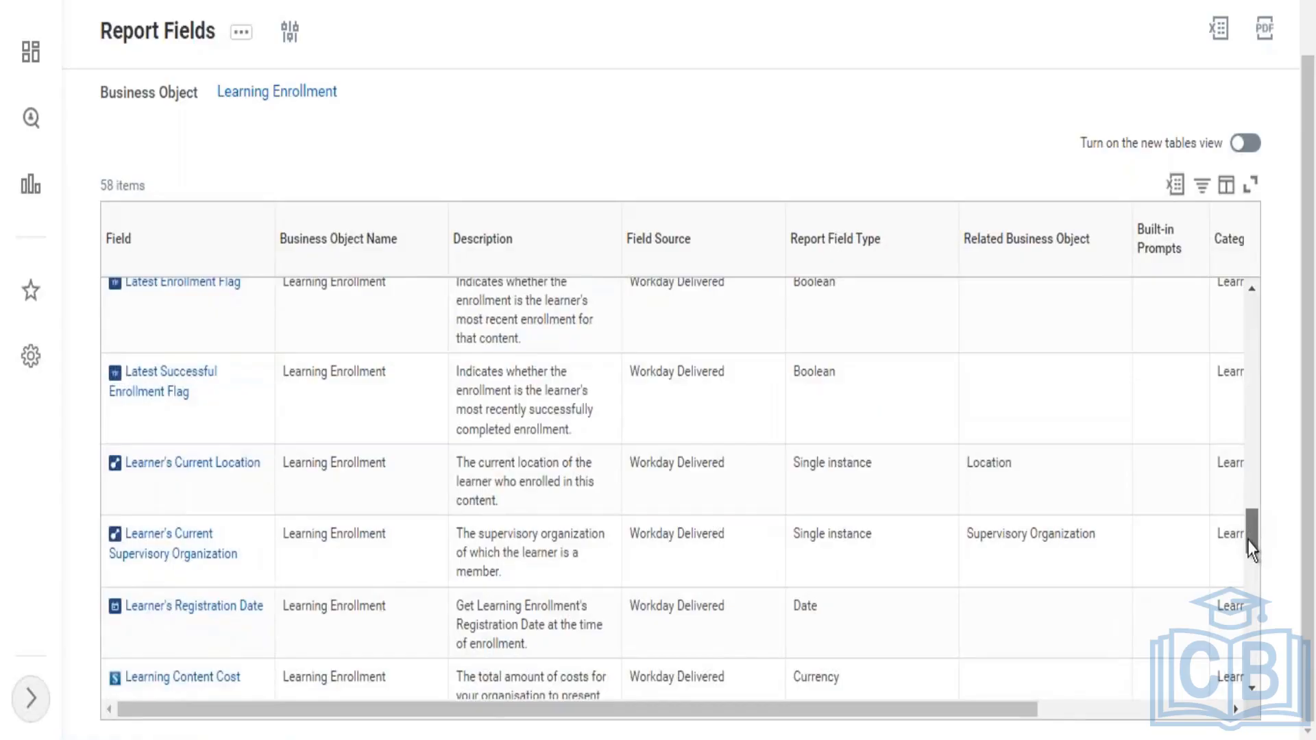
{"action": "left_click_drag", "start_coordinate": [1247, 540], "coordinate": [1248, 557]}
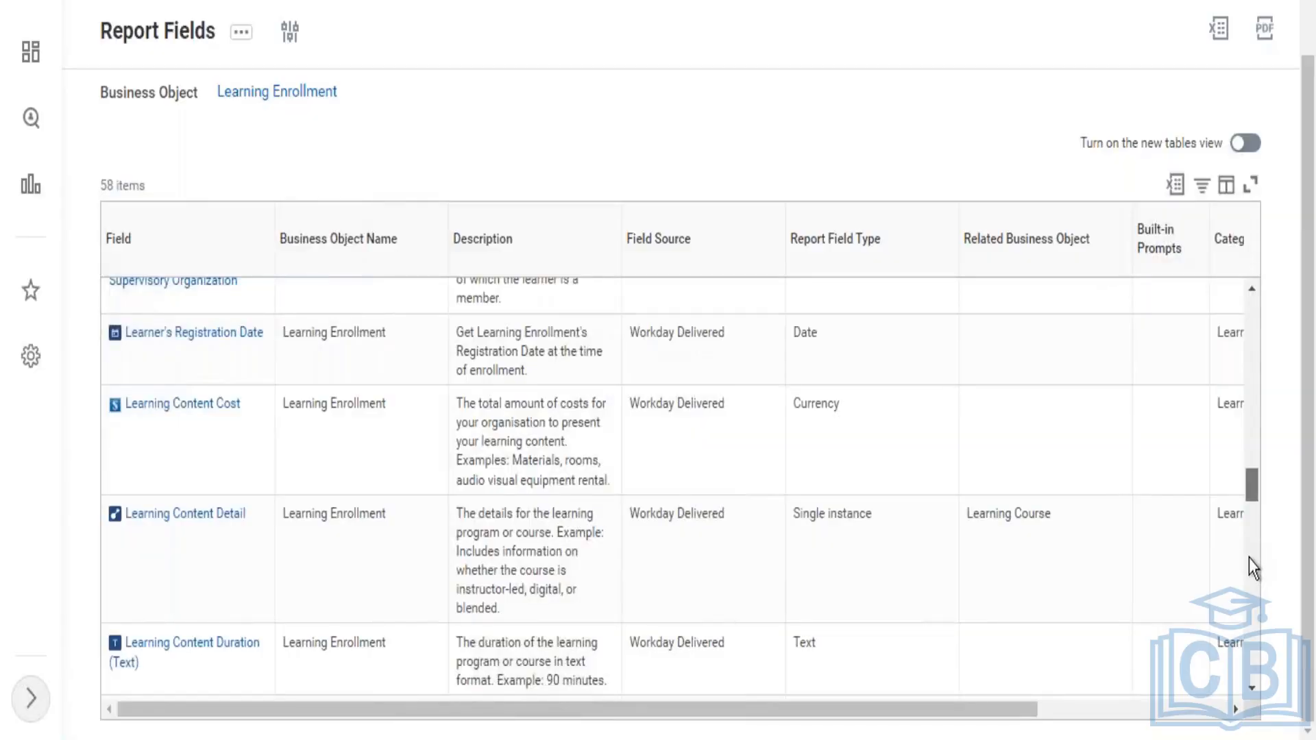
{"action": "scroll", "coordinate": [1249, 560], "scroll_direction": "down", "scroll_amount": 1}
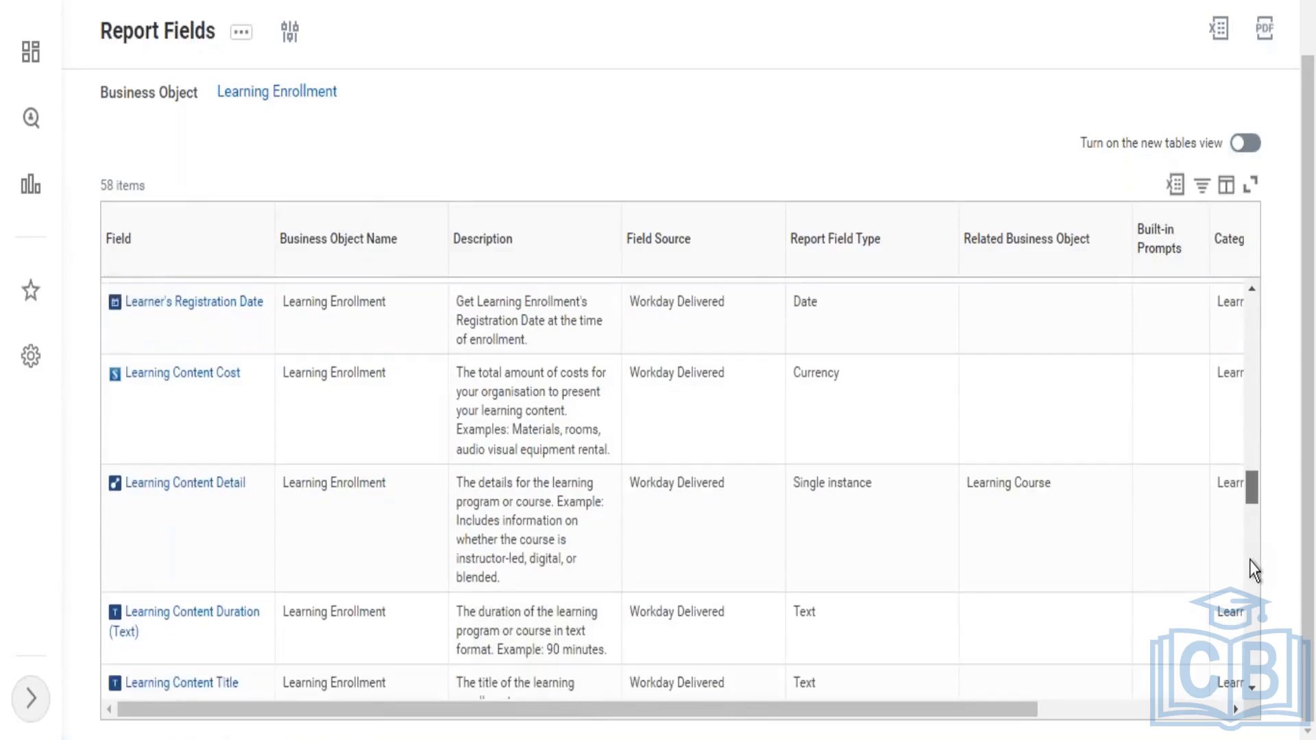
{"action": "scroll", "coordinate": [1249, 567], "scroll_direction": "down", "scroll_amount": 5}
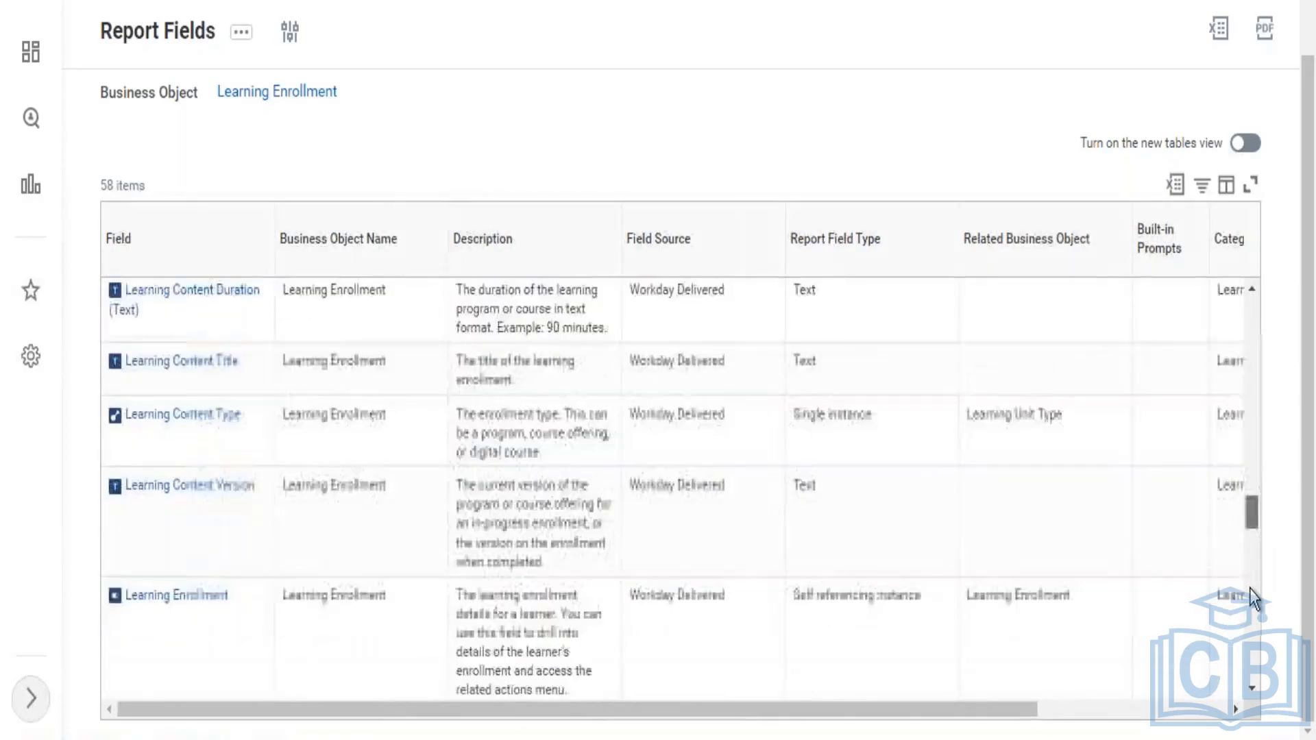
{"action": "scroll", "coordinate": [1249, 599], "scroll_direction": "down", "scroll_amount": 12}
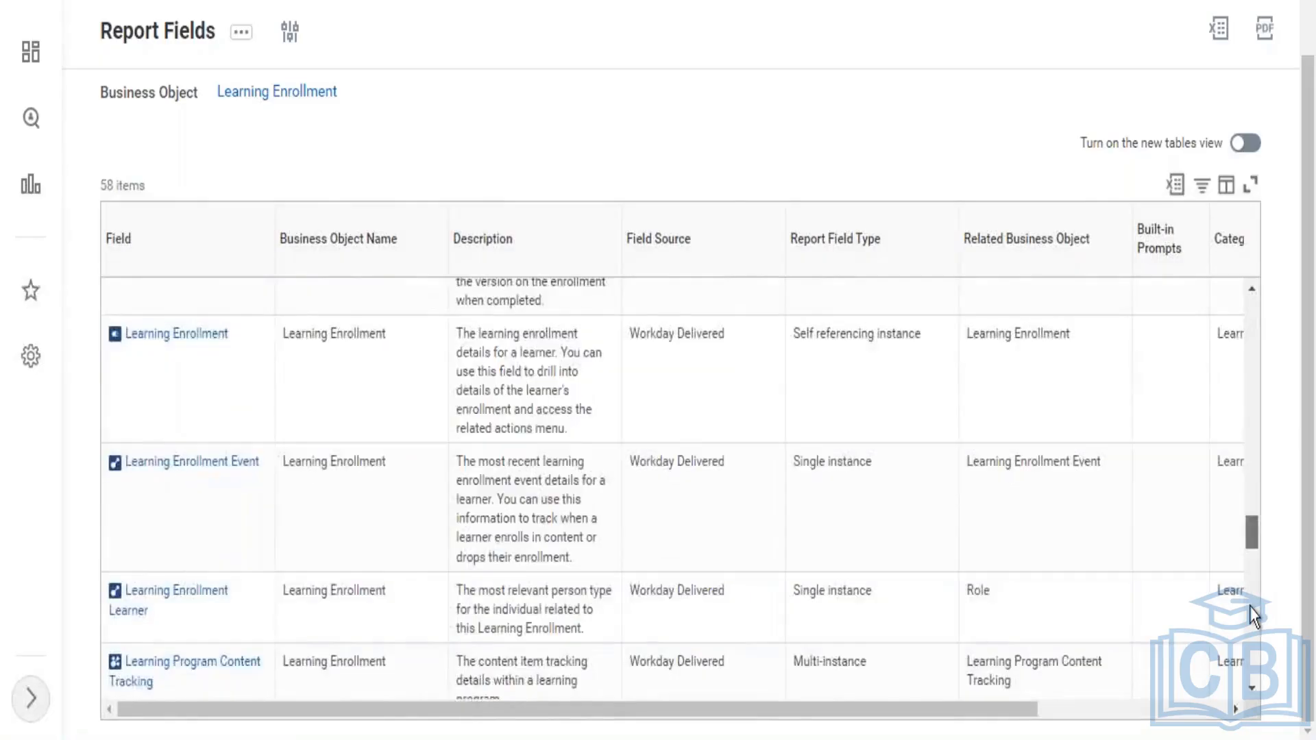
{"action": "scroll", "coordinate": [1252, 672], "scroll_direction": "down", "scroll_amount": 10}
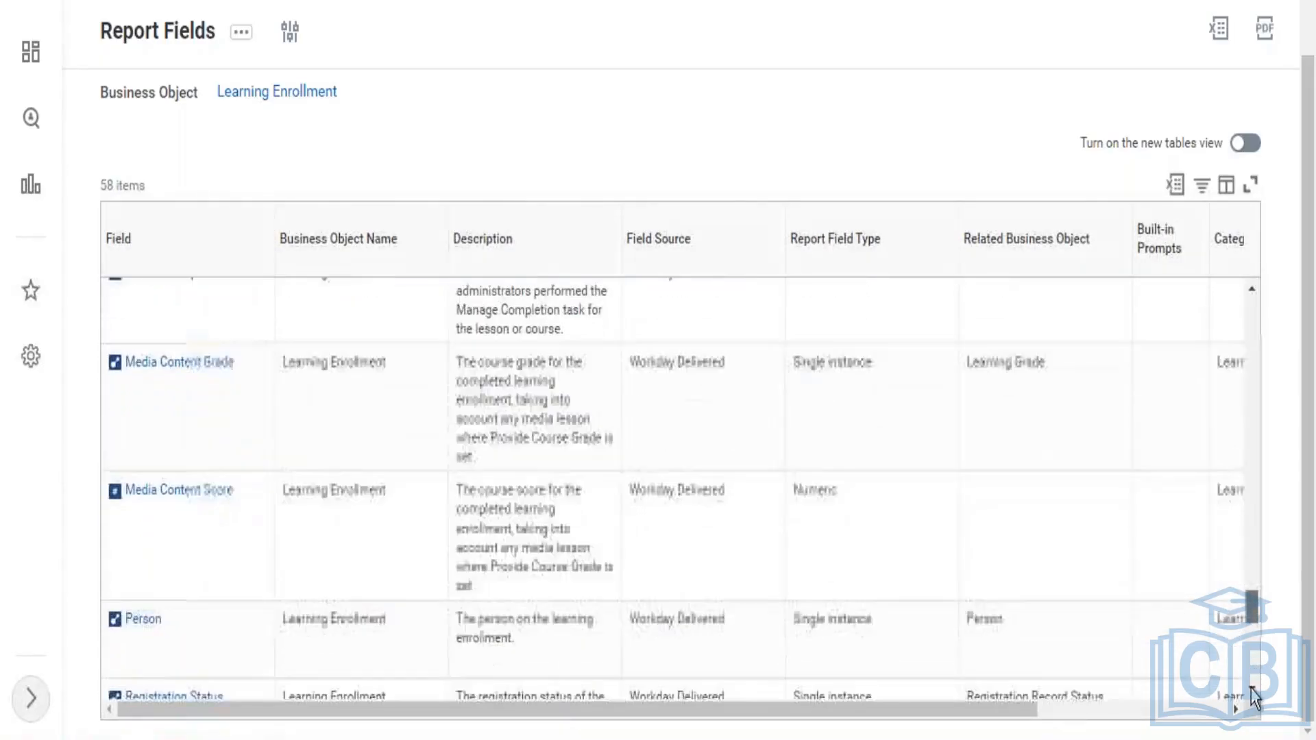
{"action": "scroll", "coordinate": [1252, 714], "scroll_direction": "down", "scroll_amount": 10}
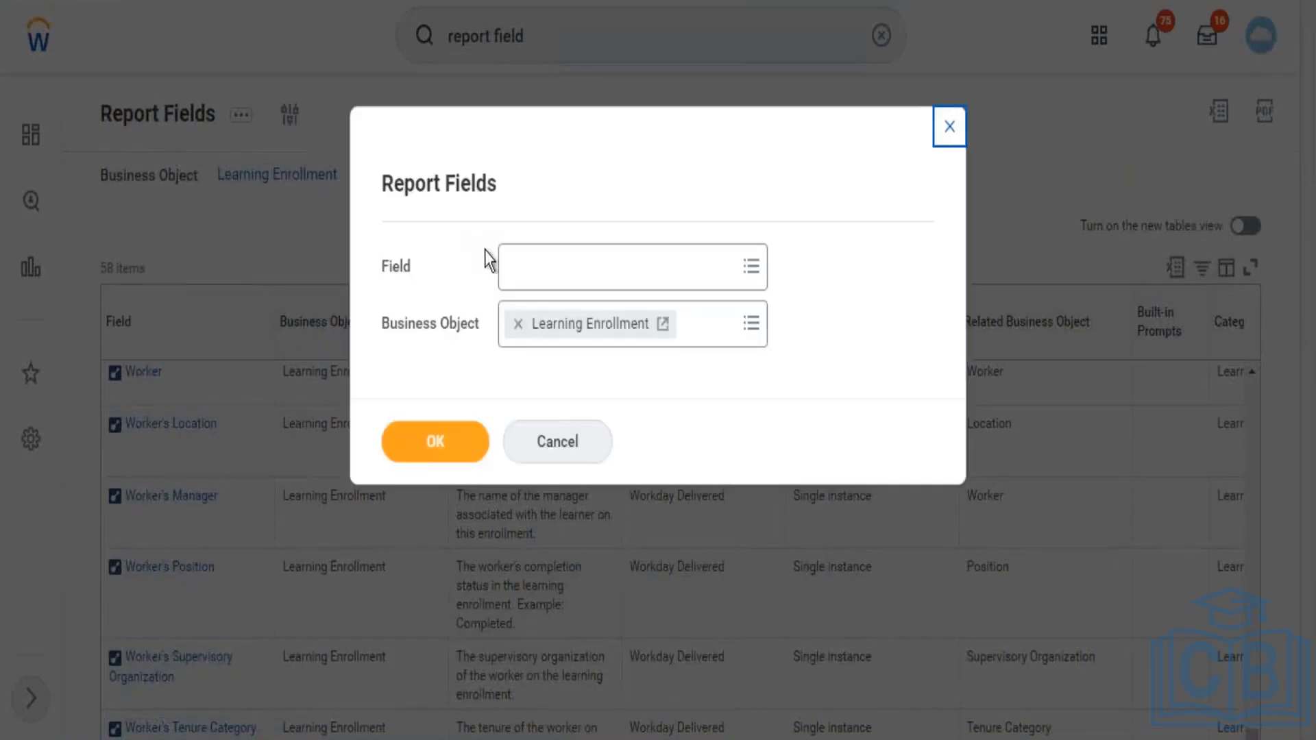
- Clear the business object Learning Enrollment from the Report Fields prompts and search the Field prompt for course duration
{"action": "left_click", "coordinate": [517, 324]}
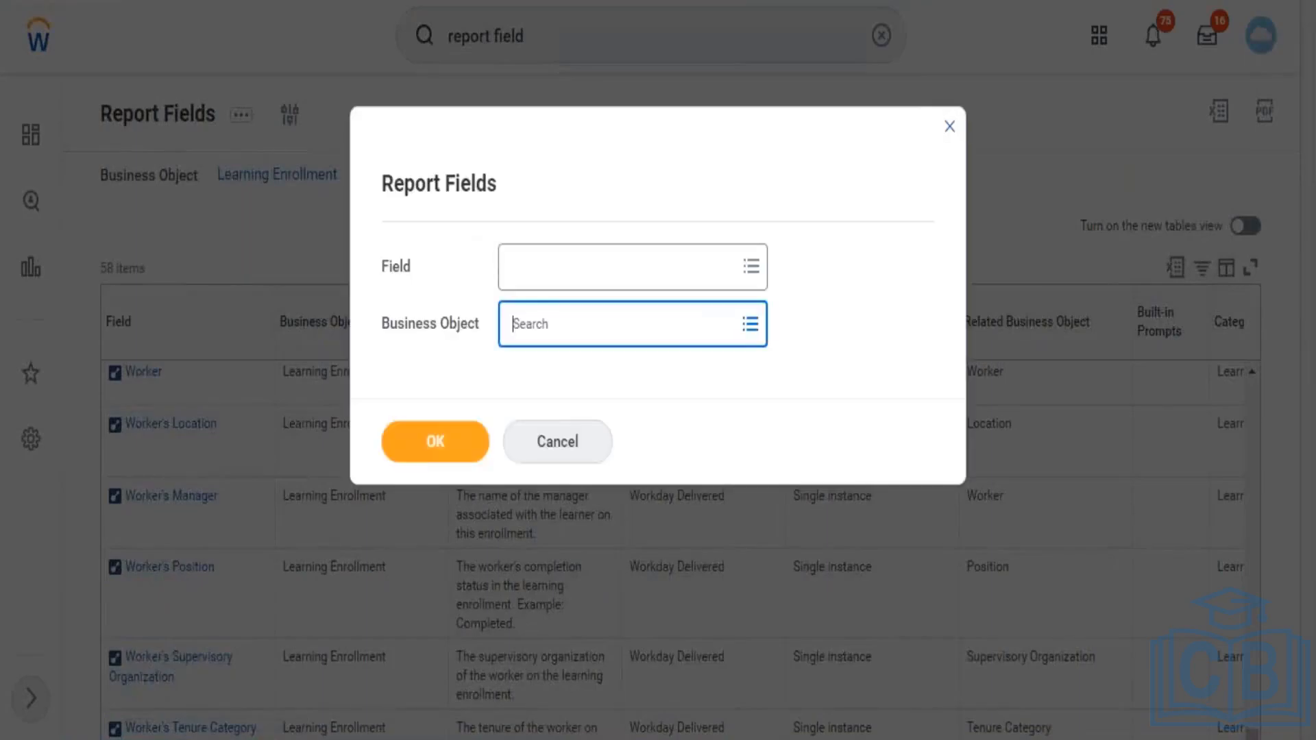
{"action": "left_click", "coordinate": [549, 277]}
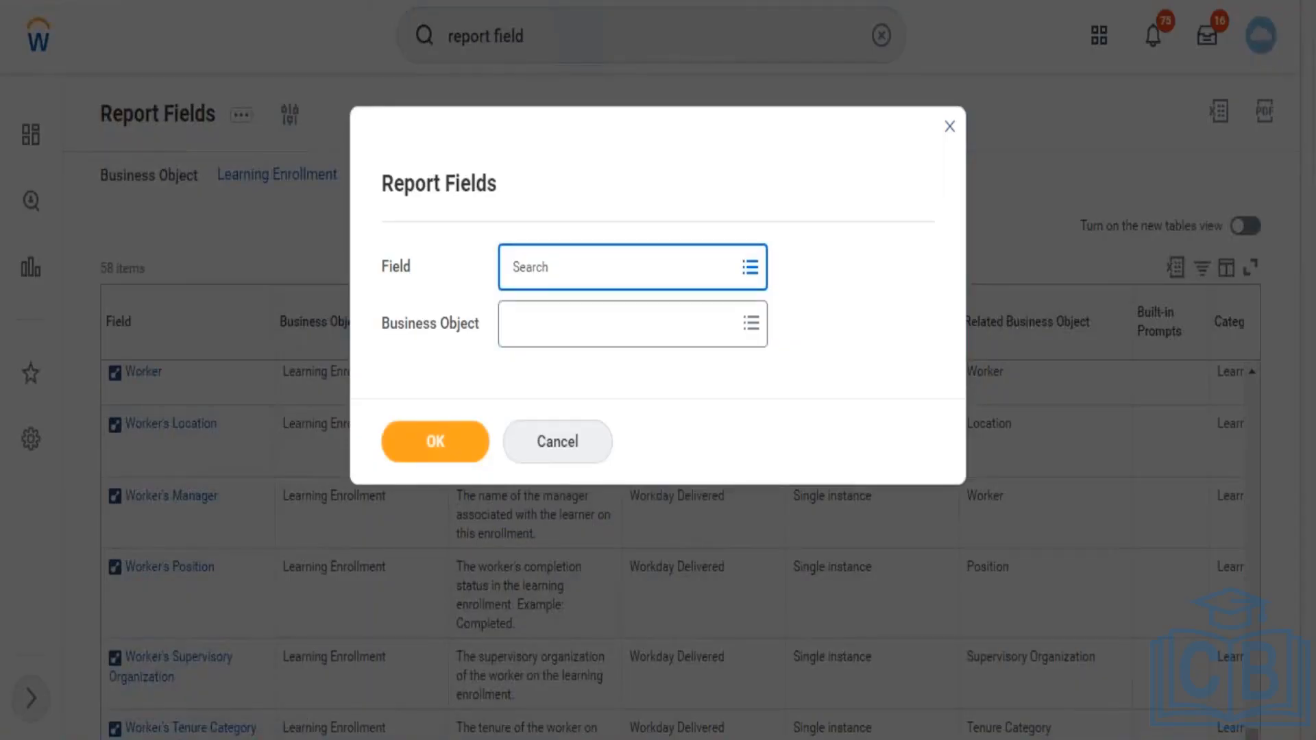
{"action": "type", "text": "worker"}
{"action": "key", "text": "BackSpace"}
{"action": "type", "text": "course"}
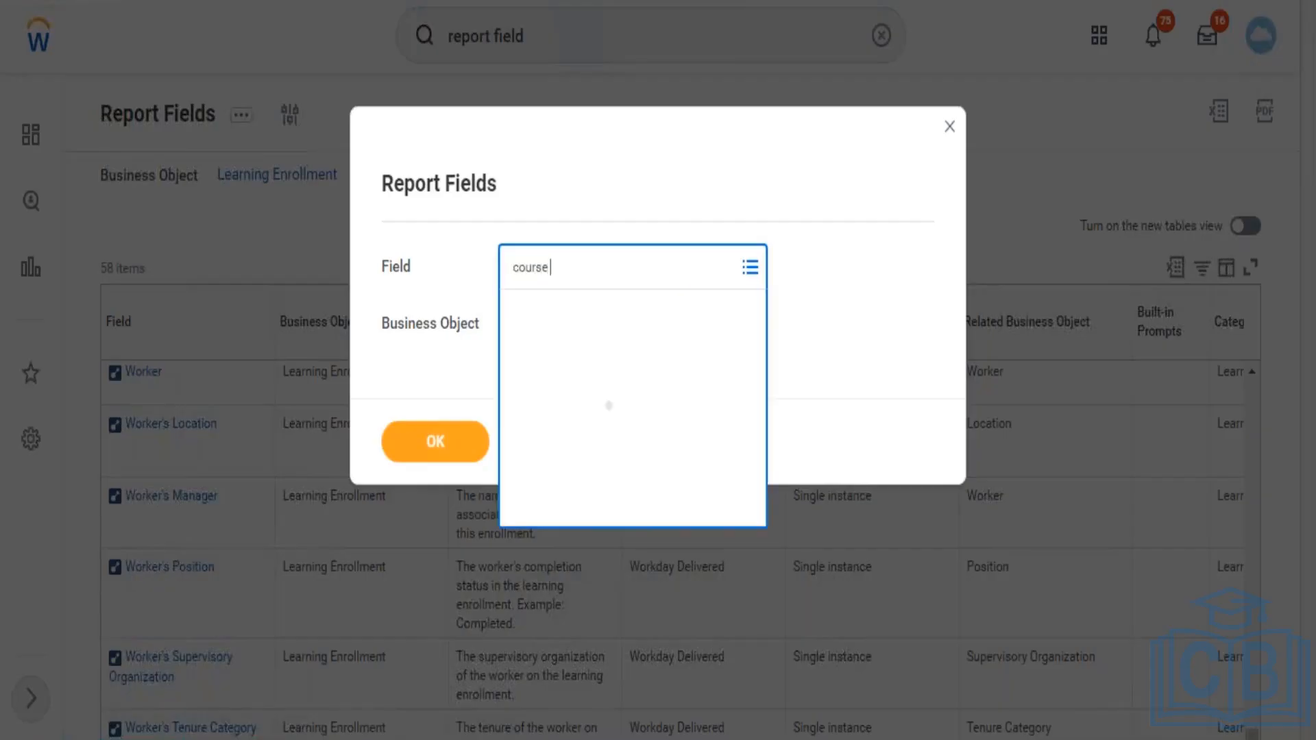
{"action": "type", "text": " dura"}
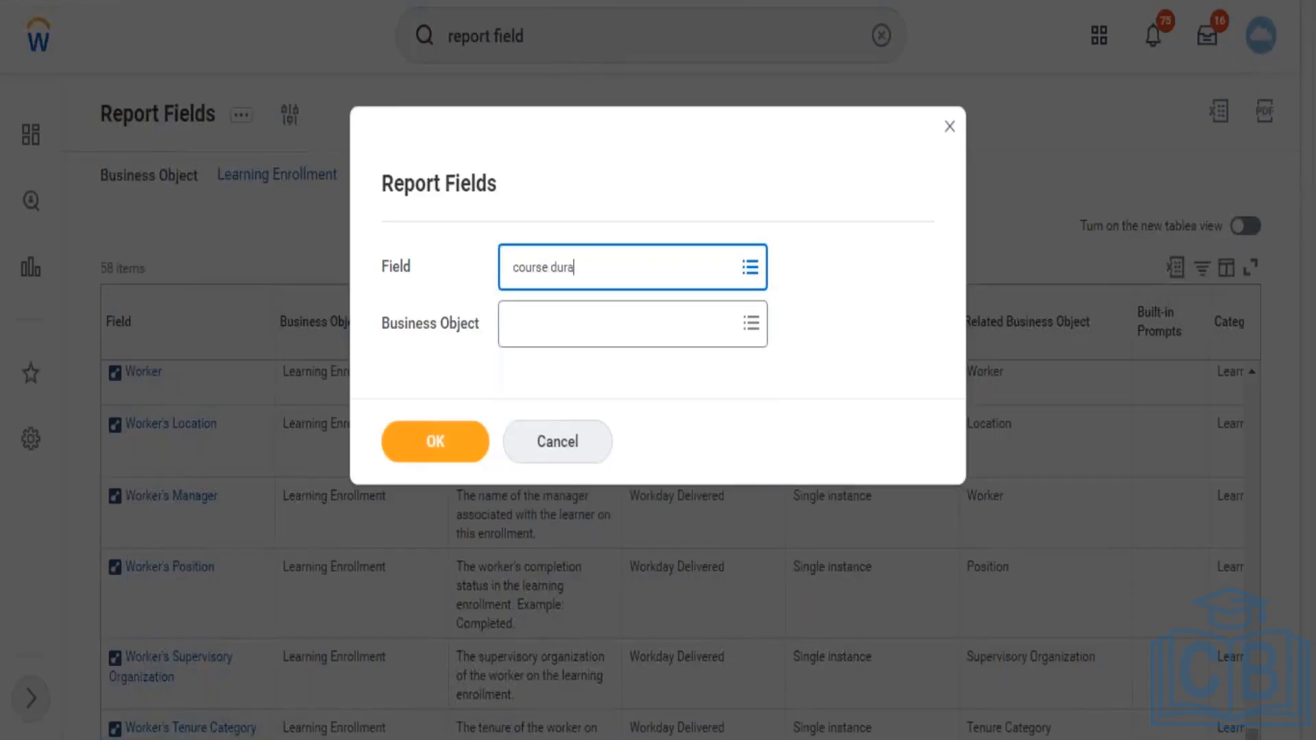
{"action": "type", "text": "tion"}
{"action": "key", "text": "Return"}
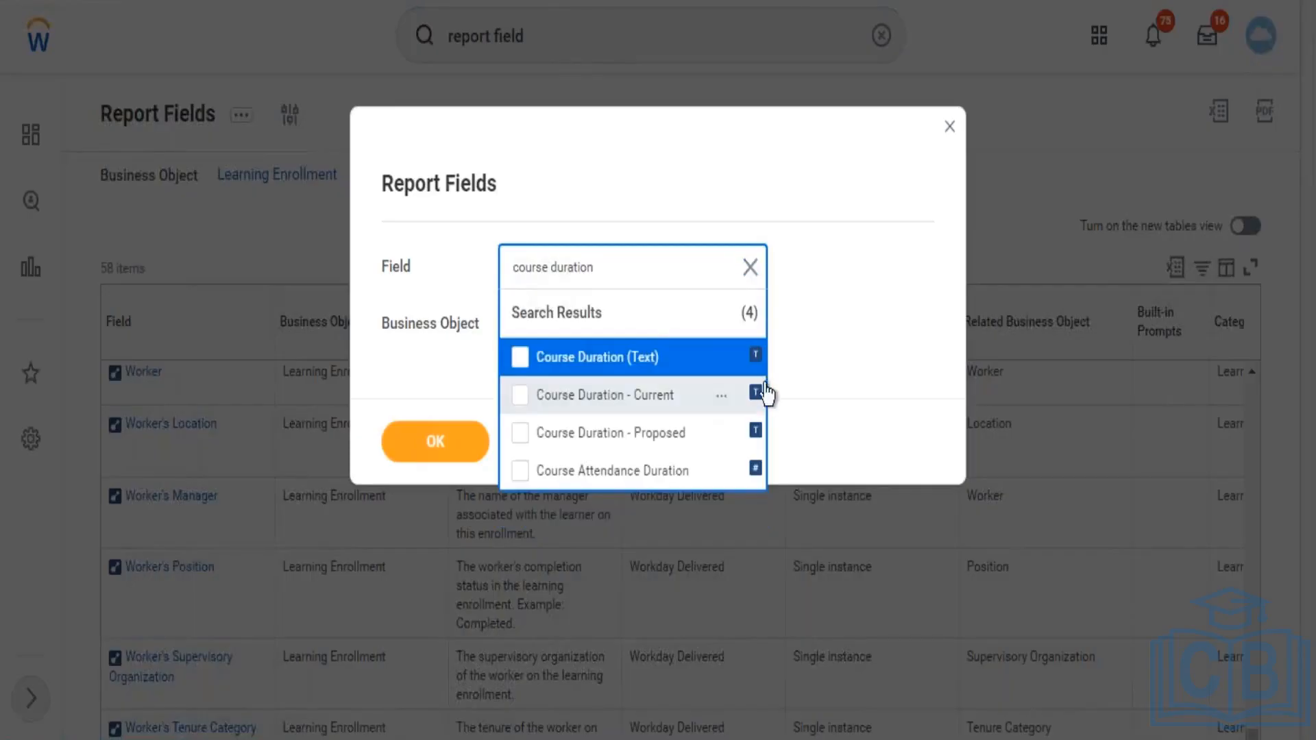
- Check the details of the fields Course Duration (Text), Course Duration - Current, Course Duration - Proposed and Course Attendance Duration
{"action": "left_click", "coordinate": [724, 358]}
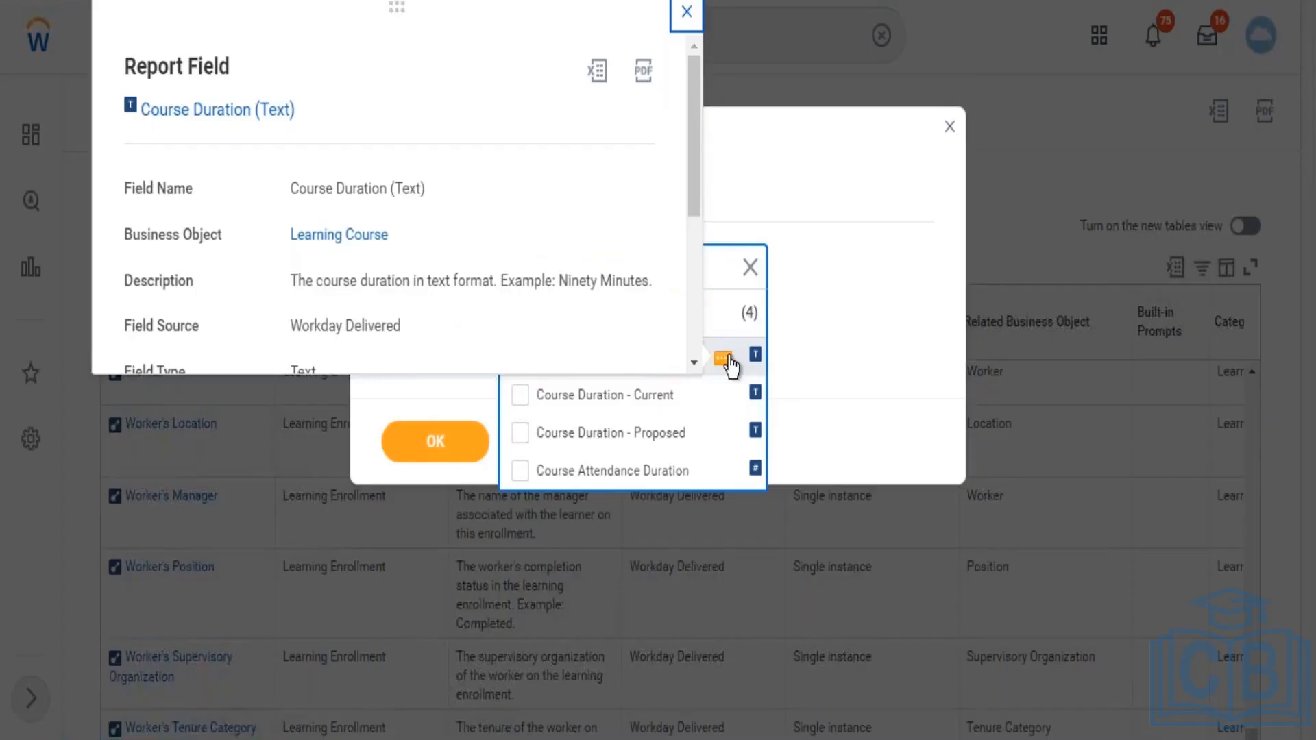
{"action": "mouse_move", "coordinate": [728, 401]}
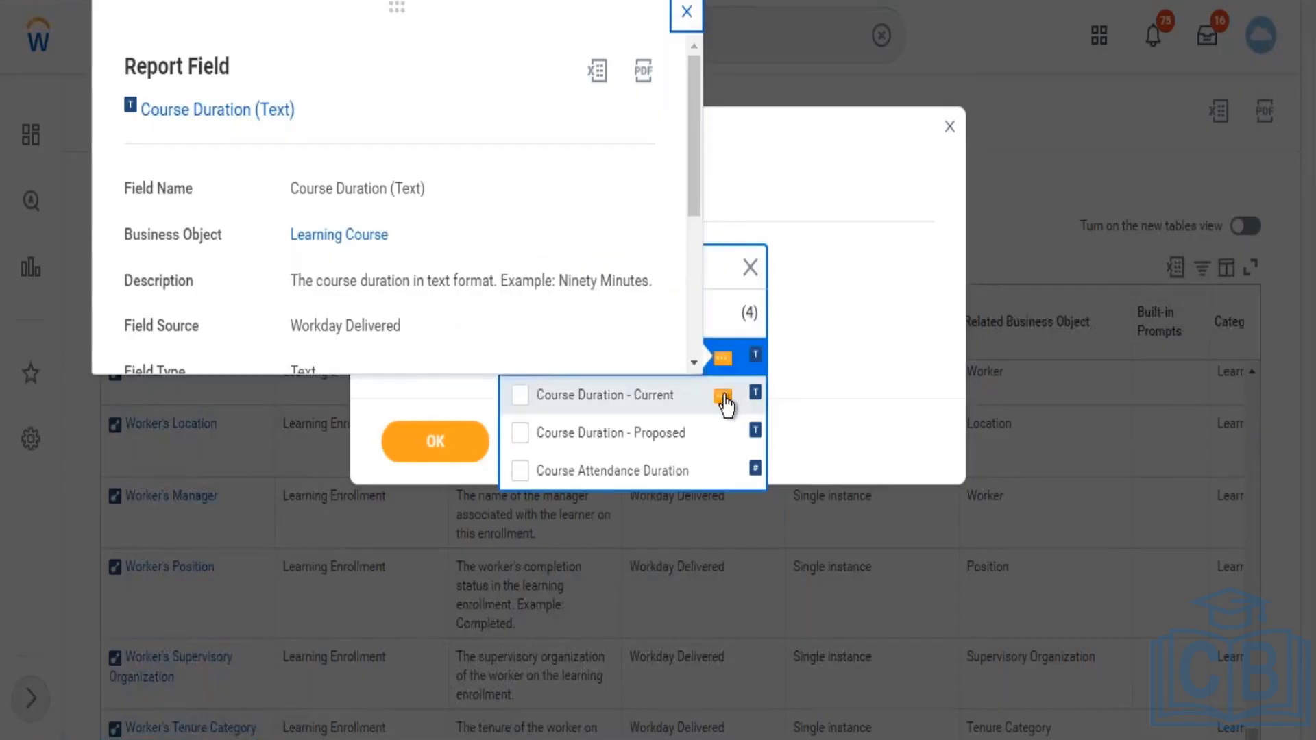
{"action": "left_click", "coordinate": [724, 398]}
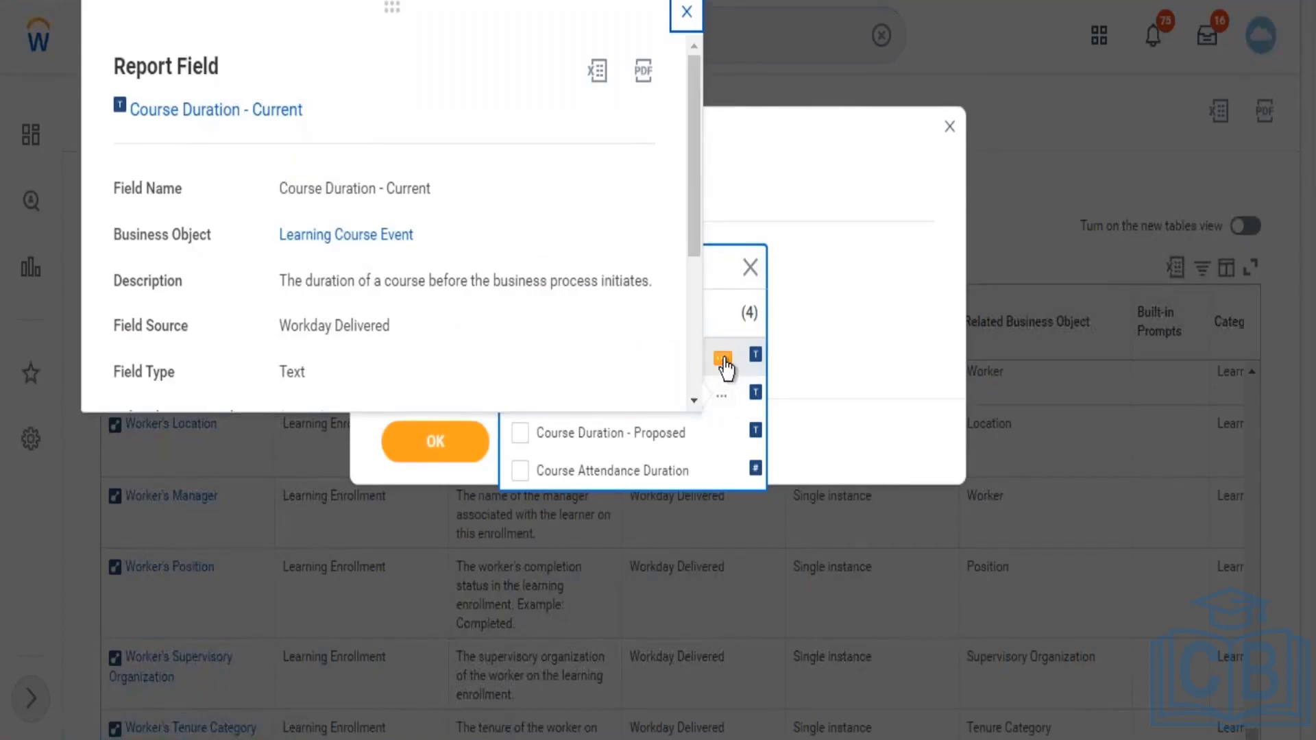
{"action": "left_click", "coordinate": [724, 361]}
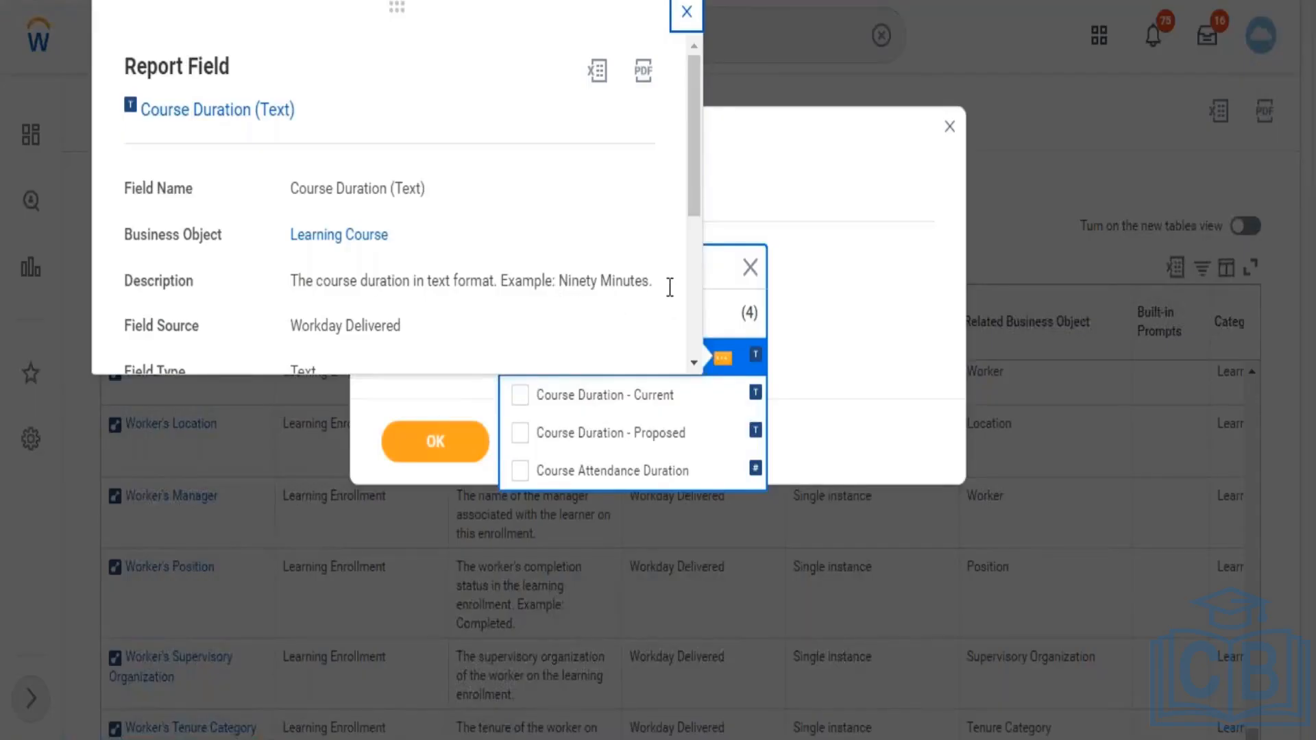
{"action": "mouse_move", "coordinate": [728, 436]}
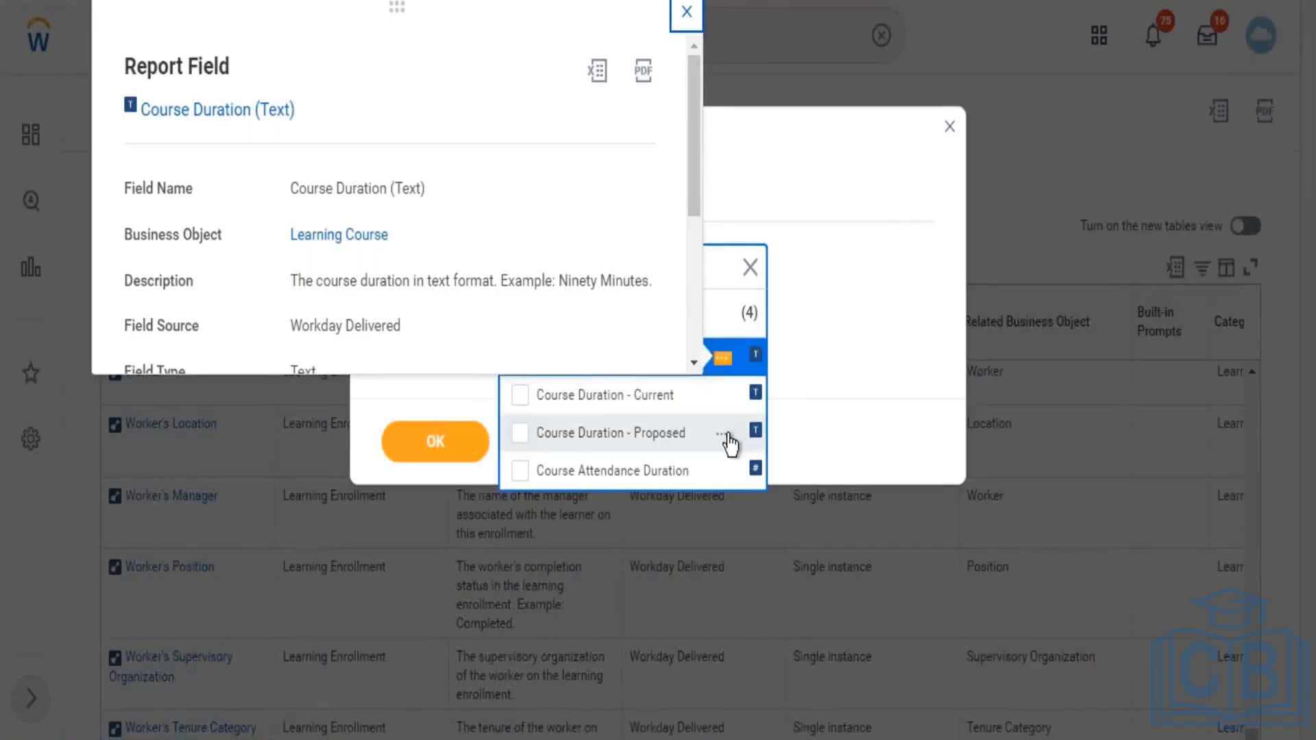
{"action": "left_click", "coordinate": [725, 435]}
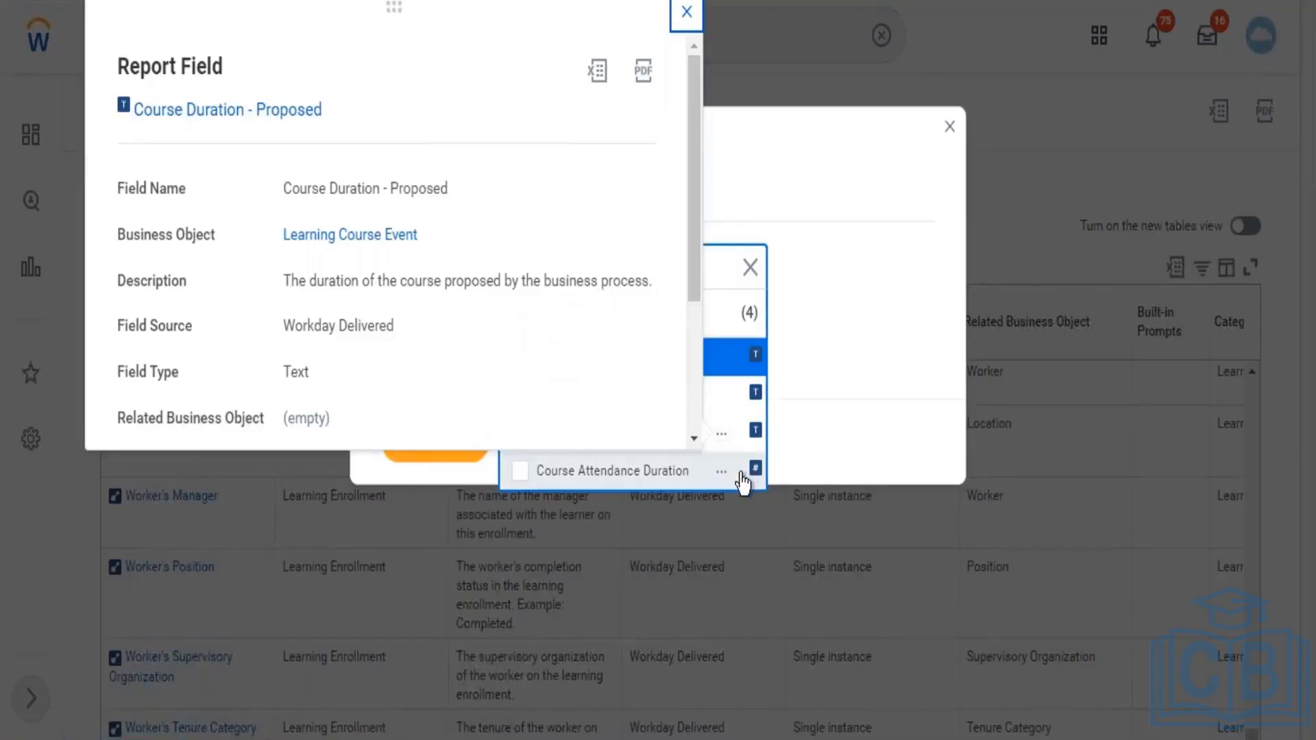
{"action": "left_click", "coordinate": [726, 472]}
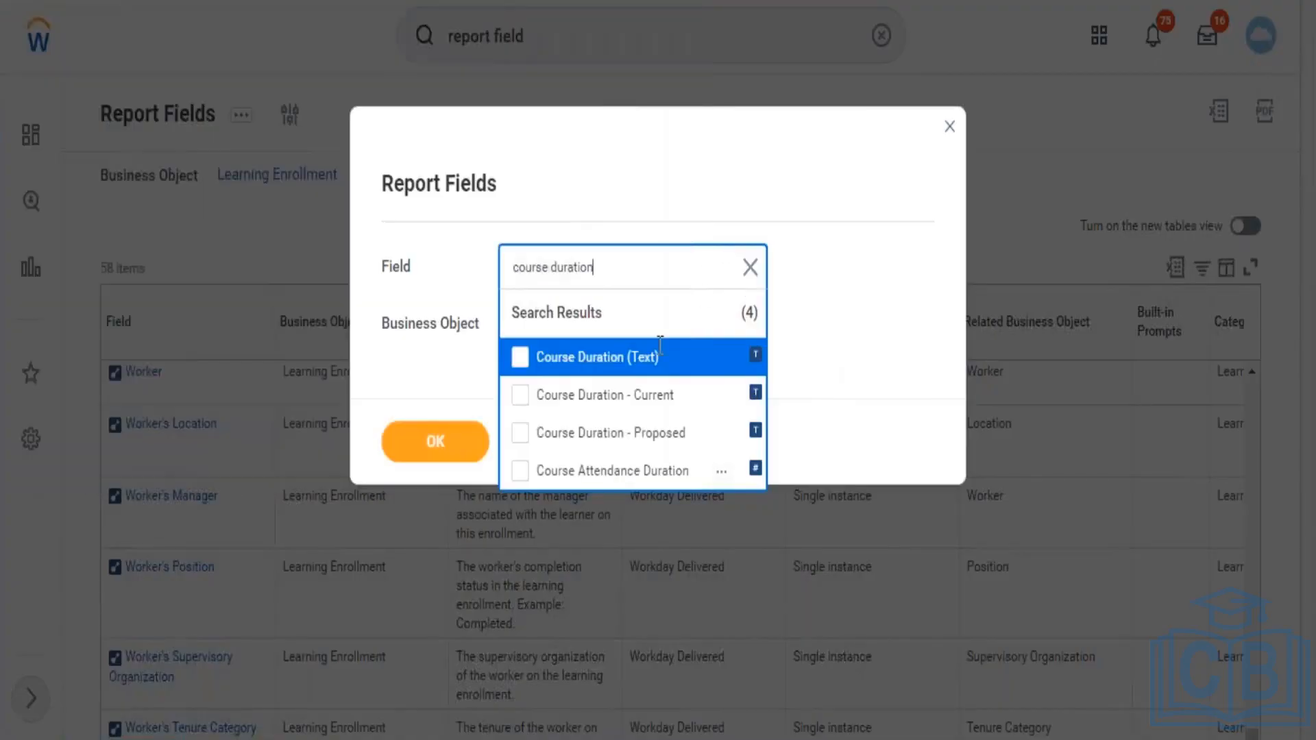
- Run the Report Fields report for the fields Course Duration (Text) and Course Attendance Duration
{"action": "left_click", "coordinate": [619, 369]}
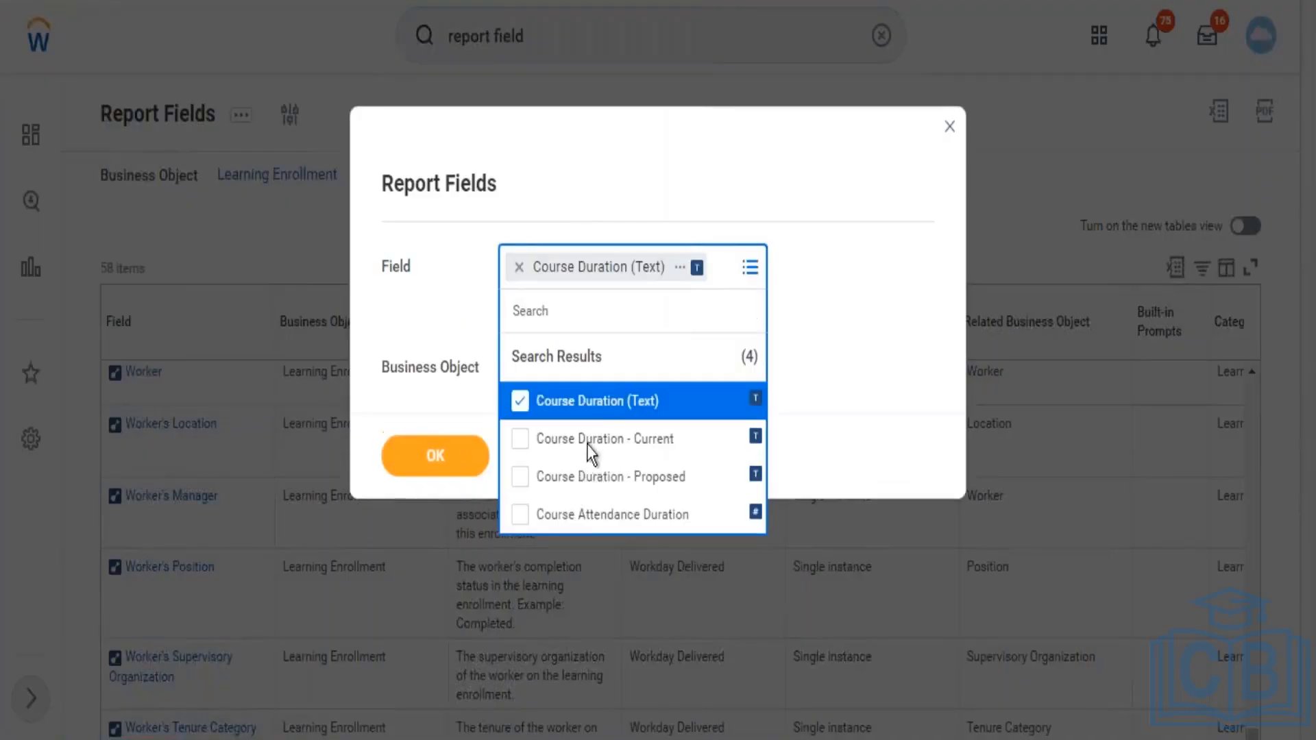
{"action": "left_click", "coordinate": [586, 515]}
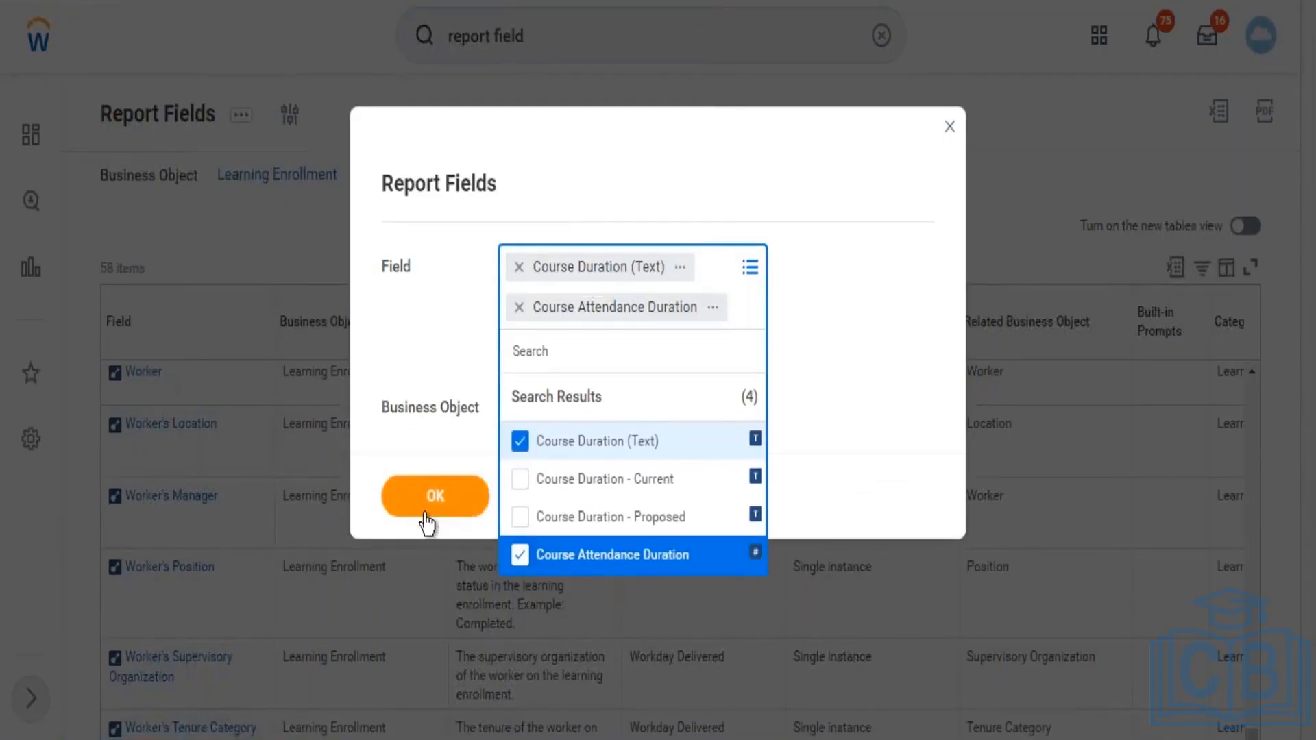
{"action": "left_click", "coordinate": [424, 504]}
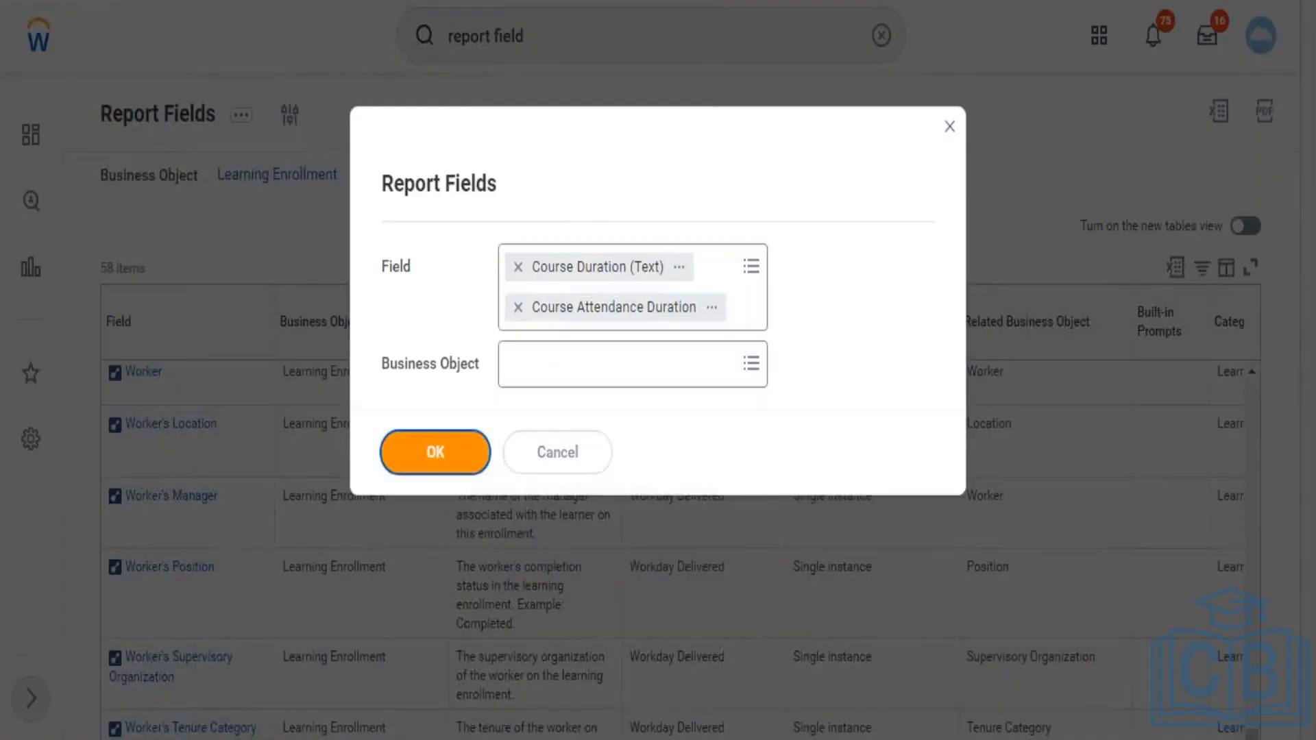
{"action": "left_click", "coordinate": [435, 451]}
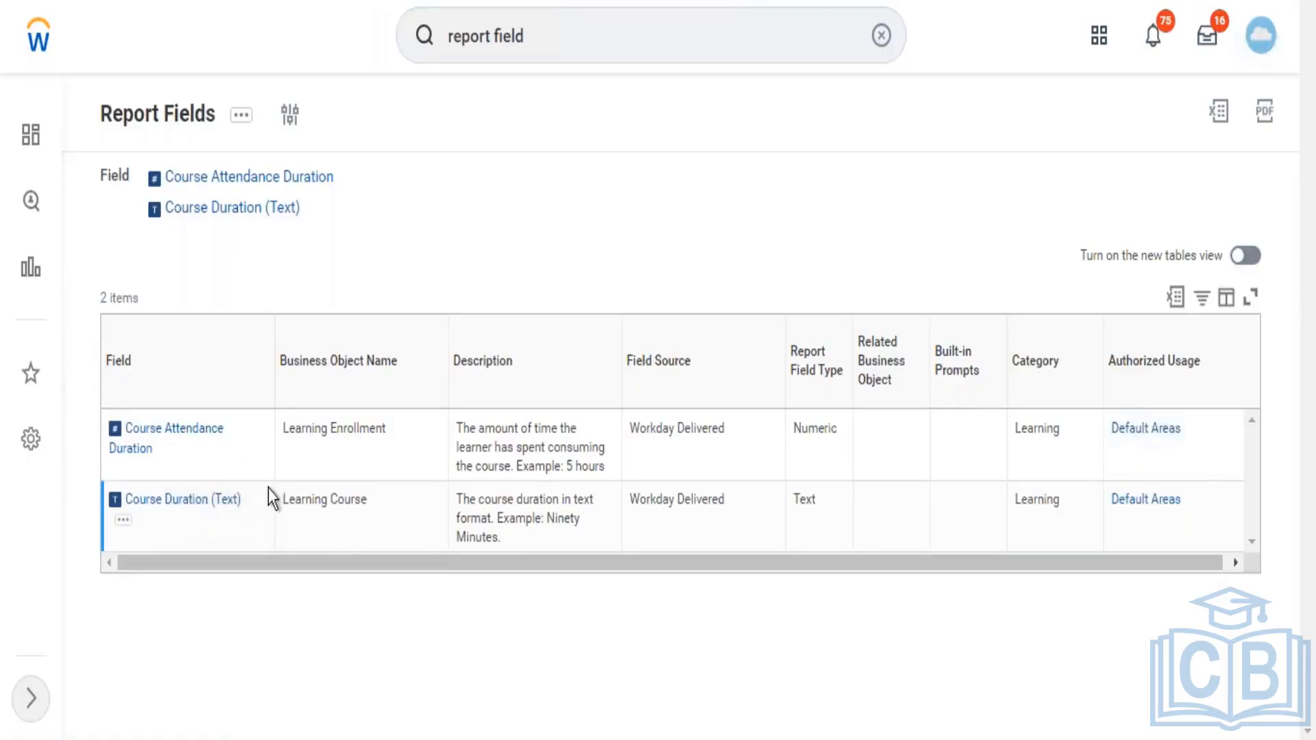
- Open the Learning Course business object from the details of the Course Duration (Text) field
{"action": "left_click", "coordinate": [121, 527]}
{"action": "mouse_move", "coordinate": [206, 372]}
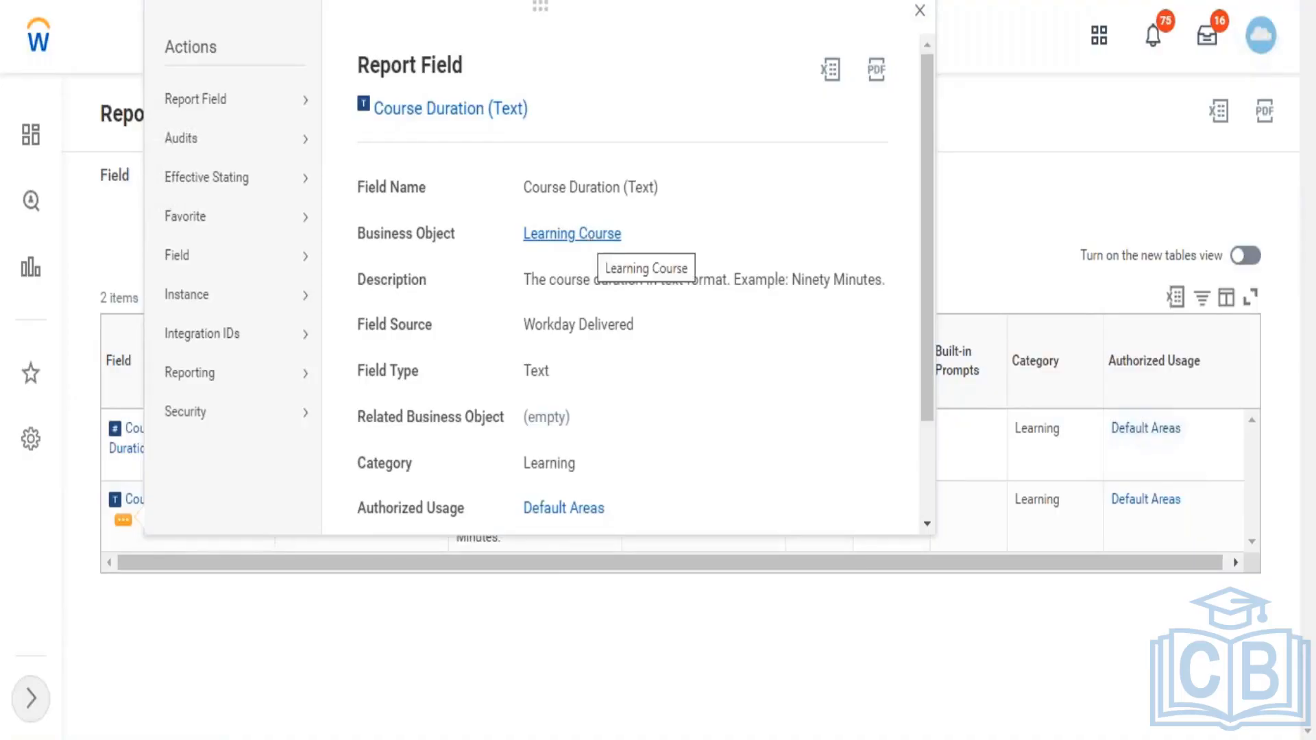
{"action": "left_click", "coordinate": [588, 238]}
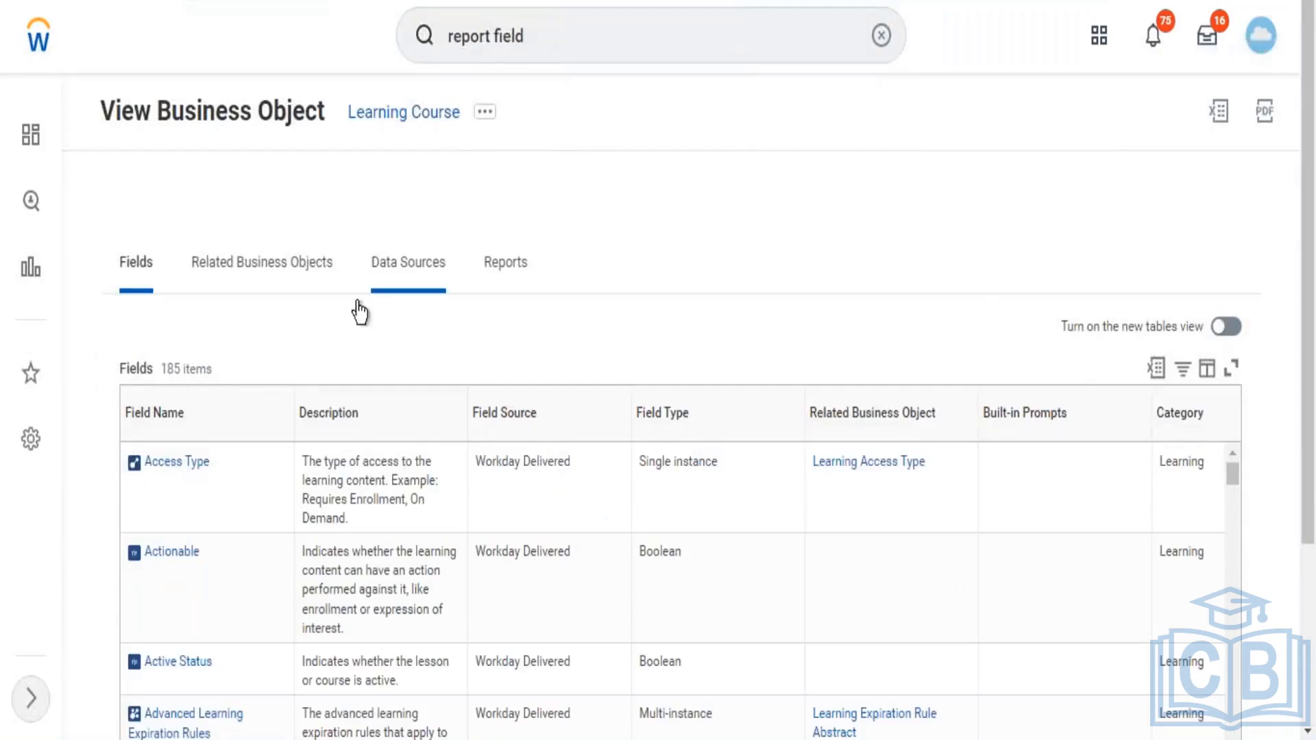
- Examine the related business objects that Learning Course links to and those that link to it
{"action": "left_click", "coordinate": [286, 298]}
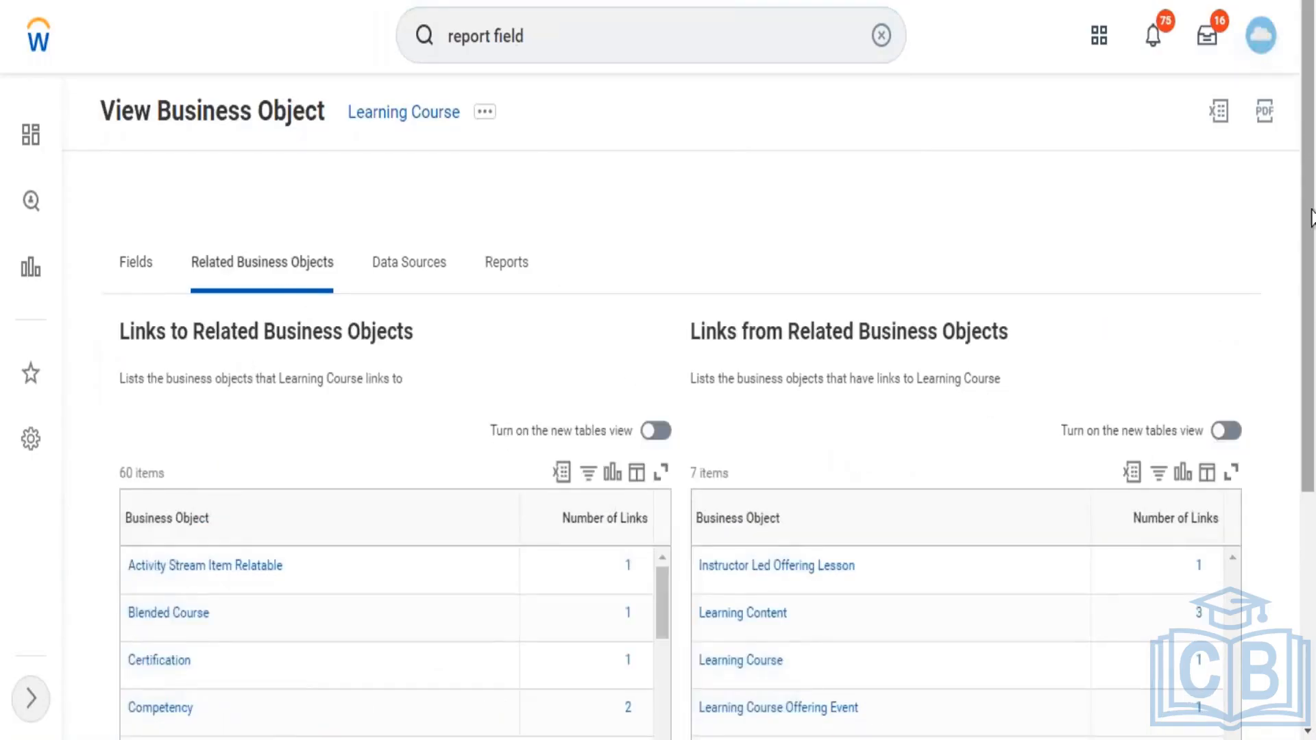
{"action": "scroll", "coordinate": [1312, 314], "scroll_direction": "down", "scroll_amount": 2}
{"action": "scroll", "coordinate": [1312, 314], "scroll_direction": "down", "scroll_amount": 3}
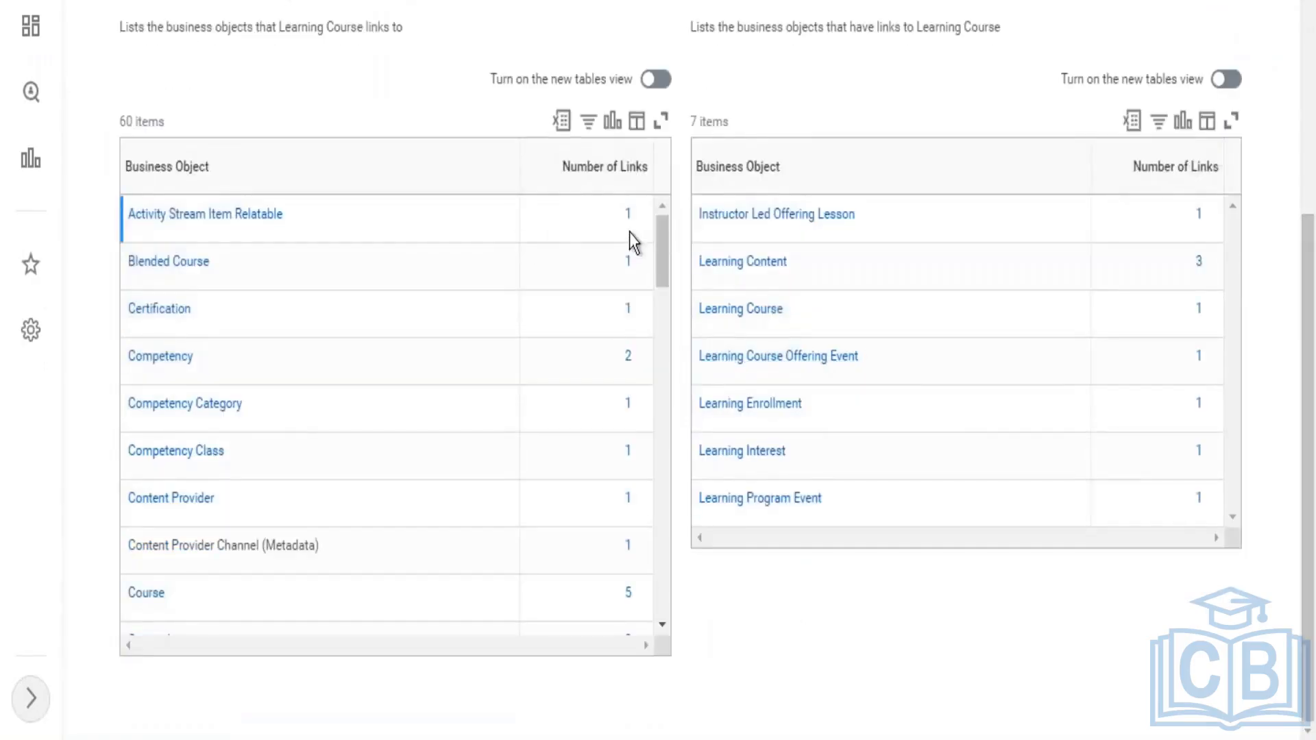
{"action": "left_click_drag", "start_coordinate": [660, 238], "coordinate": [660, 394]}
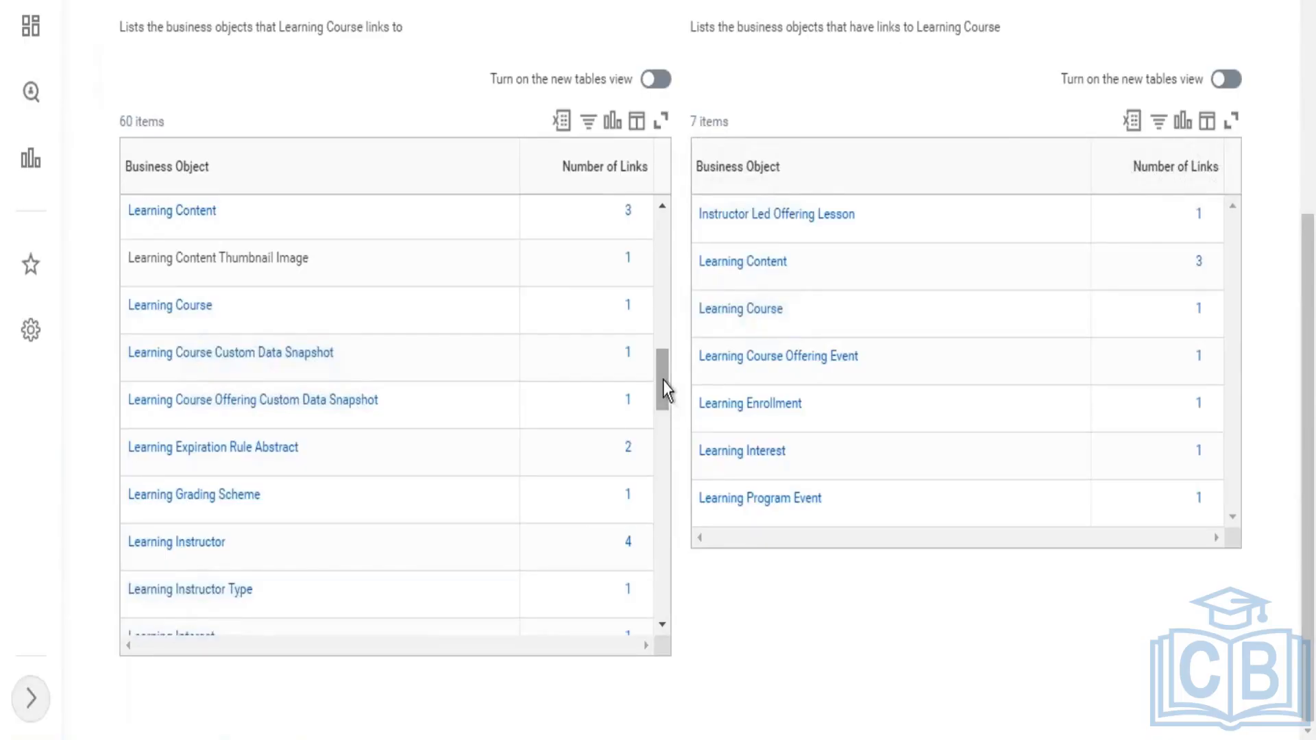
{"action": "left_click_drag", "start_coordinate": [663, 392], "coordinate": [664, 464]}
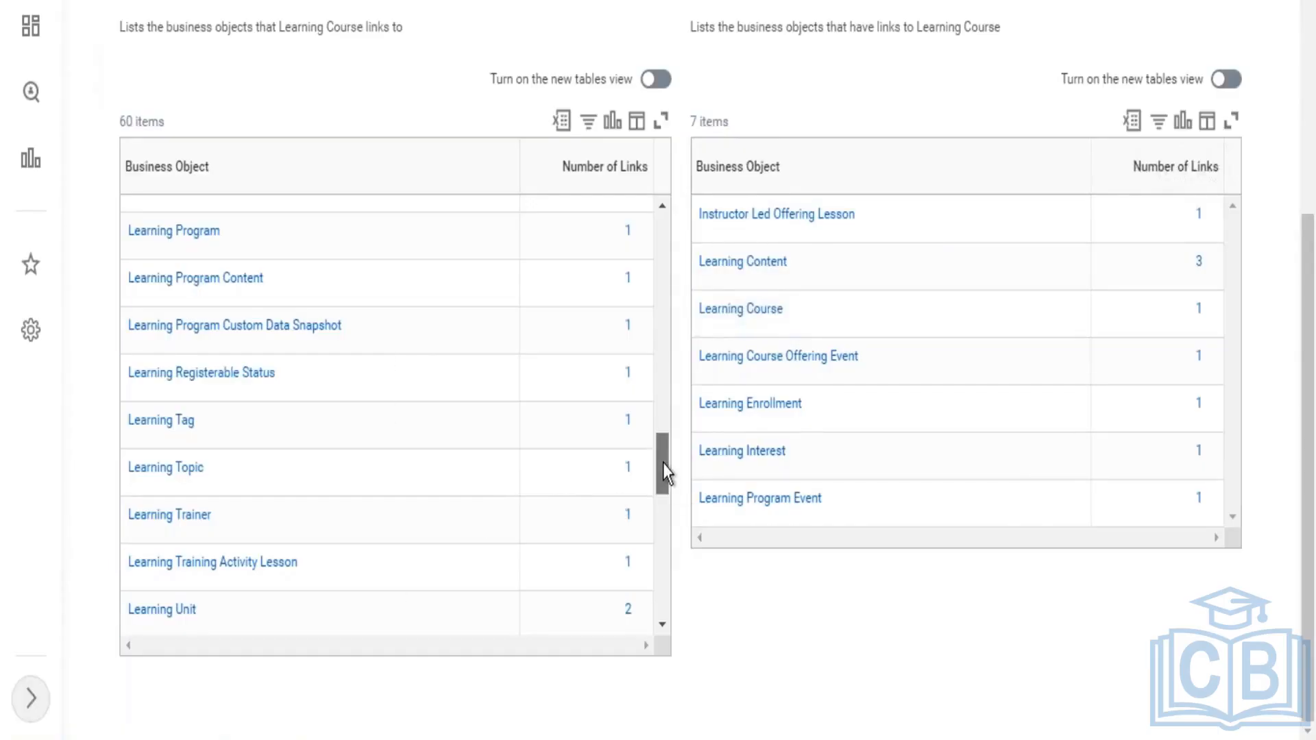
{"action": "left_click_drag", "start_coordinate": [664, 464], "coordinate": [670, 321]}
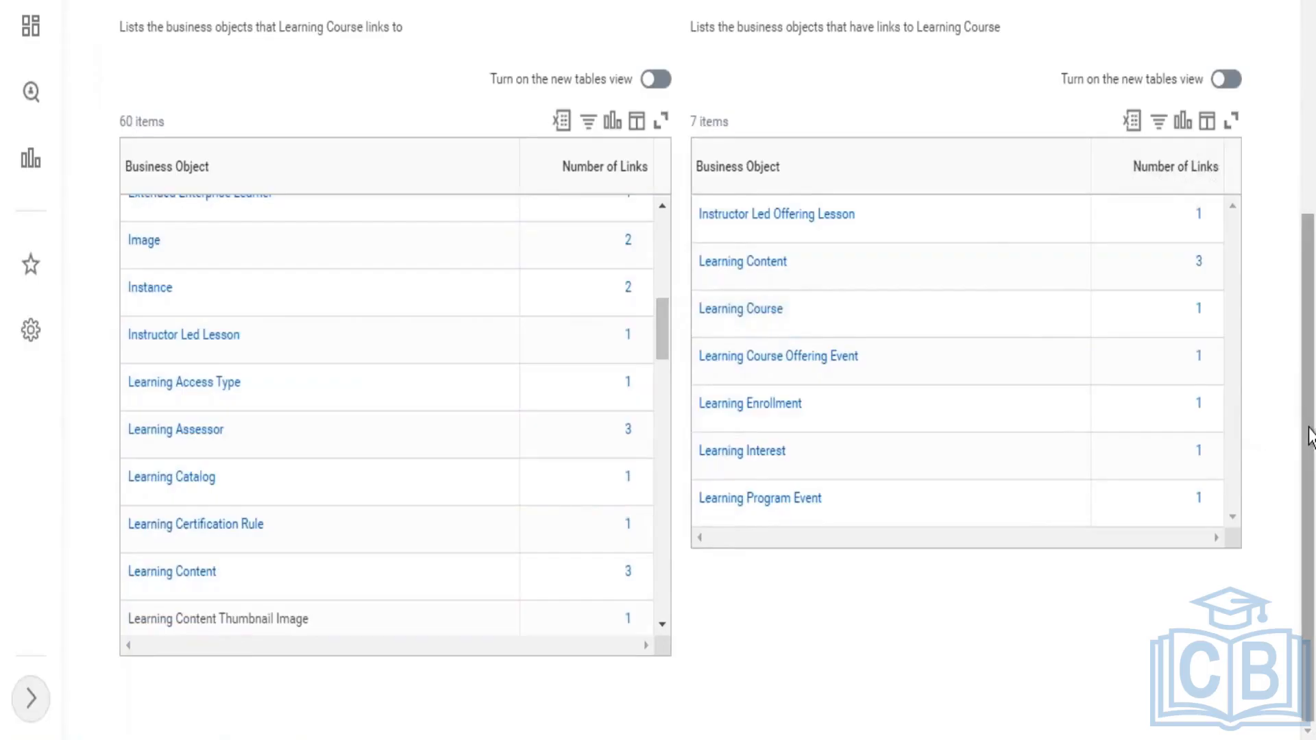
{"action": "left_click_drag", "start_coordinate": [1311, 437], "coordinate": [1311, 264]}
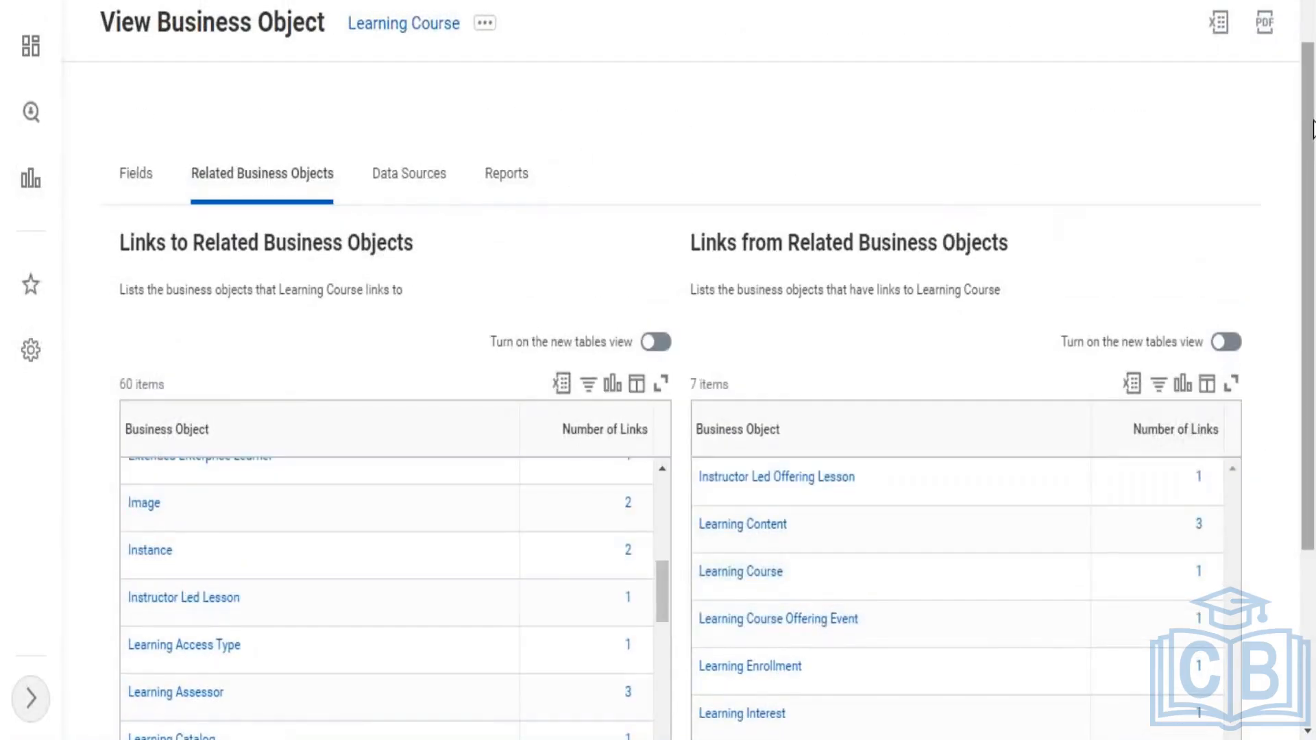
{"action": "left_click_drag", "start_coordinate": [1312, 131], "coordinate": [1284, 375]}
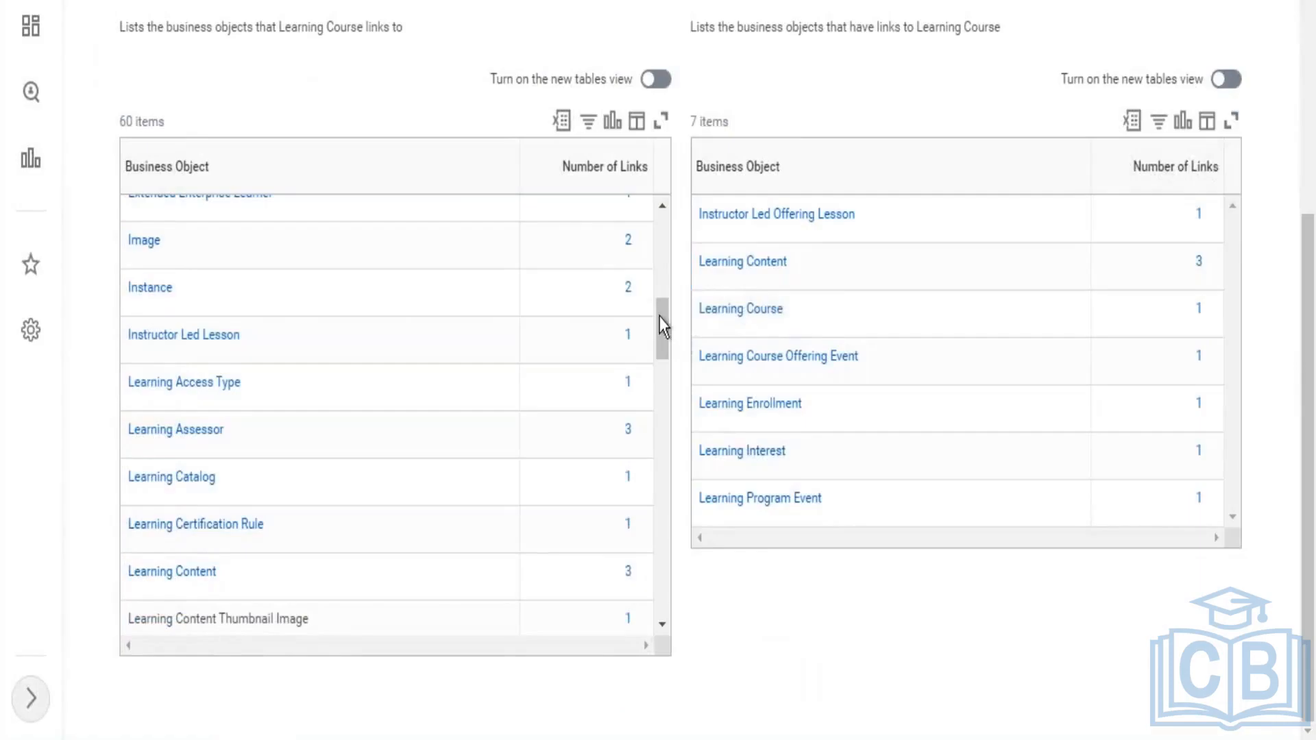
- Look through the rest of the list of business objects that Learning Course links to
{"action": "left_click_drag", "start_coordinate": [660, 318], "coordinate": [662, 396]}
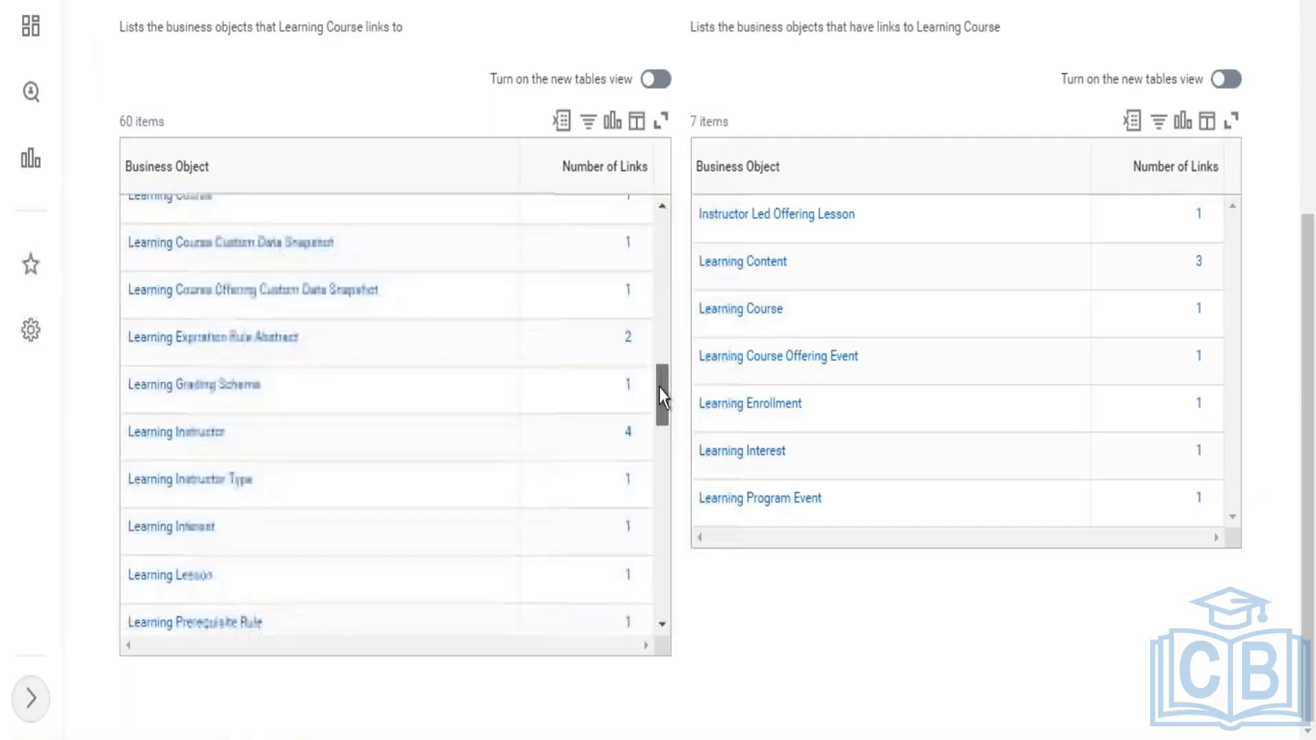
{"action": "left_click_drag", "start_coordinate": [661, 396], "coordinate": [662, 434]}
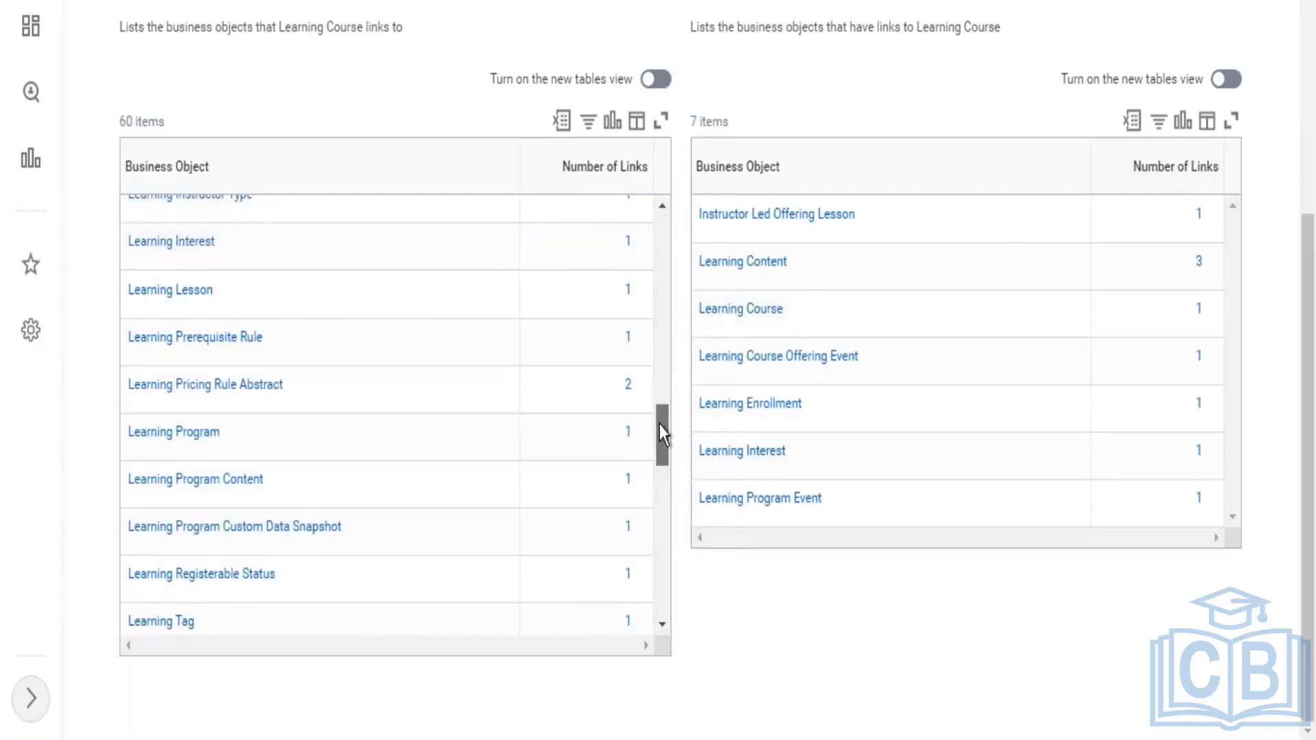
{"action": "left_click_drag", "start_coordinate": [662, 434], "coordinate": [660, 565]}
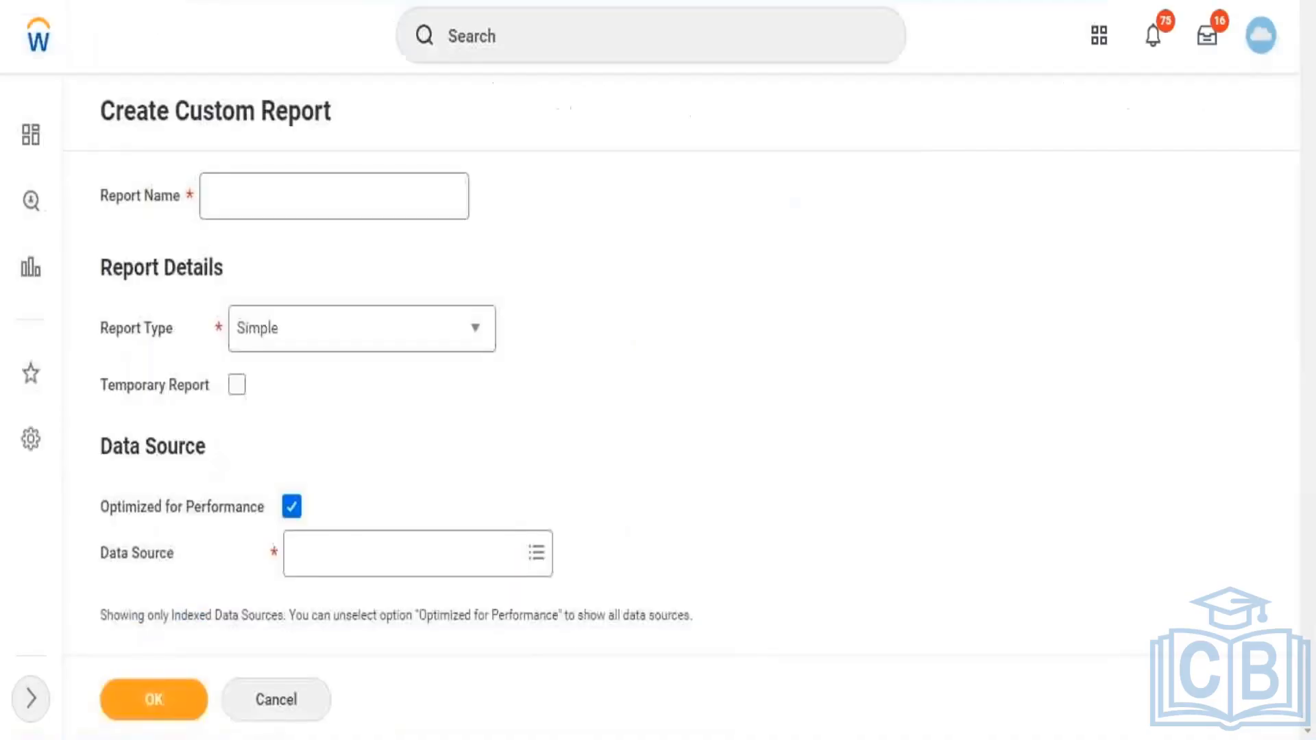
- Search for report definitions with rd:learning and open Test - Report - Learning
{"action": "left_click", "coordinate": [566, 37]}
{"action": "type", "text": "rd"}
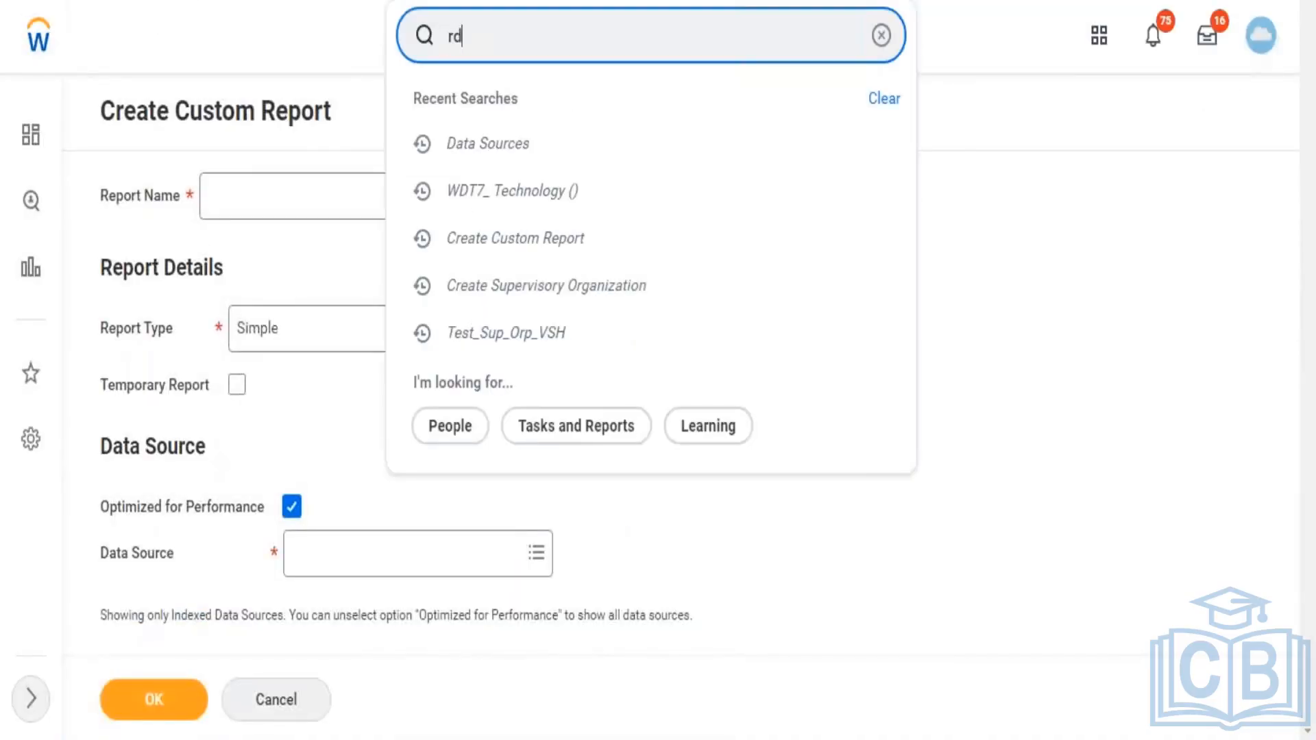
{"action": "type", "text": ":lea"}
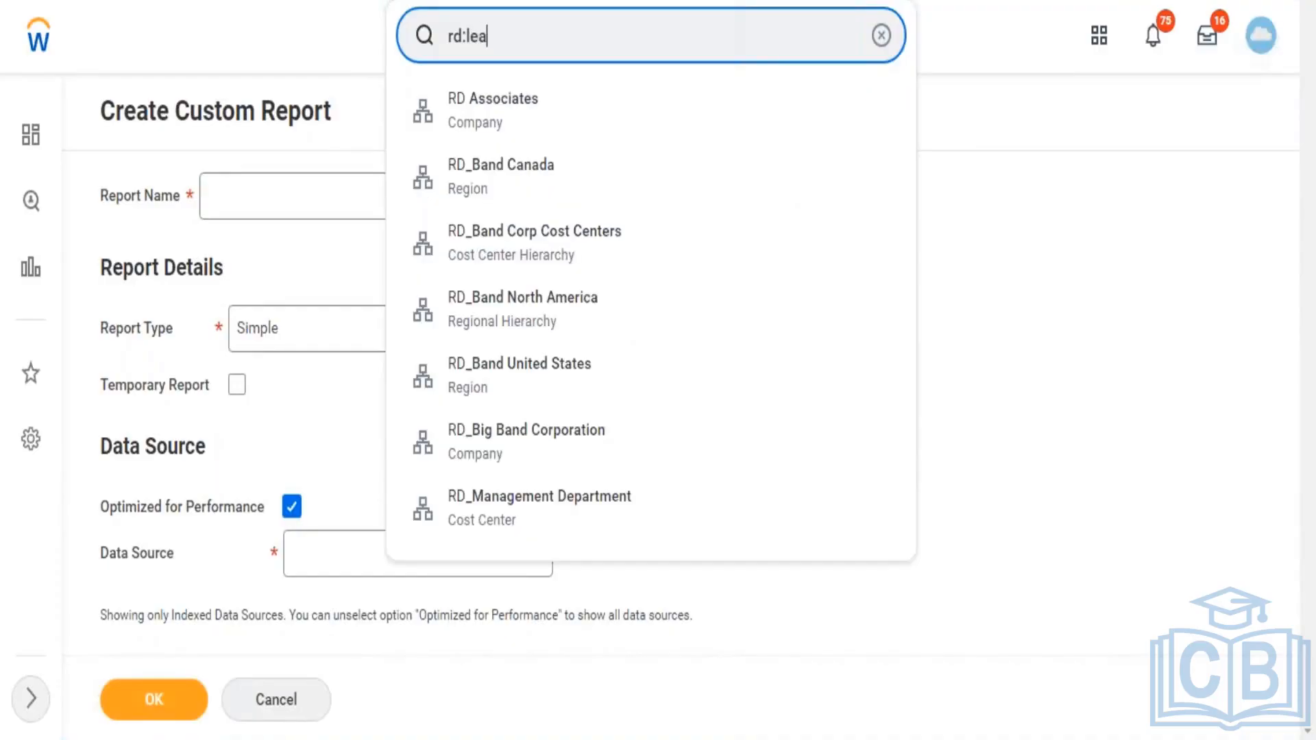
{"action": "type", "text": "rning"}
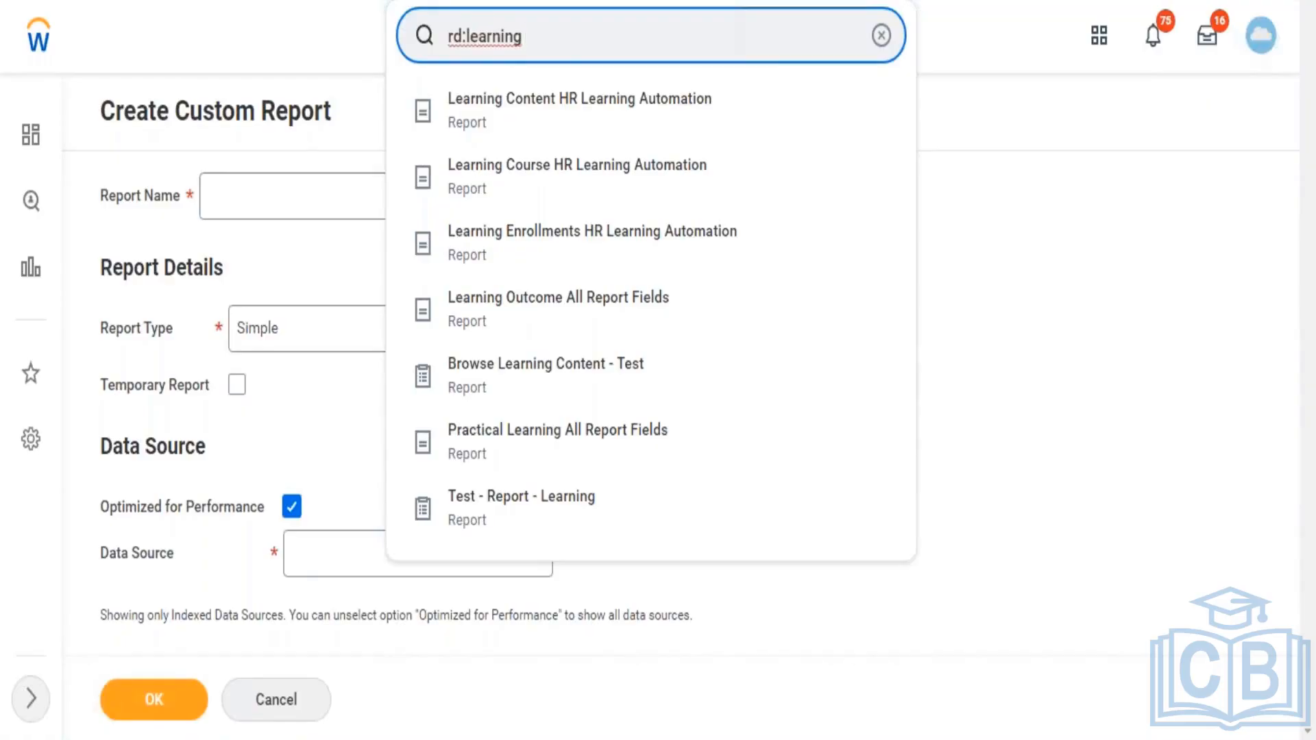
{"action": "left_click", "coordinate": [514, 523]}
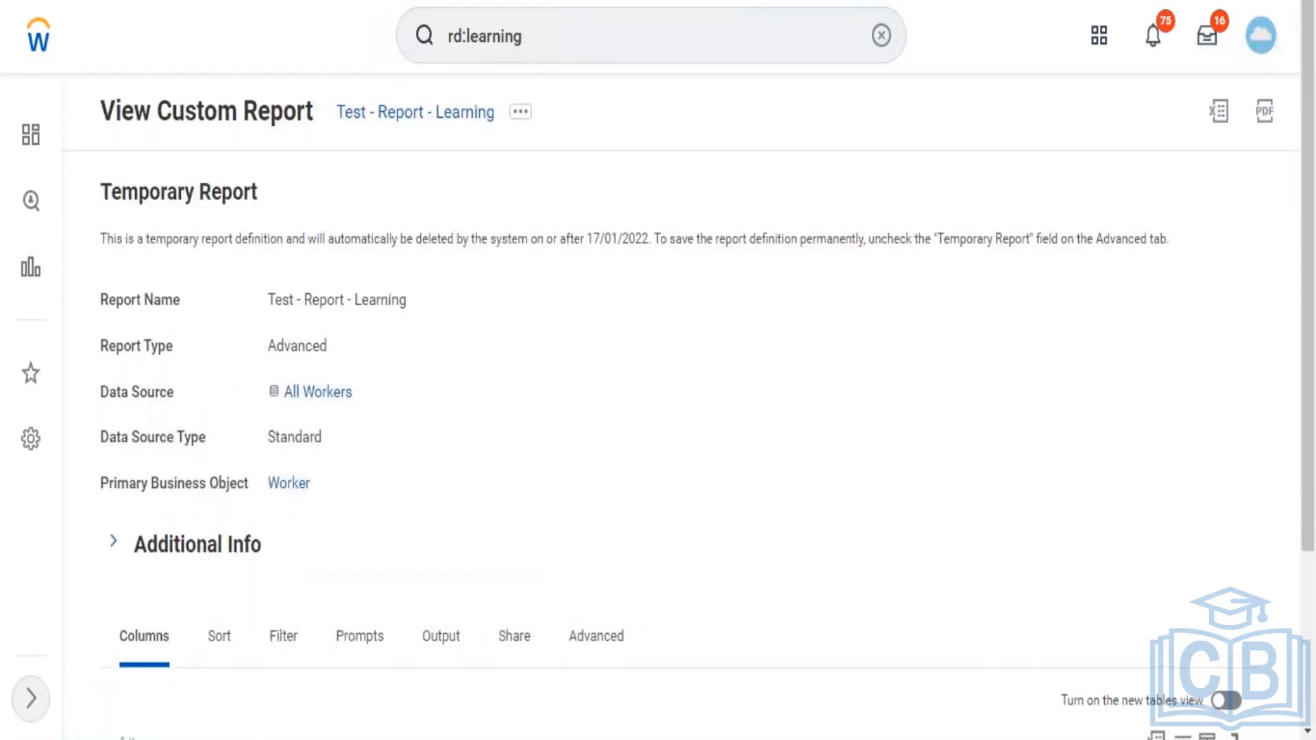
- Check the sharing options of the Test - Report - Learning report definition
{"action": "left_click", "coordinate": [519, 630]}
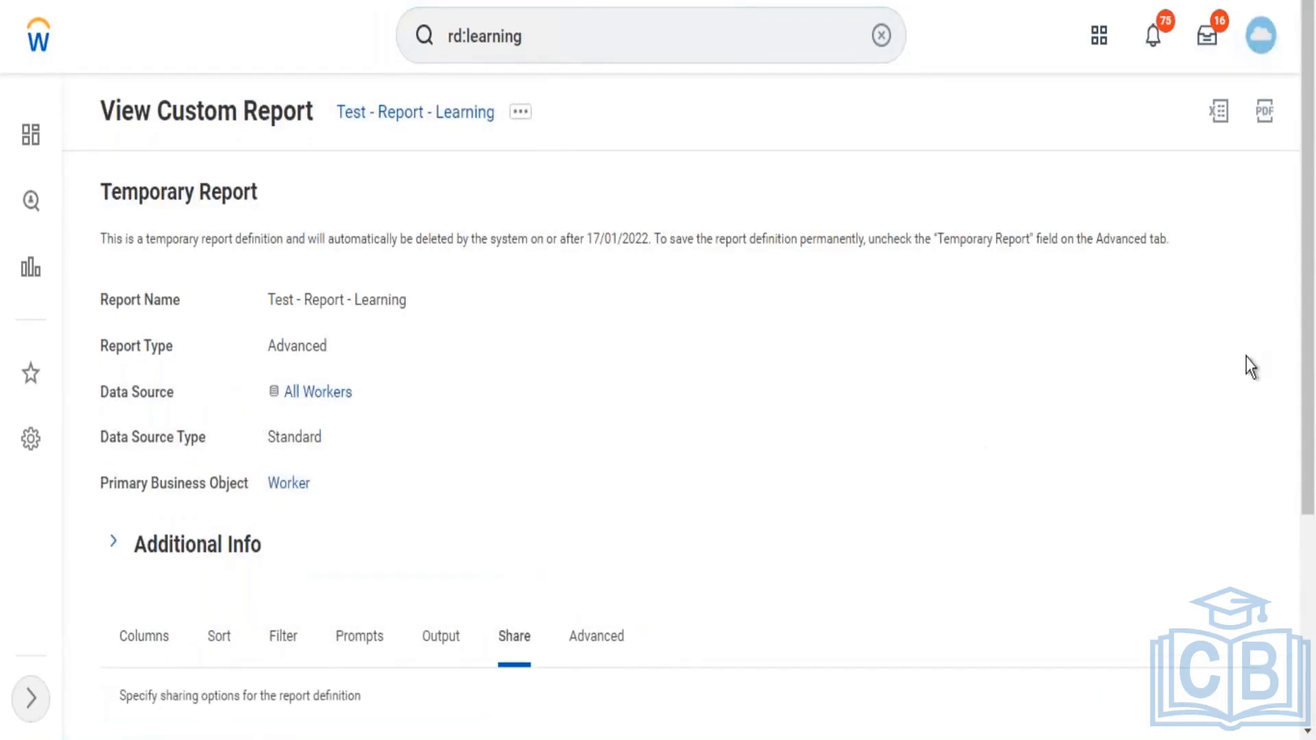
{"action": "left_click_drag", "start_coordinate": [1308, 237], "coordinate": [1298, 394]}
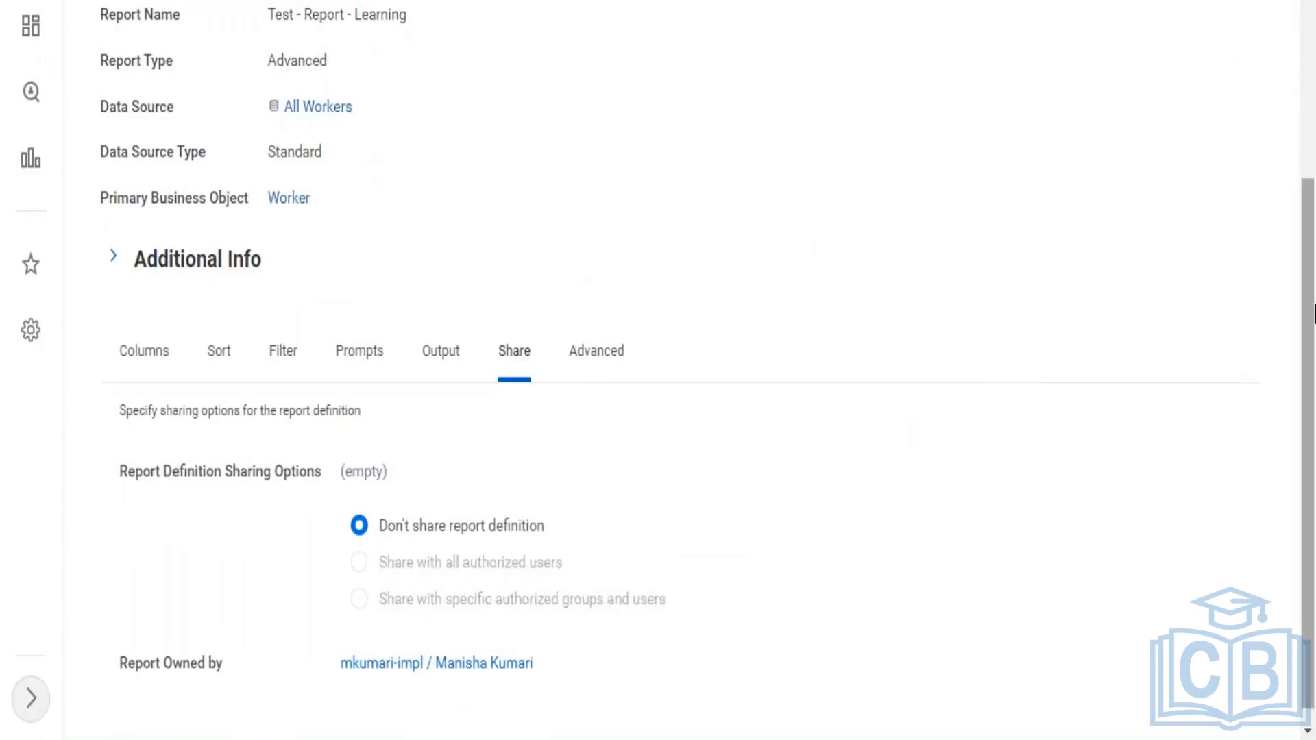
{"action": "left_click_drag", "start_coordinate": [1309, 294], "coordinate": [1313, 120]}
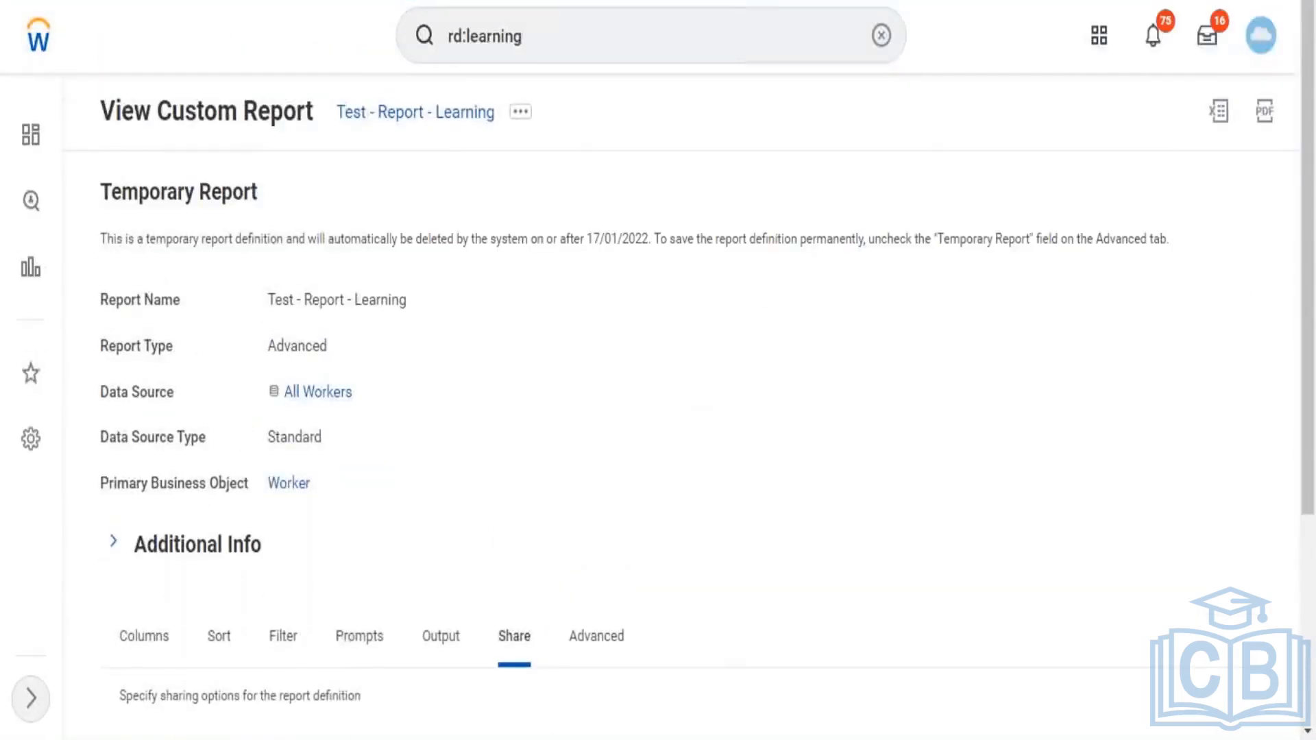
- Search for "create cust report" and open the Create Custom Report task
{"action": "left_click", "coordinate": [782, 29]}
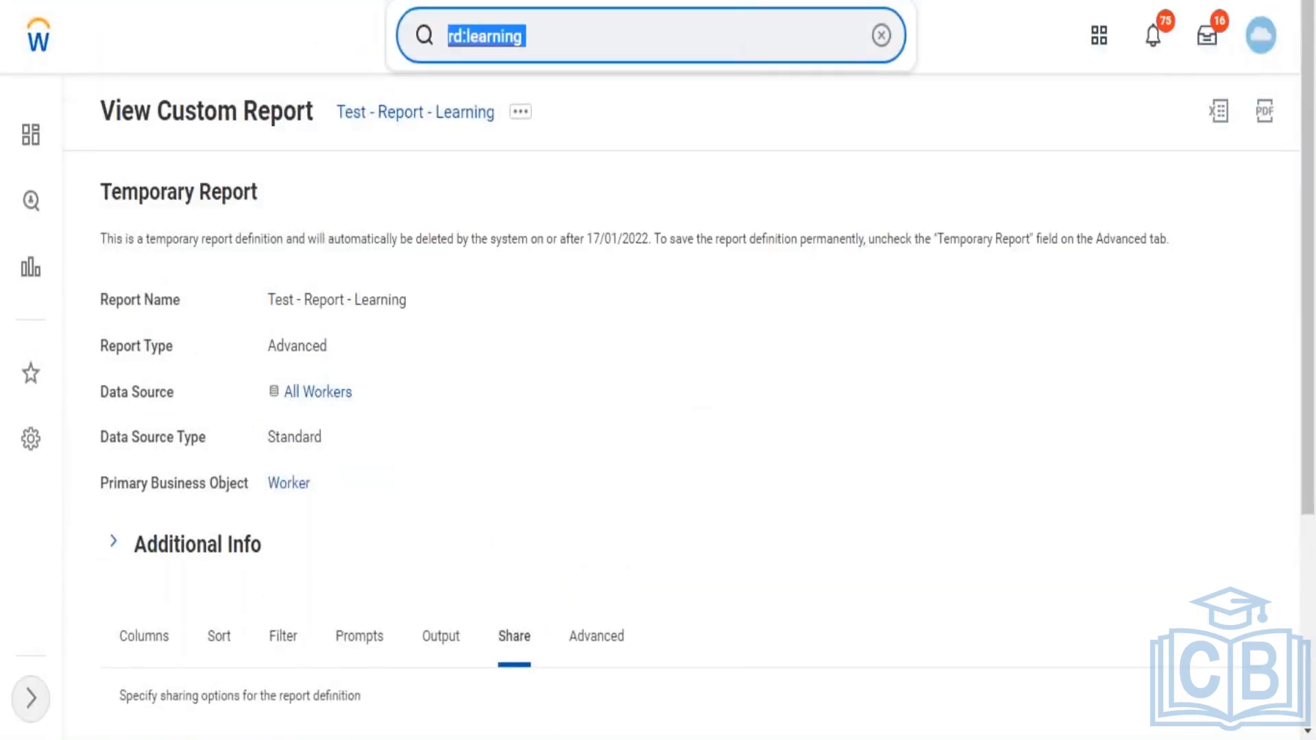
{"action": "type", "text": "create"}
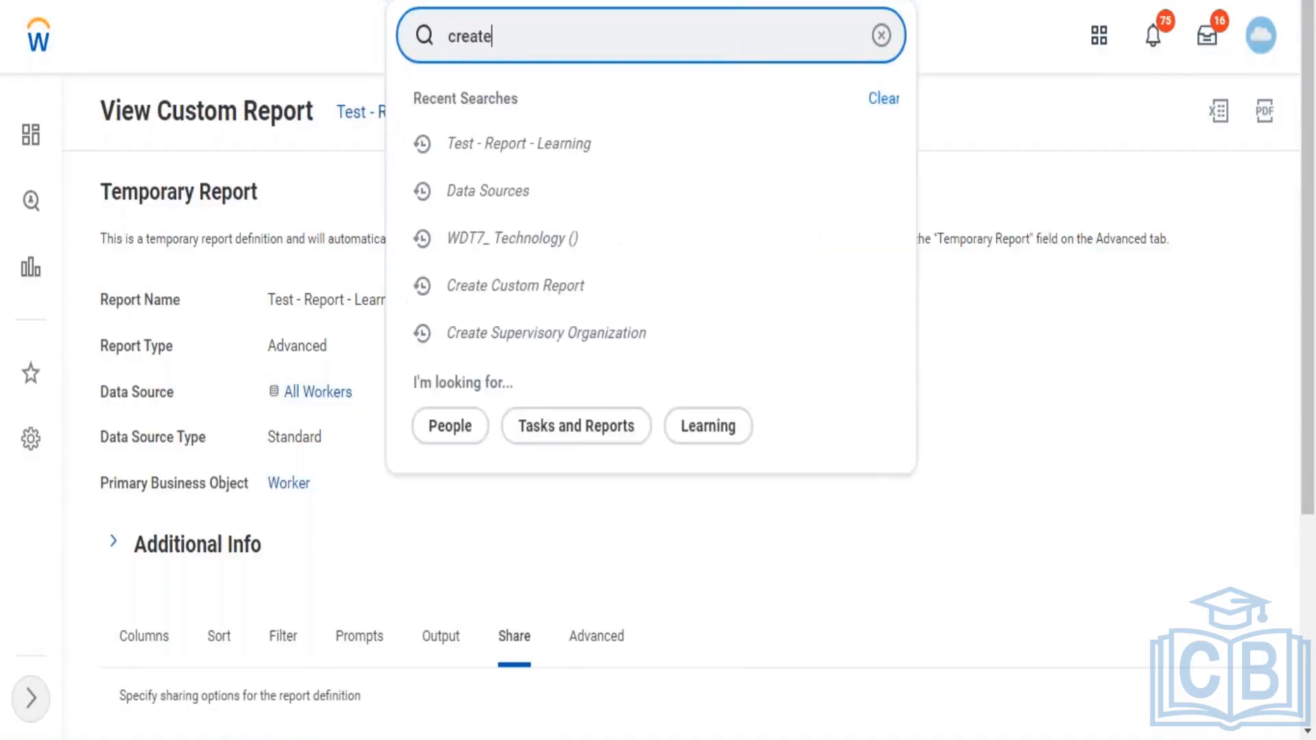
{"action": "type", "text": " cust "}
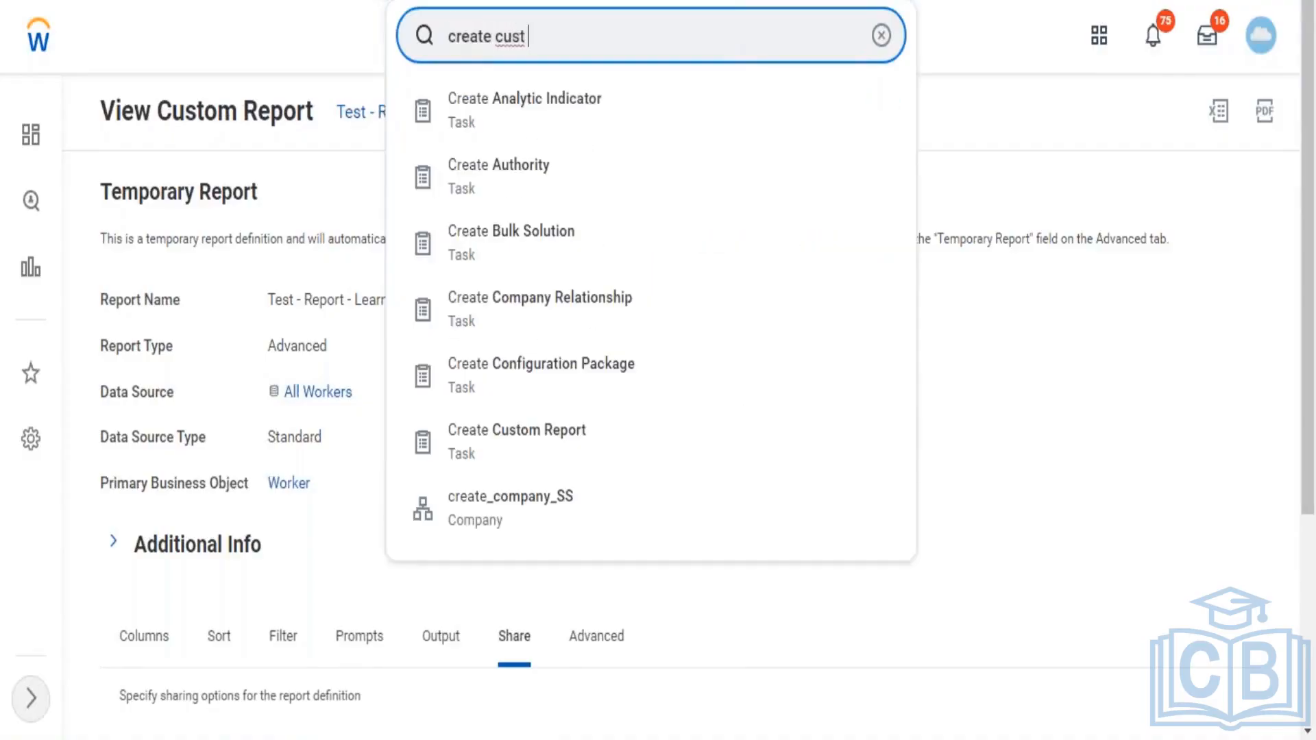
{"action": "type", "text": "report"}
{"action": "left_click", "coordinate": [586, 122]}
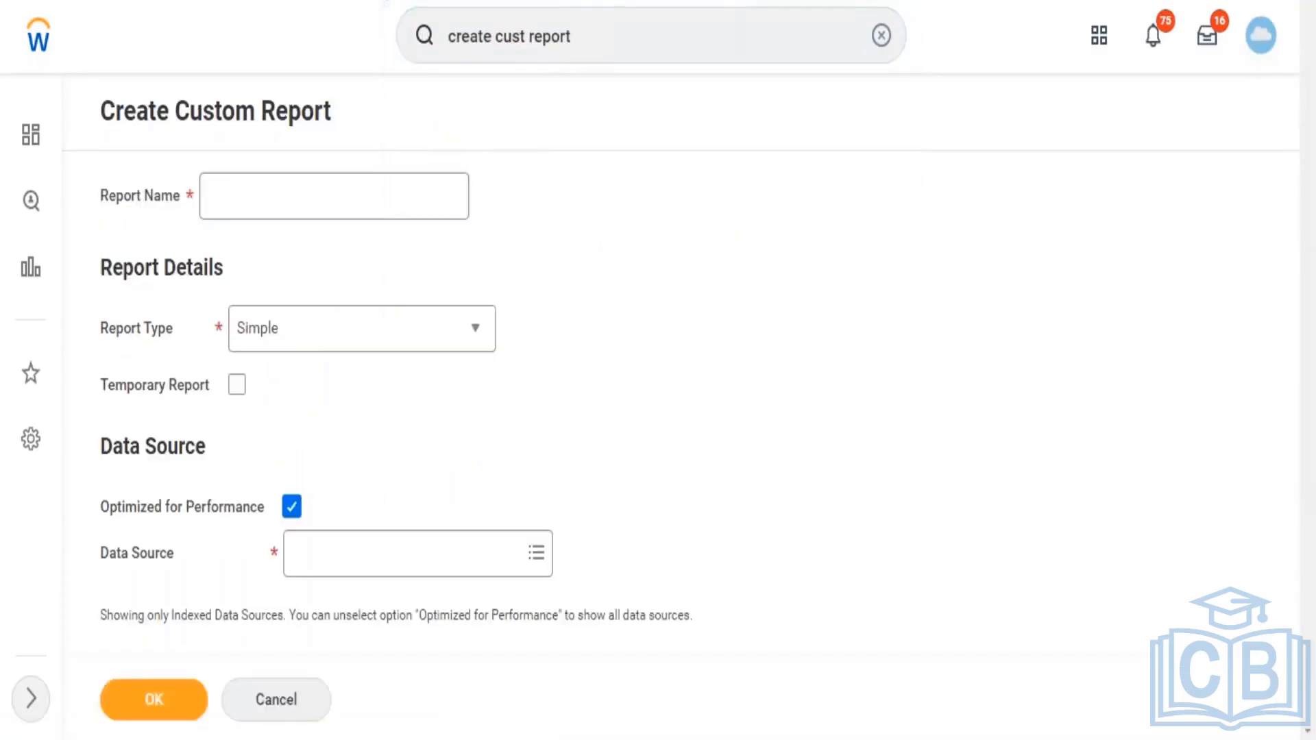
- Name the new report LMS - Learning Enrollment and set its report type to Advanced
{"action": "left_click", "coordinate": [322, 193]}
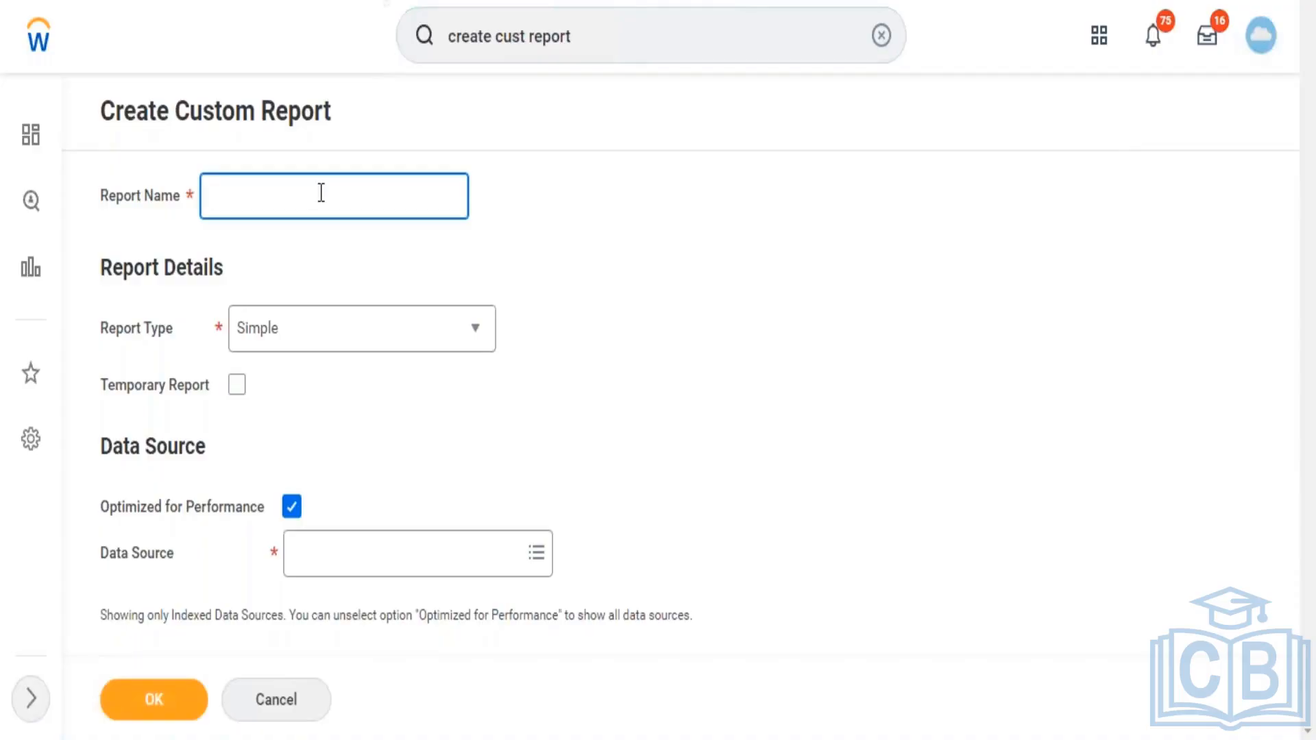
{"action": "type", "text": "LMS - Learning Enrollment"}
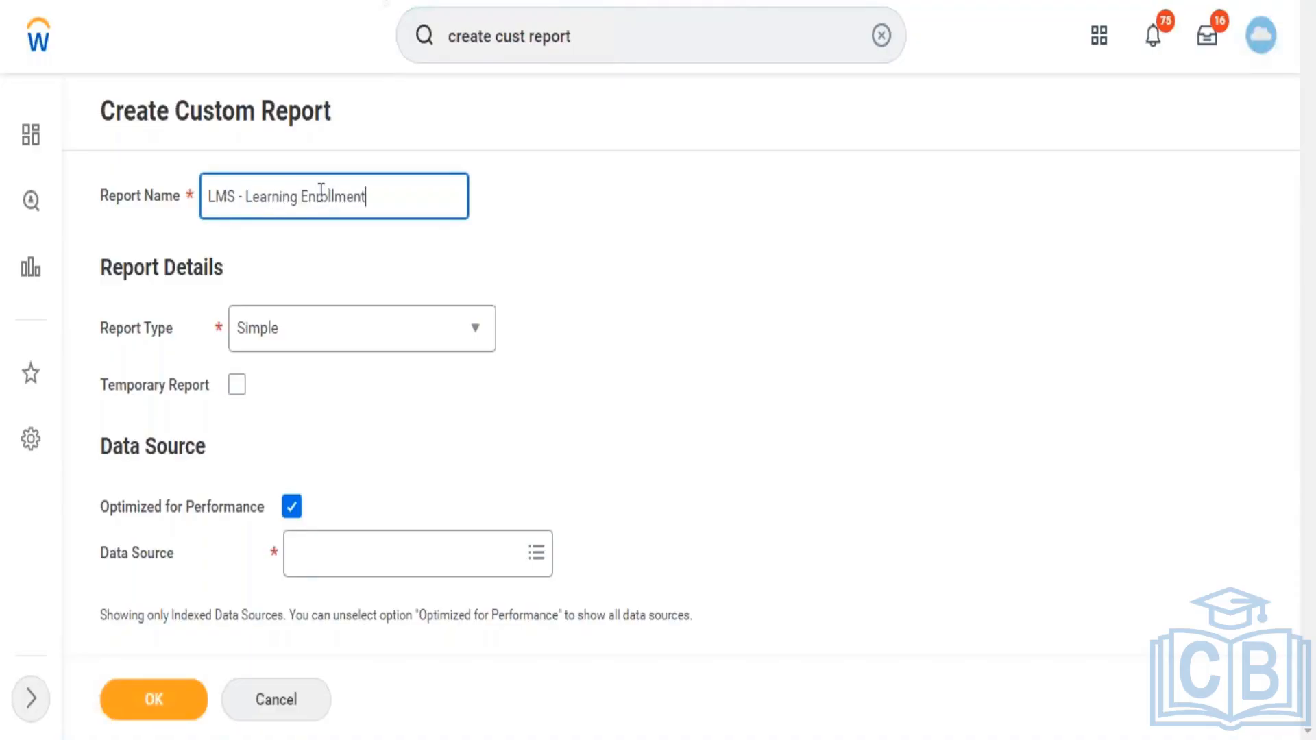
{"action": "left_click", "coordinate": [347, 328]}
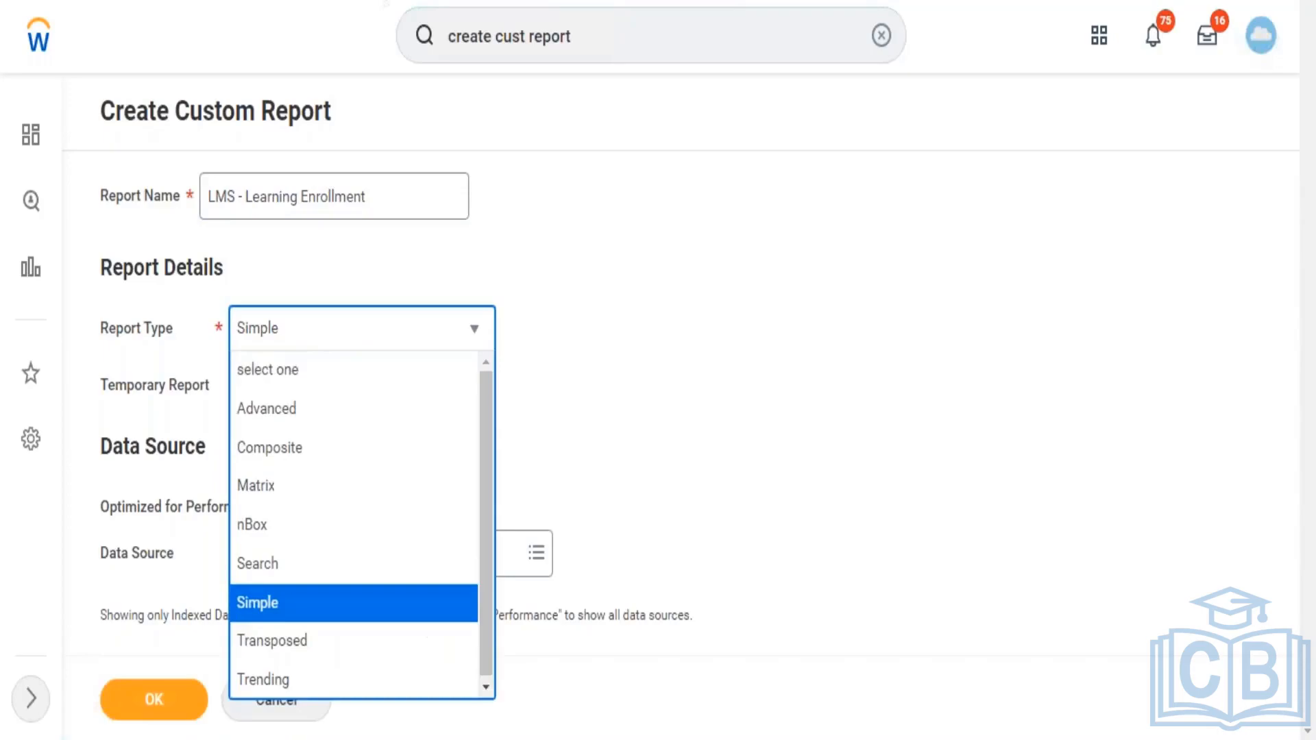
{"action": "left_click", "coordinate": [288, 410]}
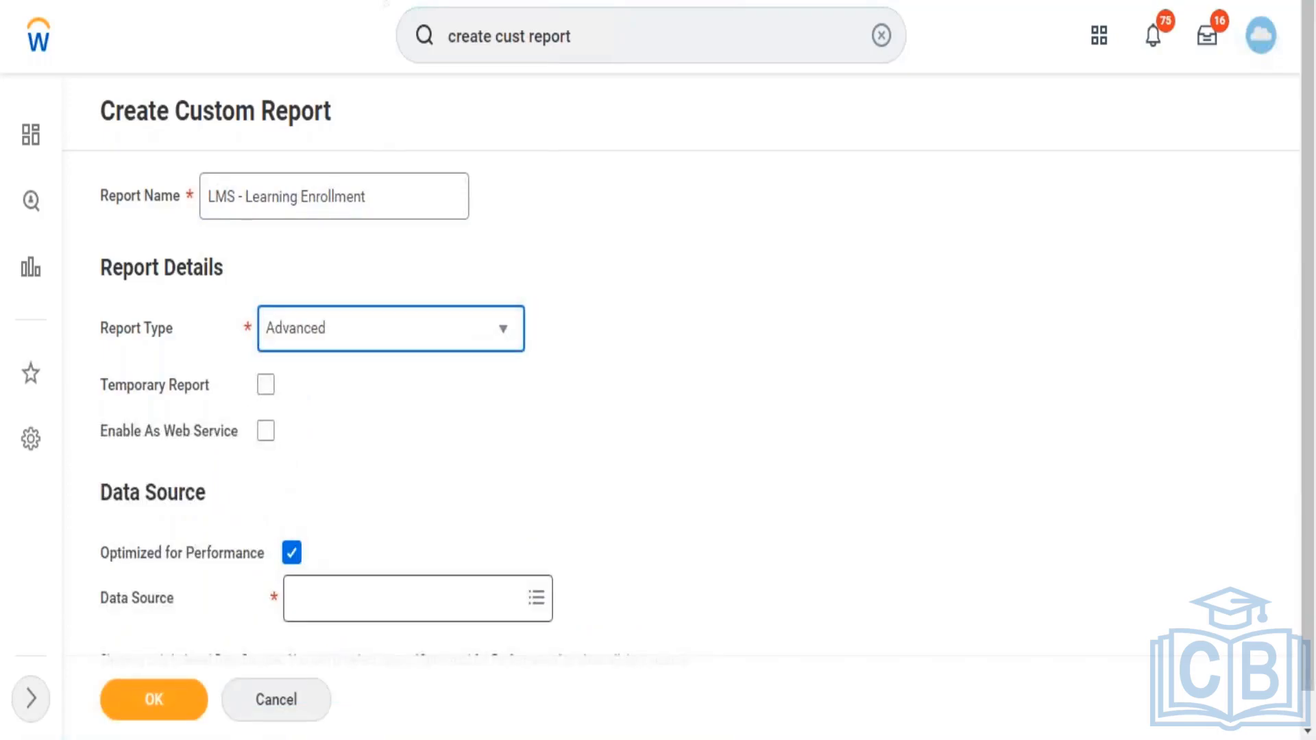
- Choose Learning Enrollments as the data source with Optimized for Performance turned off, and create the report
{"action": "left_click", "coordinate": [405, 599]}
{"action": "type", "text": "lea"}
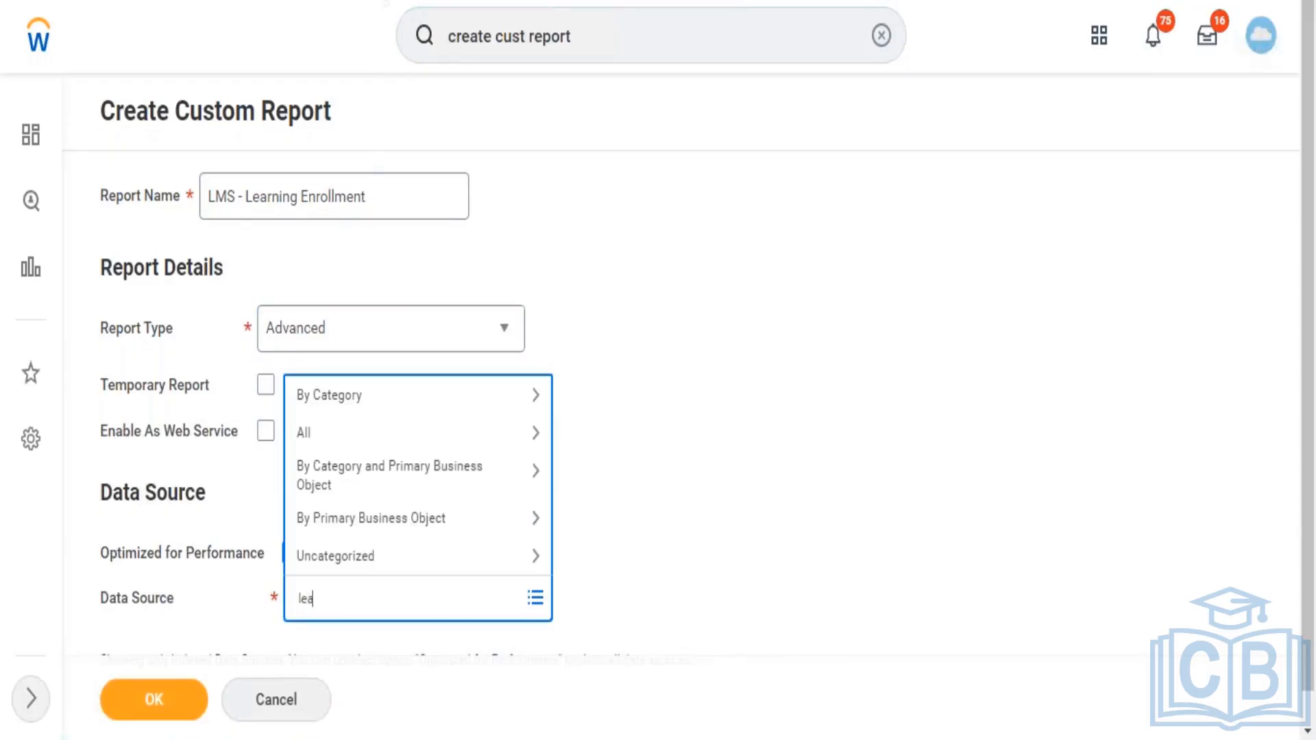
{"action": "type", "text": "rning enrollments"}
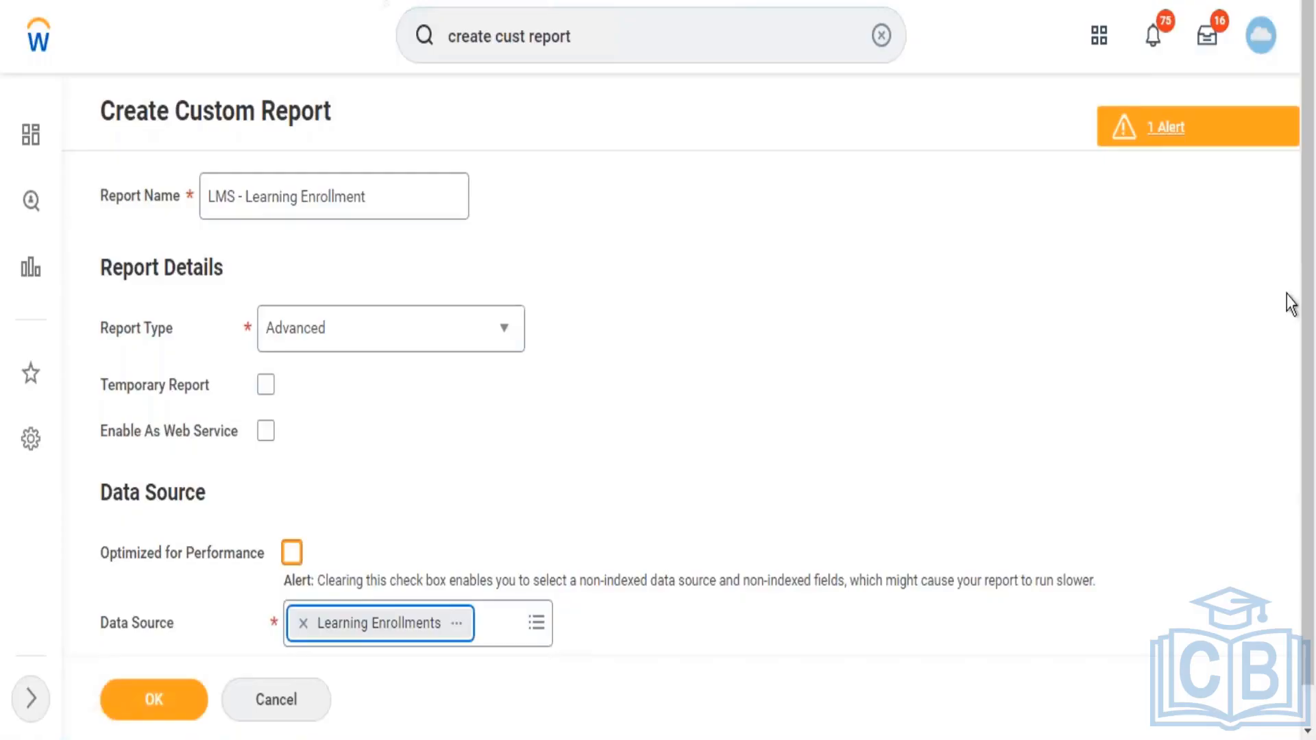
{"action": "scroll", "coordinate": [1301, 508], "scroll_direction": "down", "scroll_amount": 1}
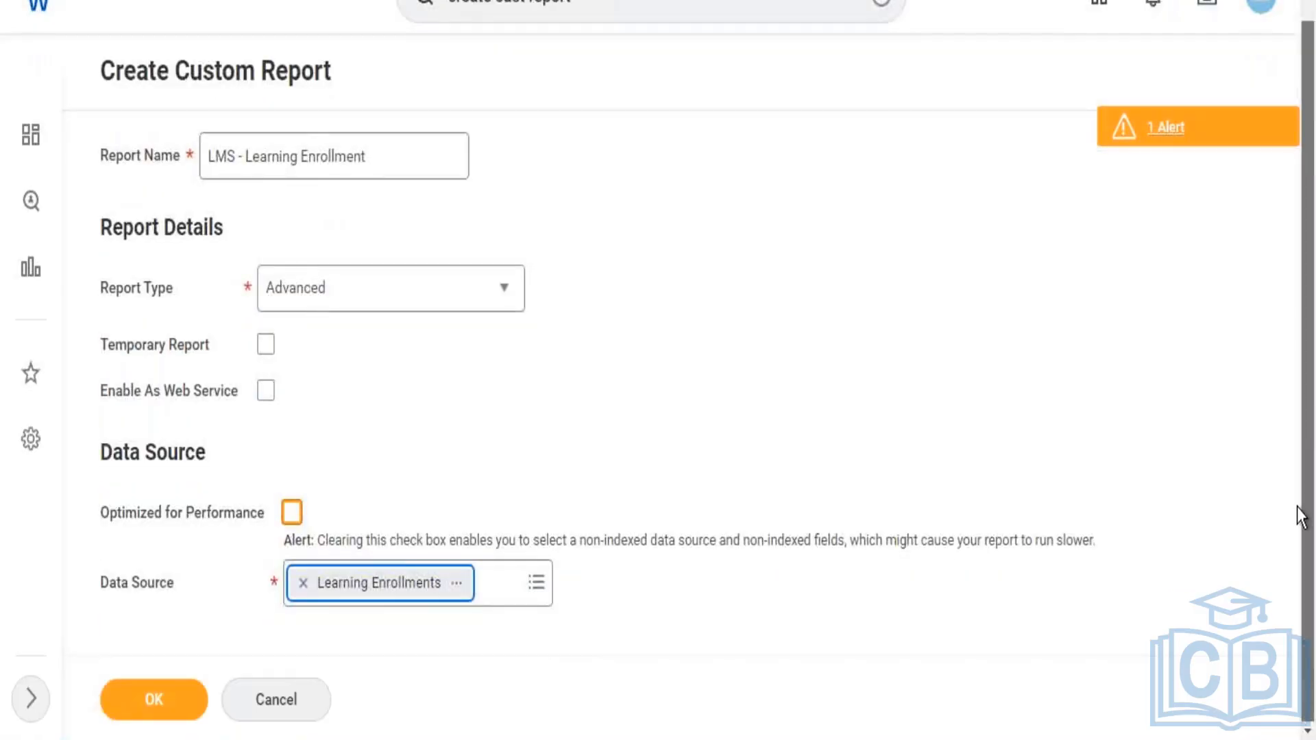
{"action": "left_click", "coordinate": [176, 708]}
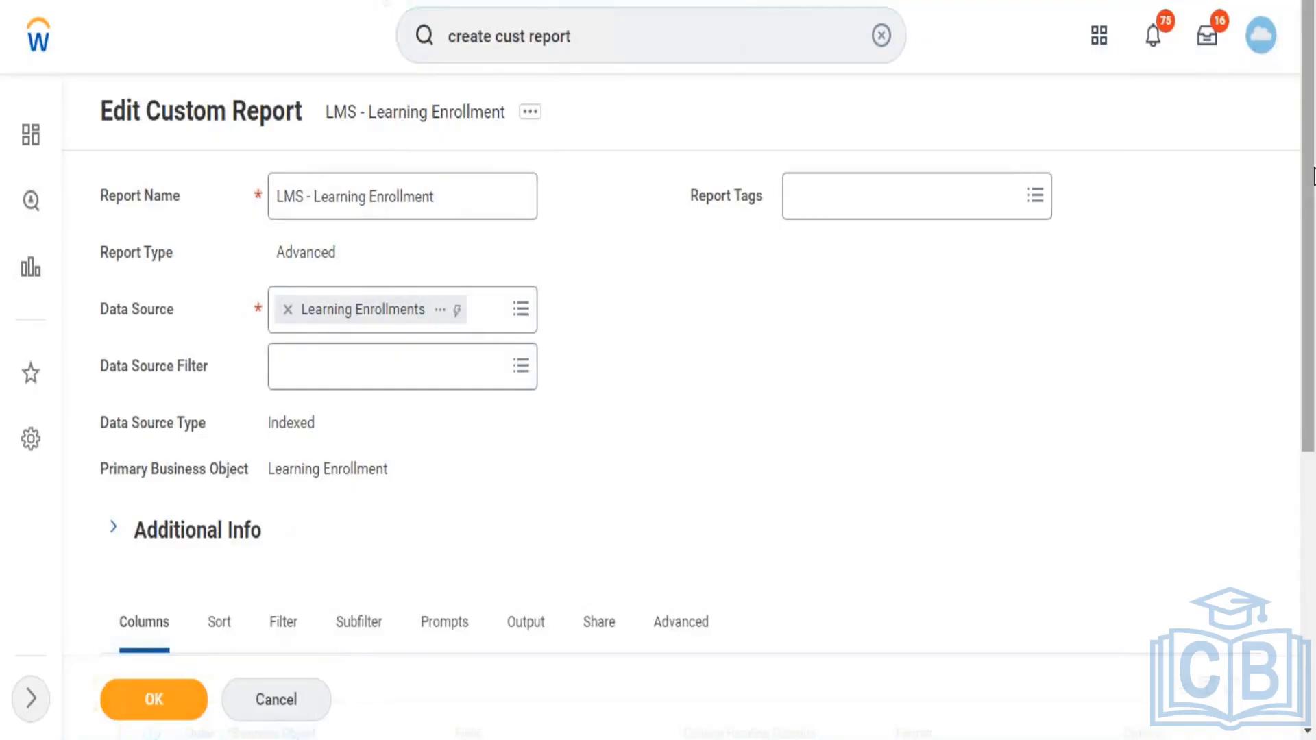
- Set the field of the first report column to Learning Enrollment
{"action": "scroll", "coordinate": [772, 316], "scroll_direction": "down", "scroll_amount": 6}
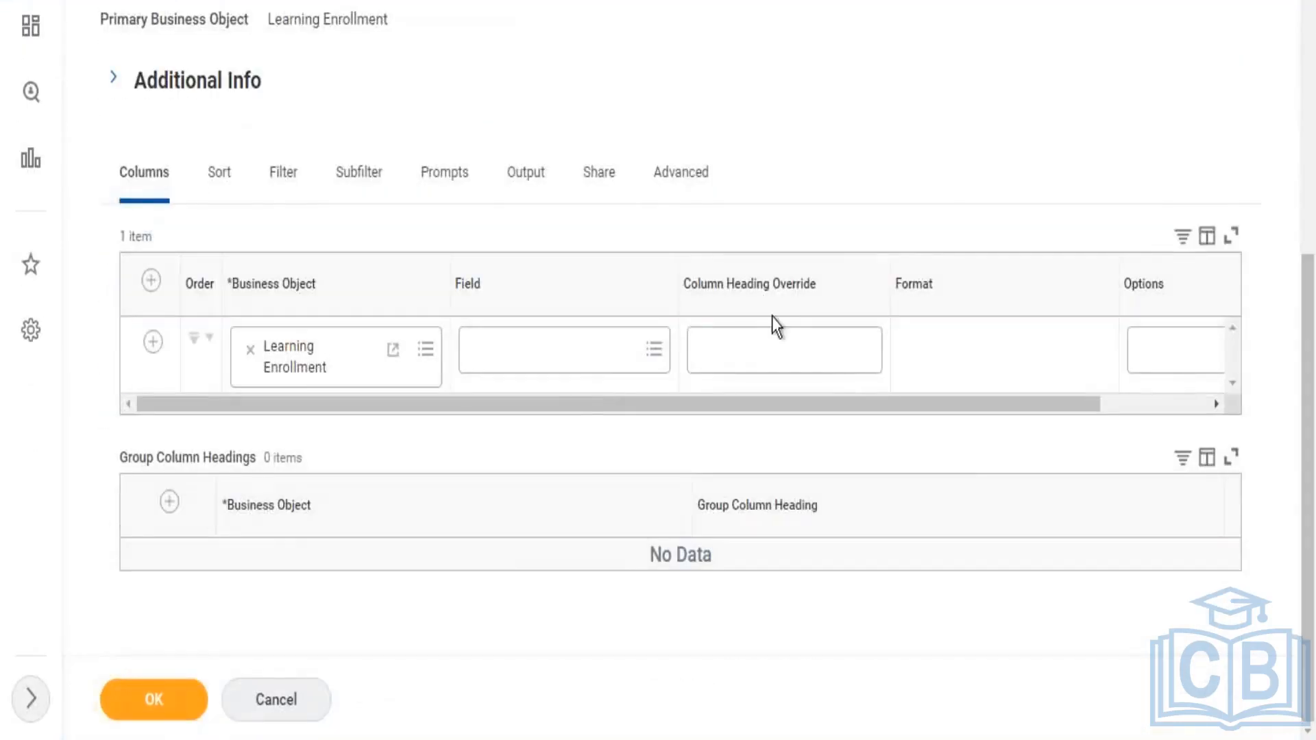
{"action": "left_click", "coordinate": [592, 367]}
{"action": "type", "text": "learn"}
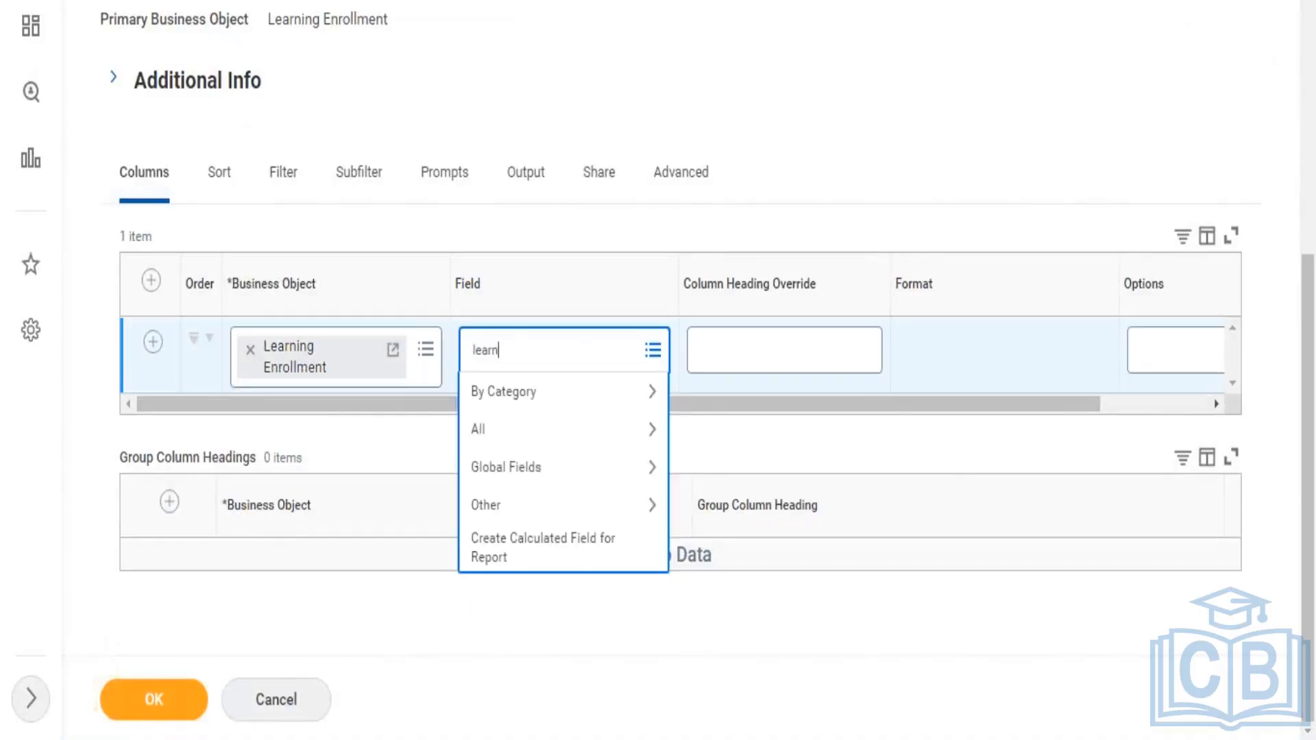
{"action": "type", "text": "ing enrollment"}
{"action": "key", "text": "Return"}
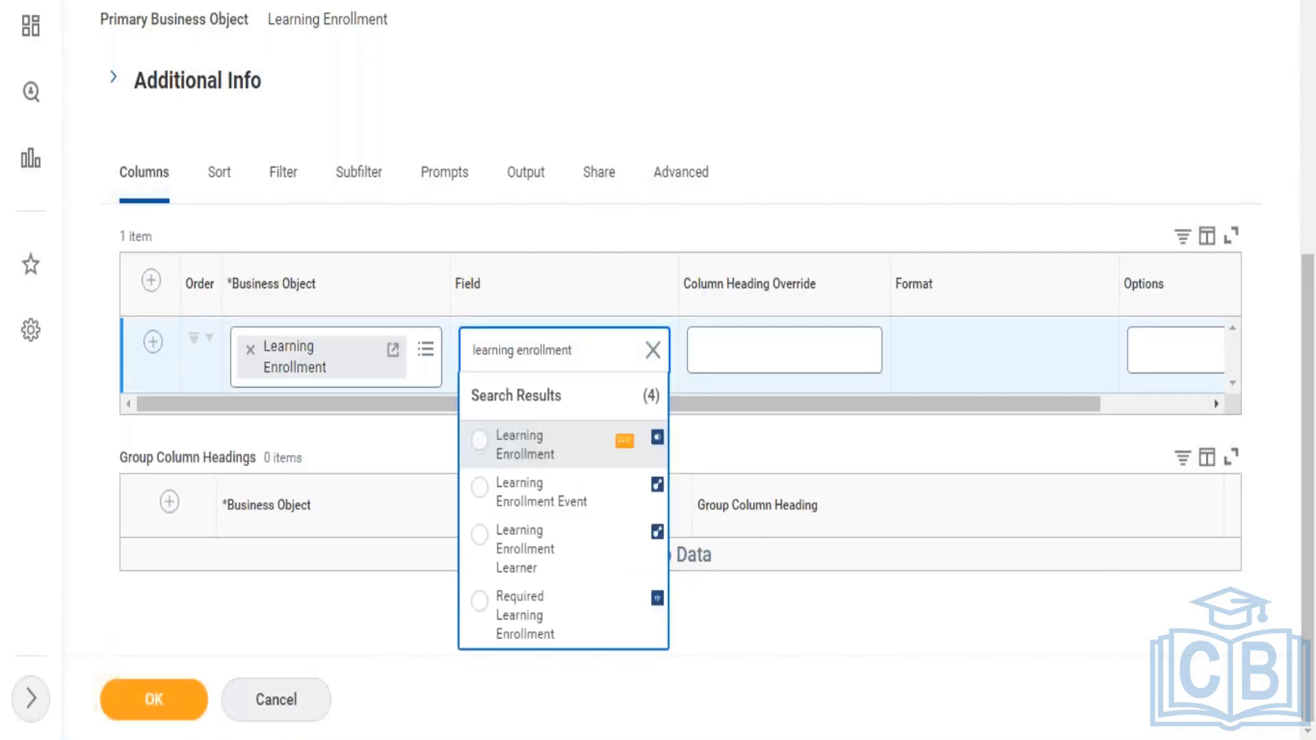
{"action": "left_click", "coordinate": [525, 444]}
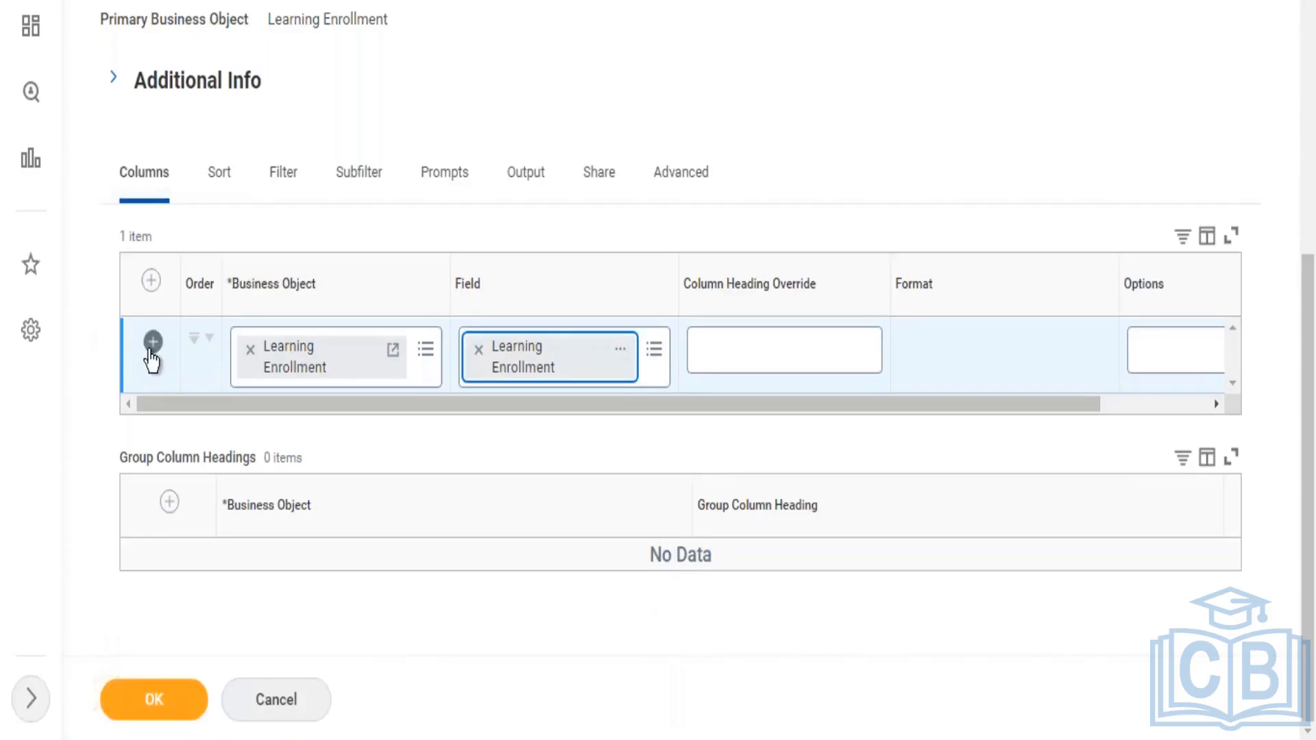
- Add a second report column with the field Learning Content Title
{"action": "left_click", "coordinate": [152, 346]}
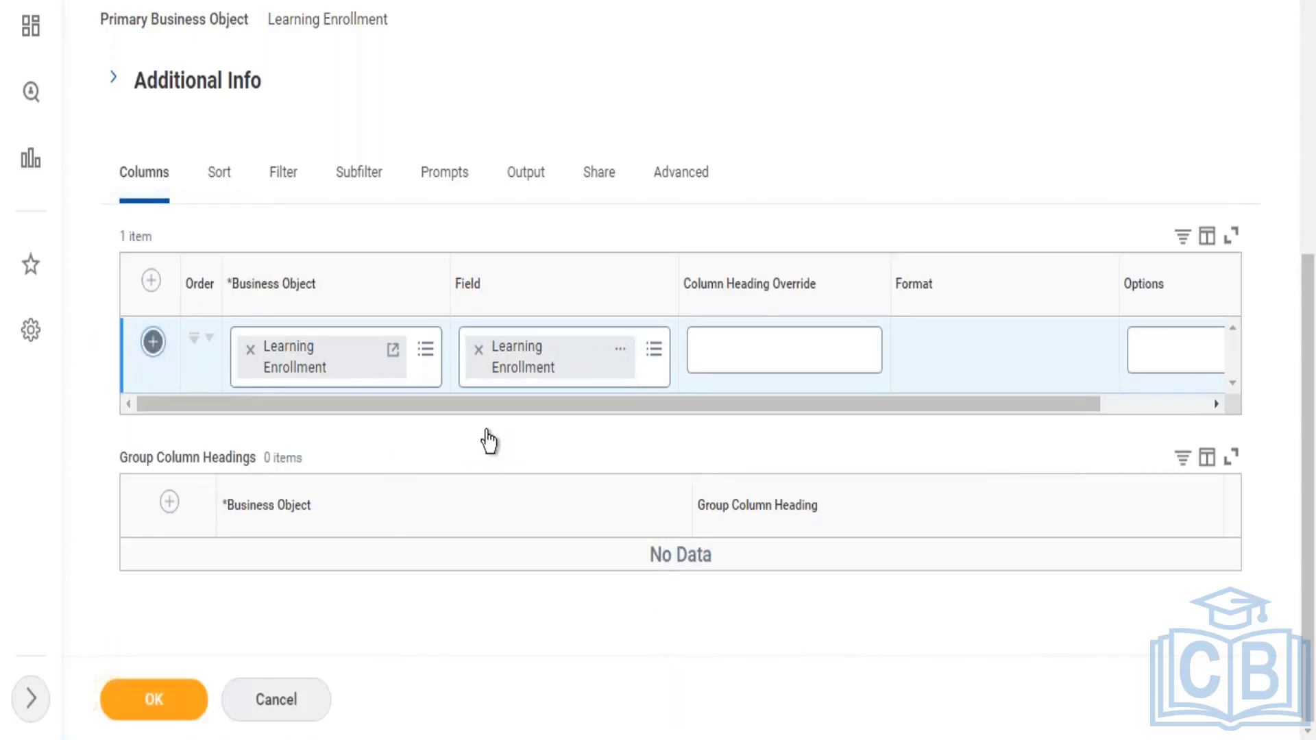
{"action": "left_click", "coordinate": [490, 424]}
{"action": "type", "text": "learning"}
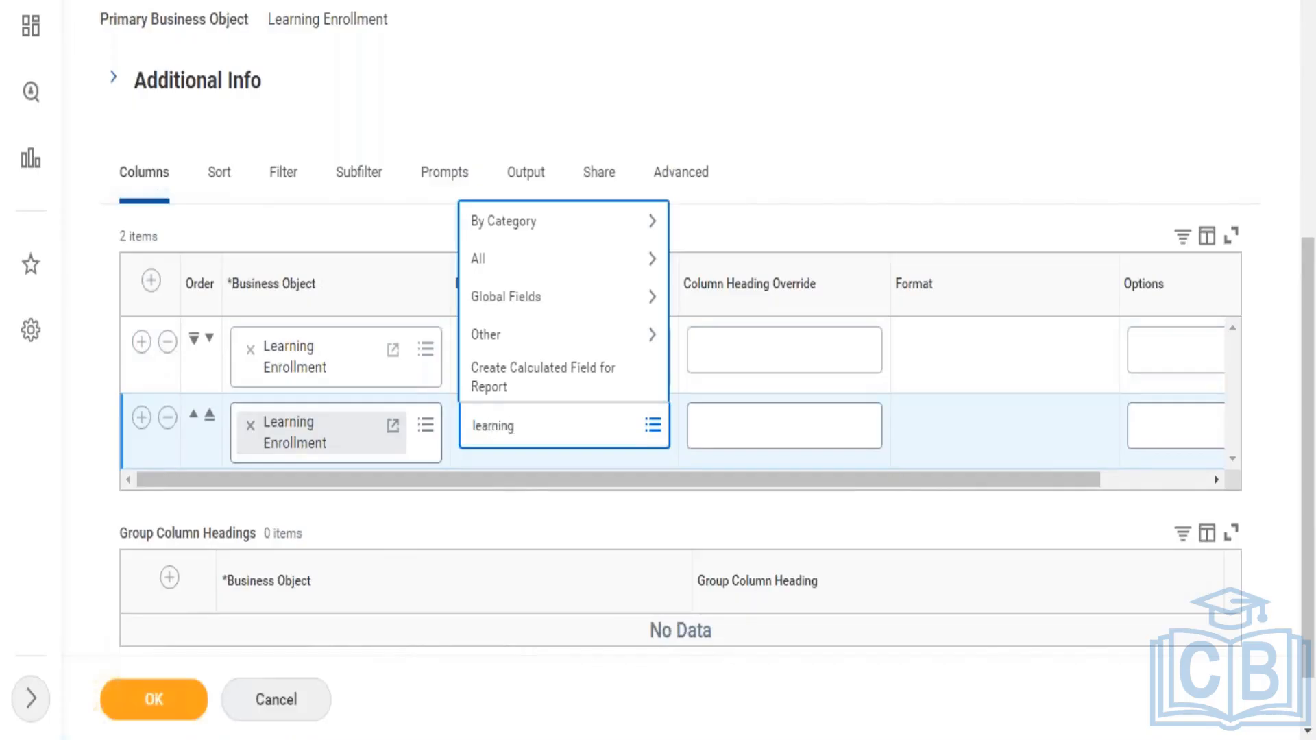
{"action": "type", "text": " title"}
{"action": "key", "text": "Return"}
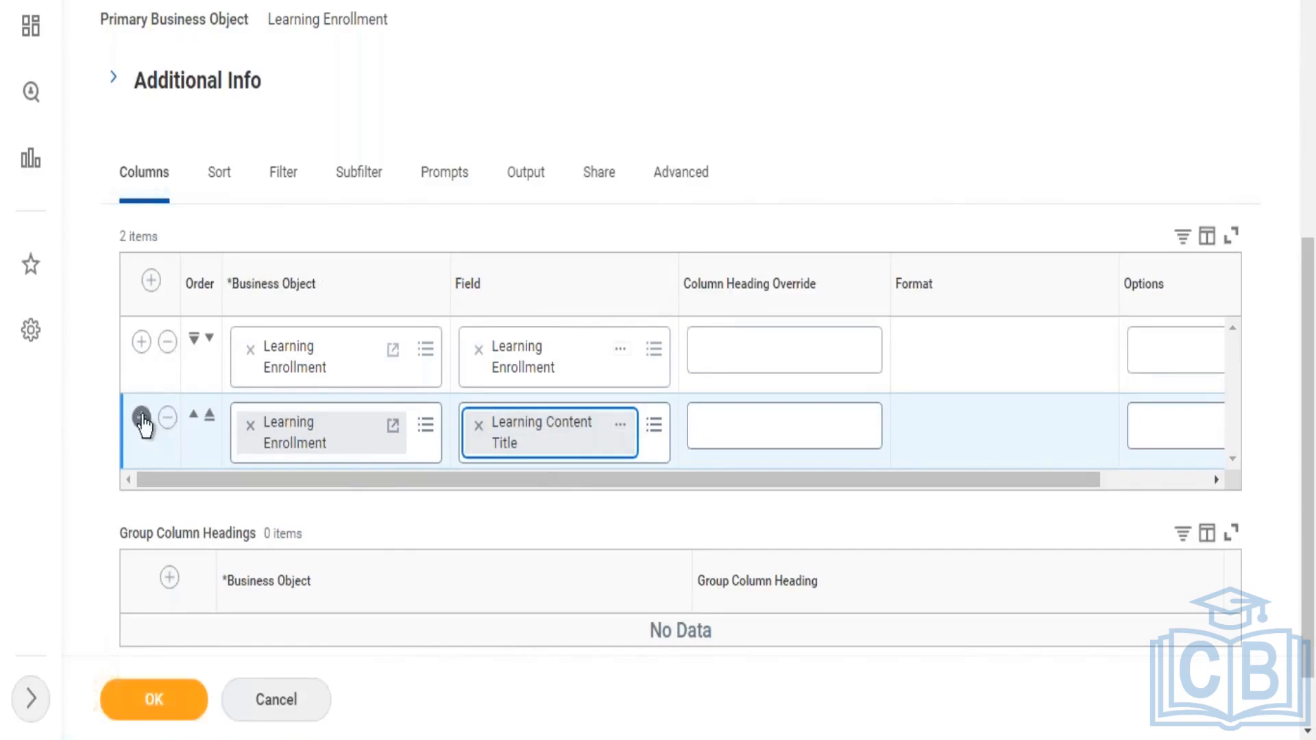
- Add a third report column with the field Course Attendance Duration
{"action": "left_click", "coordinate": [142, 419]}
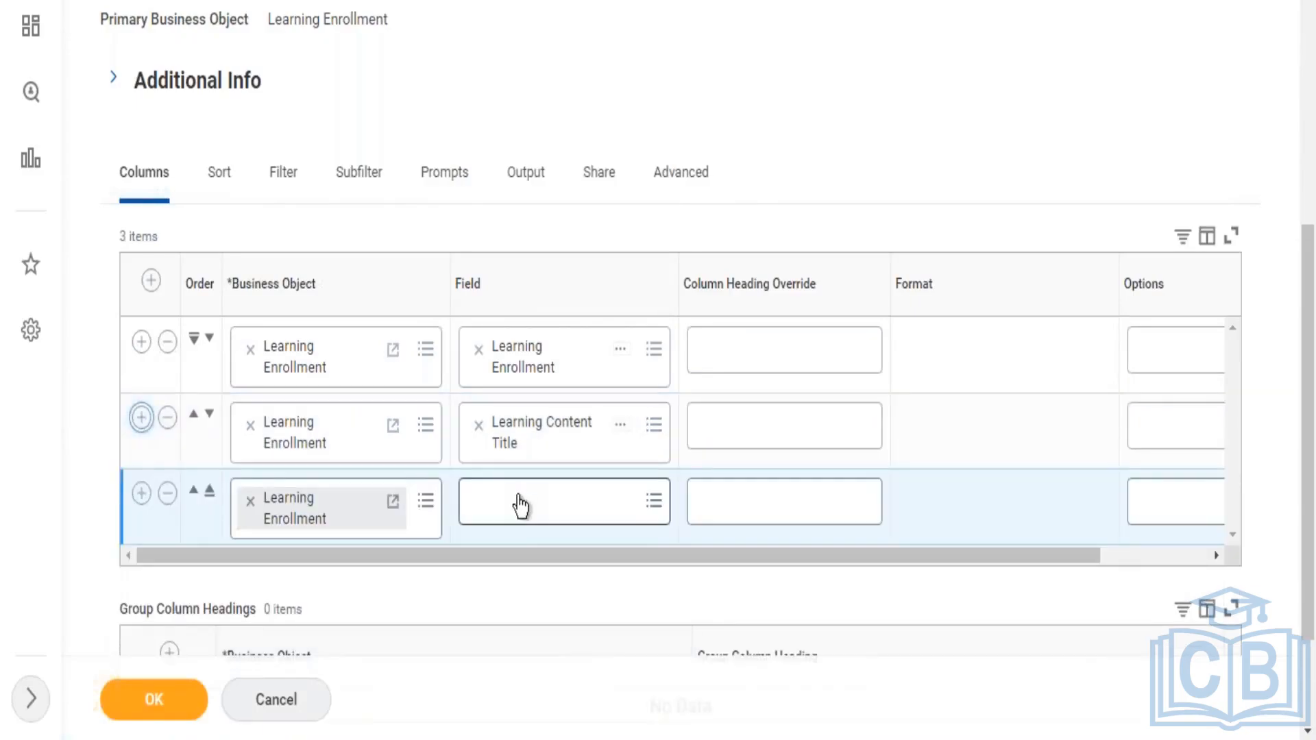
{"action": "left_click", "coordinate": [520, 506]}
{"action": "type", "text": "duration"}
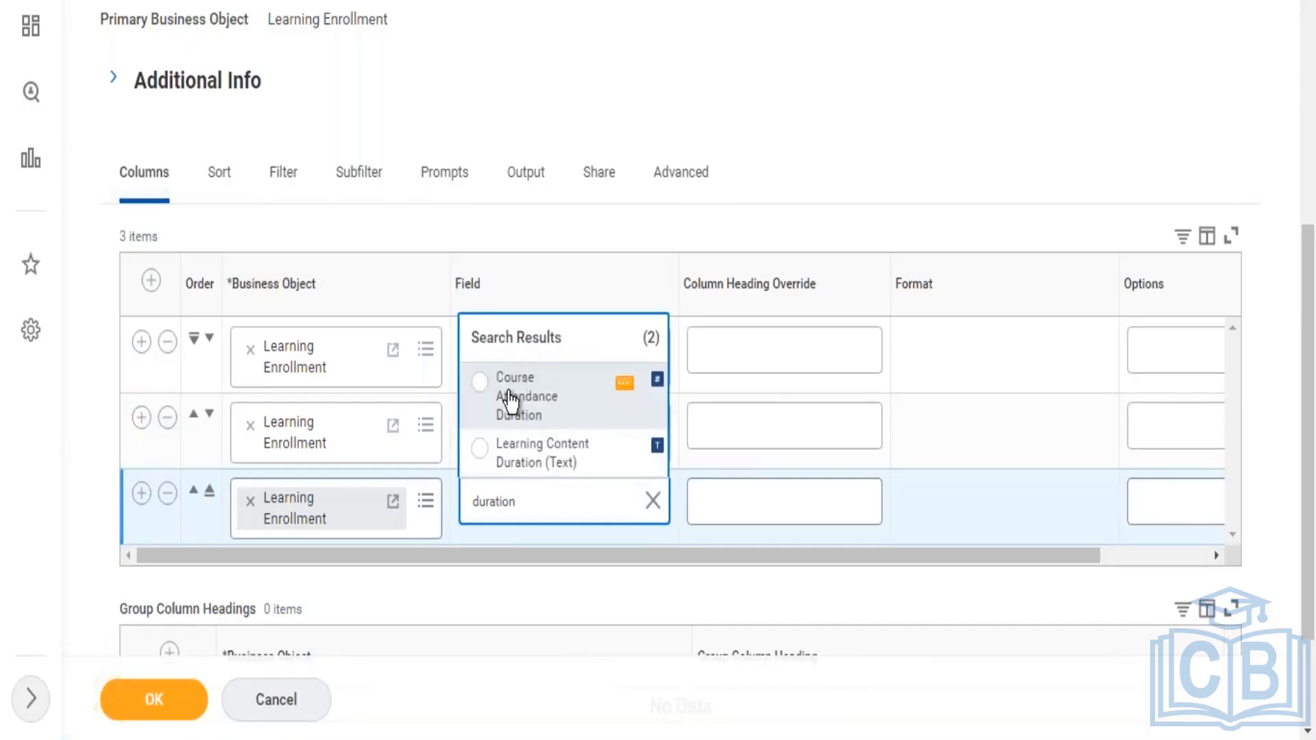
{"action": "left_click", "coordinate": [510, 399]}
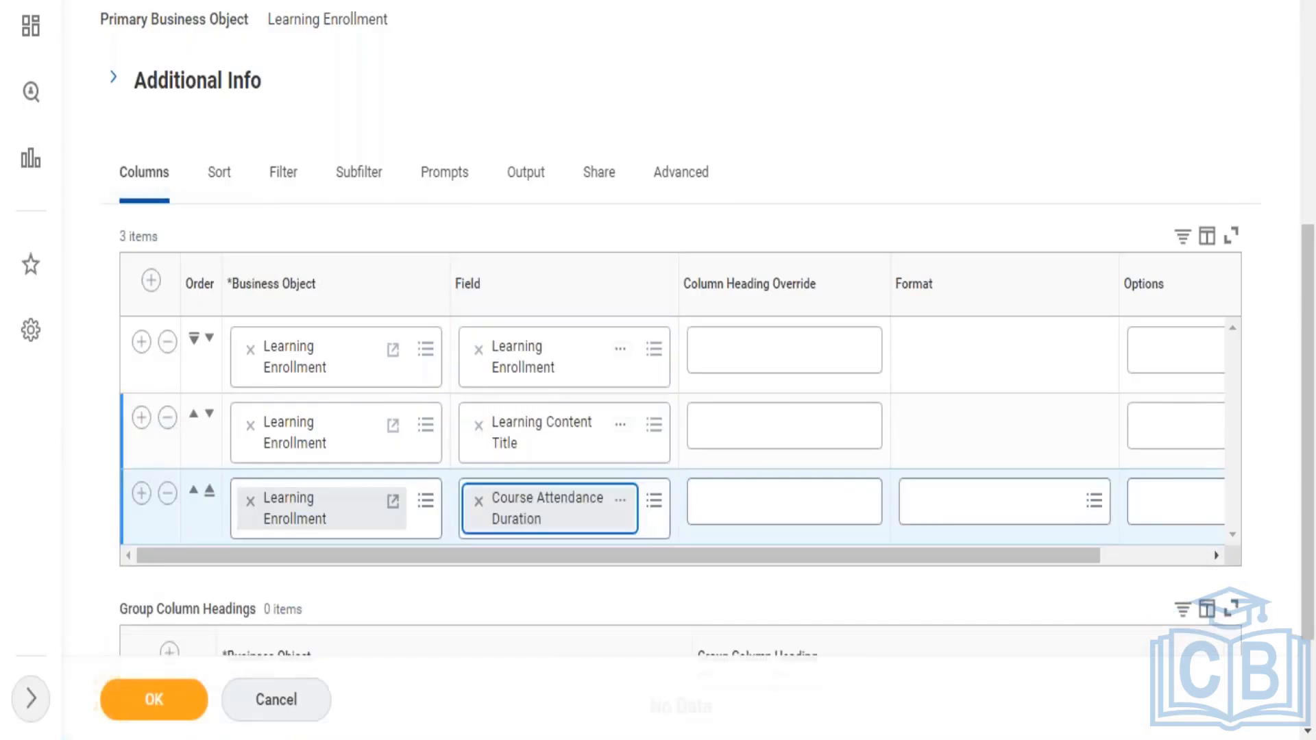
- Add a fourth report column on Learning Enrollment with the field Worker
{"action": "left_click", "coordinate": [140, 495]}
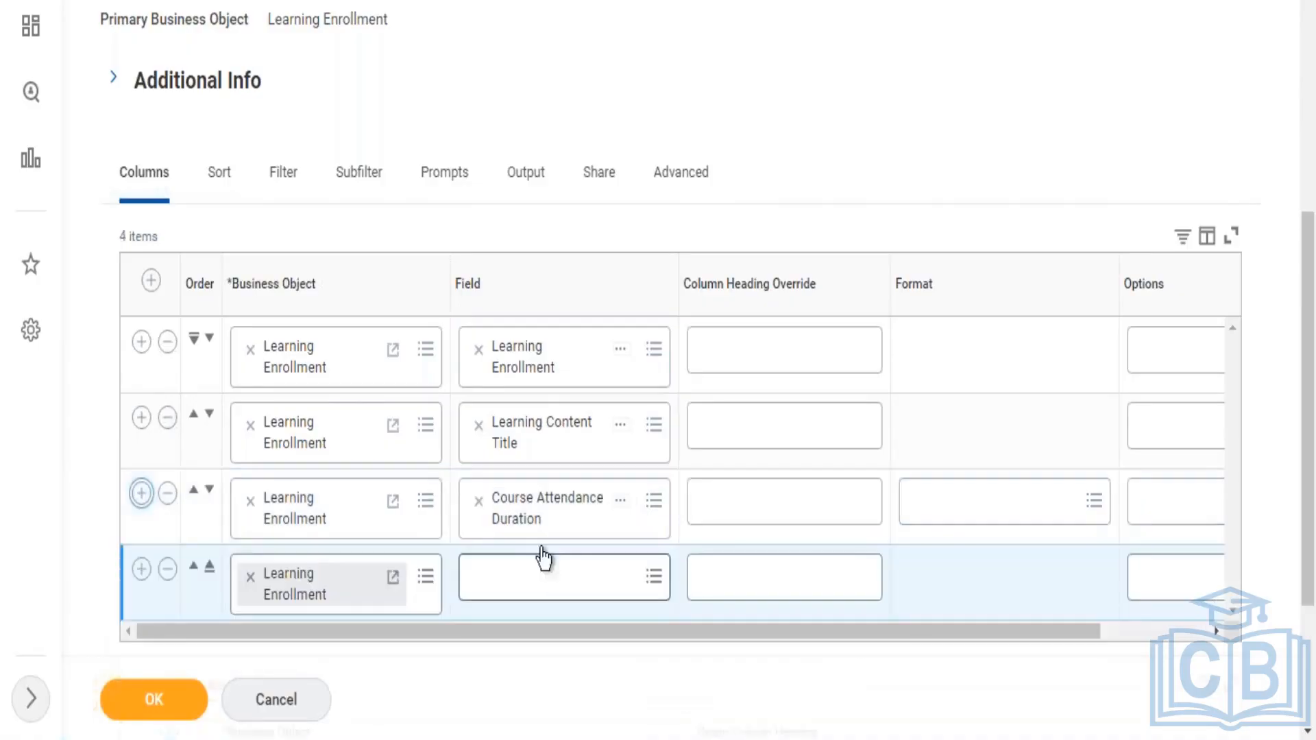
{"action": "left_click", "coordinate": [544, 559]}
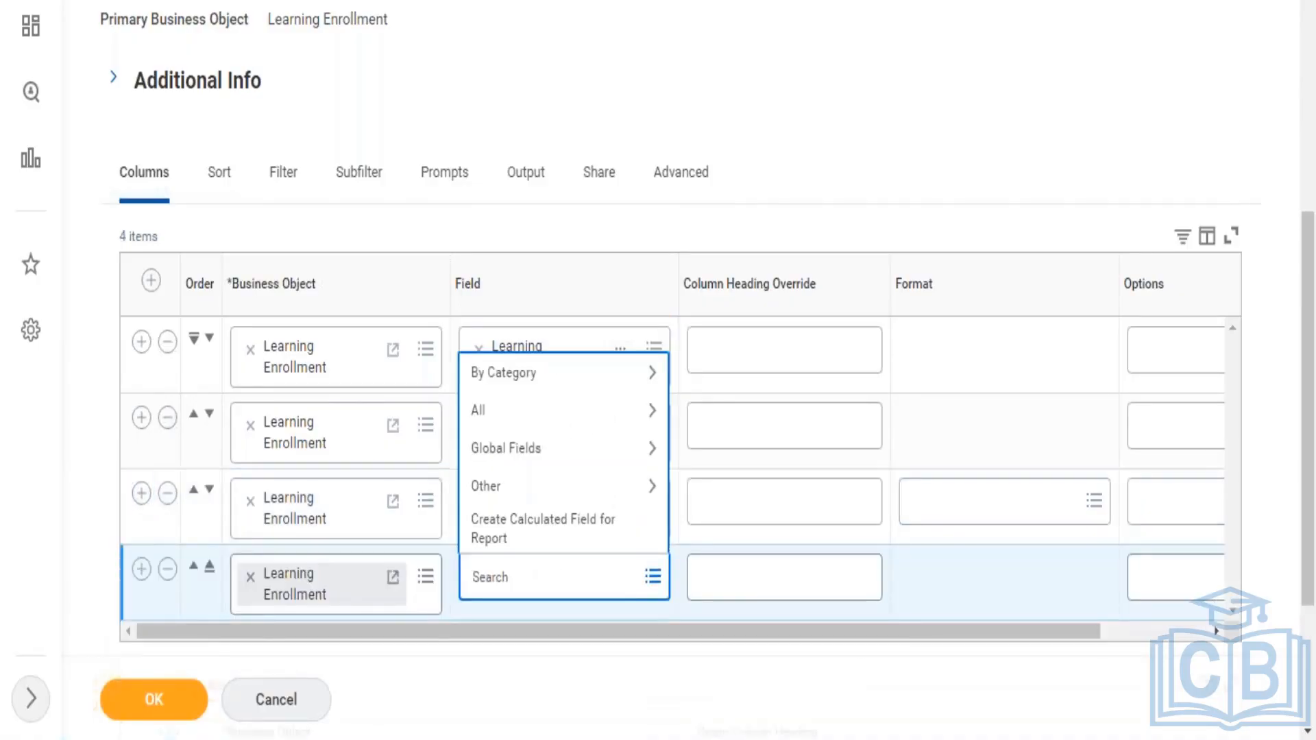
{"action": "type", "text": "worker"}
{"action": "key", "text": "Return"}
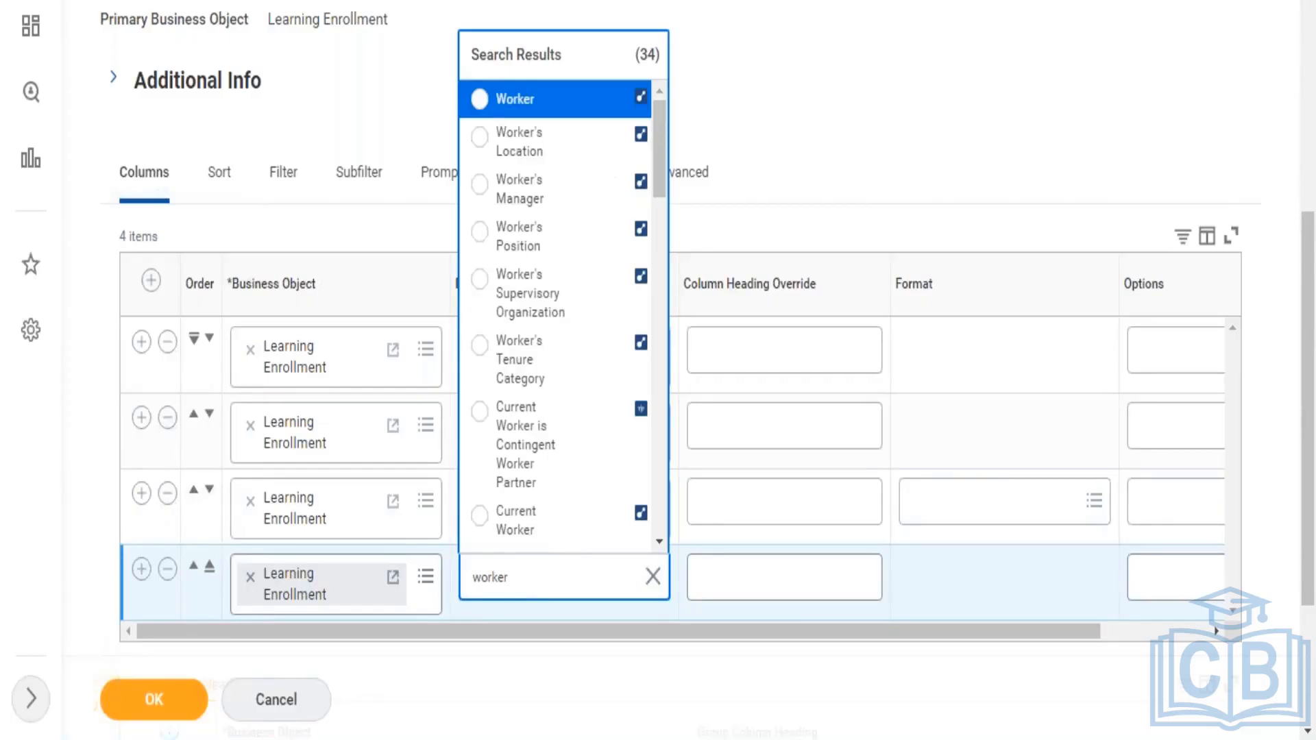
{"action": "key", "text": "ctrl+a"}
{"action": "type", "text": "learner"}
{"action": "key", "text": "Return"}
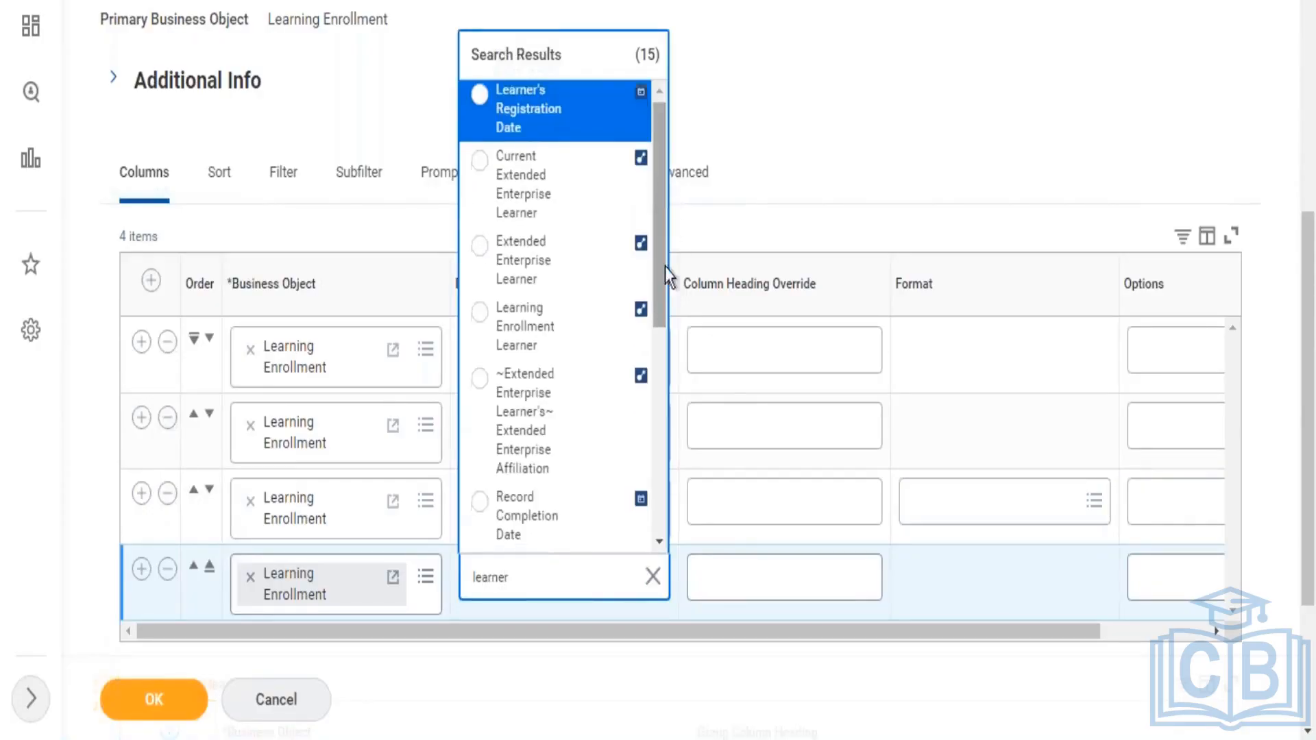
{"action": "left_click_drag", "start_coordinate": [665, 266], "coordinate": [663, 492]}
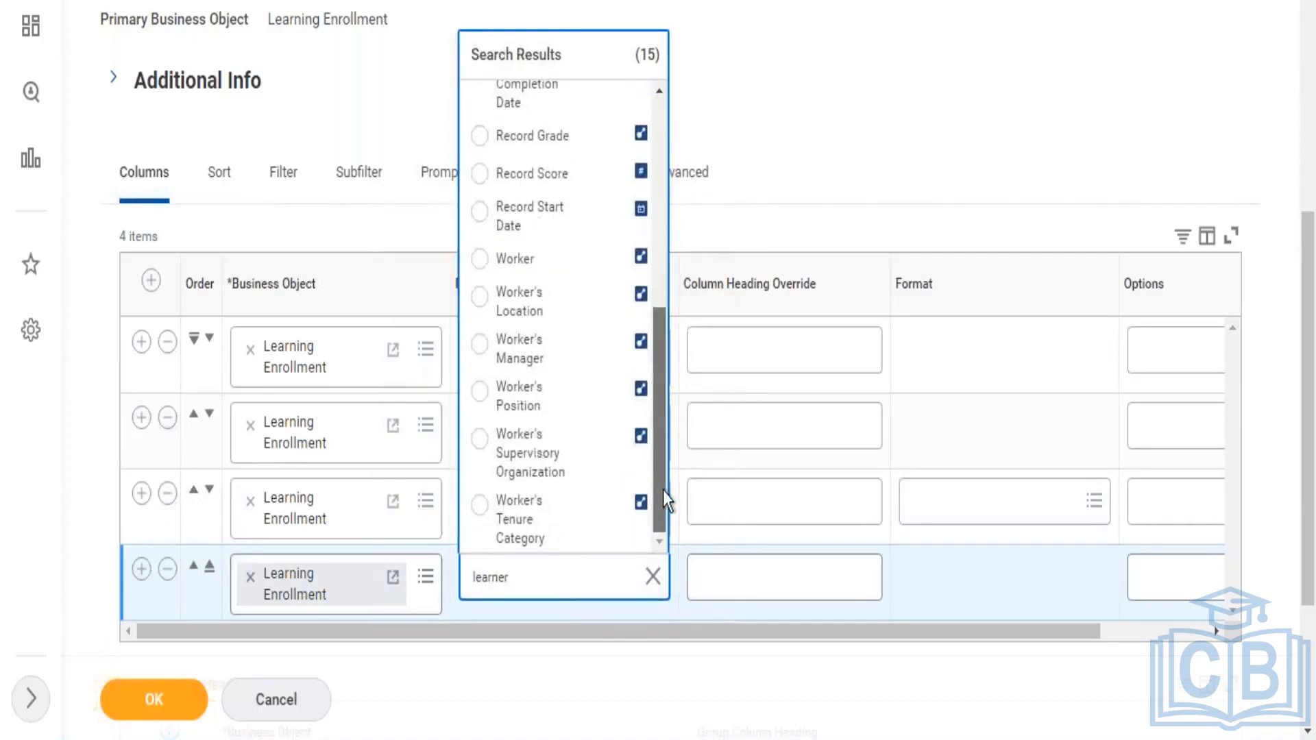
{"action": "left_click", "coordinate": [541, 274]}
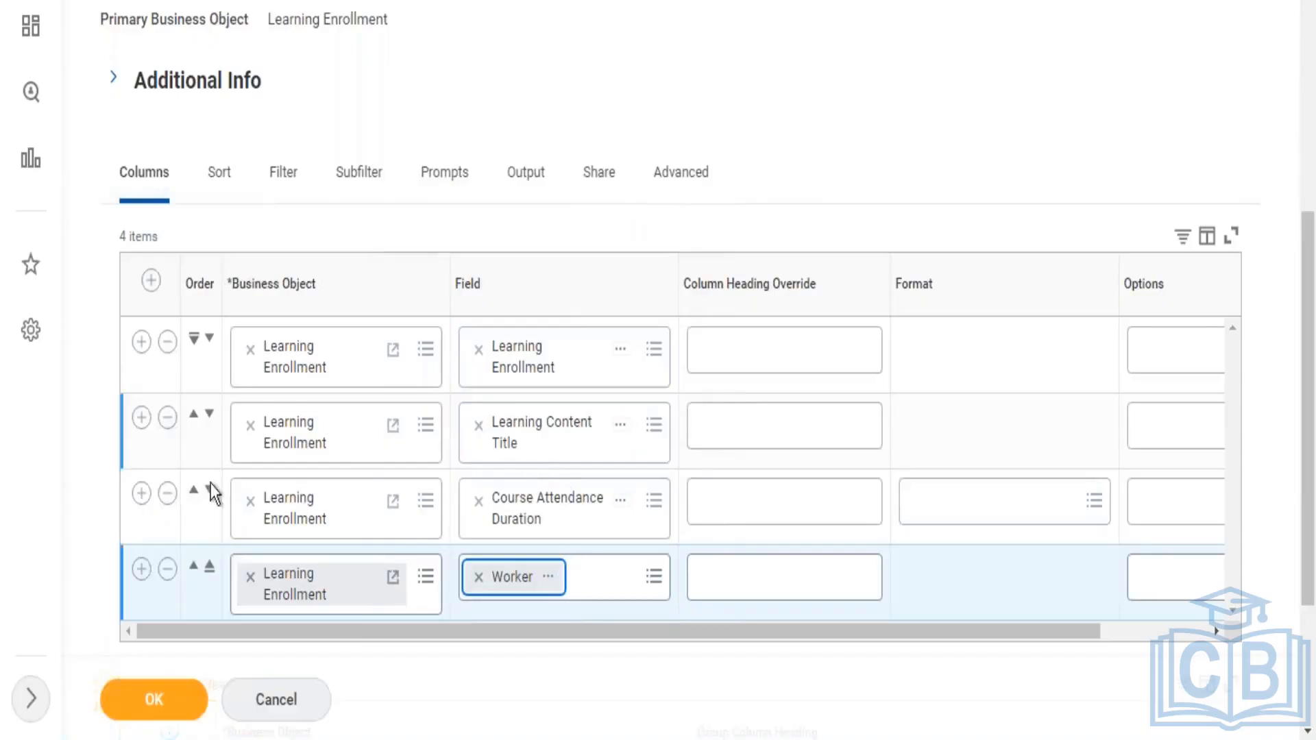
- Add a fifth report column with the business object Worker and the field Manager - Level 01
{"action": "left_click", "coordinate": [141, 573]}
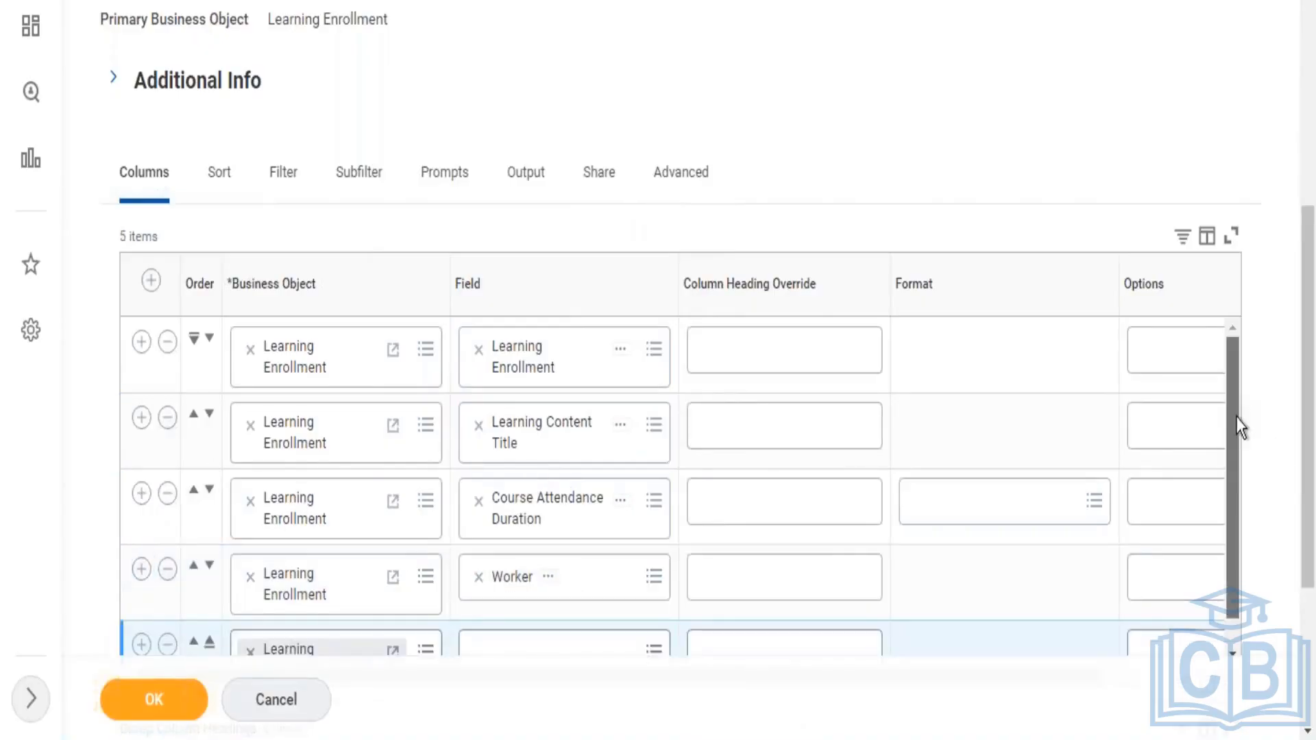
{"action": "left_click_drag", "start_coordinate": [1234, 430], "coordinate": [1235, 499]}
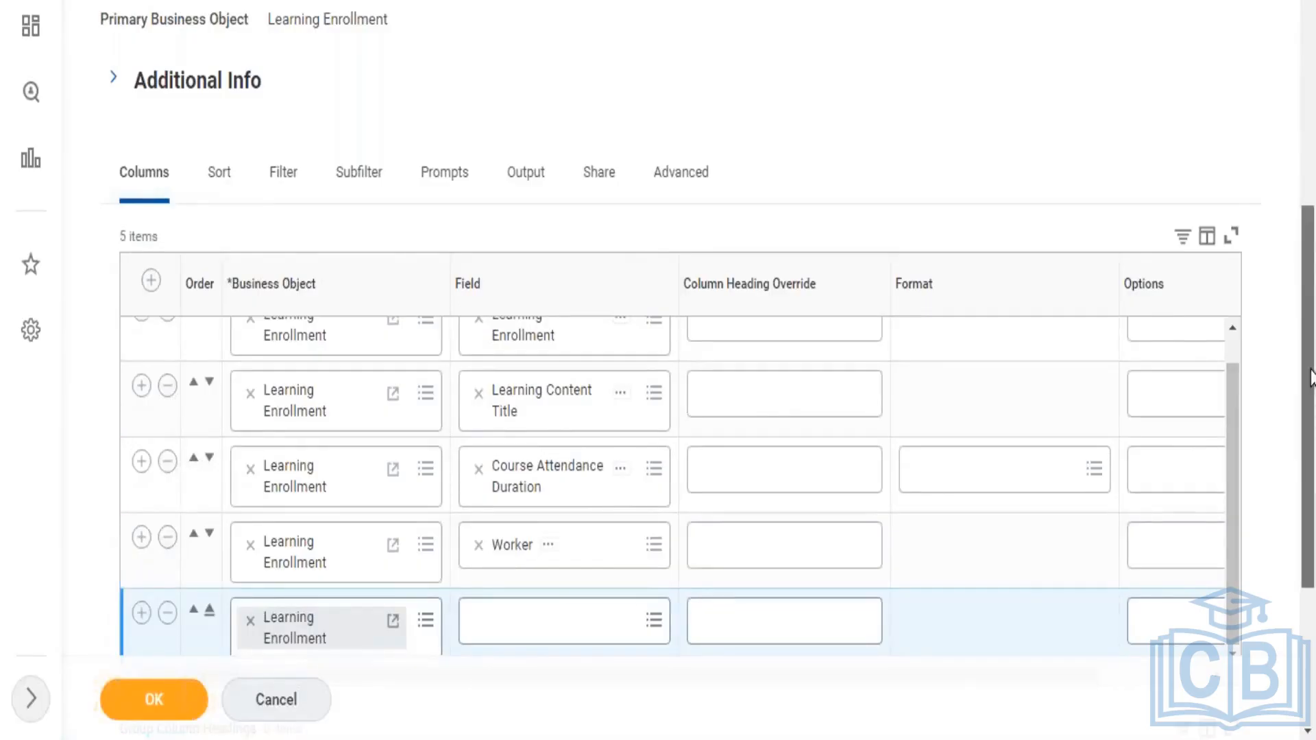
{"action": "scroll", "coordinate": [1310, 376], "scroll_direction": "down", "scroll_amount": 2}
{"action": "left_click", "coordinate": [576, 488]}
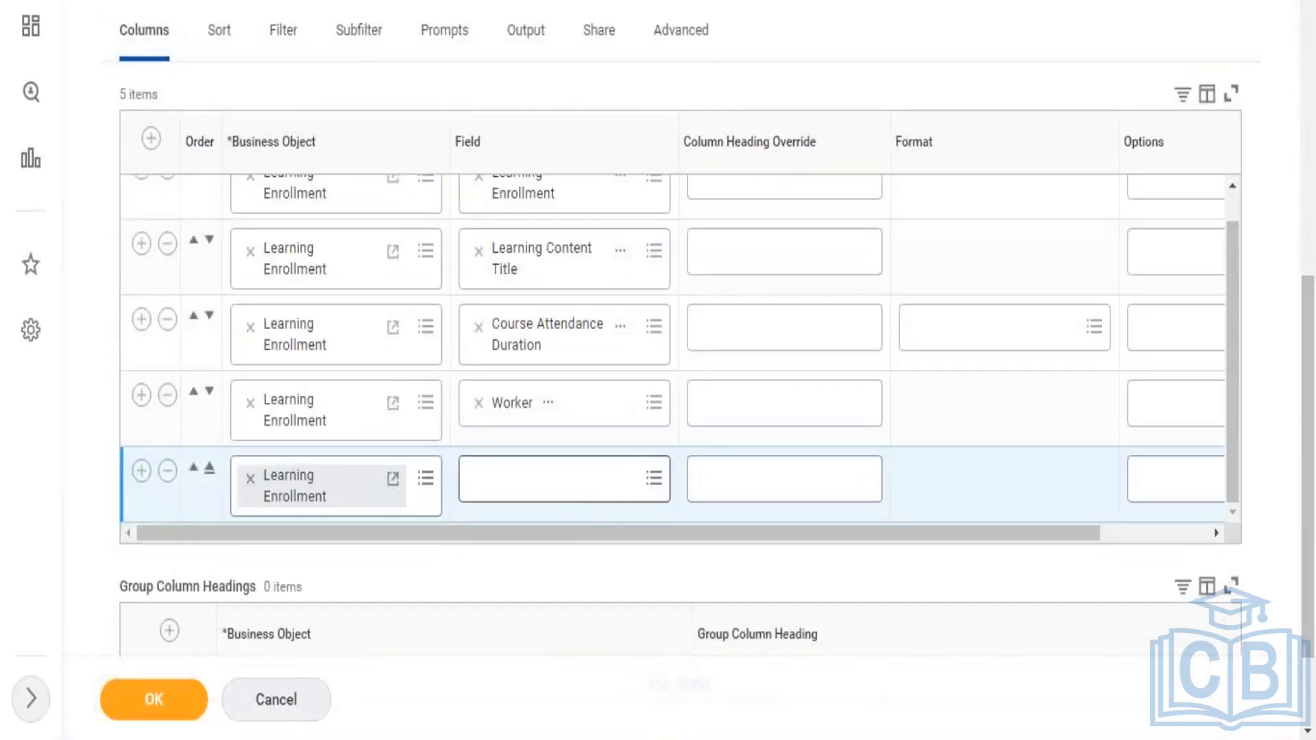
{"action": "left_click", "coordinate": [565, 490]}
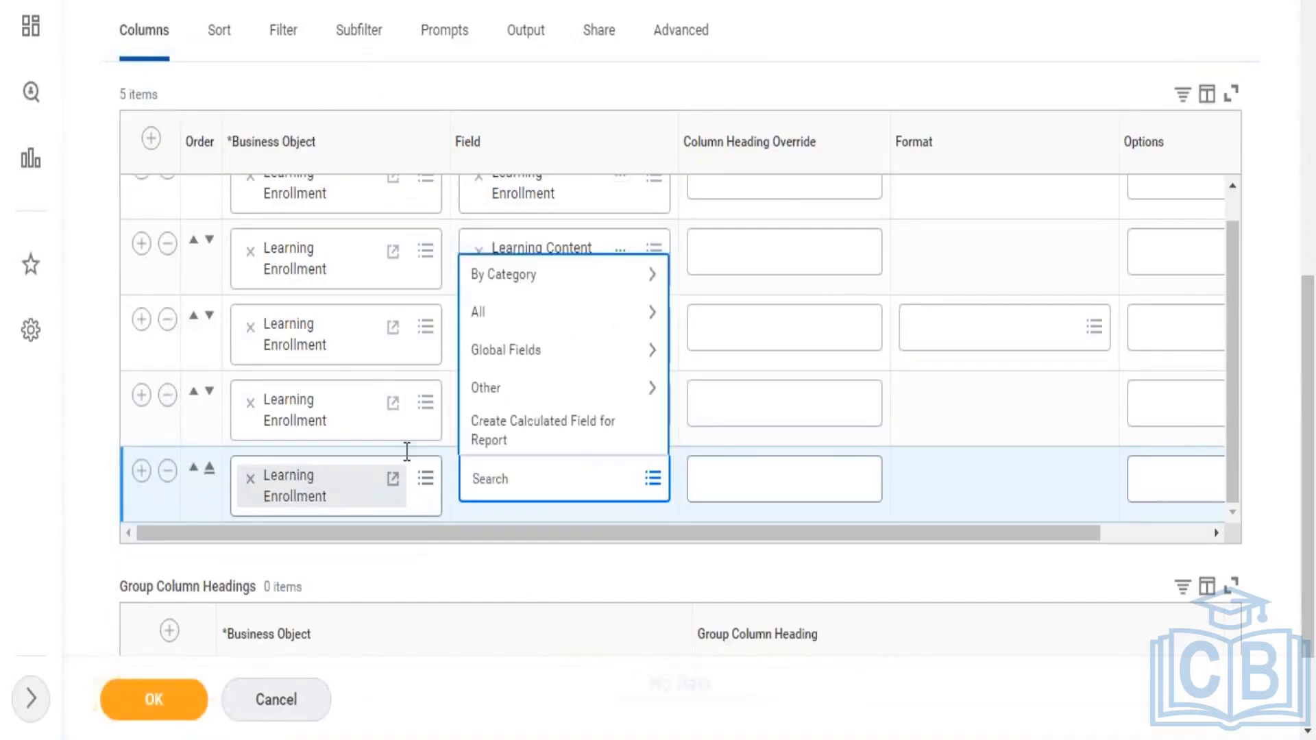
{"action": "left_click", "coordinate": [251, 479]}
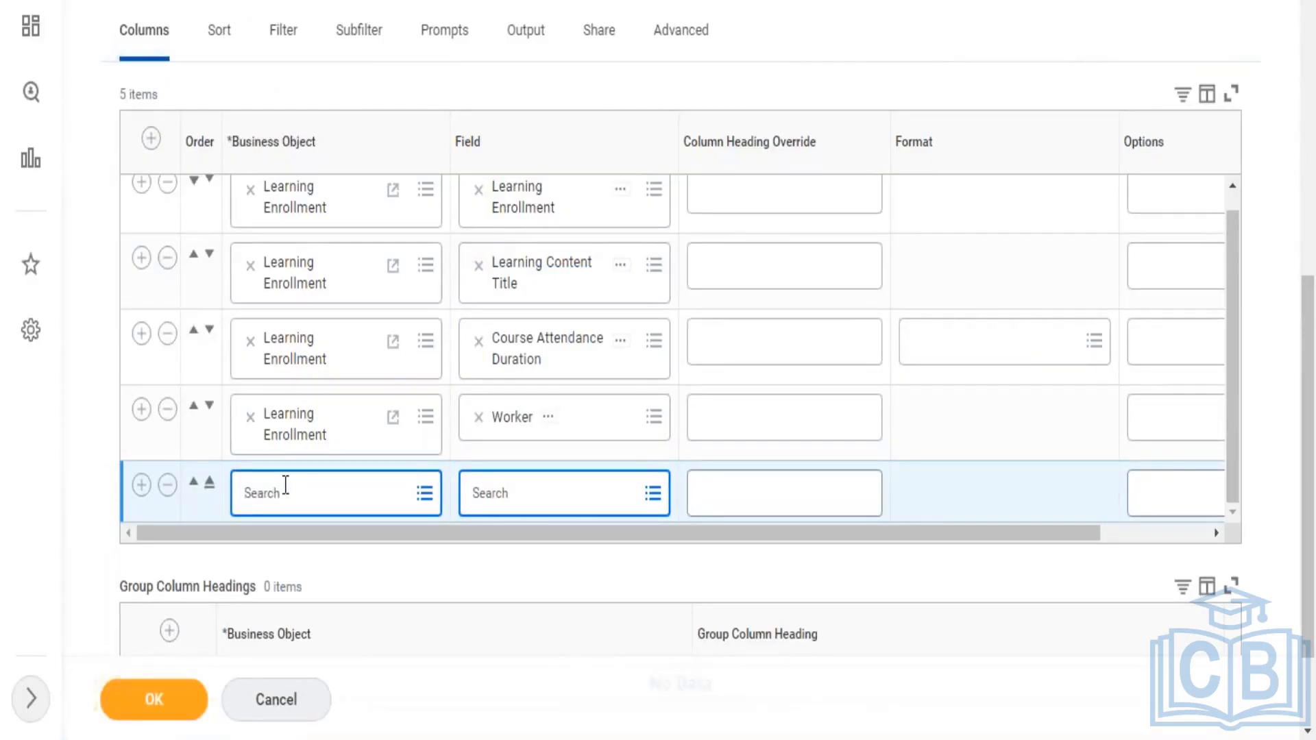
{"action": "type", "text": "worker"}
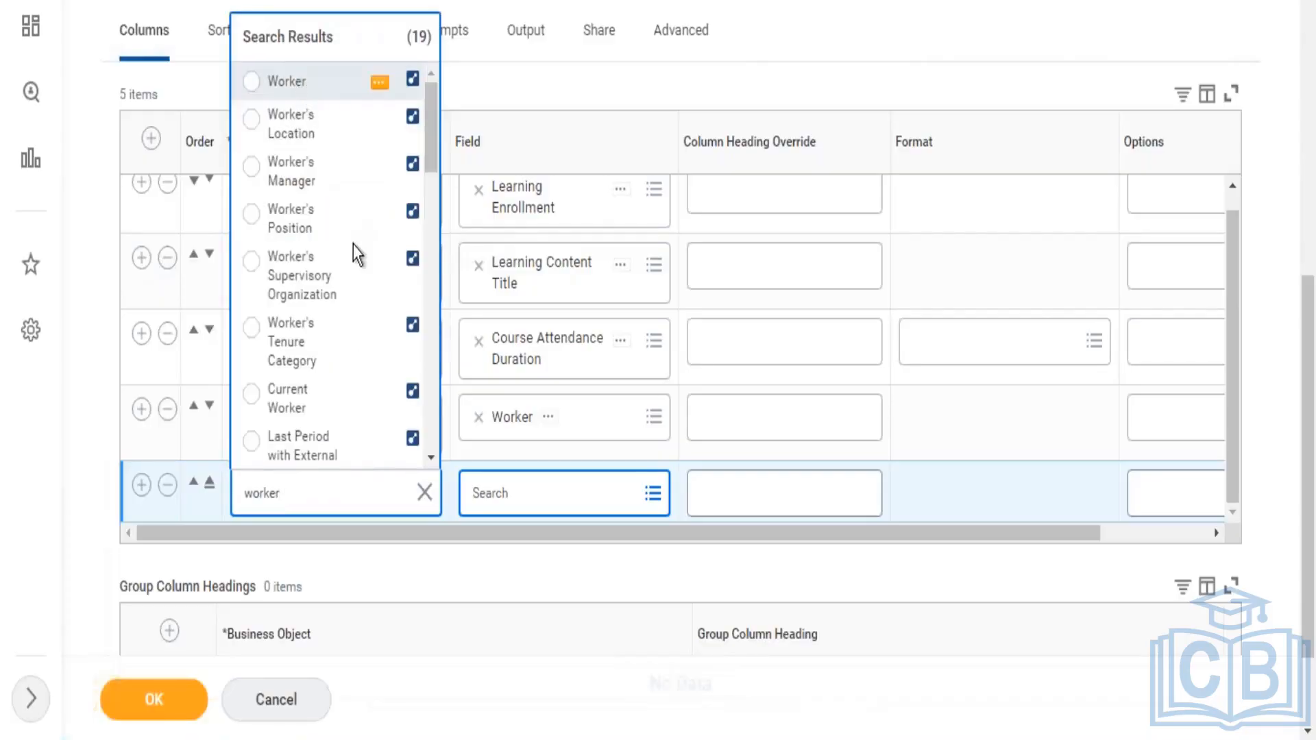
{"action": "left_click", "coordinate": [301, 83]}
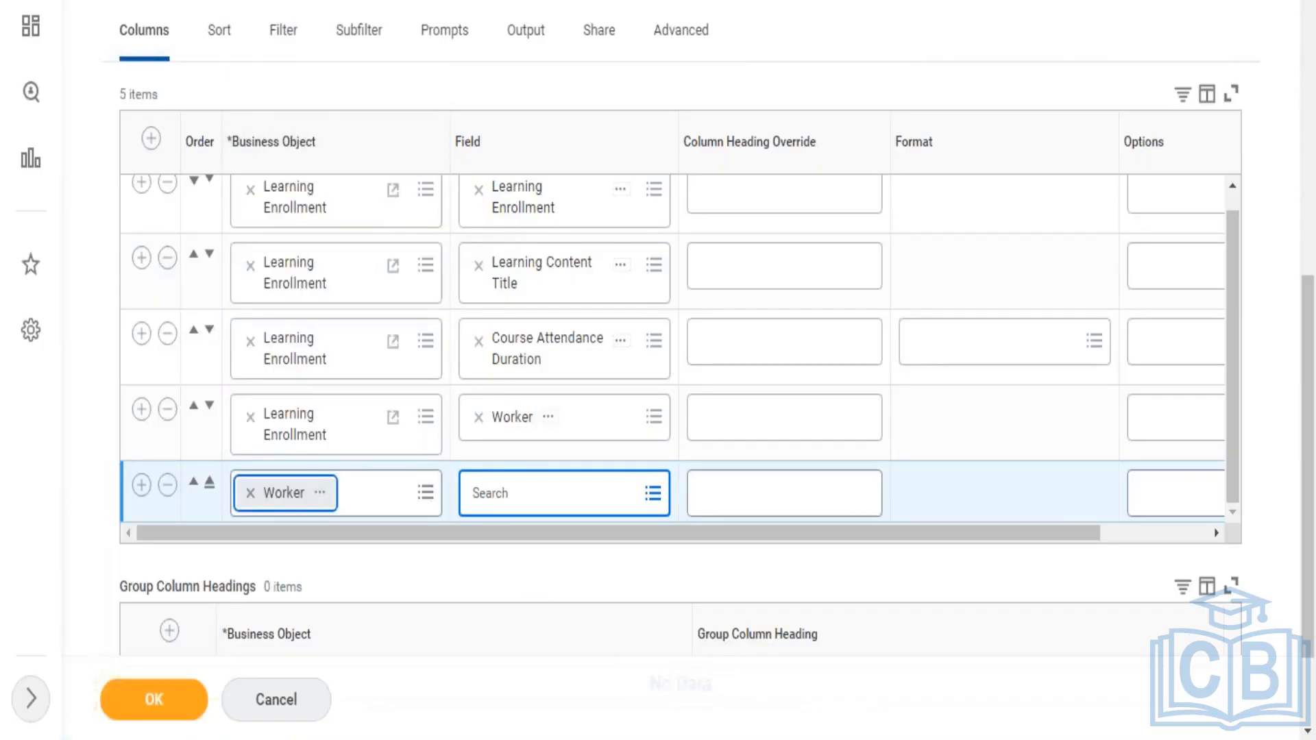
{"action": "left_click", "coordinate": [535, 493]}
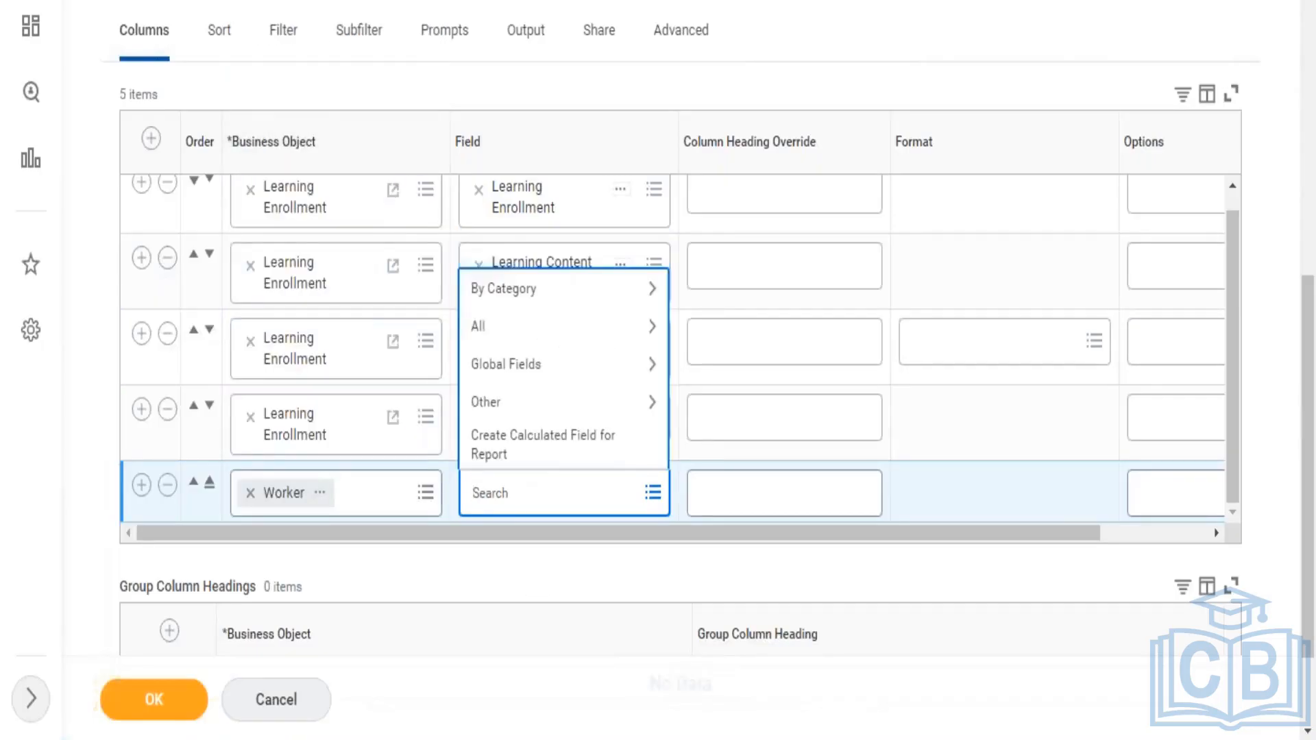
{"action": "type", "text": "manager level 01"}
{"action": "key", "text": "Return"}
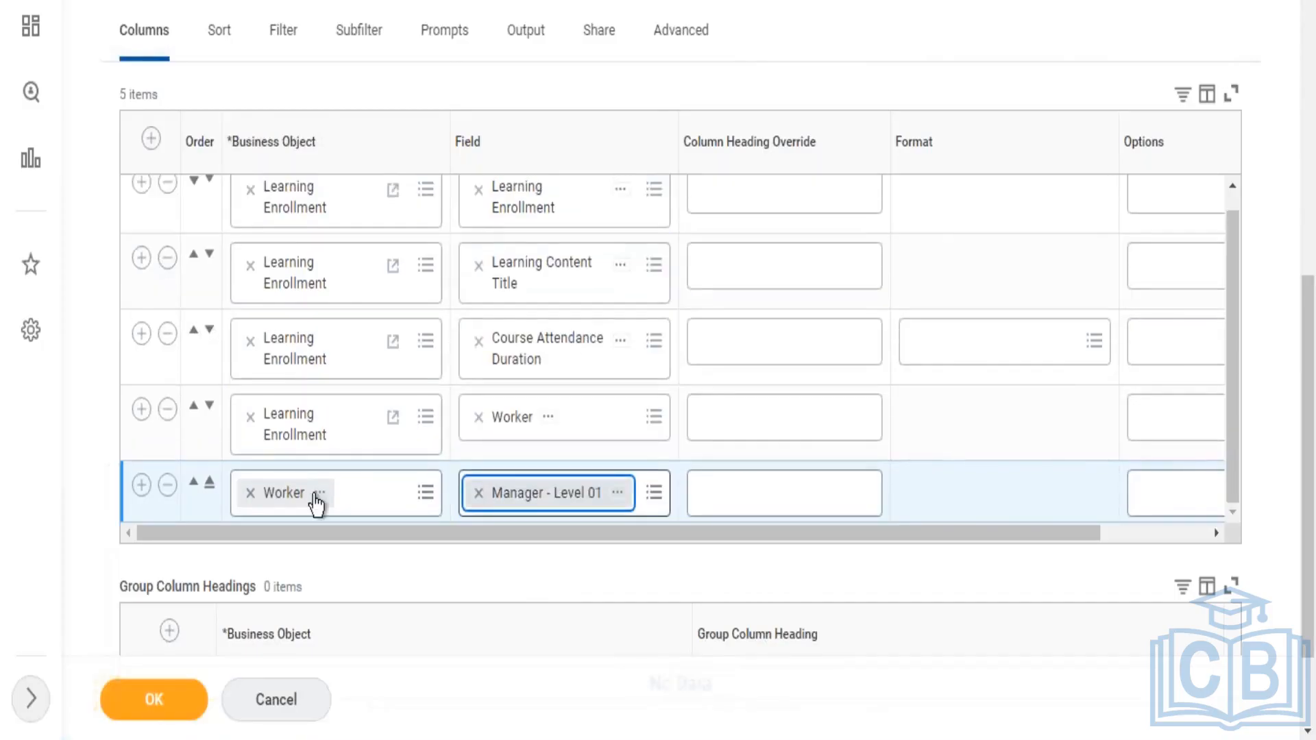
- Add a sixth report column on the Worker business object with the field Supervisory Organization
{"action": "left_click", "coordinate": [141, 485]}
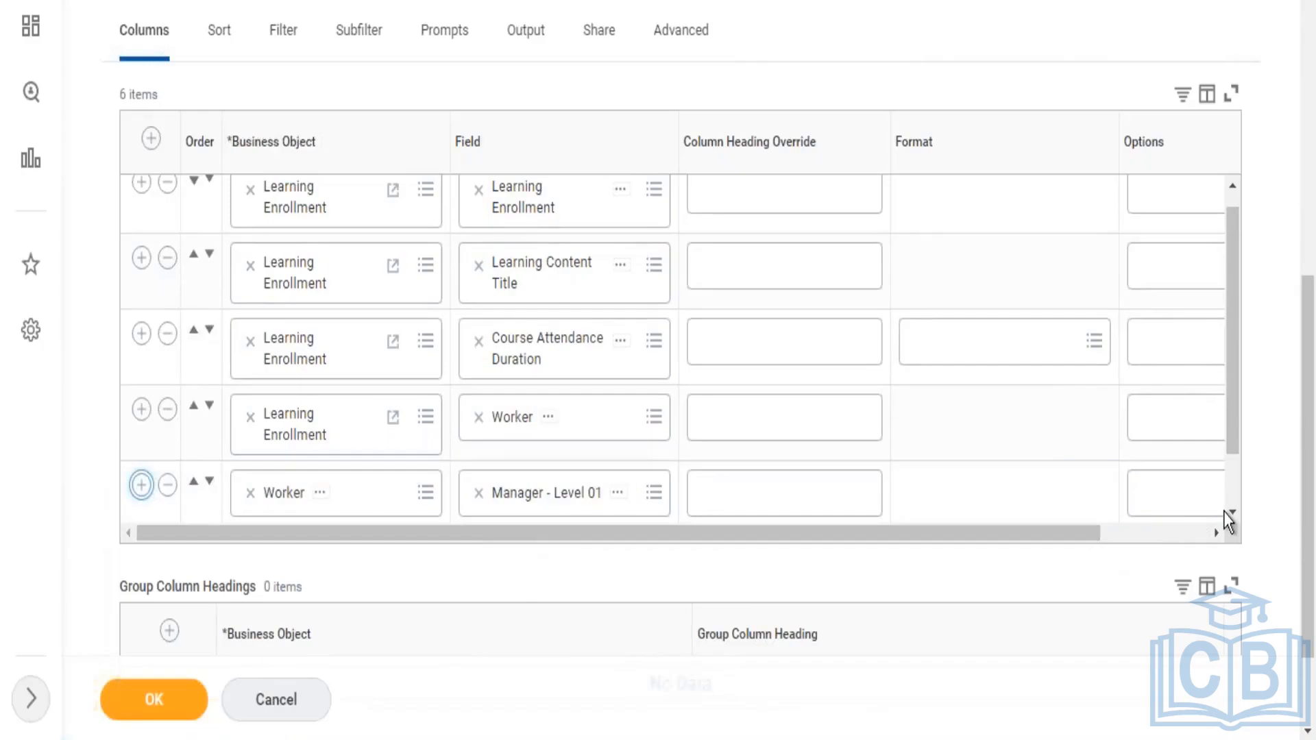
{"action": "left_click", "coordinate": [1233, 486]}
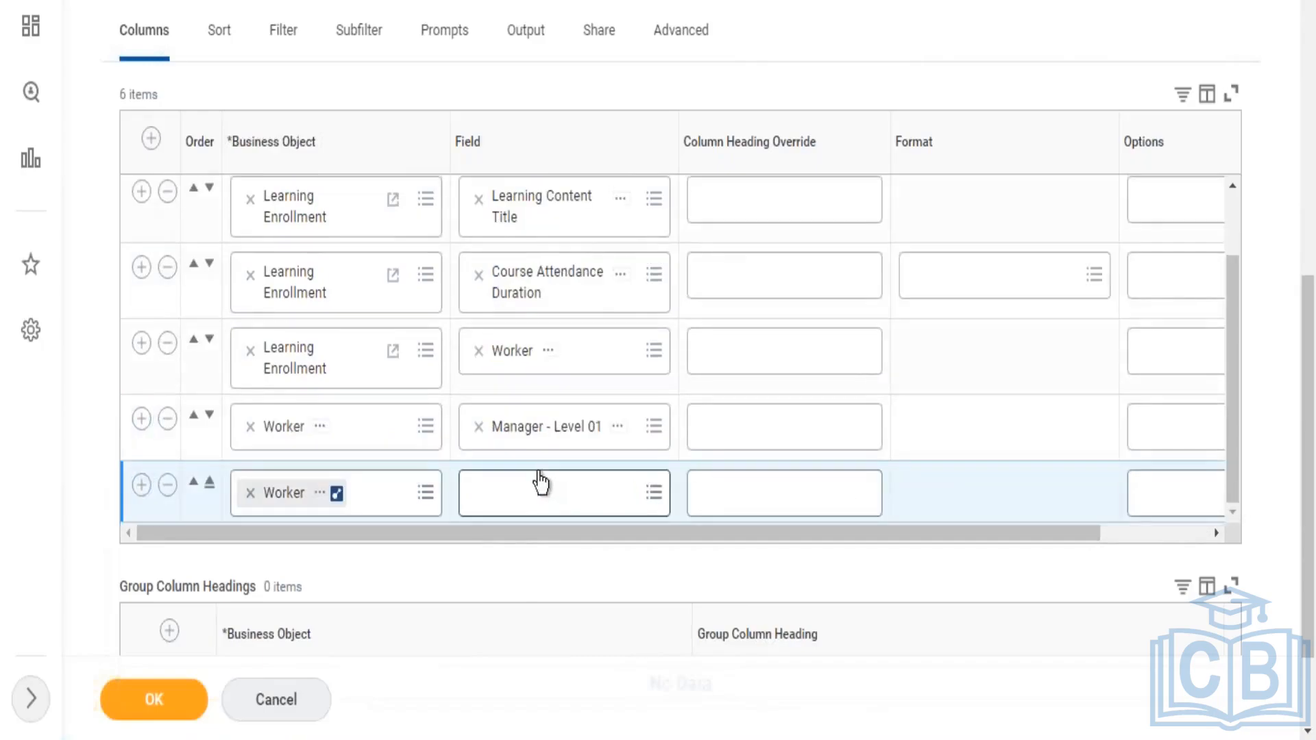
{"action": "left_click", "coordinate": [535, 504]}
{"action": "type", "text": "supe"}
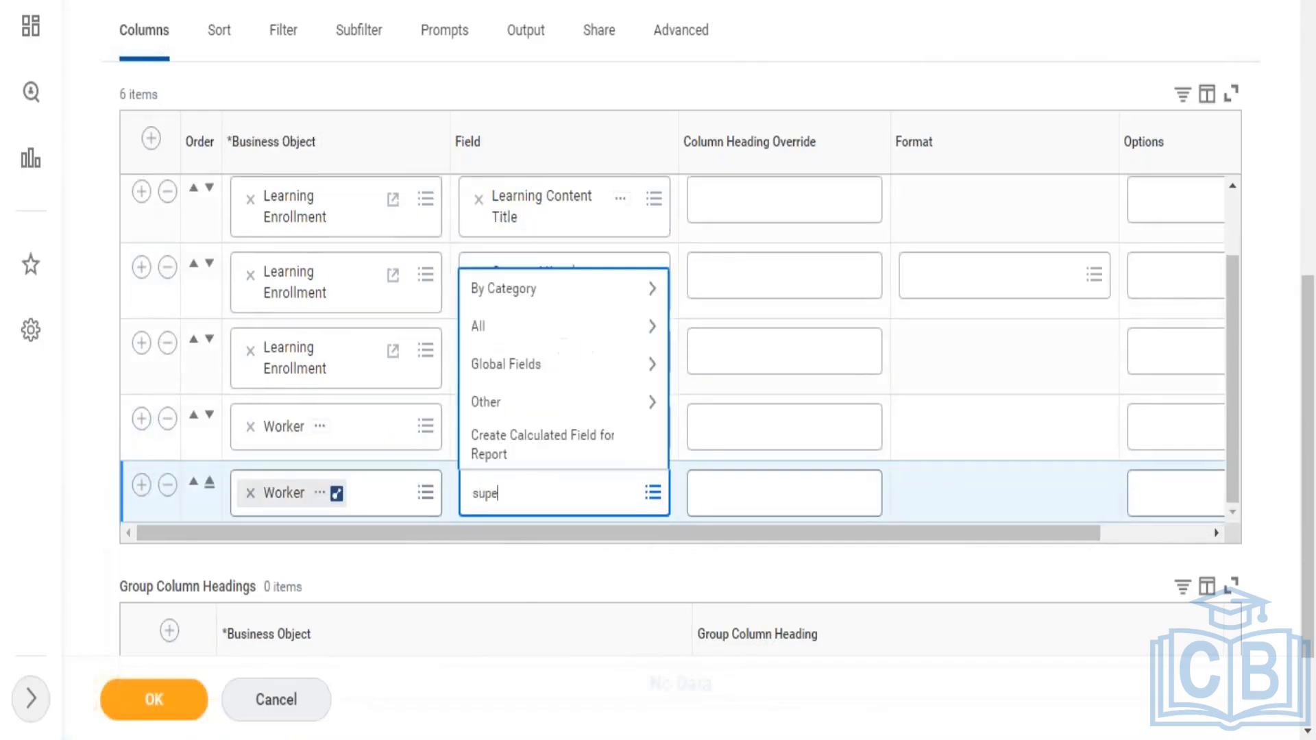
{"action": "type", "text": "rvisory org"}
{"action": "key", "text": "Return"}
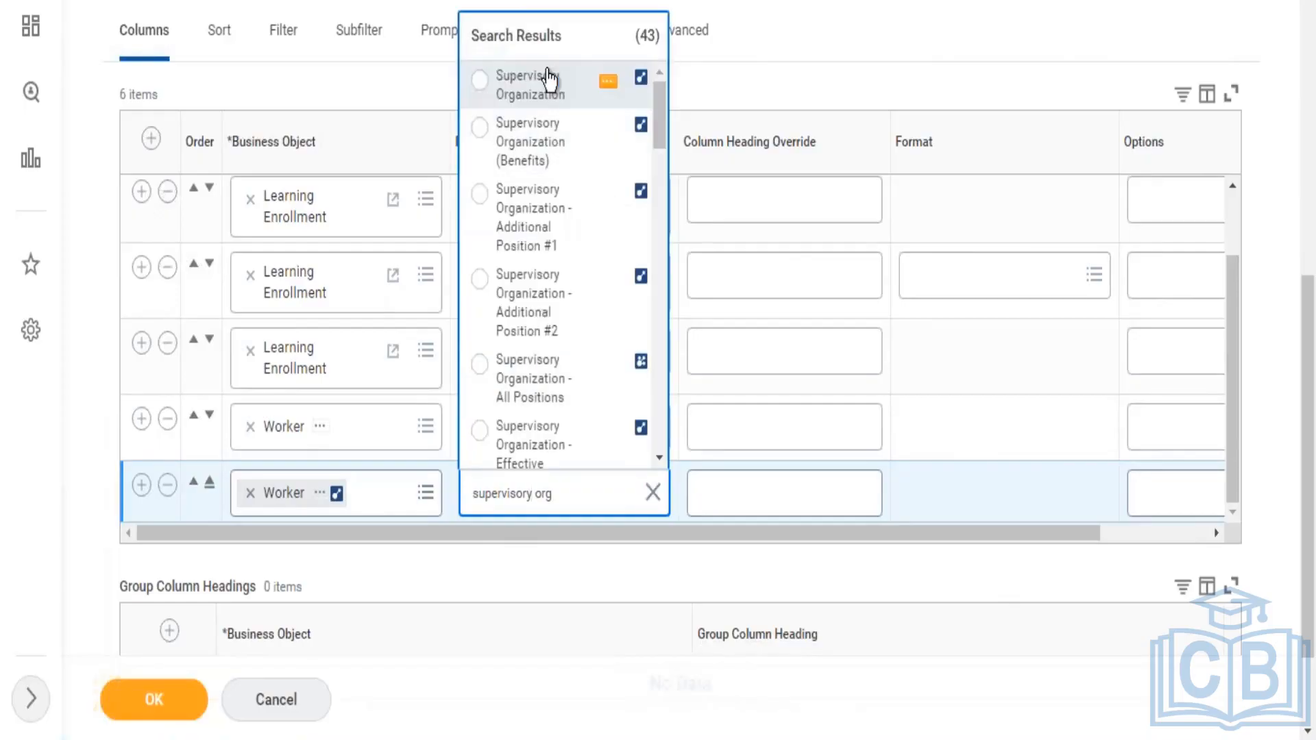
{"action": "left_click", "coordinate": [548, 79]}
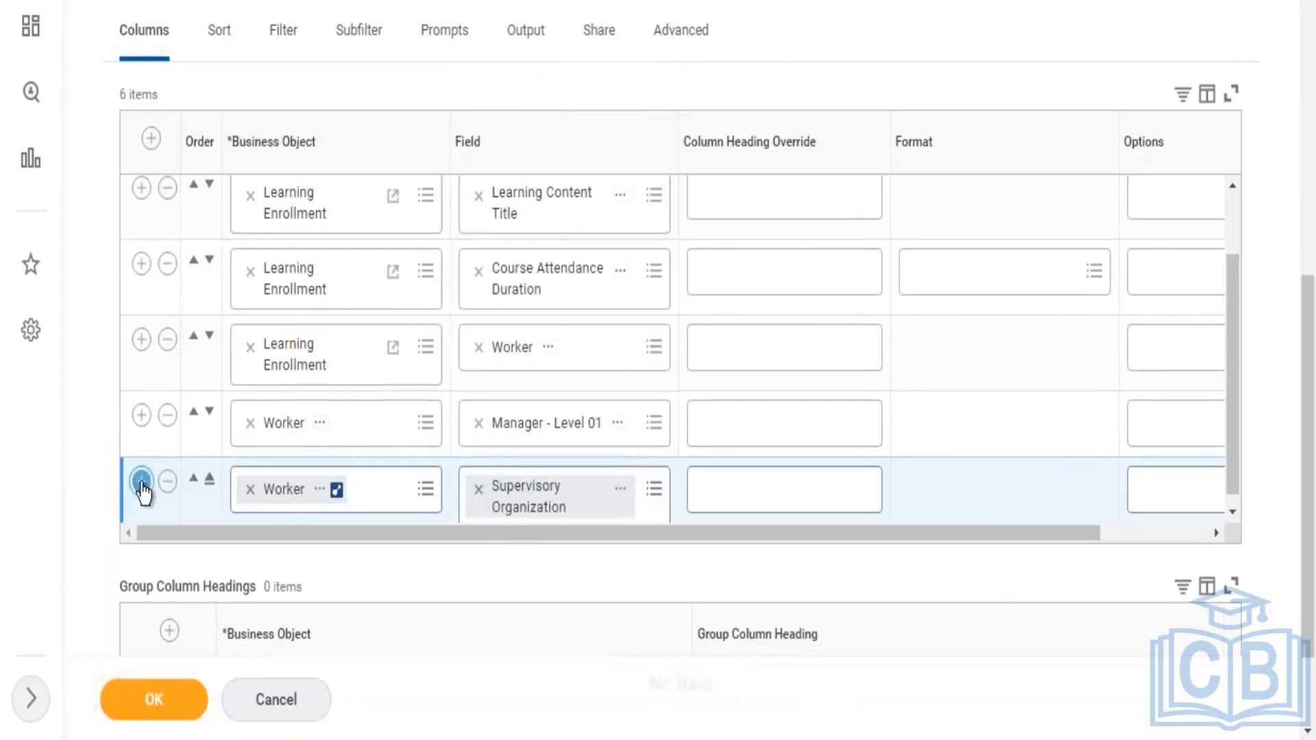
- Add a seventh report column on the Worker business object with the field FTE %
{"action": "left_click", "coordinate": [141, 482]}
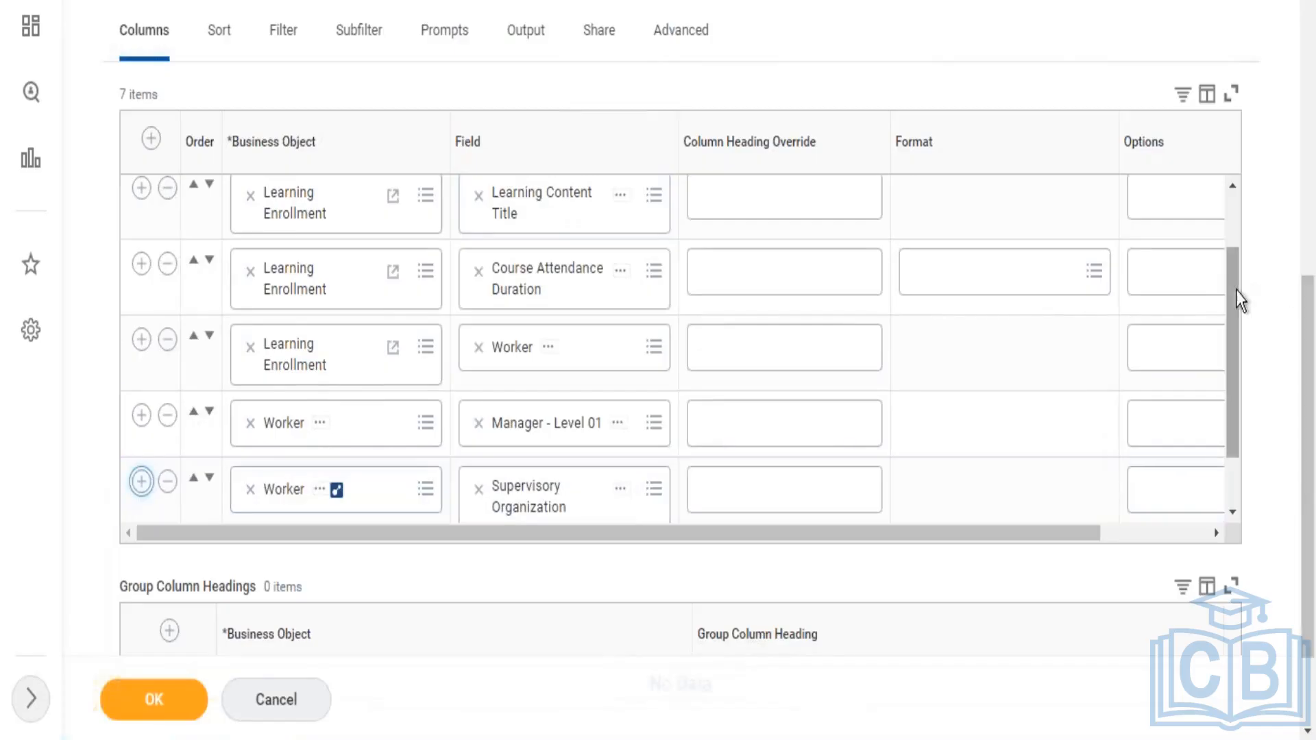
{"action": "left_click_drag", "start_coordinate": [1241, 301], "coordinate": [1240, 413]}
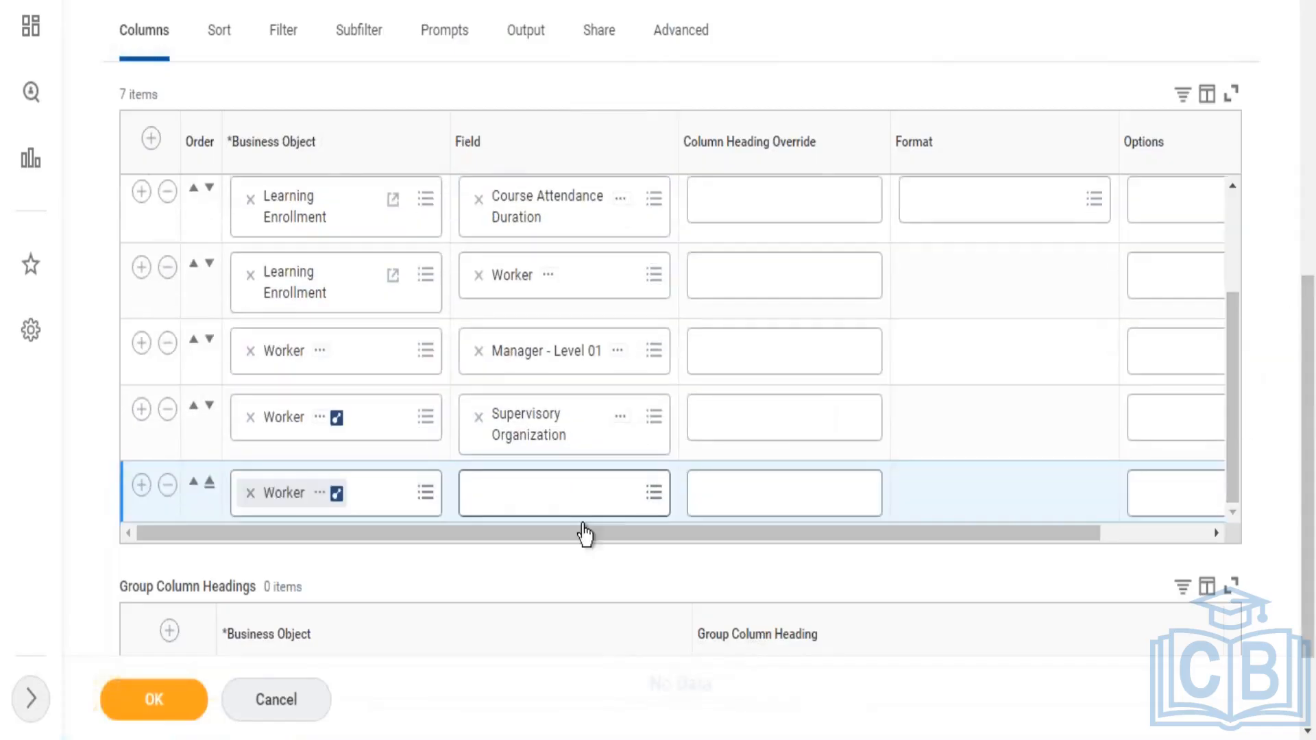
{"action": "left_click", "coordinate": [564, 511]}
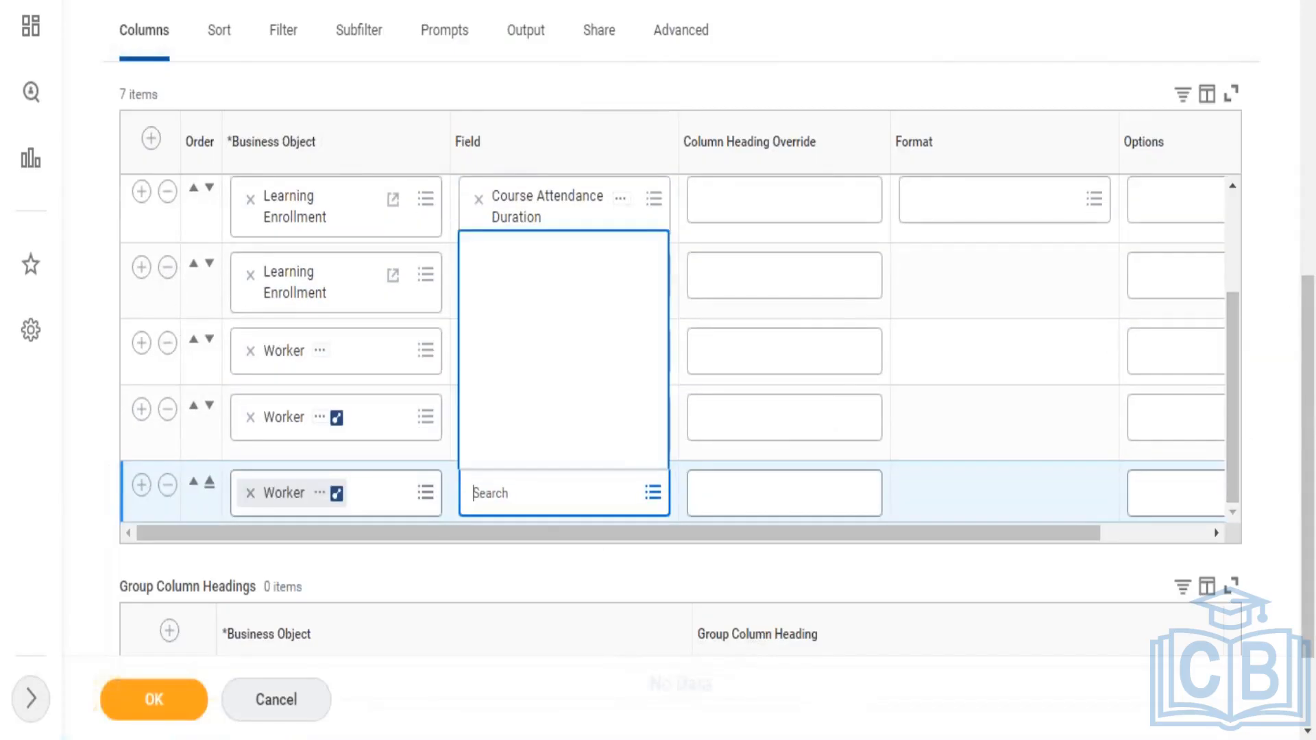
{"action": "type", "text": "w"}
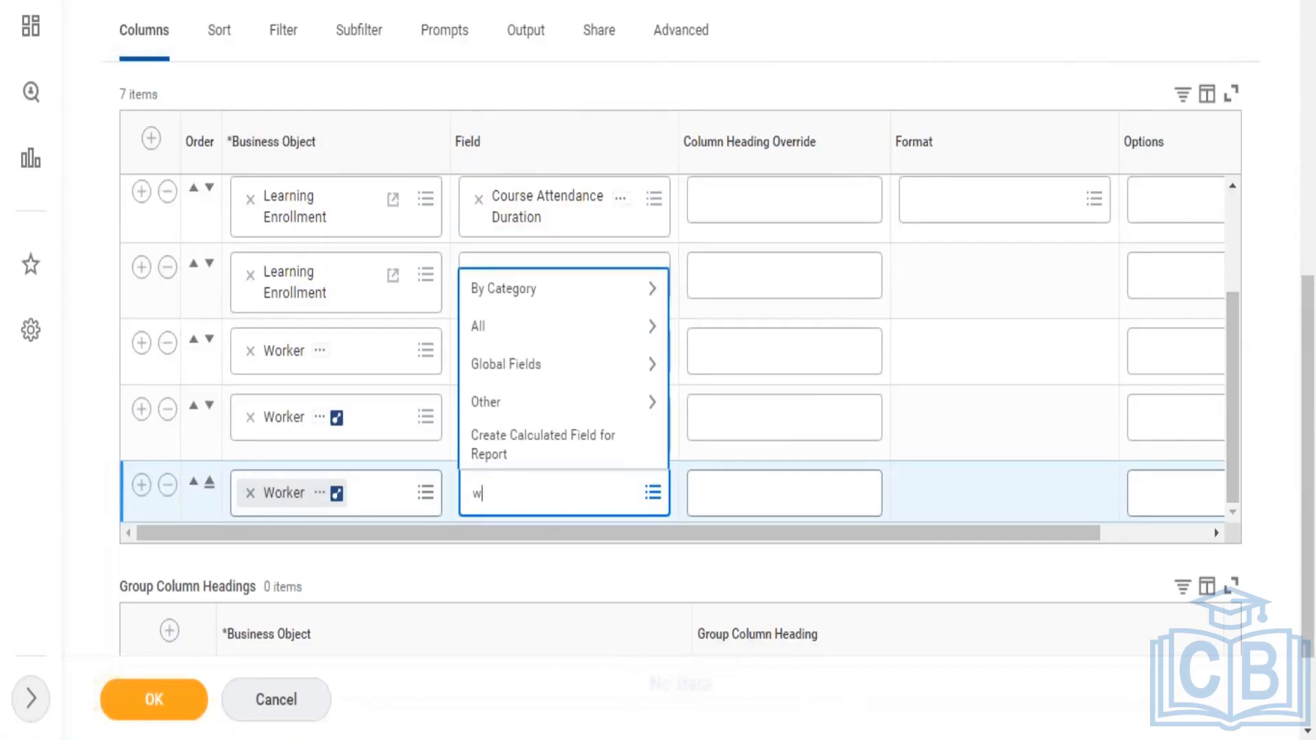
{"action": "type", "text": "orking hours"}
{"action": "key", "text": "Return"}
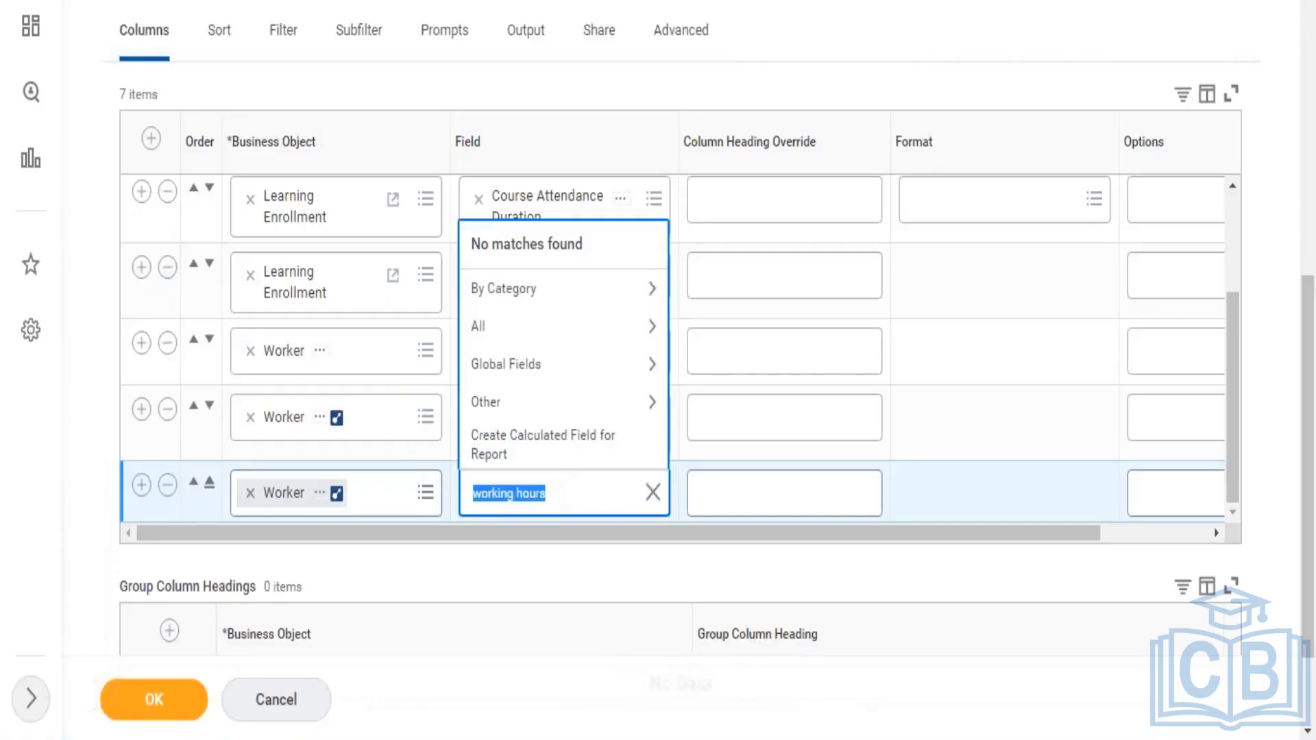
{"action": "type", "text": "FTE"}
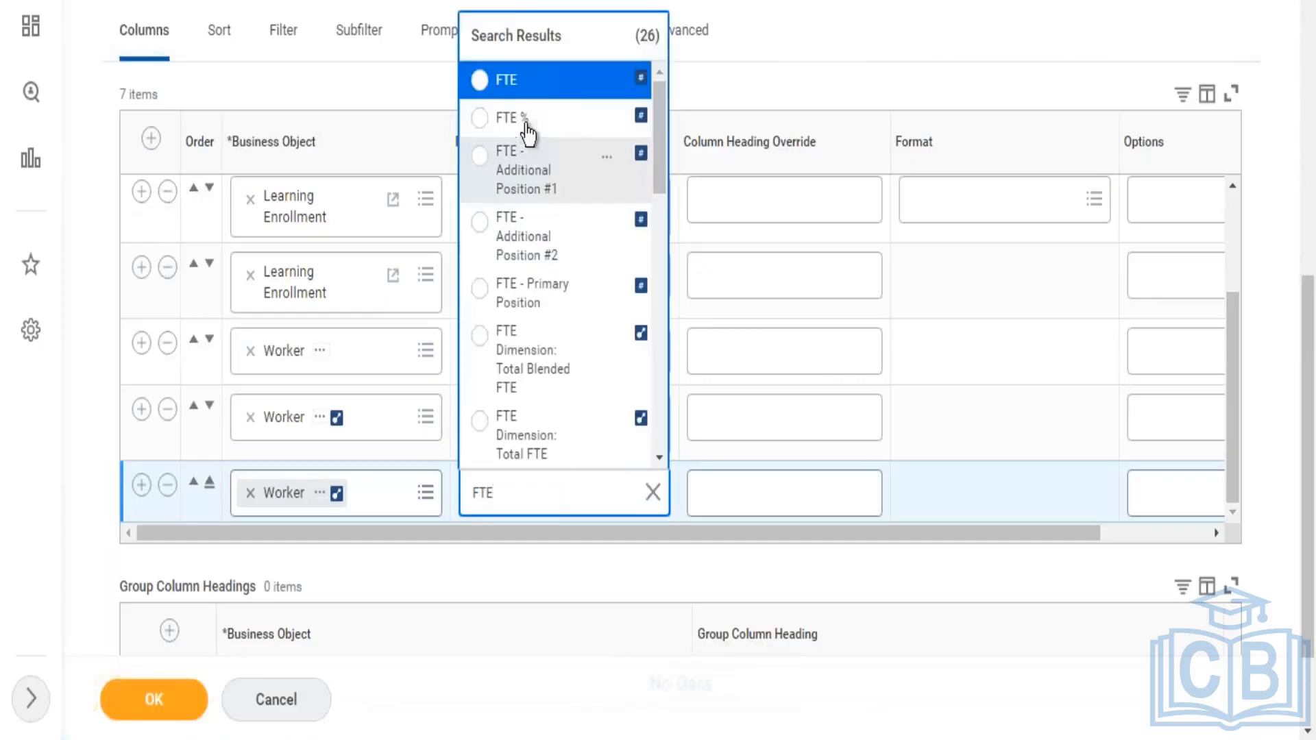
{"action": "left_click", "coordinate": [526, 121]}
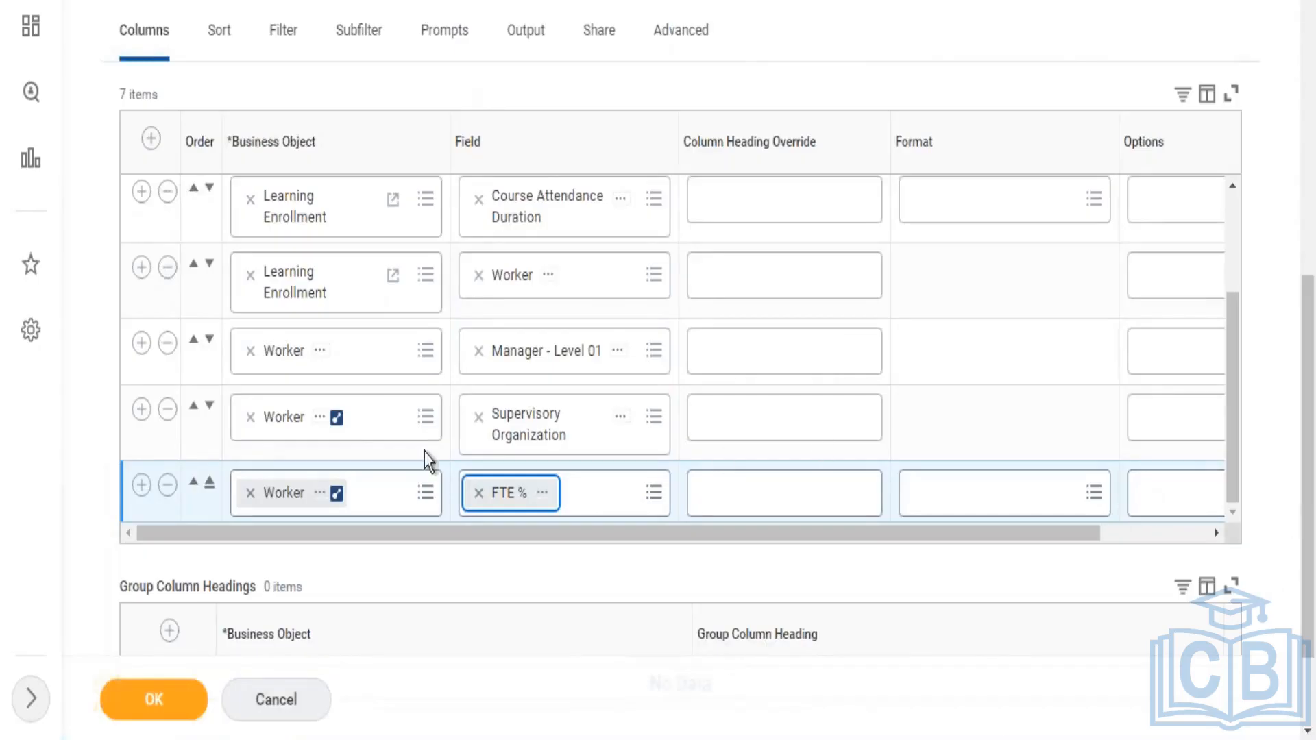
- Try to add an eighth report column with the business object Course Attendance Status
{"action": "left_click", "coordinate": [142, 486]}
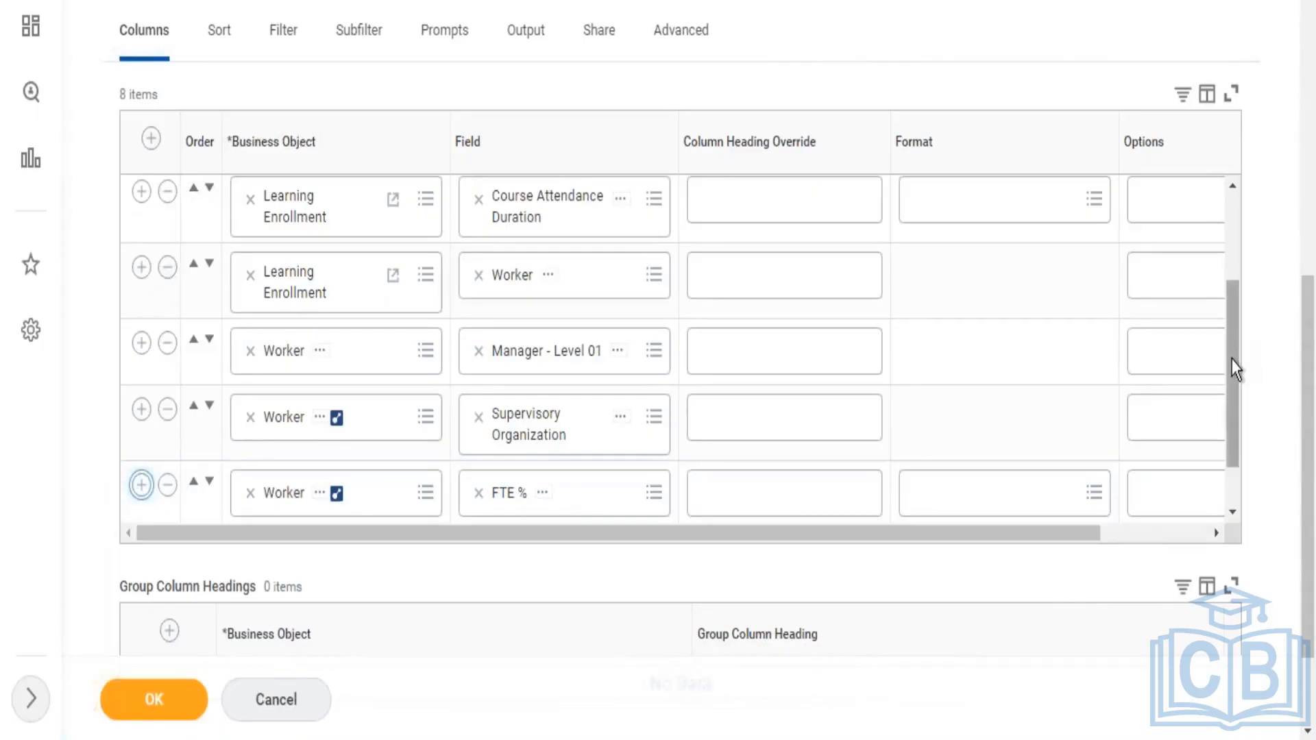
{"action": "scroll", "coordinate": [1237, 497], "scroll_direction": "down", "scroll_amount": 2}
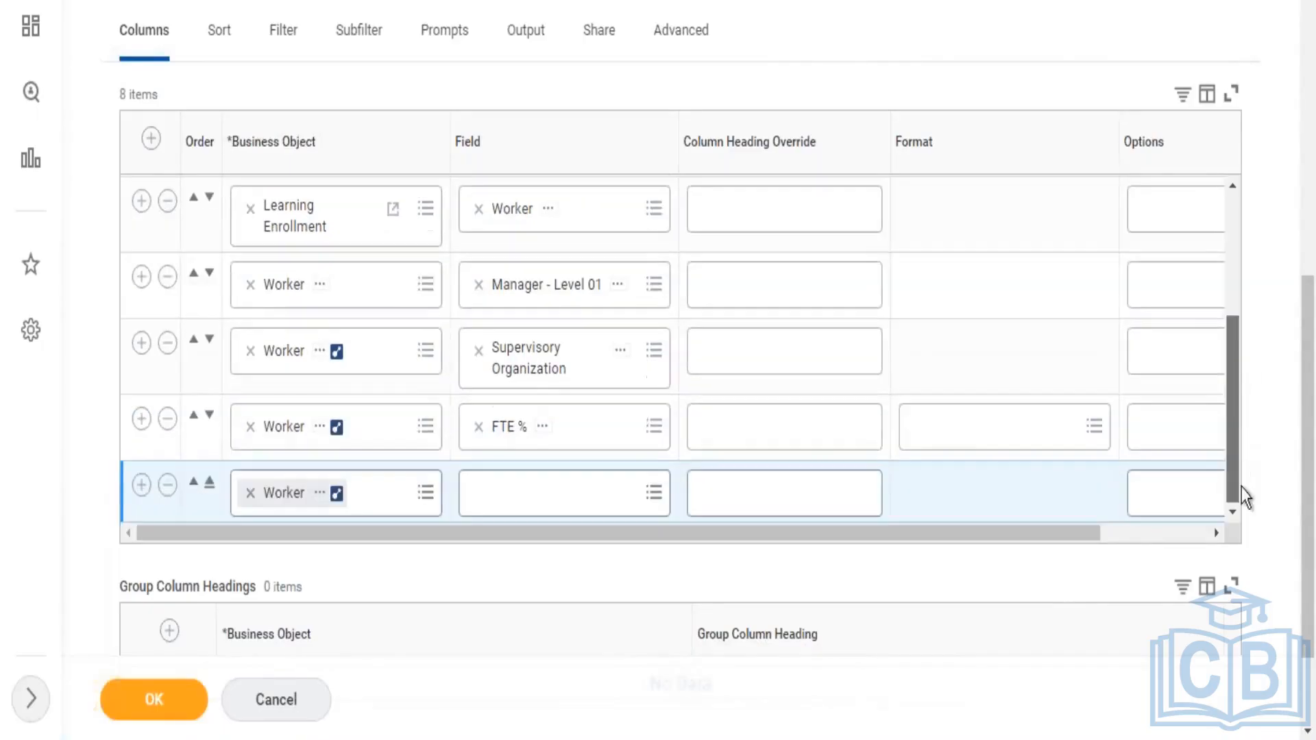
{"action": "left_click", "coordinate": [251, 493]}
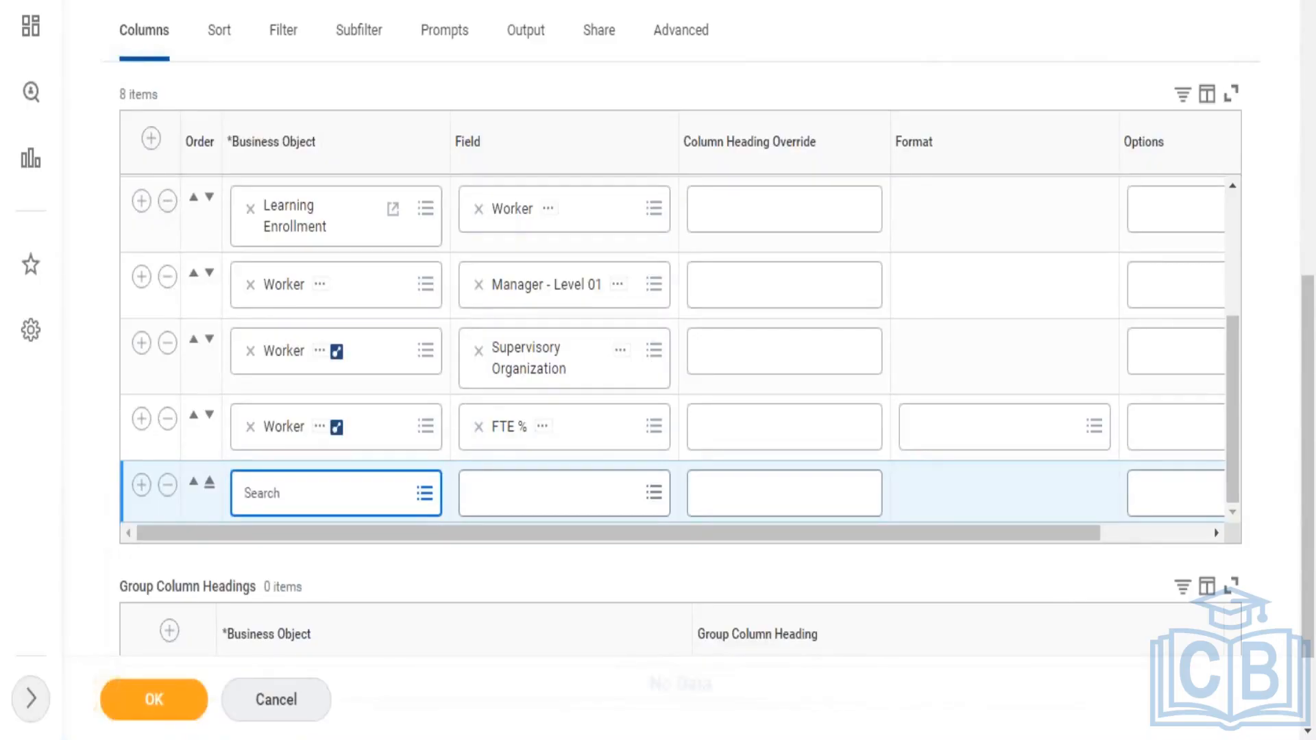
{"action": "type", "text": "course"}
{"action": "key", "text": "Return"}
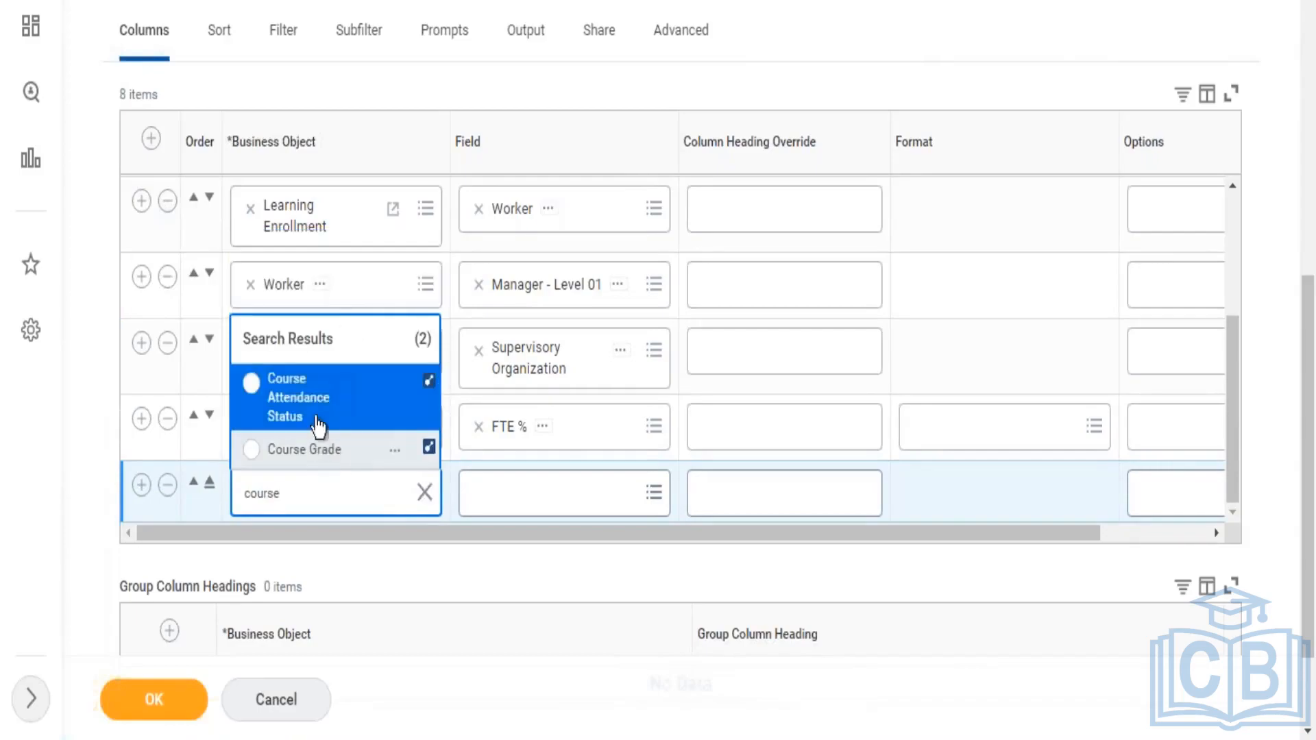
{"action": "left_click", "coordinate": [394, 424]}
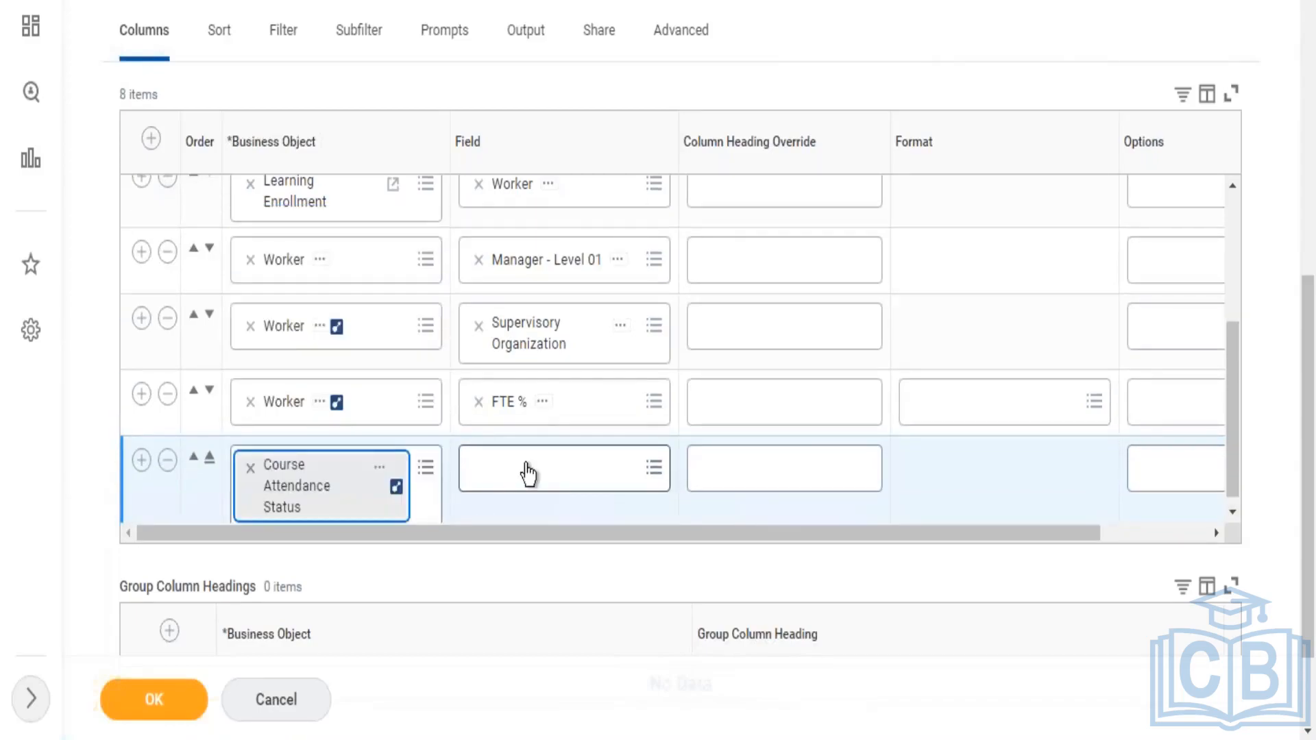
- Review all fields of Course Attendance Status, including the details of Class of Instance, and clear the column's business object
{"action": "left_click", "coordinate": [528, 473]}
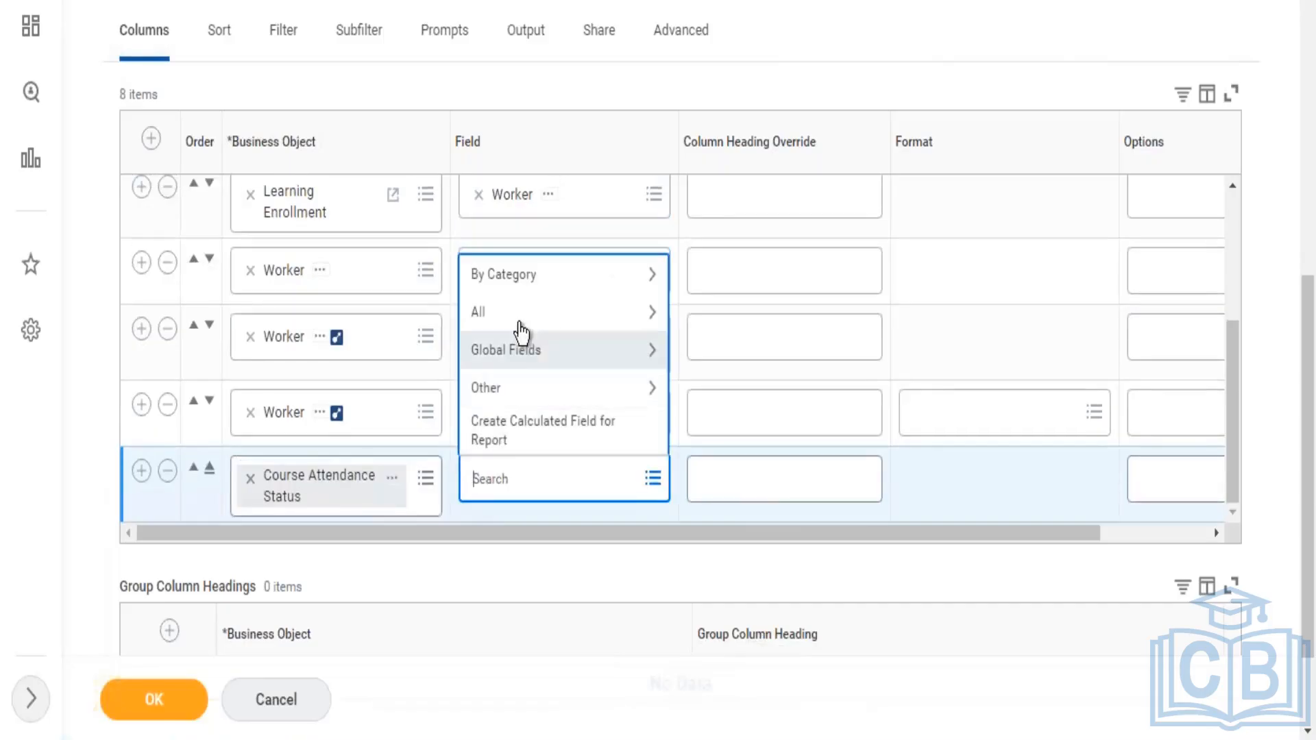
{"action": "left_click", "coordinate": [521, 322]}
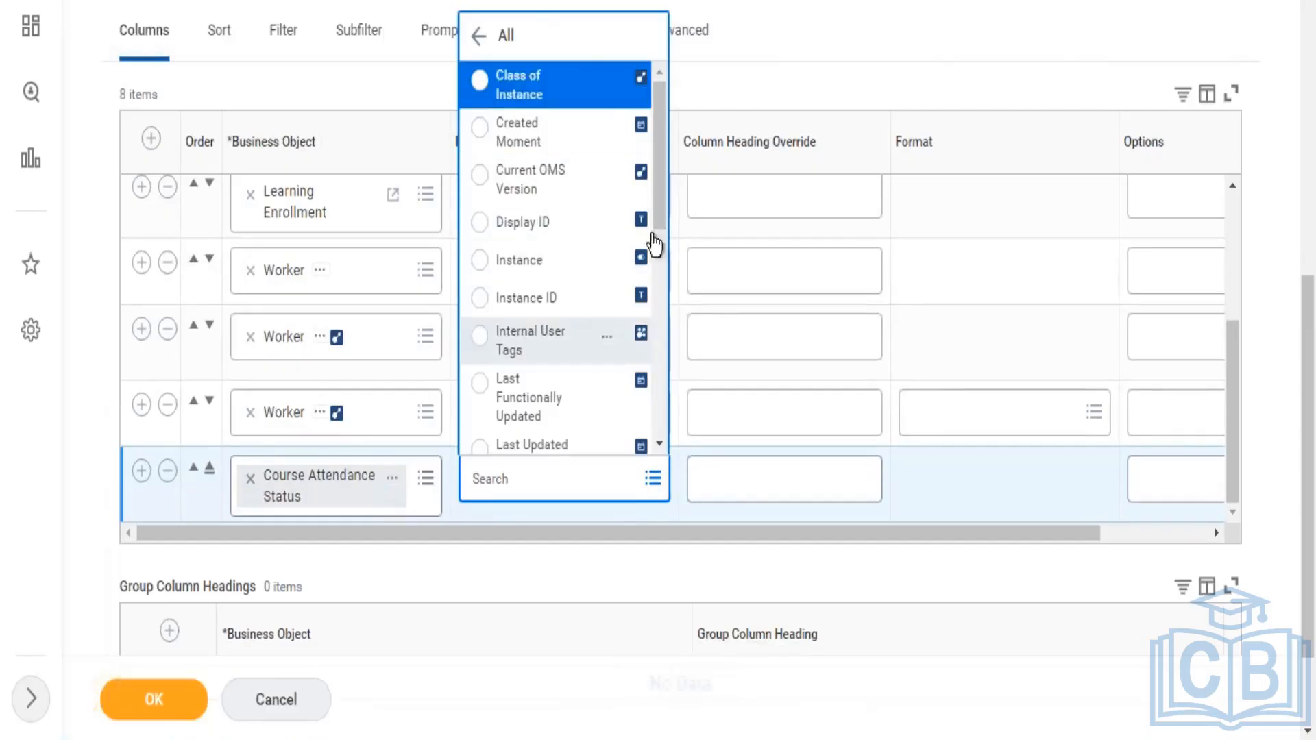
{"action": "left_click_drag", "start_coordinate": [659, 187], "coordinate": [645, 397]}
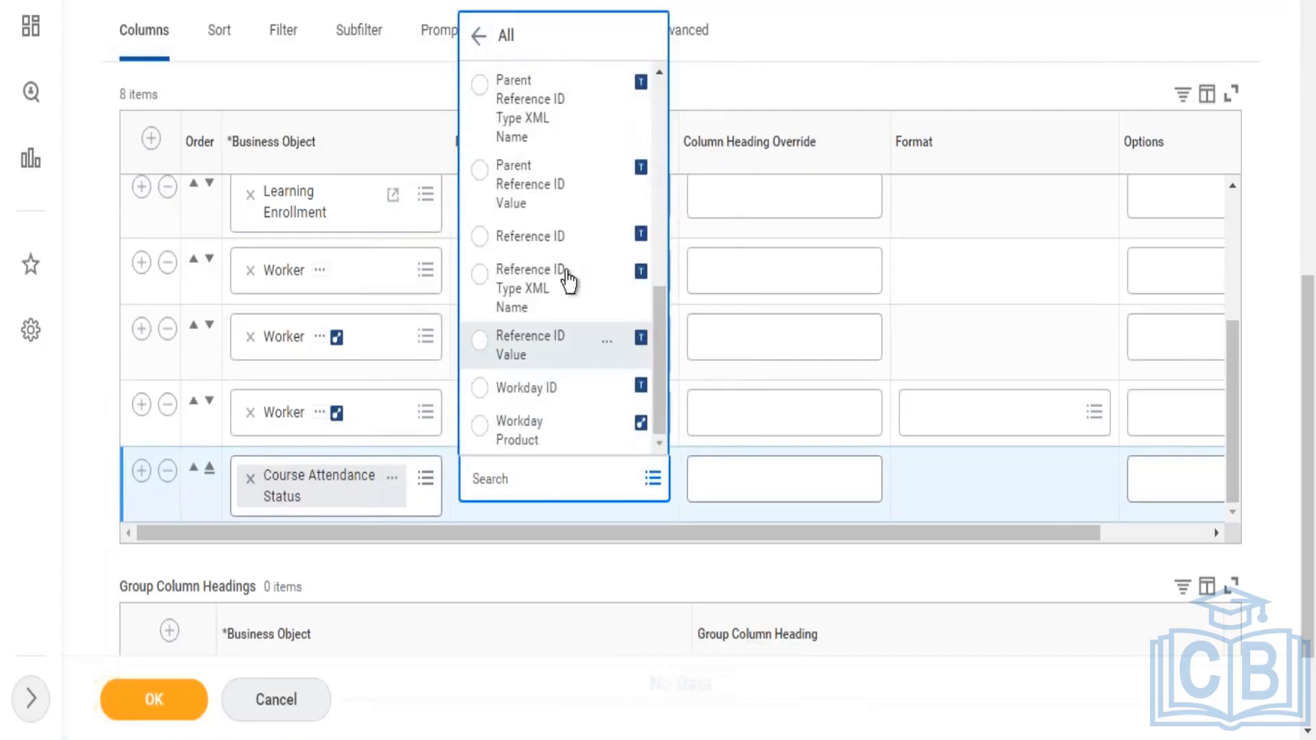
{"action": "left_click_drag", "start_coordinate": [655, 353], "coordinate": [656, 140]}
{"action": "scroll", "coordinate": [651, 158], "scroll_direction": "down", "scroll_amount": 1}
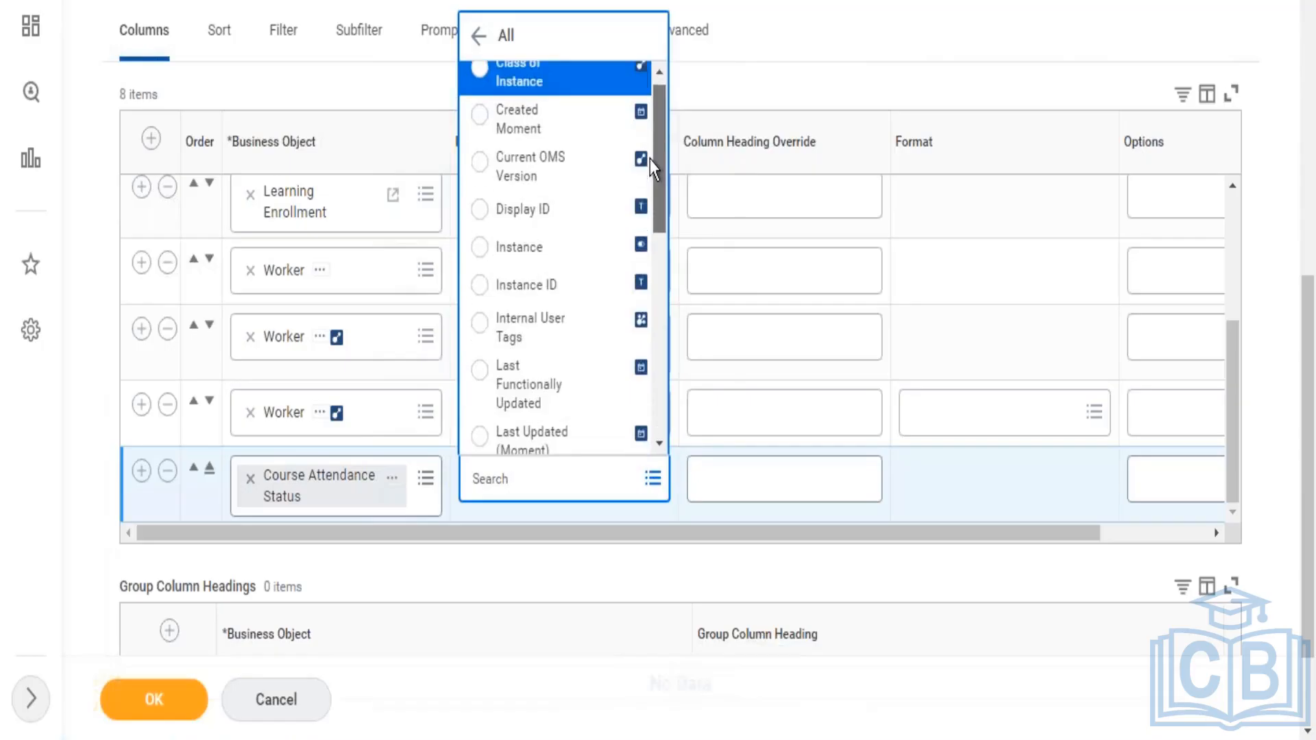
{"action": "scroll", "coordinate": [650, 200], "scroll_direction": "down", "scroll_amount": 2}
{"action": "left_click_drag", "start_coordinate": [650, 208], "coordinate": [651, 84]}
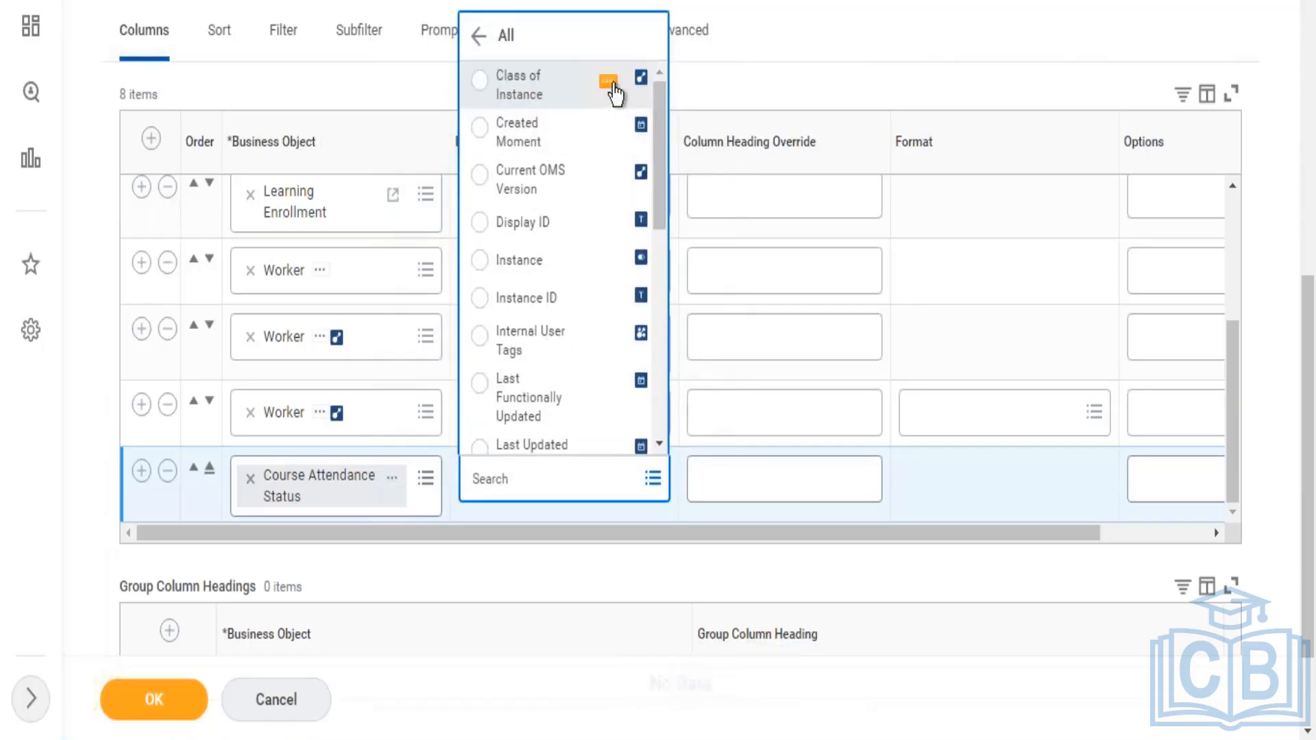
{"action": "left_click", "coordinate": [608, 82]}
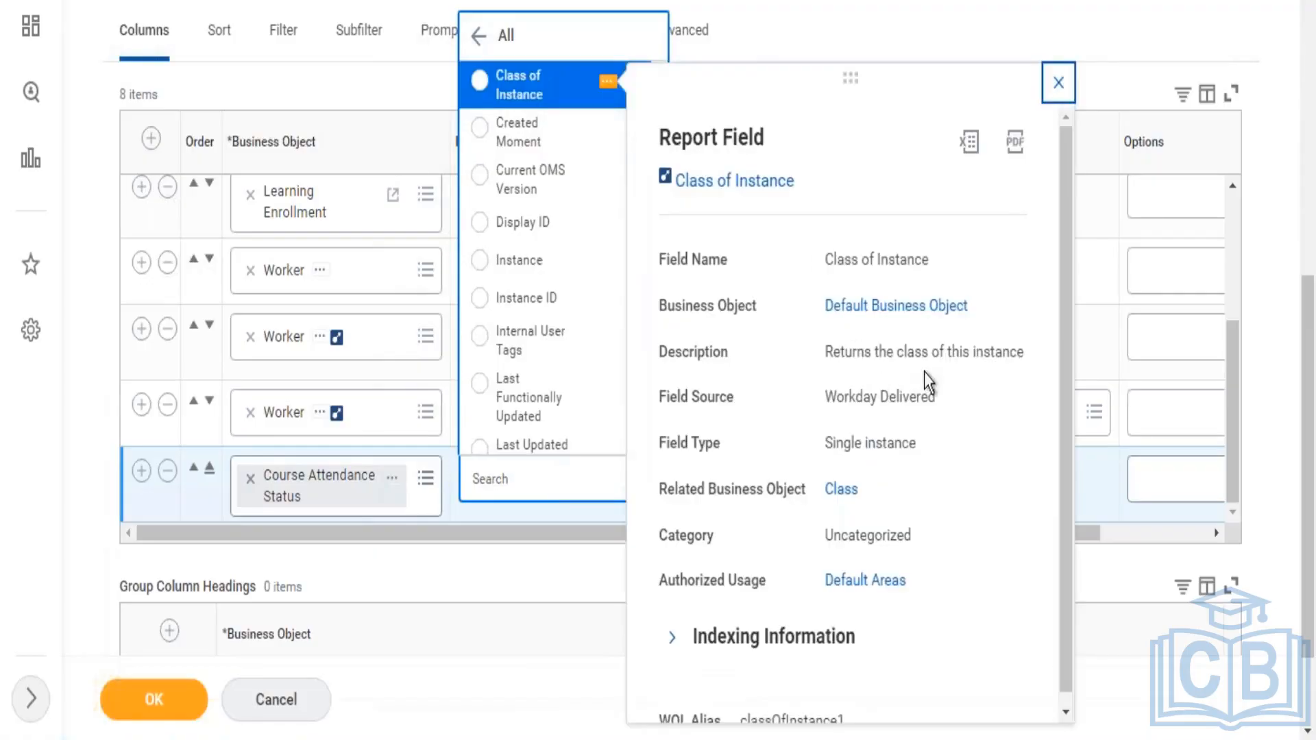
{"action": "left_click", "coordinate": [597, 37]}
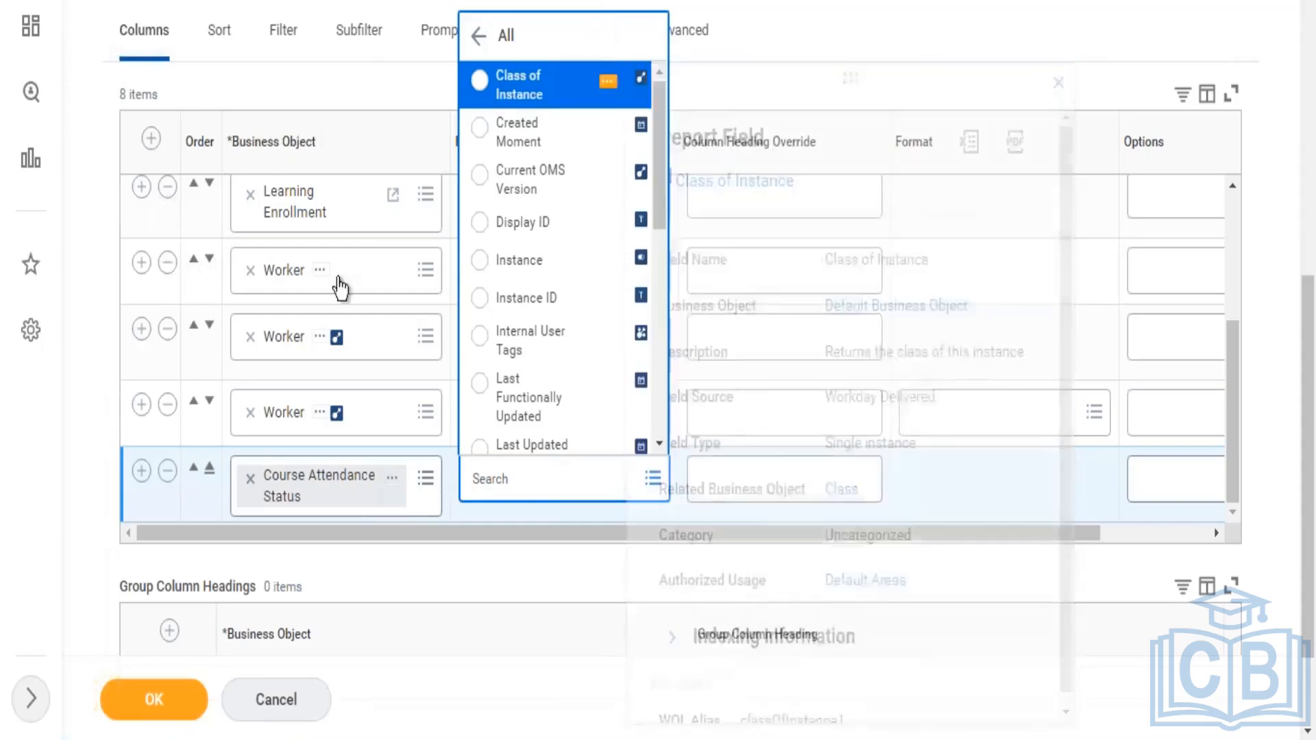
{"action": "left_click", "coordinate": [252, 483]}
{"action": "left_click", "coordinate": [251, 480]}
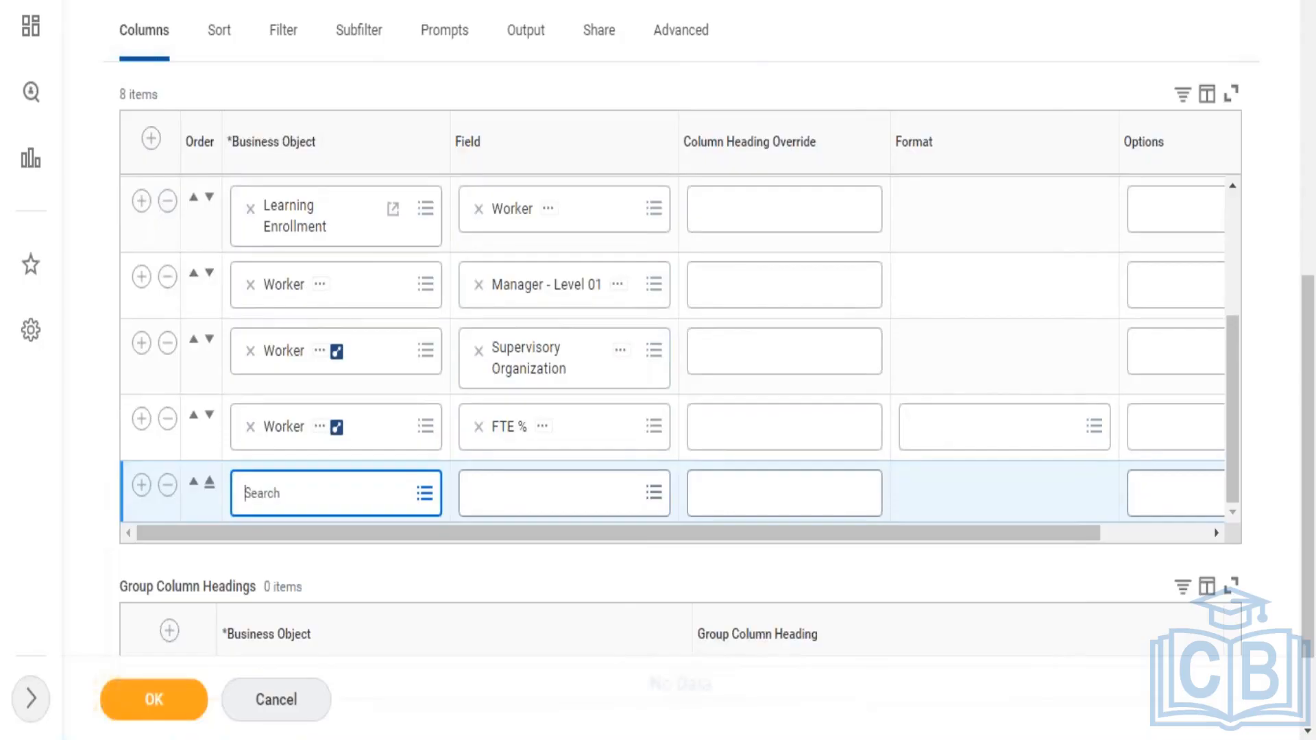
- Add a Learning Enrollment column with the field Current Instructor after the Worker field column, and remove the empty last column
{"action": "left_click", "coordinate": [141, 201]}
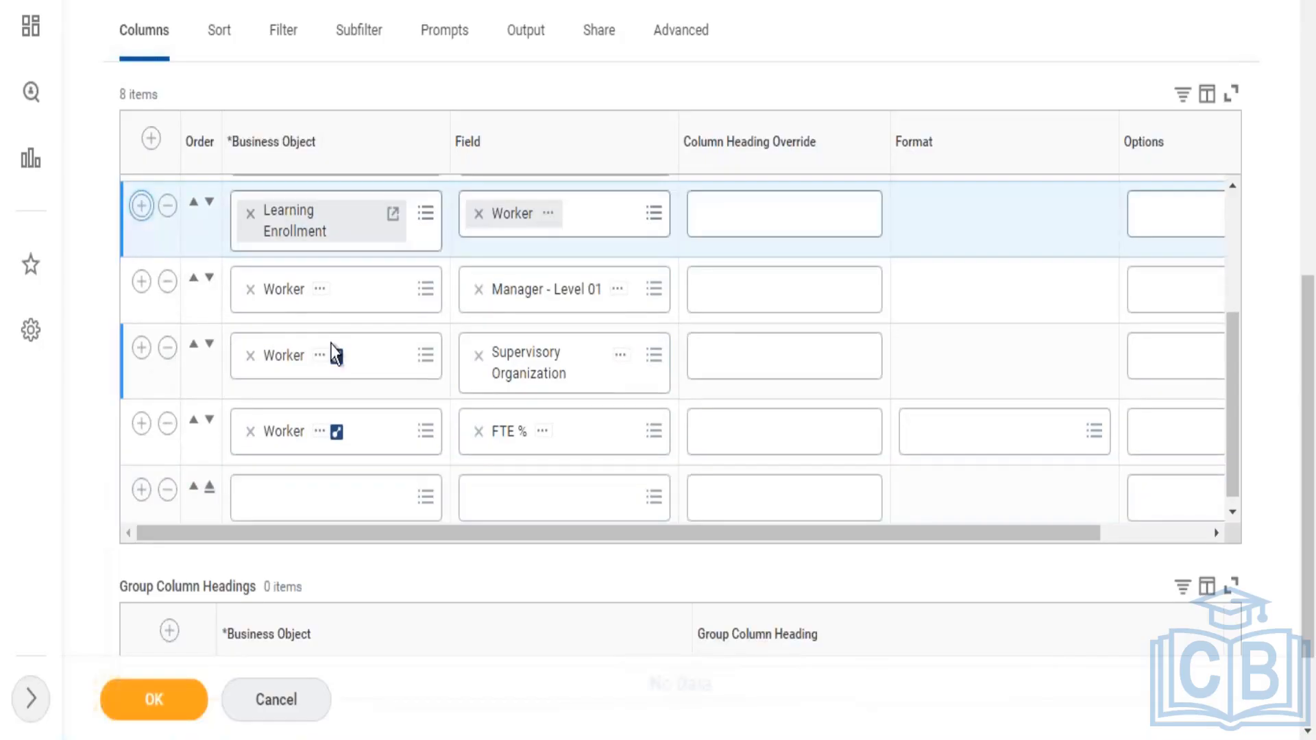
{"action": "left_click", "coordinate": [500, 279]}
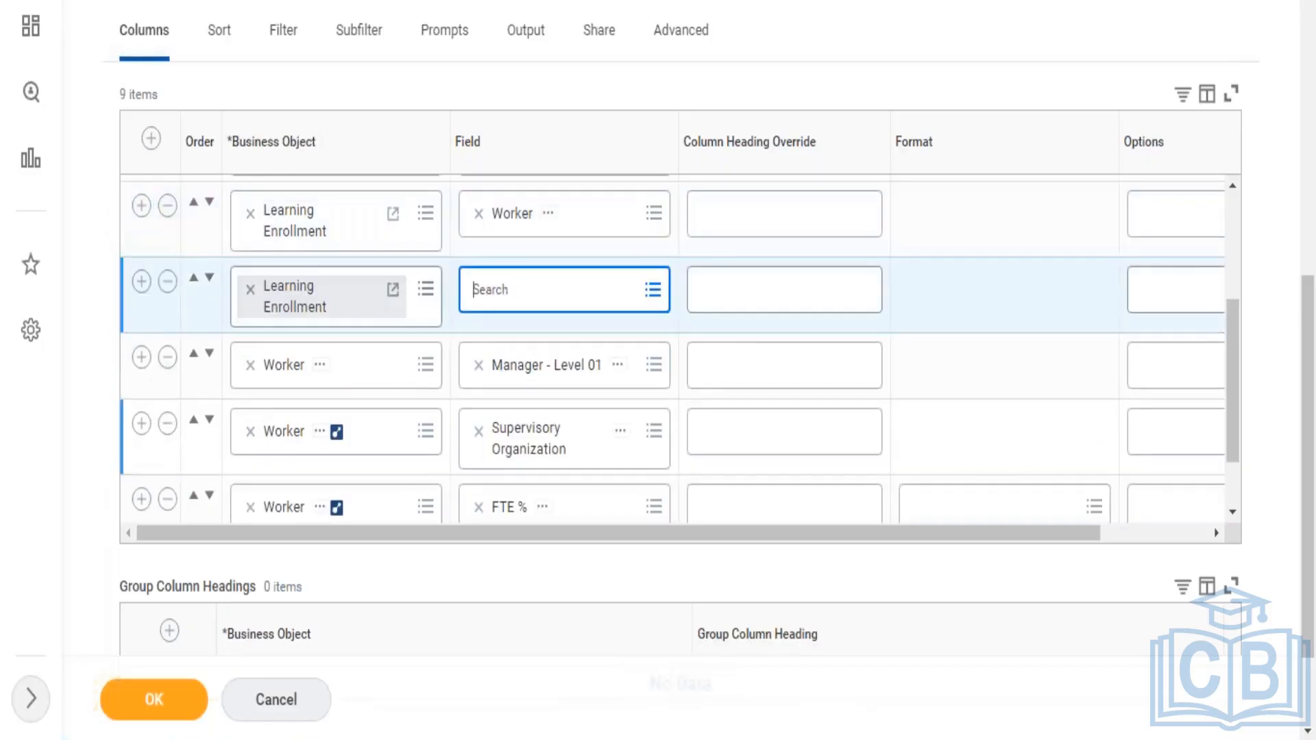
{"action": "type", "text": "instr"}
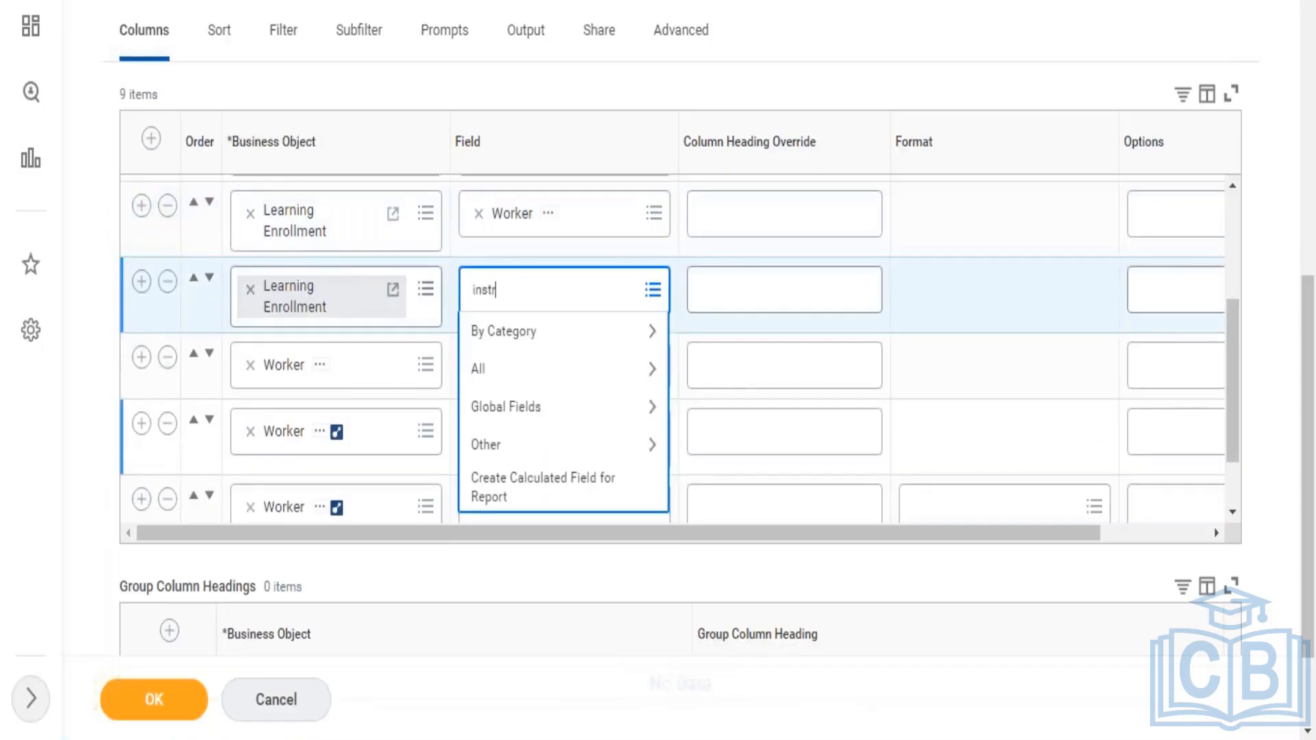
{"action": "type", "text": "uct"}
{"action": "key", "text": "Return"}
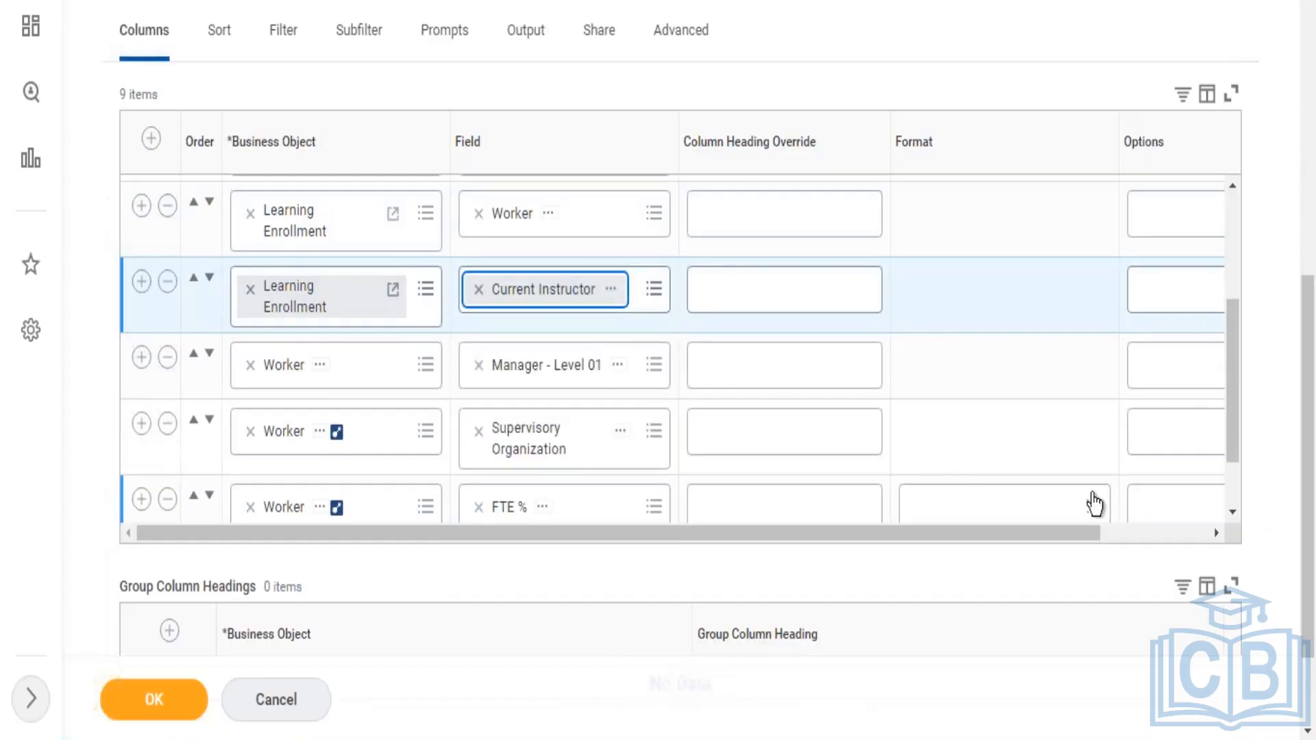
{"action": "left_click_drag", "start_coordinate": [1232, 387], "coordinate": [1231, 473]}
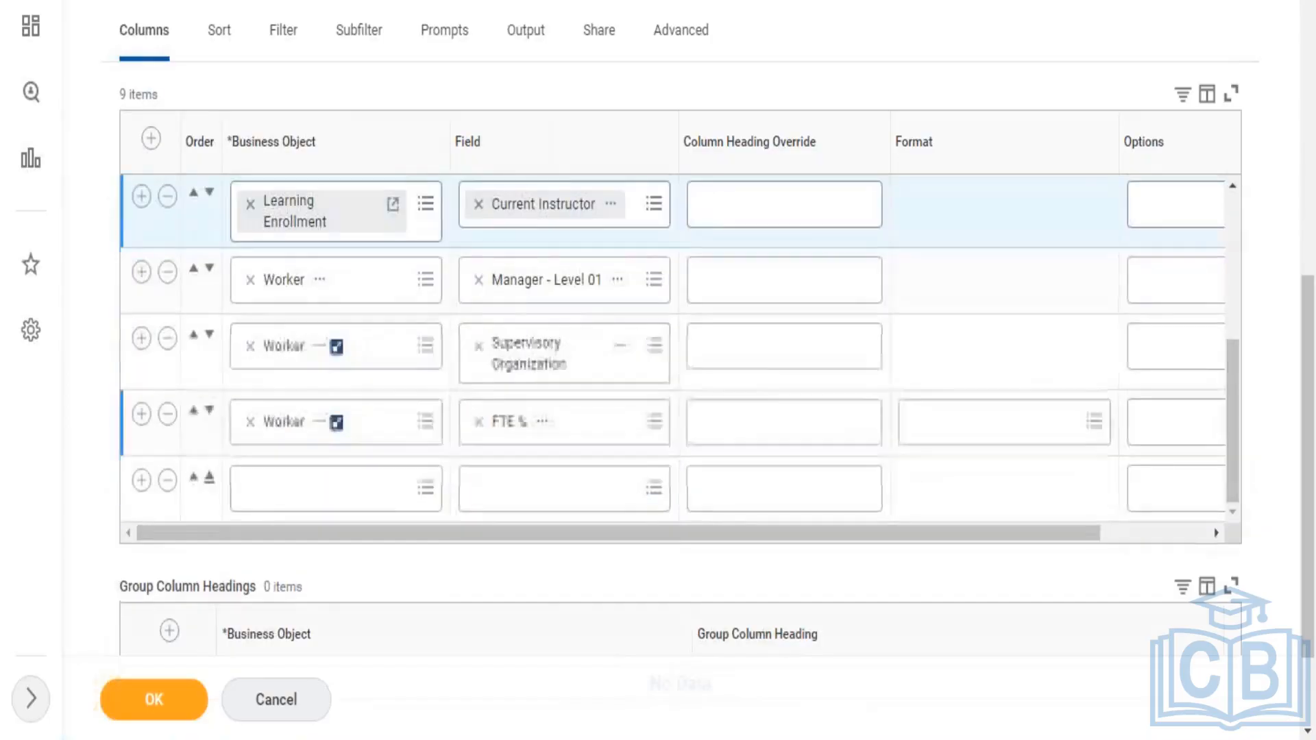
{"action": "left_click", "coordinate": [168, 481]}
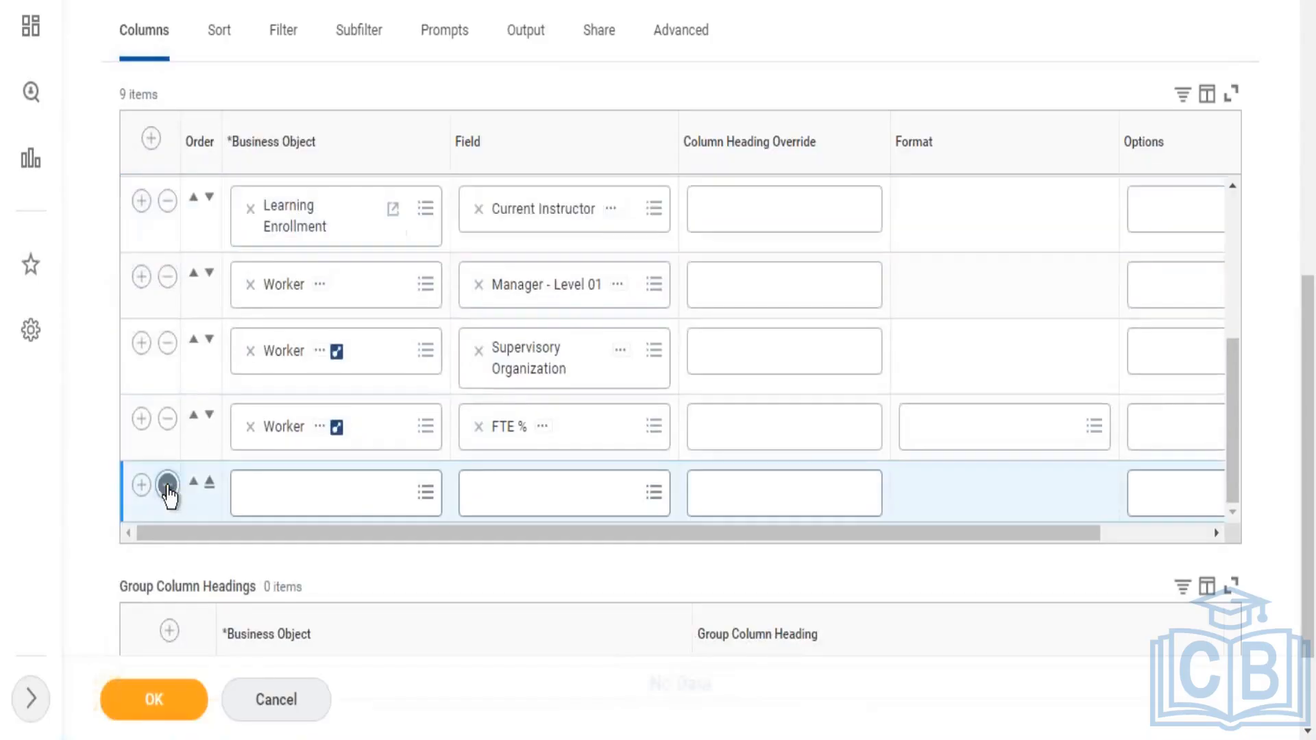
- Add a filter condition on instances with the field Learning Content Title
{"action": "left_click", "coordinate": [286, 42]}
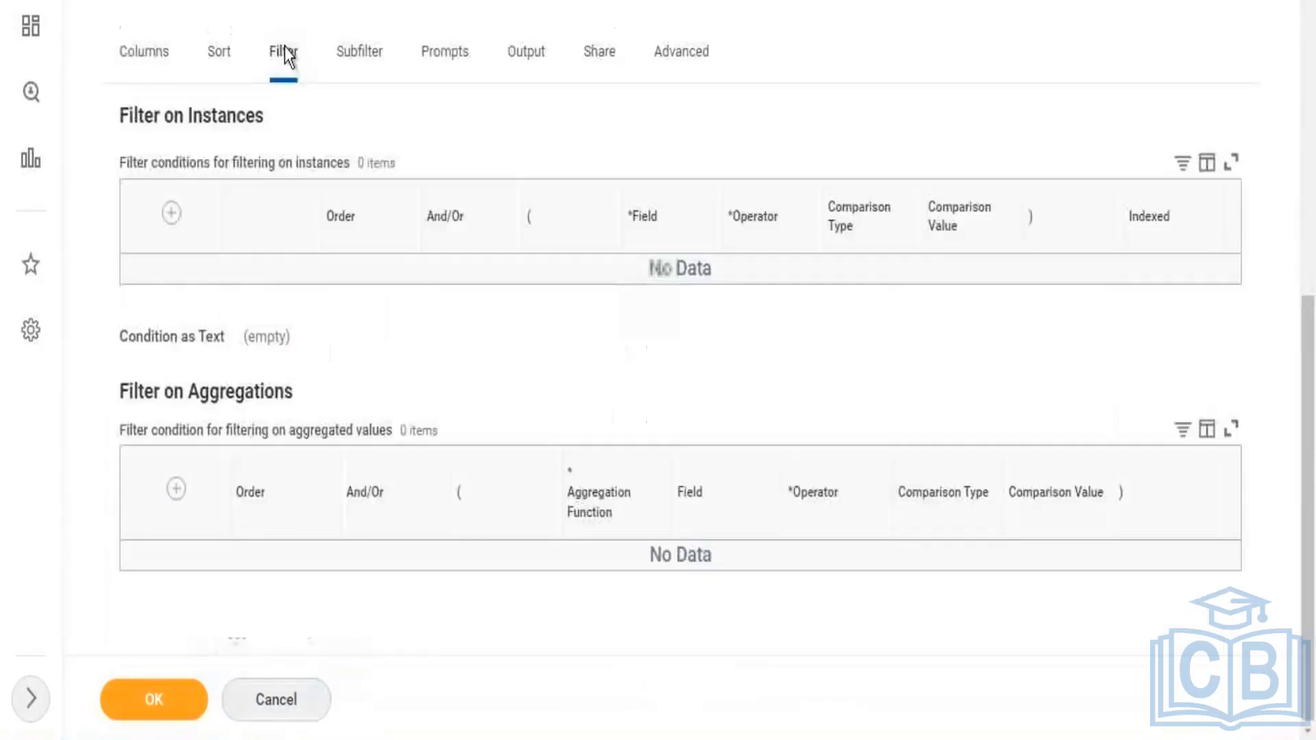
{"action": "left_click", "coordinate": [155, 244]}
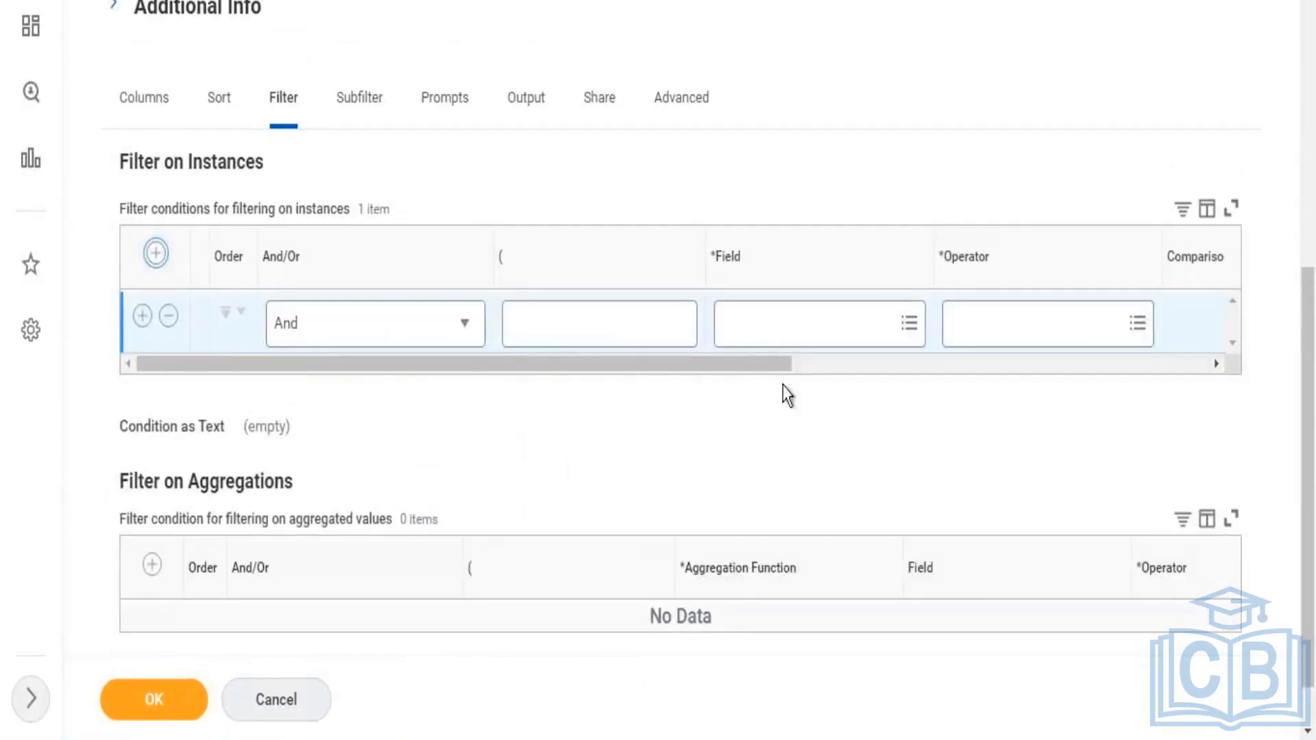
{"action": "left_click", "coordinate": [779, 332]}
{"action": "type", "text": "learning"}
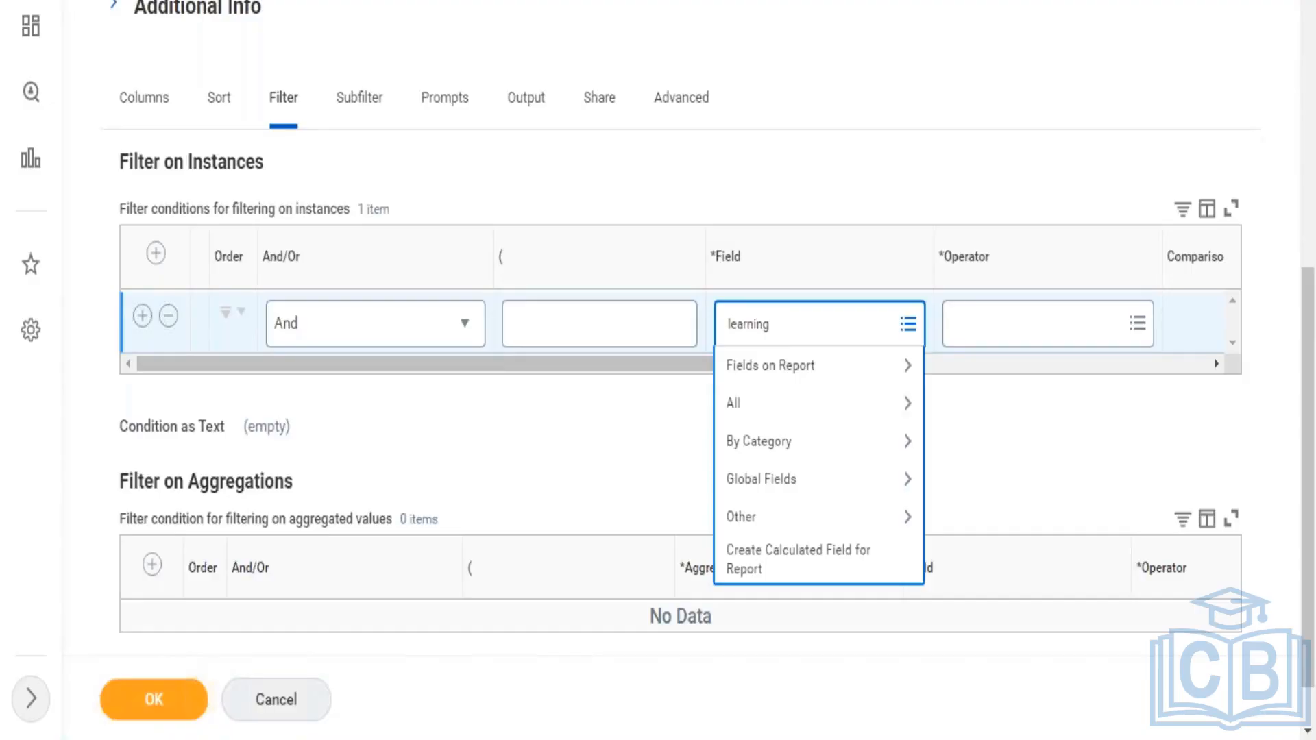
{"action": "key", "text": "Return"}
{"action": "type", "text": "t Title"}
{"action": "key", "text": "Return"}
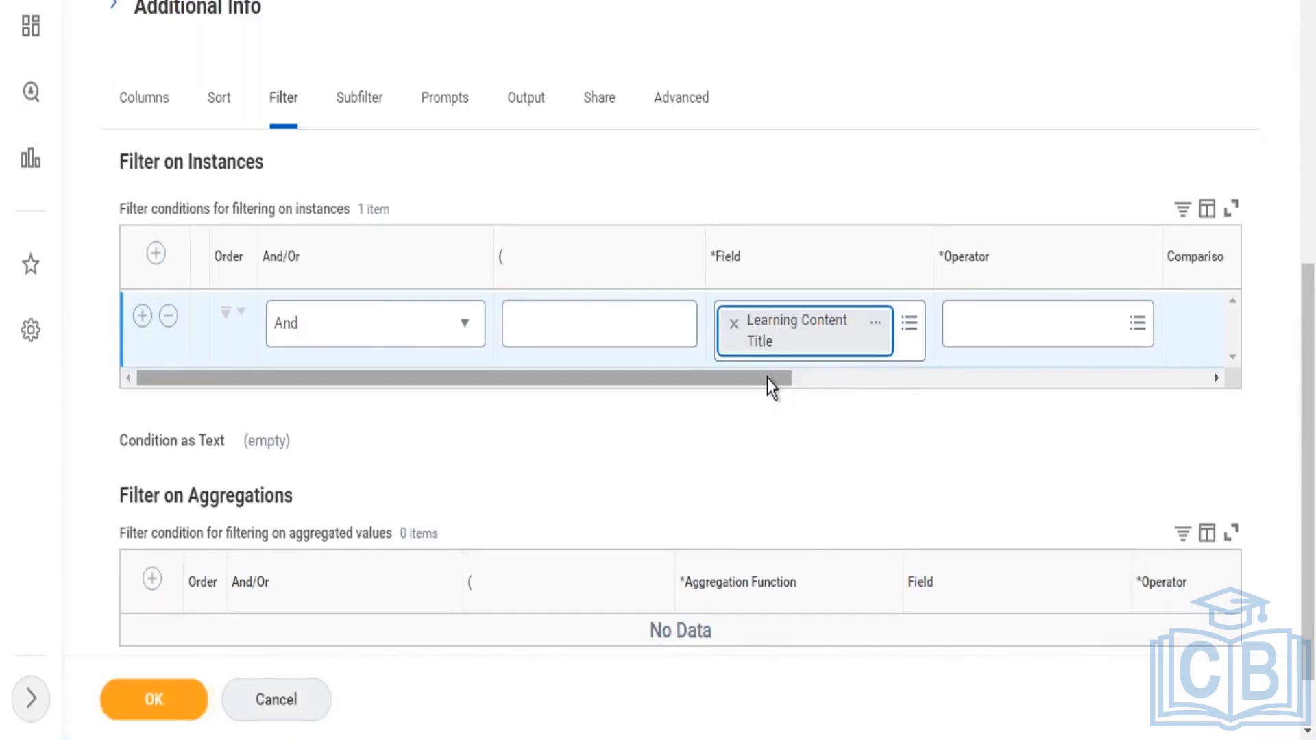
- Examine the frequently used operators available for the Learning Content Title filter condition
{"action": "left_click_drag", "start_coordinate": [767, 377], "coordinate": [891, 384]}
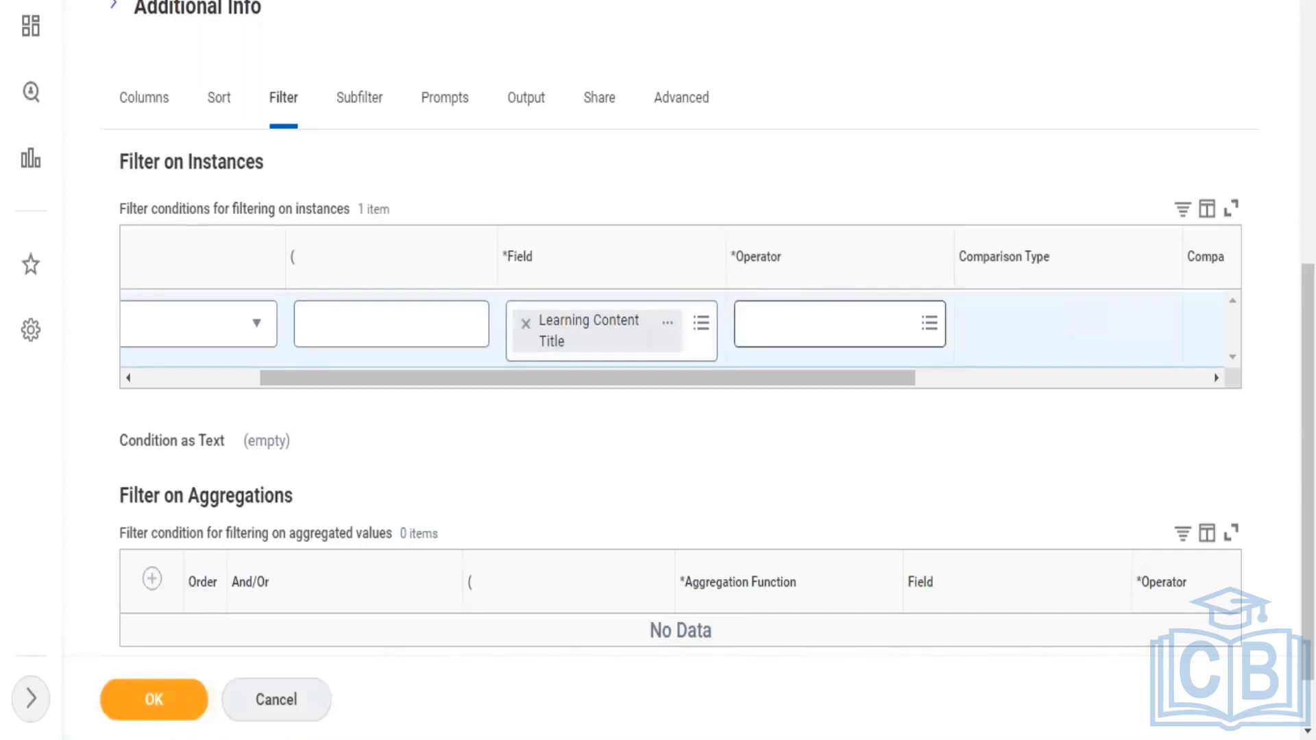
{"action": "left_click", "coordinate": [816, 331]}
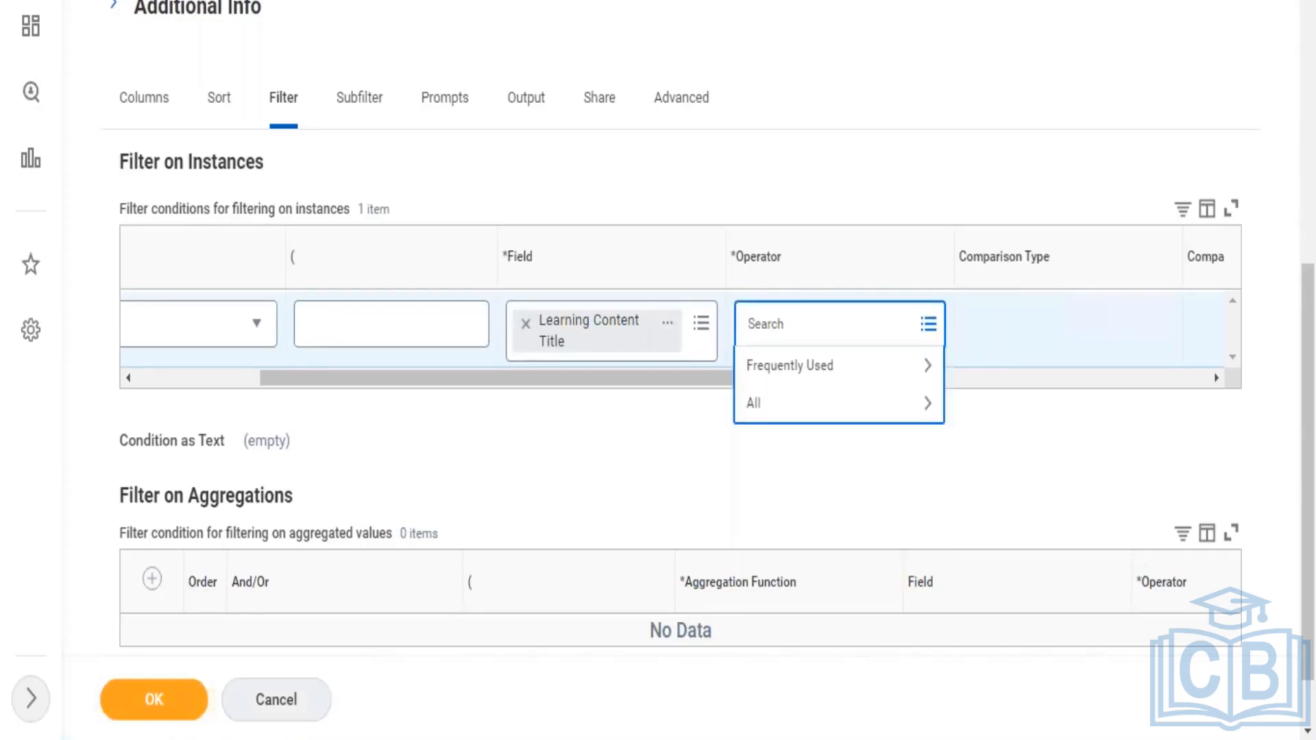
{"action": "left_click", "coordinate": [822, 366]}
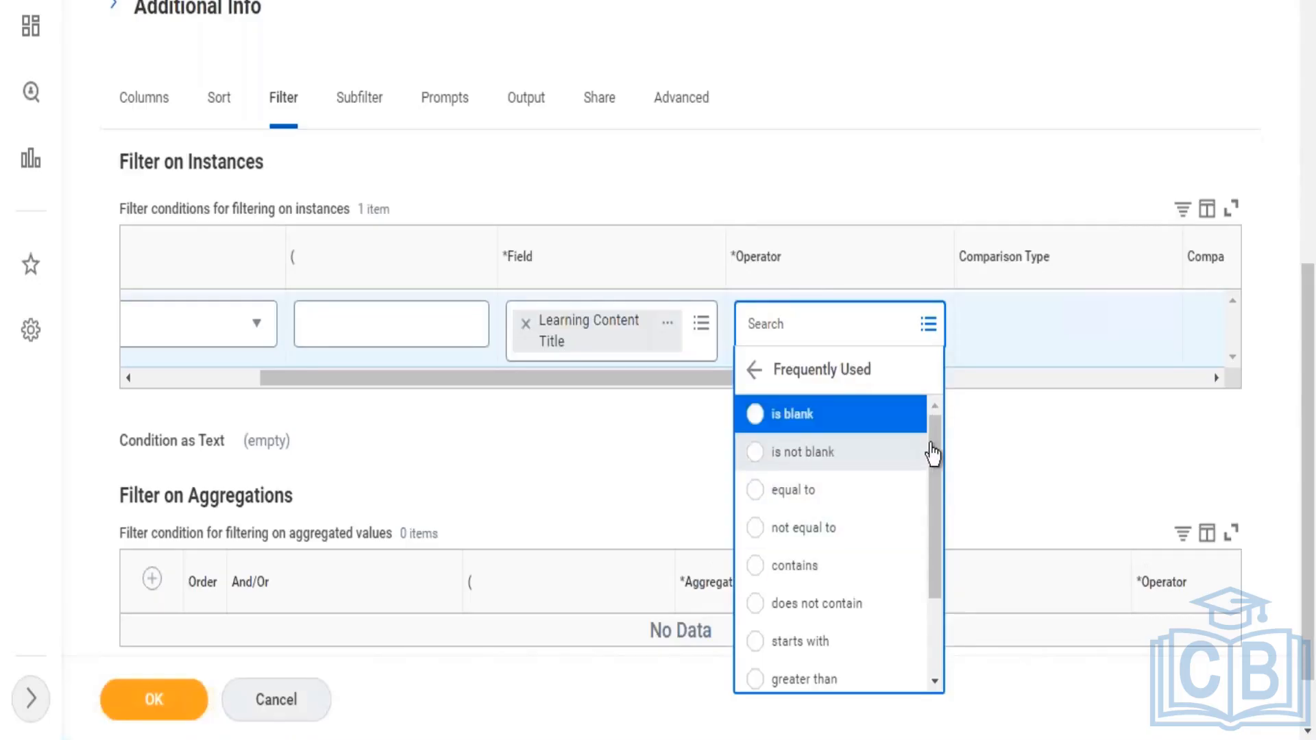
{"action": "scroll", "coordinate": [943, 586], "scroll_direction": "down", "scroll_amount": 3}
{"action": "scroll", "coordinate": [916, 447], "scroll_direction": "up", "scroll_amount": 3}
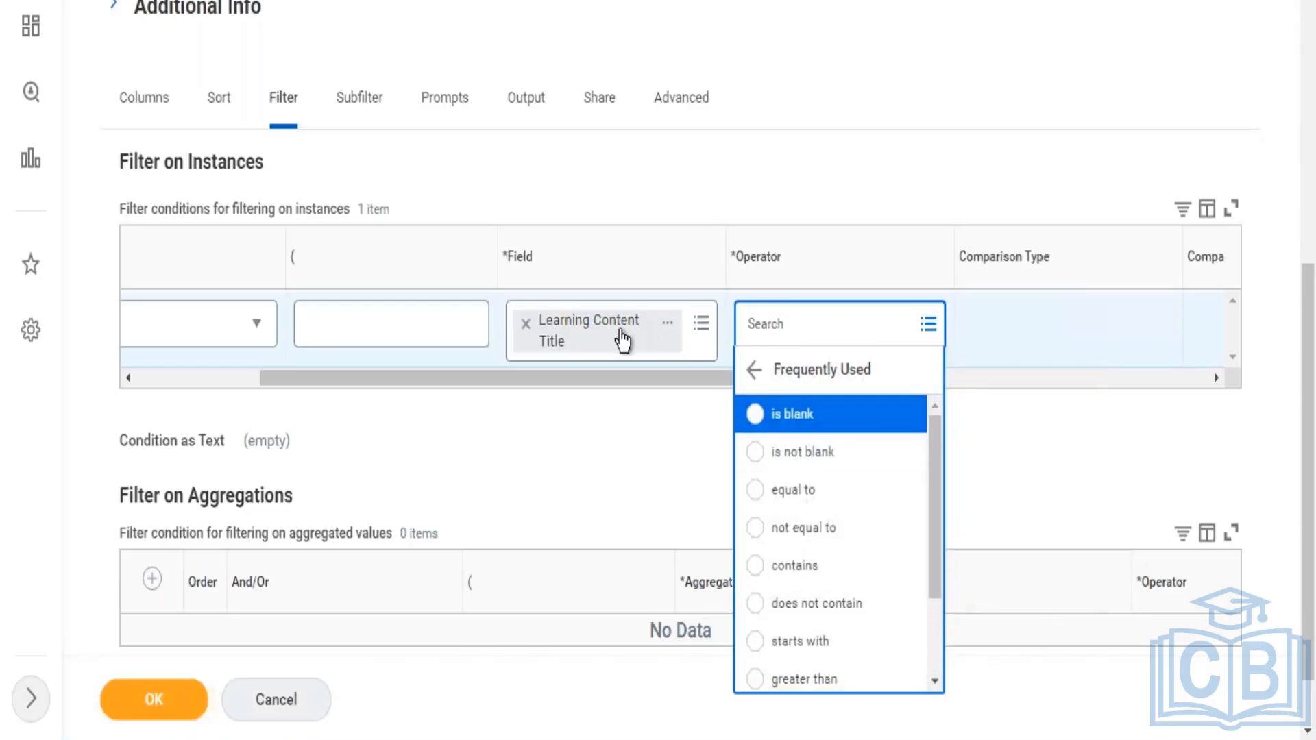
- Clear the filter condition's field and search for alternatives with "course" and "learning course"
{"action": "left_click", "coordinate": [527, 325]}
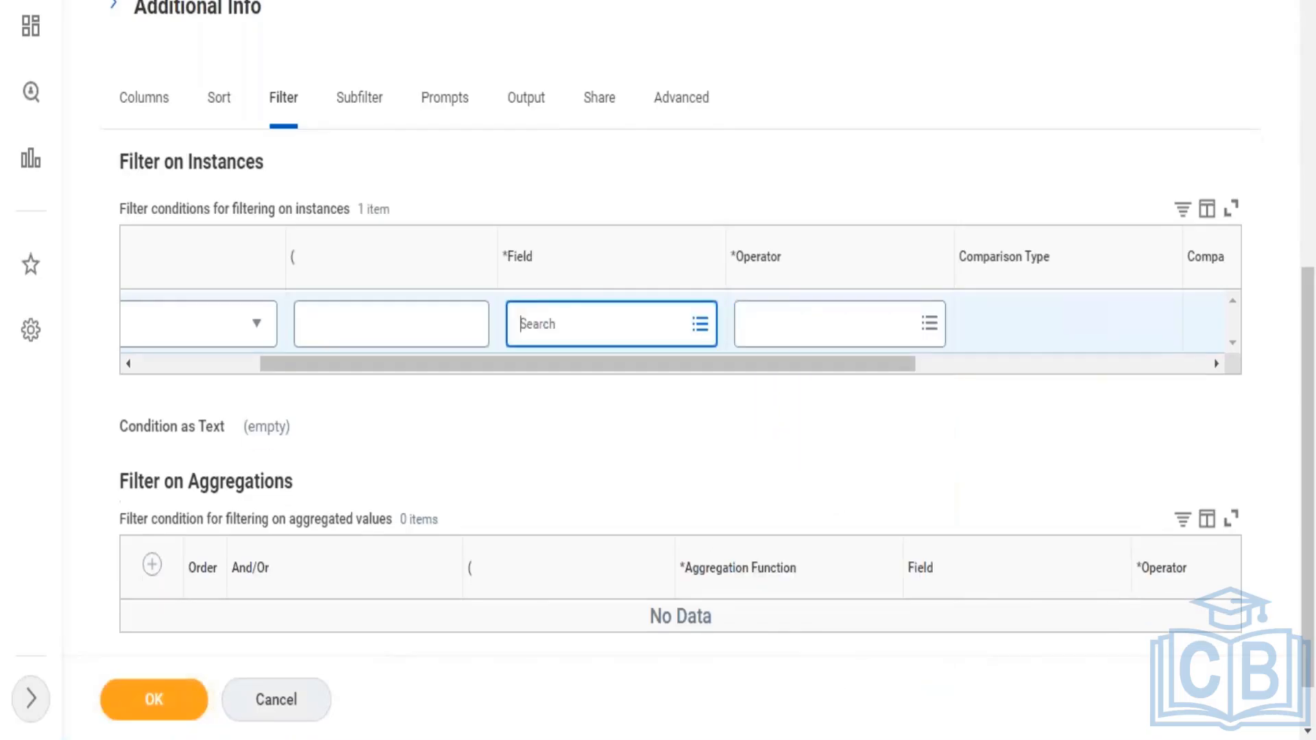
{"action": "type", "text": "cseour"}
{"action": "key", "text": "Left"}
{"action": "key", "text": "Left"}
{"action": "key", "text": "Left"}
{"action": "type", "text": "se"}
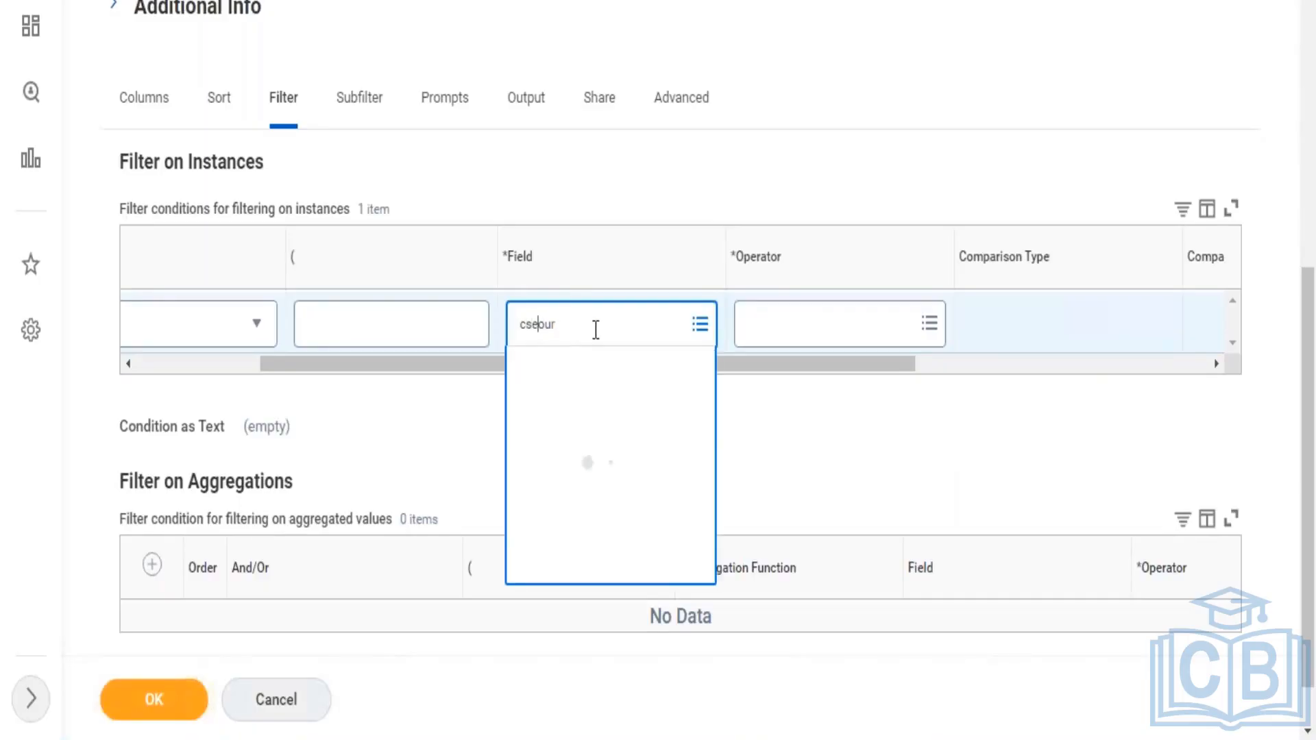
{"action": "type", "text": "cou"}
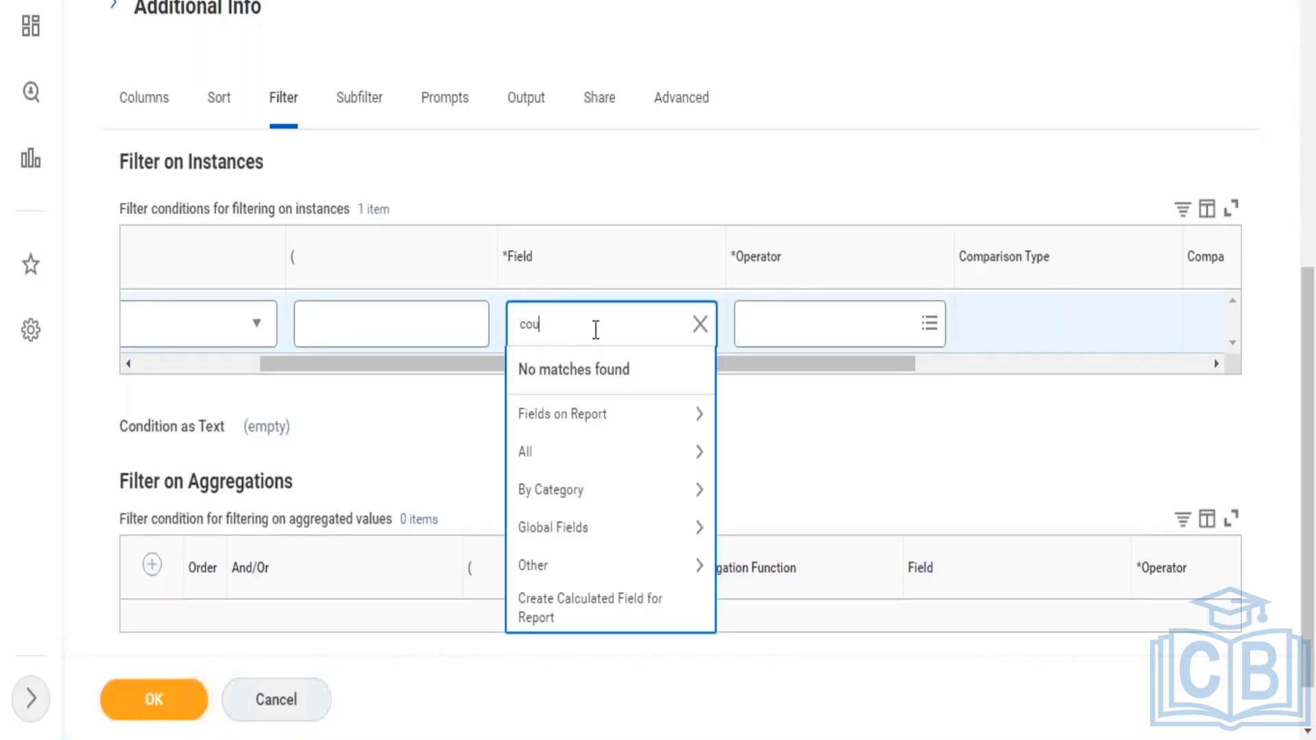
{"action": "type", "text": "rse"}
{"action": "key", "text": "Return"}
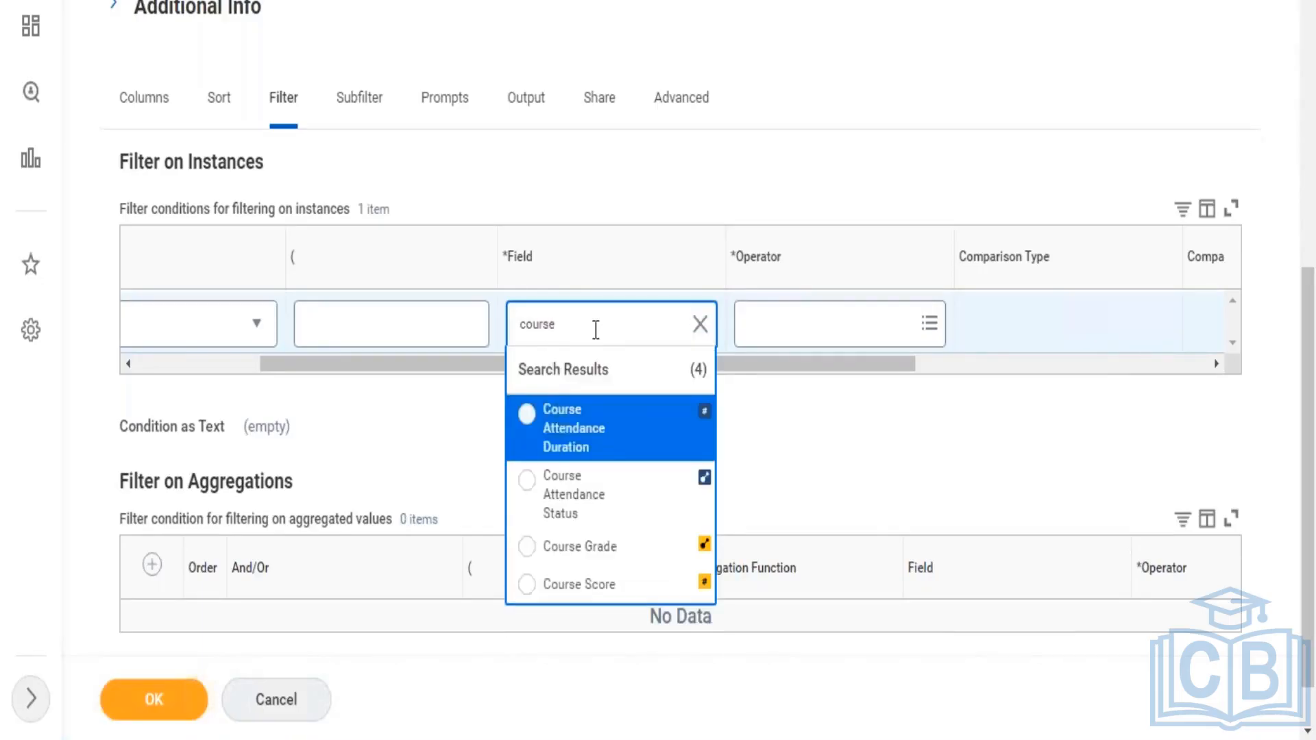
{"action": "left_click", "coordinate": [596, 330]}
{"action": "type", "text": "learning"}
{"action": "key", "text": "Return"}
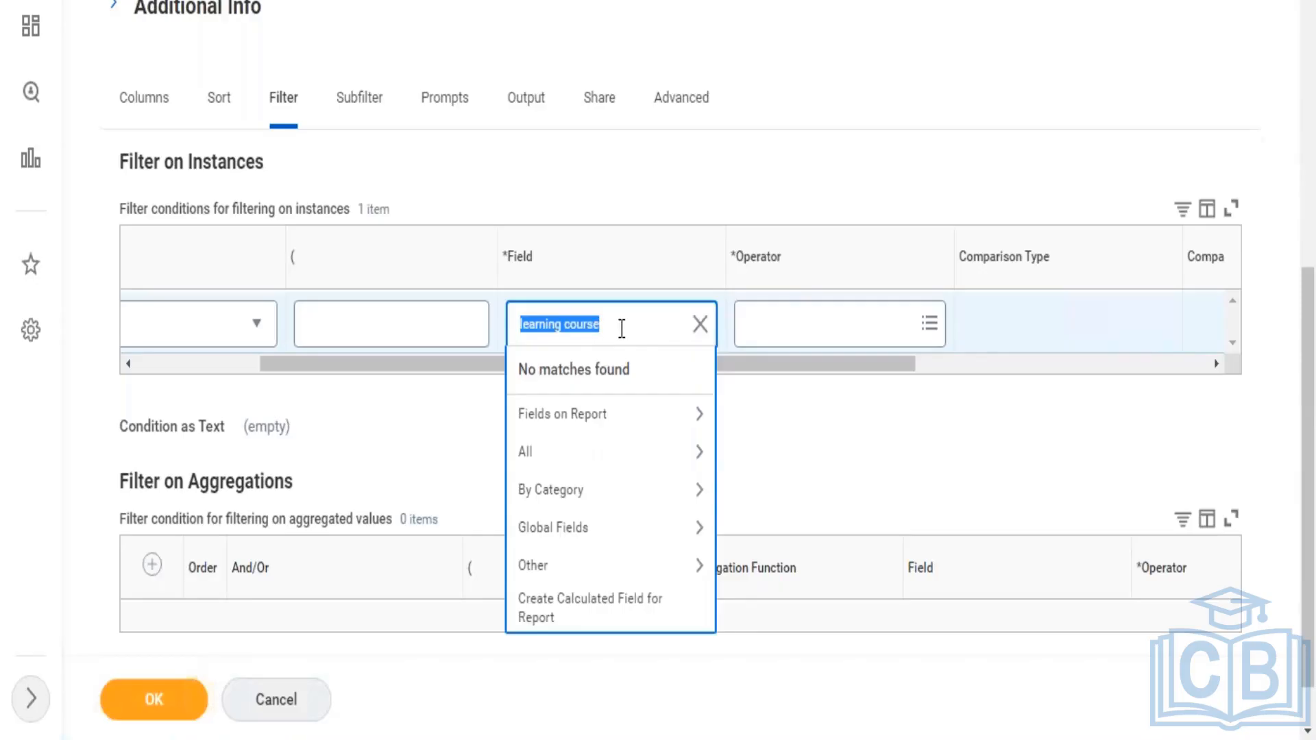
- Set the instance filter condition's field to Learning Content Title again
{"action": "type", "text": "le"}
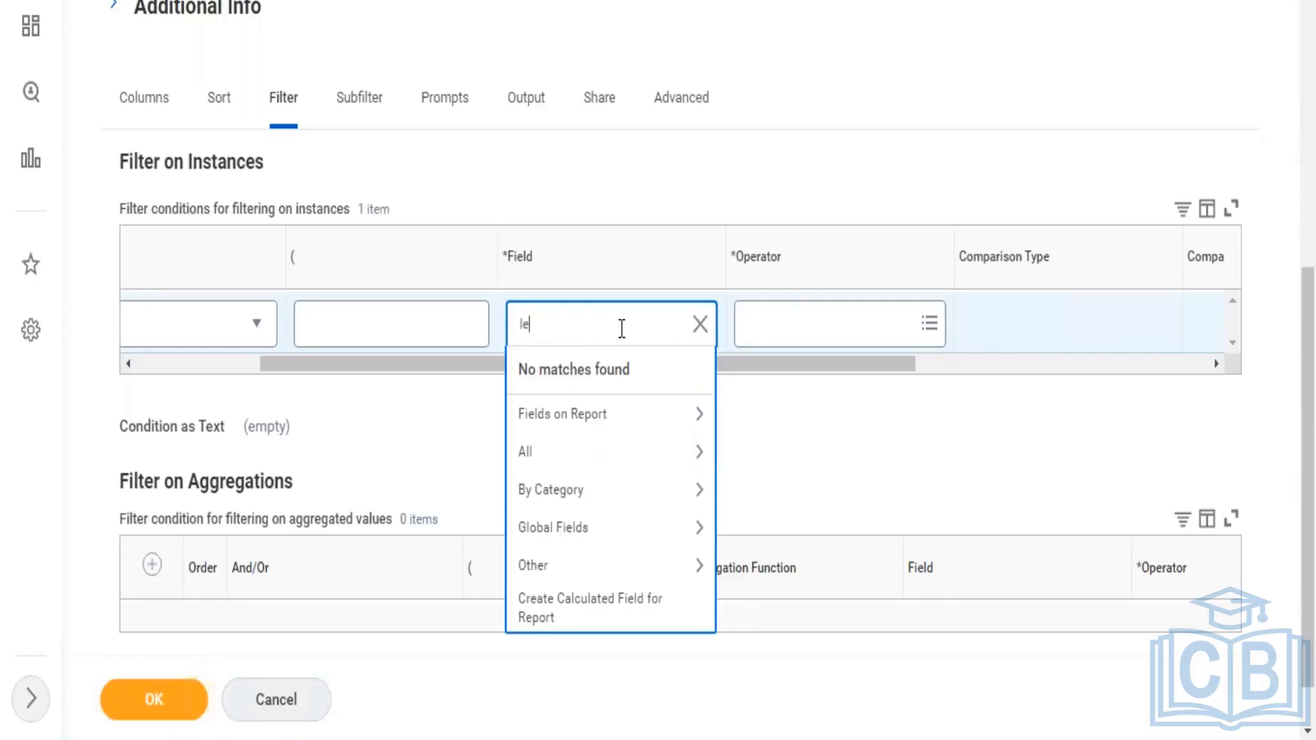
{"action": "key", "text": "BackSpace"}
{"action": "key", "text": "BackSpace"}
{"action": "key", "text": "BackSpace"}
{"action": "type", "text": "learning"}
{"action": "type", "text": "e"}
{"action": "key", "text": "Return"}
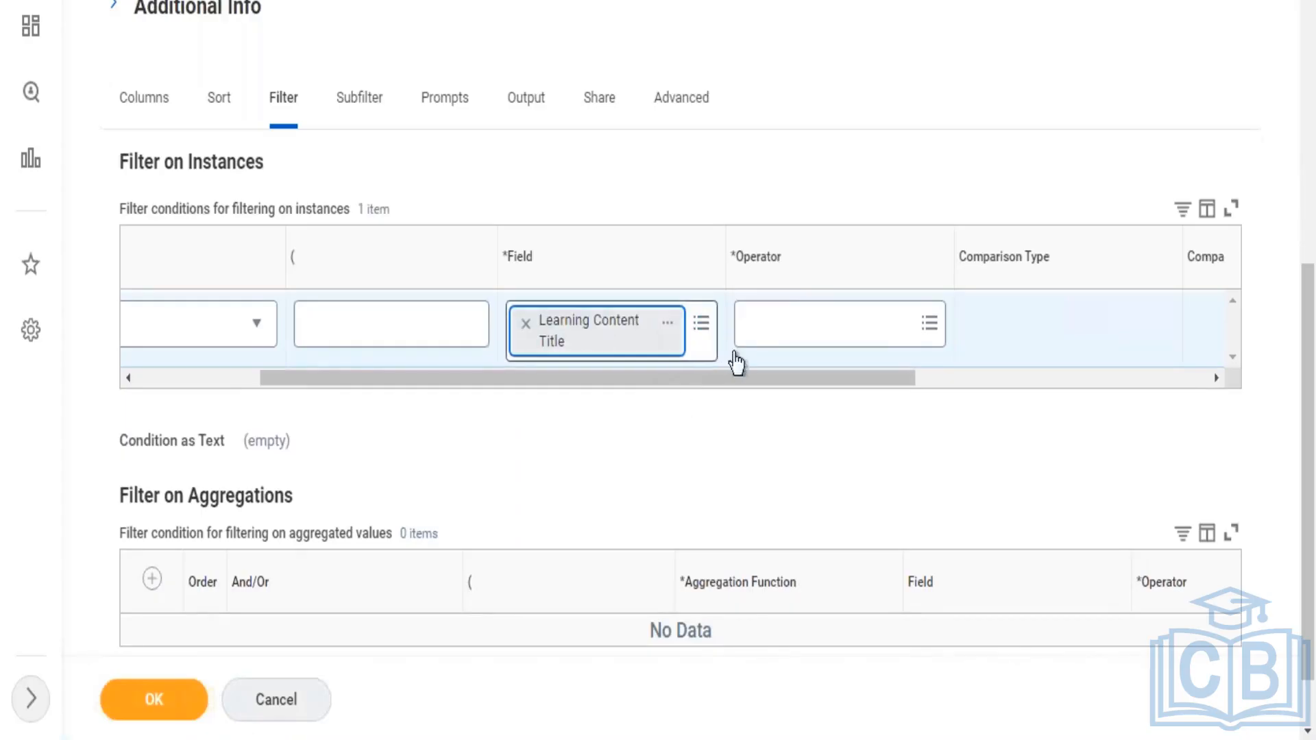
- Set the Learning Content Title filter condition to equal to the specified value "Code Of Conduct - 2022" and check the field's details
{"action": "left_click", "coordinate": [793, 335]}
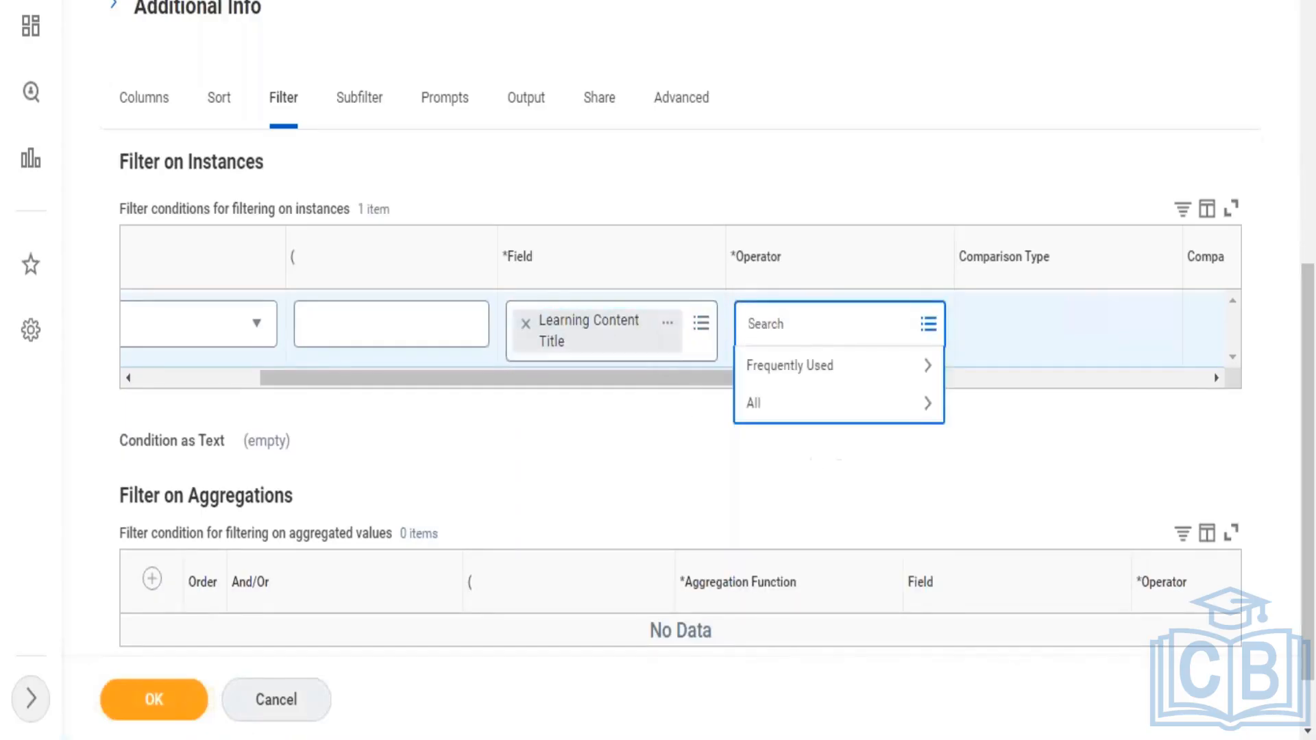
{"action": "left_click", "coordinate": [793, 368]}
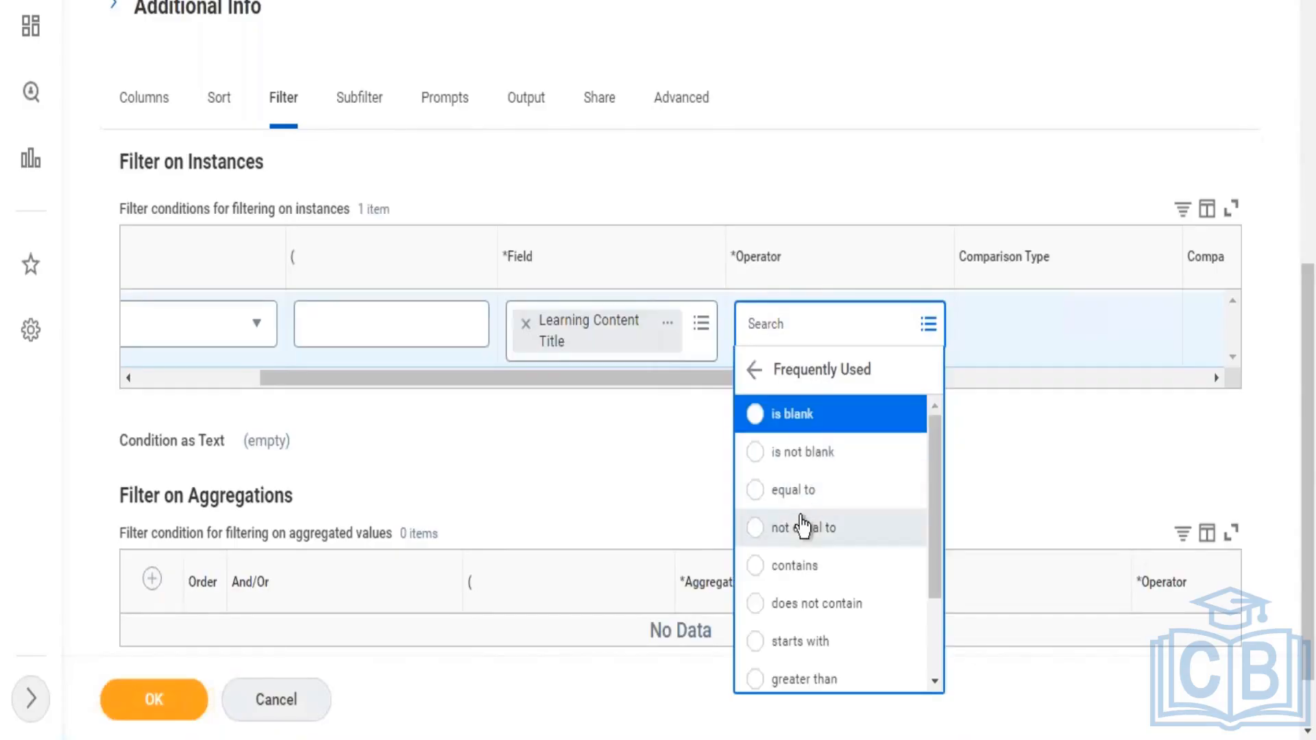
{"action": "left_click", "coordinate": [802, 492]}
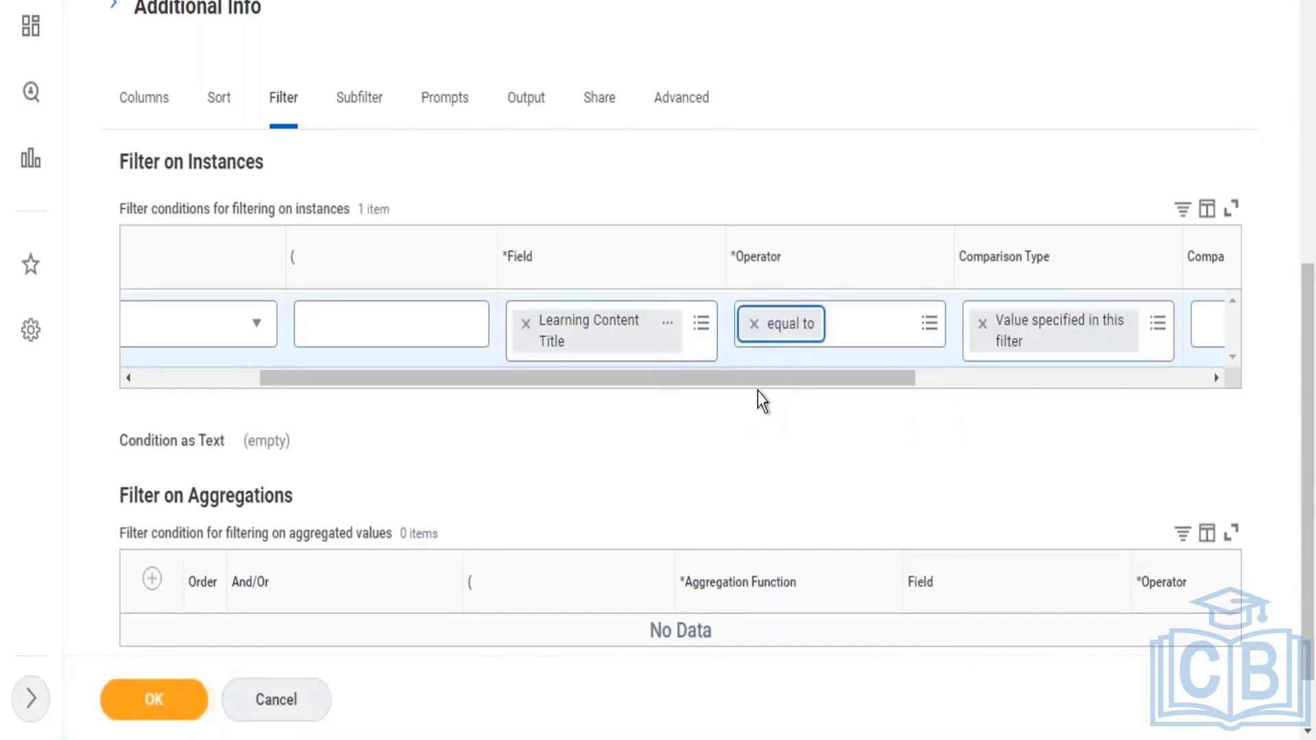
{"action": "left_click_drag", "start_coordinate": [758, 379], "coordinate": [976, 375]}
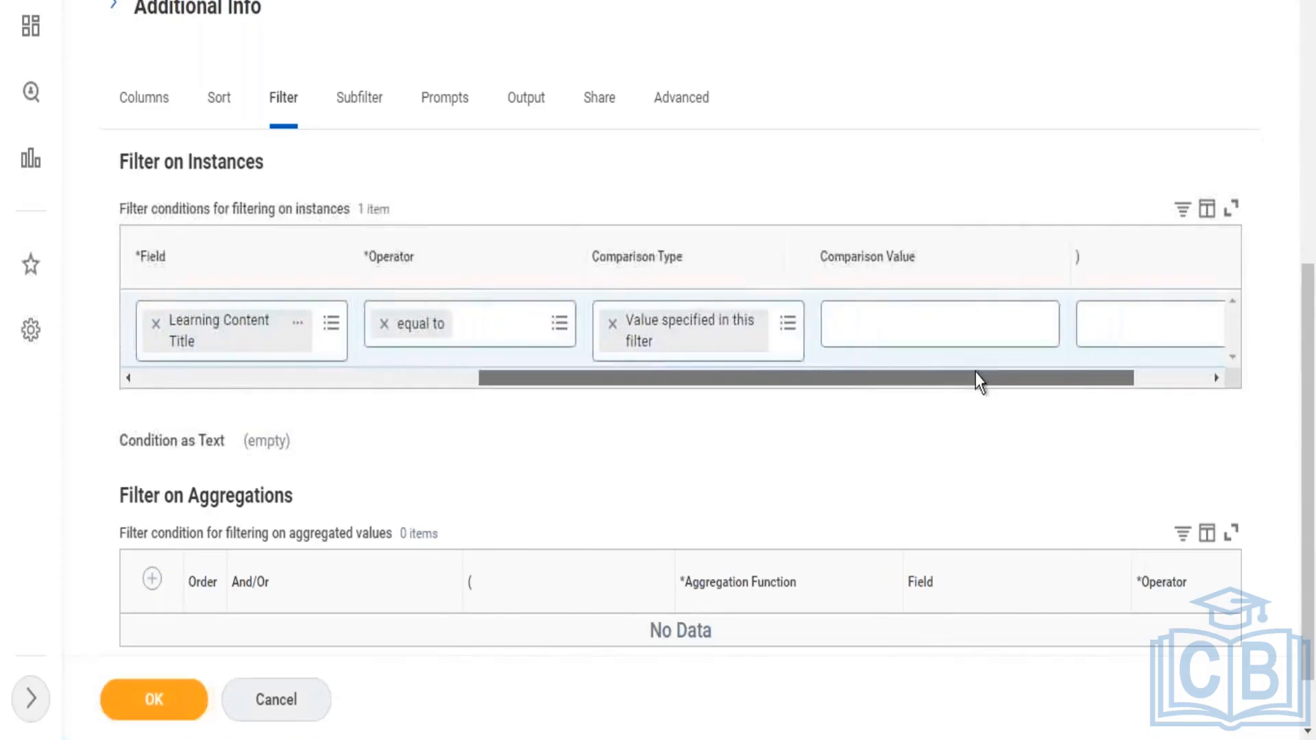
{"action": "left_click", "coordinate": [905, 305]}
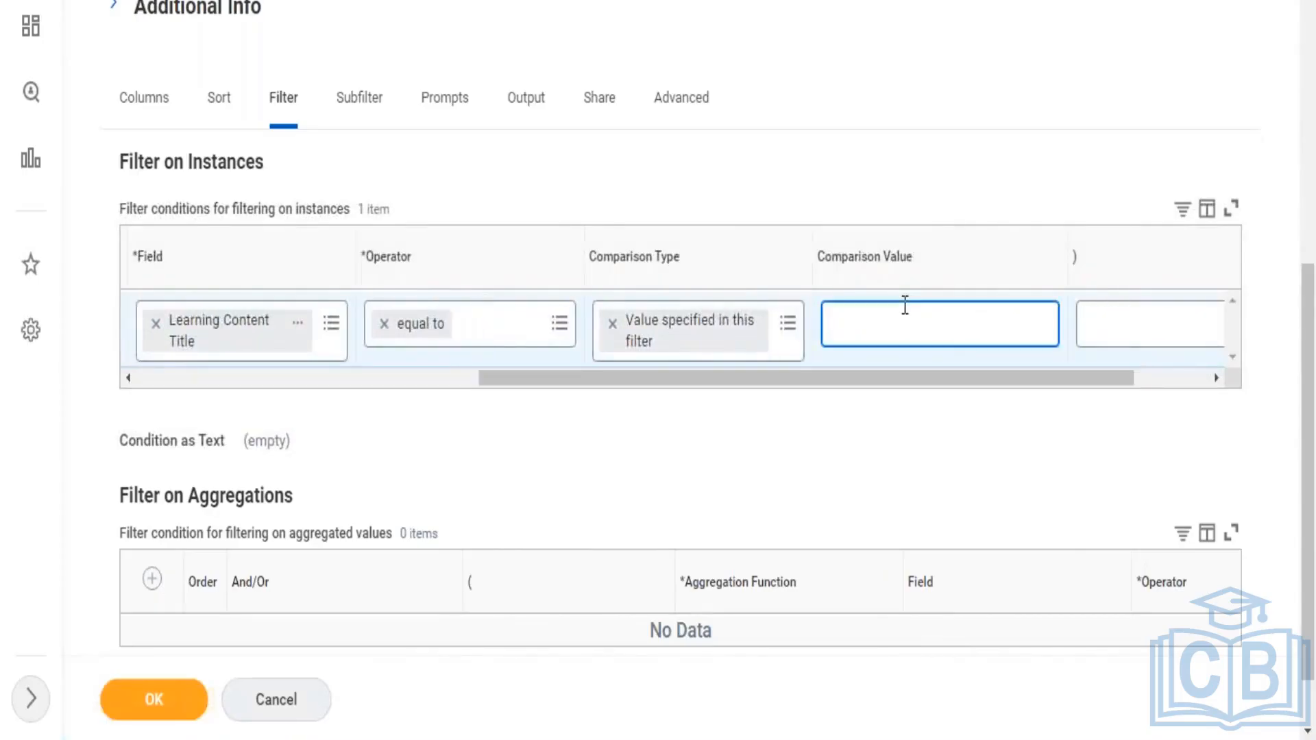
{"action": "type", "text": "Code Of Conduct - 2022"}
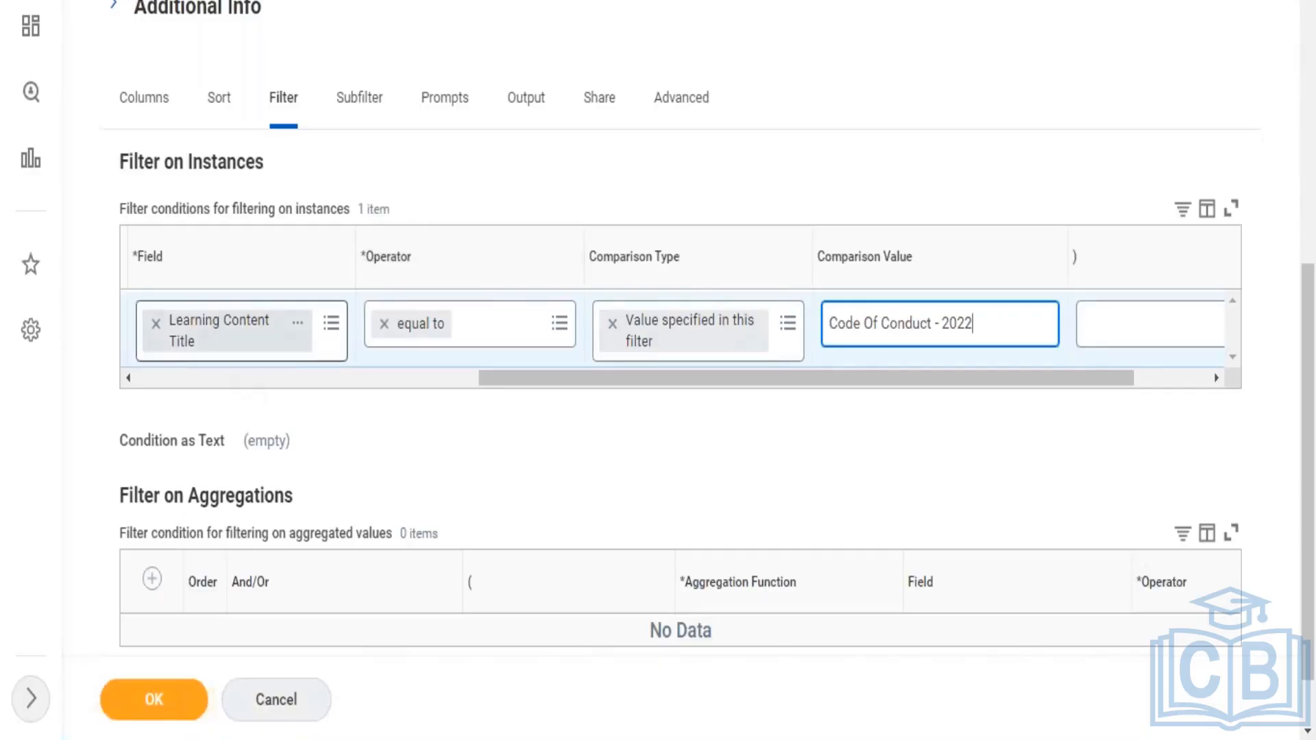
{"action": "left_click", "coordinate": [299, 325]}
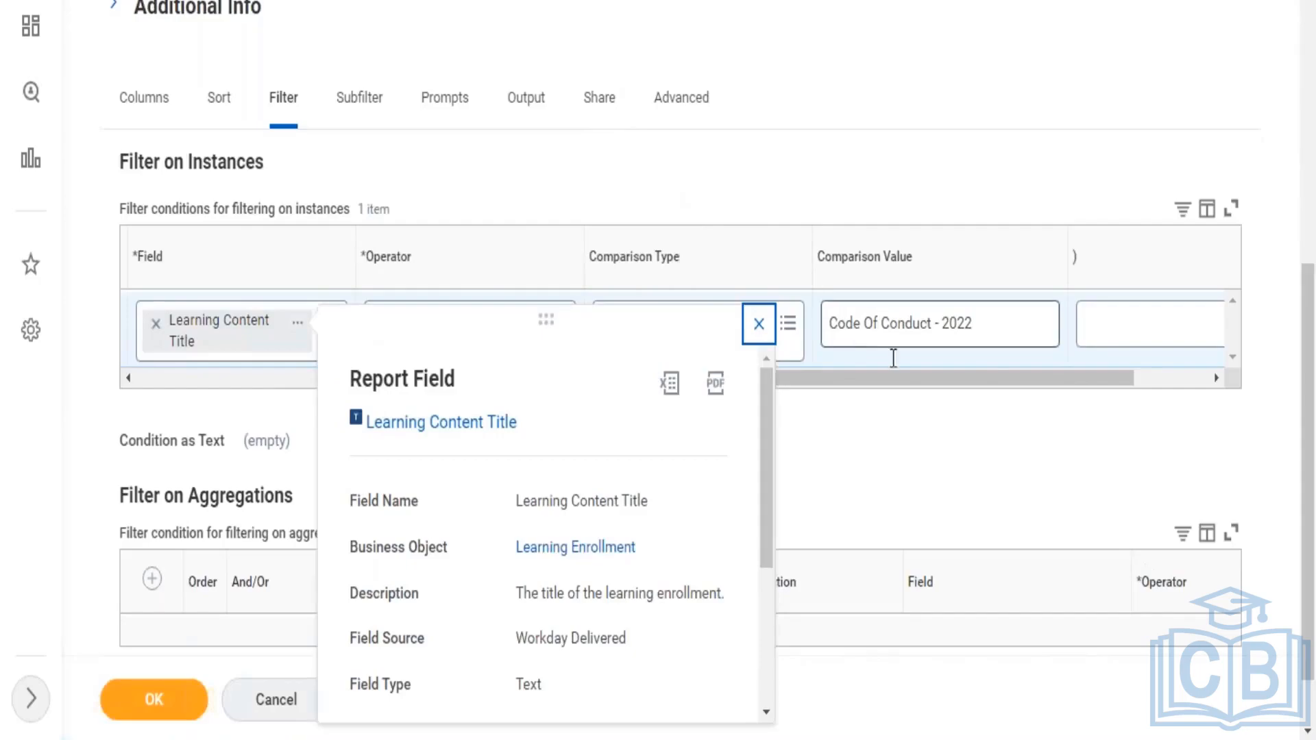
{"action": "triple_click", "coordinate": [1035, 320]}
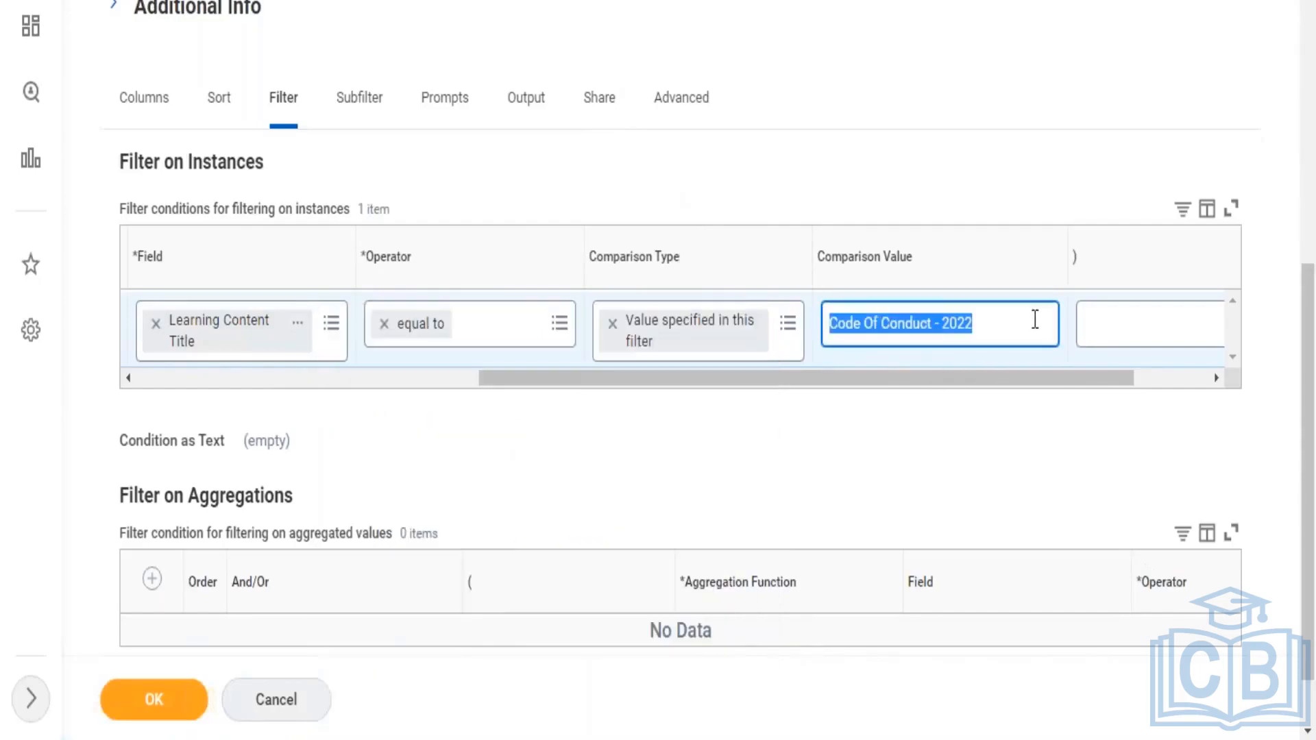
- Change the filter condition's comparison type to Value from another field and browse all fields available as the comparison value
{"action": "left_click", "coordinate": [613, 326]}
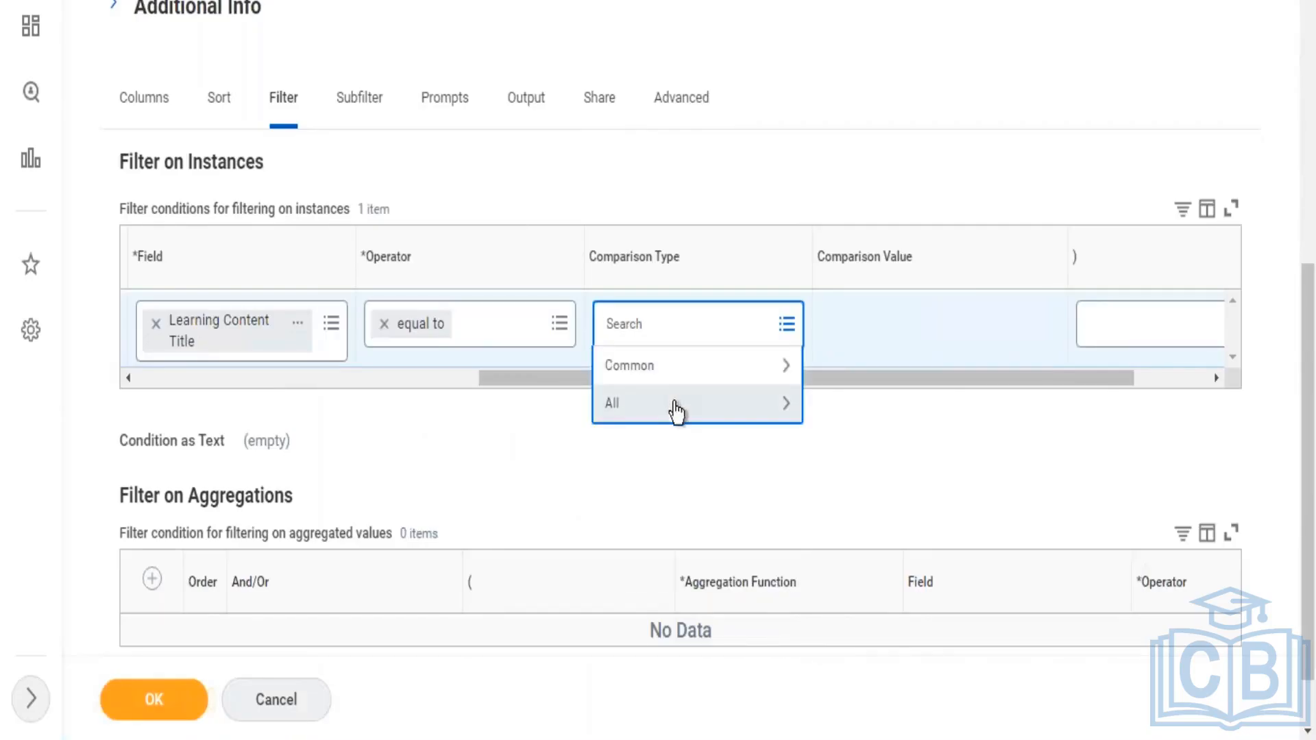
{"action": "left_click", "coordinate": [658, 373]}
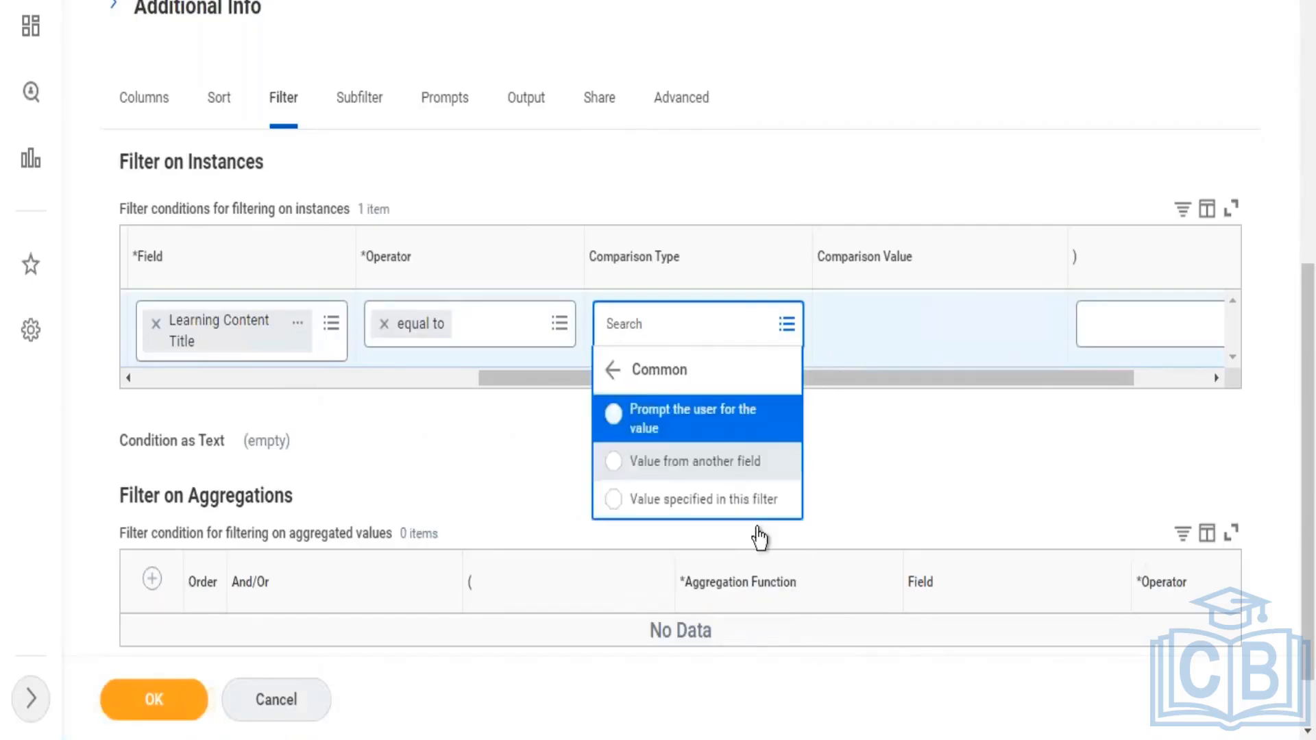
{"action": "left_click", "coordinate": [715, 467]}
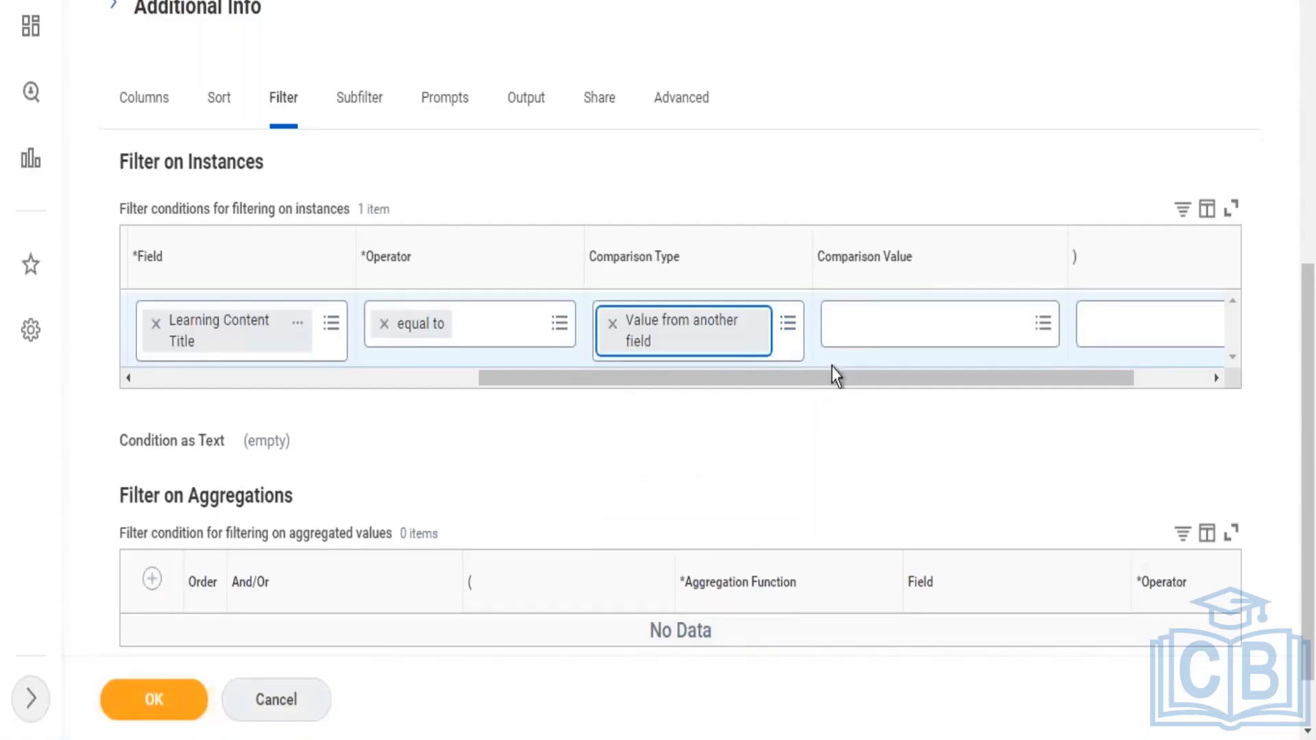
{"action": "left_click", "coordinate": [864, 323]}
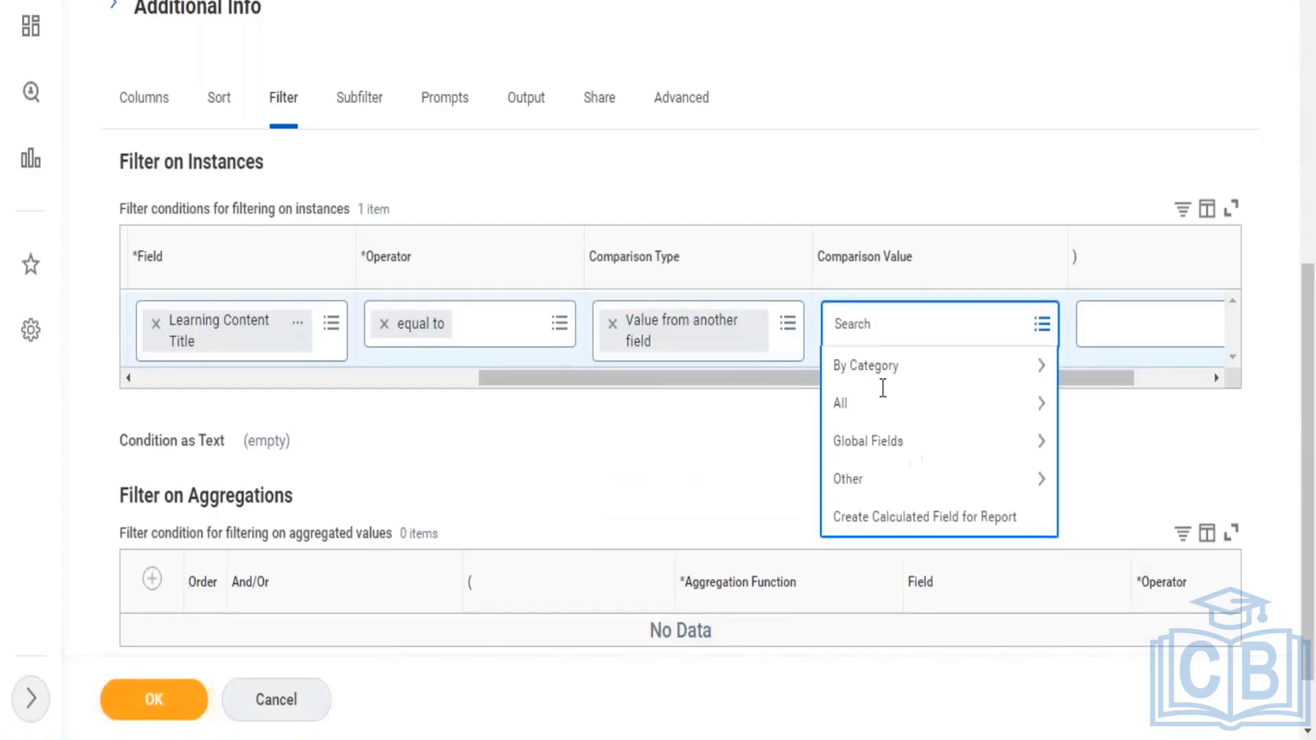
{"action": "left_click", "coordinate": [876, 415]}
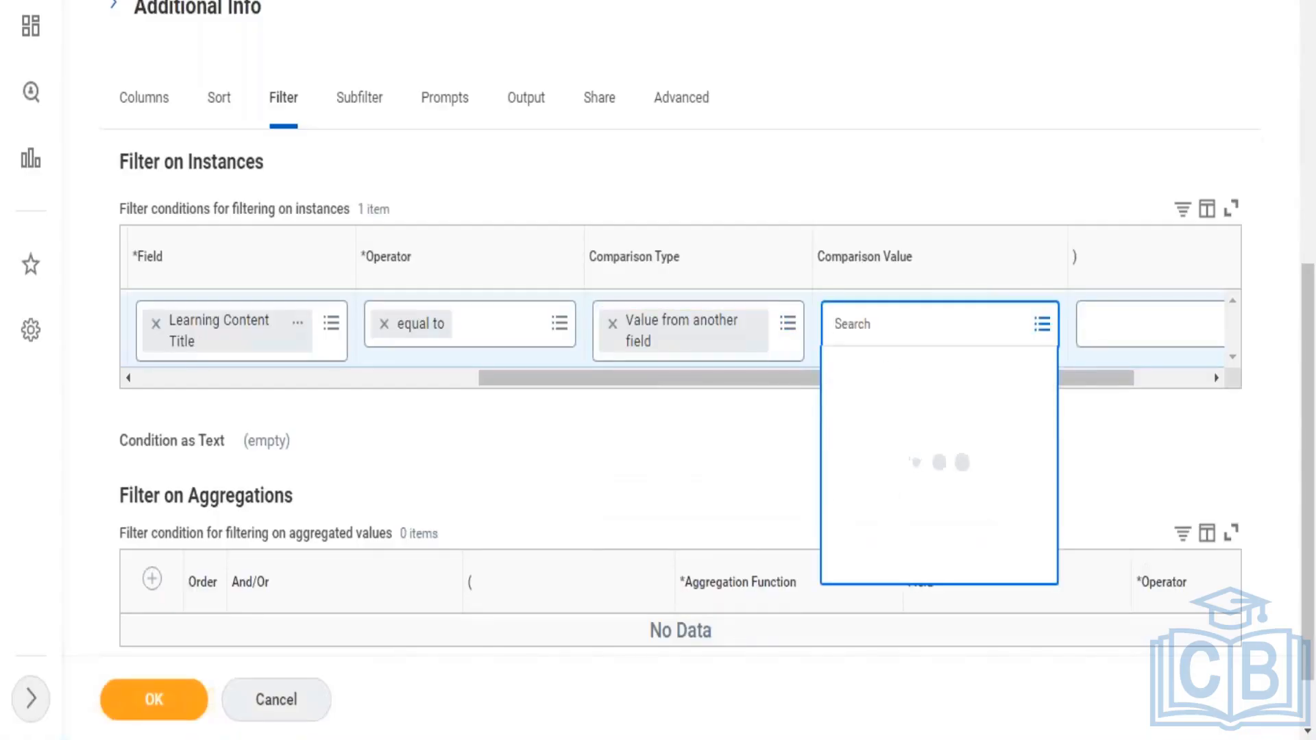
{"action": "left_click", "coordinate": [967, 422]}
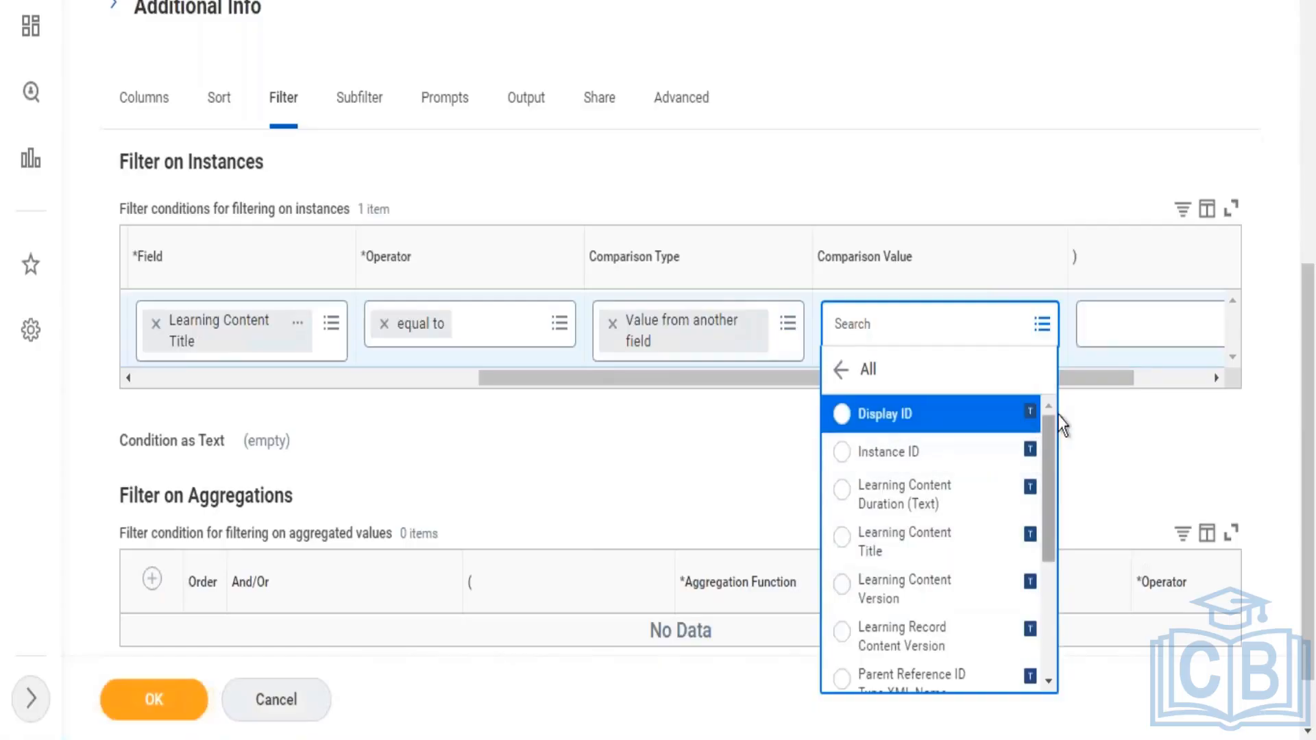
{"action": "left_click_drag", "start_coordinate": [1049, 443], "coordinate": [1041, 409]}
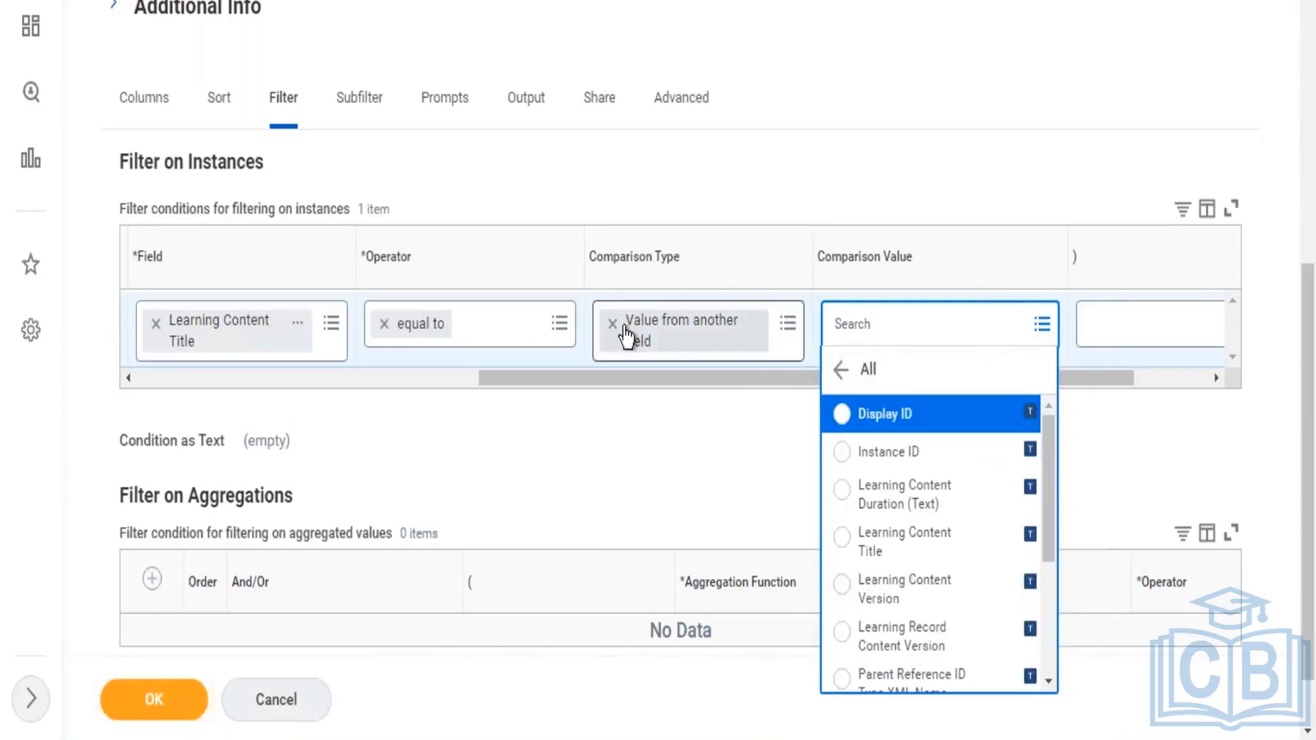
- Switch the filter condition's comparison type back to Value specified in this filter
{"action": "left_click", "coordinate": [613, 325]}
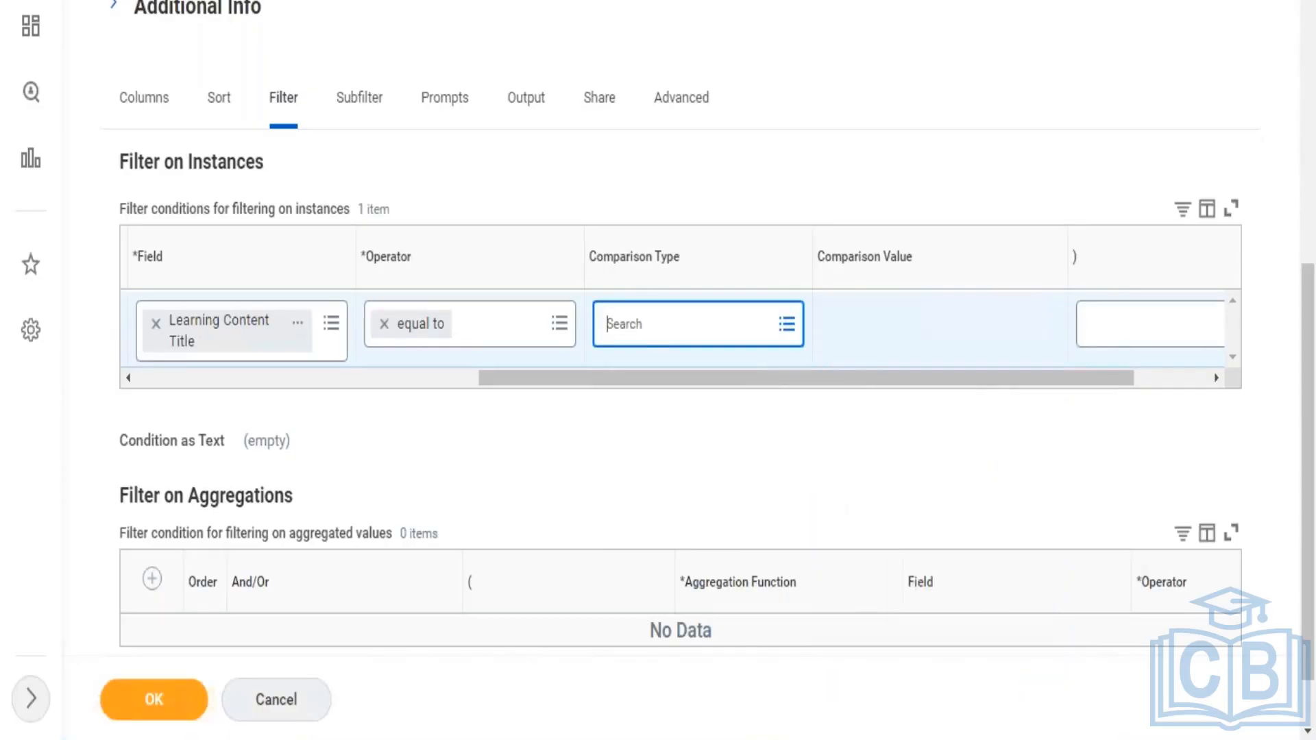
{"action": "left_click", "coordinate": [635, 331]}
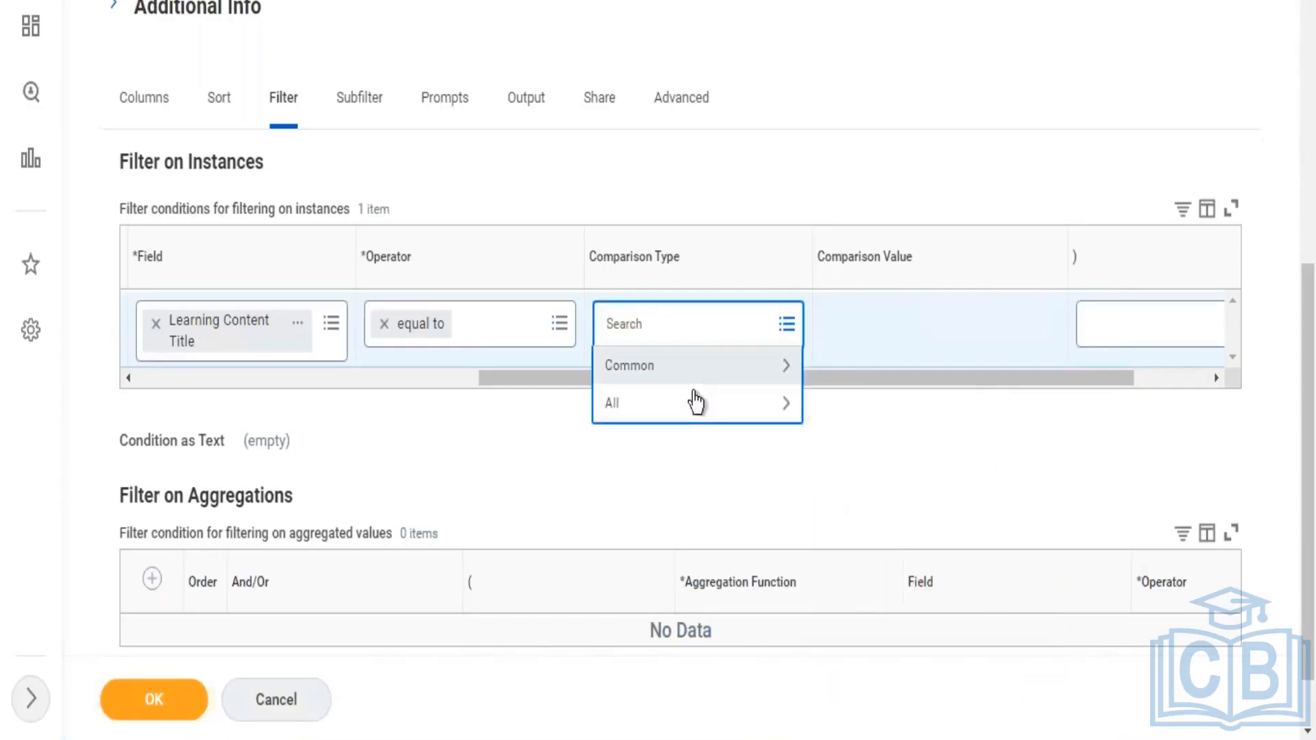
{"action": "left_click", "coordinate": [678, 374]}
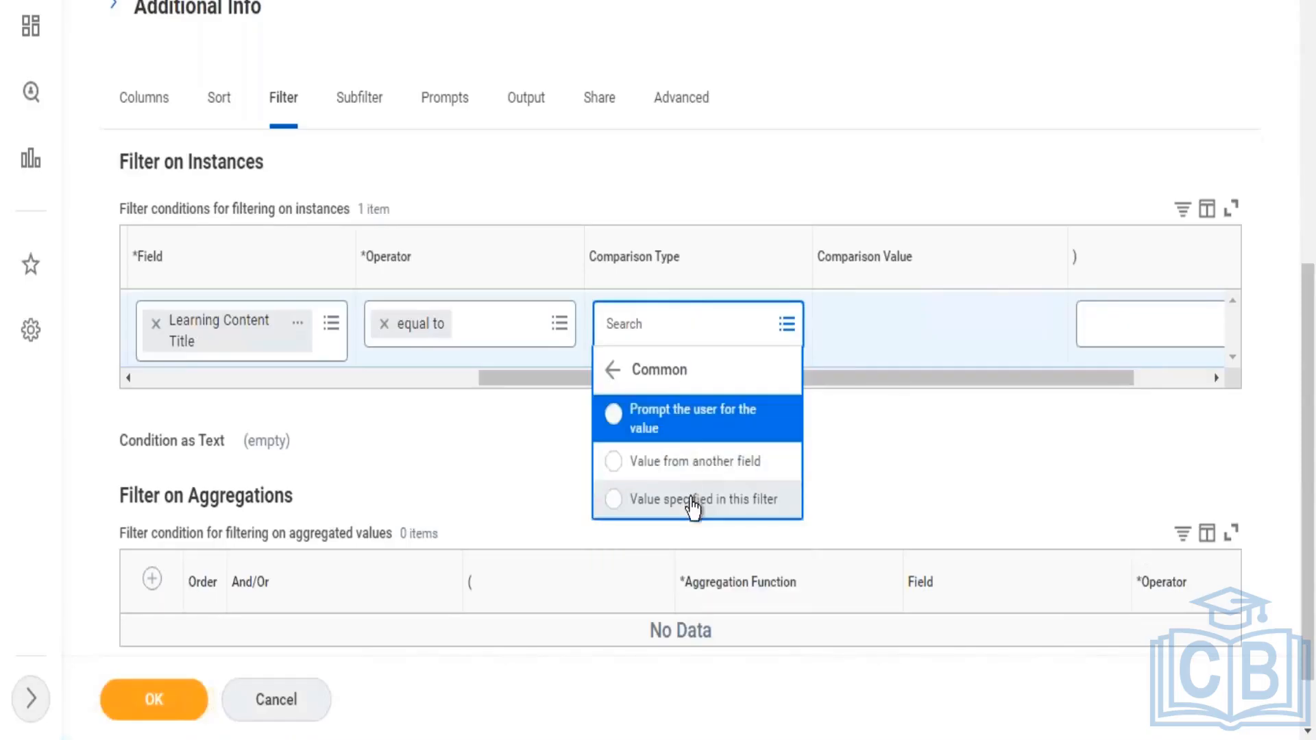
{"action": "left_click", "coordinate": [694, 500]}
{"action": "left_click", "coordinate": [871, 326]}
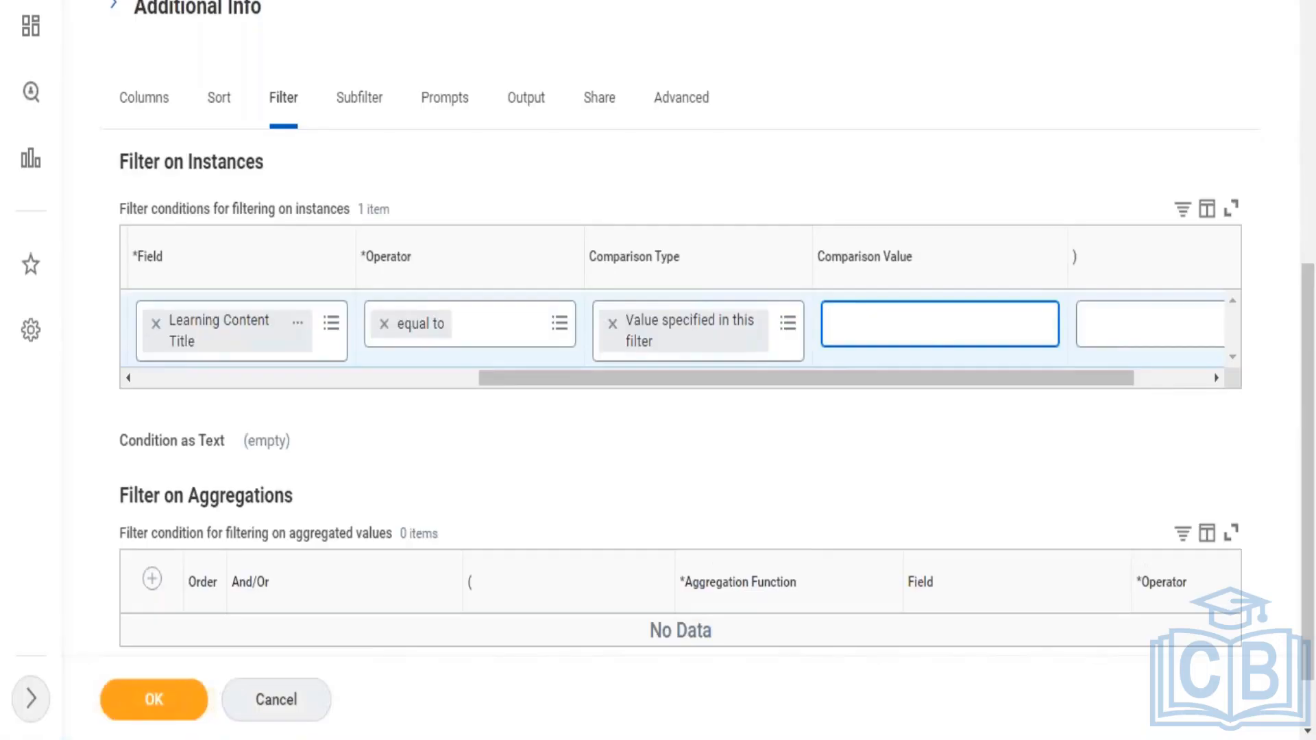
- Remove the Learning Content Title filter condition and save the custom report definition
{"action": "left_click", "coordinate": [240, 372]}
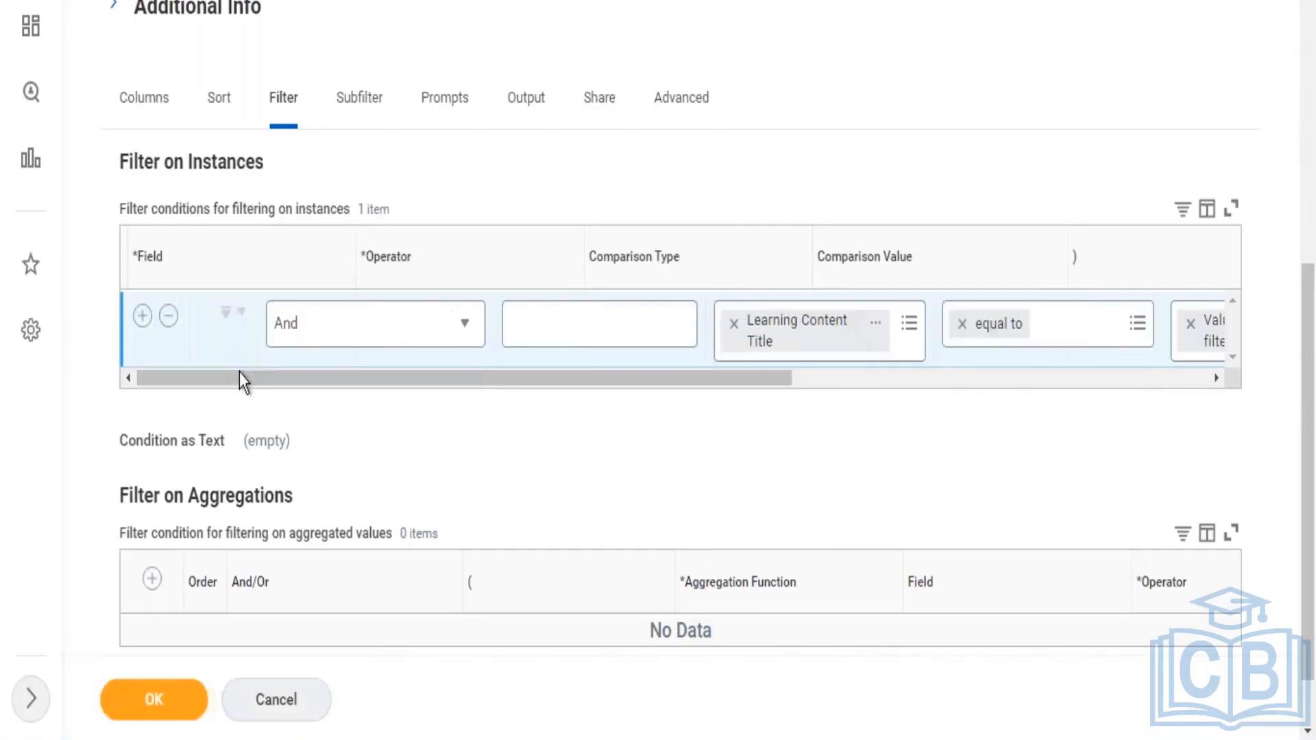
{"action": "left_click", "coordinate": [168, 316]}
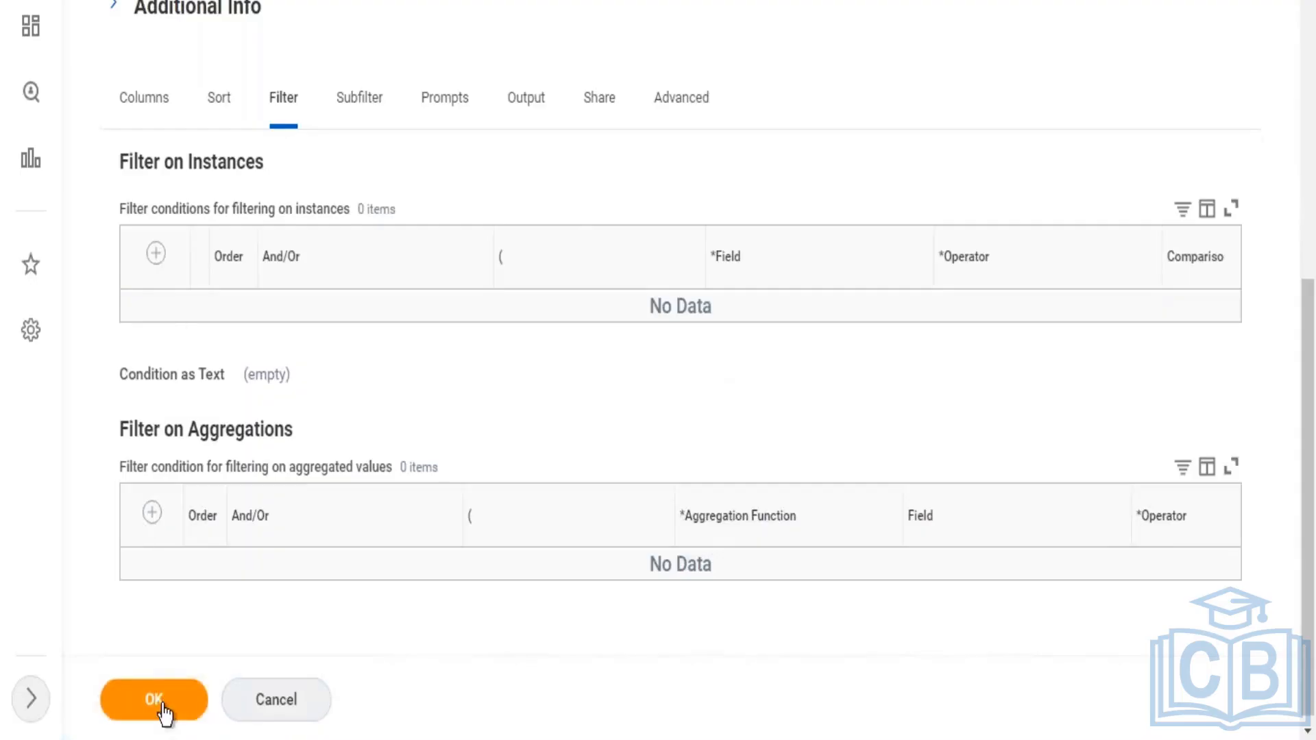
{"action": "left_click", "coordinate": [150, 116]}
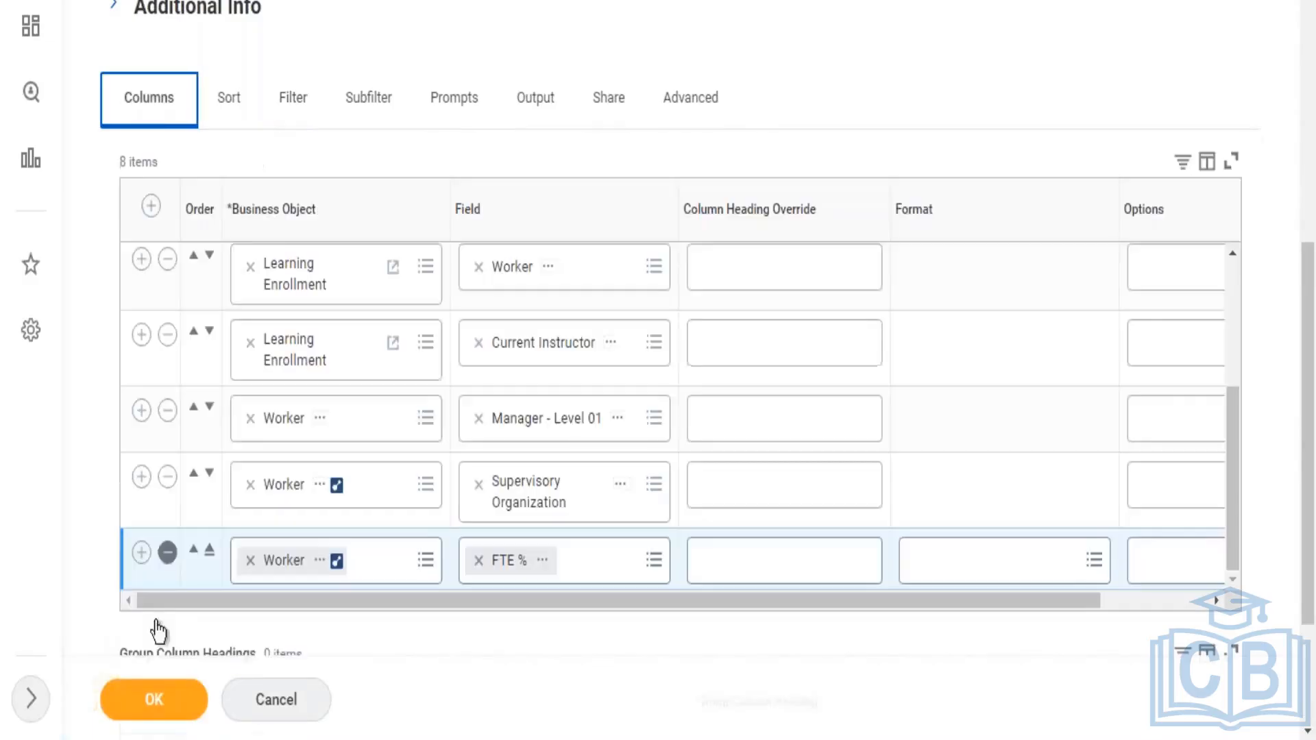
{"action": "left_click", "coordinate": [162, 717]}
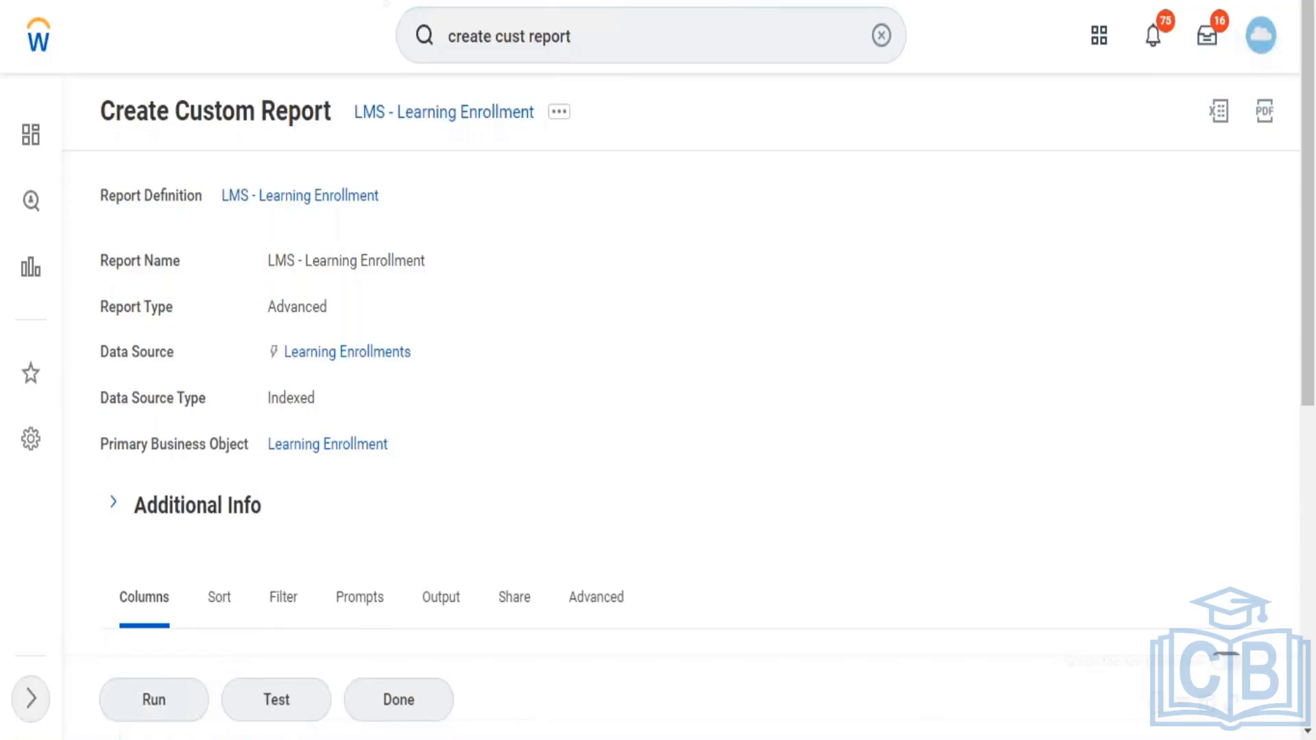
- Run the LMS - Learning Enrollment report
{"action": "left_click", "coordinate": [176, 702]}
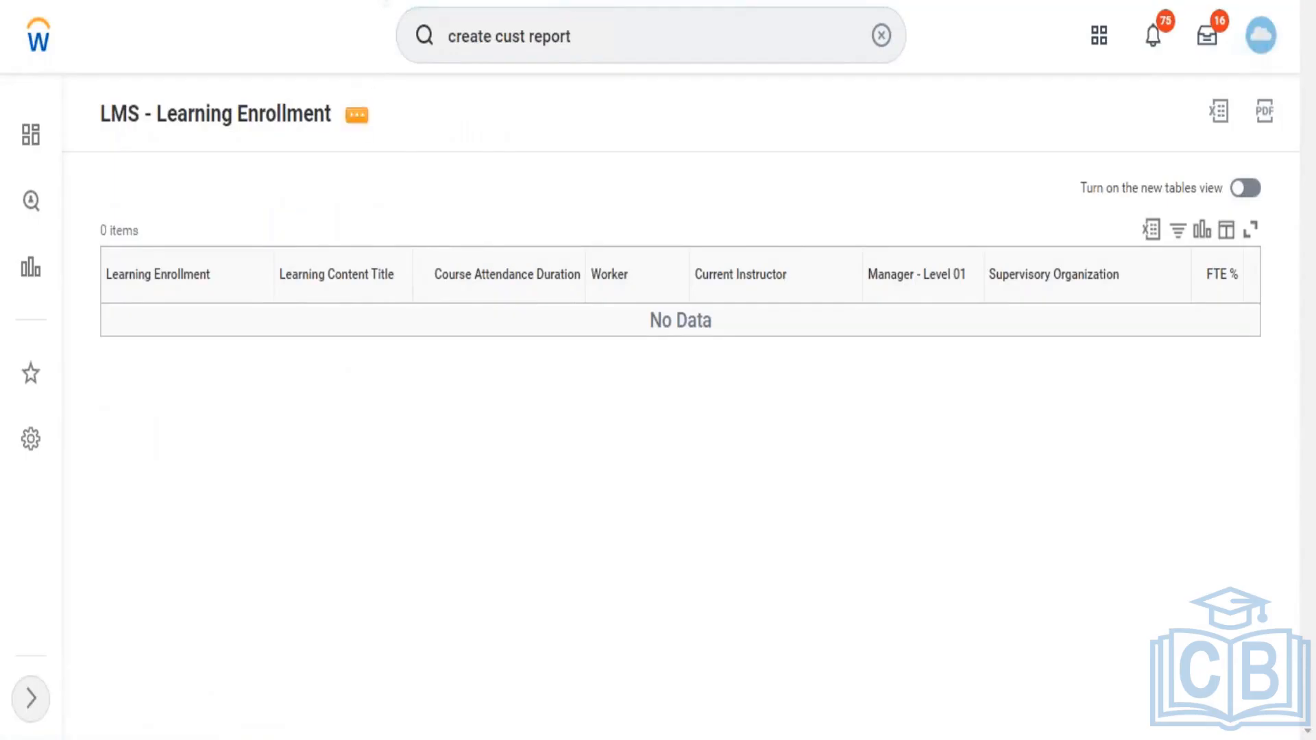
{"action": "left_click", "coordinate": [356, 124]}
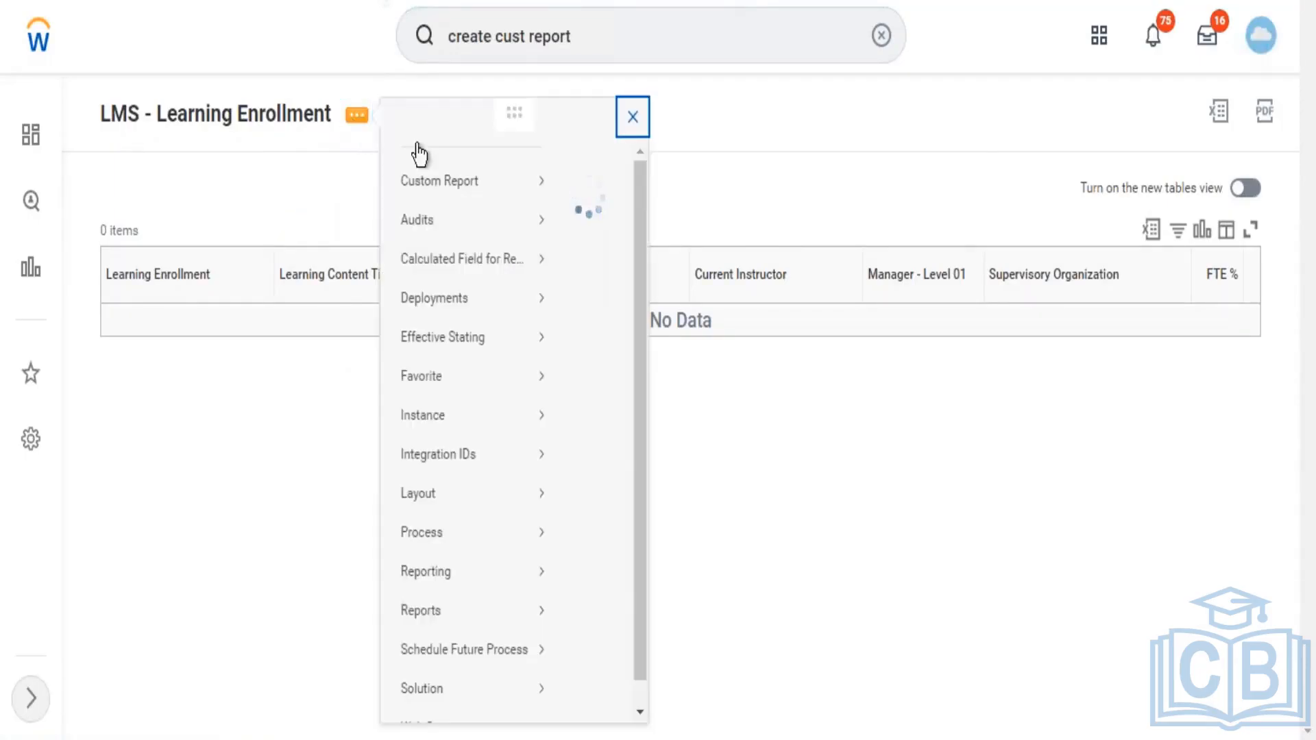
{"action": "left_click", "coordinate": [338, 401]}
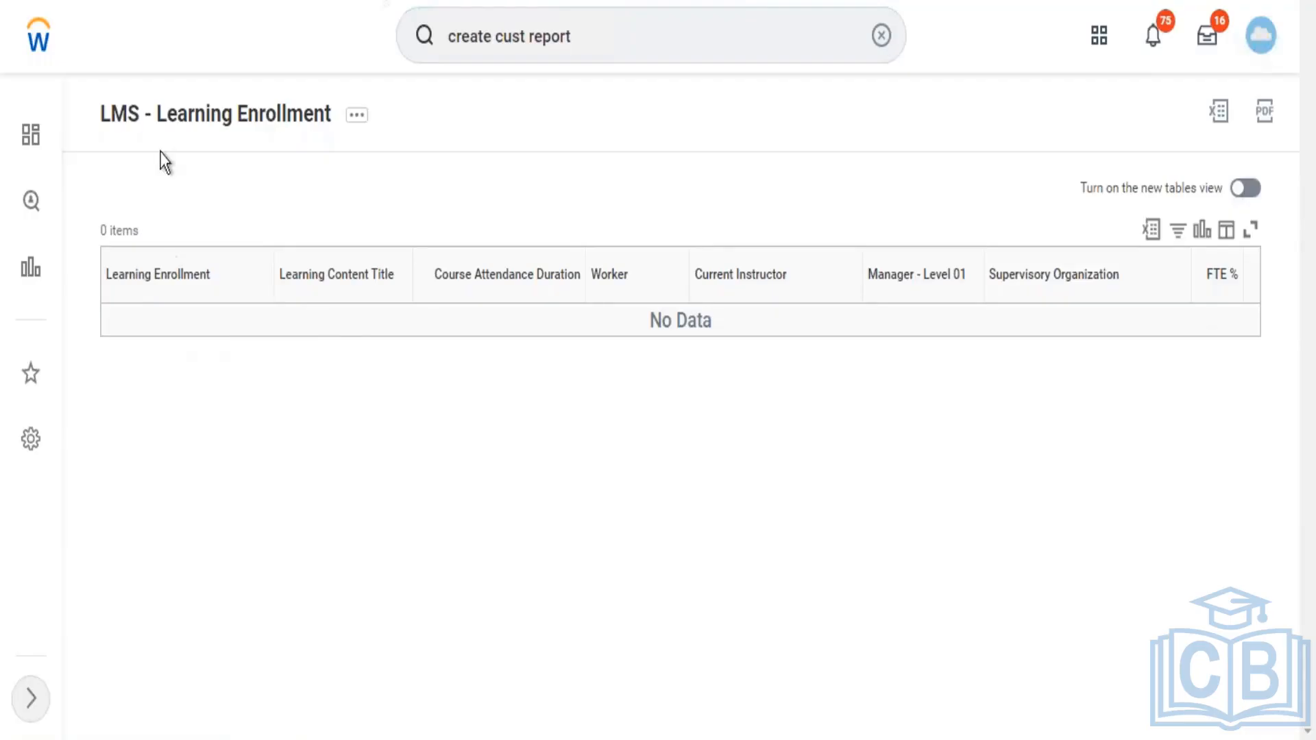
- Open the report's definition from its results and review the configured columns and filter conditions
{"action": "left_click", "coordinate": [215, 113]}
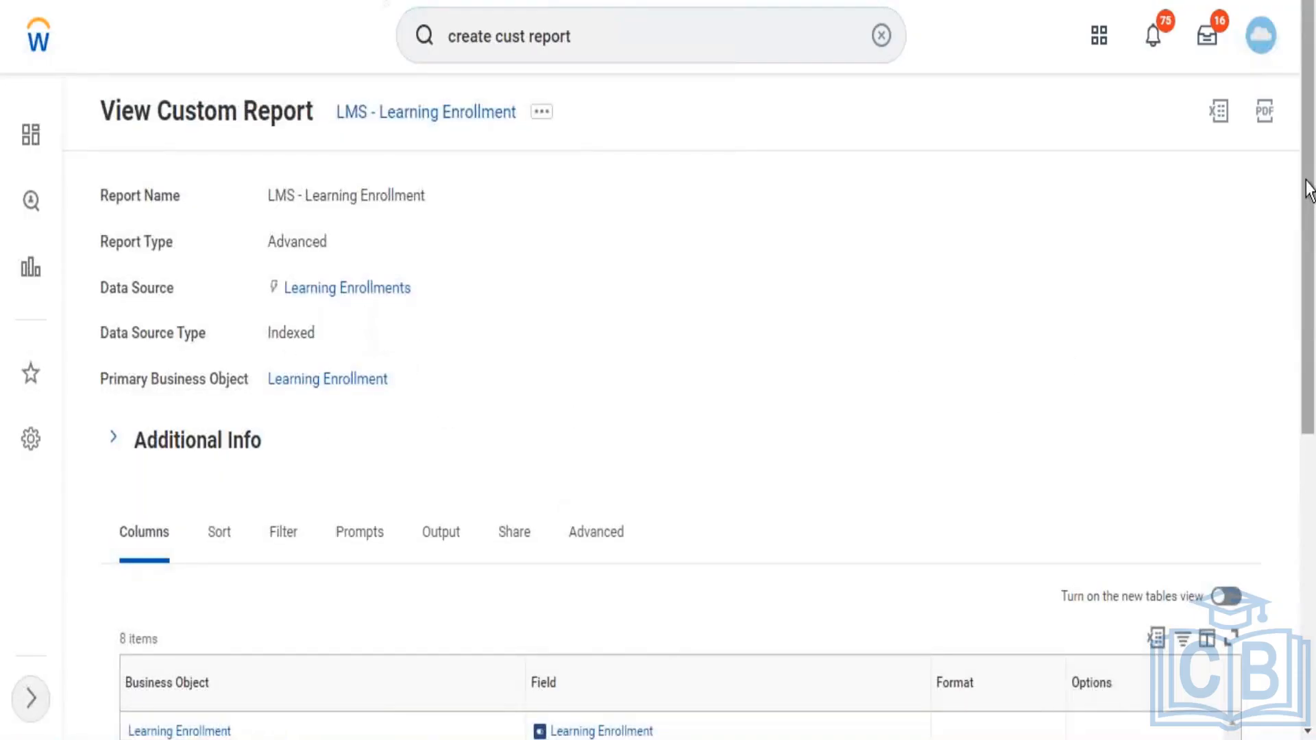
{"action": "scroll", "coordinate": [1287, 282], "scroll_direction": "down", "scroll_amount": 5}
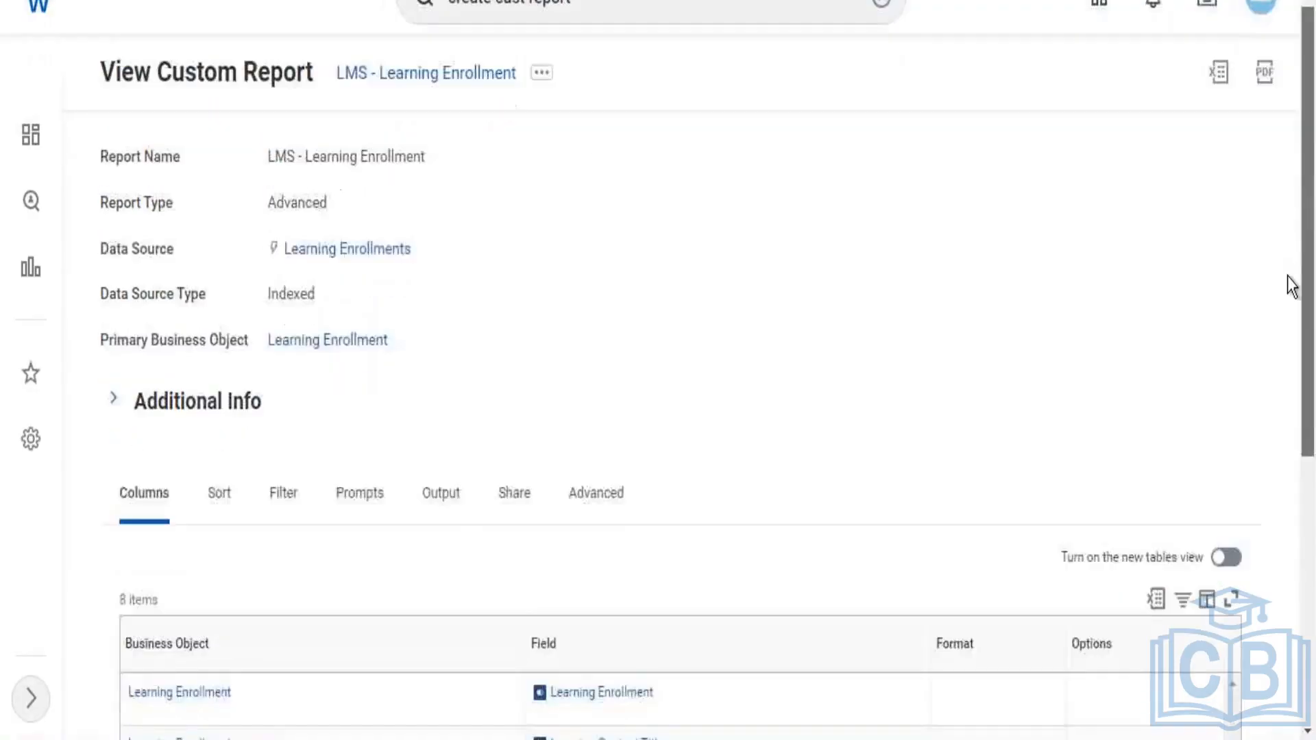
{"action": "scroll", "coordinate": [1280, 383], "scroll_direction": "down", "scroll_amount": 1}
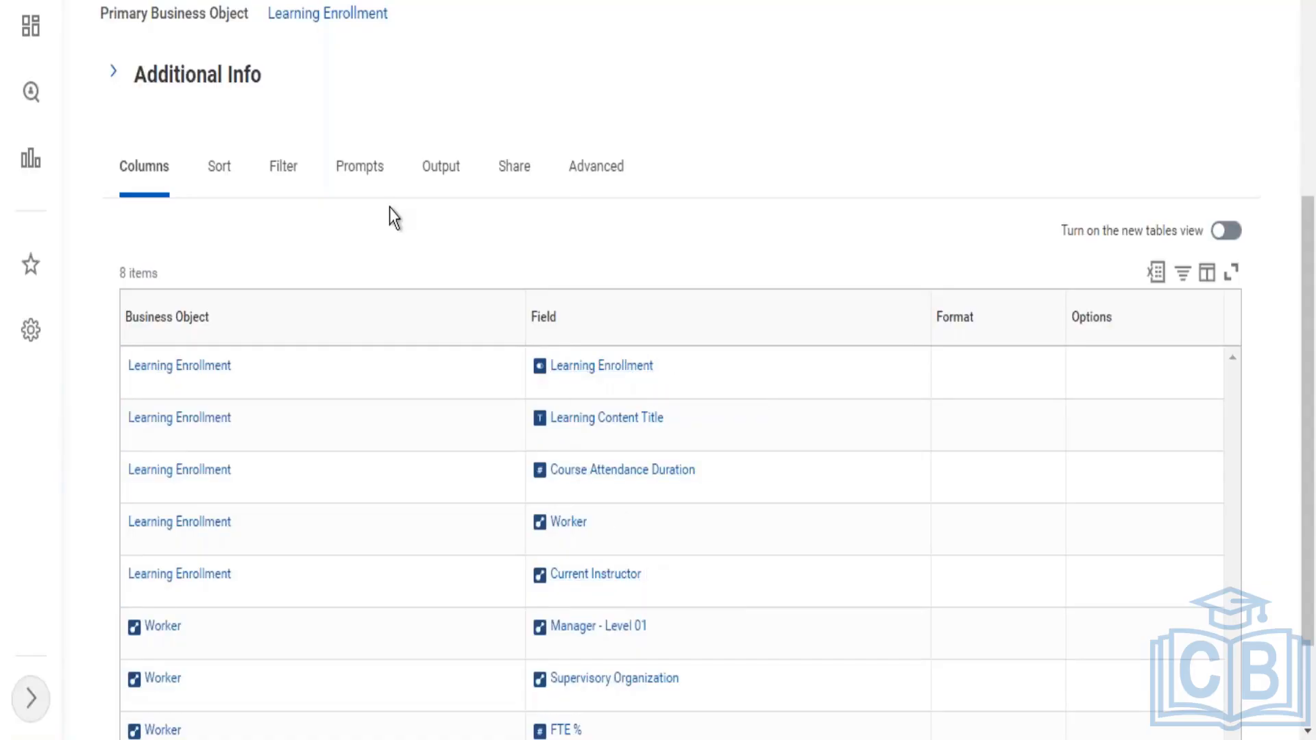
{"action": "left_click", "coordinate": [283, 172]}
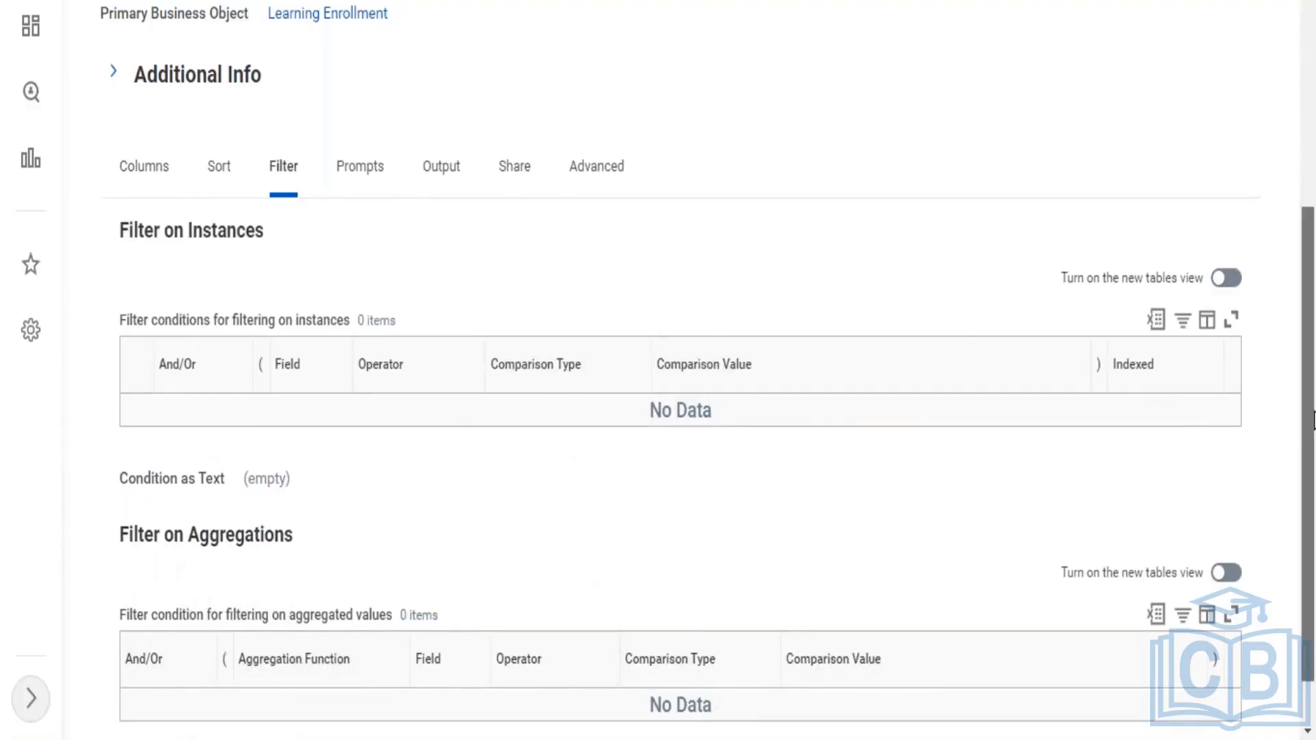
{"action": "scroll", "coordinate": [1002, 132], "scroll_direction": "up", "scroll_amount": 5}
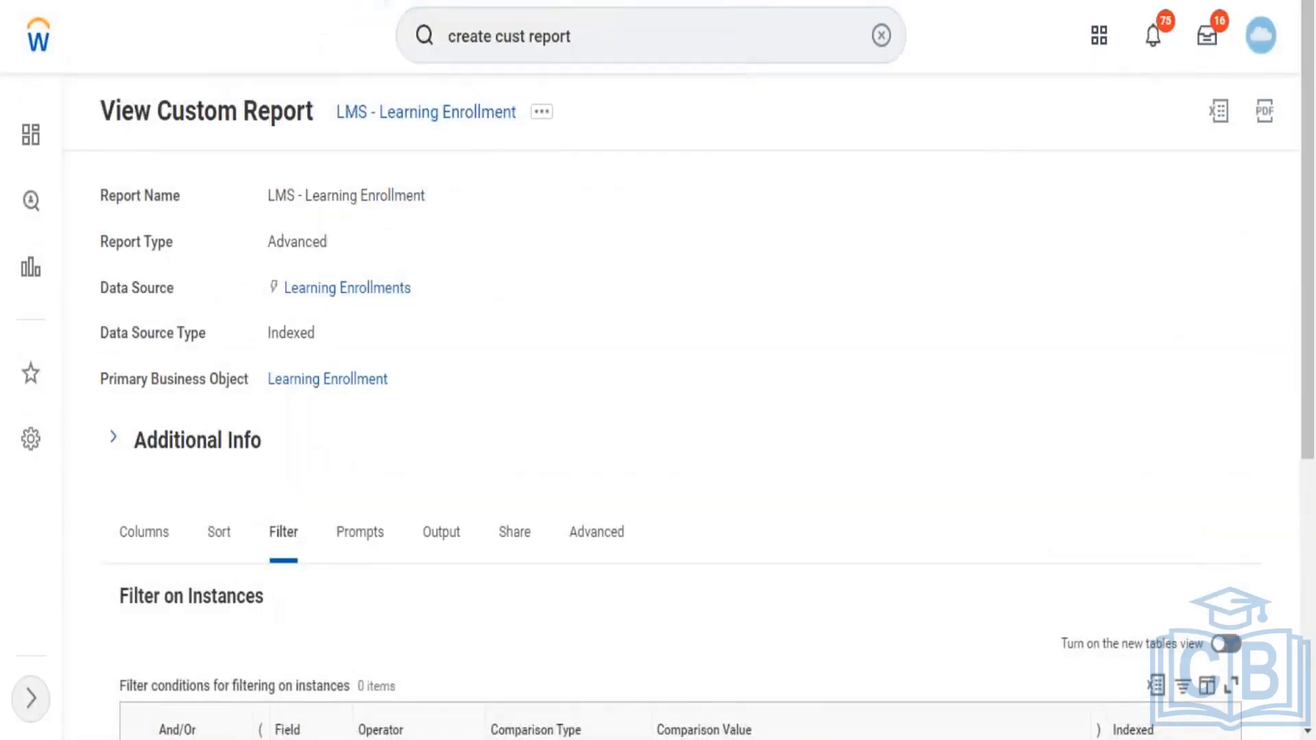
- Open the LMS - Learning Enrollment report definition for editing
{"action": "left_click", "coordinate": [542, 113]}
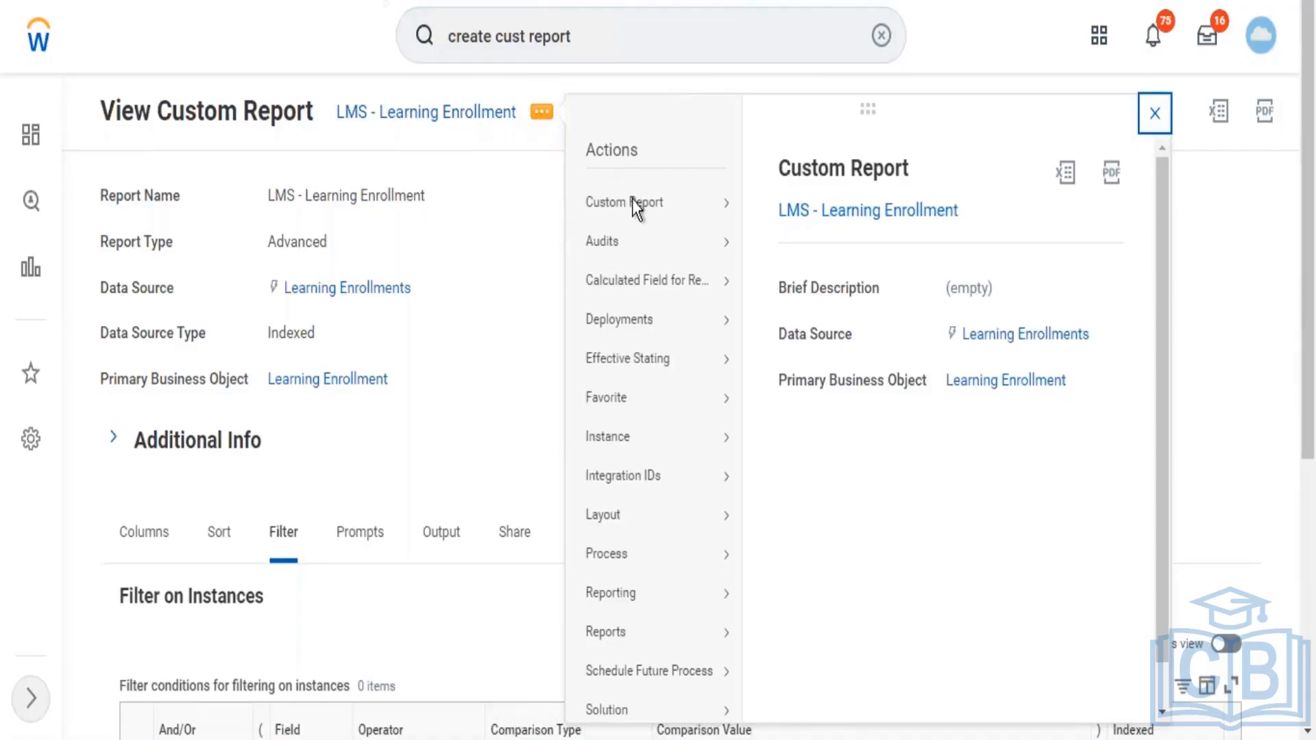
{"action": "mouse_move", "coordinate": [644, 216]}
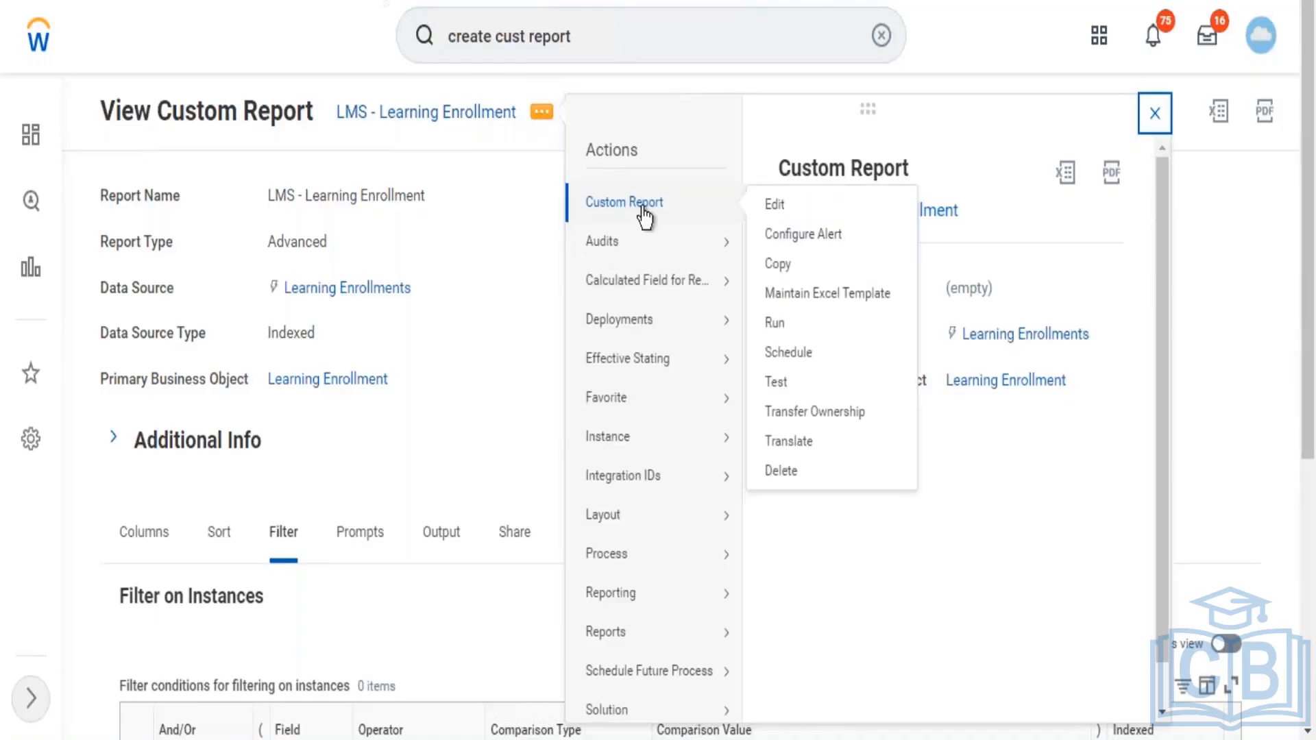
{"action": "left_click", "coordinate": [771, 203]}
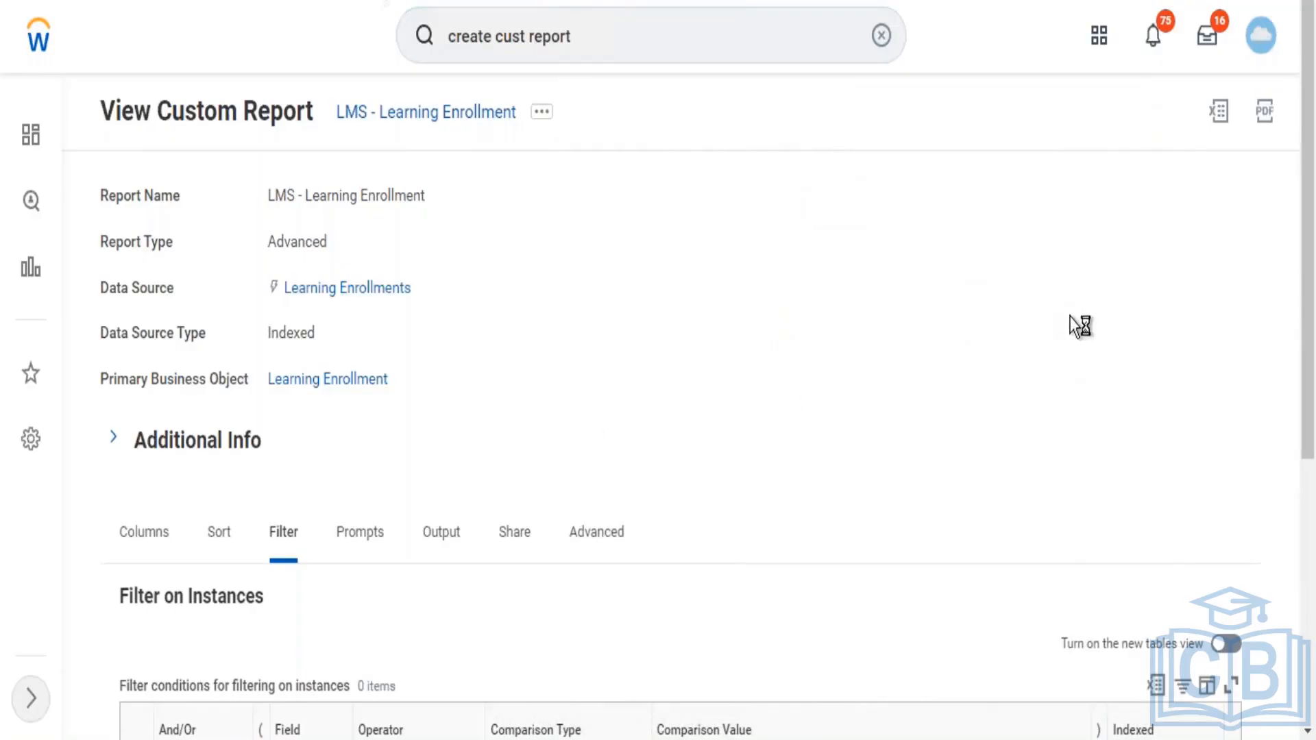
{"action": "scroll", "coordinate": [1301, 288], "scroll_direction": "down", "scroll_amount": 5}
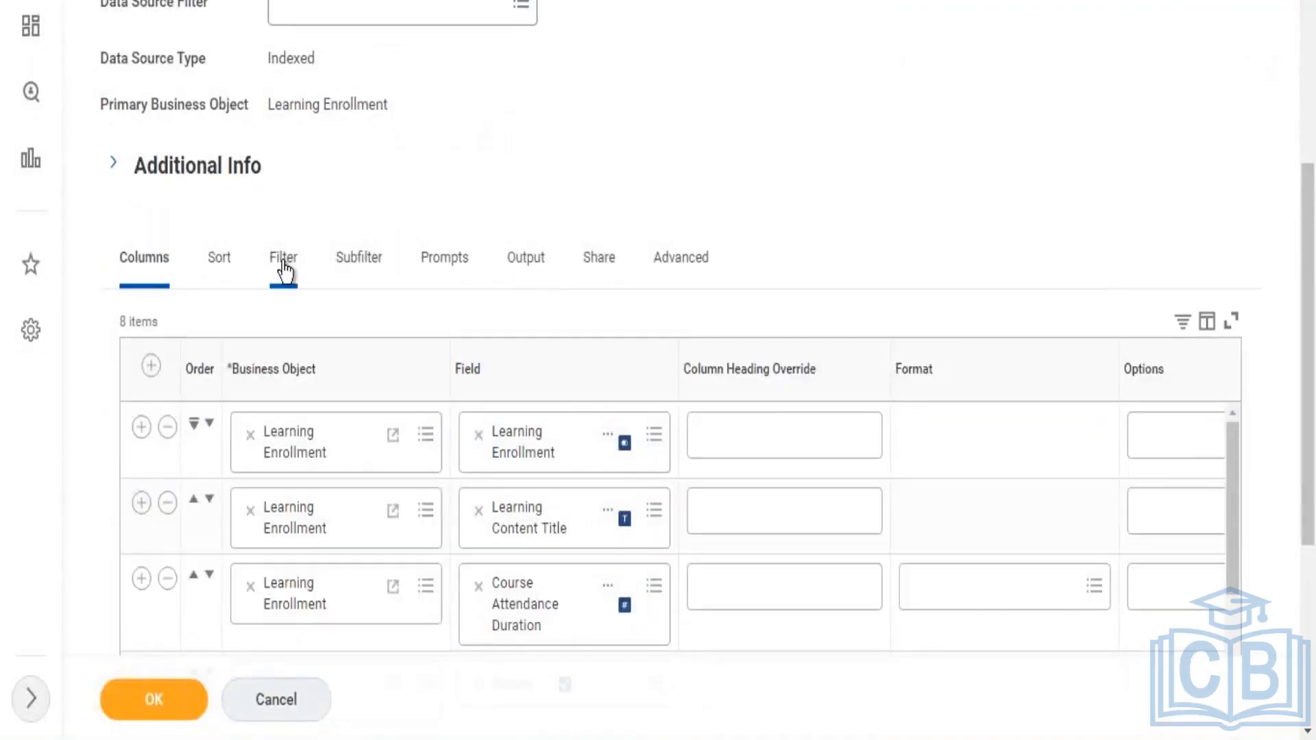
- Add an instance filter condition on Completion Status with the operator "in the selection list"
{"action": "left_click", "coordinate": [284, 271]}
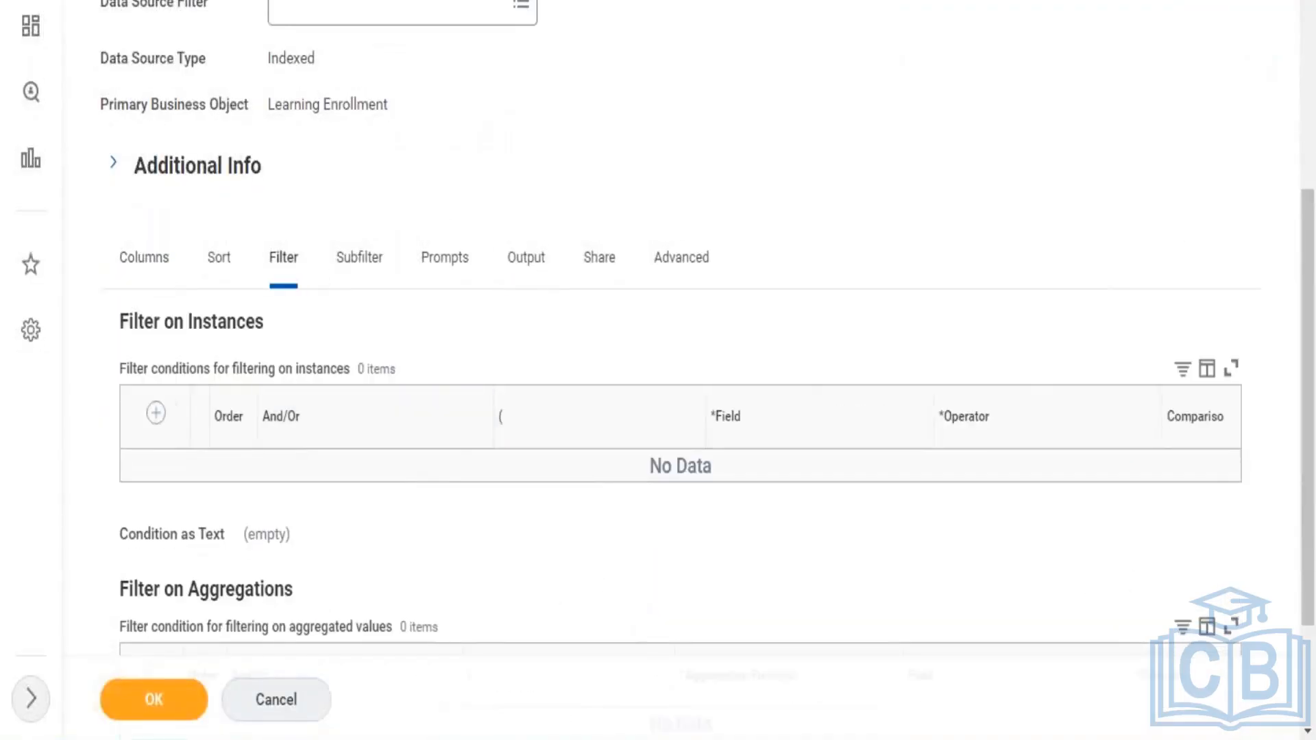
{"action": "left_click", "coordinate": [155, 413]}
{"action": "left_click", "coordinate": [830, 491]}
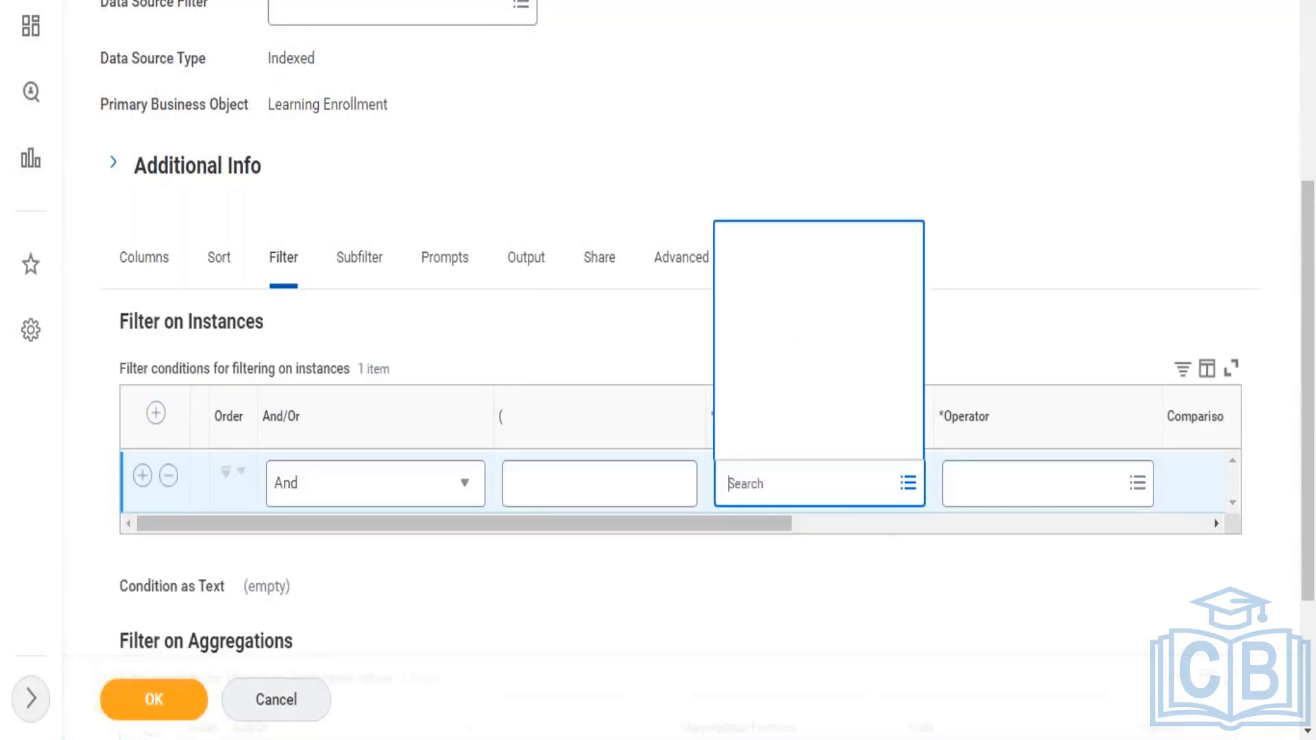
{"action": "type", "text": "status"}
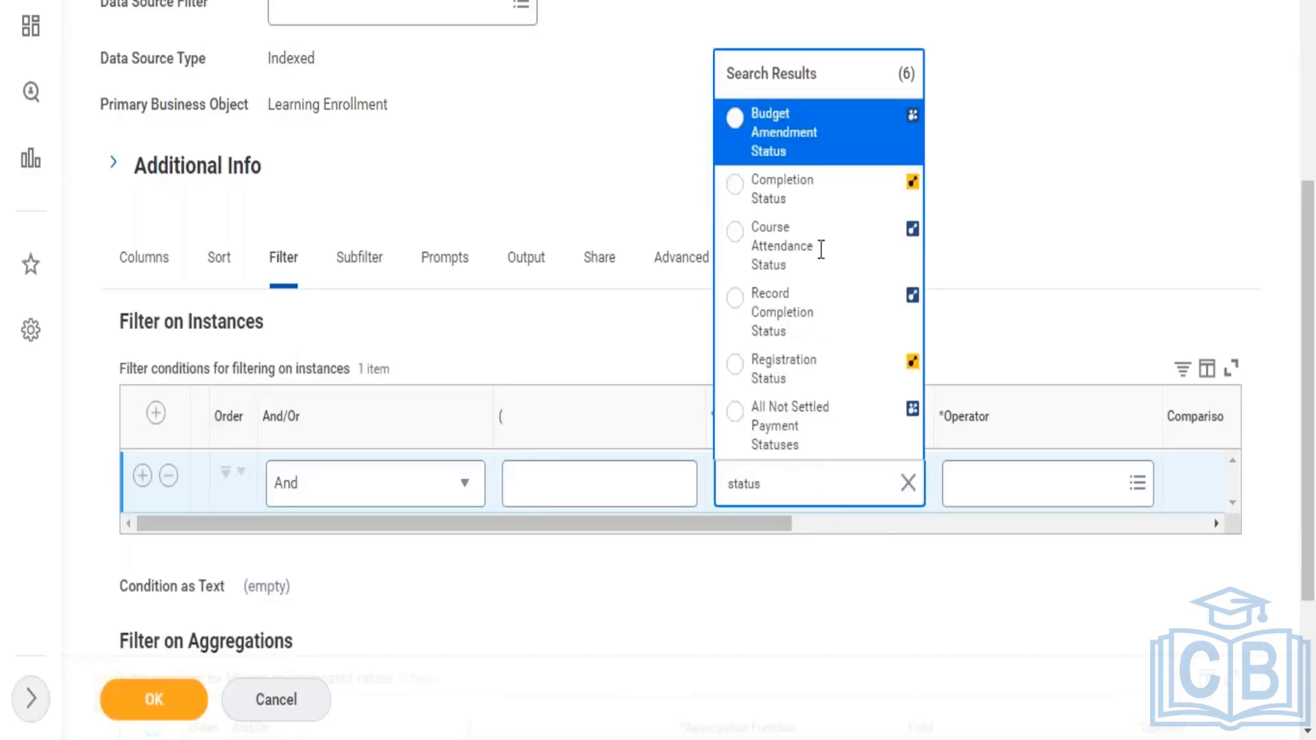
{"action": "left_click", "coordinate": [809, 200]}
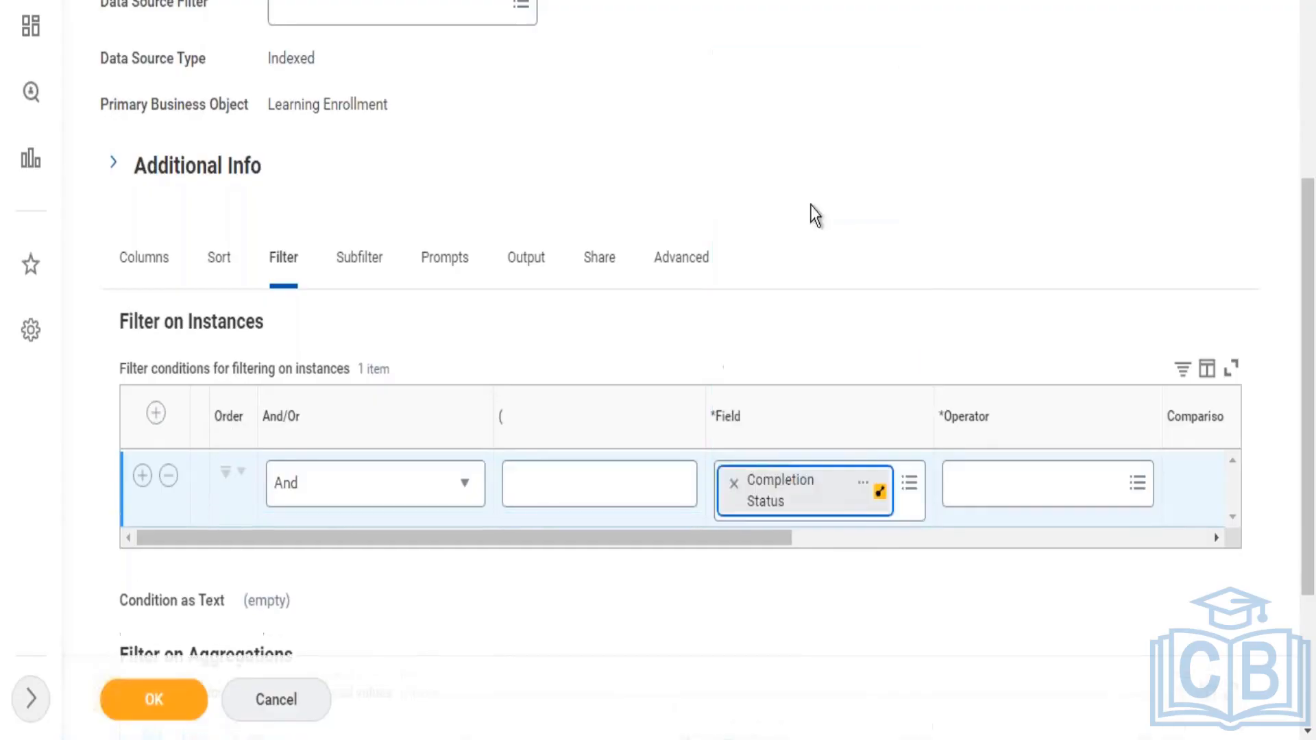
{"action": "left_click", "coordinate": [1014, 488]}
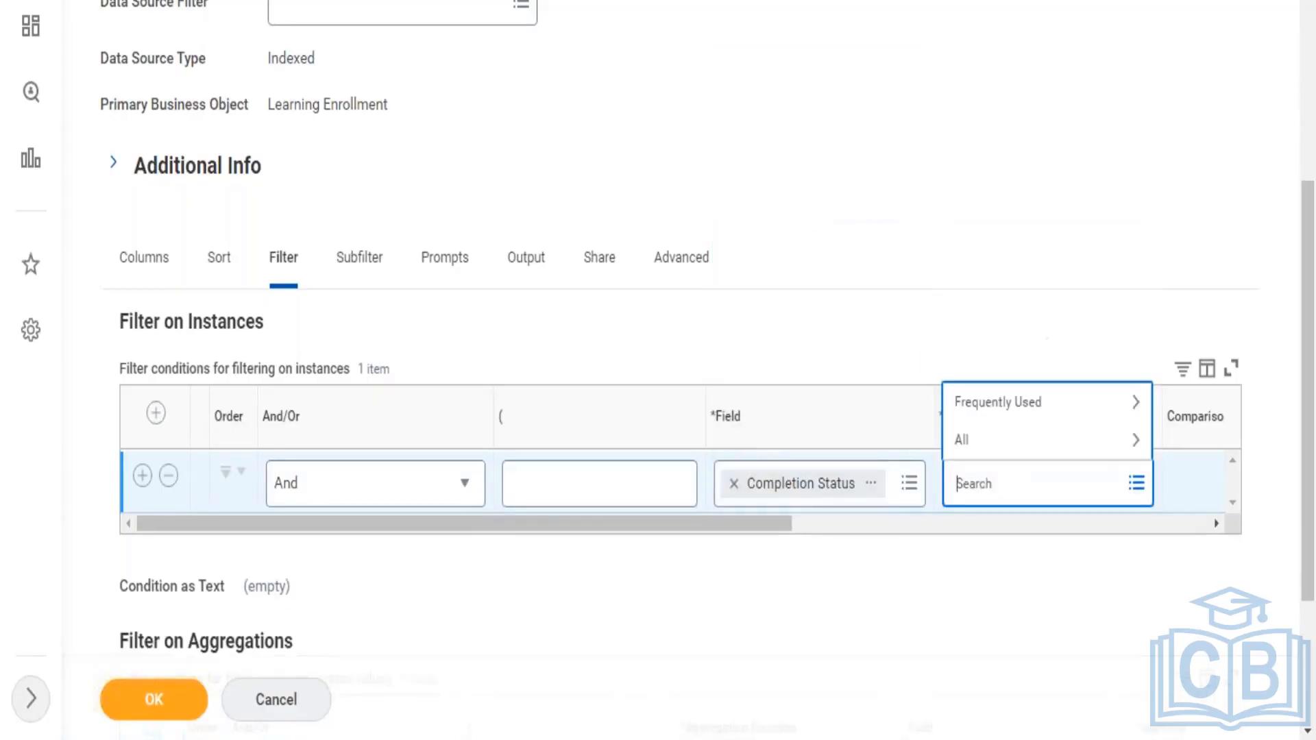
{"action": "left_click", "coordinate": [1009, 404]}
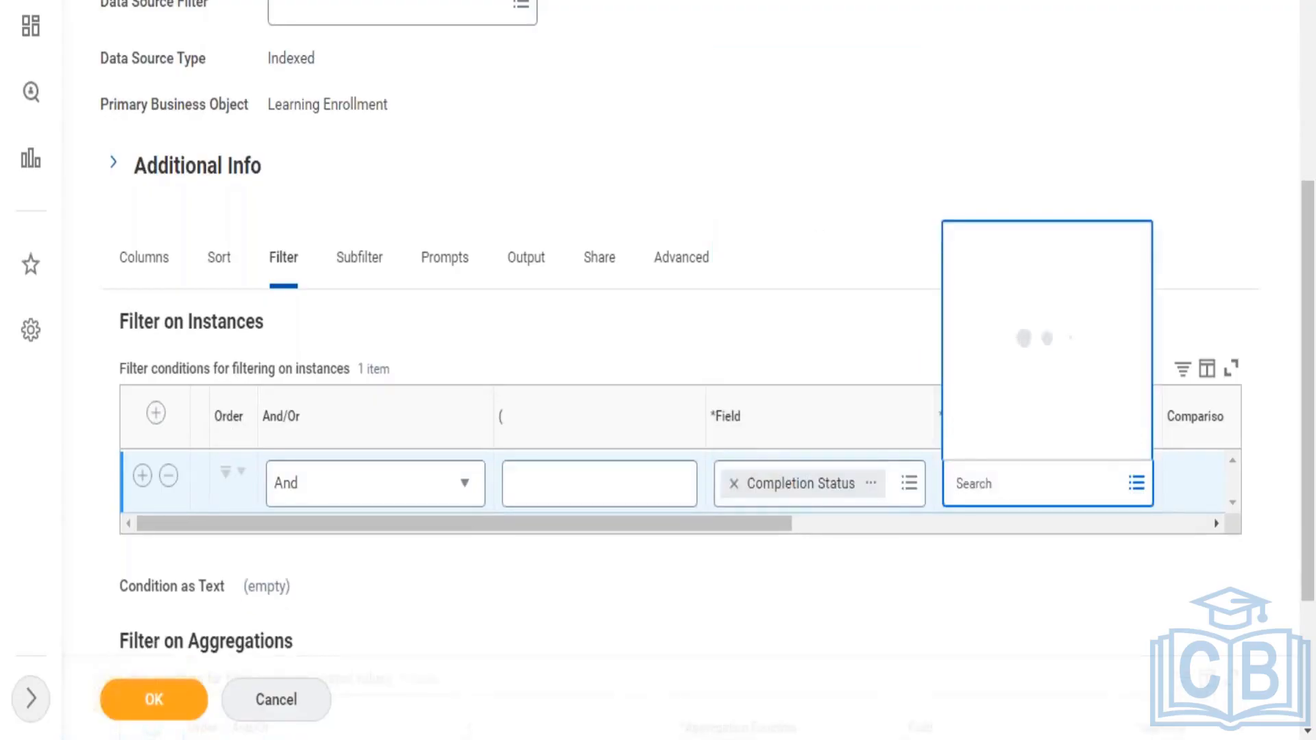
{"action": "left_click", "coordinate": [1014, 343]}
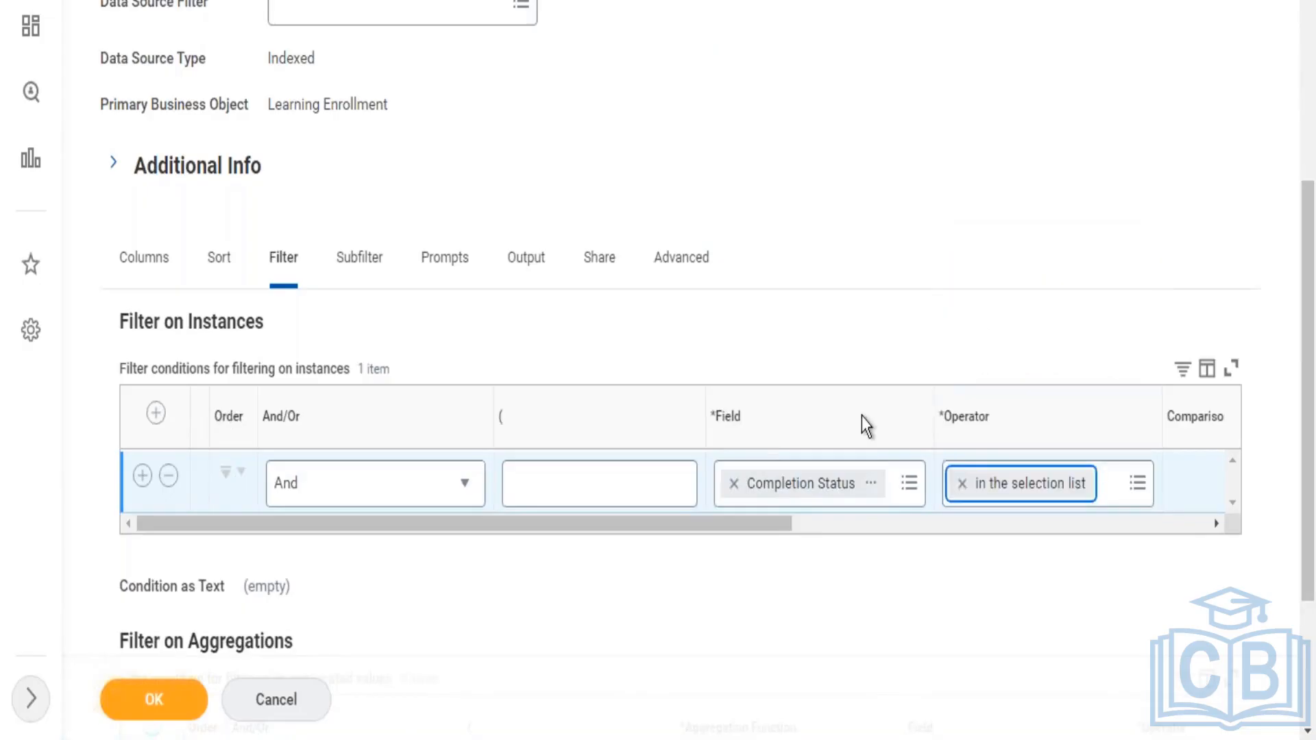
- Set the Completion Status condition's comparison values to In Progress and Not Started
{"action": "left_click_drag", "start_coordinate": [784, 536], "coordinate": [1120, 549]}
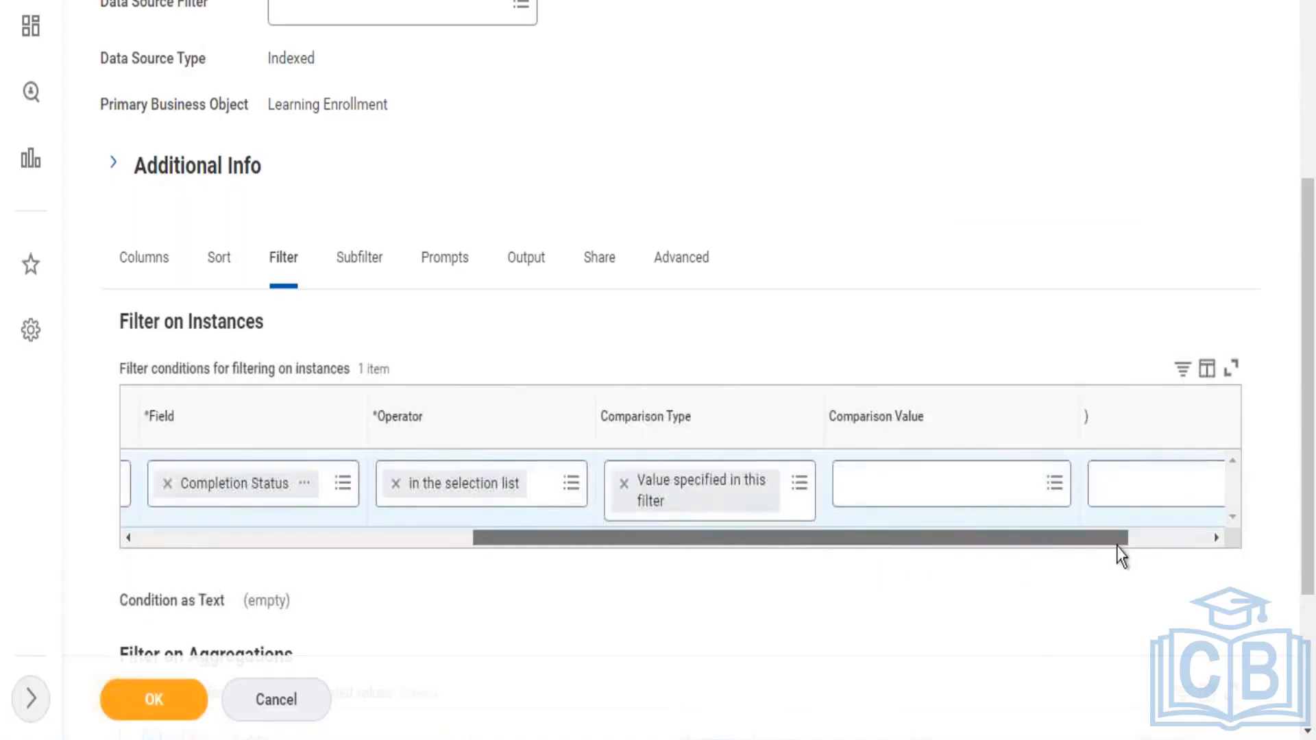
{"action": "left_click", "coordinate": [831, 497]}
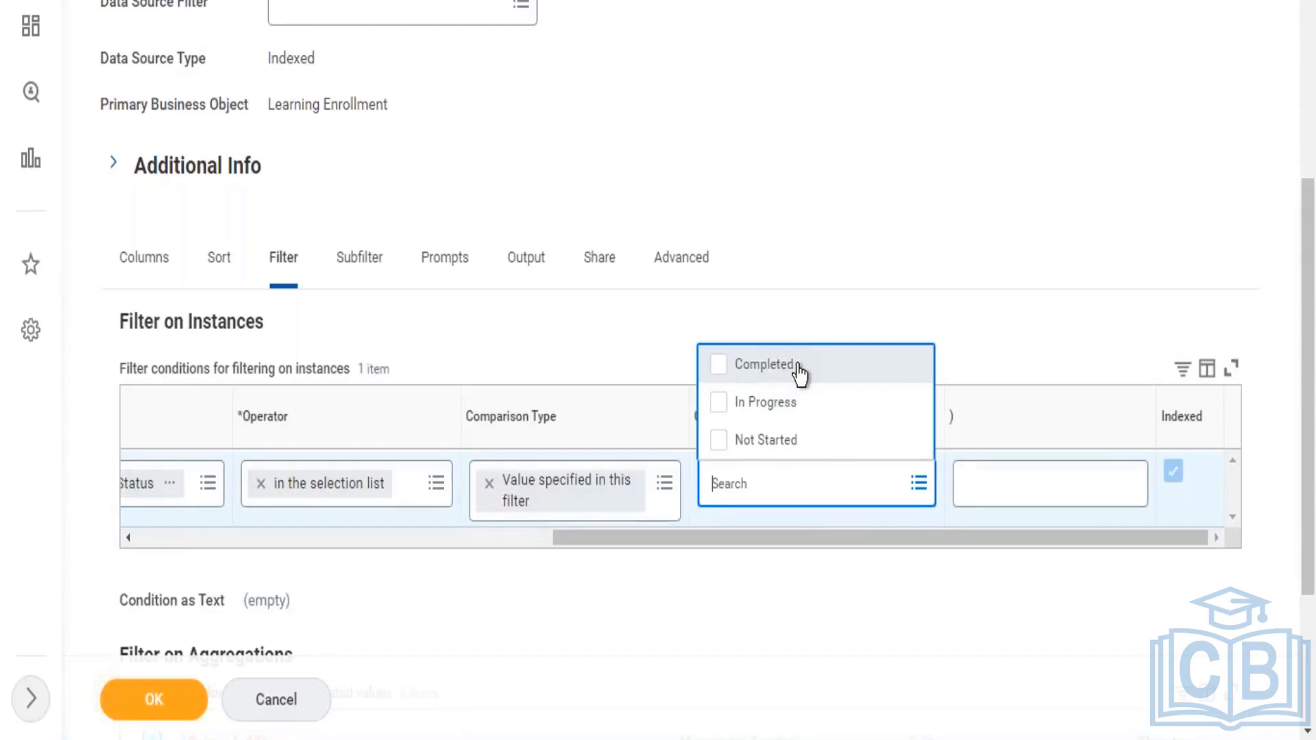
{"action": "left_click", "coordinate": [763, 405]}
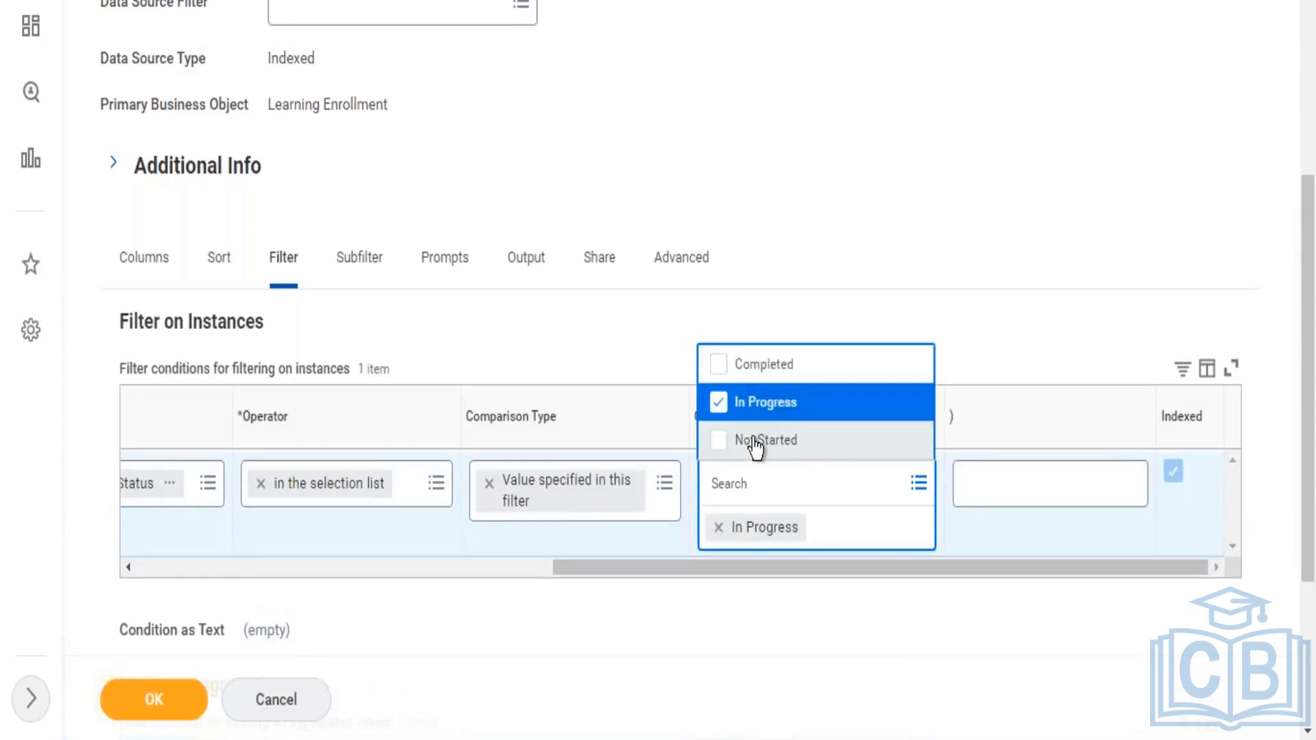
{"action": "left_click", "coordinate": [756, 446]}
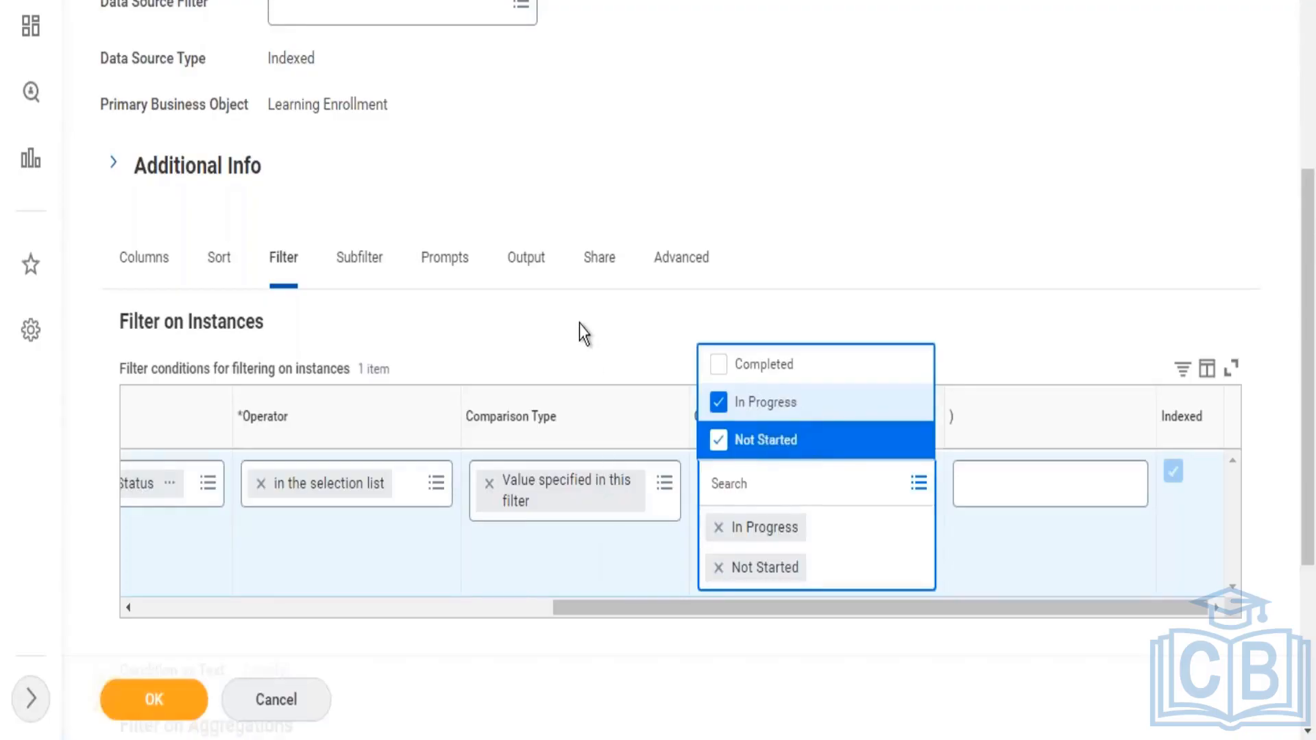
{"action": "left_click", "coordinate": [677, 438]}
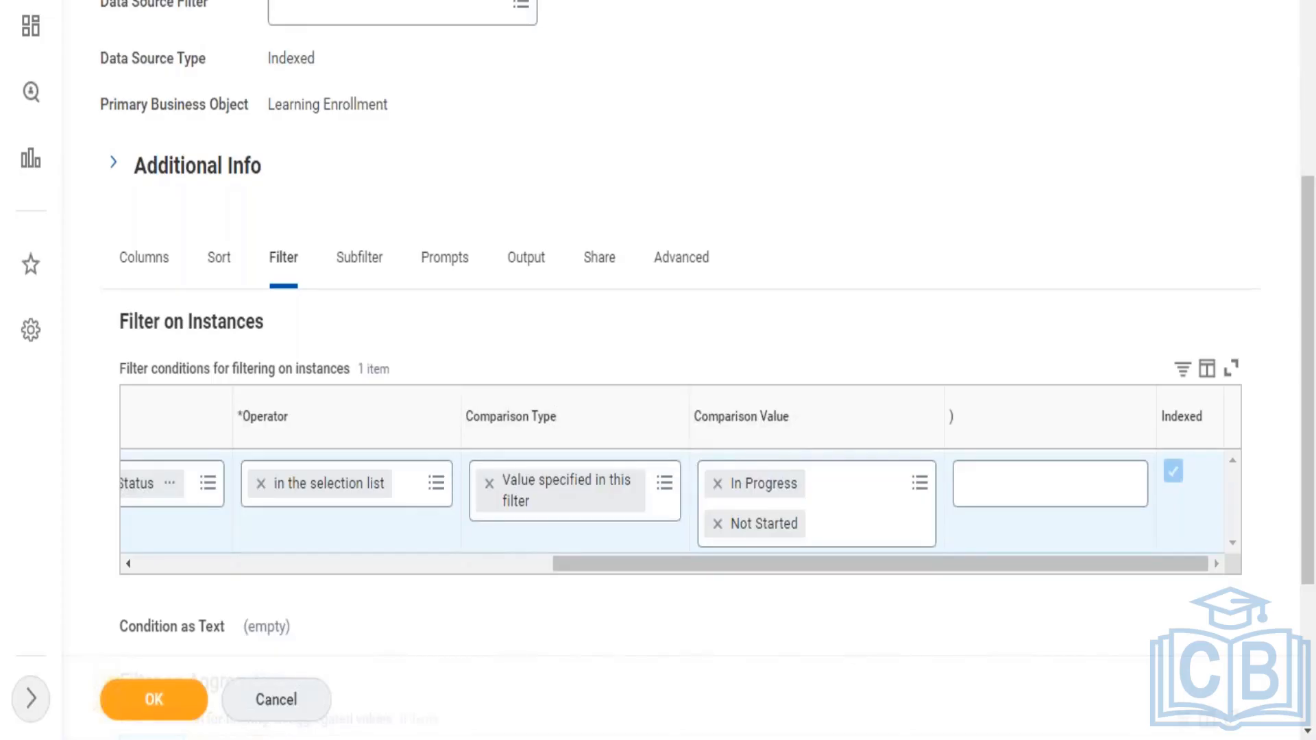
{"action": "left_click", "coordinate": [513, 563]}
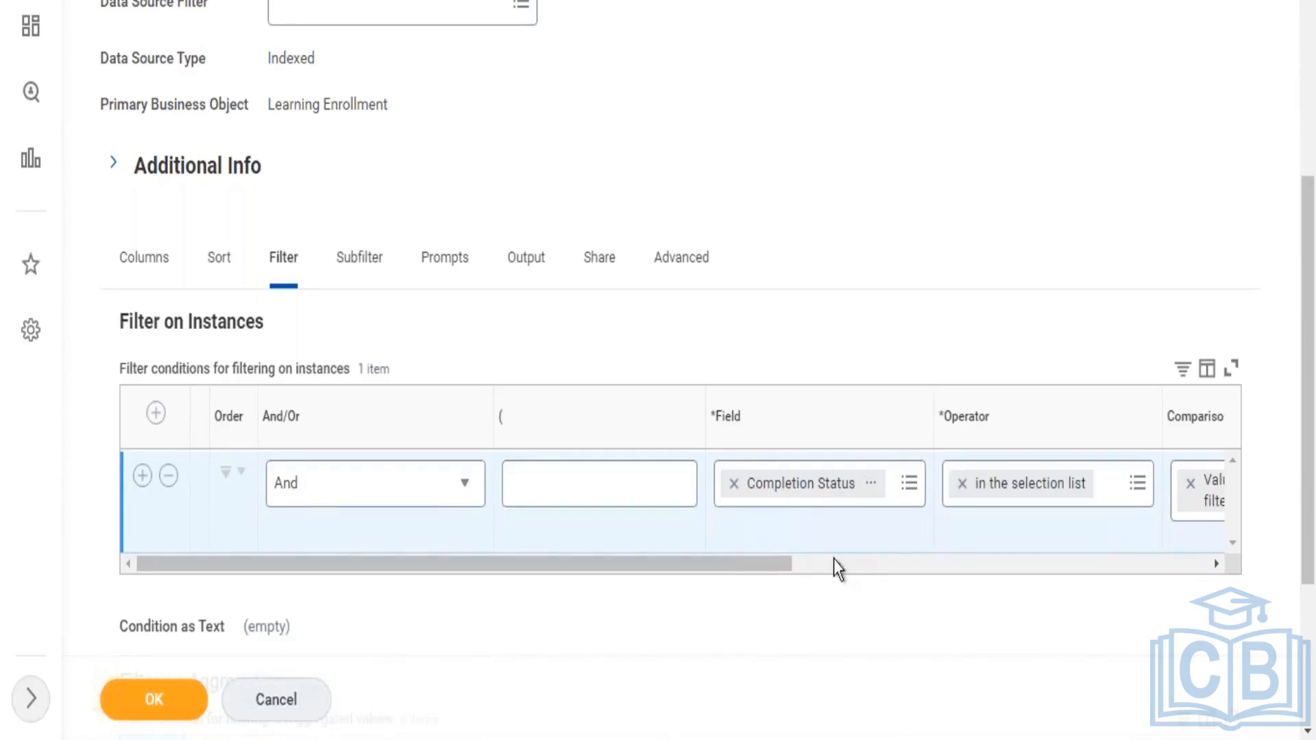
{"action": "left_click", "coordinate": [142, 274]}
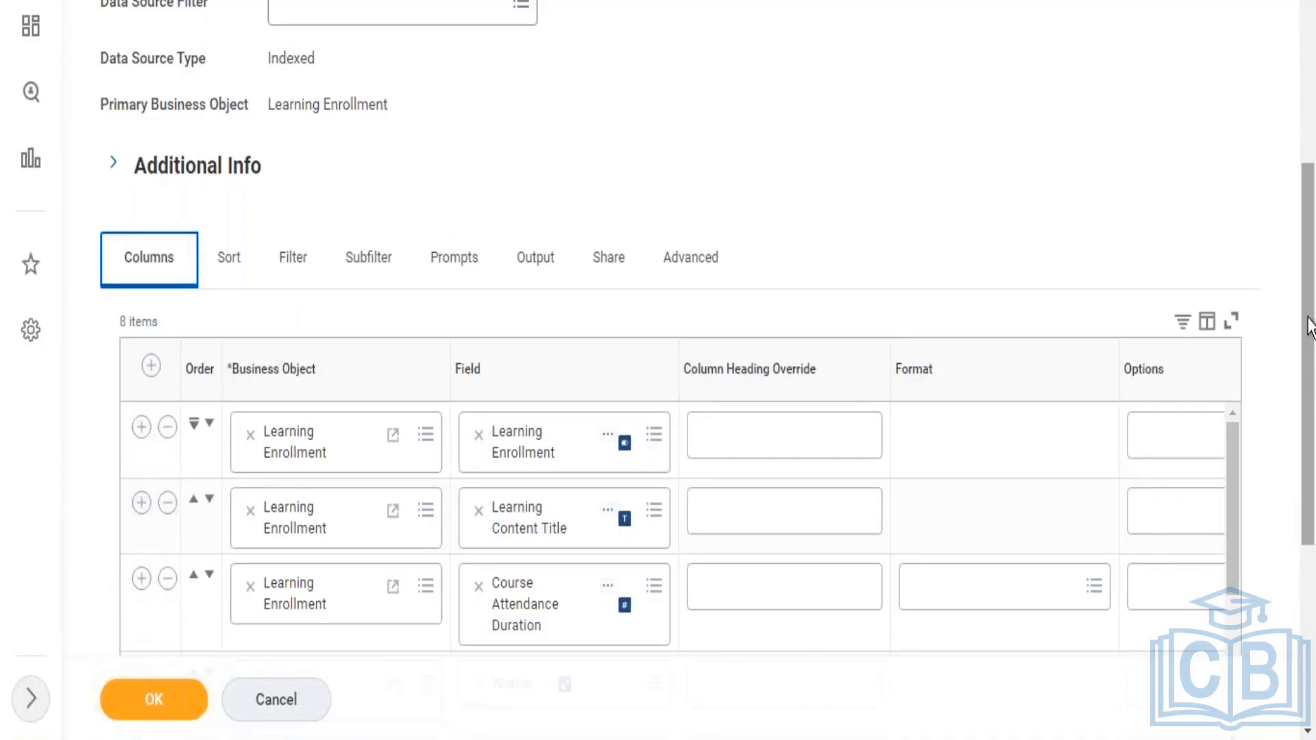
{"action": "left_click_drag", "start_coordinate": [1310, 326], "coordinate": [1311, 127]}
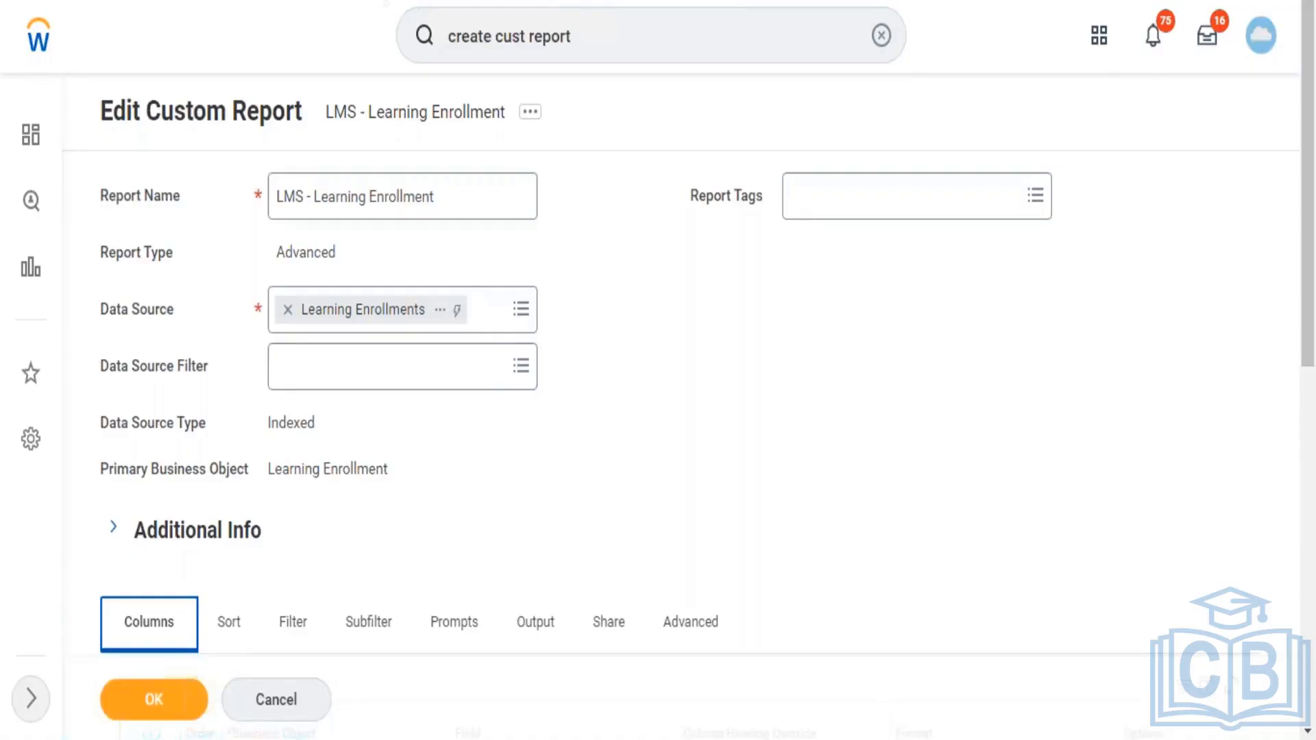
{"action": "scroll", "coordinate": [1311, 260], "scroll_direction": "down", "scroll_amount": 5}
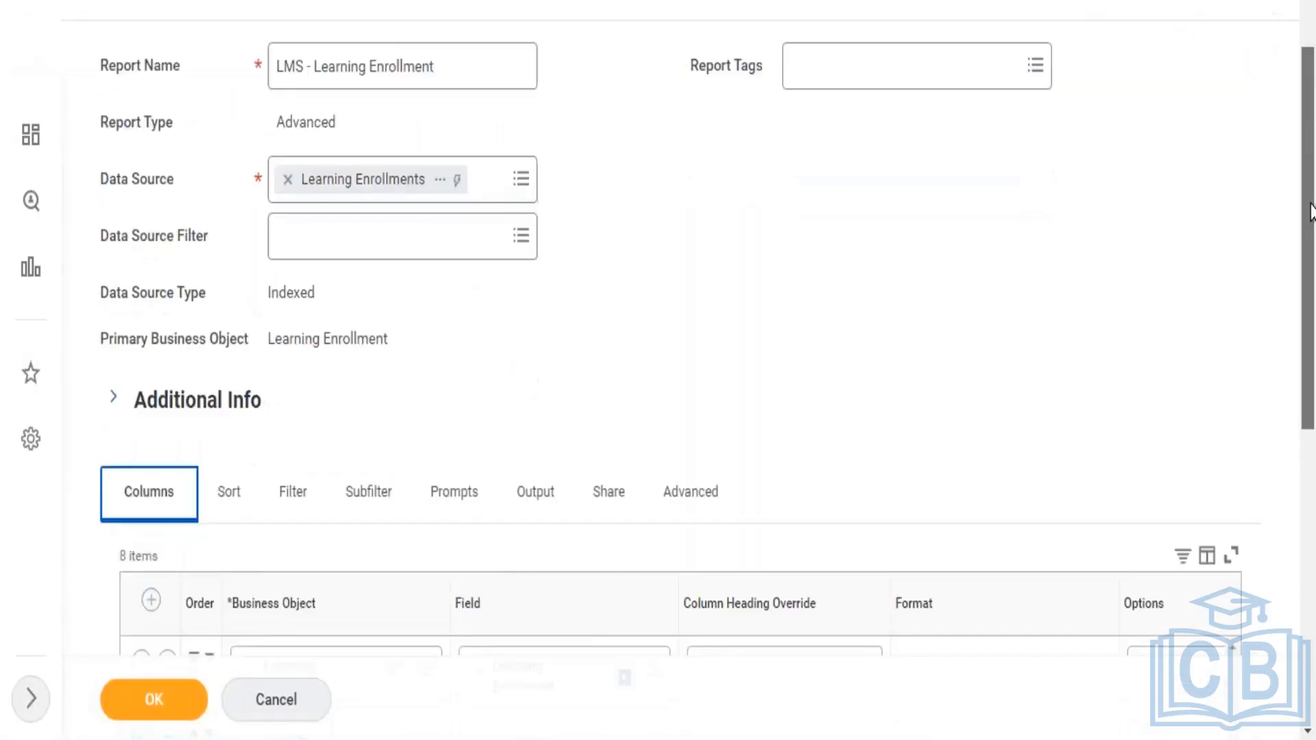
{"action": "scroll", "coordinate": [1311, 259], "scroll_direction": "down", "scroll_amount": 2}
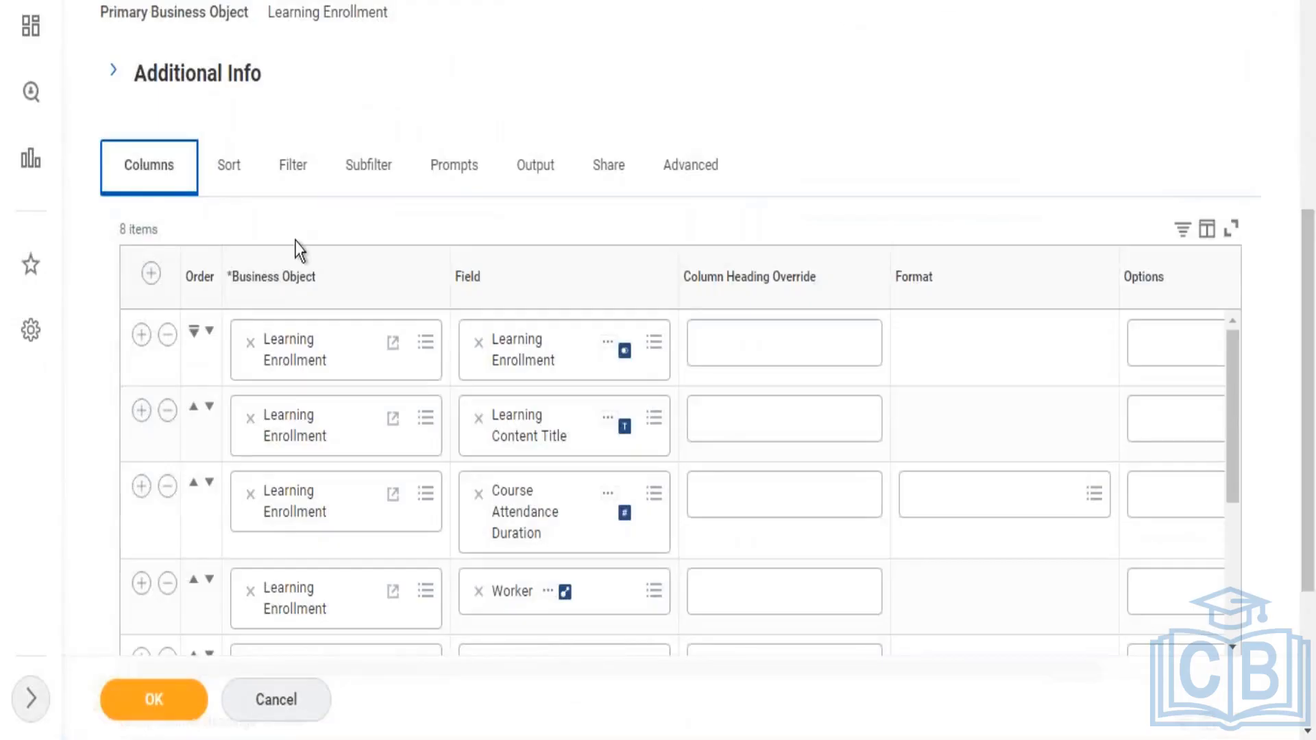
{"action": "left_click", "coordinate": [293, 164]}
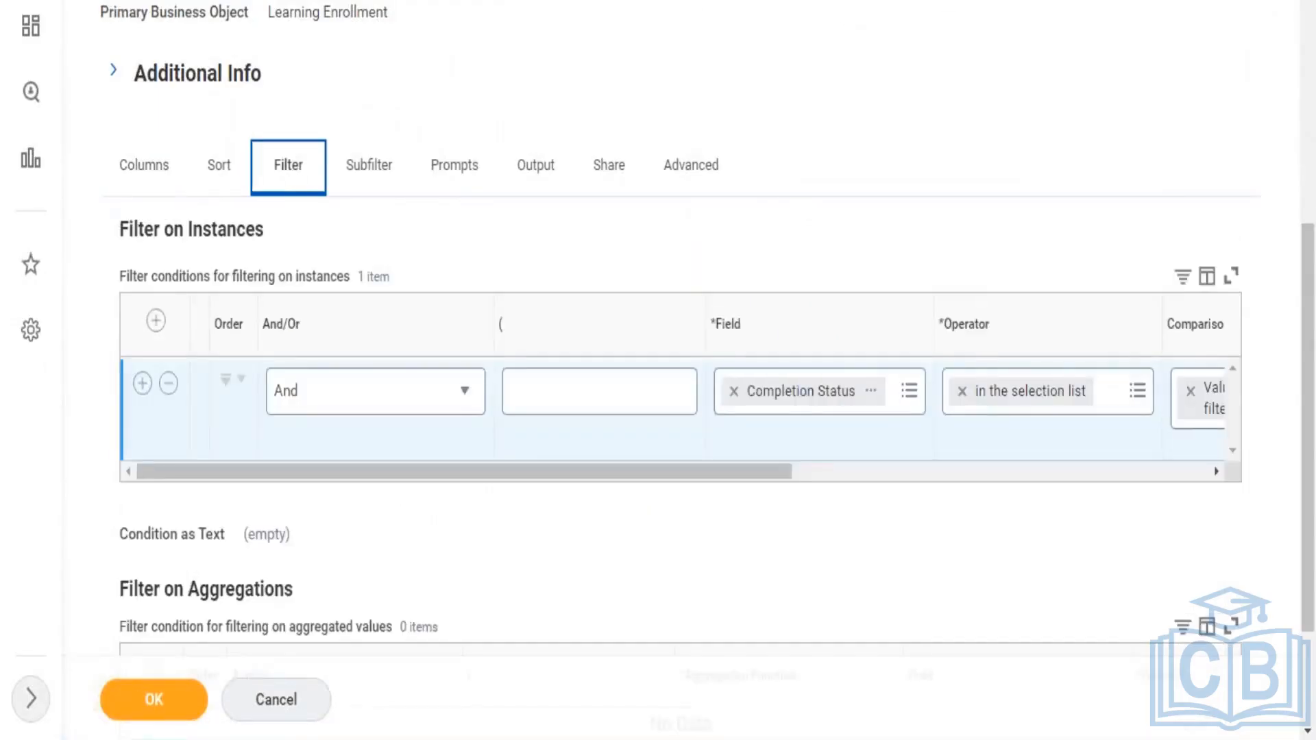
- Change the Completion Status condition's comparison type to "Prompt the user for the value"
{"action": "left_click_drag", "start_coordinate": [655, 470], "coordinate": [872, 475]}
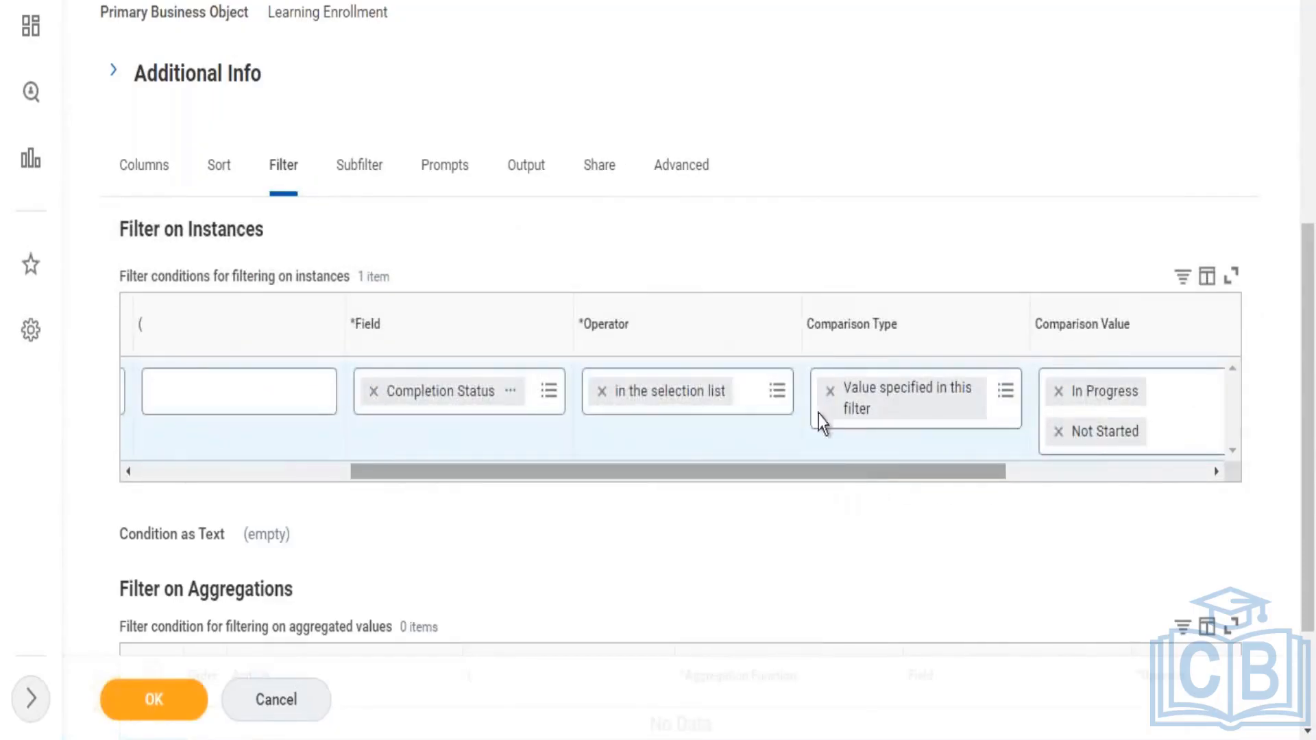
{"action": "left_click", "coordinate": [831, 392]}
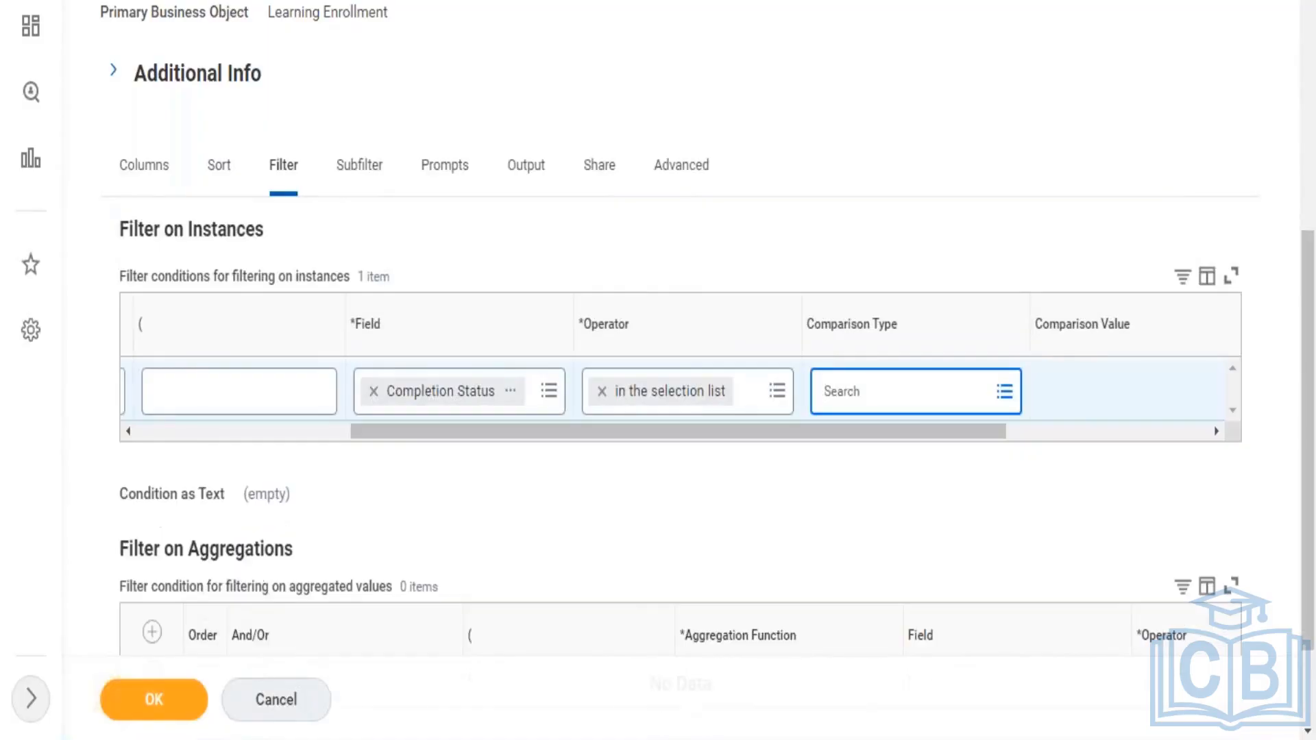
{"action": "left_click", "coordinate": [883, 381]}
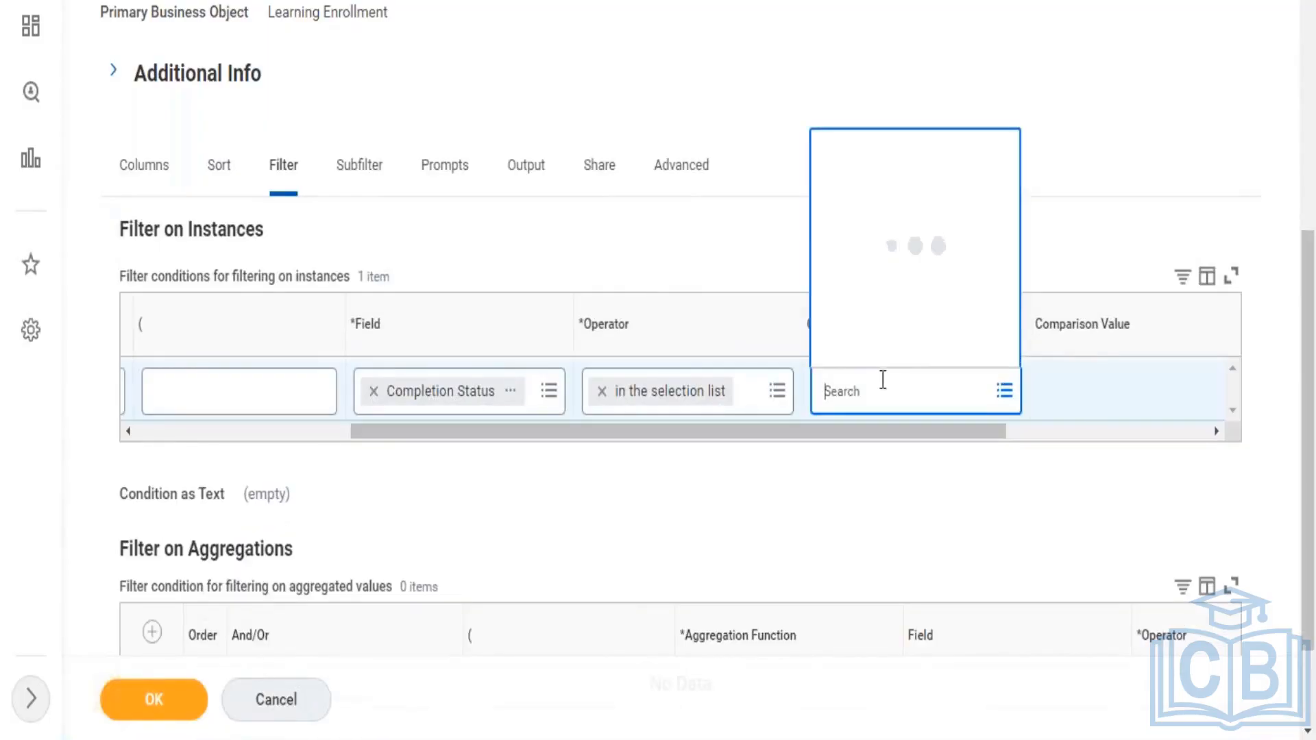
{"action": "left_click", "coordinate": [869, 323]}
{"action": "left_click", "coordinate": [893, 264]}
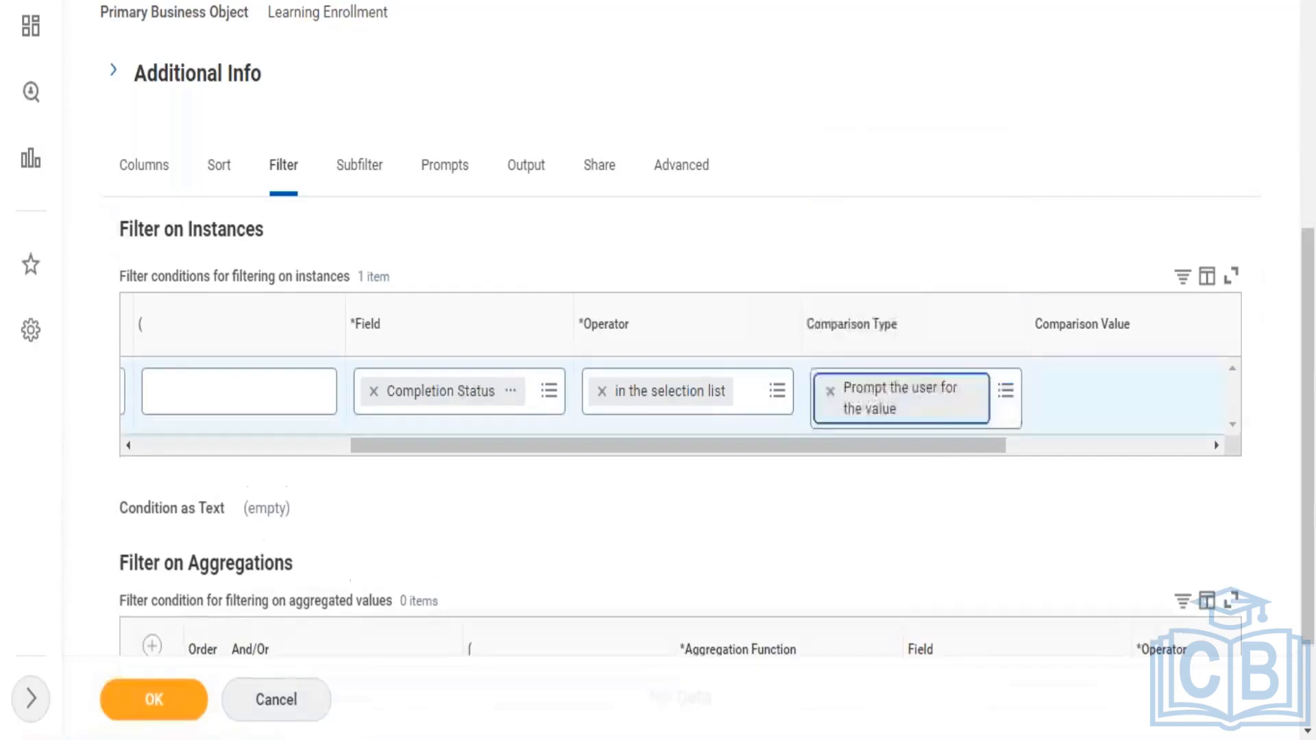
{"action": "left_click_drag", "start_coordinate": [463, 450], "coordinate": [180, 454]}
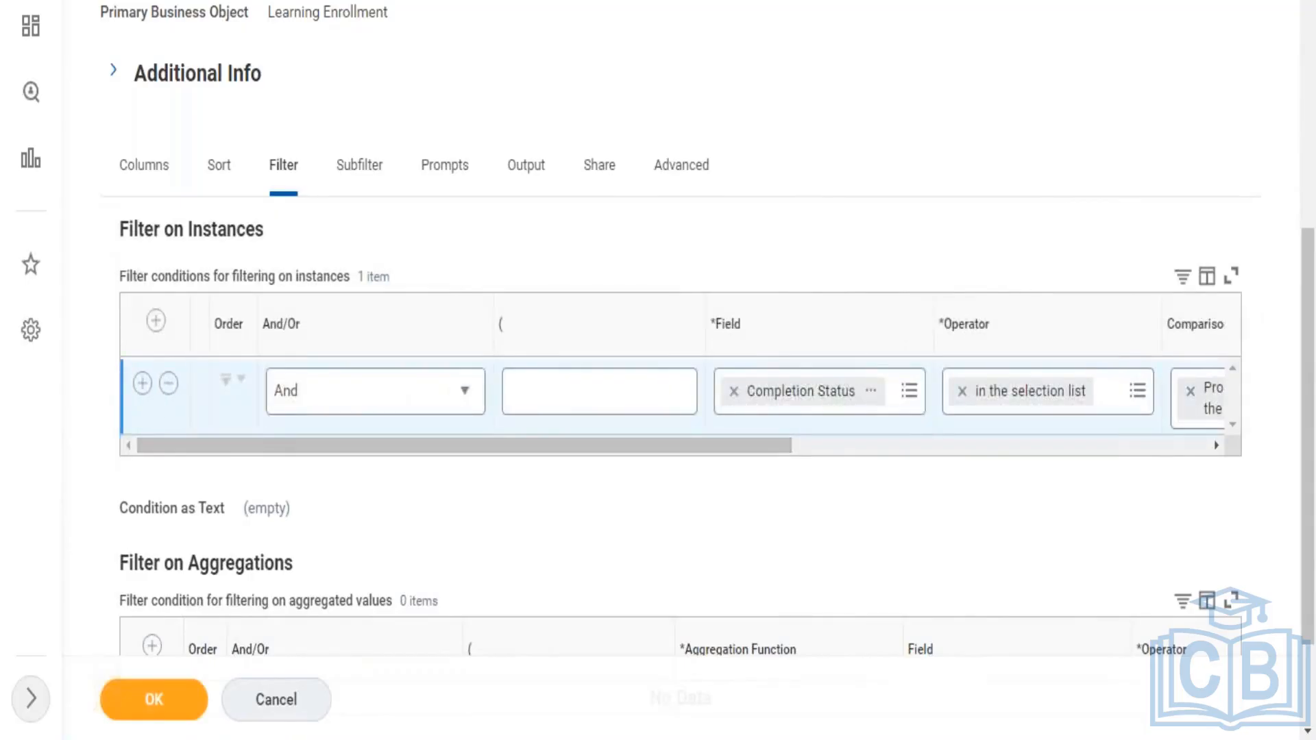
{"action": "left_click_drag", "start_coordinate": [311, 446], "coordinate": [665, 421]}
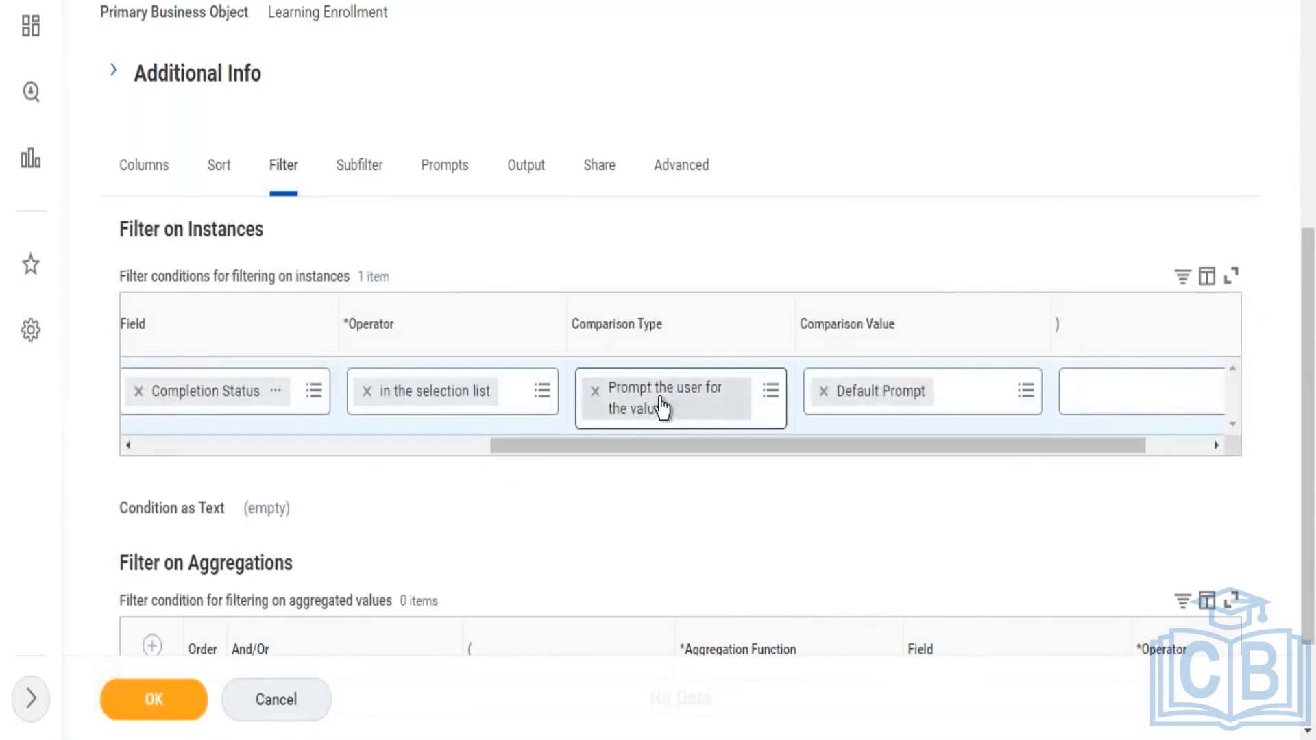
{"action": "left_click", "coordinate": [770, 391]}
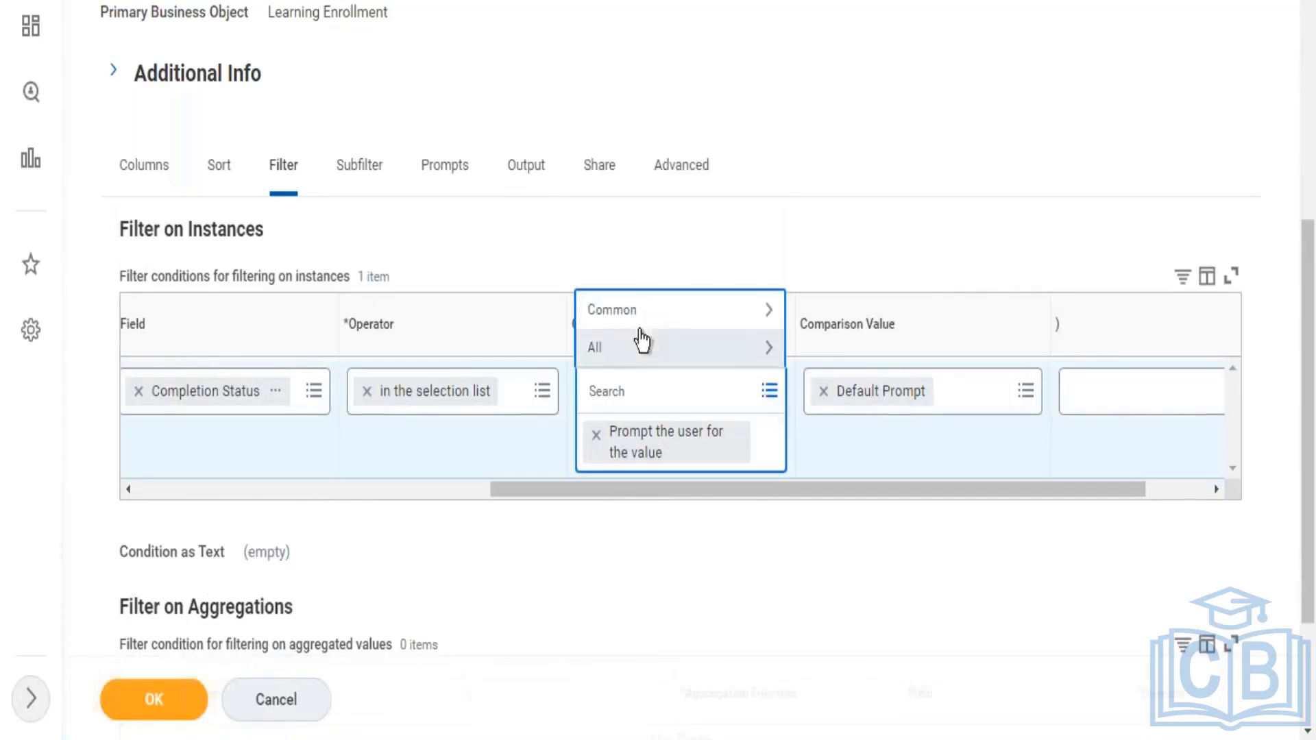
{"action": "left_click", "coordinate": [644, 312]}
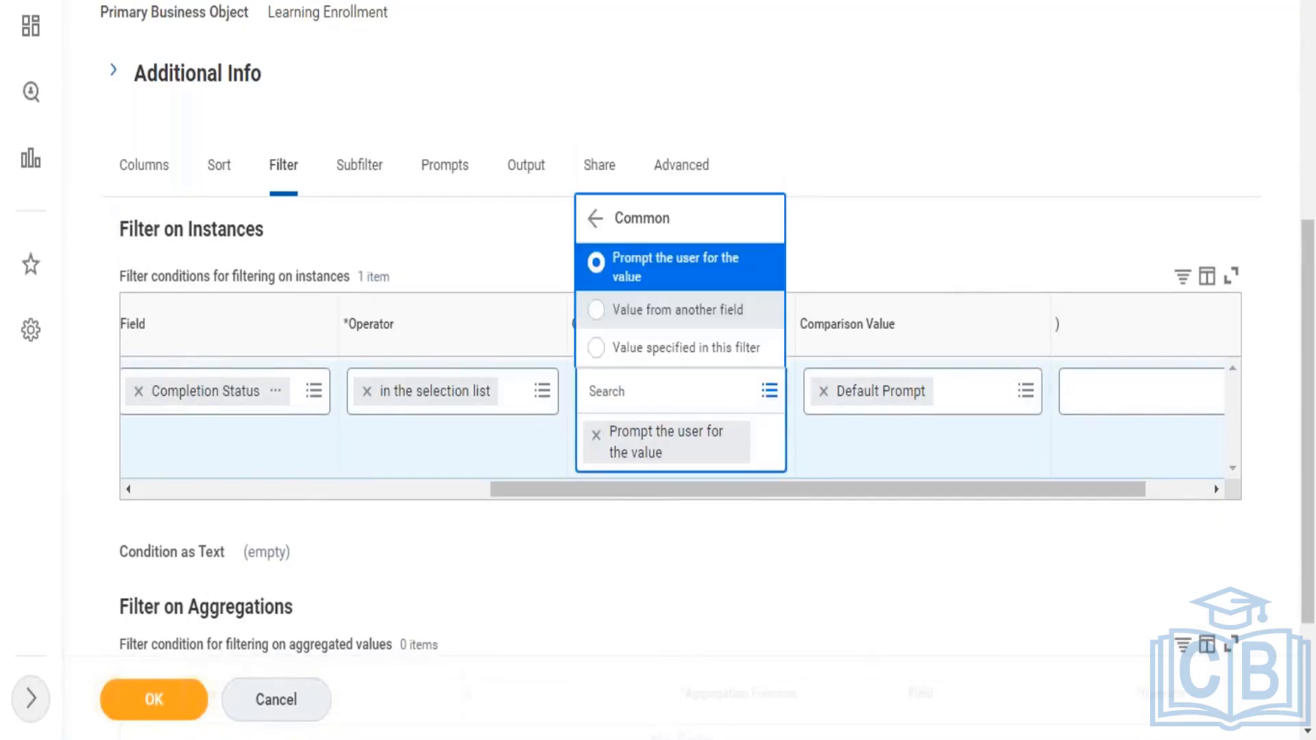
{"action": "left_click", "coordinate": [716, 281]}
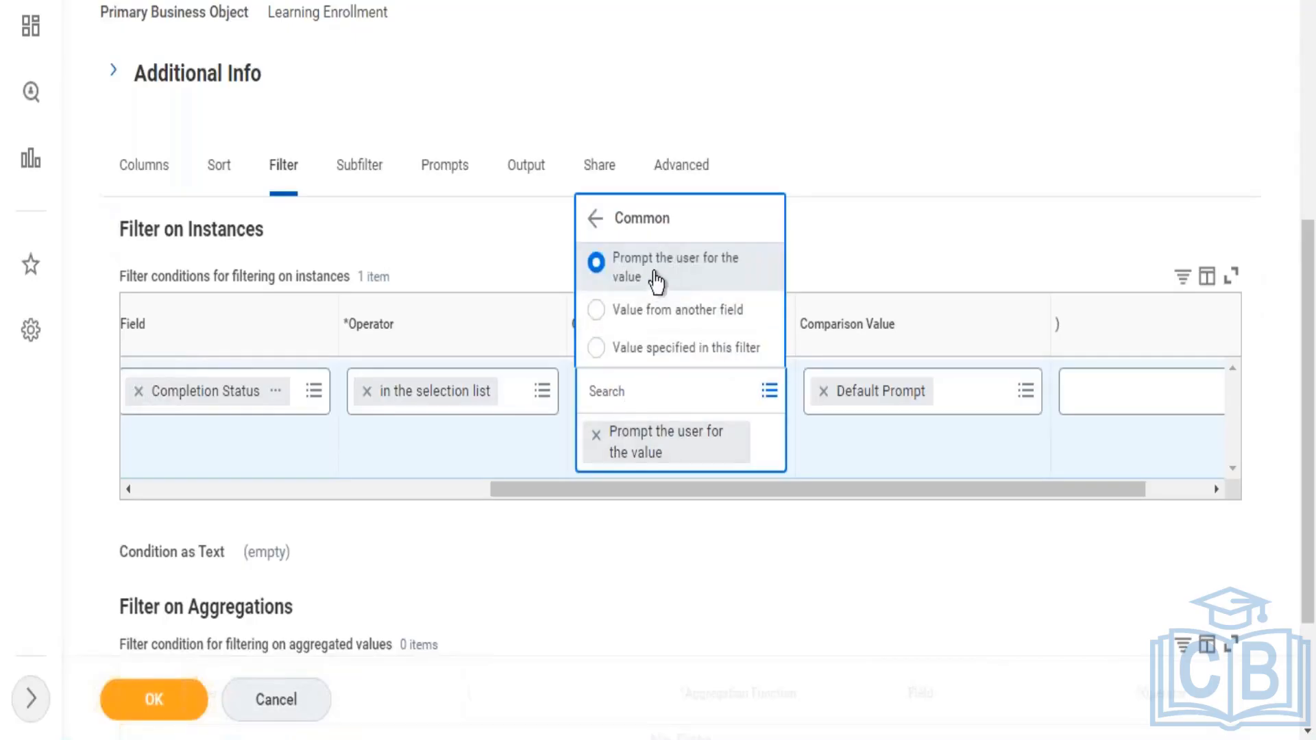
{"action": "left_click", "coordinate": [519, 438]}
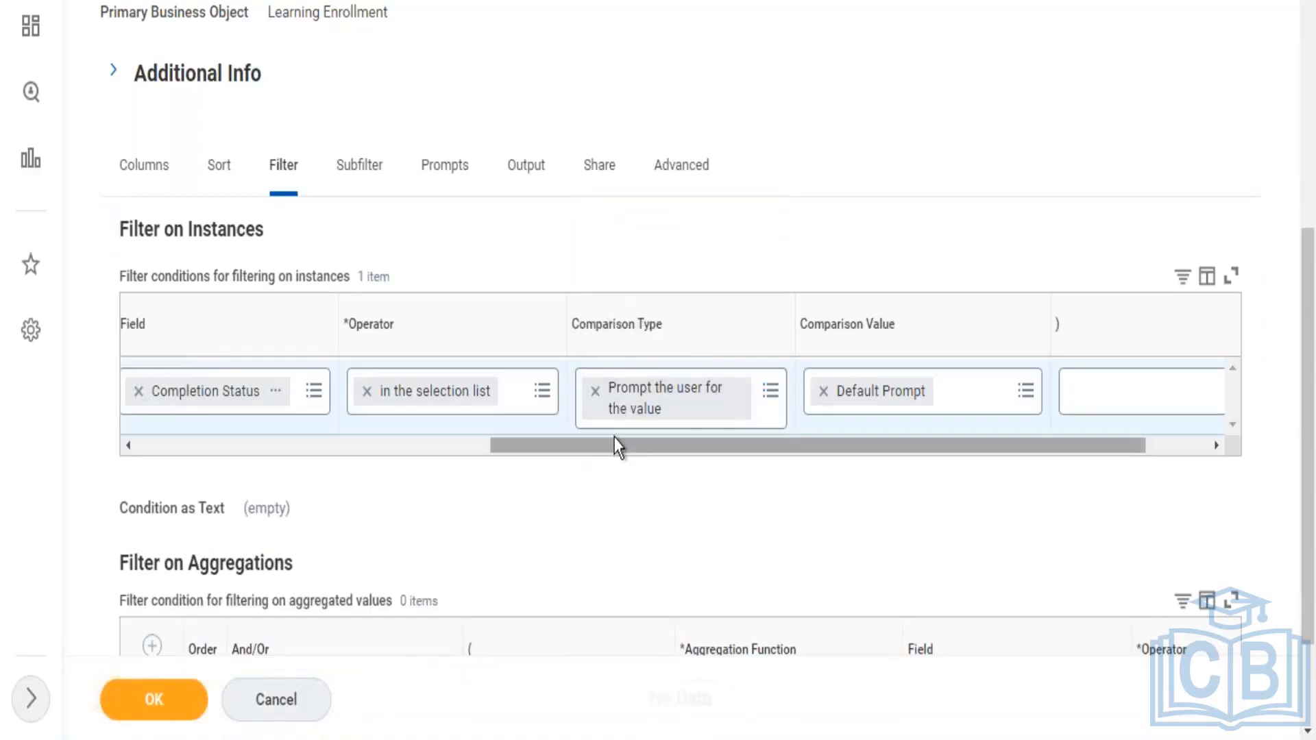
- Add a second And condition to the instance filters and open its field selection
{"action": "left_click_drag", "start_coordinate": [615, 446], "coordinate": [178, 456]}
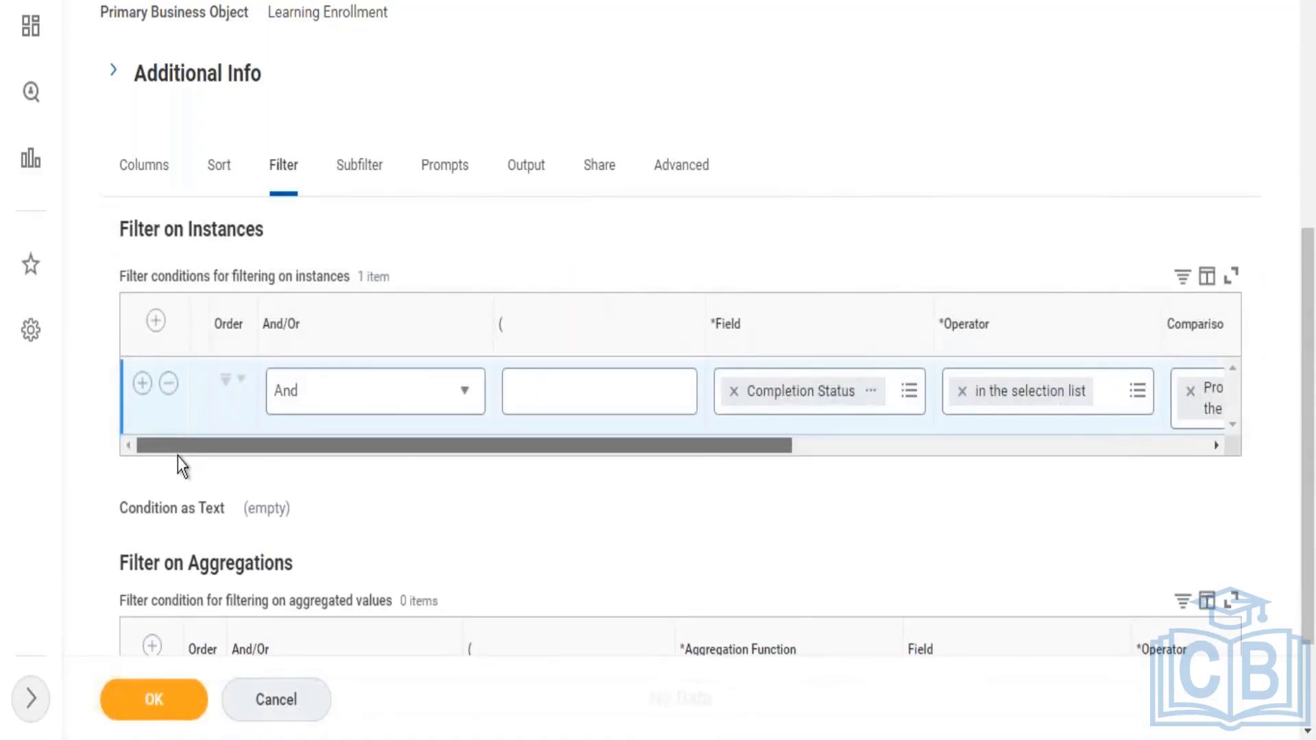
{"action": "left_click", "coordinate": [142, 383]}
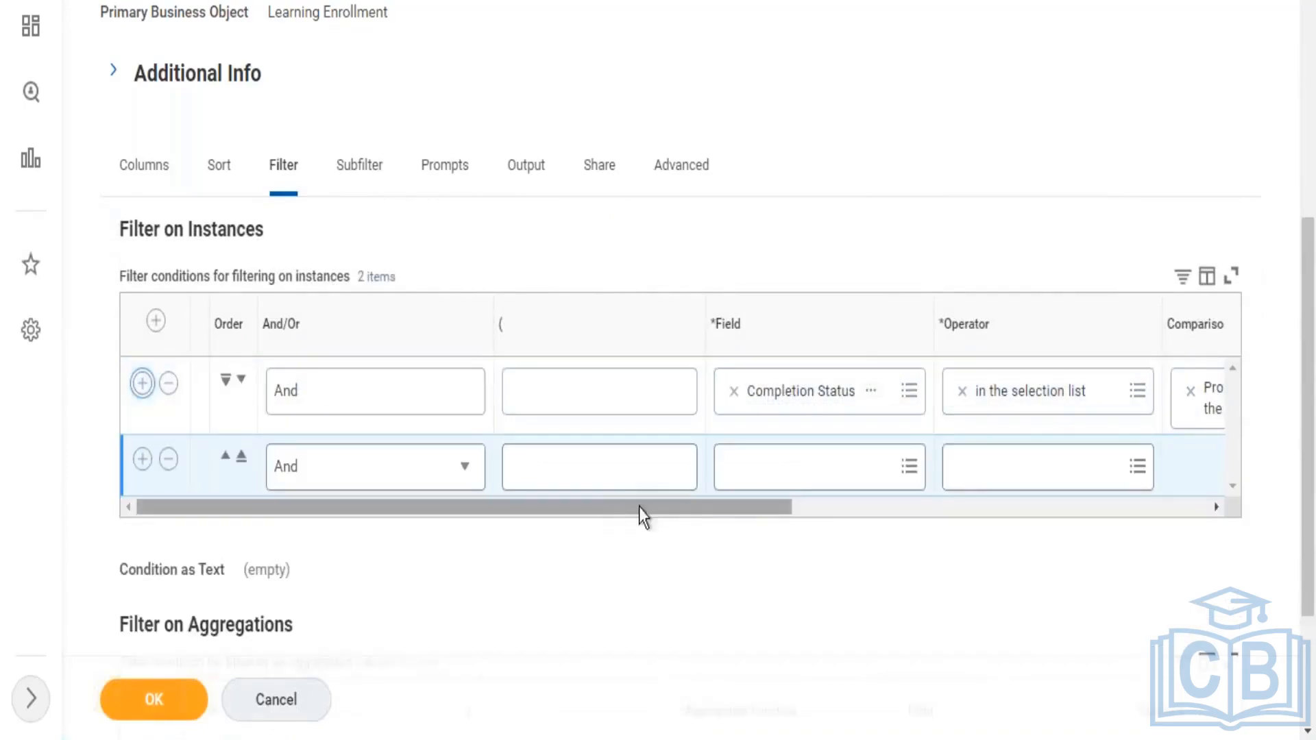
{"action": "left_click", "coordinate": [782, 465]}
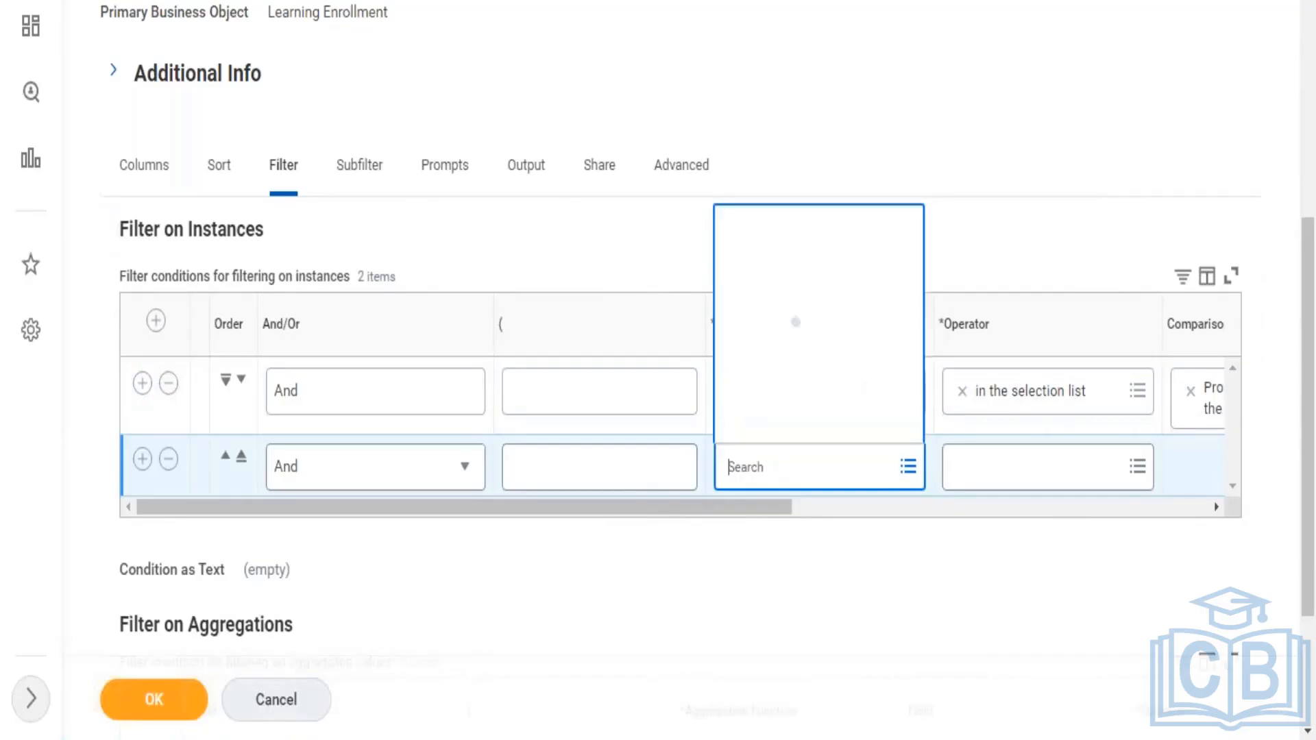
{"action": "type", "text": "learni"}
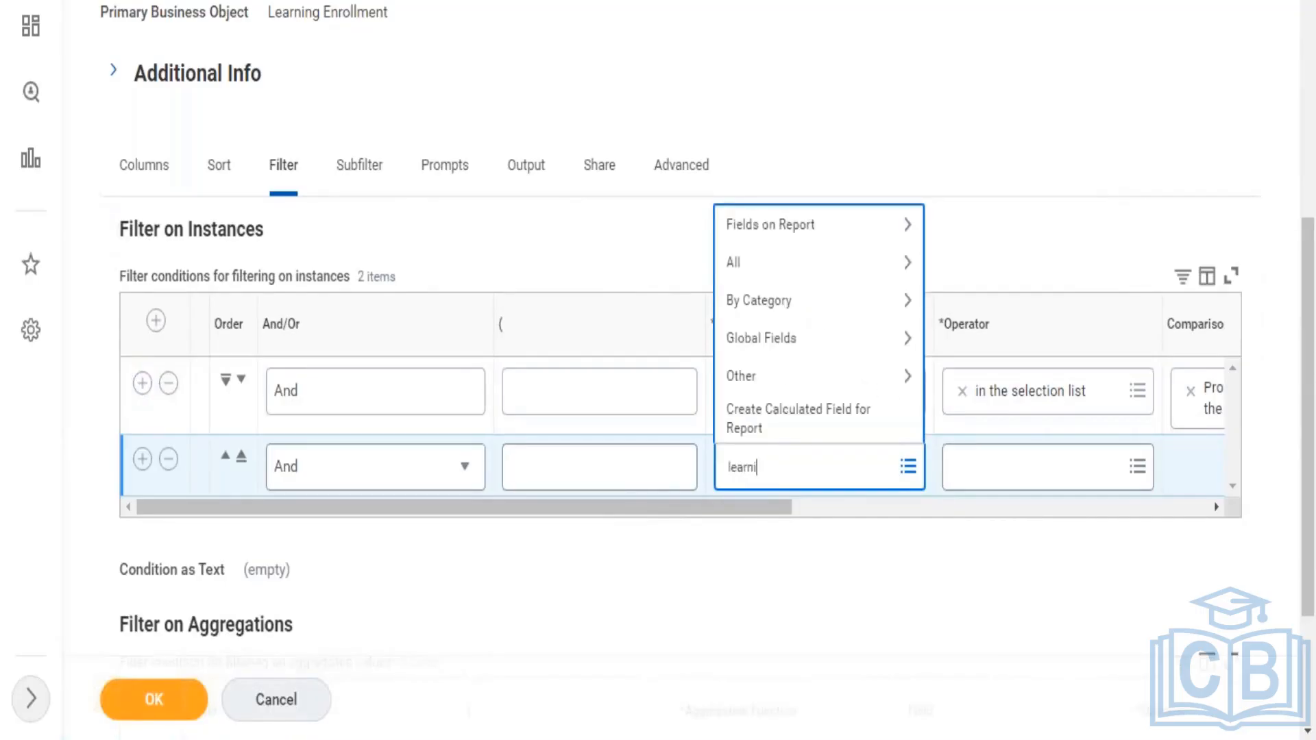
{"action": "type", "text": "ng"}
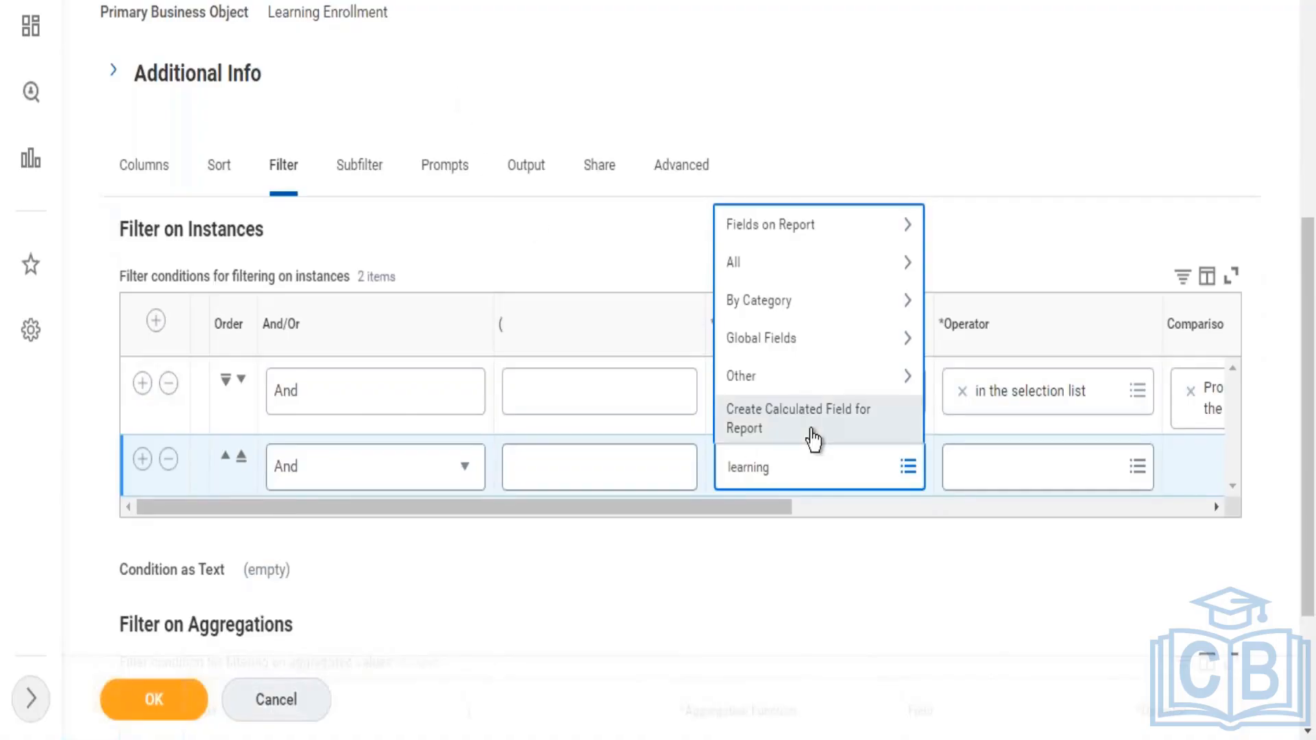
{"action": "type", "text": "cotent"}
{"action": "key", "text": "BackSpace"}
{"action": "key", "text": "BackSpace"}
{"action": "key", "text": "BackSpace"}
{"action": "key", "text": "BackSpace"}
{"action": "key", "text": "BackSpace"}
{"action": "type", "text": "ont"}
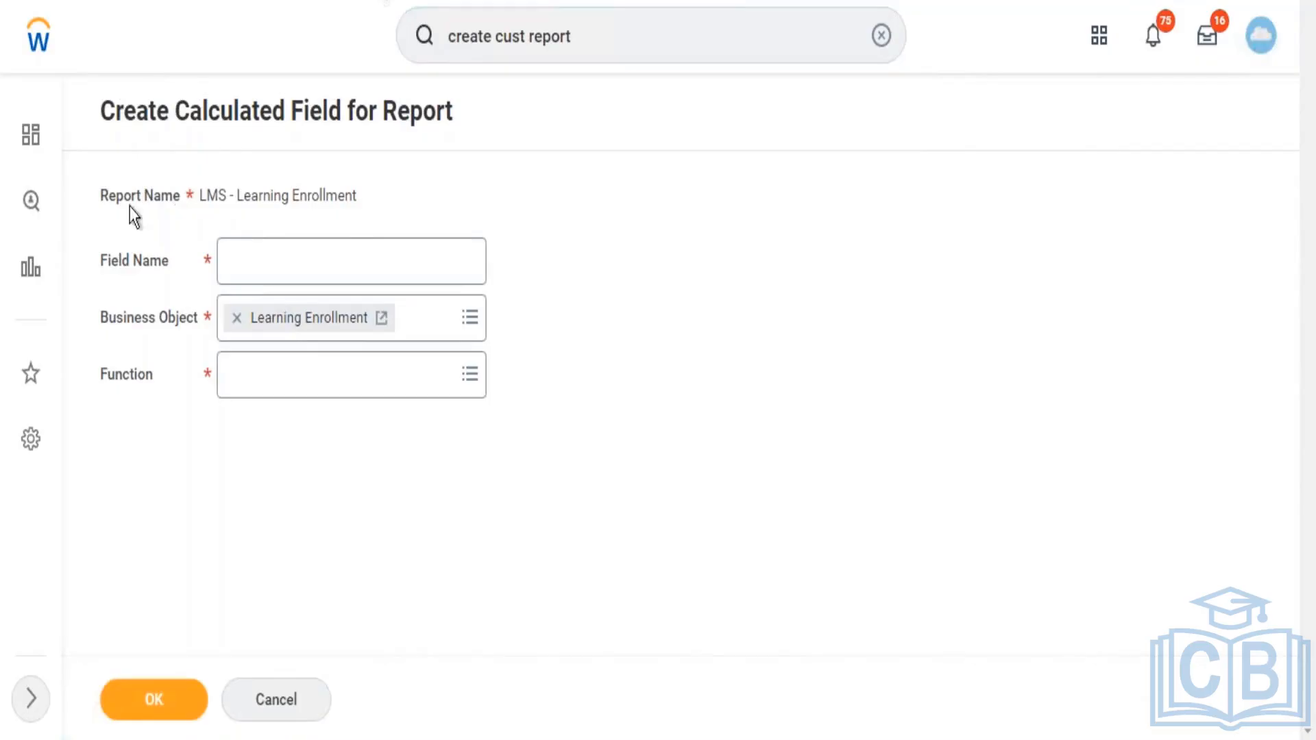
- Search for report definitions with the query rd:LMS
{"action": "left_click", "coordinate": [882, 35]}
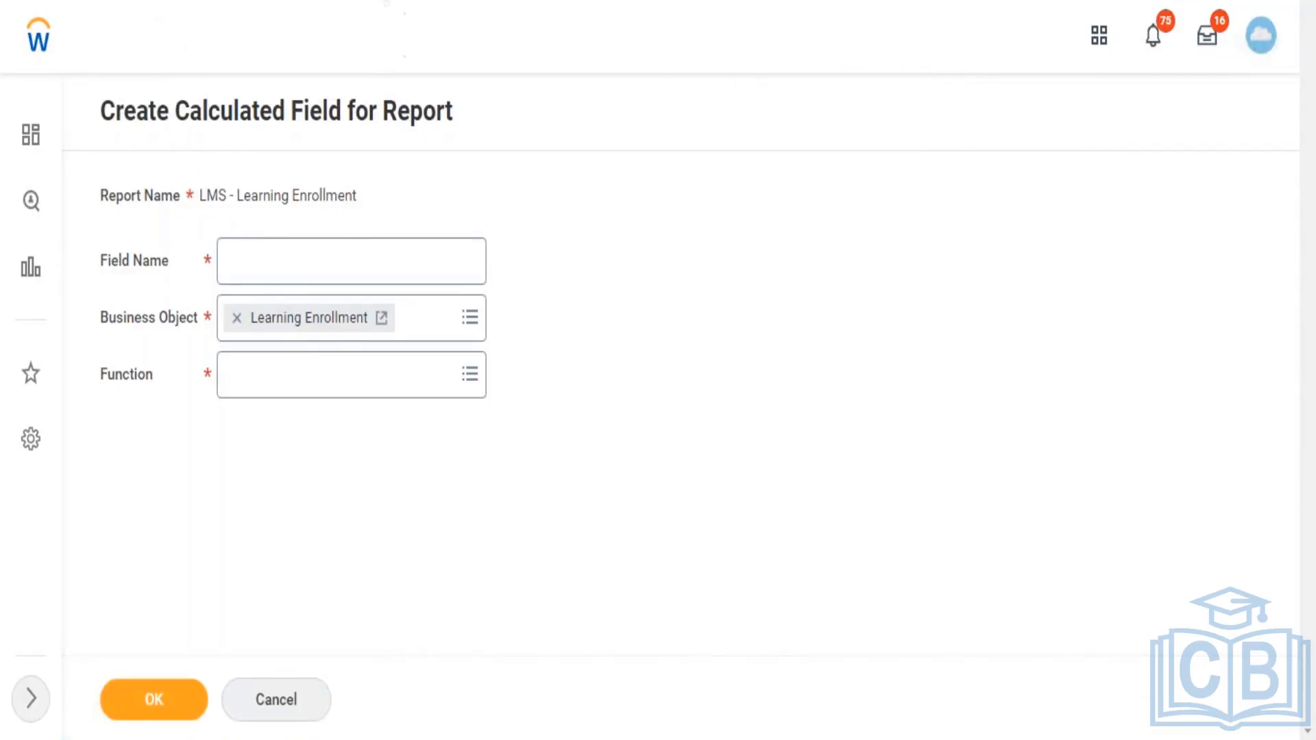
{"action": "left_click", "coordinate": [619, 30]}
{"action": "type", "text": "r"}
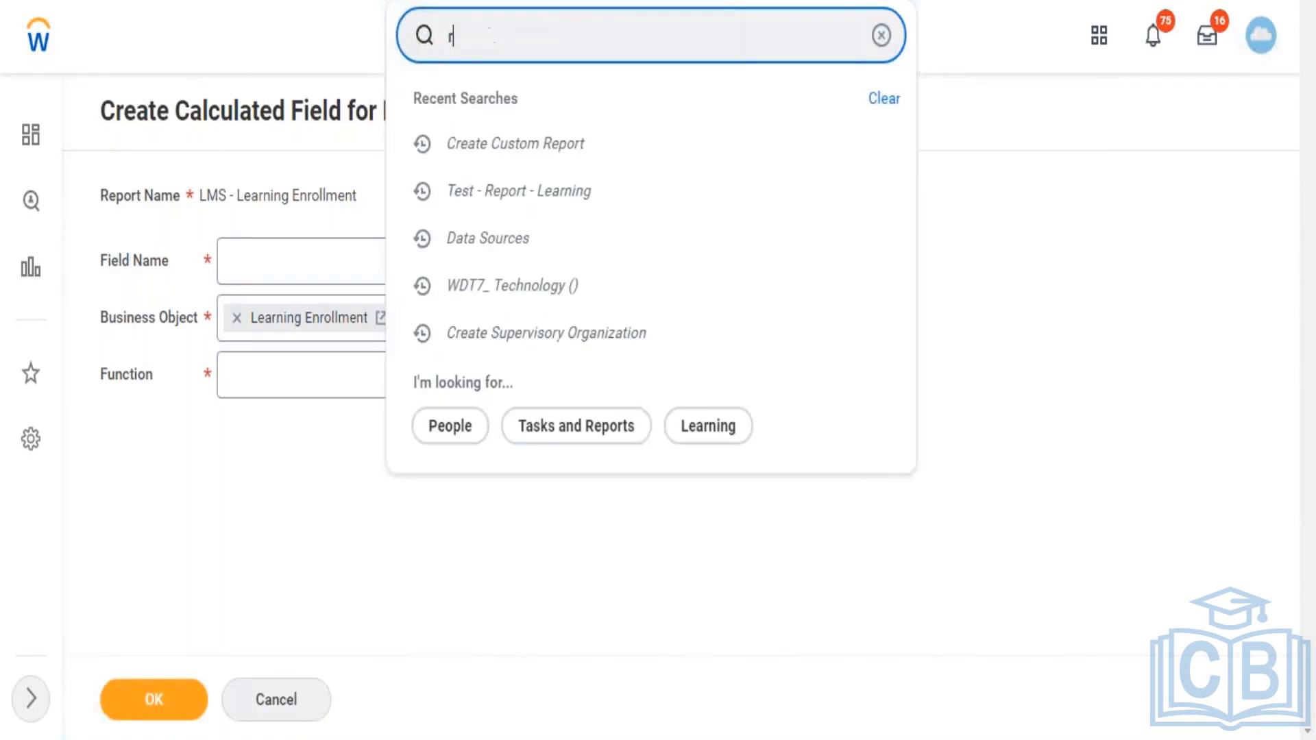
{"action": "type", "text": "d:LMS"}
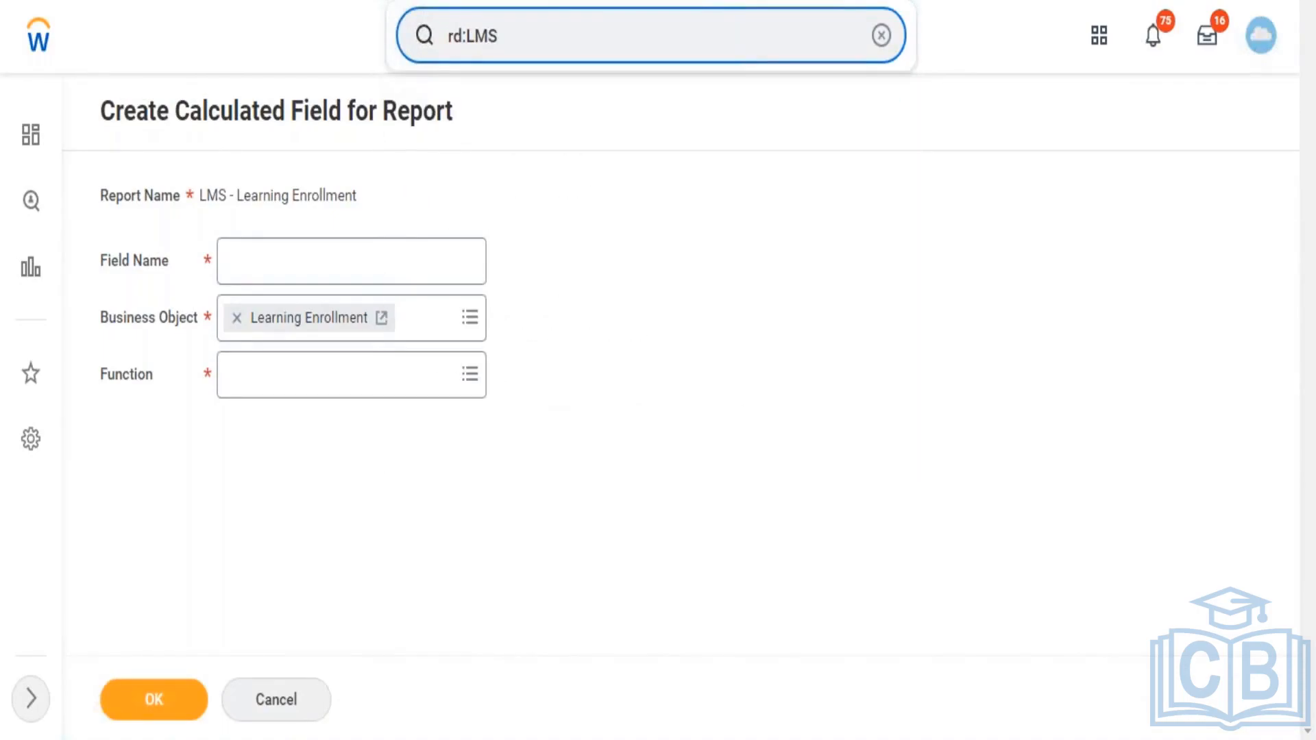
{"action": "key", "text": "Return"}
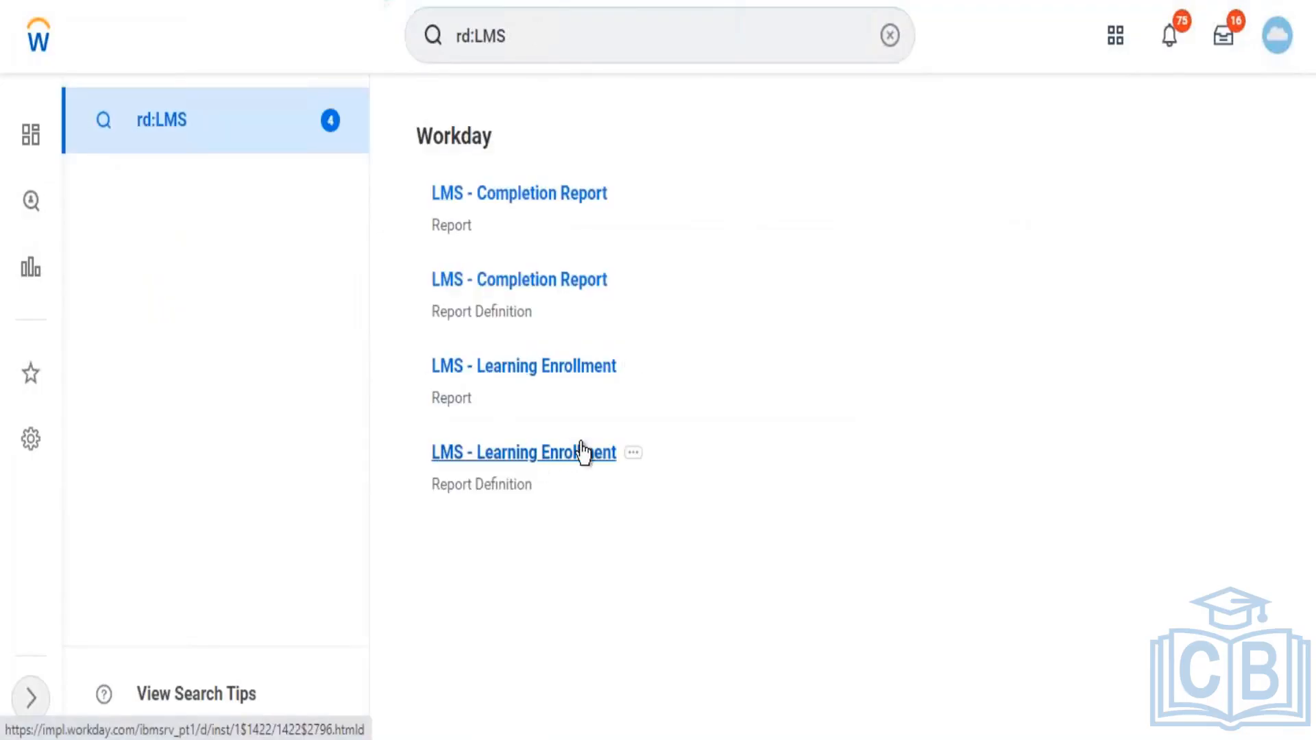
- Open the LMS - Learning Enrollment report definition for editing
{"action": "left_click", "coordinate": [632, 454]}
{"action": "mouse_move", "coordinate": [734, 88]}
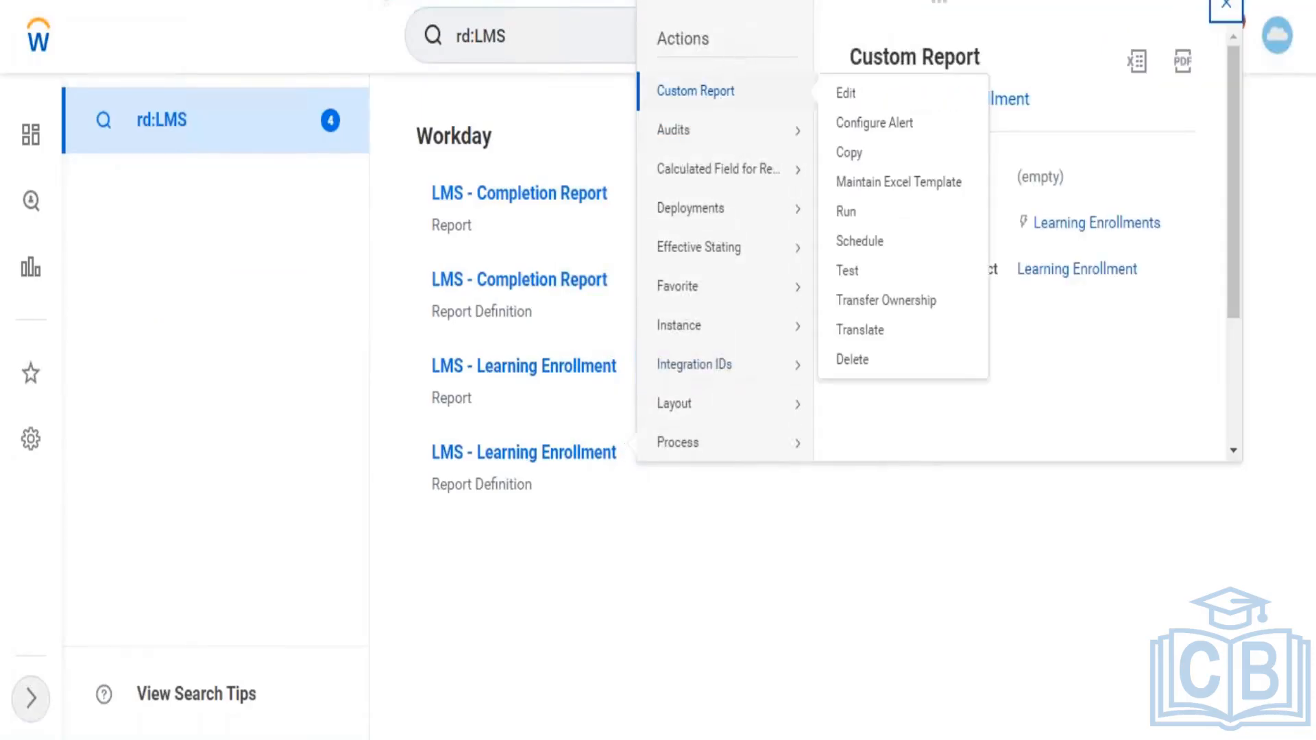
{"action": "left_click", "coordinate": [847, 96]}
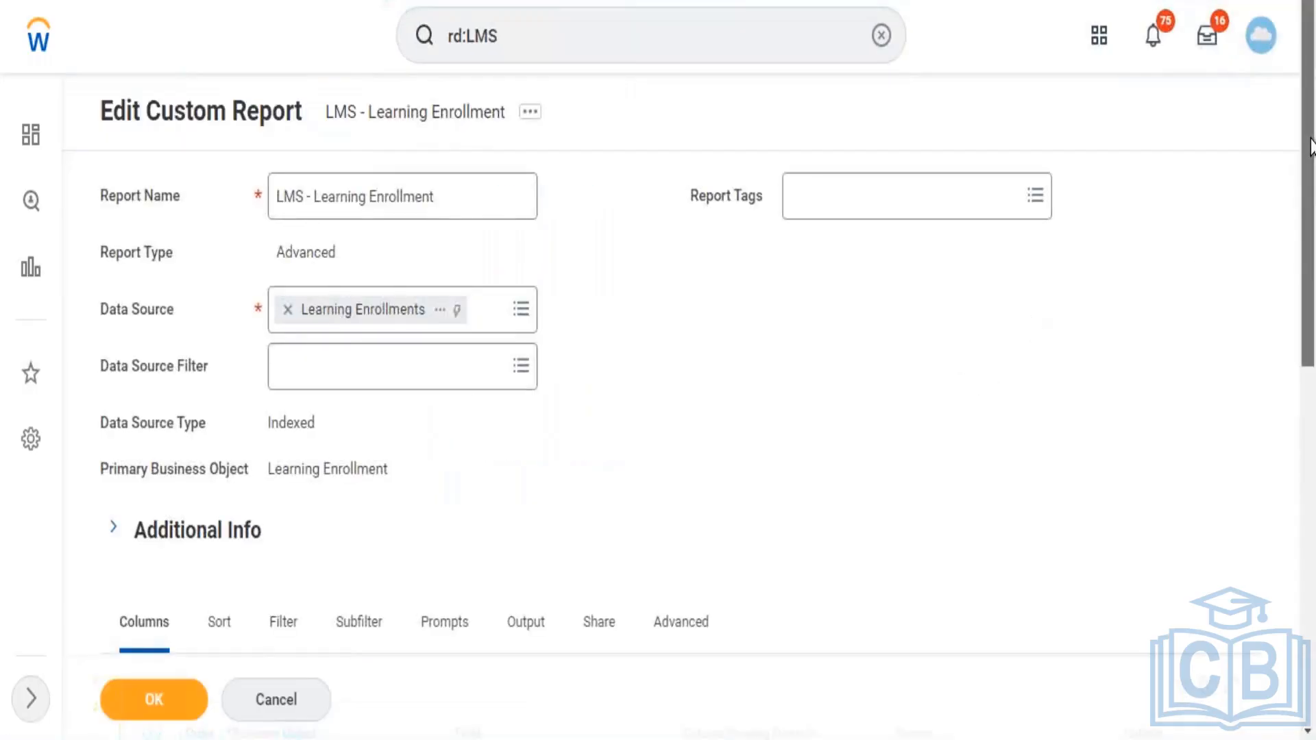
- Add an instance filter condition to the report and set its field to Completion Status
{"action": "scroll", "coordinate": [1284, 347], "scroll_direction": "down", "scroll_amount": 6}
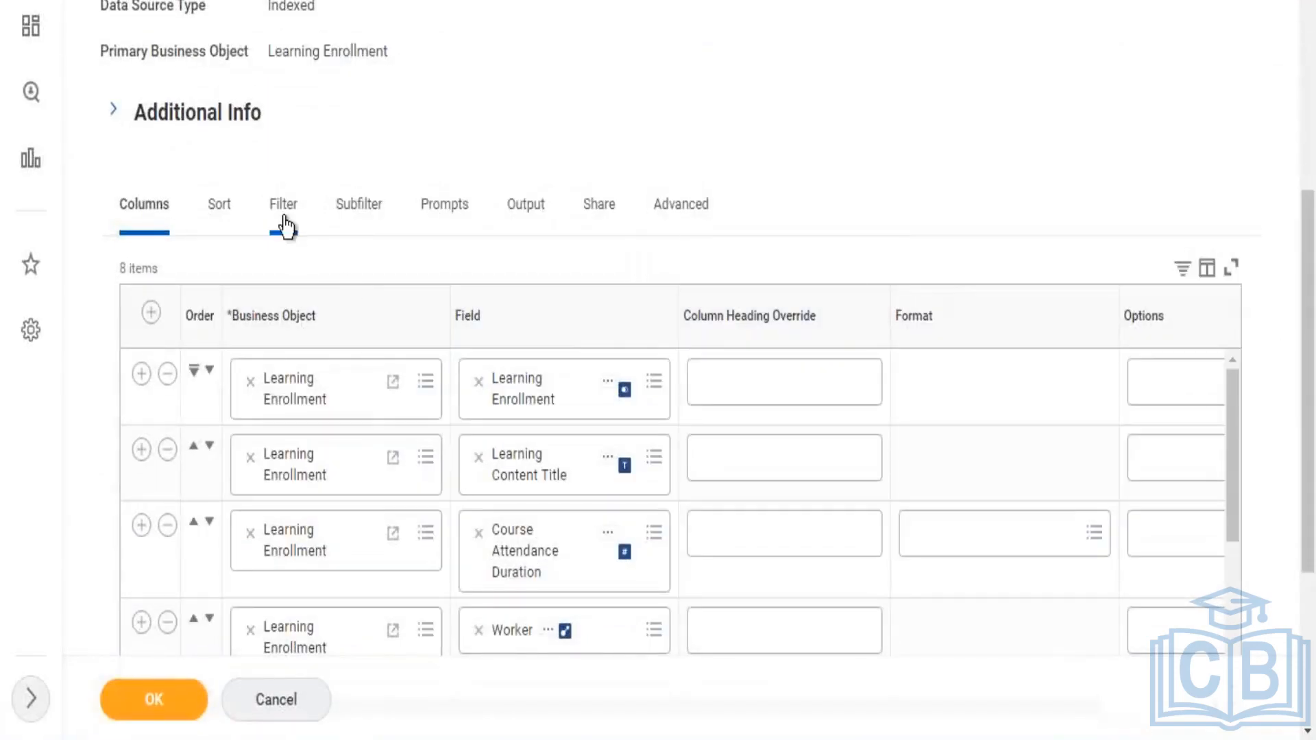
{"action": "left_click", "coordinate": [284, 223]}
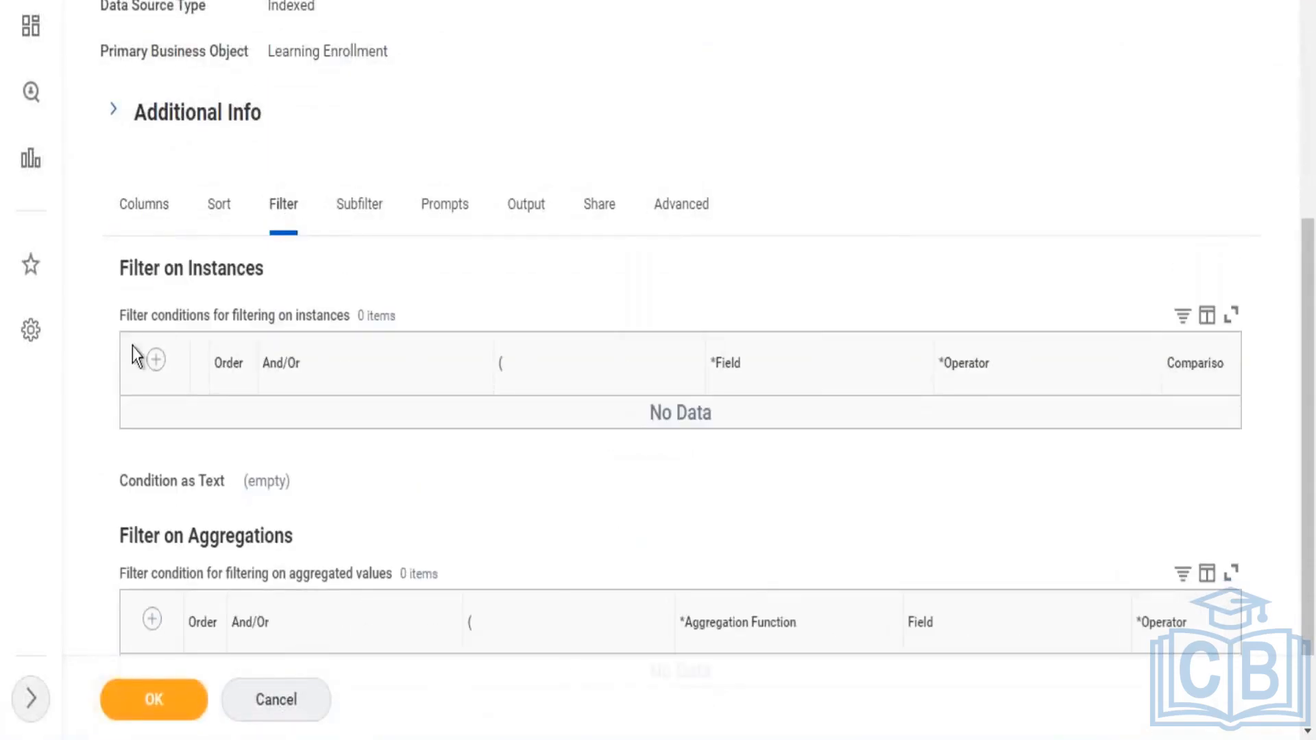
{"action": "left_click", "coordinate": [155, 362]}
{"action": "left_click", "coordinate": [770, 437]}
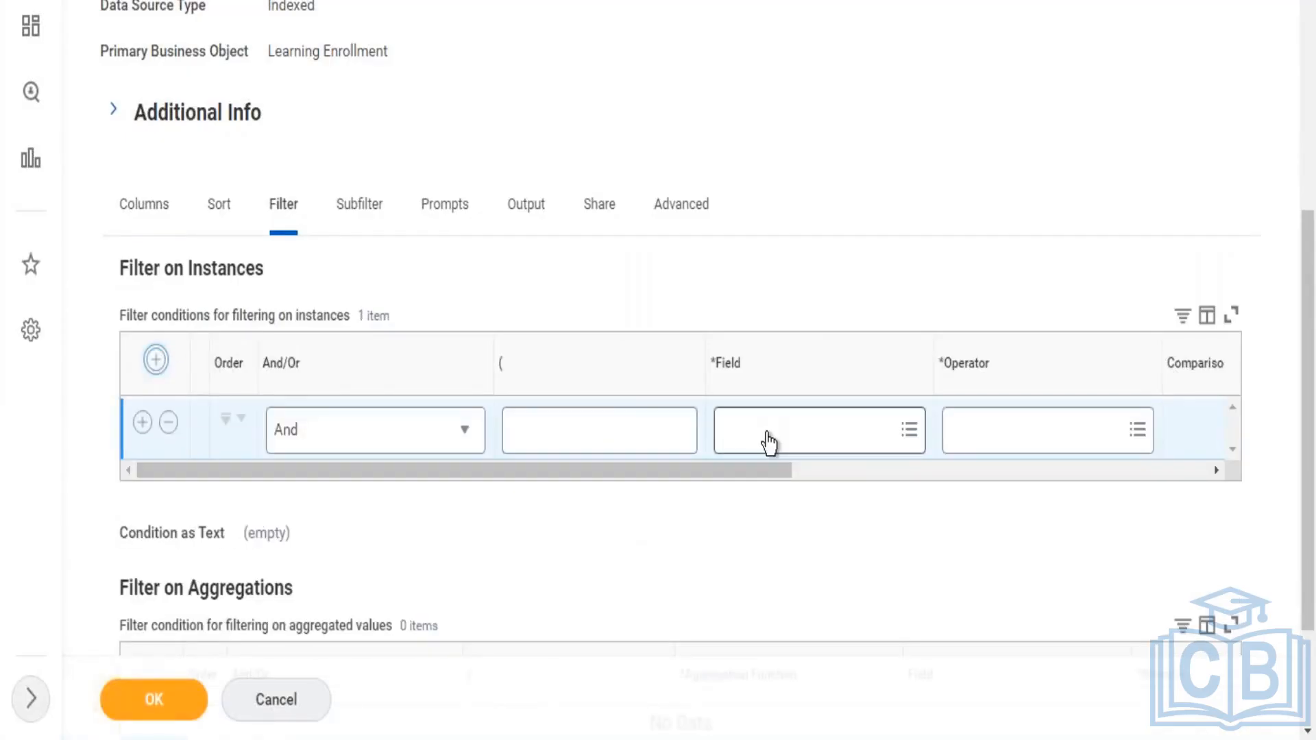
{"action": "type", "text": "C"}
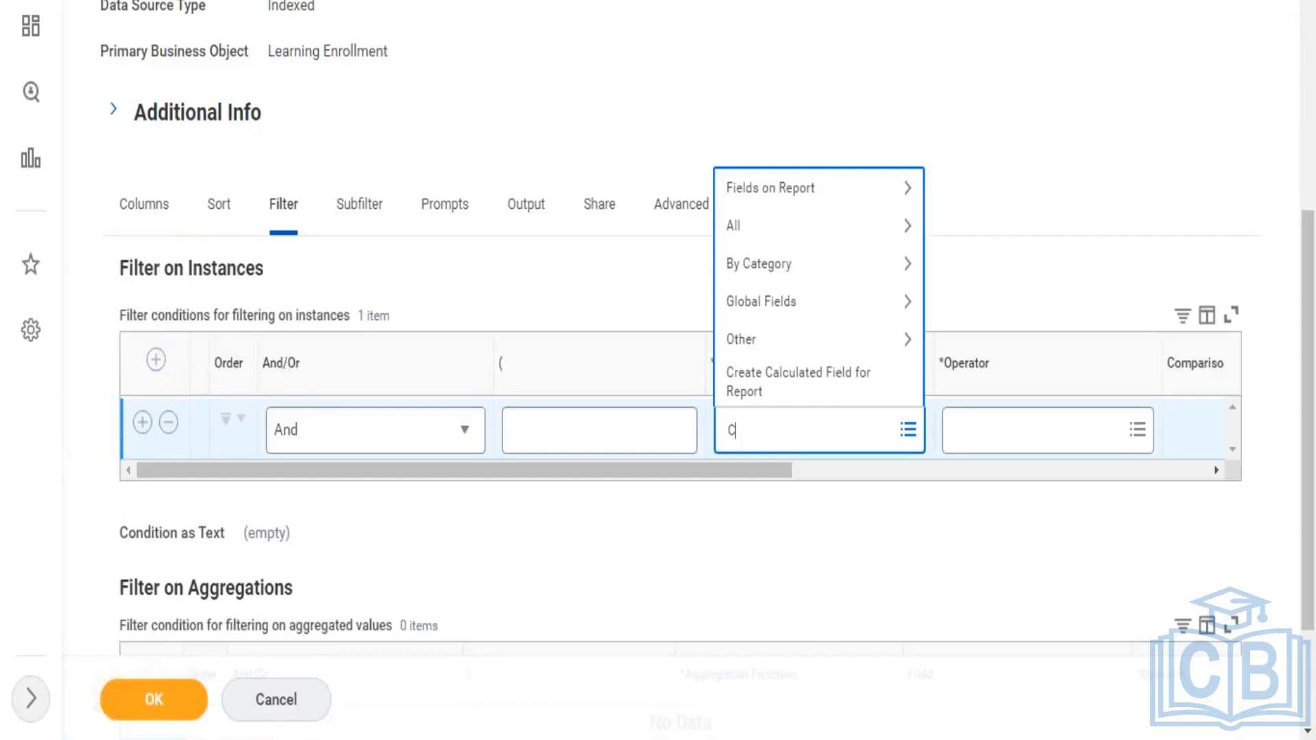
{"action": "type", "text": "ompletion Status"}
{"action": "key", "text": "Return"}
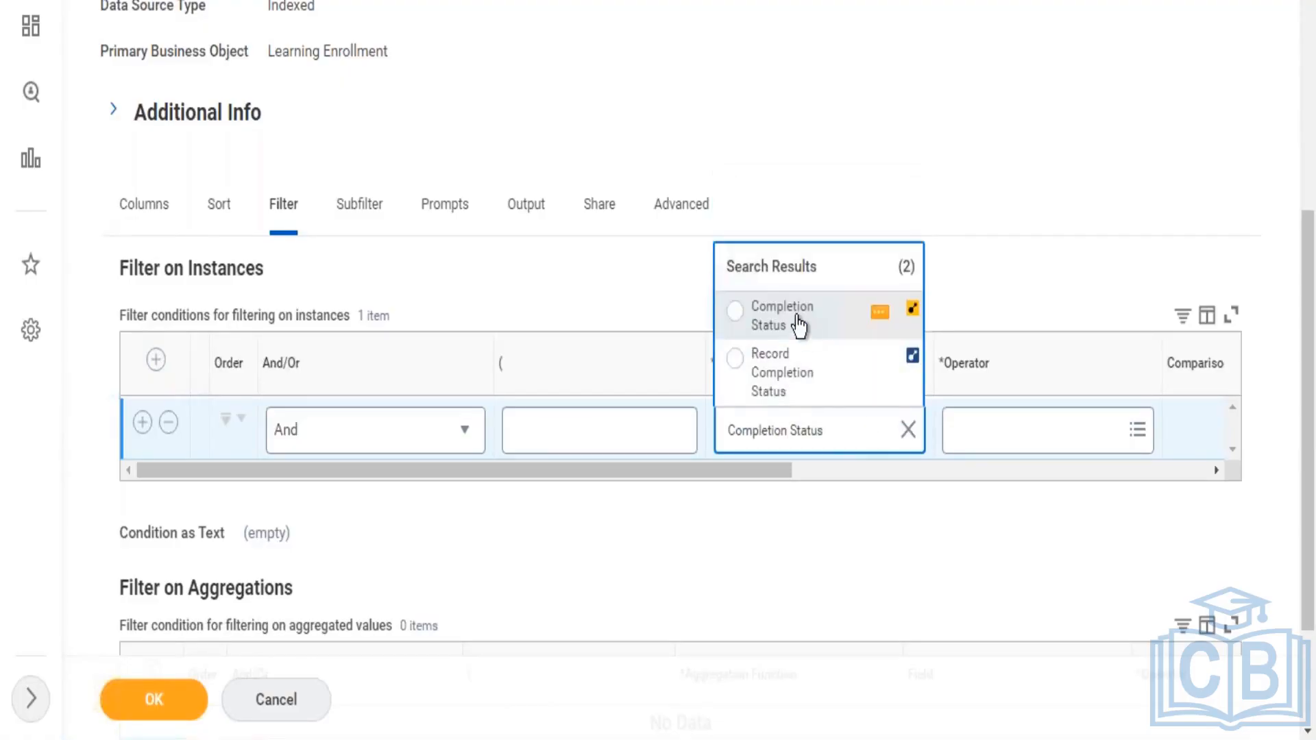
{"action": "left_click", "coordinate": [799, 327]}
- Set the operator of the Completion Status condition to "in the selection list"
{"action": "left_click", "coordinate": [1008, 425]}
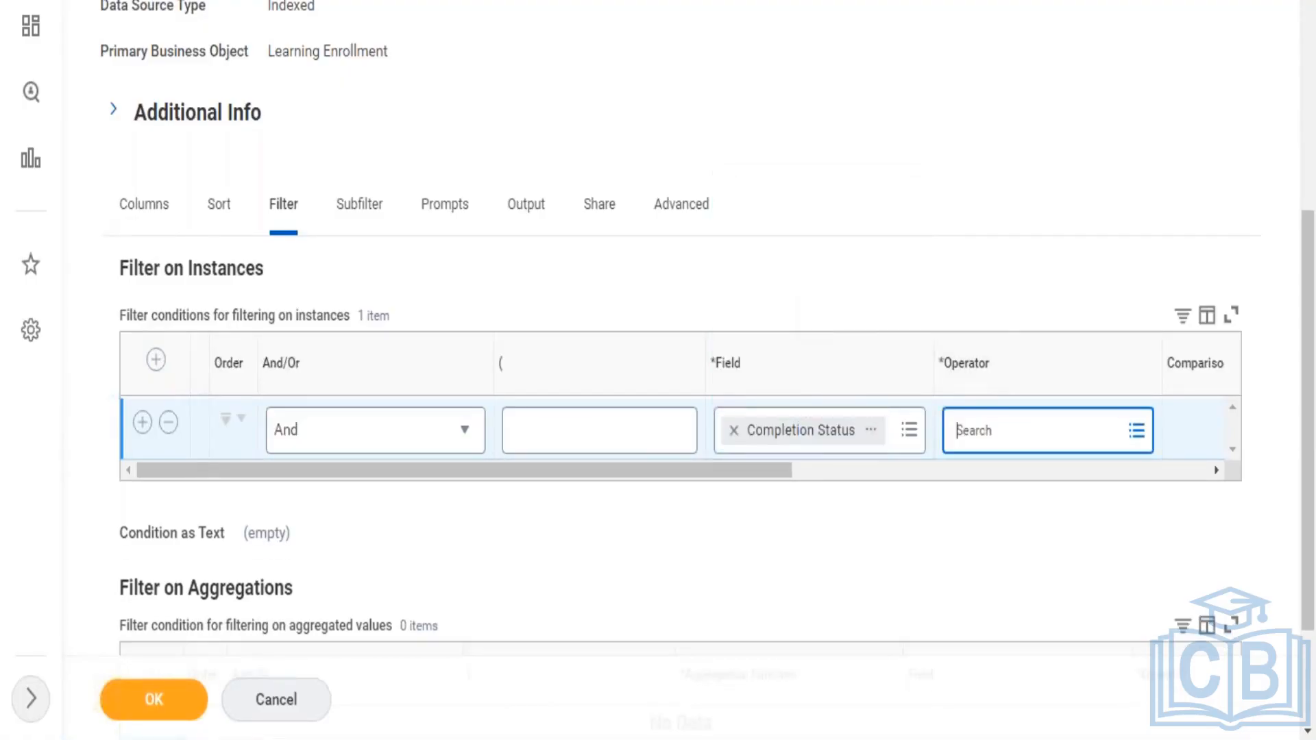
{"action": "left_click", "coordinate": [1005, 347]}
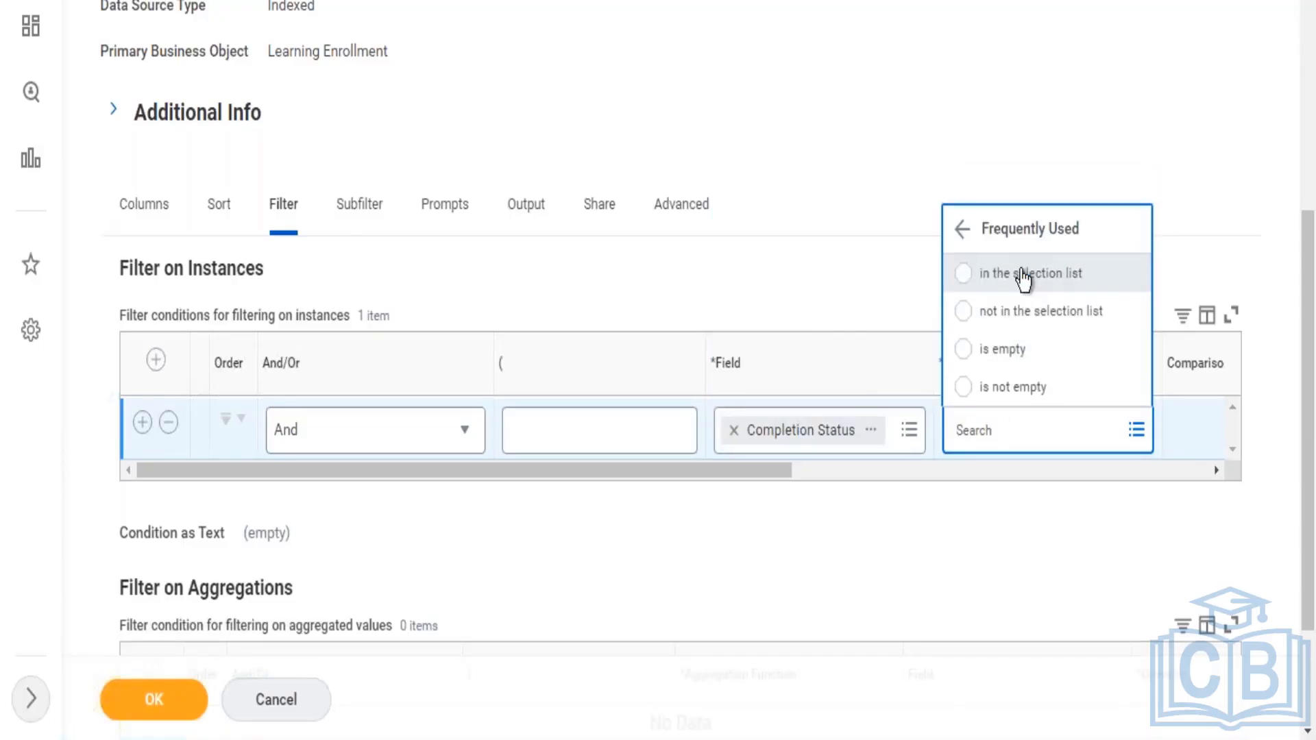
{"action": "left_click", "coordinate": [1024, 274]}
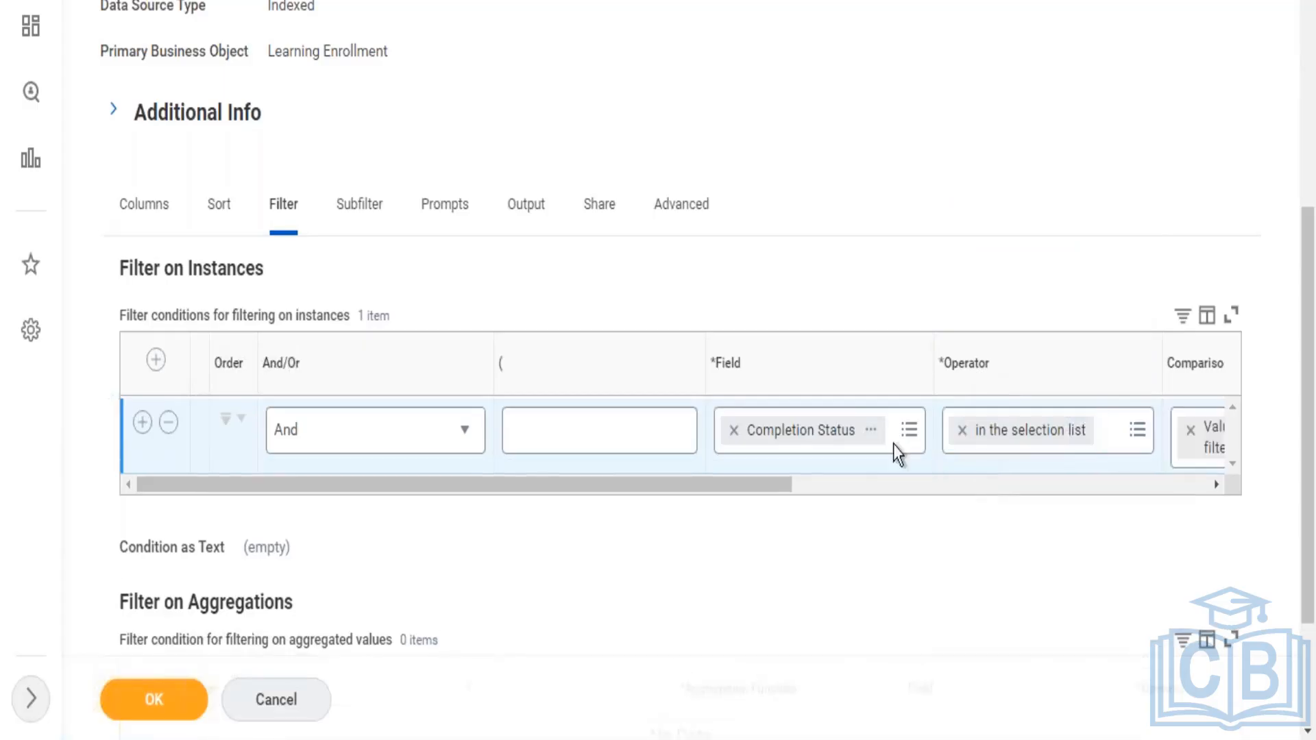
- Set the Completion Status condition's comparison type to "Prompt the user for the value" and add a second filter condition row
{"action": "left_click", "coordinate": [934, 486]}
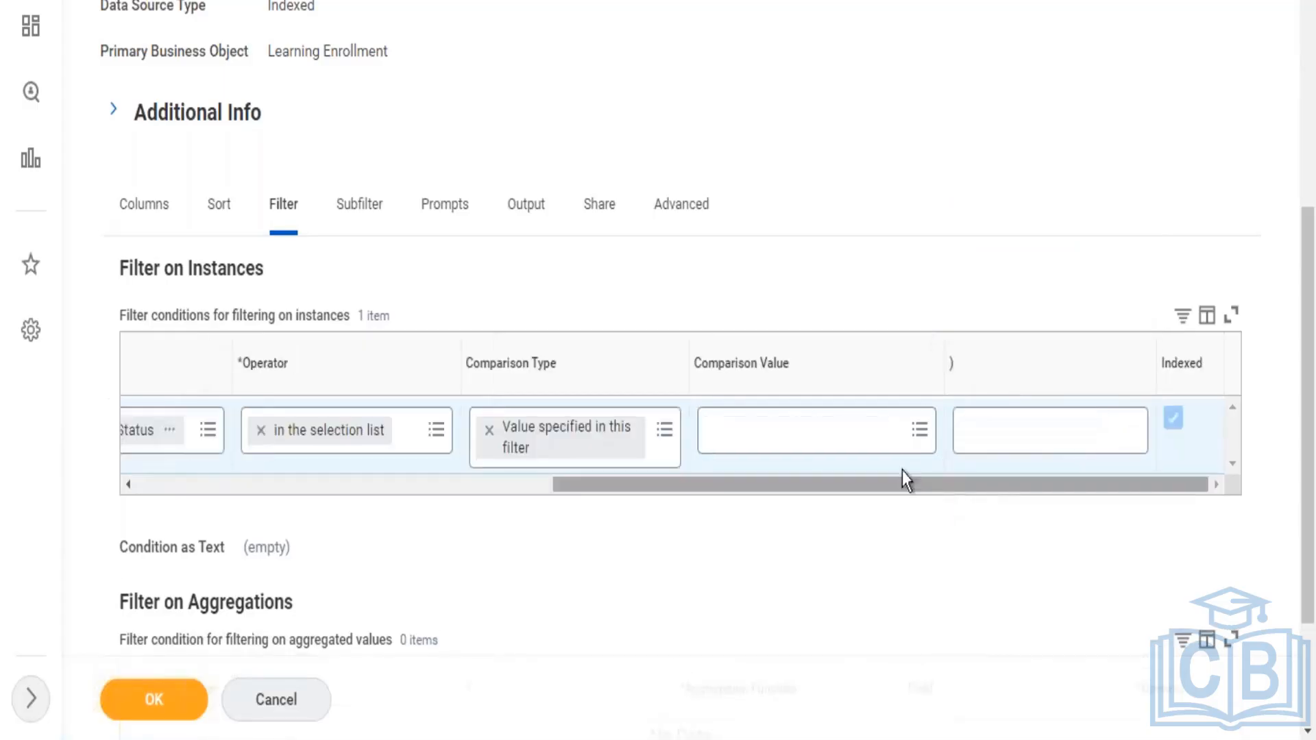
{"action": "left_click", "coordinate": [823, 431]}
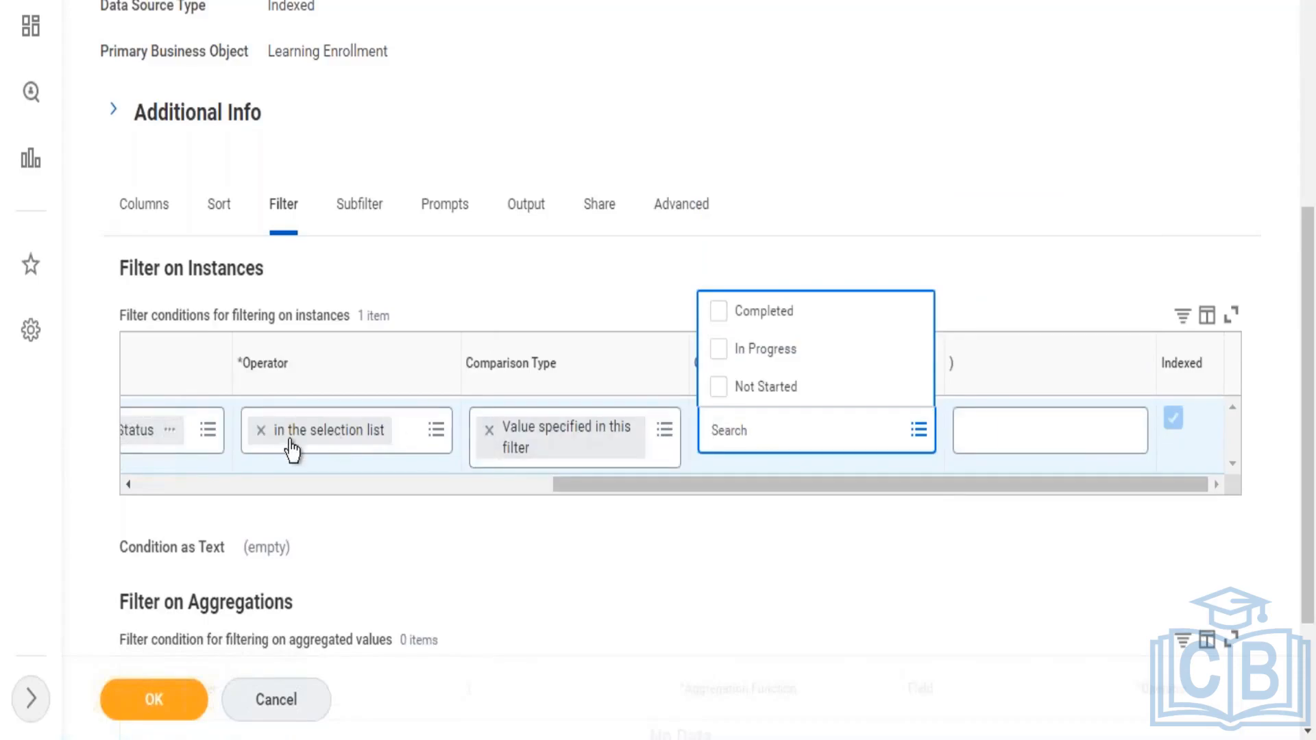
{"action": "left_click", "coordinate": [489, 431]}
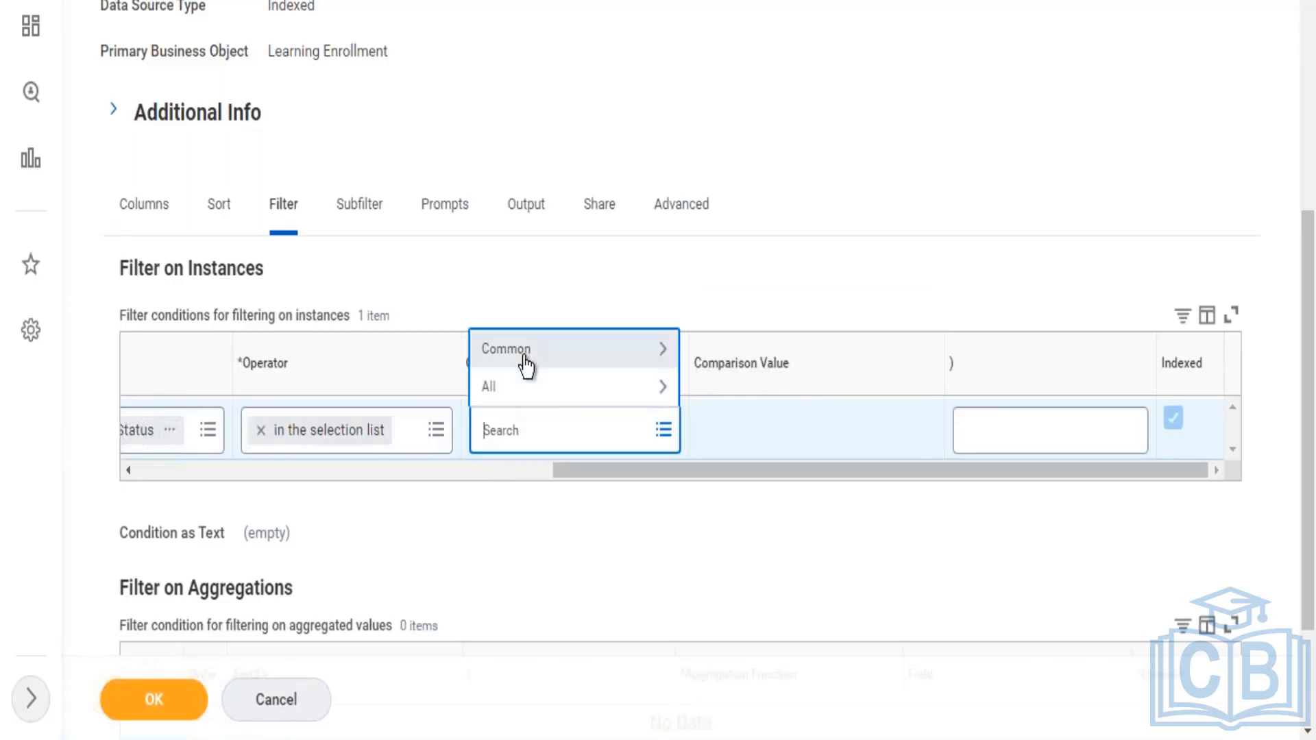
{"action": "left_click", "coordinate": [507, 349]}
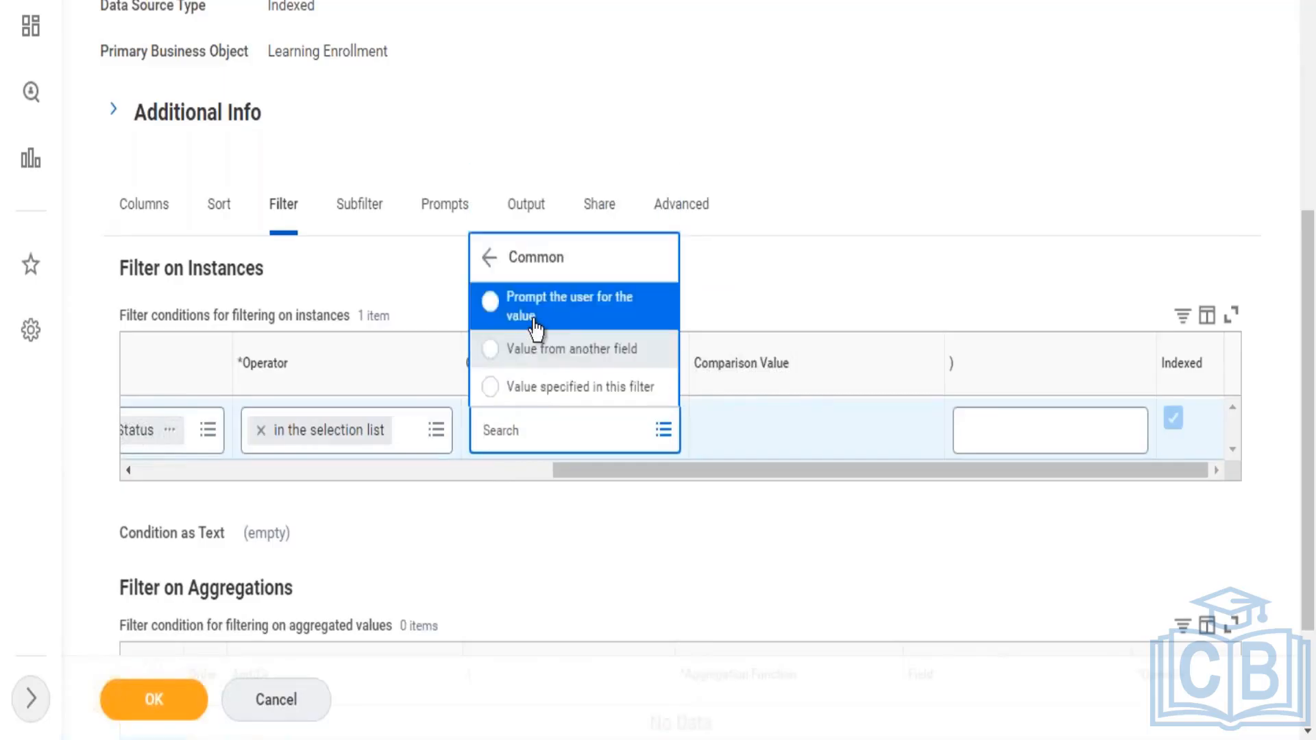
{"action": "left_click", "coordinate": [535, 326]}
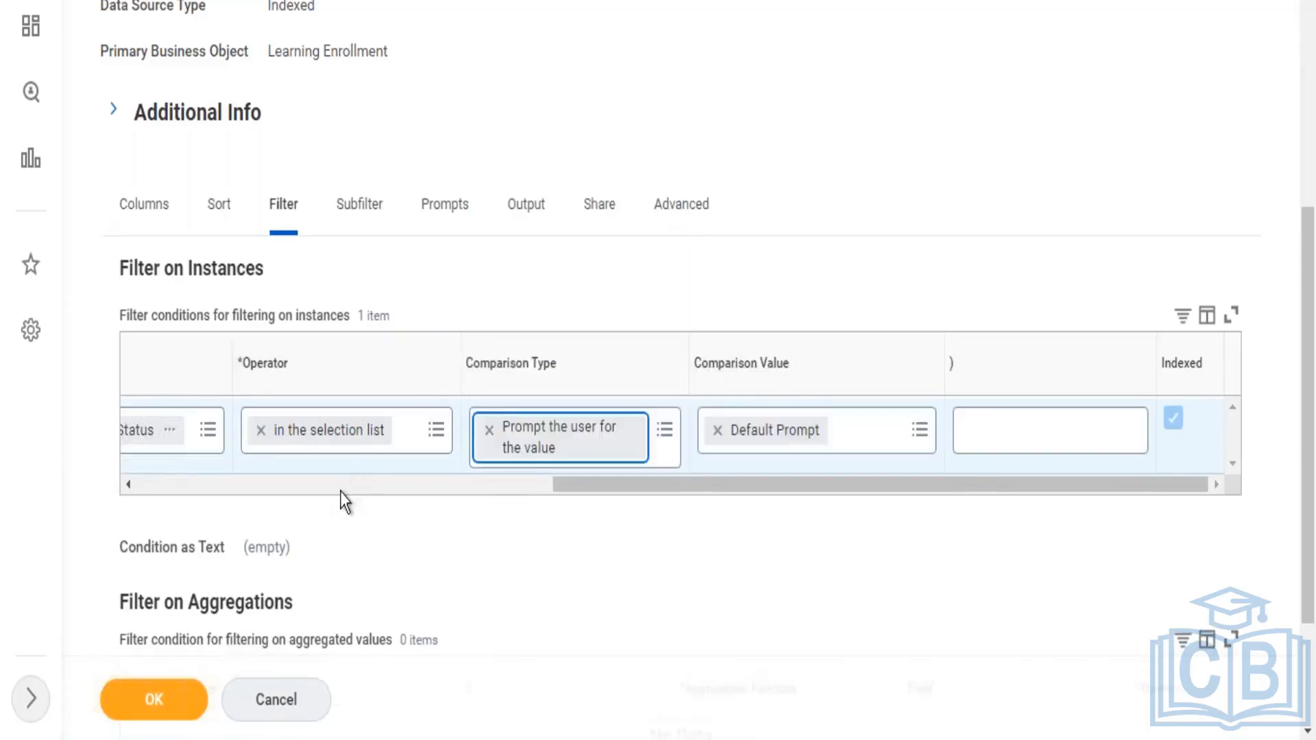
{"action": "scroll", "coordinate": [343, 494], "scroll_direction": "left", "scroll_amount": 5}
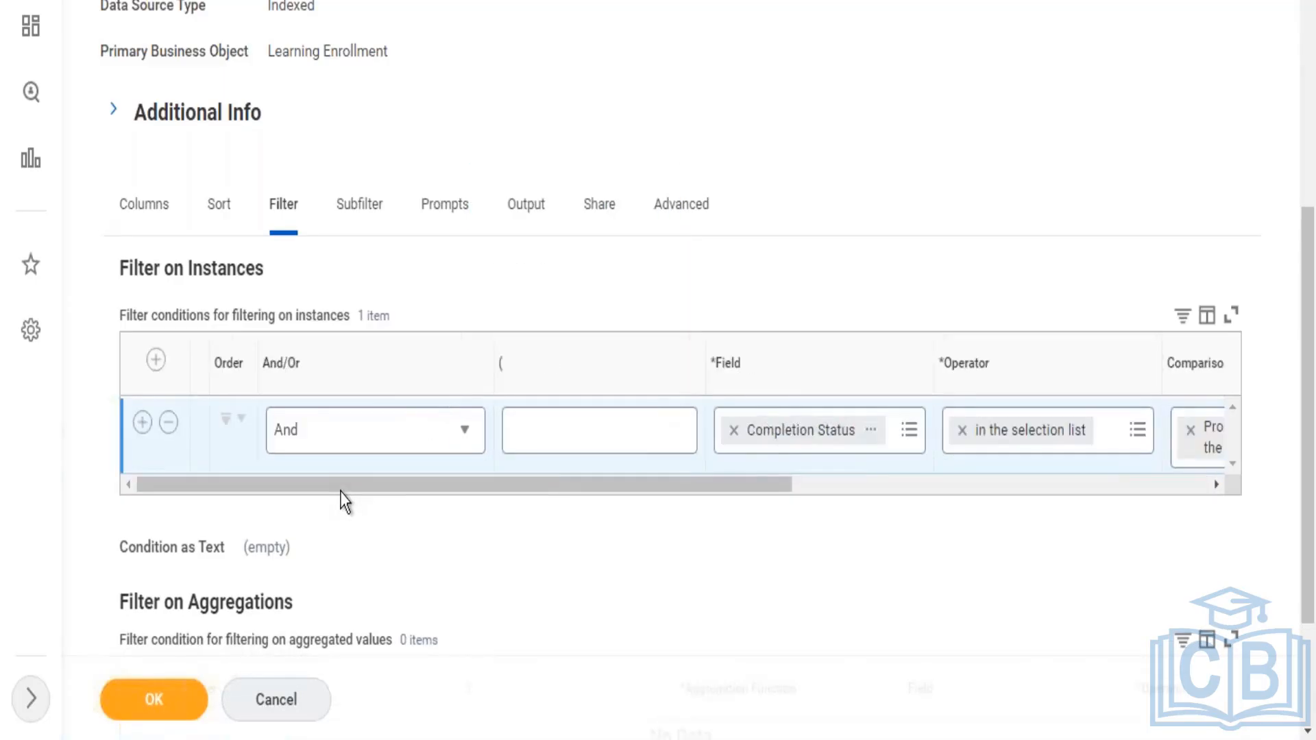
{"action": "left_click", "coordinate": [142, 423]}
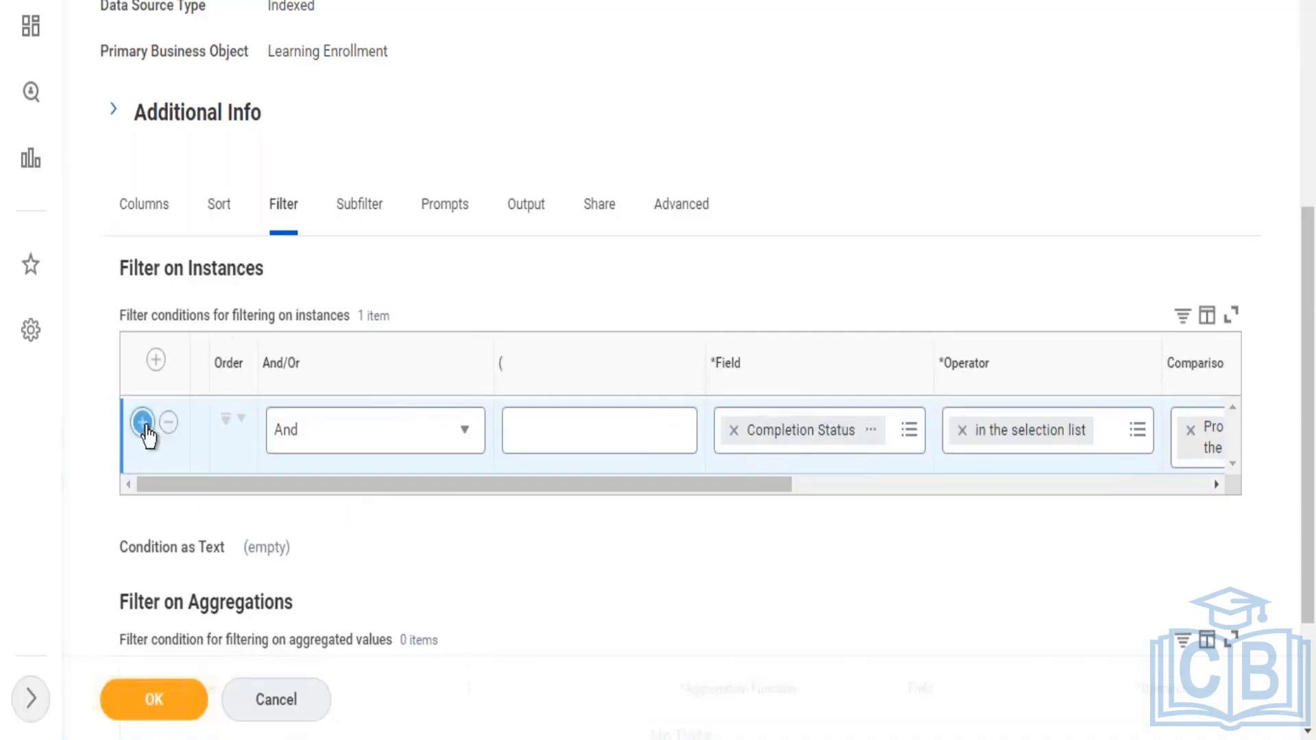
- Select Learning Content Title as the second condition's field and show its frequently used operators
{"action": "left_click", "coordinate": [759, 517]}
{"action": "type", "text": "lea"}
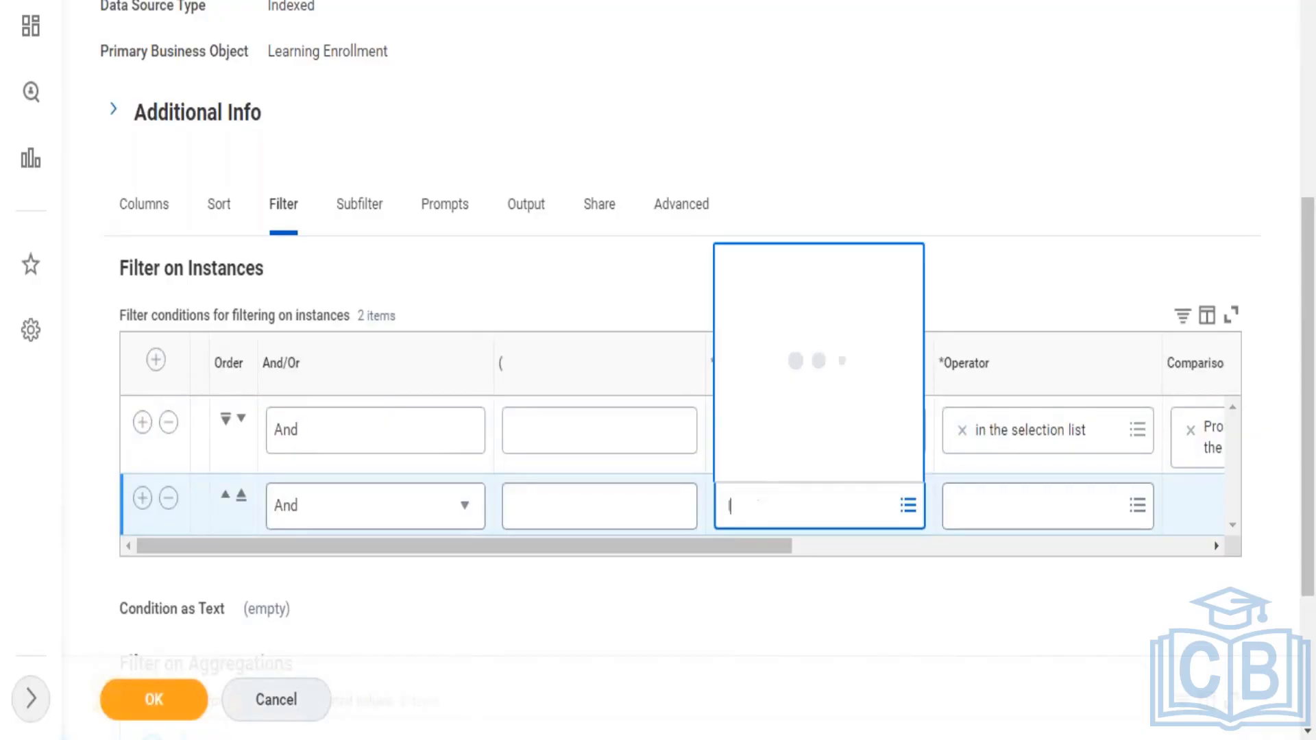
{"action": "key", "text": "BackSpace"}
{"action": "key", "text": "BackSpace"}
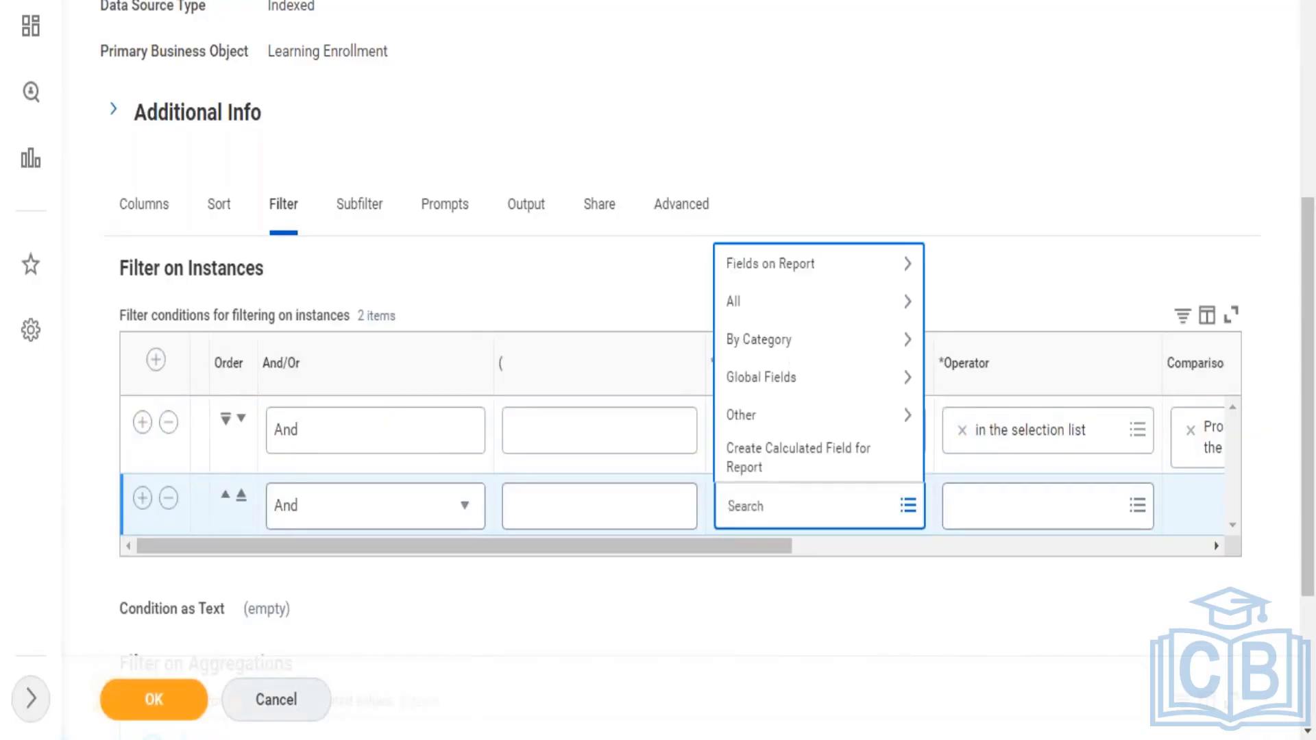
{"action": "type", "text": "t Titl"}
{"action": "key", "text": "Return"}
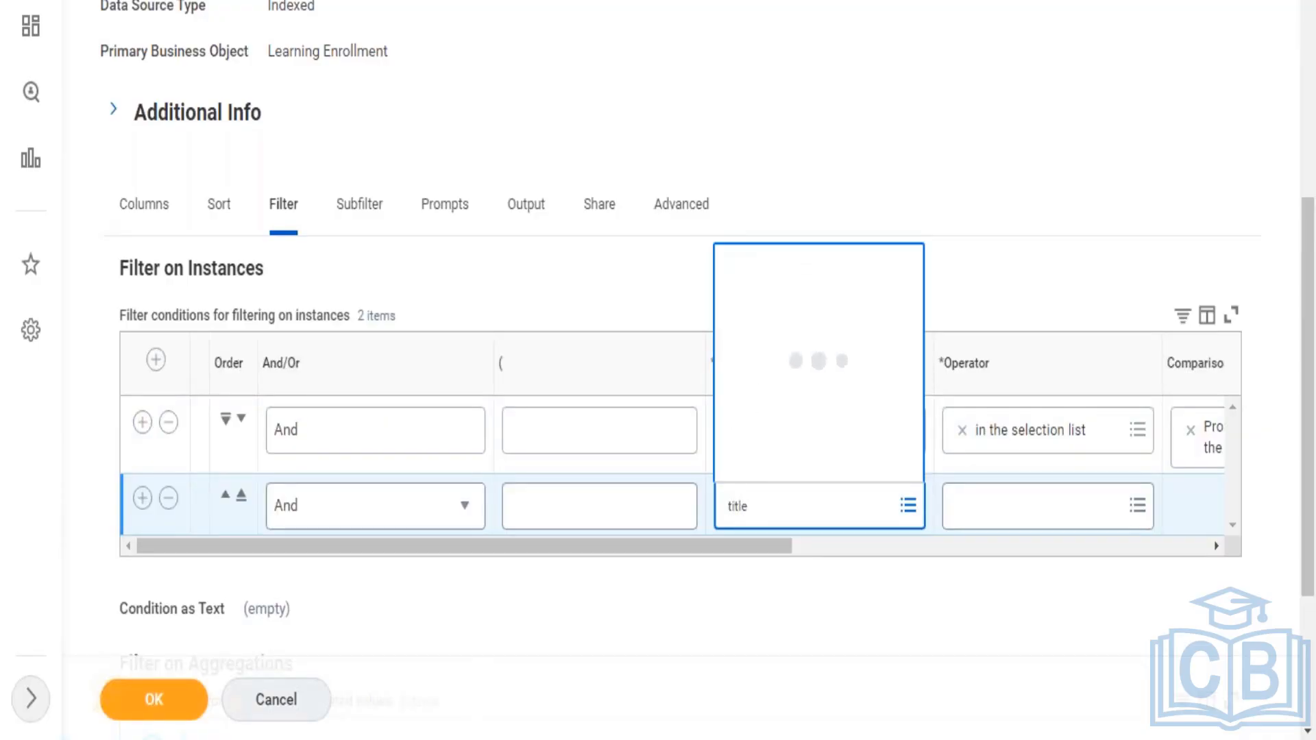
{"action": "left_click", "coordinate": [972, 518]}
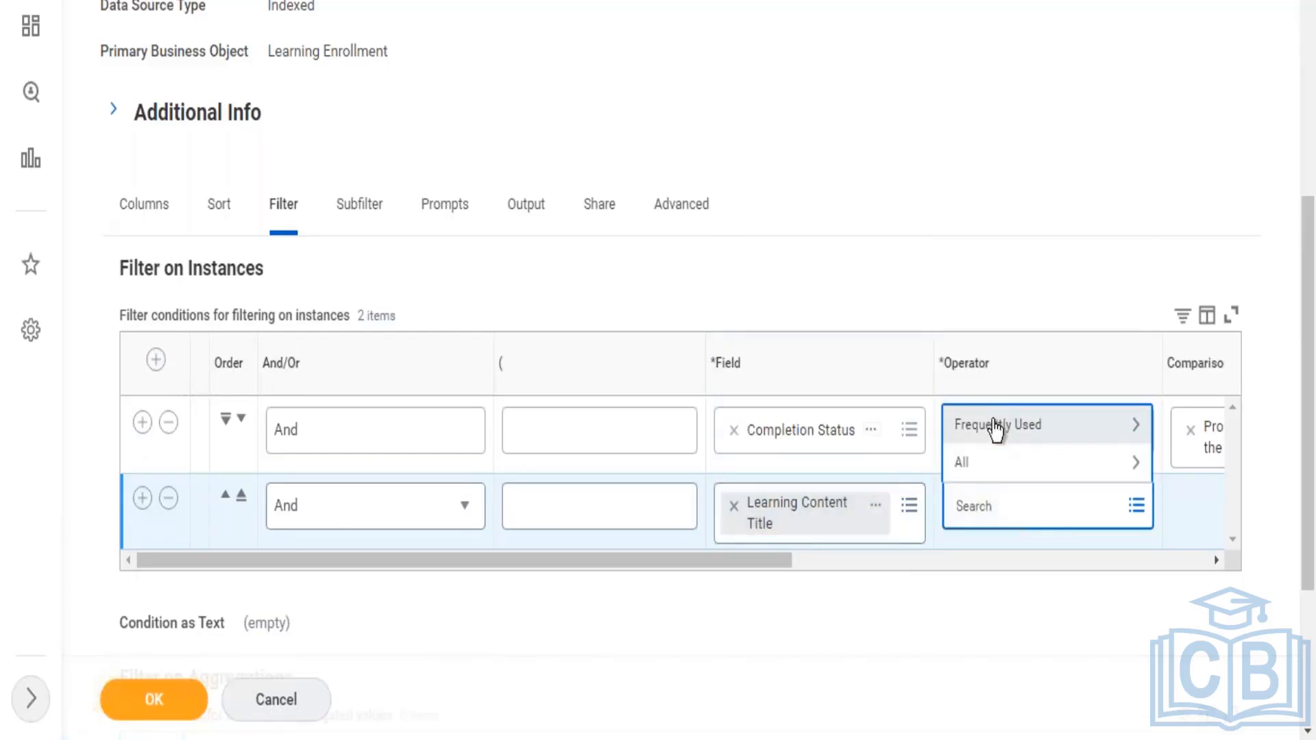
{"action": "left_click", "coordinate": [996, 431]}
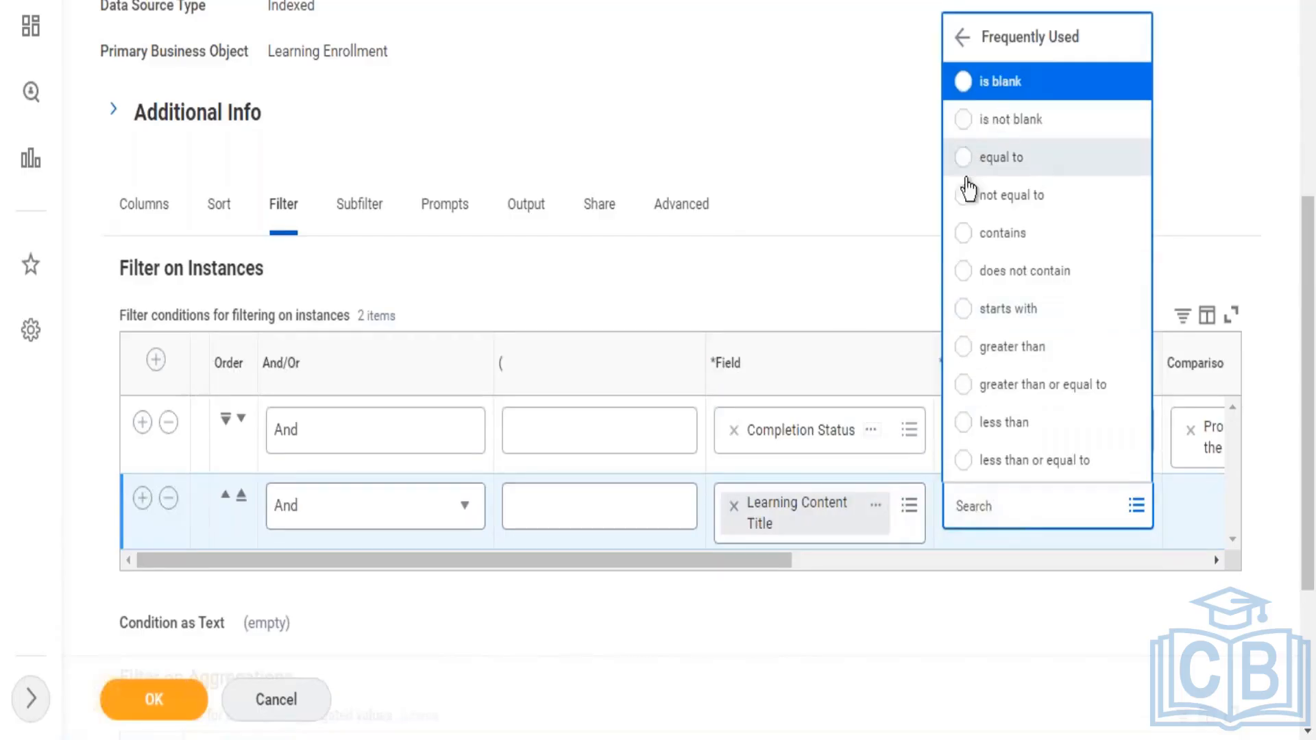
- Replace the field of the second filter condition with Worker
{"action": "left_click", "coordinate": [734, 508]}
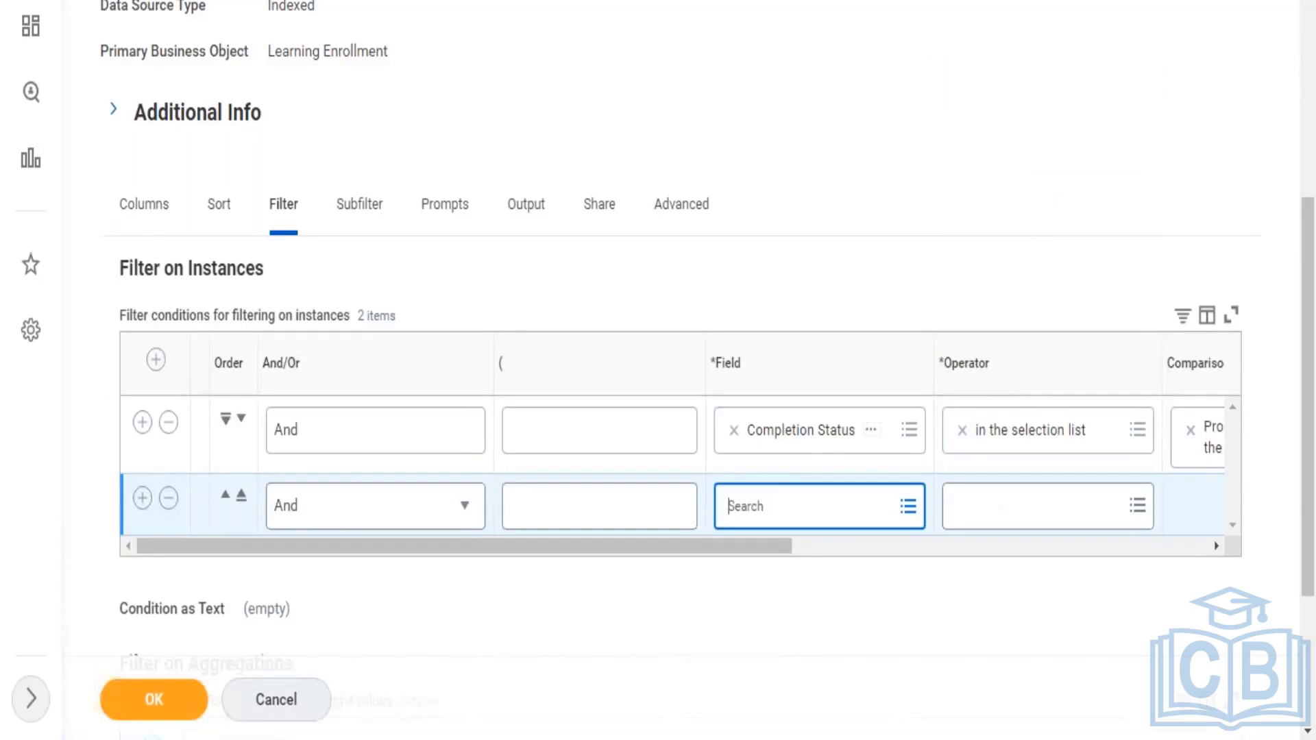
{"action": "type", "text": "worker"}
{"action": "key", "text": "Return"}
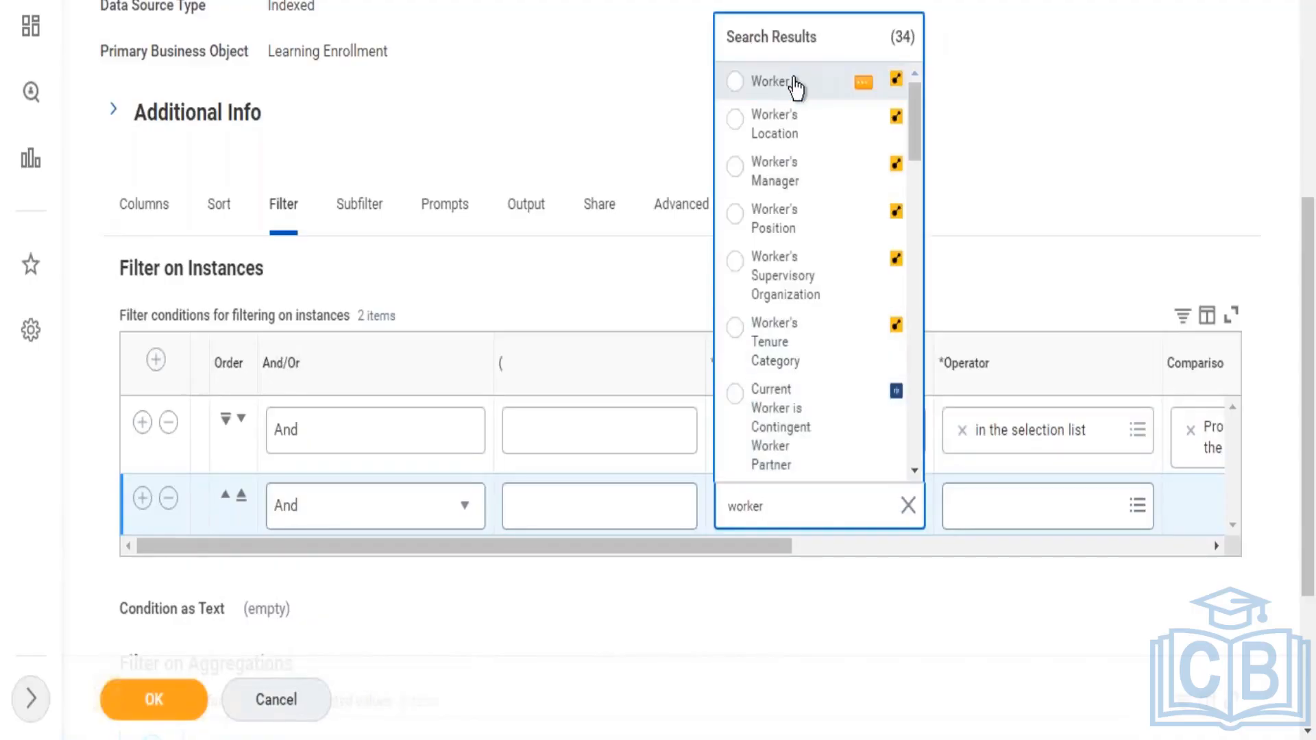
{"action": "left_click", "coordinate": [793, 82]}
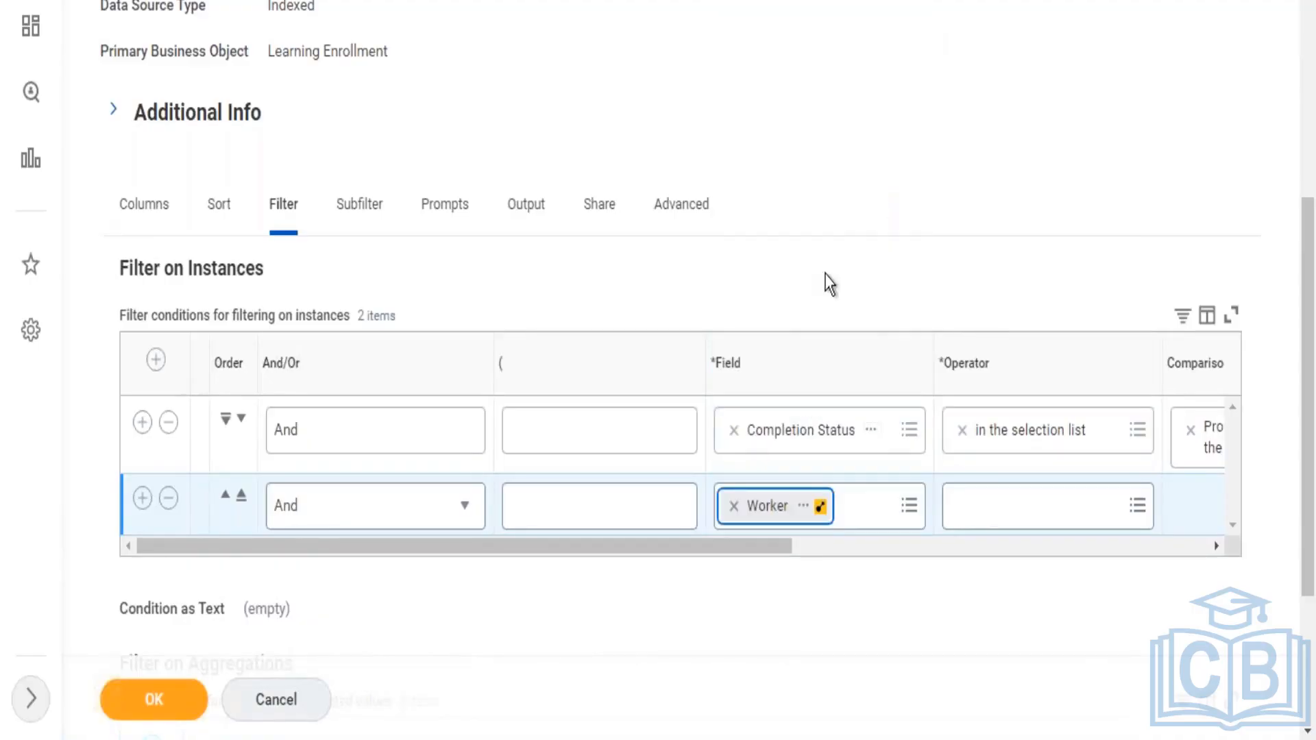
- Set the operator of the Worker condition to "in the selection list"
{"action": "left_click", "coordinate": [1019, 526]}
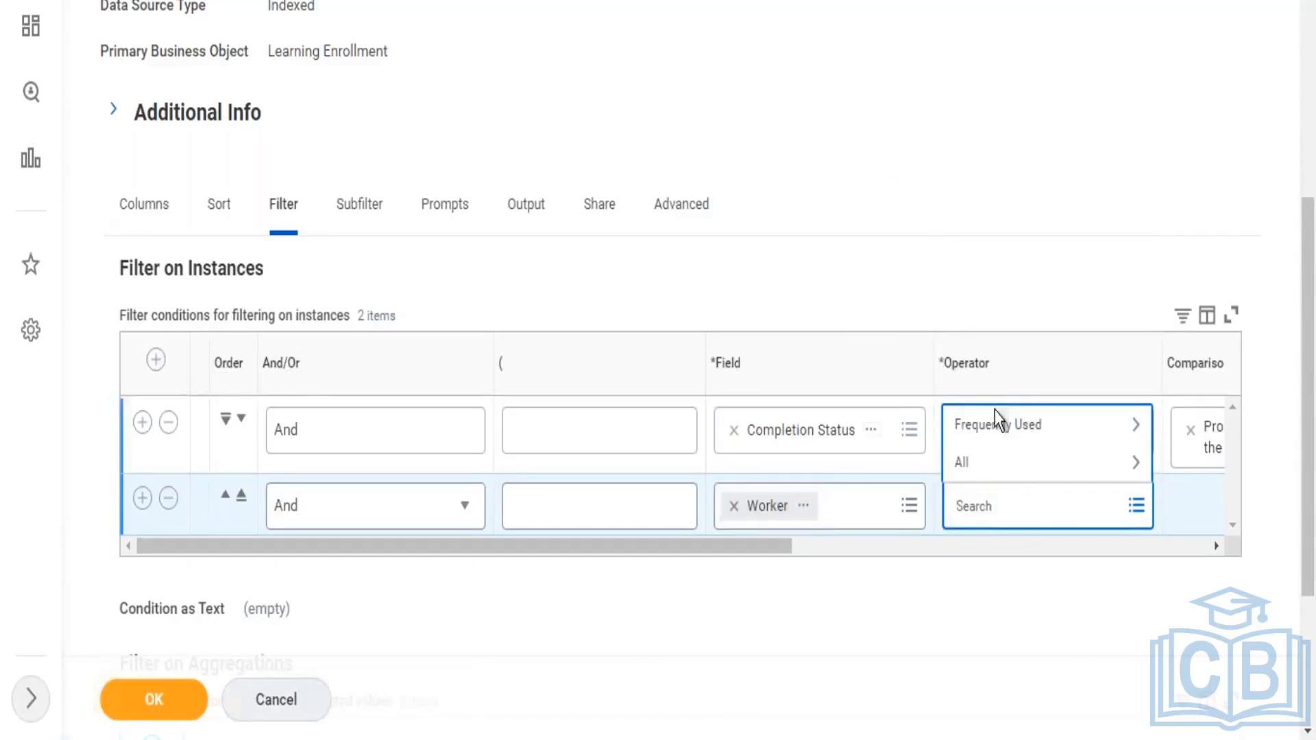
{"action": "left_click", "coordinate": [999, 425]}
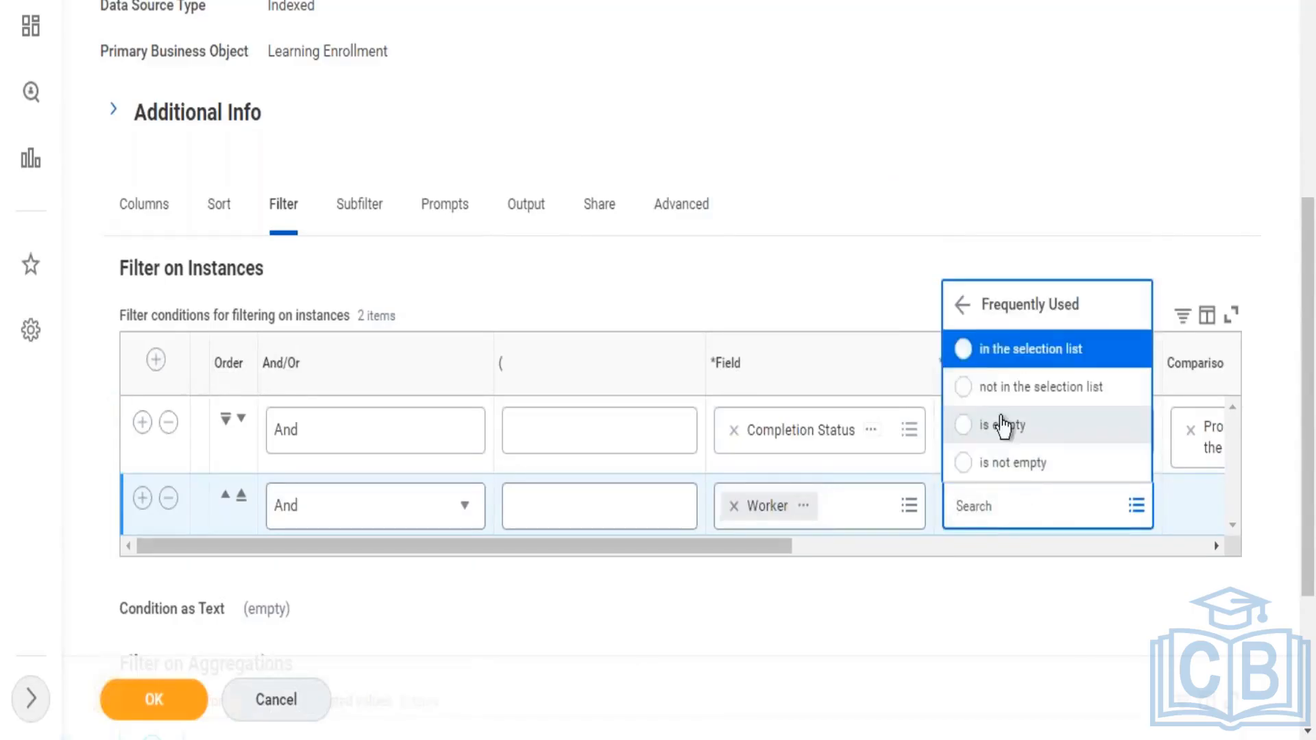
{"action": "left_click", "coordinate": [1024, 357]}
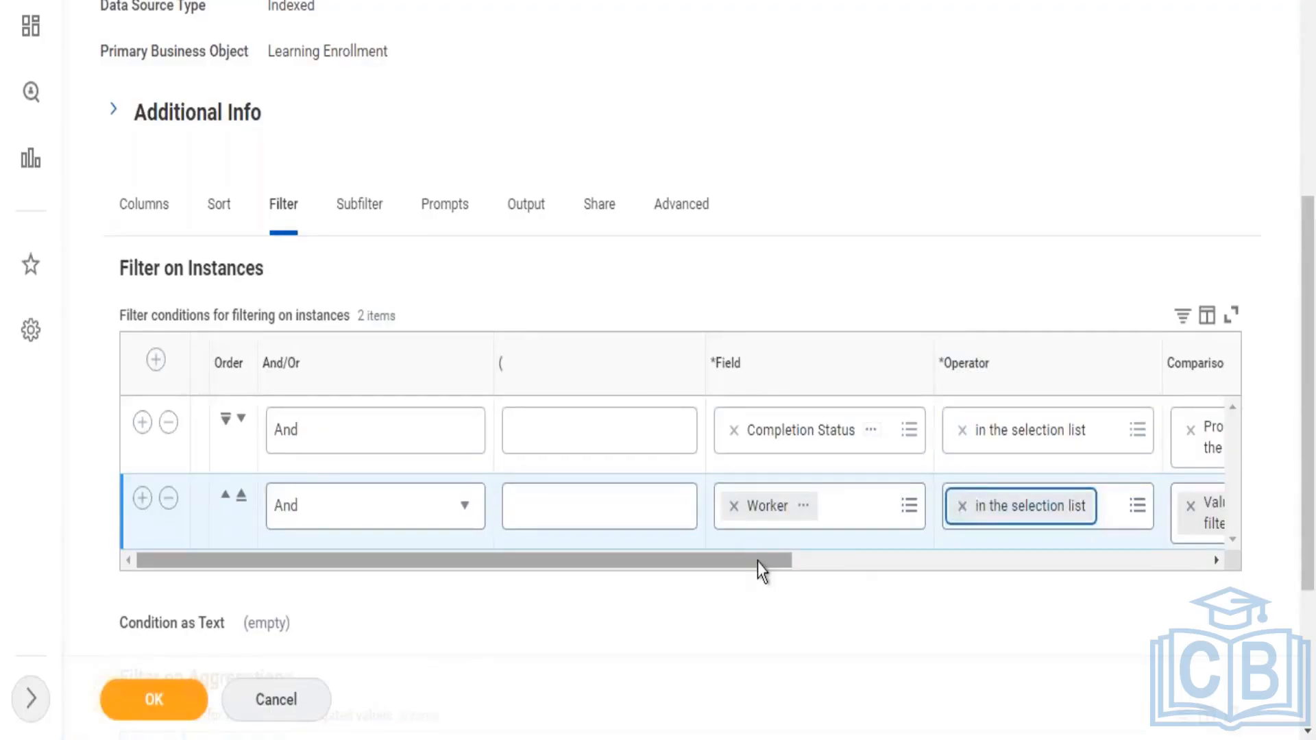
- Set the comparison type of the Worker filter condition to "Prompt the user for the value"
{"action": "scroll", "coordinate": [758, 562], "scroll_direction": "right", "scroll_amount": 6}
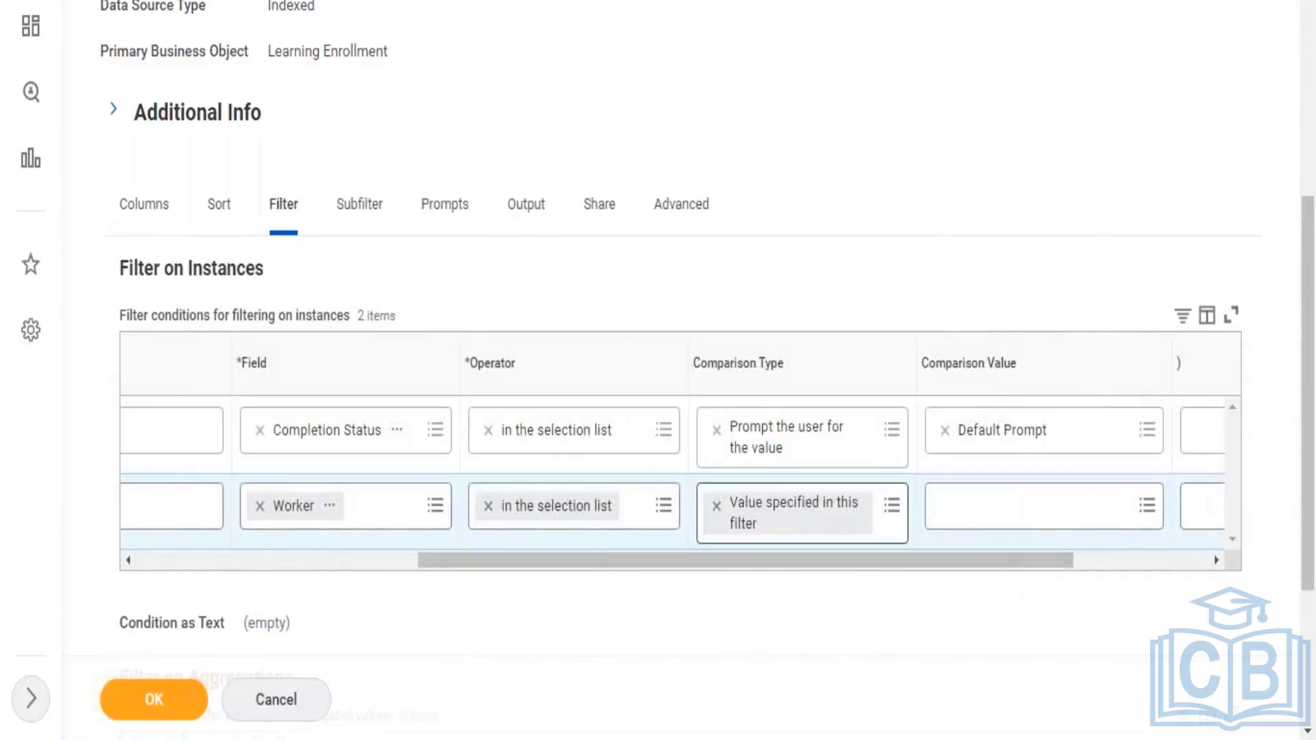
{"action": "left_click", "coordinate": [715, 506]}
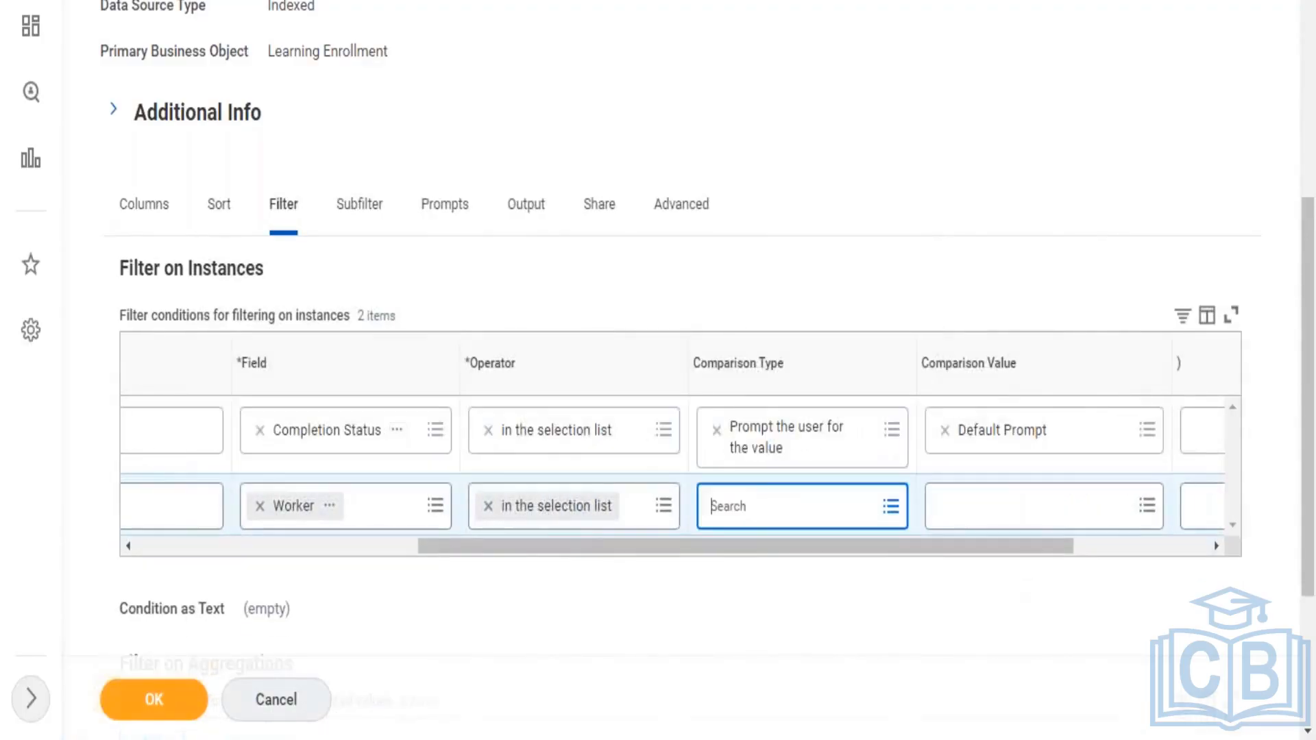
{"action": "left_click", "coordinate": [759, 506]}
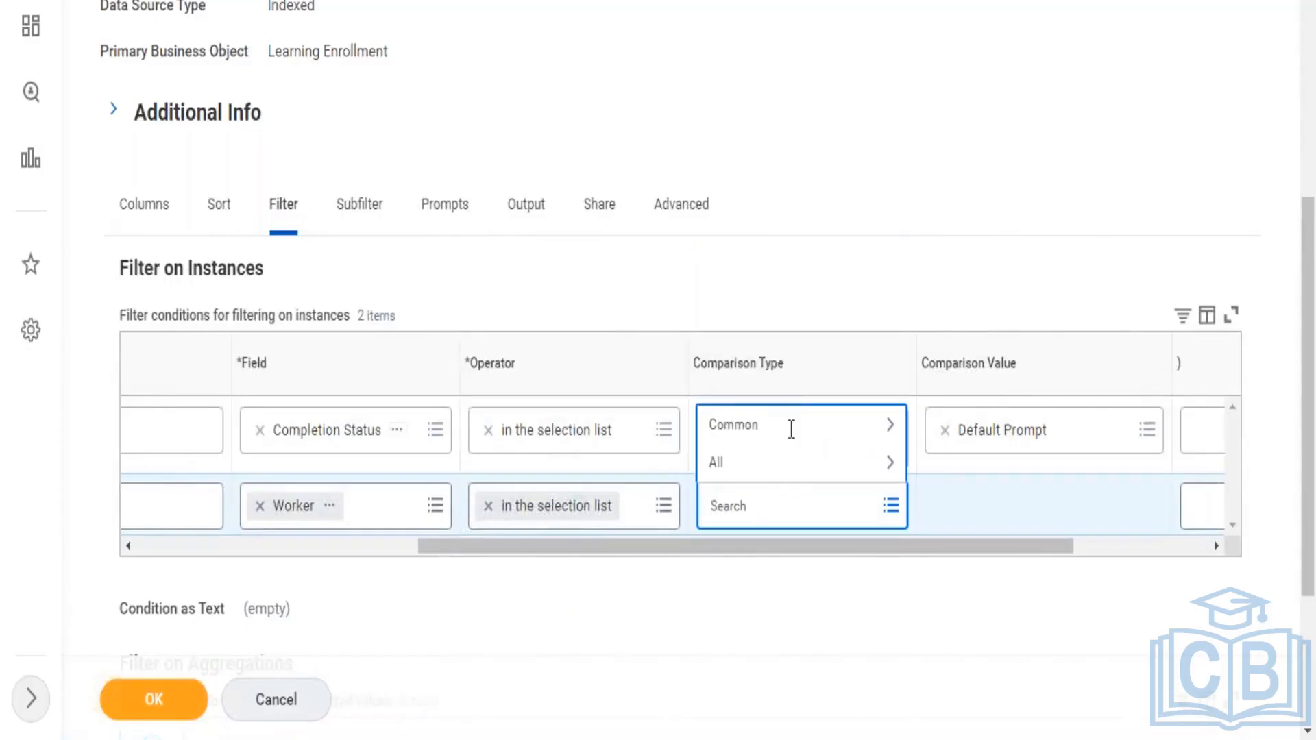
{"action": "left_click", "coordinate": [791, 426]}
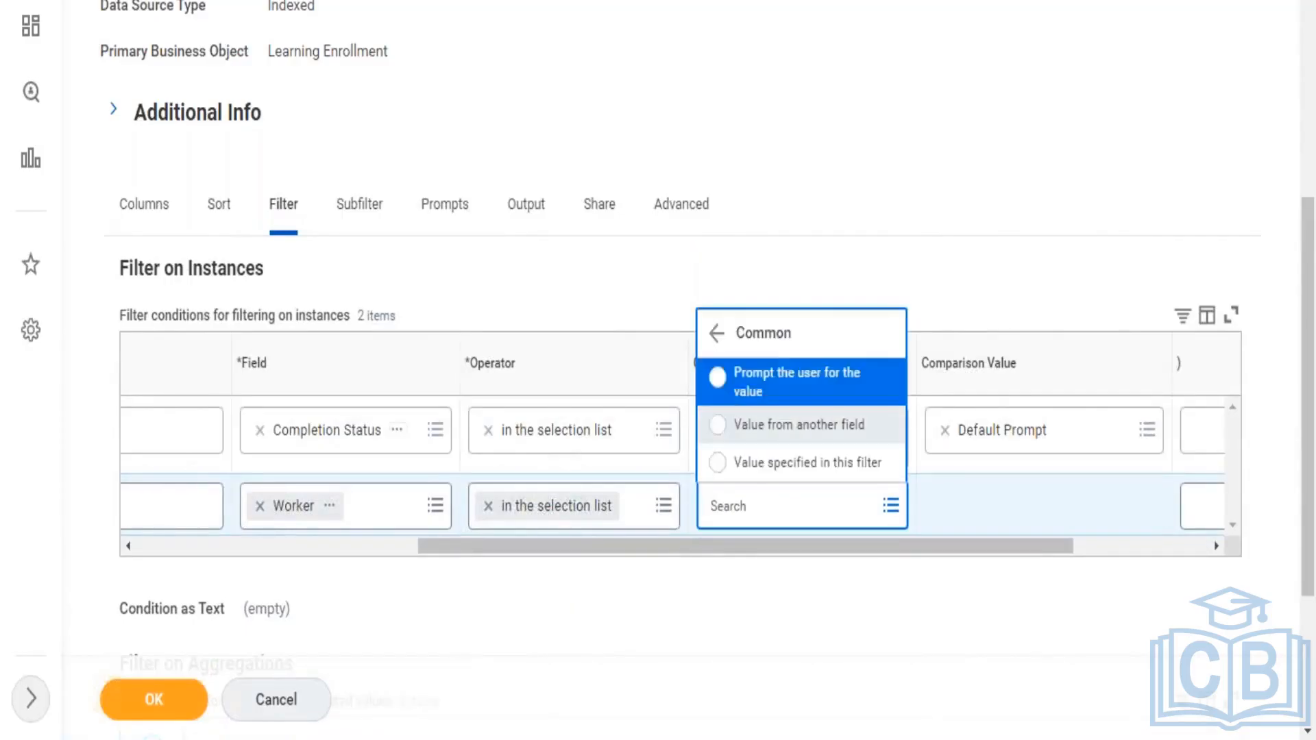
{"action": "left_click", "coordinate": [783, 380]}
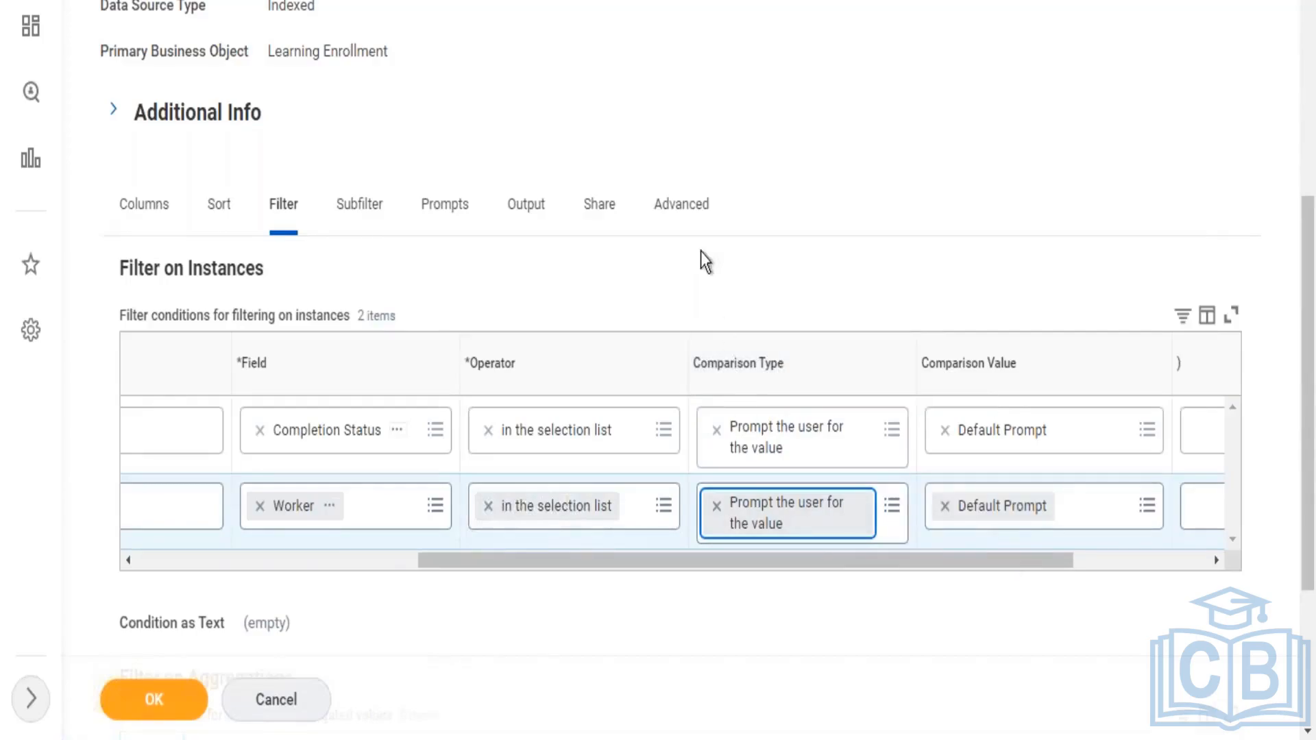
- Look through the report's advanced options, prompt settings and filter conditions
{"action": "left_click", "coordinate": [691, 221]}
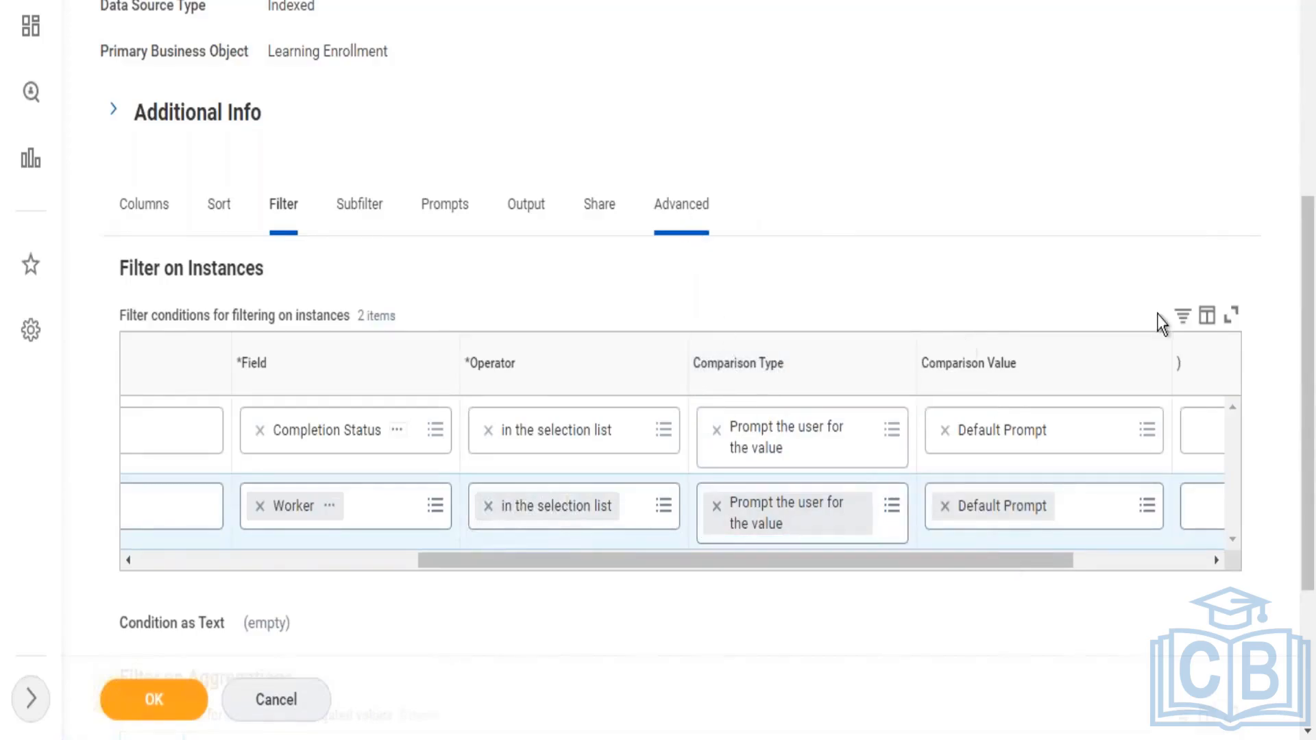
{"action": "left_click_drag", "start_coordinate": [1311, 371], "coordinate": [1311, 580]}
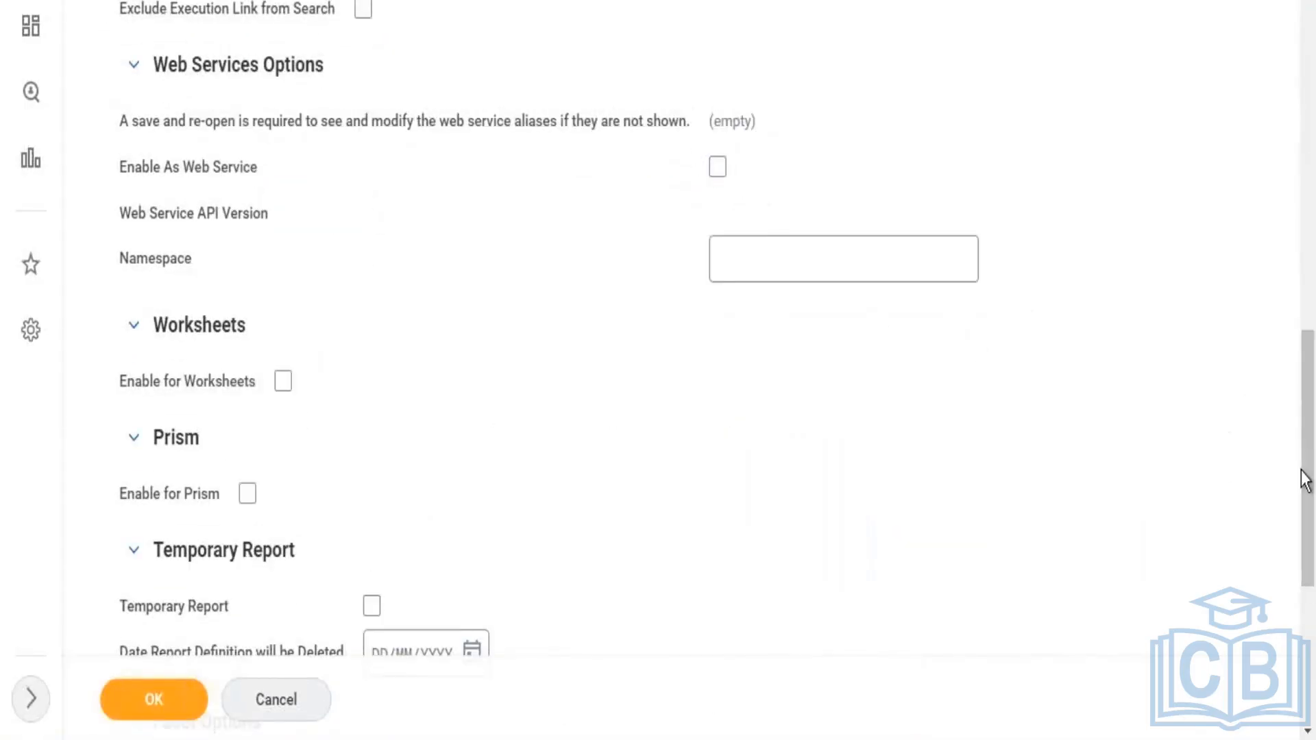
{"action": "left_click_drag", "start_coordinate": [1305, 464], "coordinate": [1255, 132]}
{"action": "left_click", "coordinate": [464, 389]}
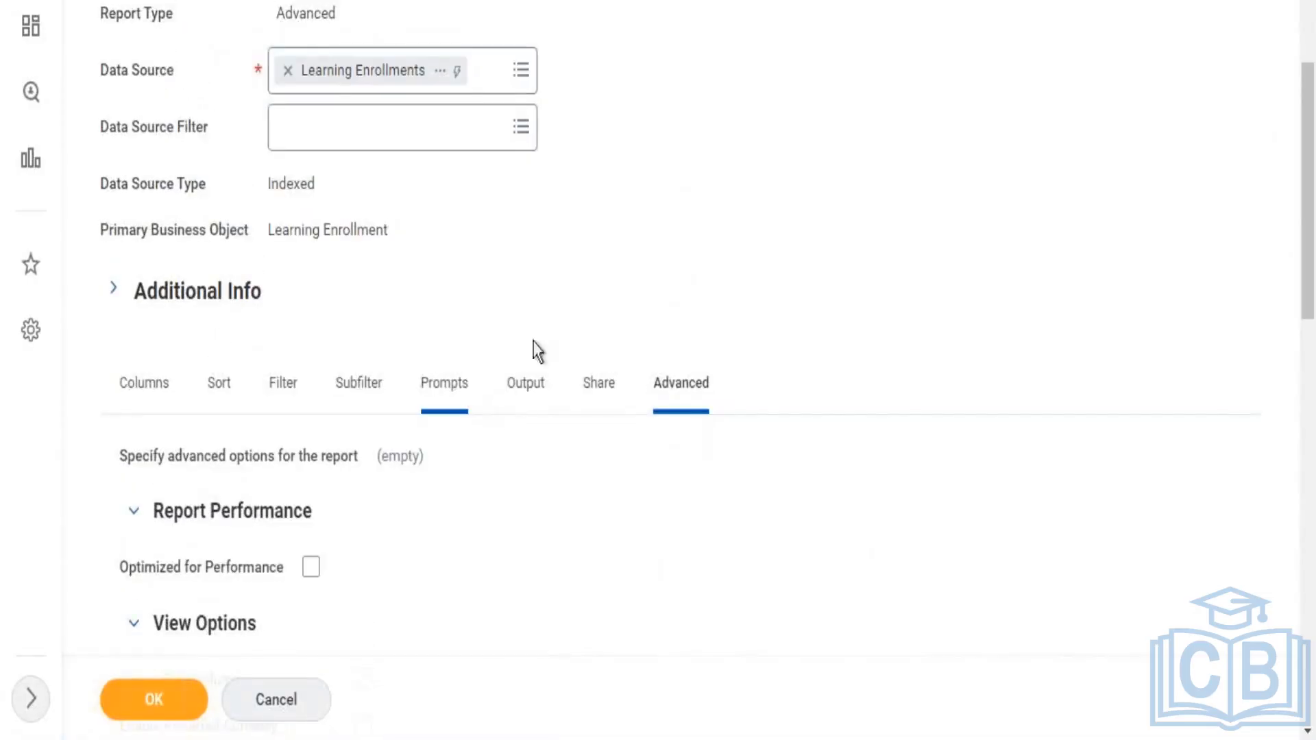
{"action": "scroll", "coordinate": [1310, 508], "scroll_direction": "down", "scroll_amount": 5}
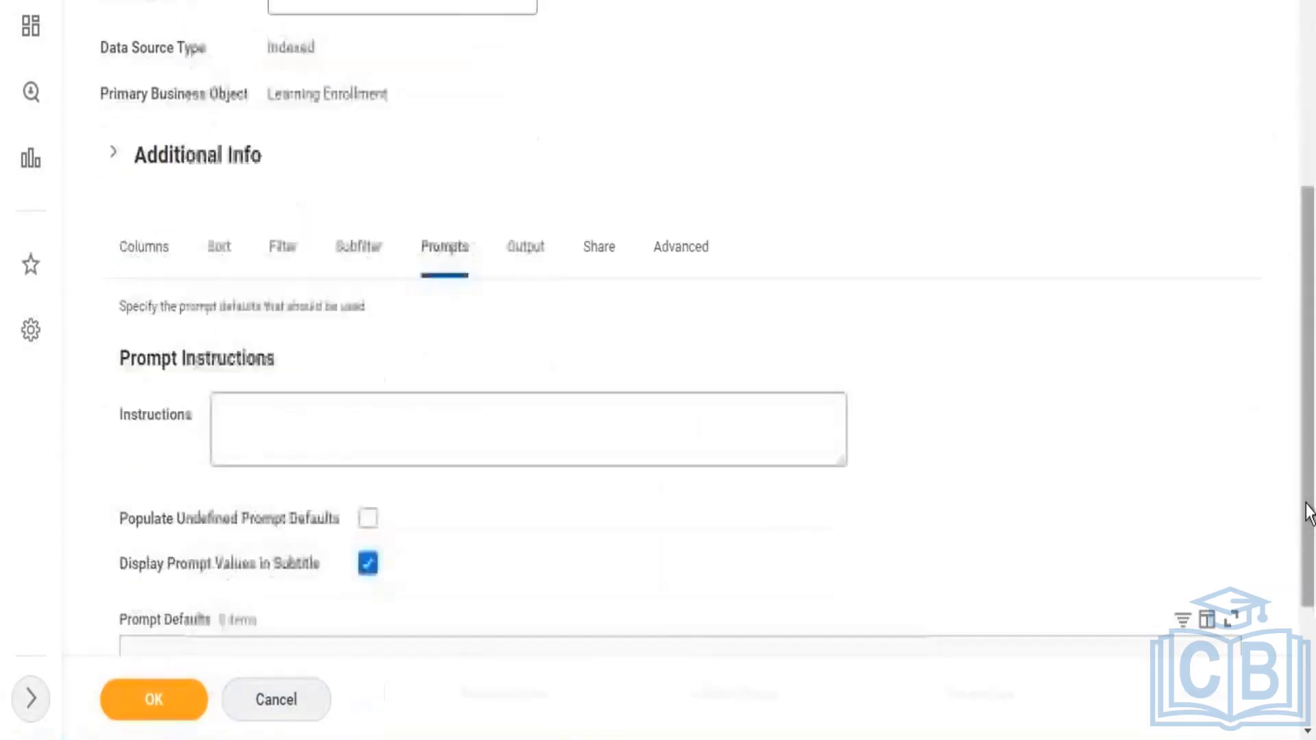
{"action": "scroll", "coordinate": [1295, 298], "scroll_direction": "up", "scroll_amount": 5}
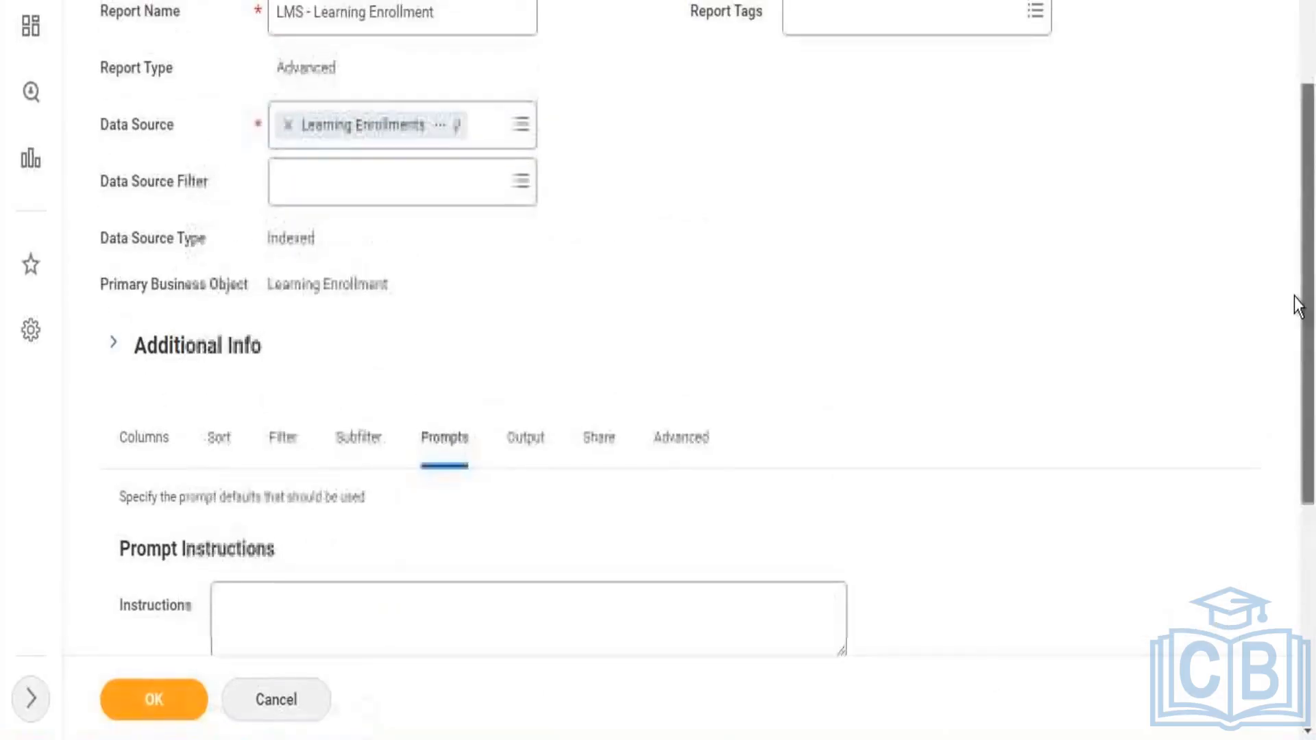
{"action": "left_click", "coordinate": [285, 440]}
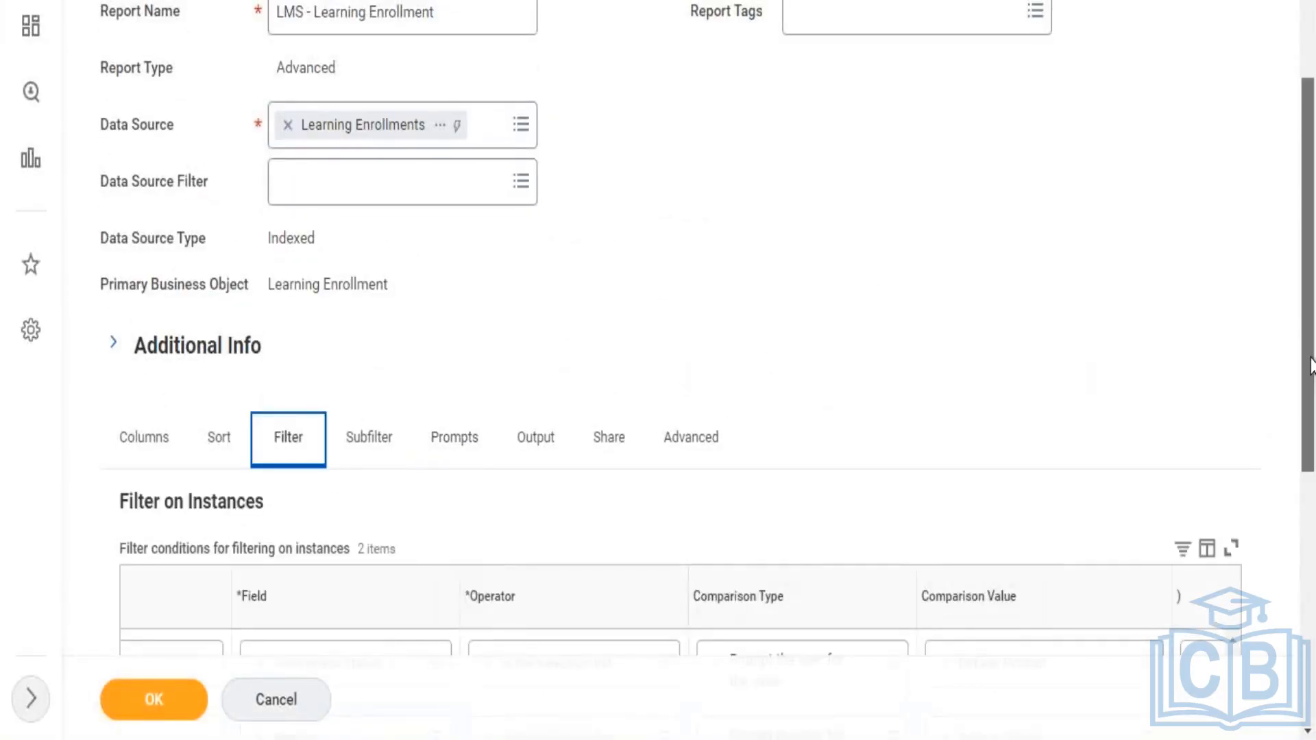
{"action": "scroll", "coordinate": [1310, 370], "scroll_direction": "down", "scroll_amount": 7}
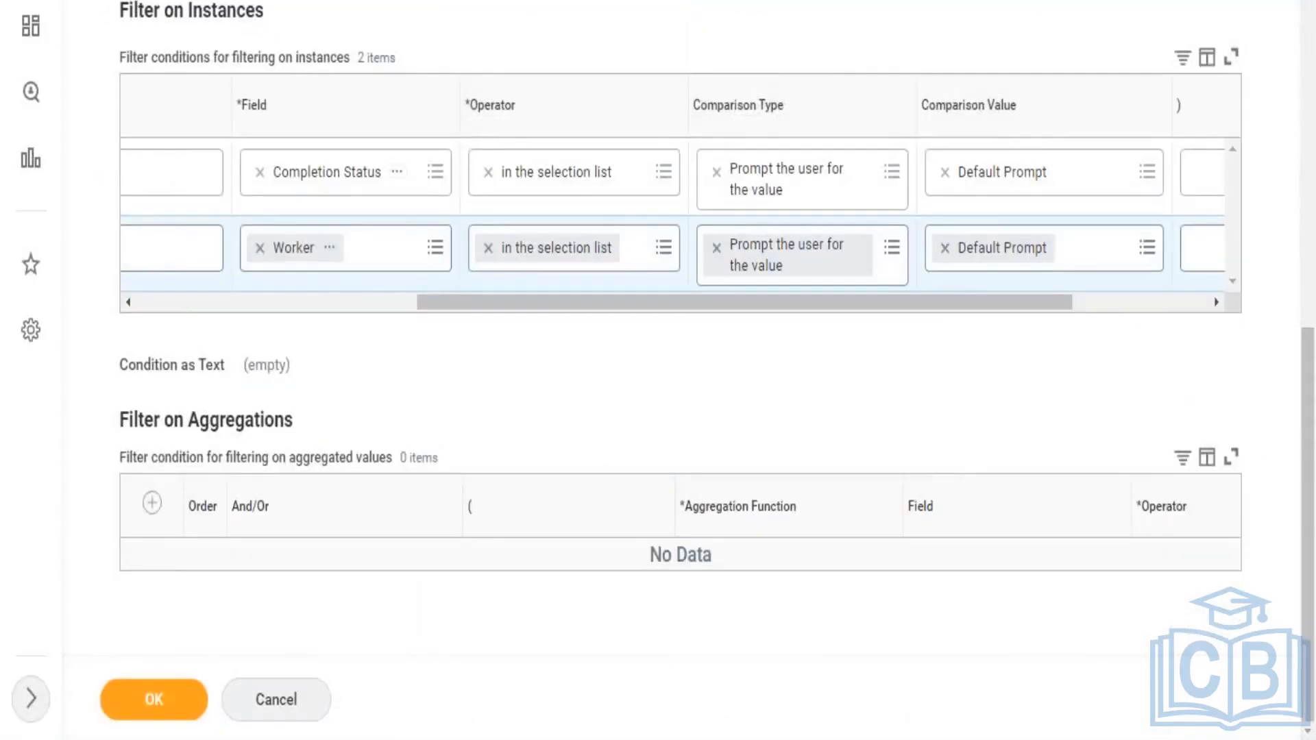
- Save the report changes and run the report to bring up its Worker and Completion Status prompts
{"action": "left_click", "coordinate": [154, 700]}
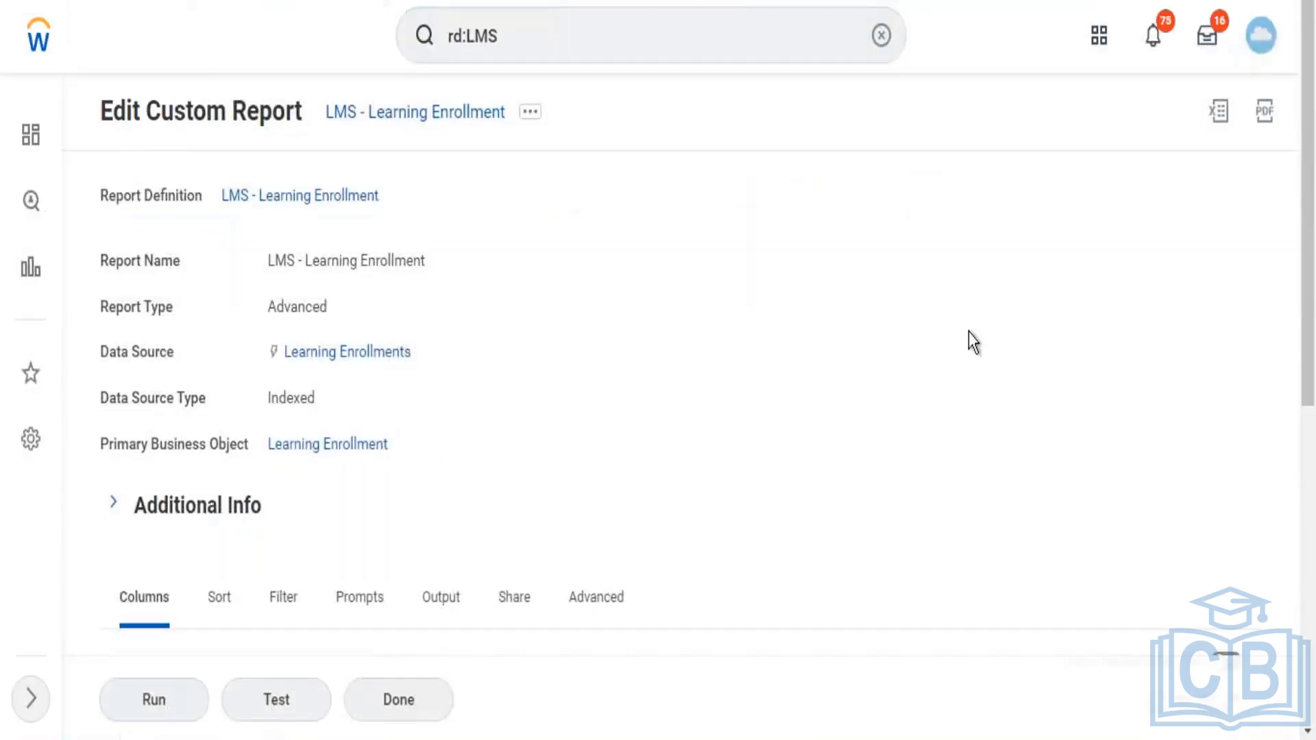
{"action": "left_click", "coordinate": [155, 701]}
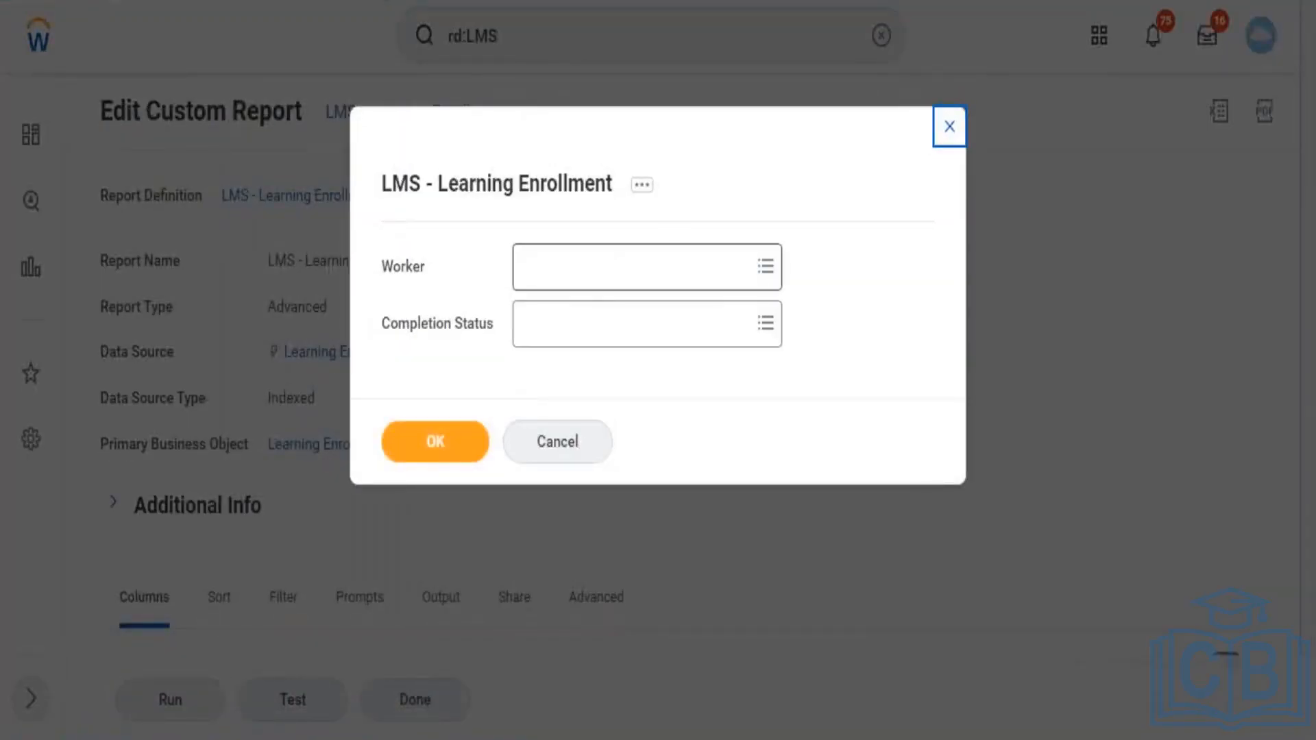
- Leave the run prompts and reopen the LMS - Learning Enrollment report definition for editing
{"action": "left_click", "coordinate": [535, 195]}
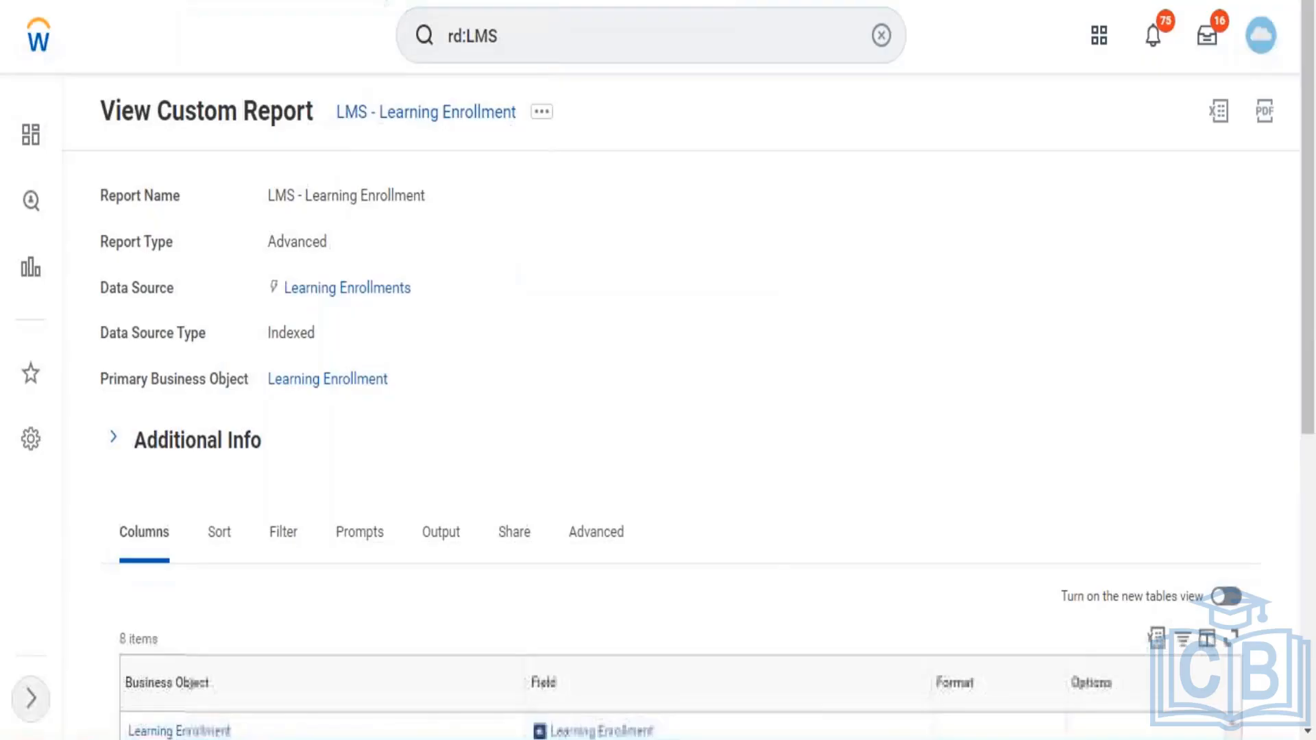
{"action": "left_click", "coordinate": [545, 115]}
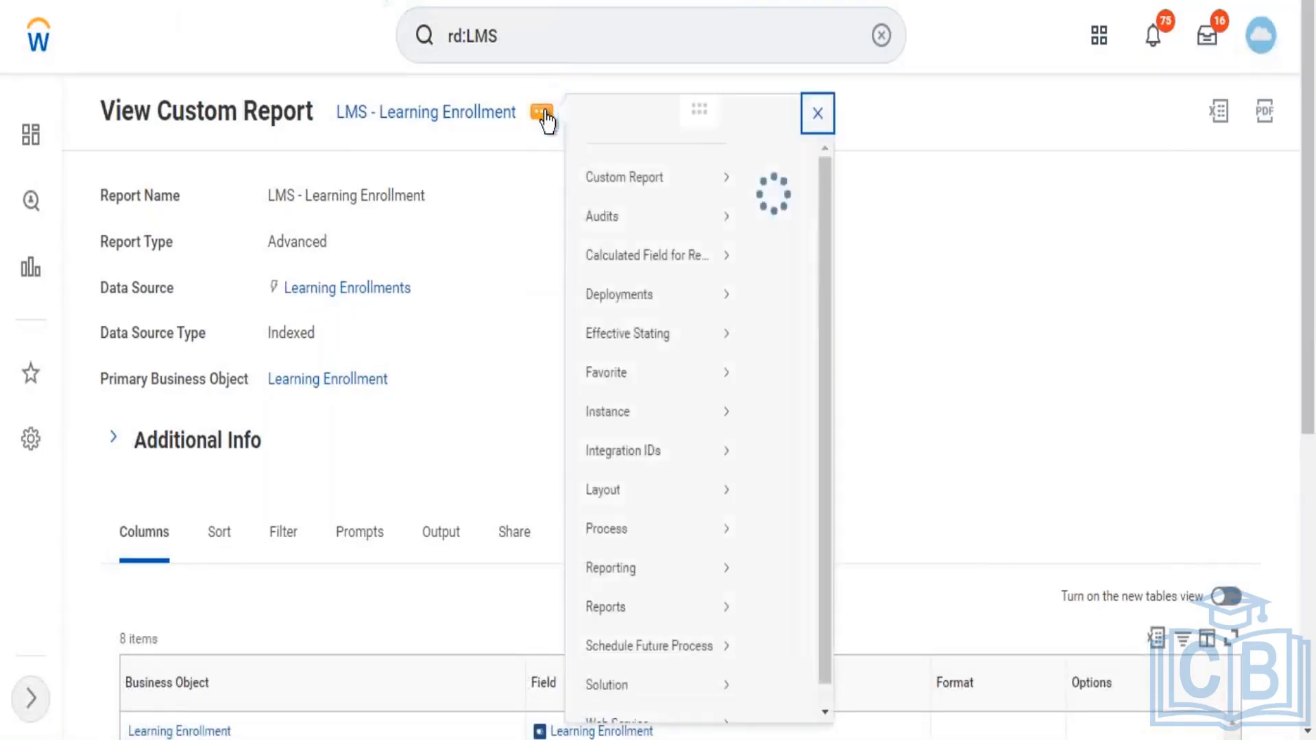
{"action": "mouse_move", "coordinate": [655, 205]}
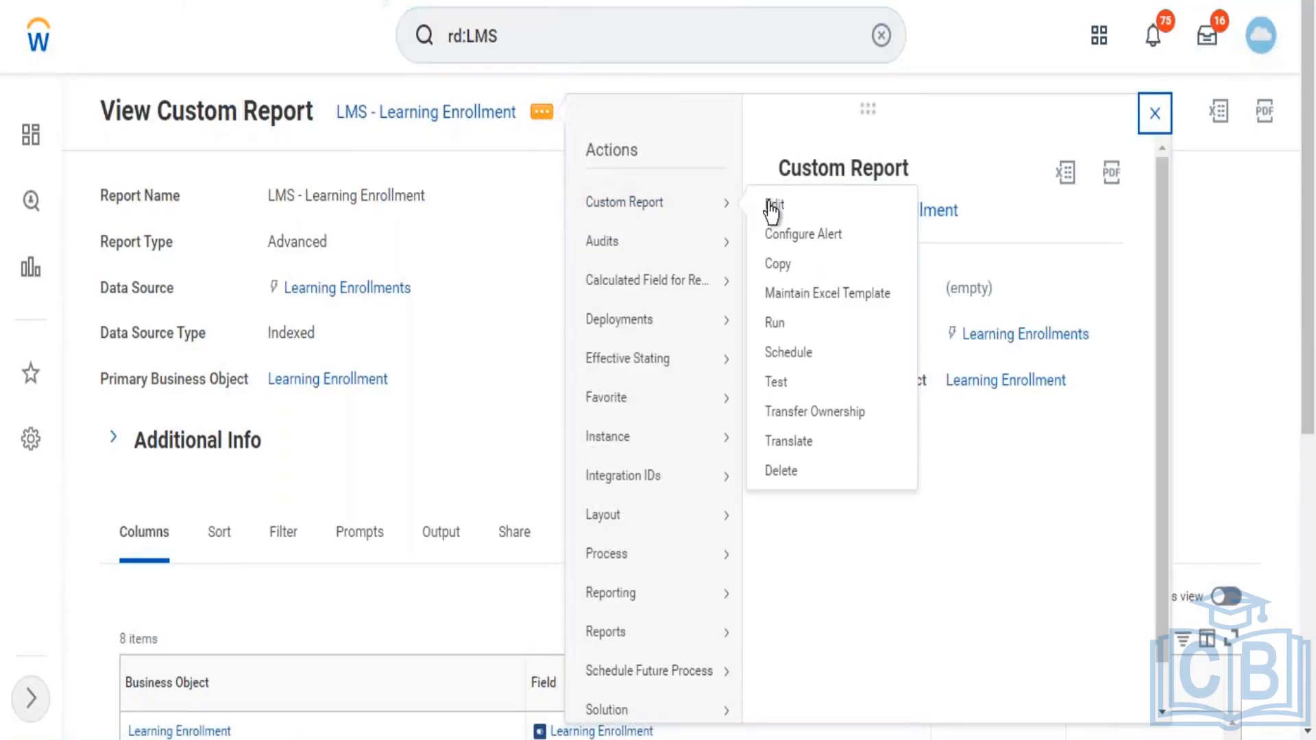
{"action": "left_click", "coordinate": [771, 206]}
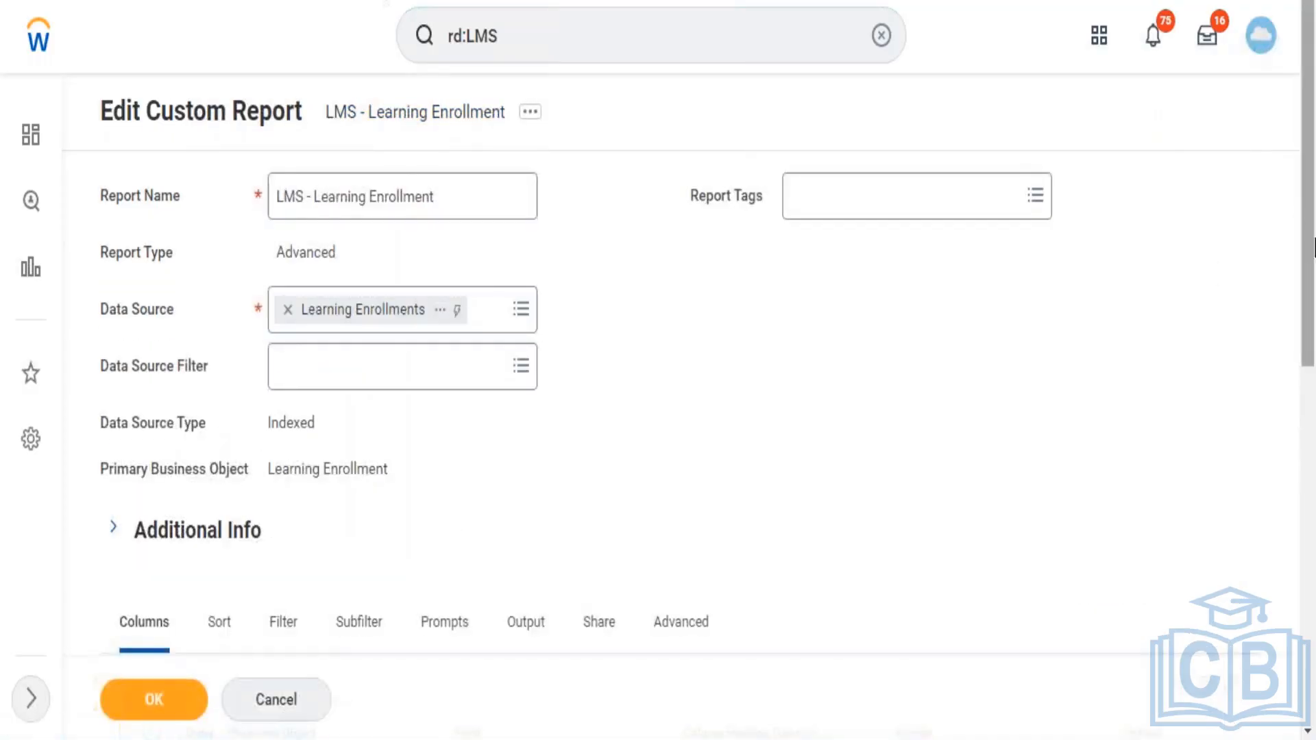
- Enable the report as a web service in its advanced options and try to save it
{"action": "scroll", "coordinate": [1289, 247], "scroll_direction": "down", "scroll_amount": 4}
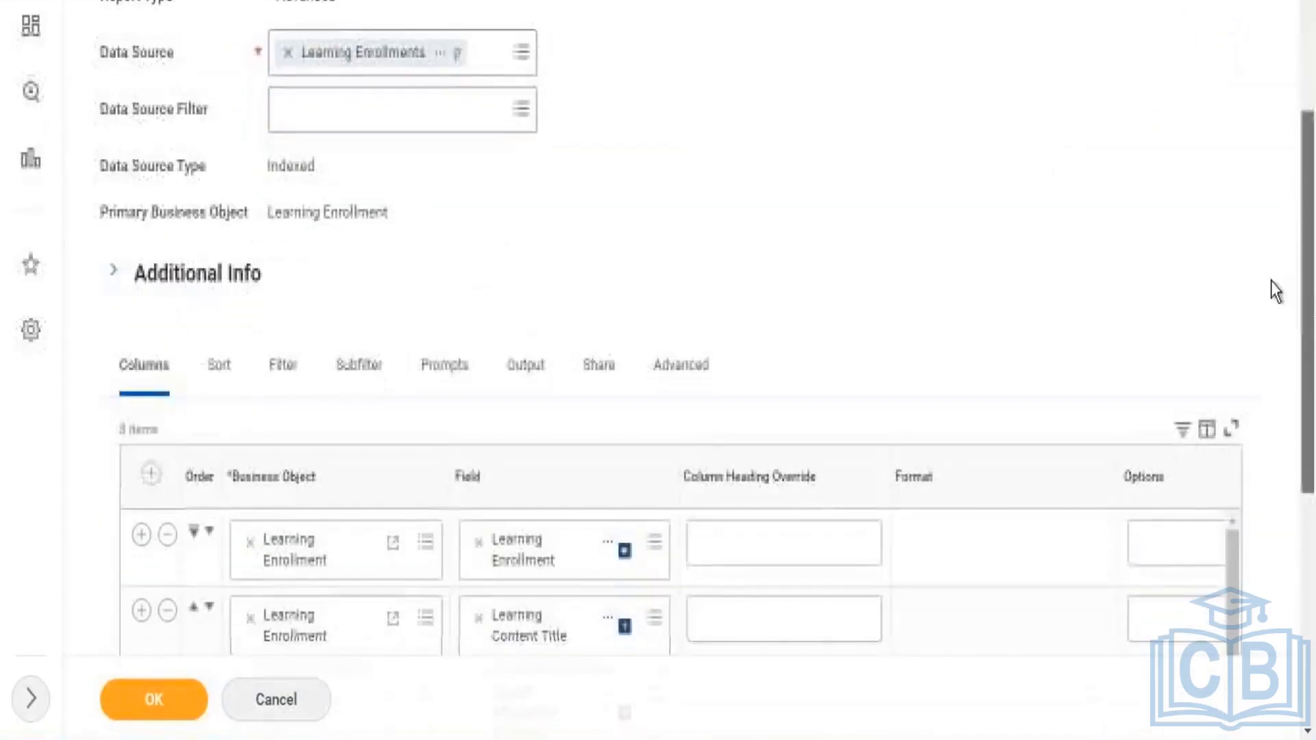
{"action": "left_click", "coordinate": [679, 386]}
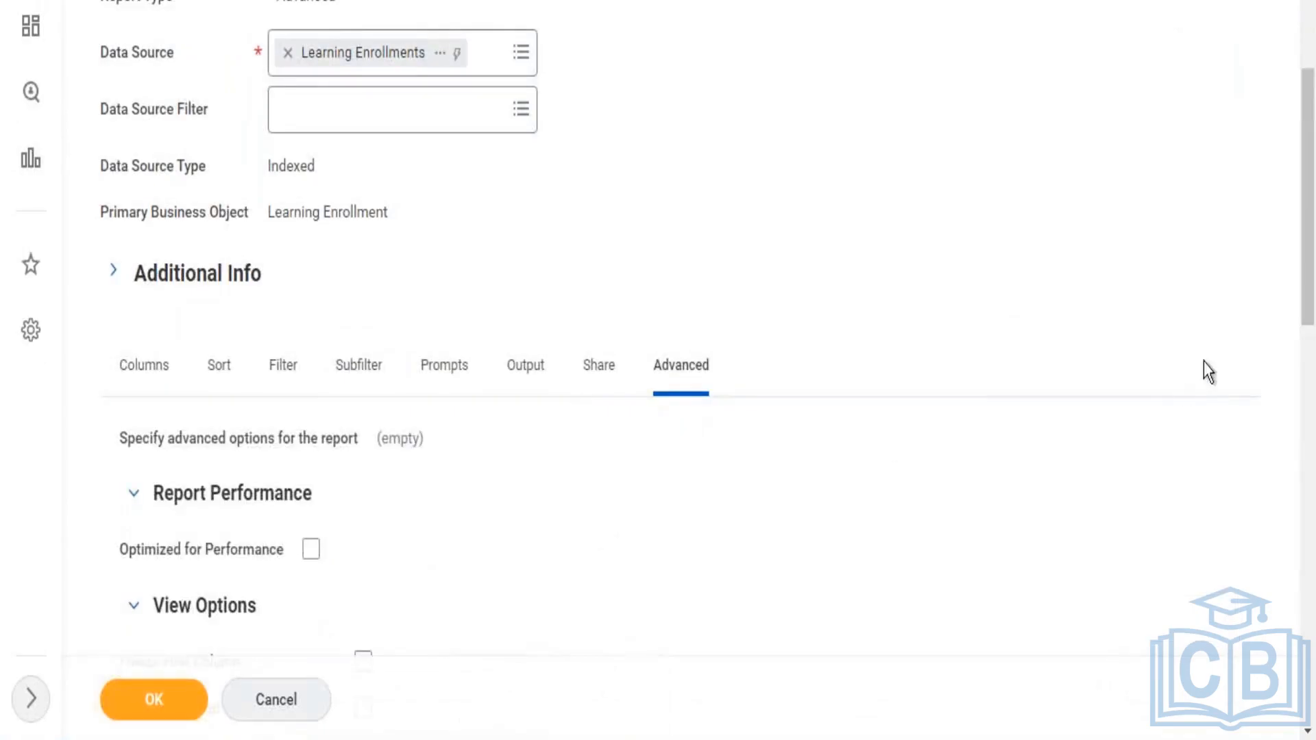
{"action": "left_click_drag", "start_coordinate": [1311, 313], "coordinate": [1311, 483]}
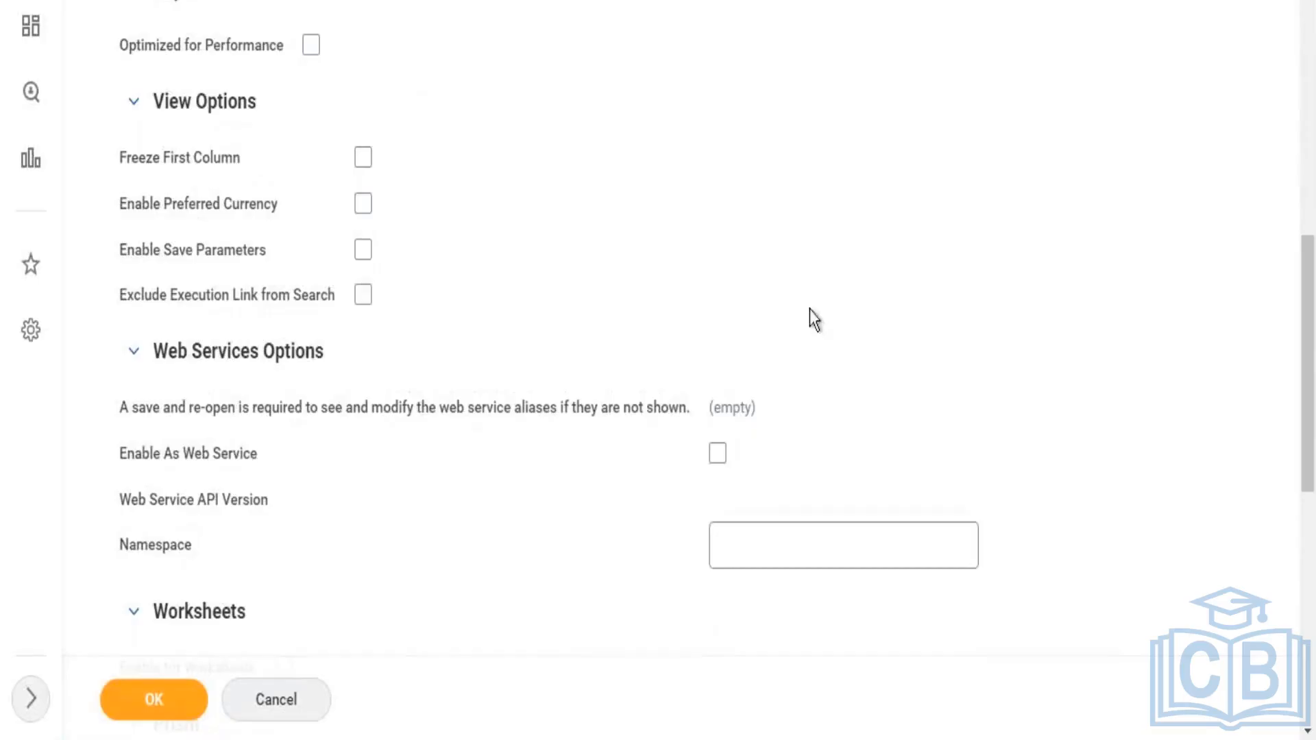
{"action": "left_click", "coordinate": [717, 455]}
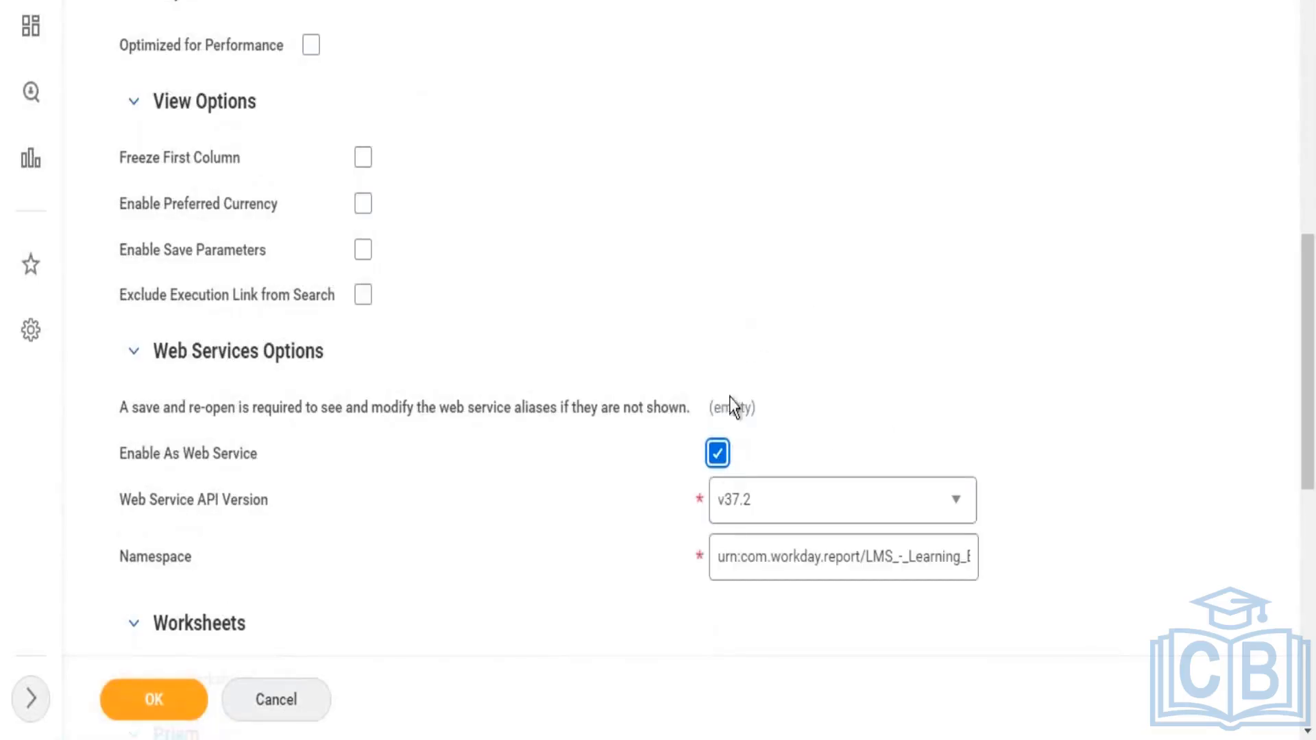
{"action": "left_click", "coordinate": [170, 700]}
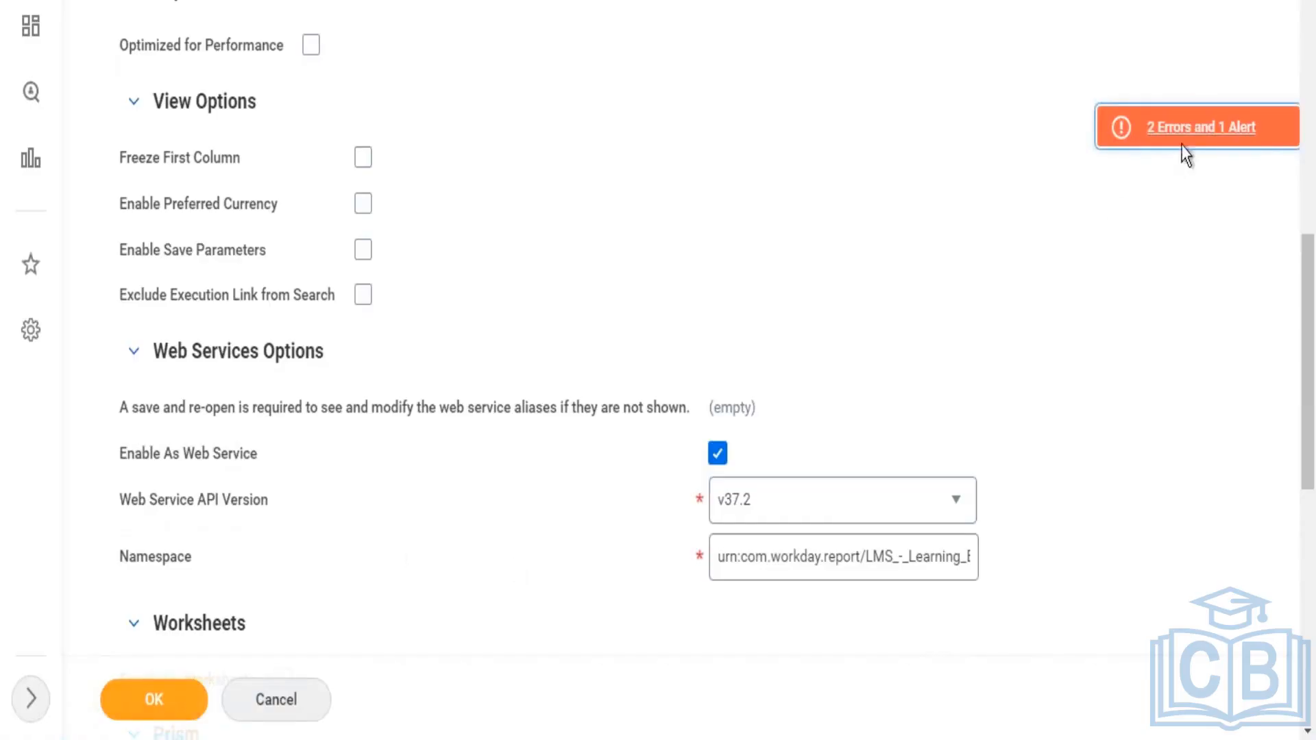
- Examine the error and alert details of the report, focusing on the page error, and close them
{"action": "left_click", "coordinate": [1193, 129]}
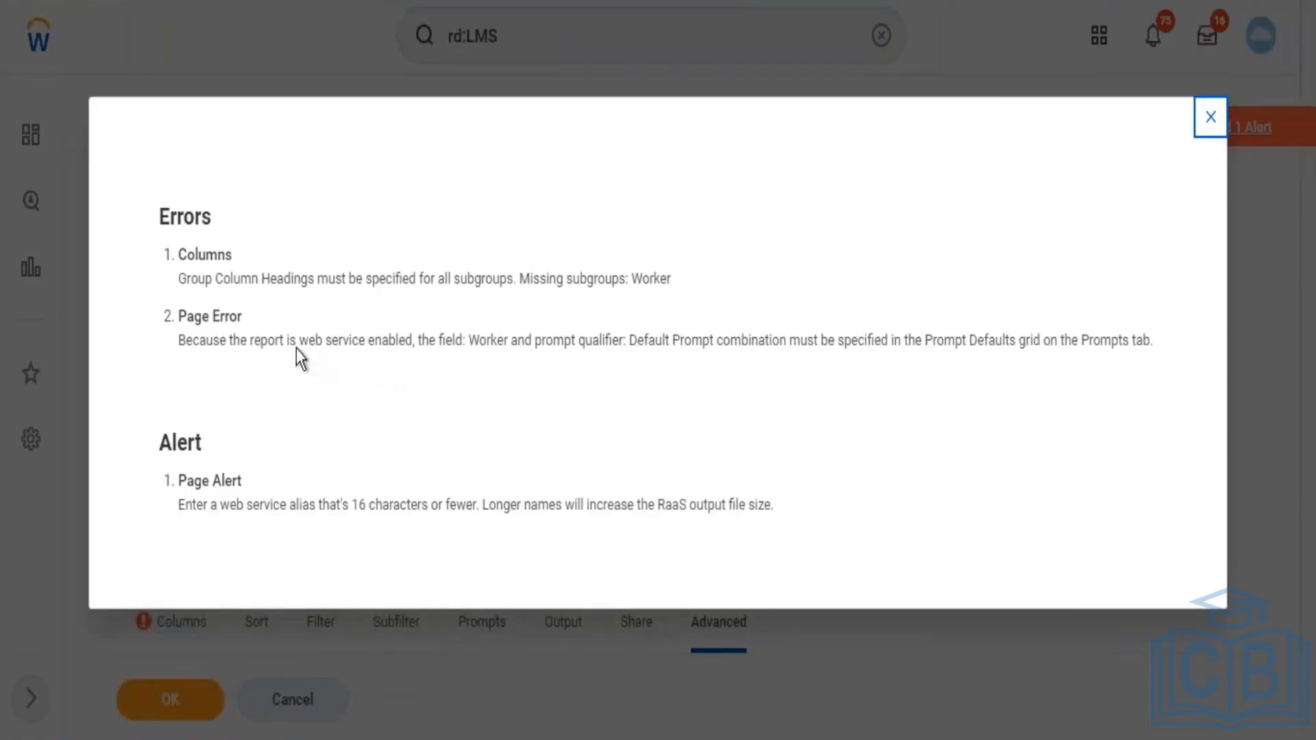
{"action": "left_click_drag", "start_coordinate": [320, 339], "coordinate": [1165, 338]}
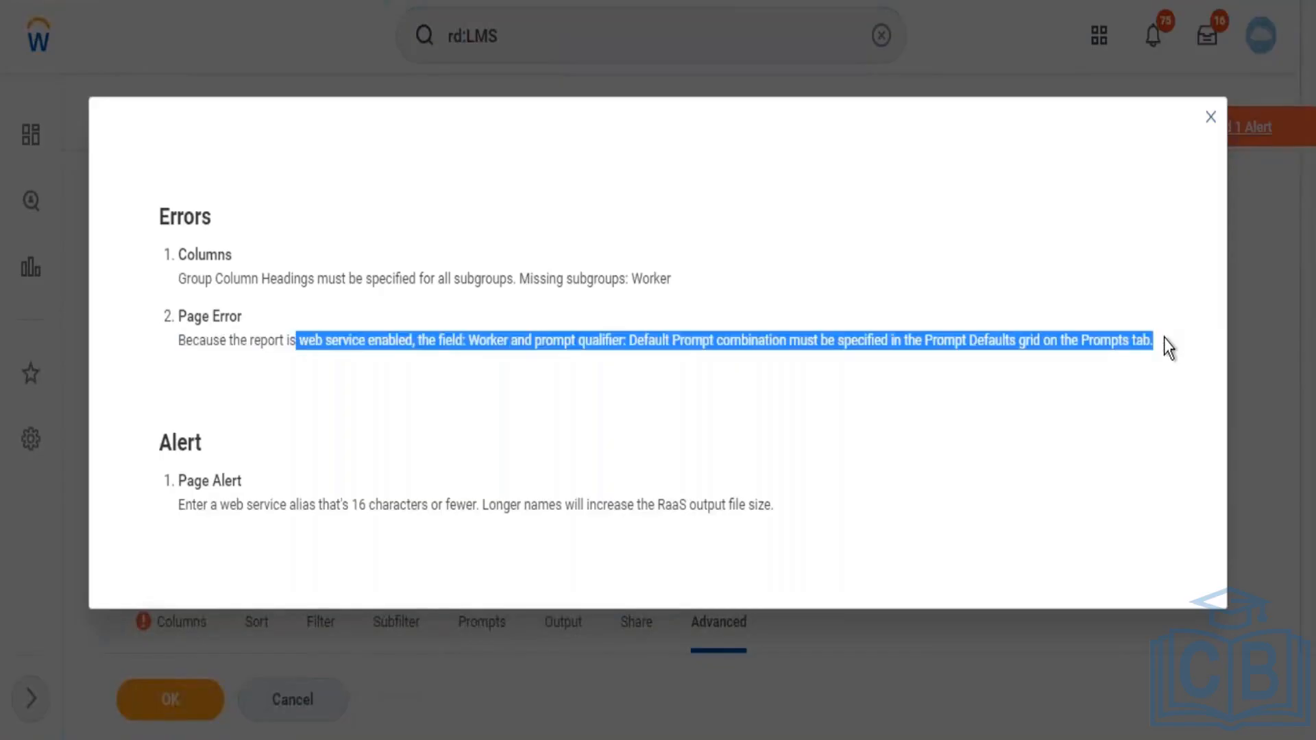
{"action": "left_click", "coordinate": [1211, 122]}
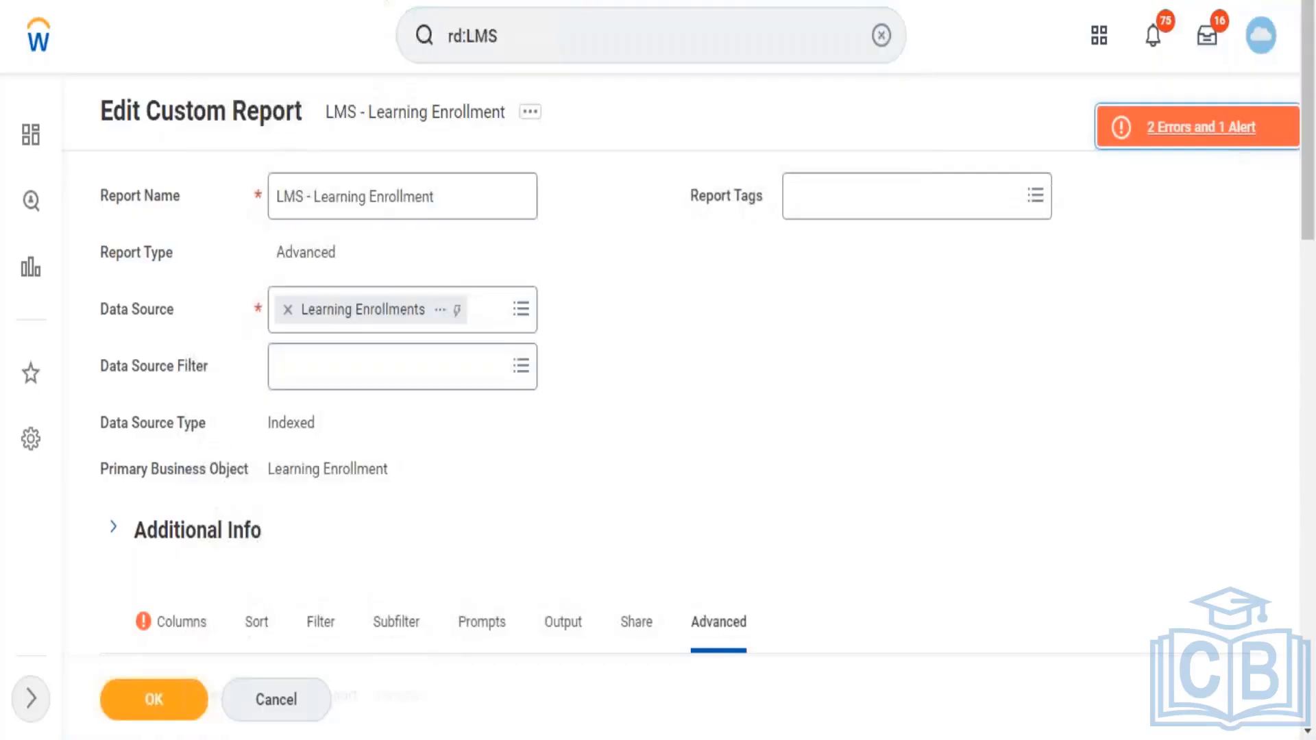
- Add a row to the report's Prompt Defaults grid with Completion Status as its field
{"action": "scroll", "coordinate": [1302, 243], "scroll_direction": "down", "scroll_amount": 6}
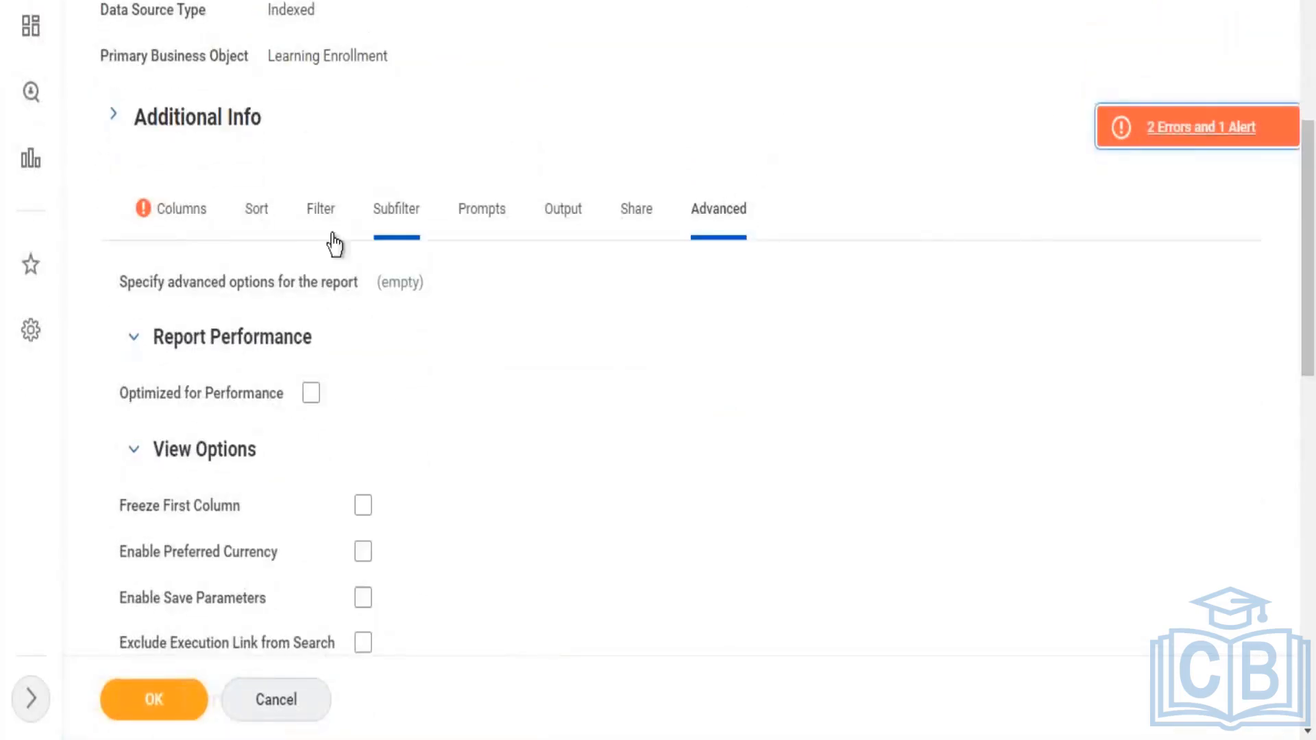
{"action": "left_click", "coordinate": [320, 237]}
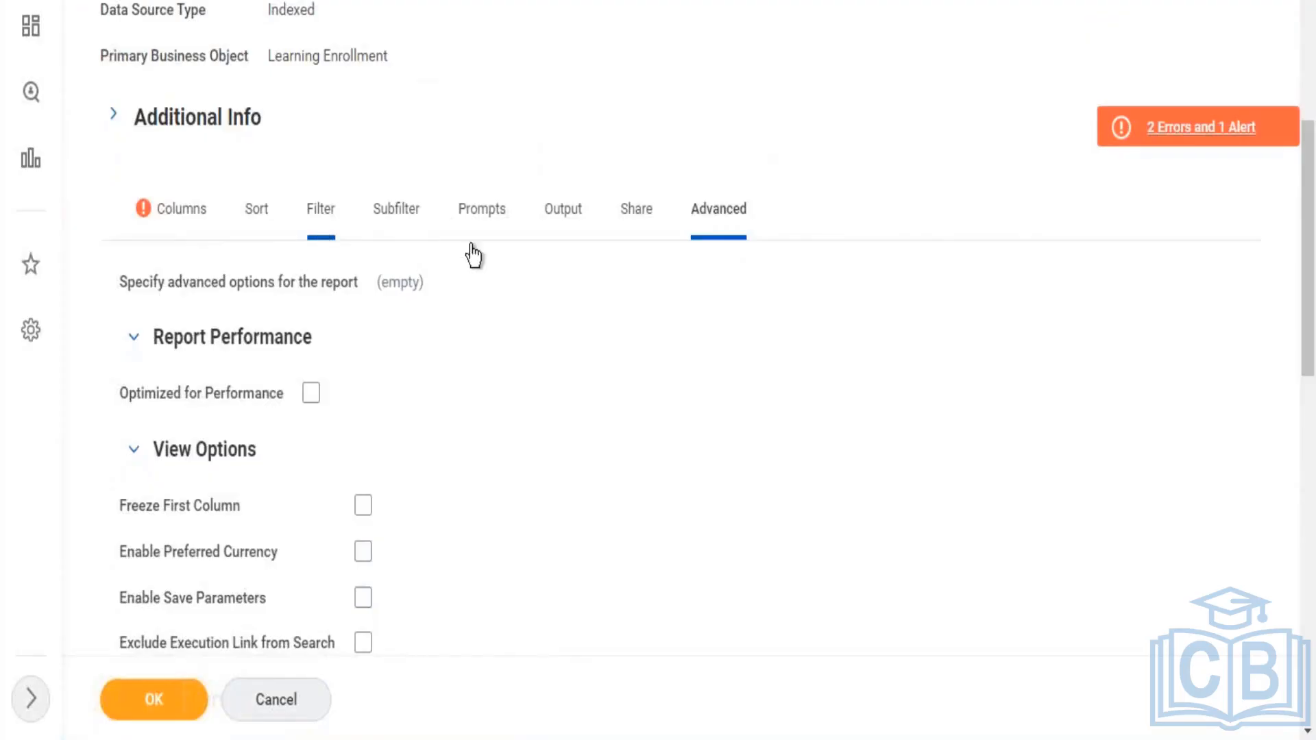
{"action": "left_click", "coordinate": [482, 237]}
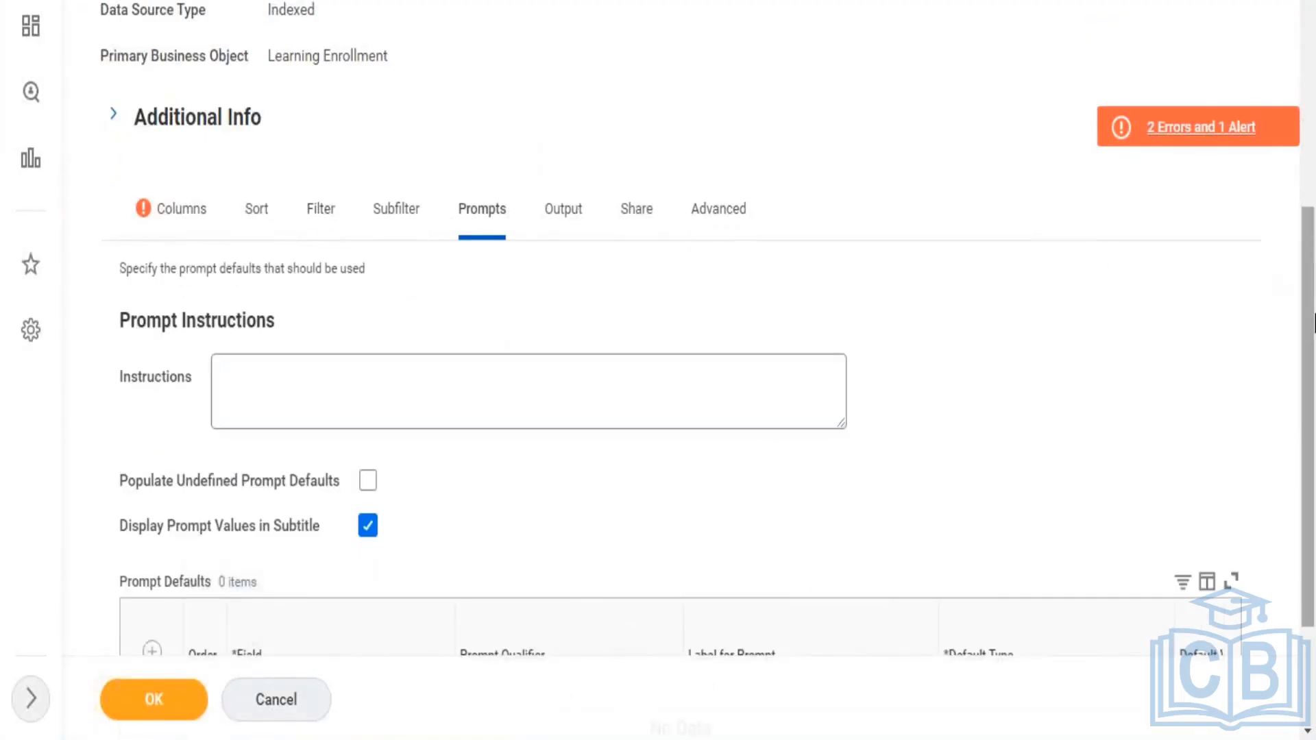
{"action": "scroll", "coordinate": [1314, 322], "scroll_direction": "down", "scroll_amount": 3}
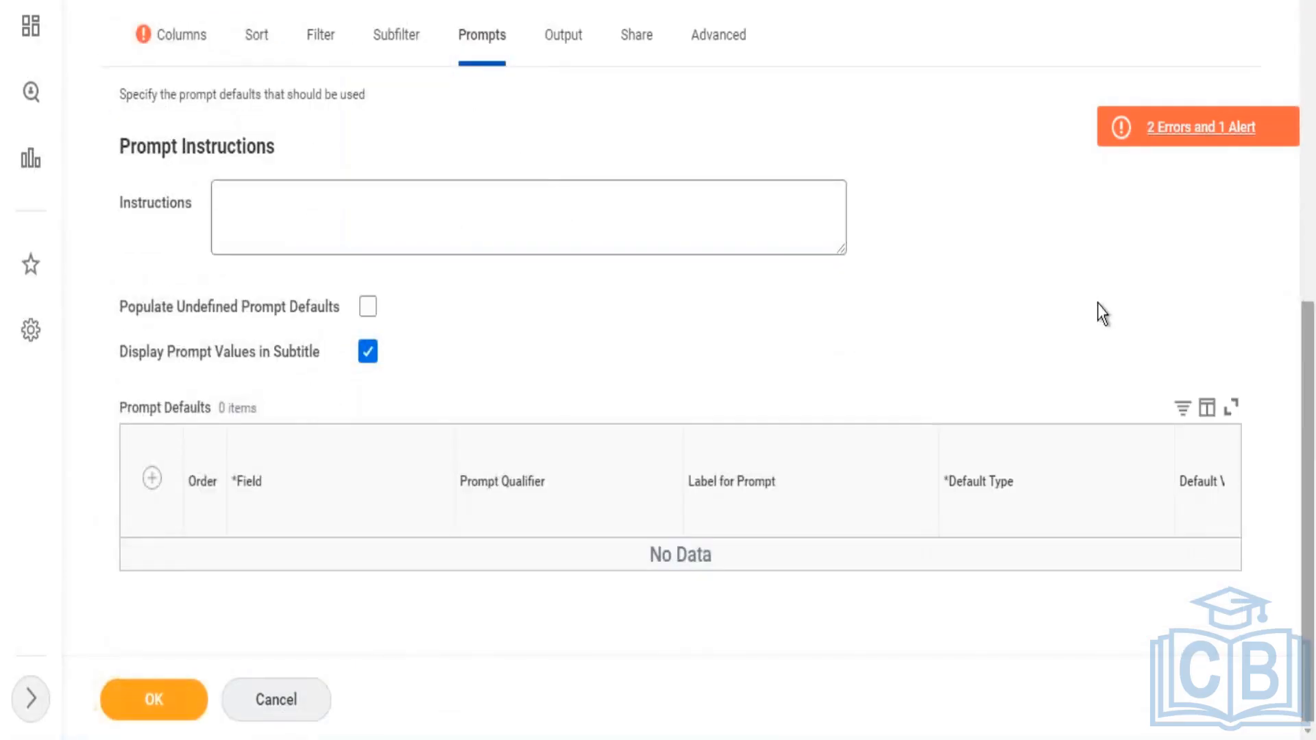
{"action": "left_click", "coordinate": [152, 478]}
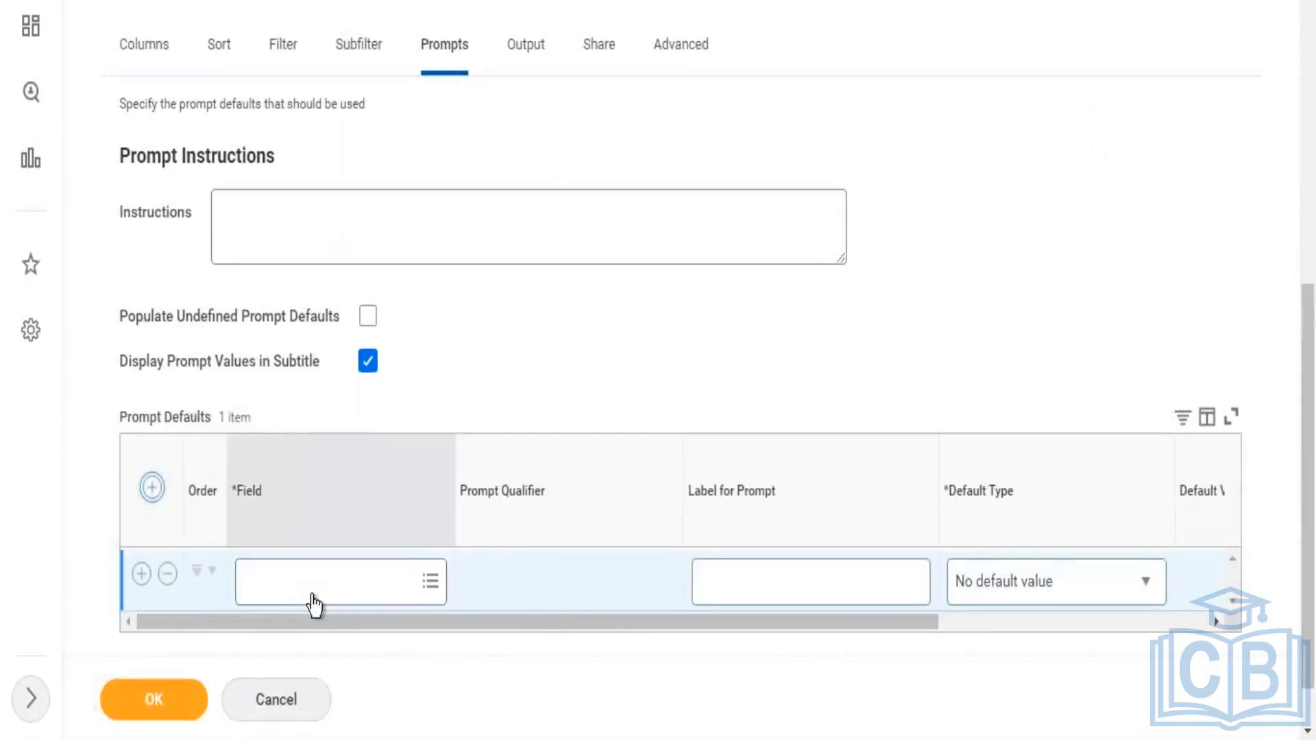
{"action": "left_click", "coordinate": [319, 595]}
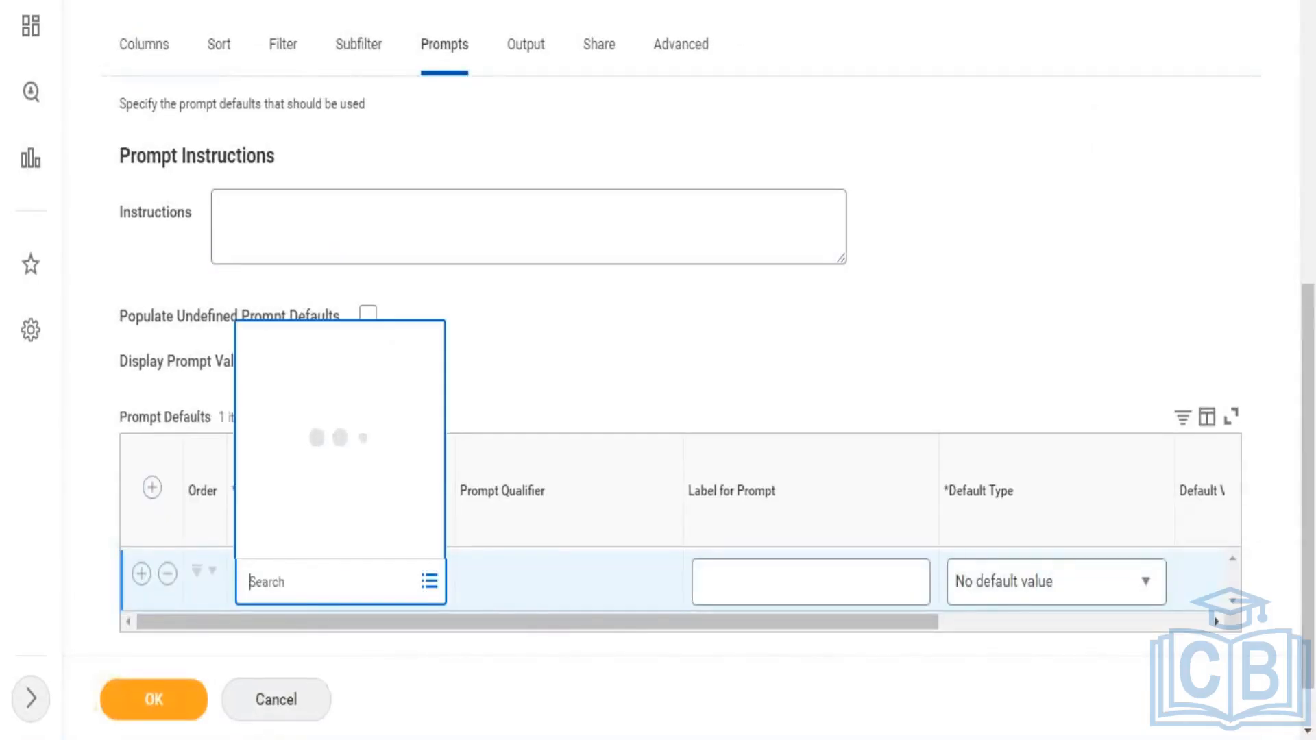
{"action": "left_click", "coordinate": [326, 510]}
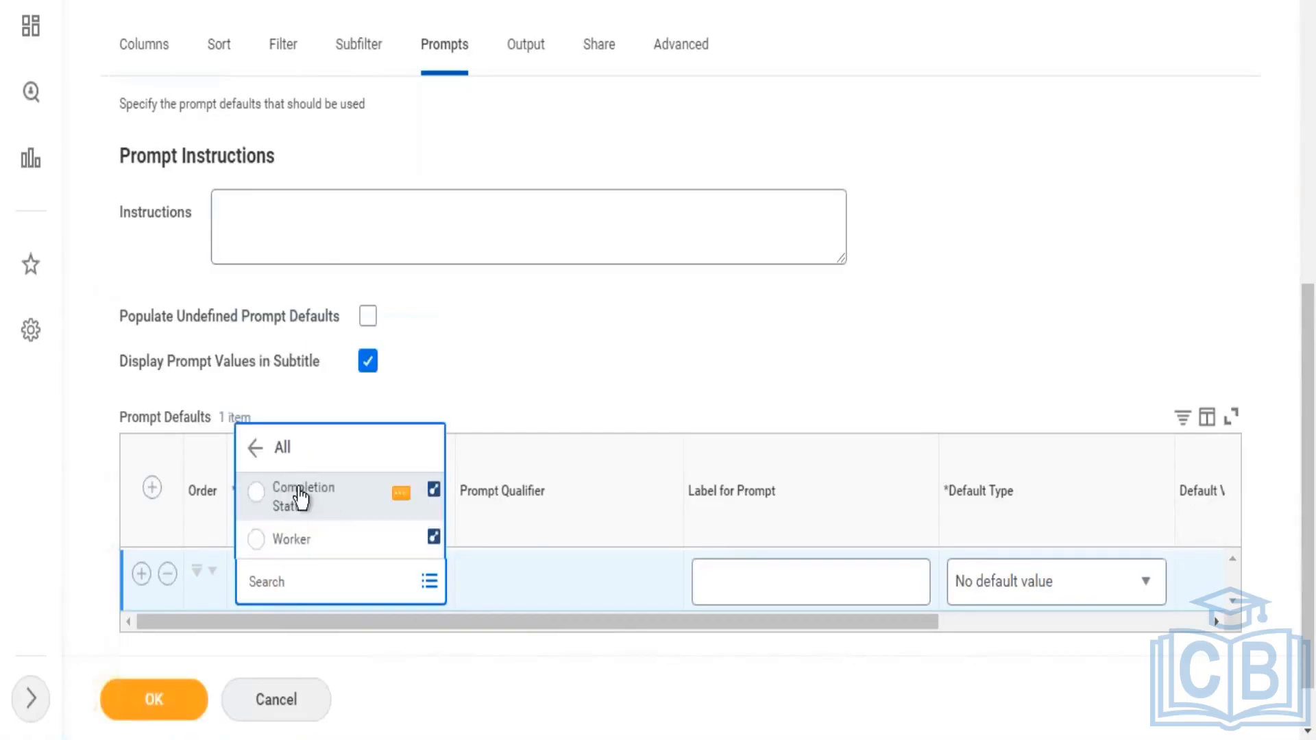
{"action": "left_click", "coordinate": [302, 497]}
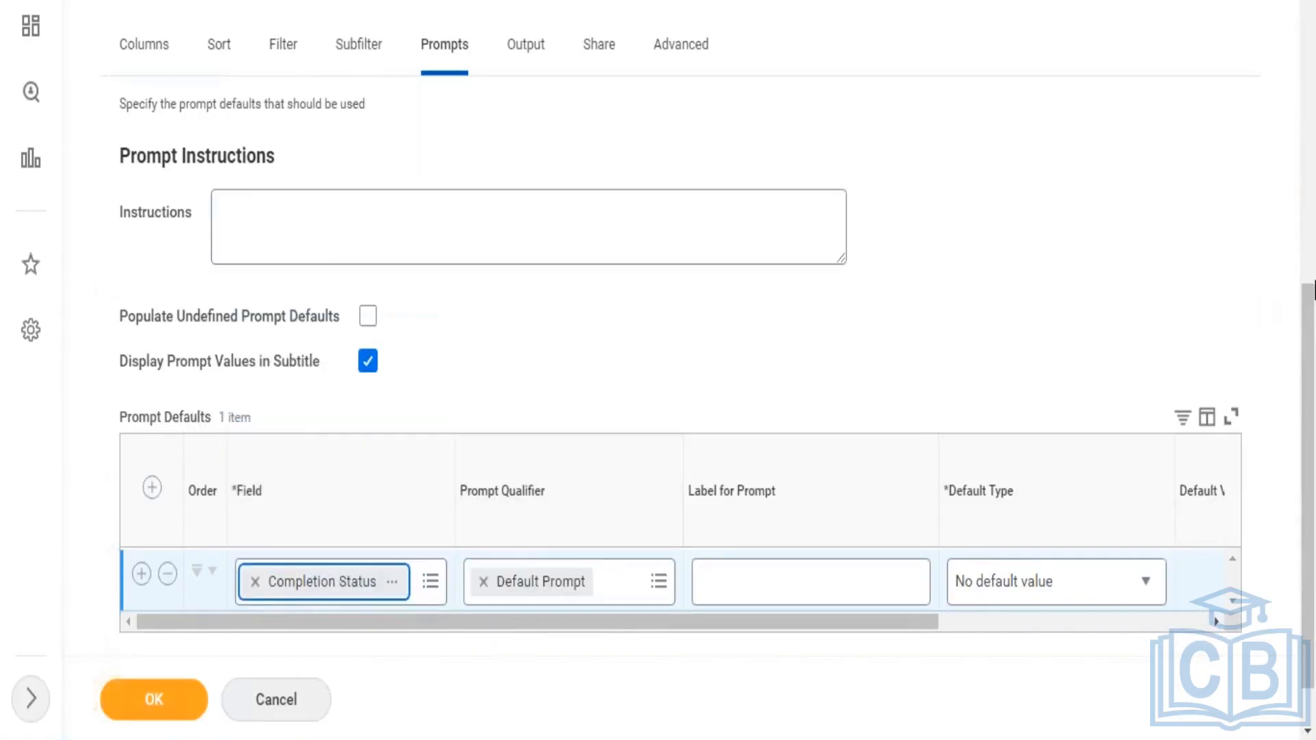
{"action": "scroll", "coordinate": [1314, 404], "scroll_direction": "down", "scroll_amount": 2}
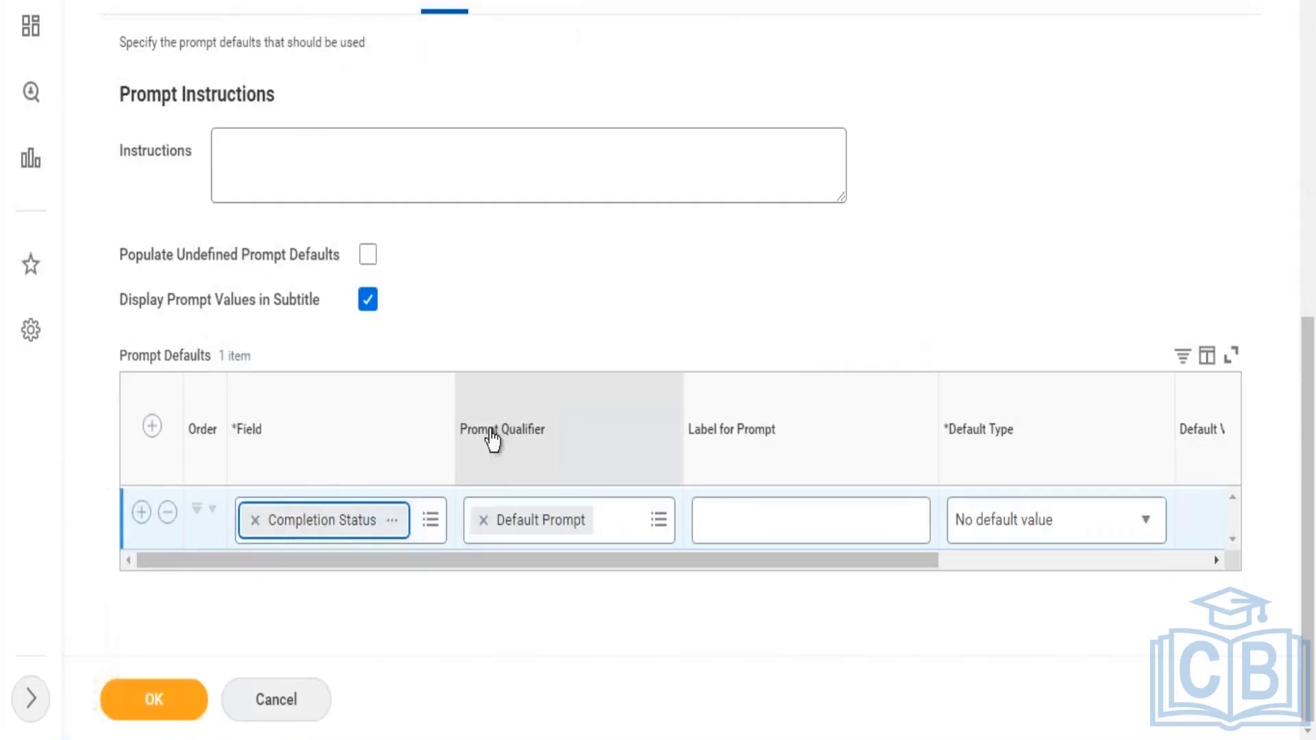
- Add a second row to the Prompt Defaults grid with Worker as its field
{"action": "left_click", "coordinate": [142, 513]}
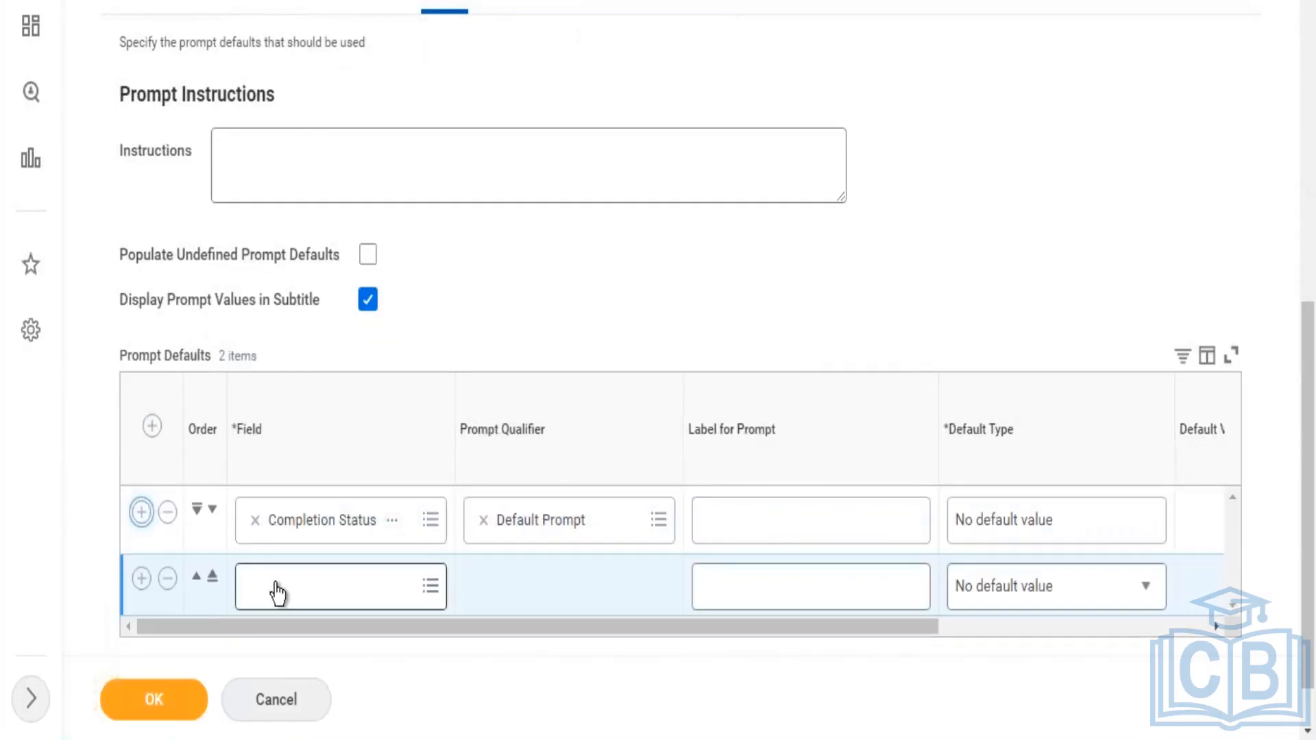
{"action": "left_click", "coordinate": [277, 593]}
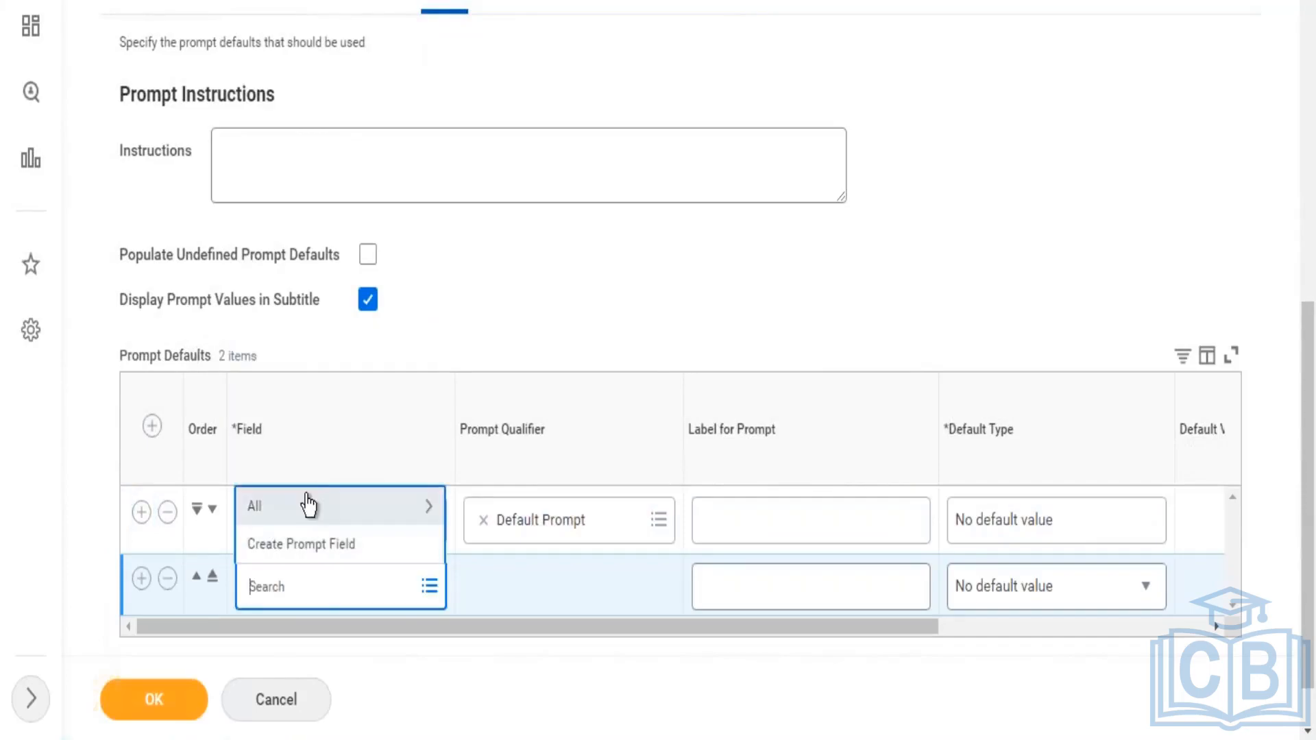
{"action": "left_click", "coordinate": [299, 514]}
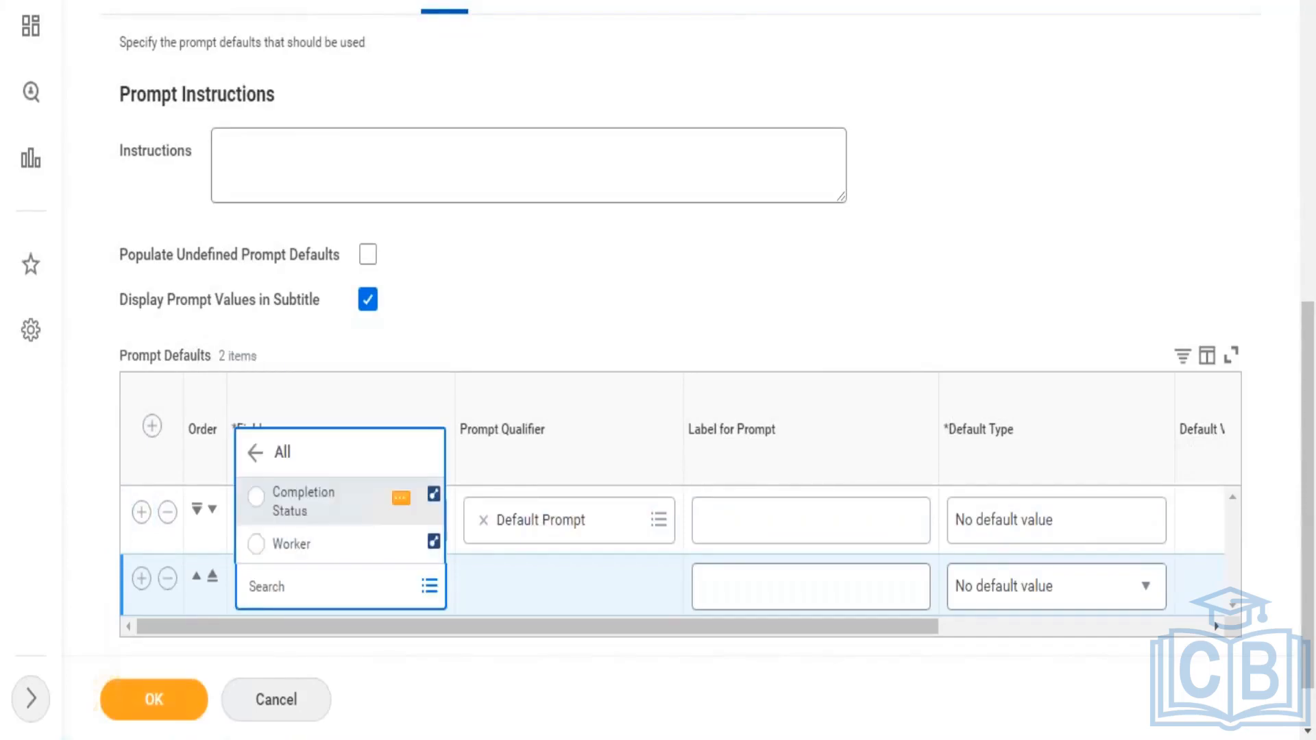
{"action": "left_click", "coordinate": [295, 545]}
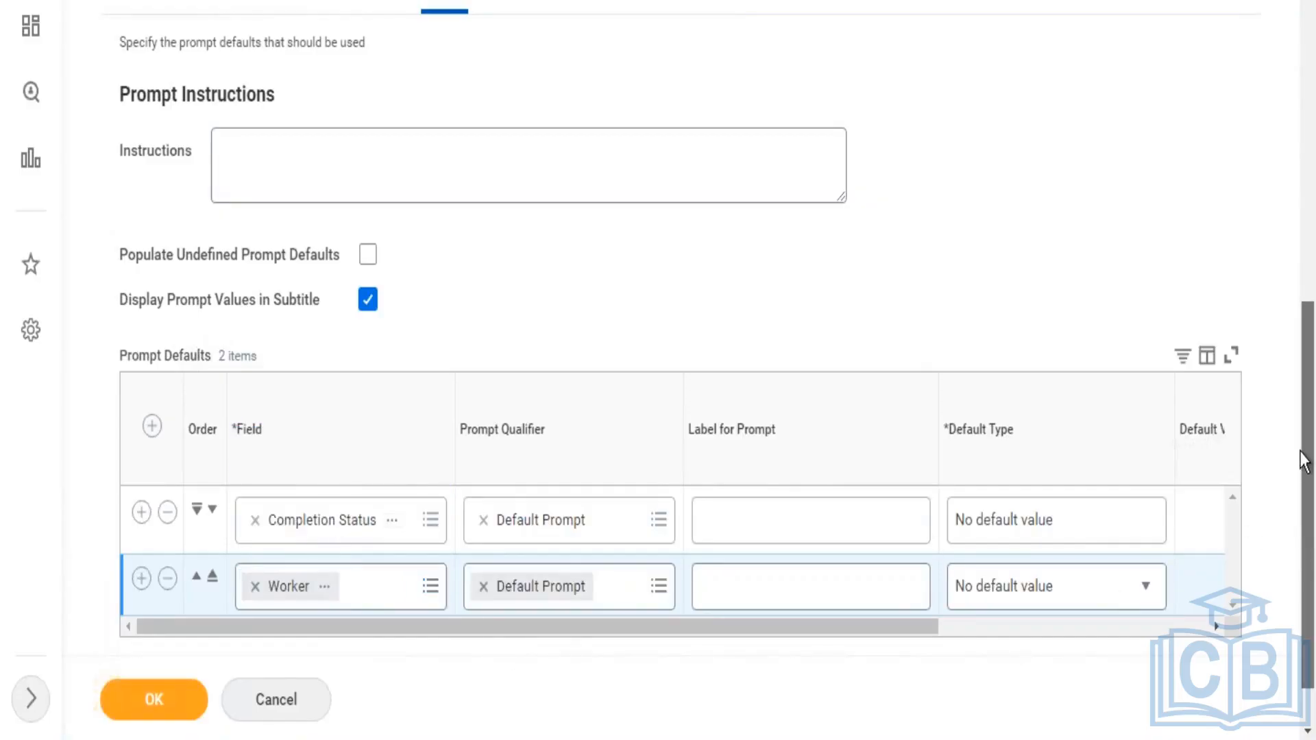
- Add a group column heading for the Worker business object in the report's column settings and save the report
{"action": "scroll", "coordinate": [1303, 459], "scroll_direction": "up", "scroll_amount": 2}
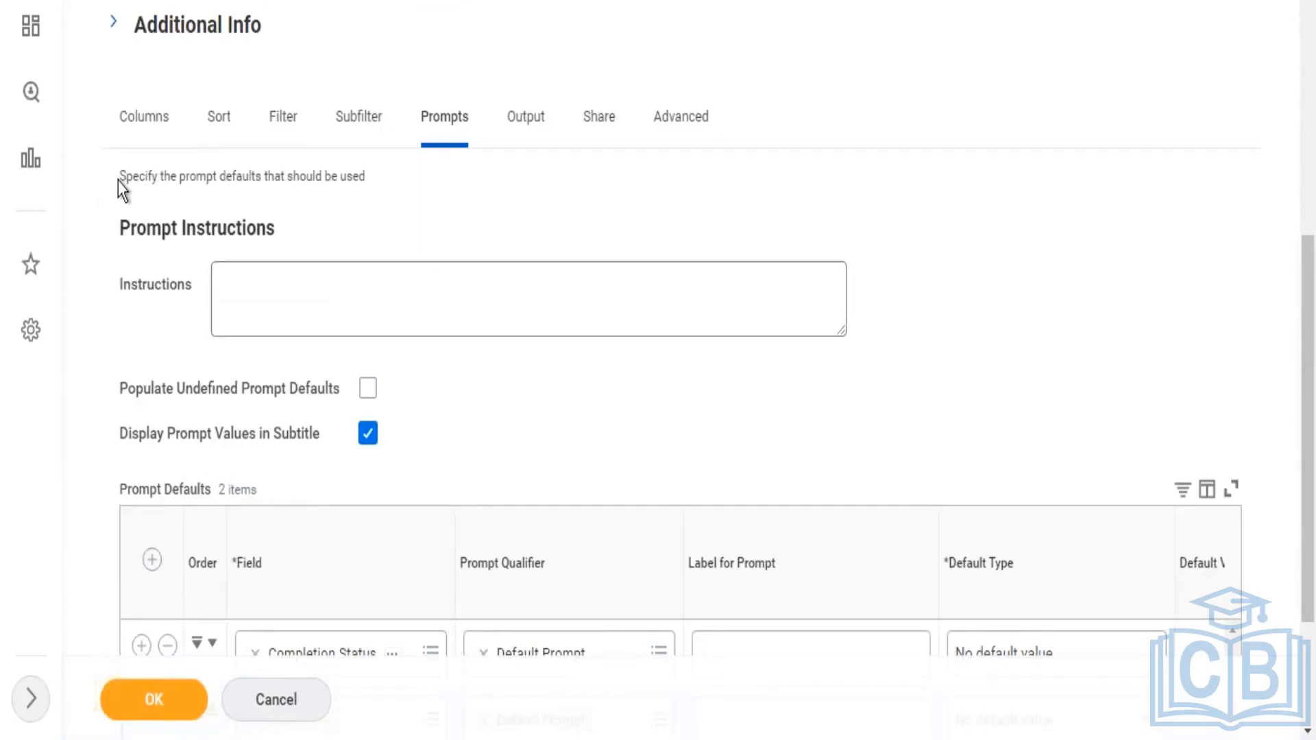
{"action": "left_click", "coordinate": [145, 118]}
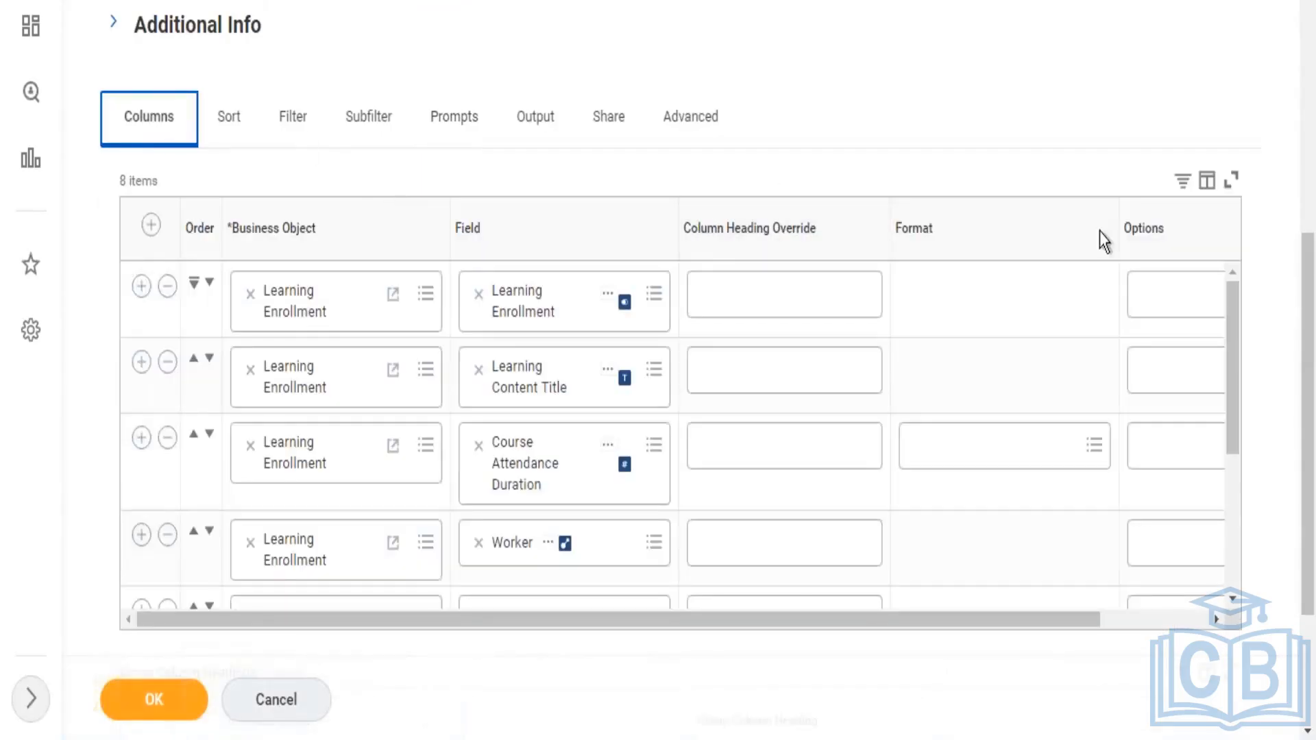
{"action": "scroll", "coordinate": [1293, 403], "scroll_direction": "down", "scroll_amount": 3}
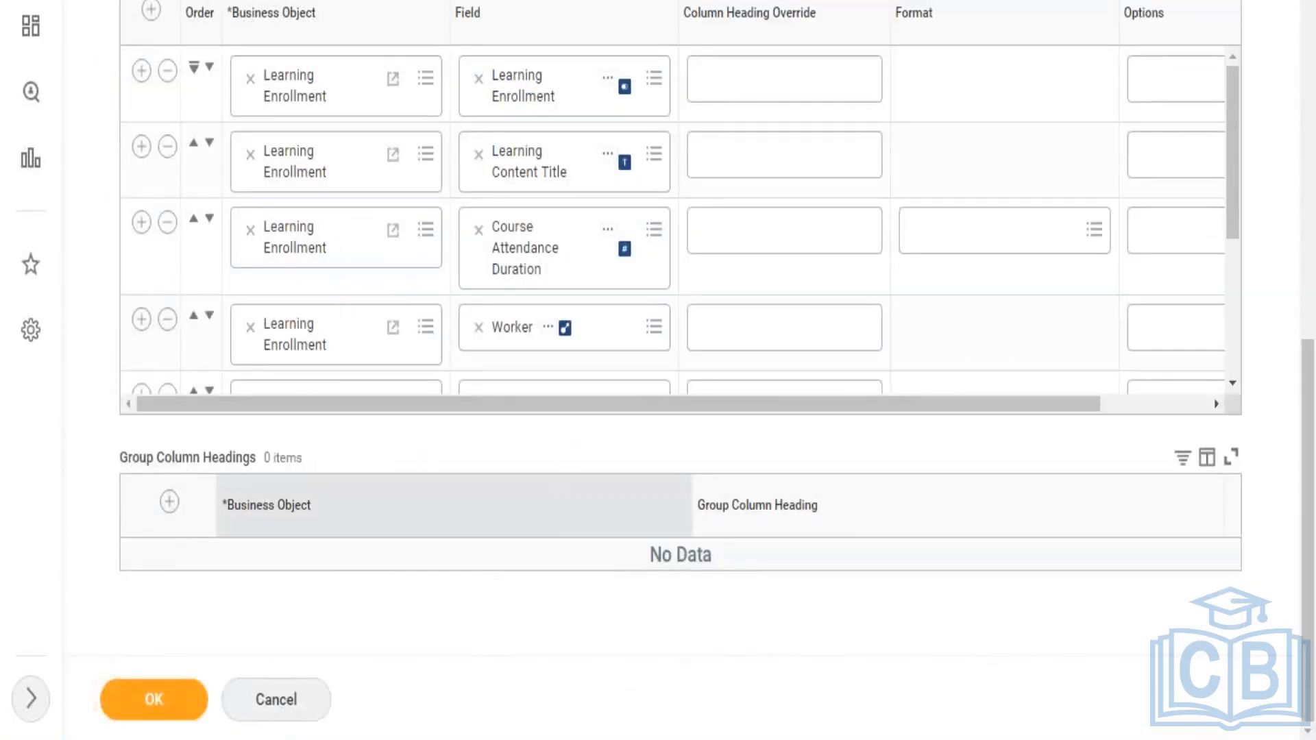
{"action": "left_click", "coordinate": [170, 503]}
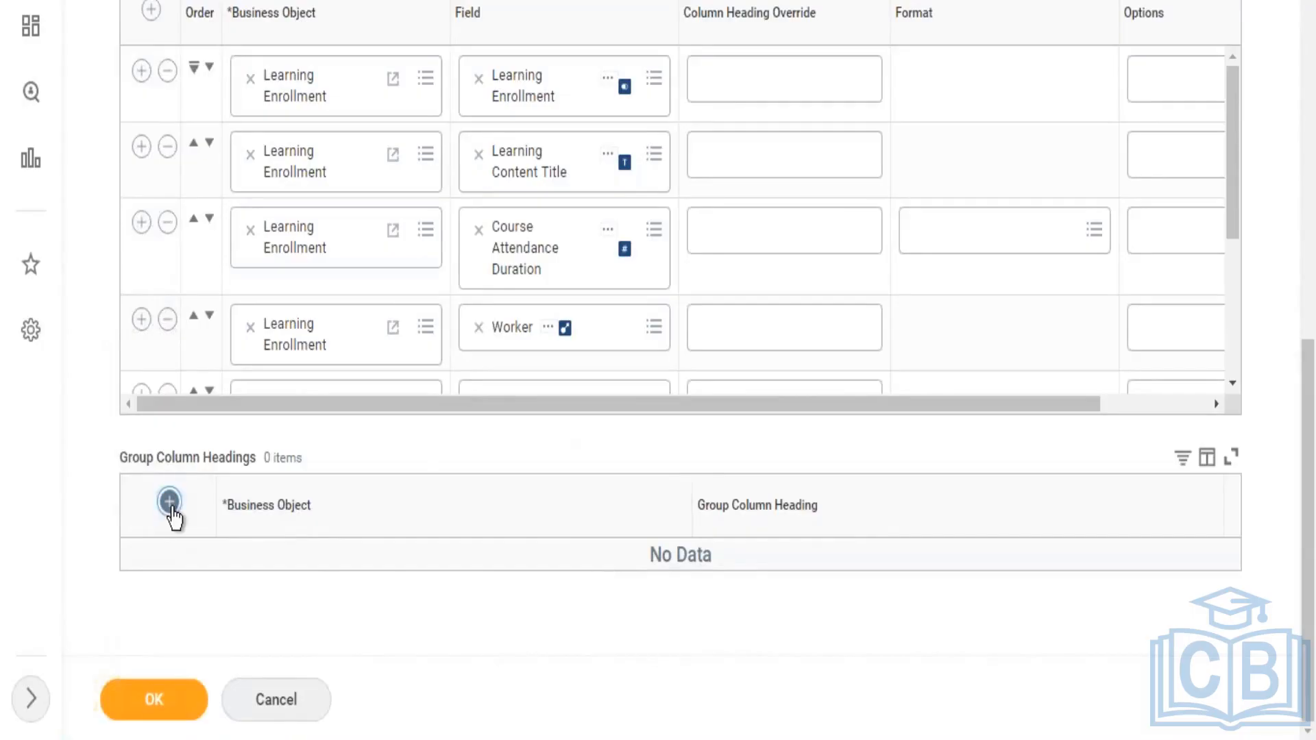
{"action": "left_click", "coordinate": [352, 579]}
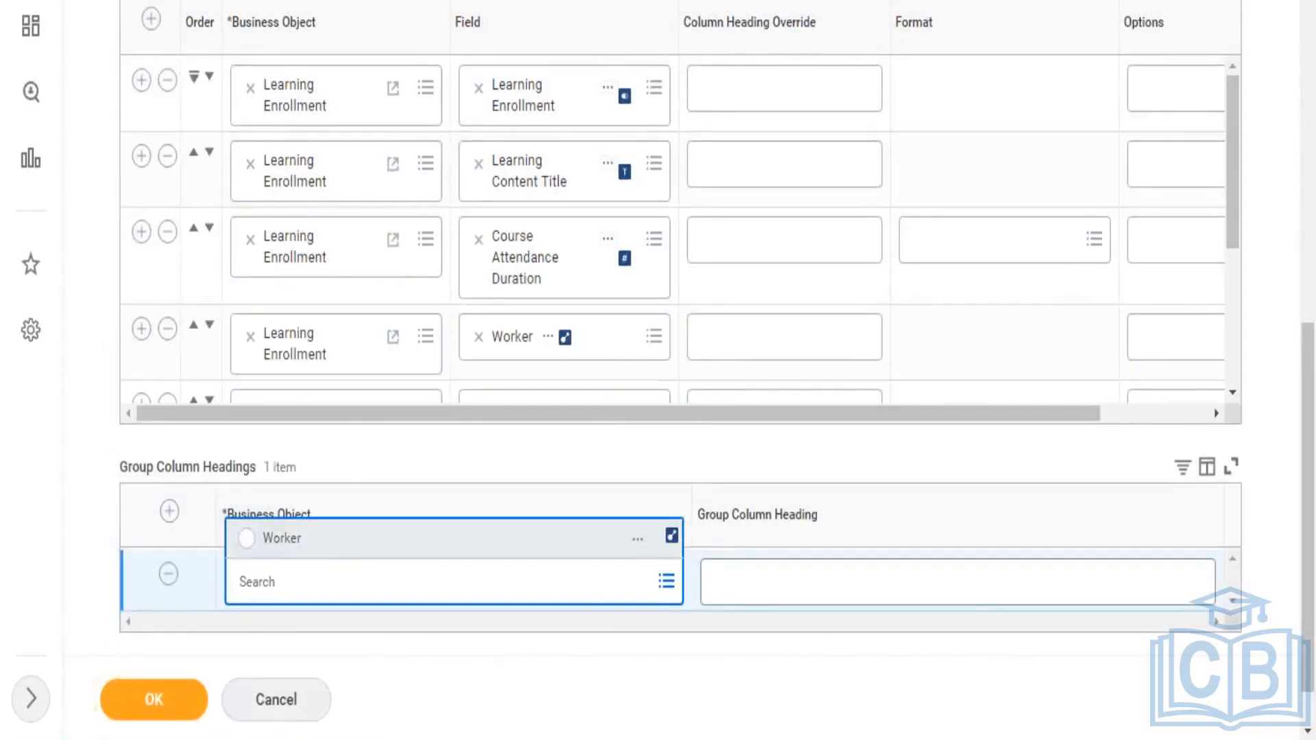
{"action": "left_click", "coordinate": [332, 538]}
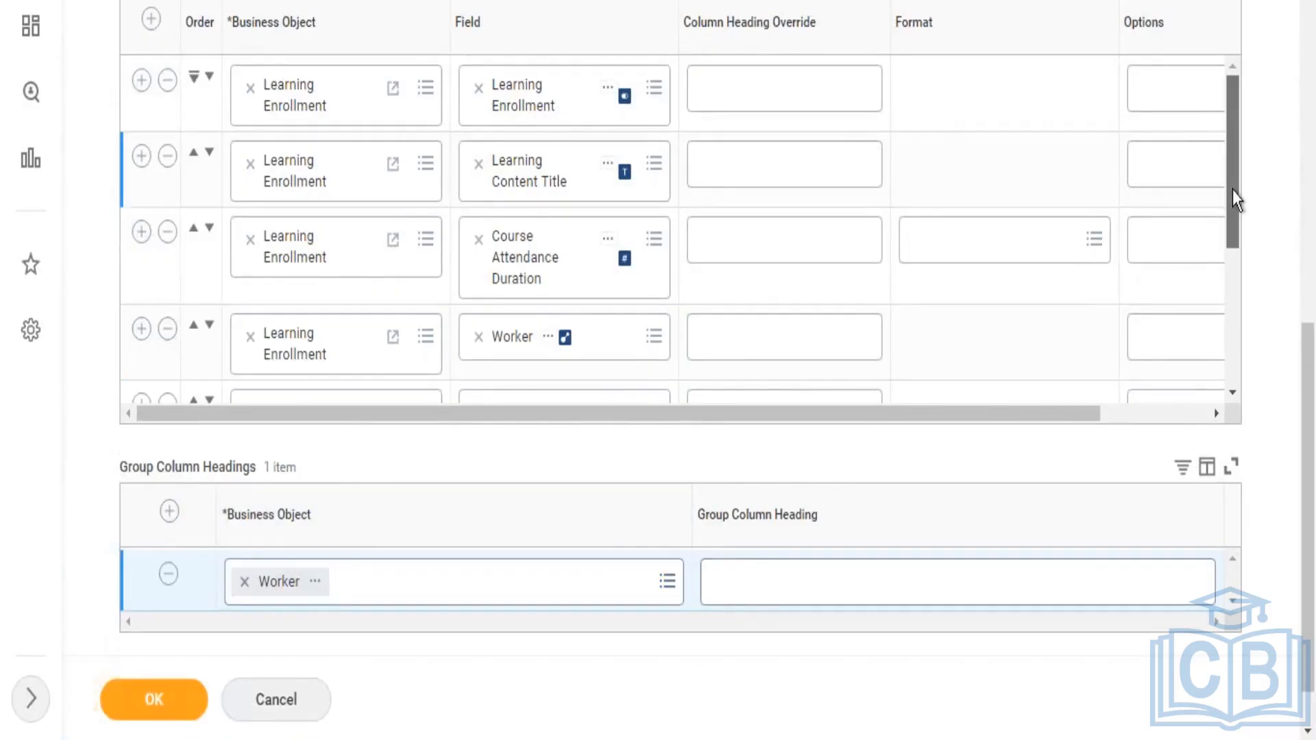
{"action": "left_click_drag", "start_coordinate": [1233, 191], "coordinate": [1194, 442]}
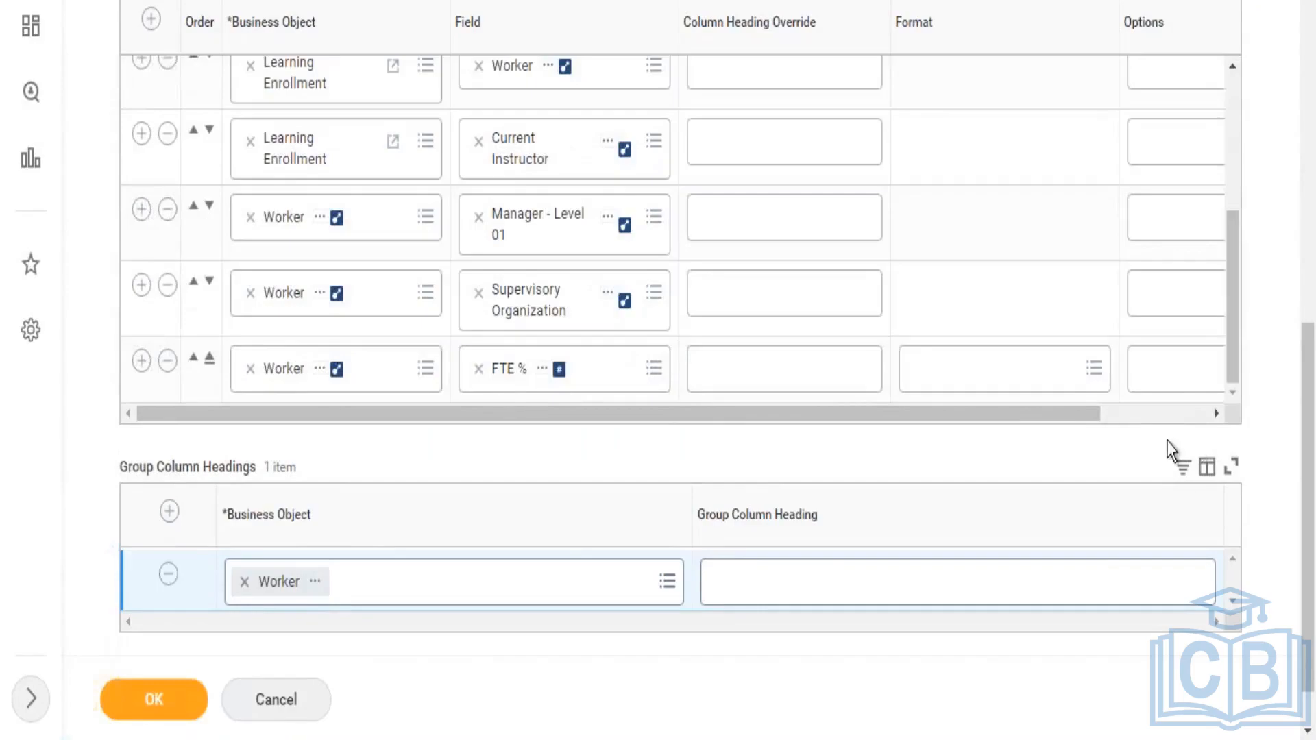
{"action": "left_click", "coordinate": [140, 701]}
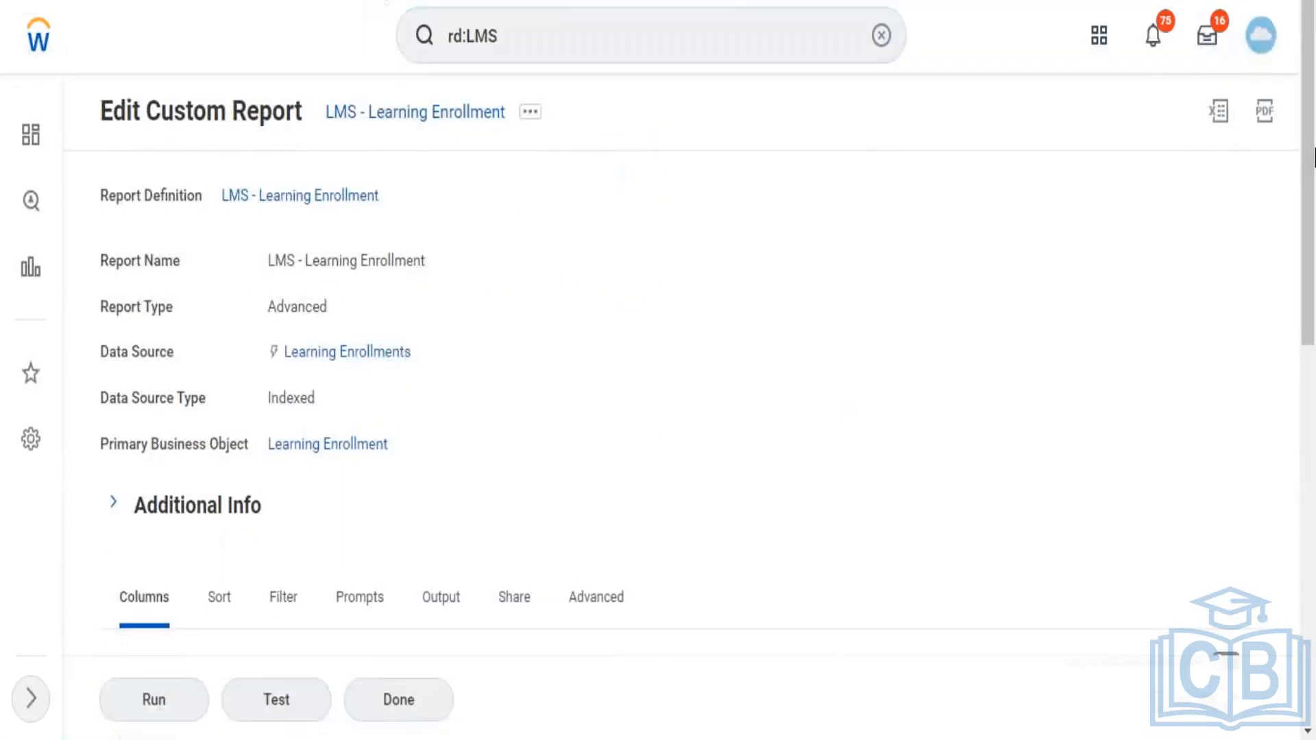
- Examine the XML aliases of the saved report's columns and of the Worker group column heading
{"action": "scroll", "coordinate": [1301, 291], "scroll_direction": "down", "scroll_amount": 5}
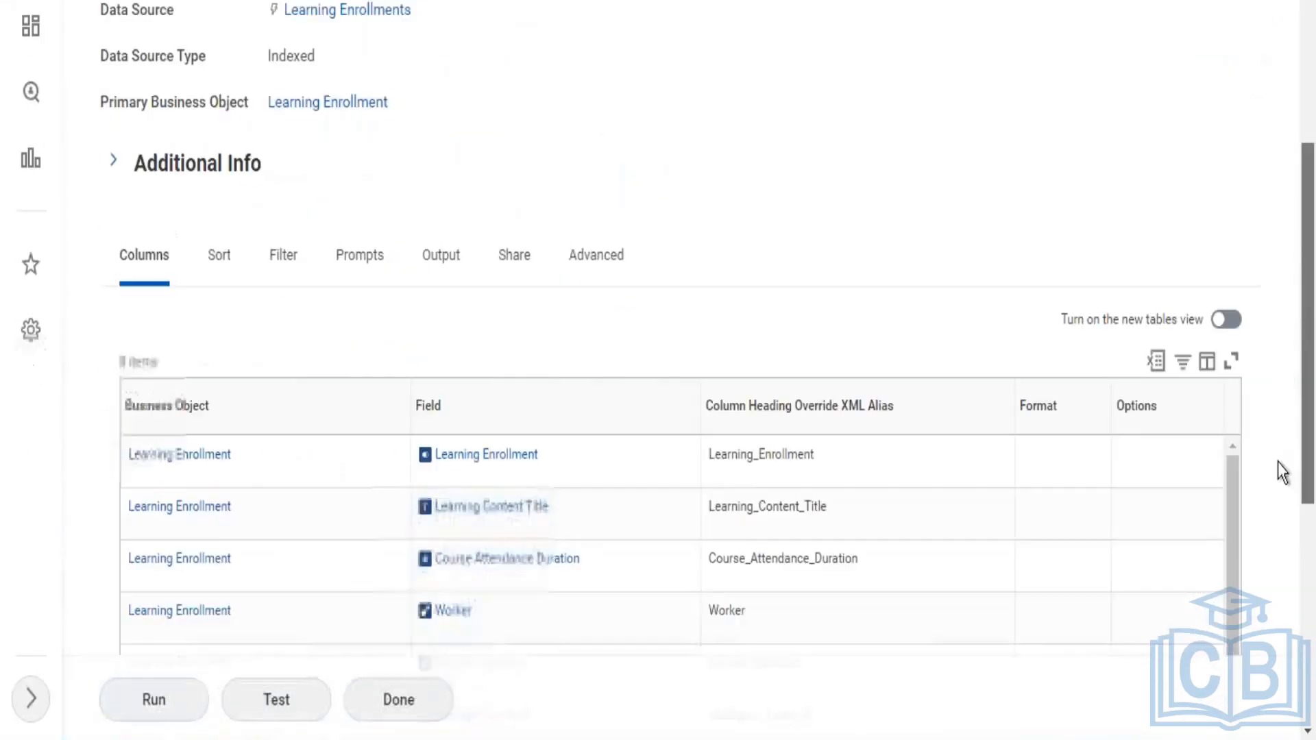
{"action": "scroll", "coordinate": [1278, 462], "scroll_direction": "down", "scroll_amount": 7}
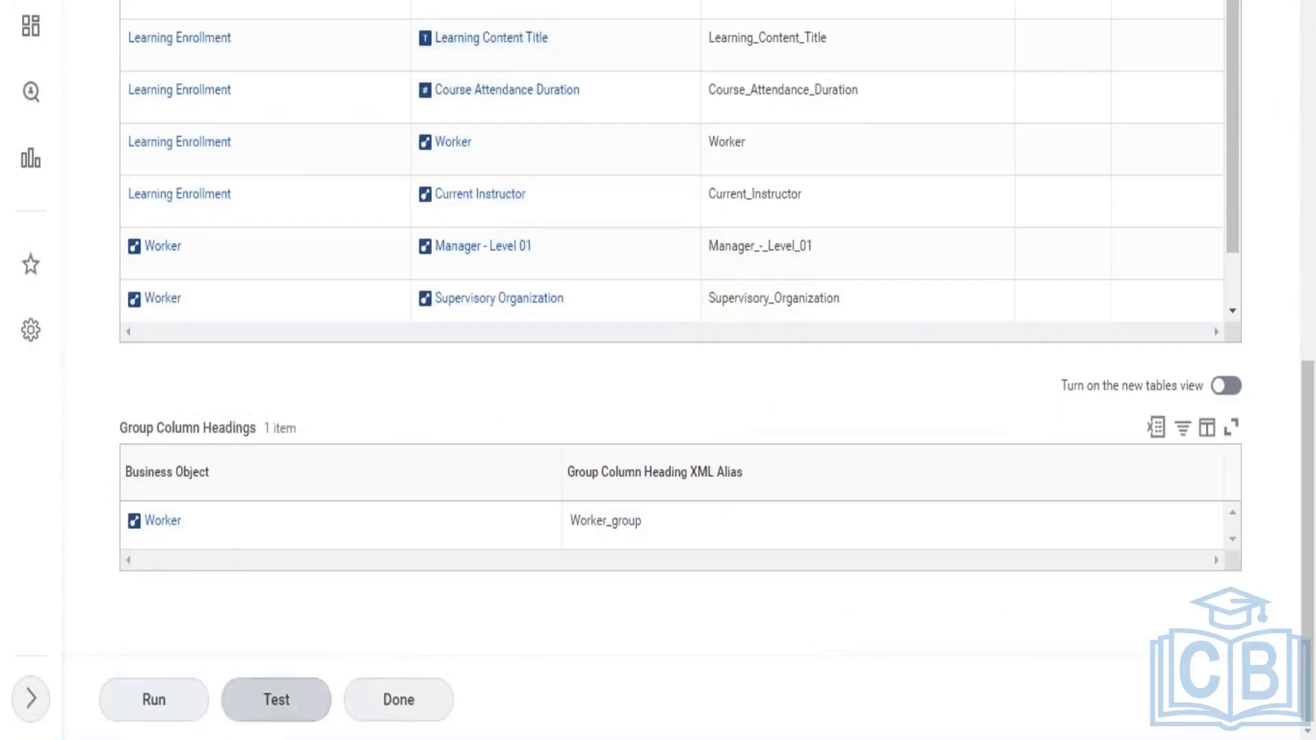
{"action": "mouse_move", "coordinate": [195, 530]}
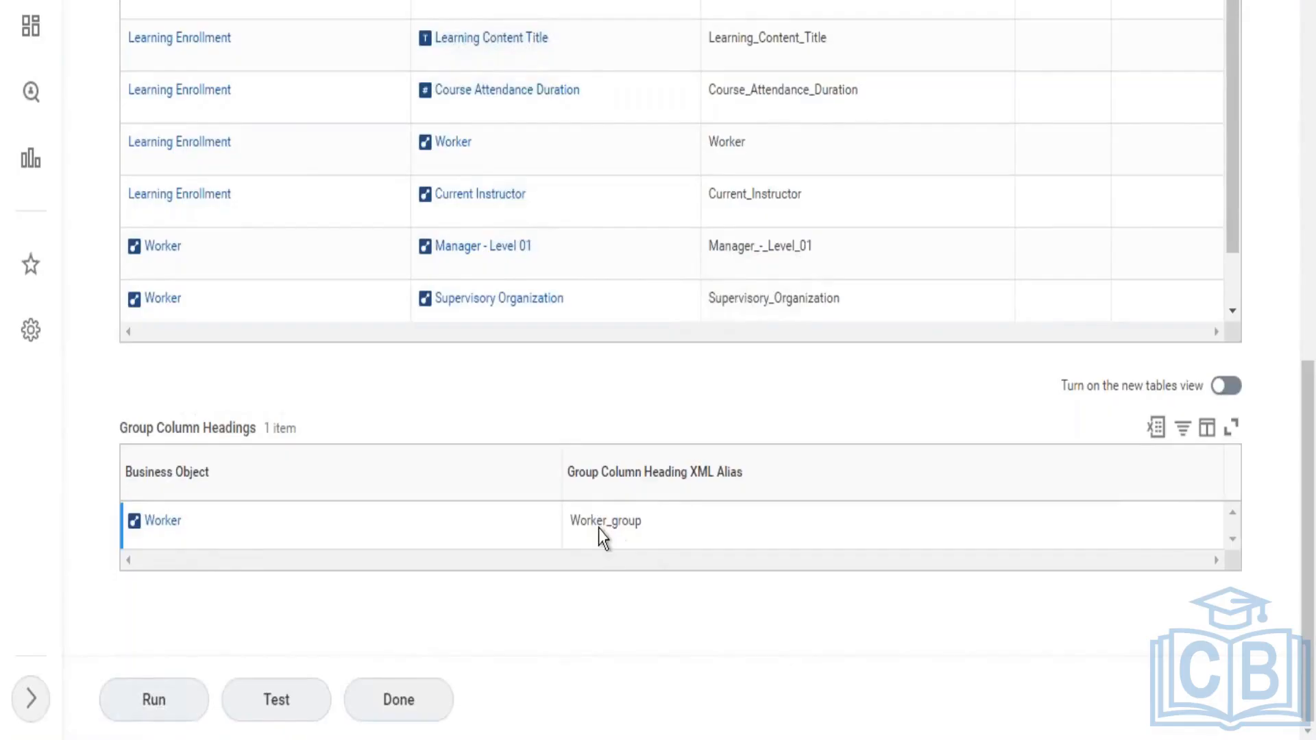
{"action": "double_click", "coordinate": [573, 524]}
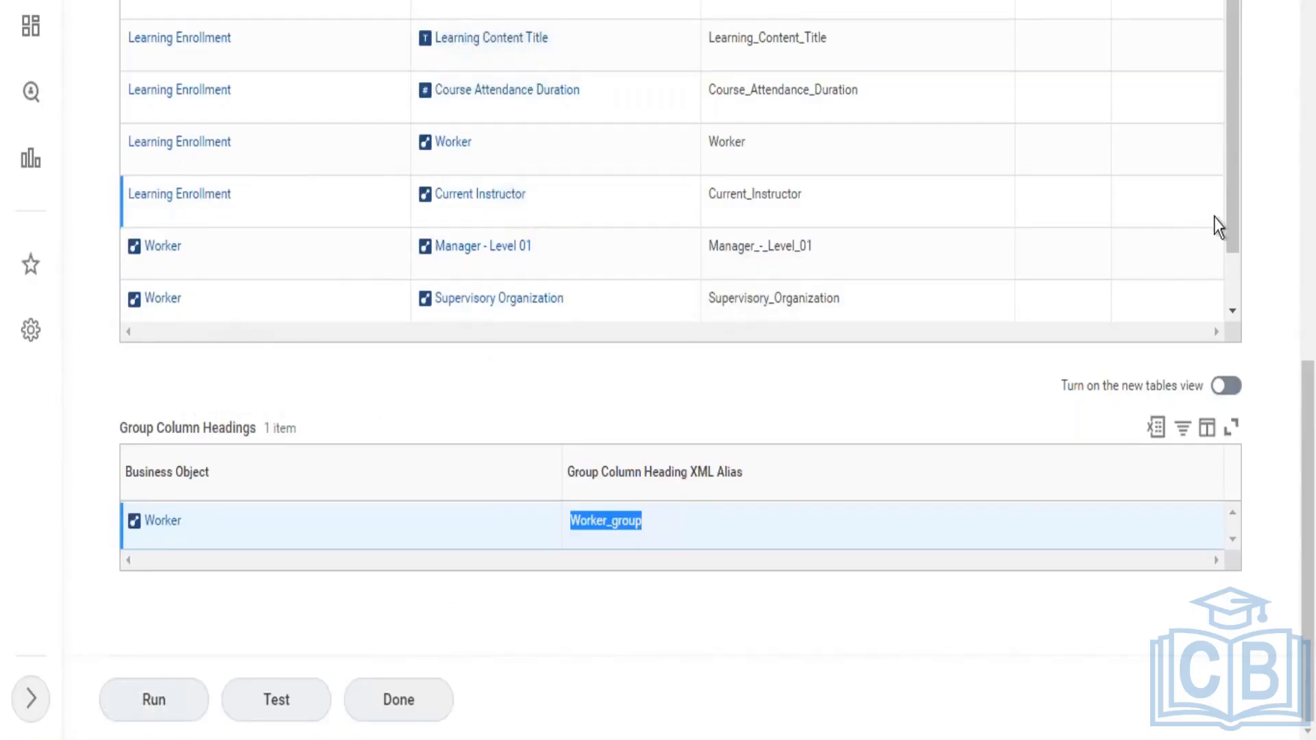
{"action": "scroll", "coordinate": [1232, 293], "scroll_direction": "down", "scroll_amount": 1}
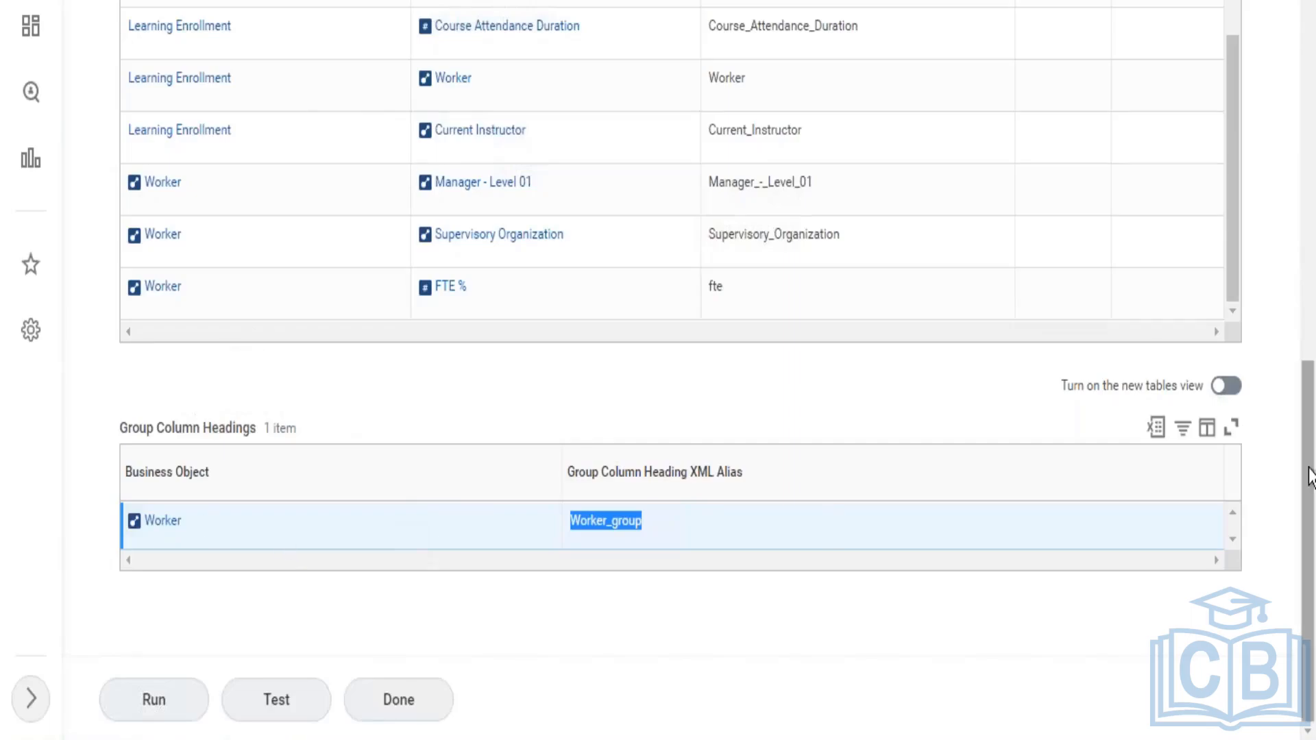
- Reopen the LMS - Learning Enrollment report for editing and inspect the editable XML alias of the Worker group column heading
{"action": "left_click_drag", "start_coordinate": [1309, 476], "coordinate": [1314, 288]}
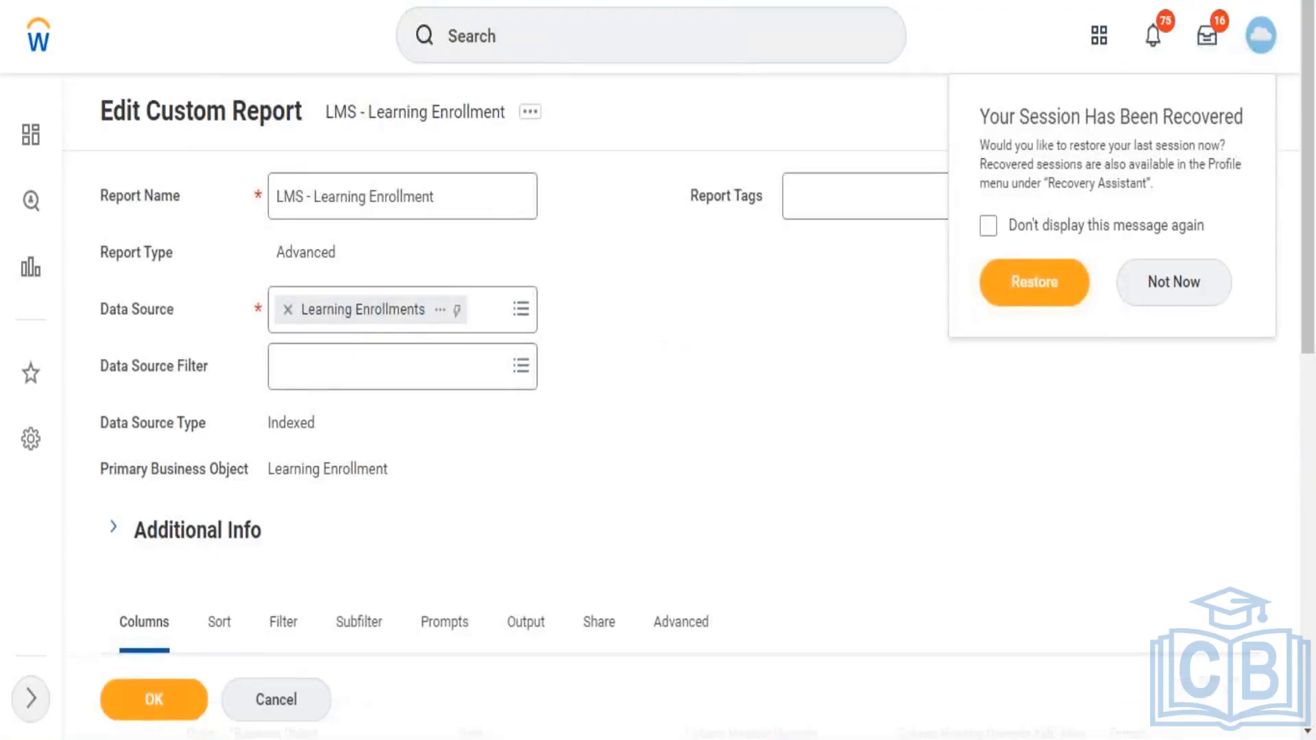
{"action": "left_click", "coordinate": [793, 42]}
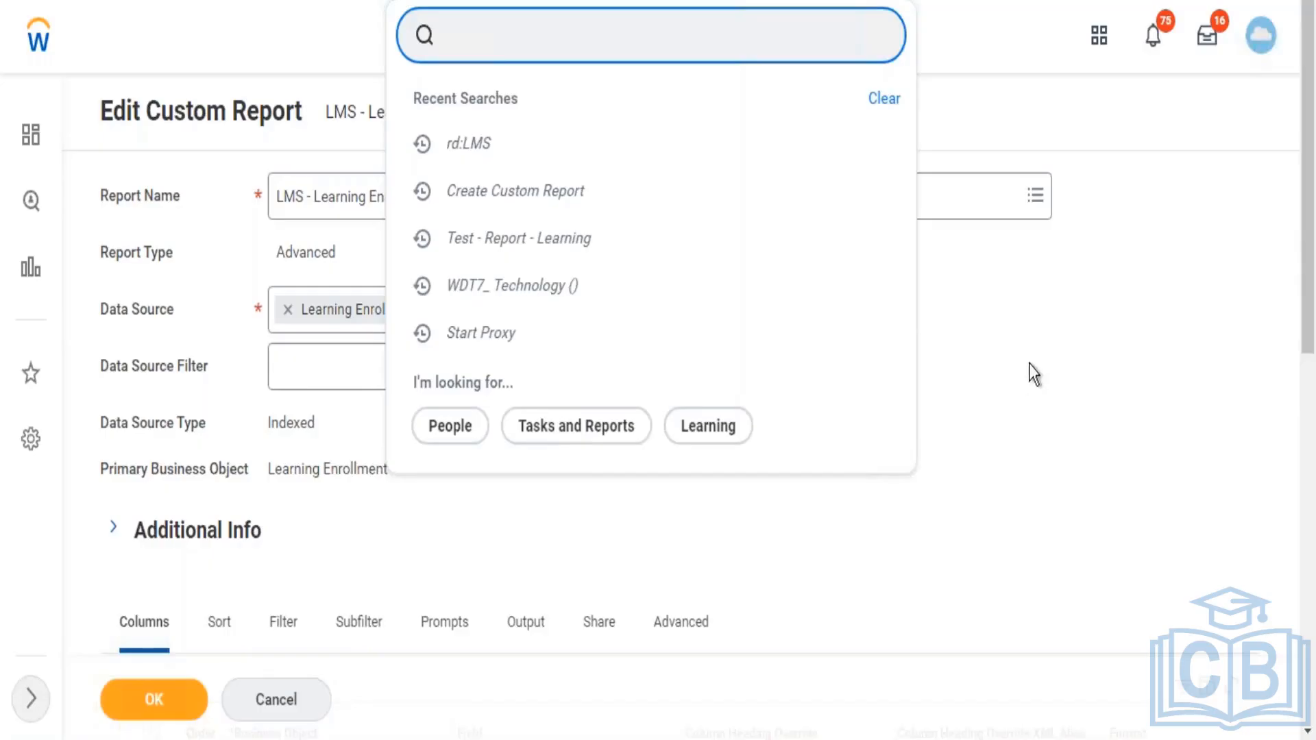
{"action": "left_click_drag", "start_coordinate": [1314, 347], "coordinate": [1314, 620]}
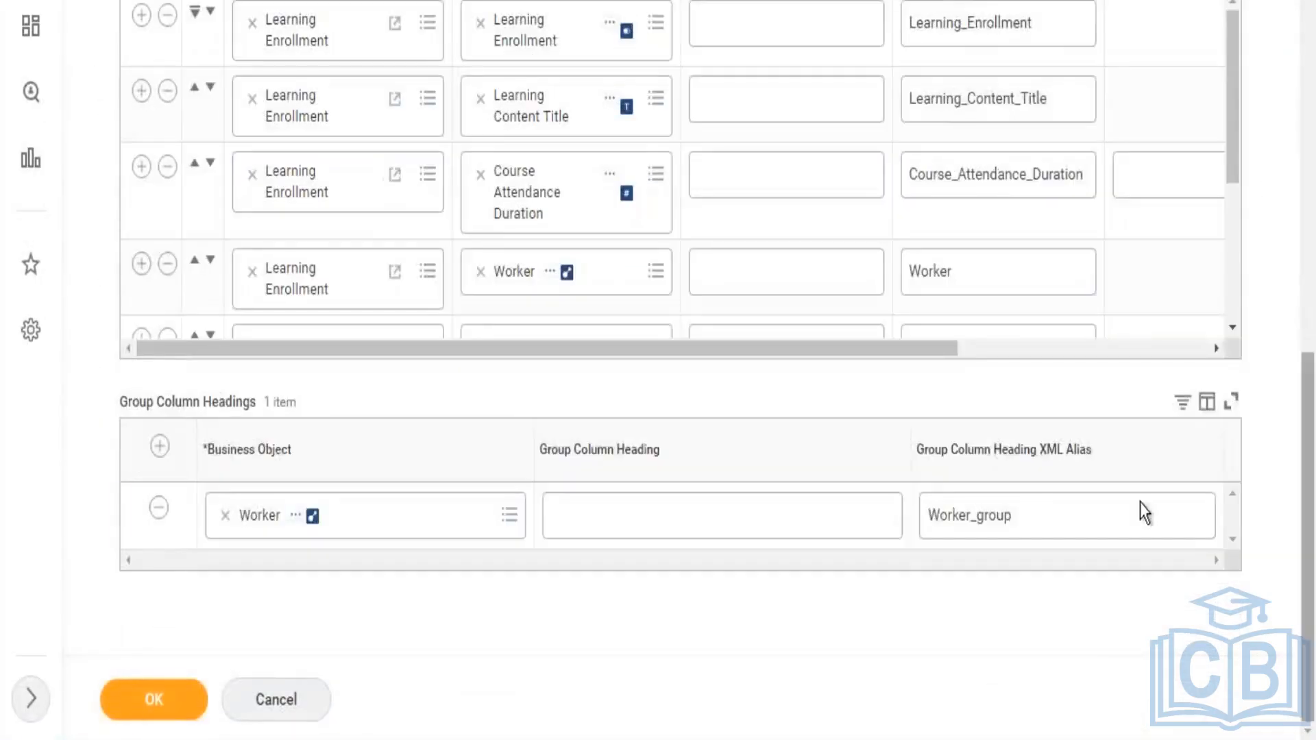
{"action": "double_click", "coordinate": [1057, 522]}
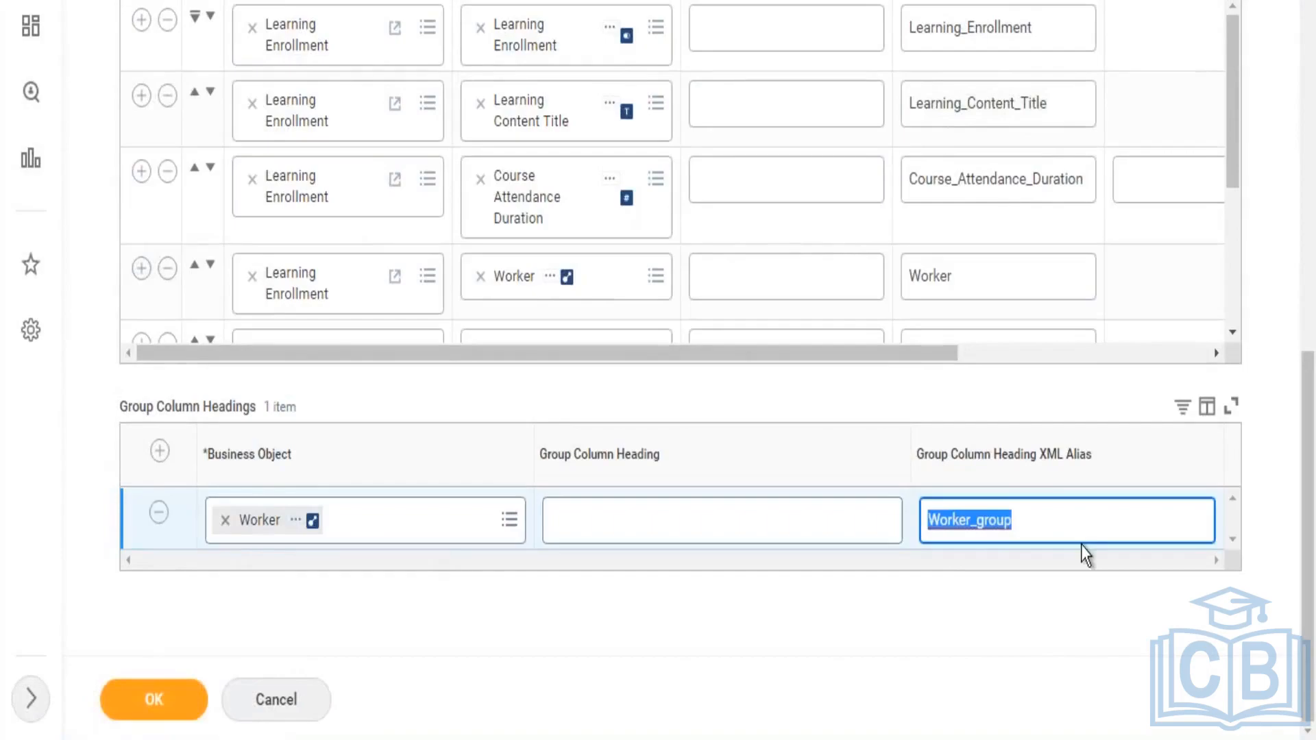
{"action": "left_click", "coordinate": [1047, 510]}
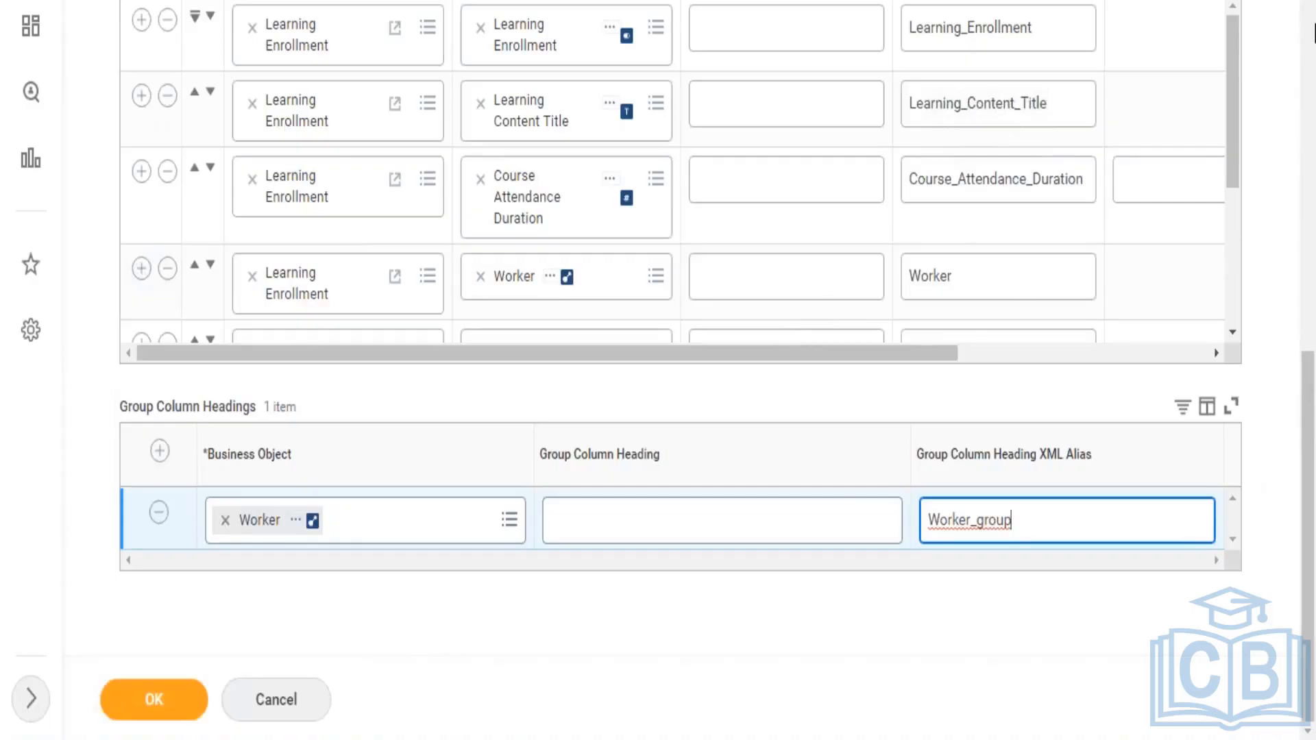
- Search for "create xslt" tasks from the Learning Course business object page, clear the search and return to the report editor
{"action": "left_click", "coordinate": [1308, 13]}
{"action": "left_click", "coordinate": [1308, 12]}
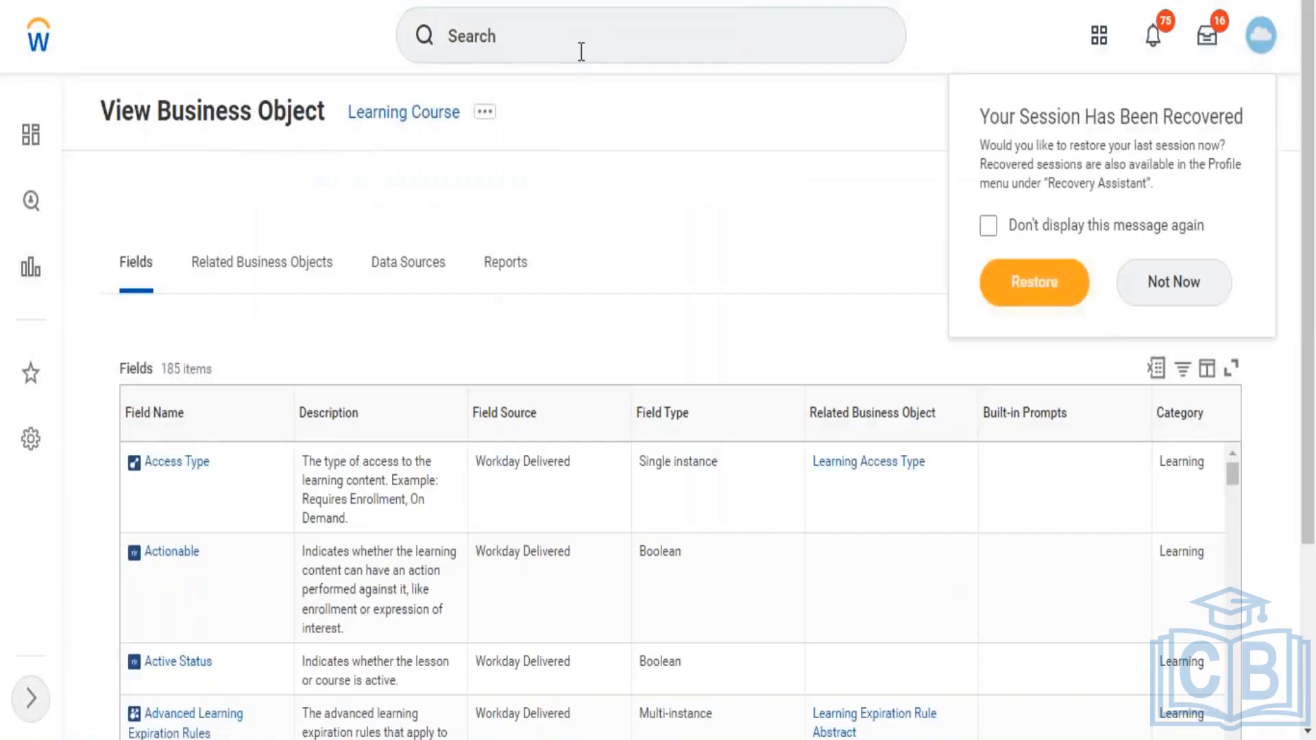
{"action": "left_click", "coordinate": [582, 51]}
{"action": "type", "text": "crea"}
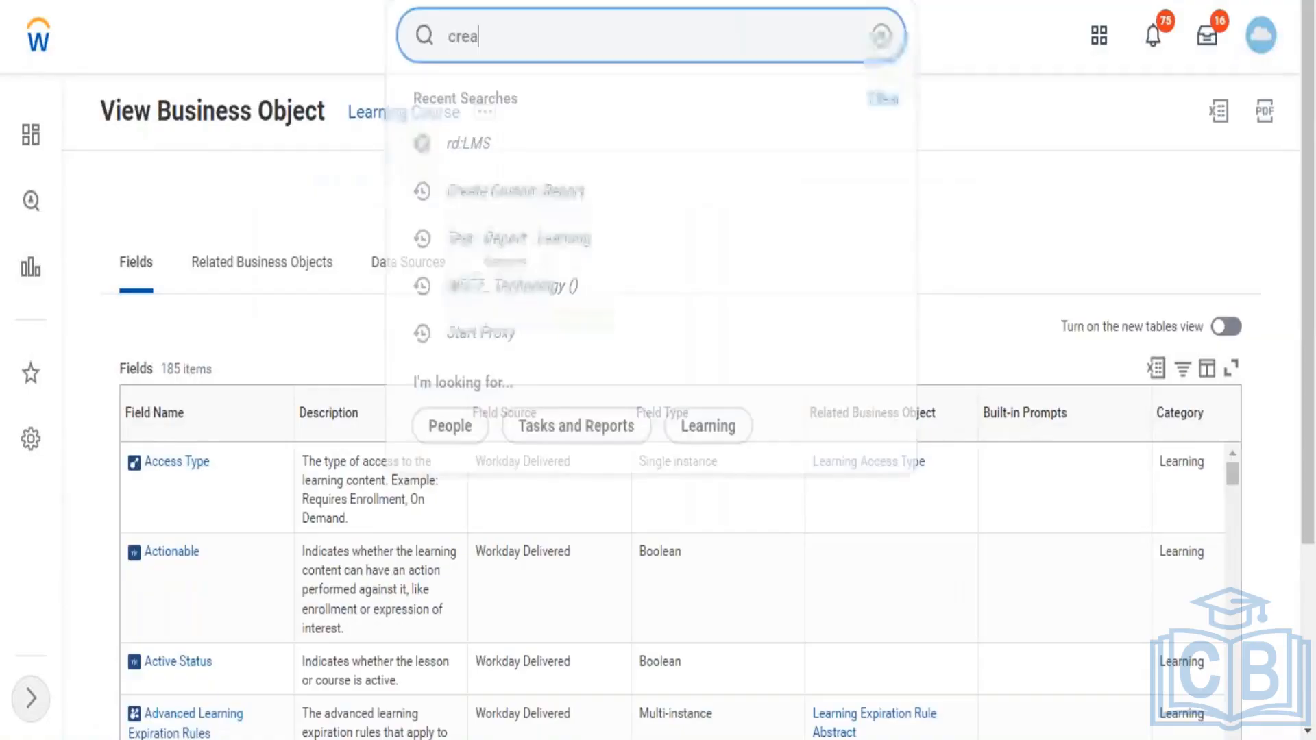
{"action": "type", "text": "te "}
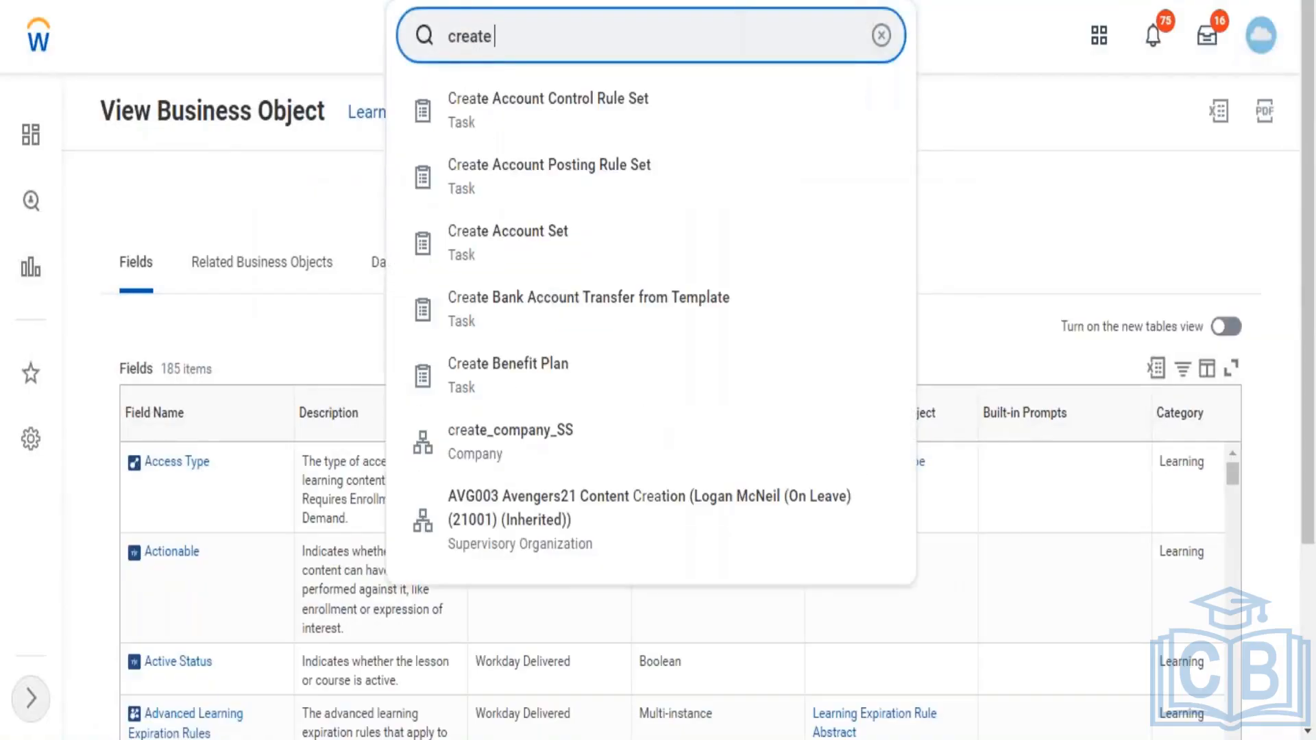
{"action": "type", "text": "xslt"}
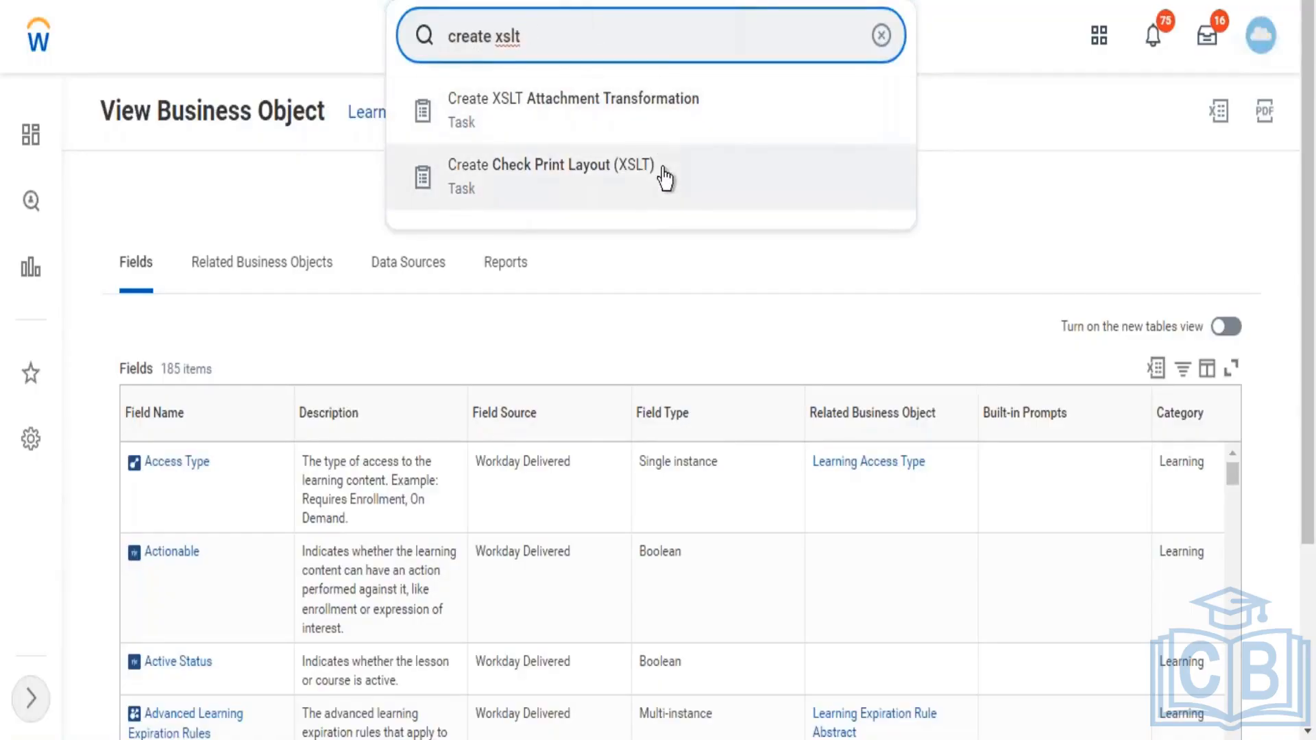
{"action": "left_click", "coordinate": [881, 35]}
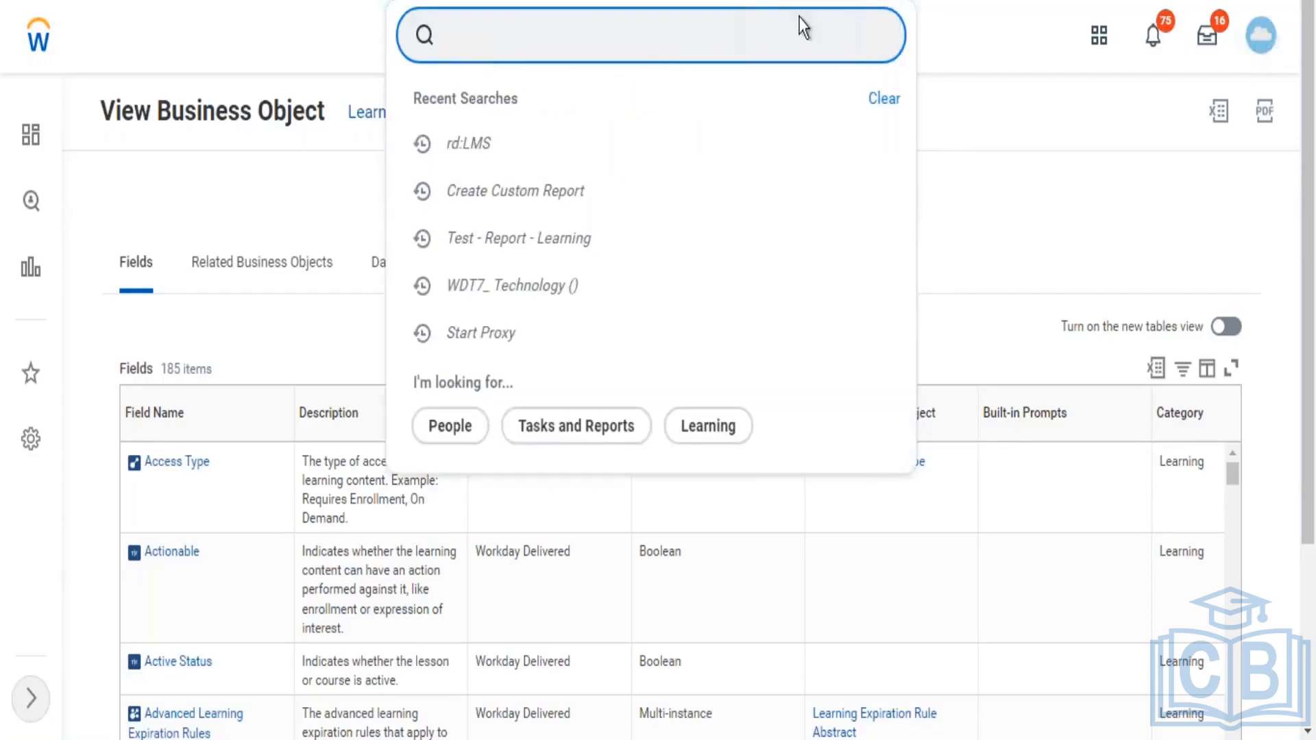
{"action": "left_click", "coordinate": [261, 32]}
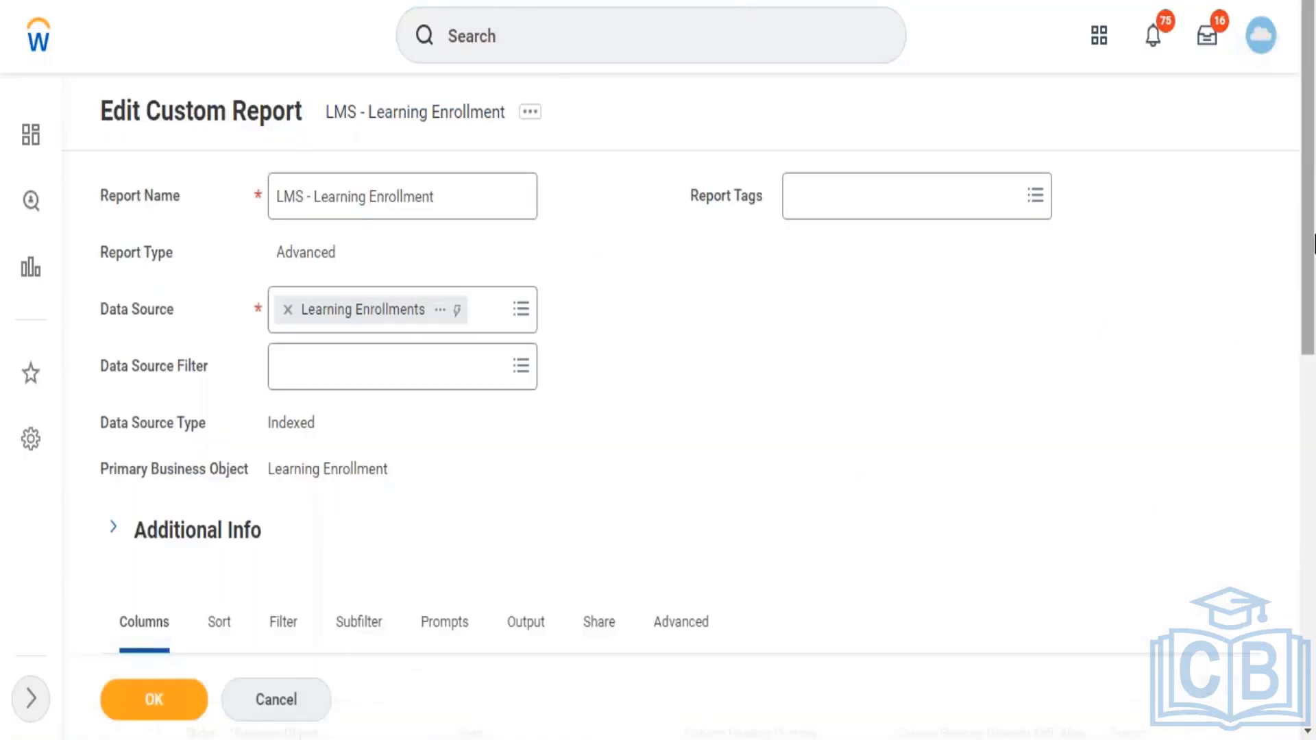
- Review the XML aliases of the report's columns and prompt defaults in the editor, and save the report
{"action": "left_click_drag", "start_coordinate": [1304, 328], "coordinate": [1311, 583]}
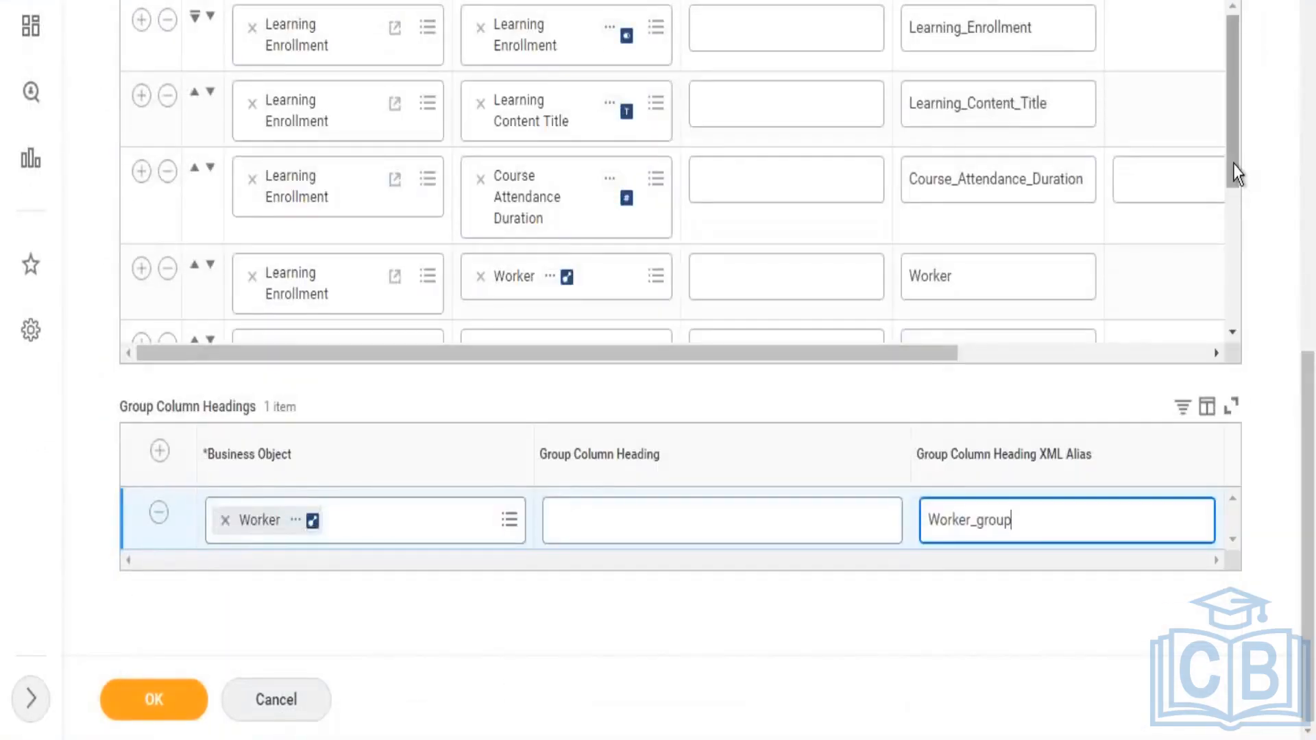
{"action": "left_click_drag", "start_coordinate": [1232, 163], "coordinate": [1223, 318]}
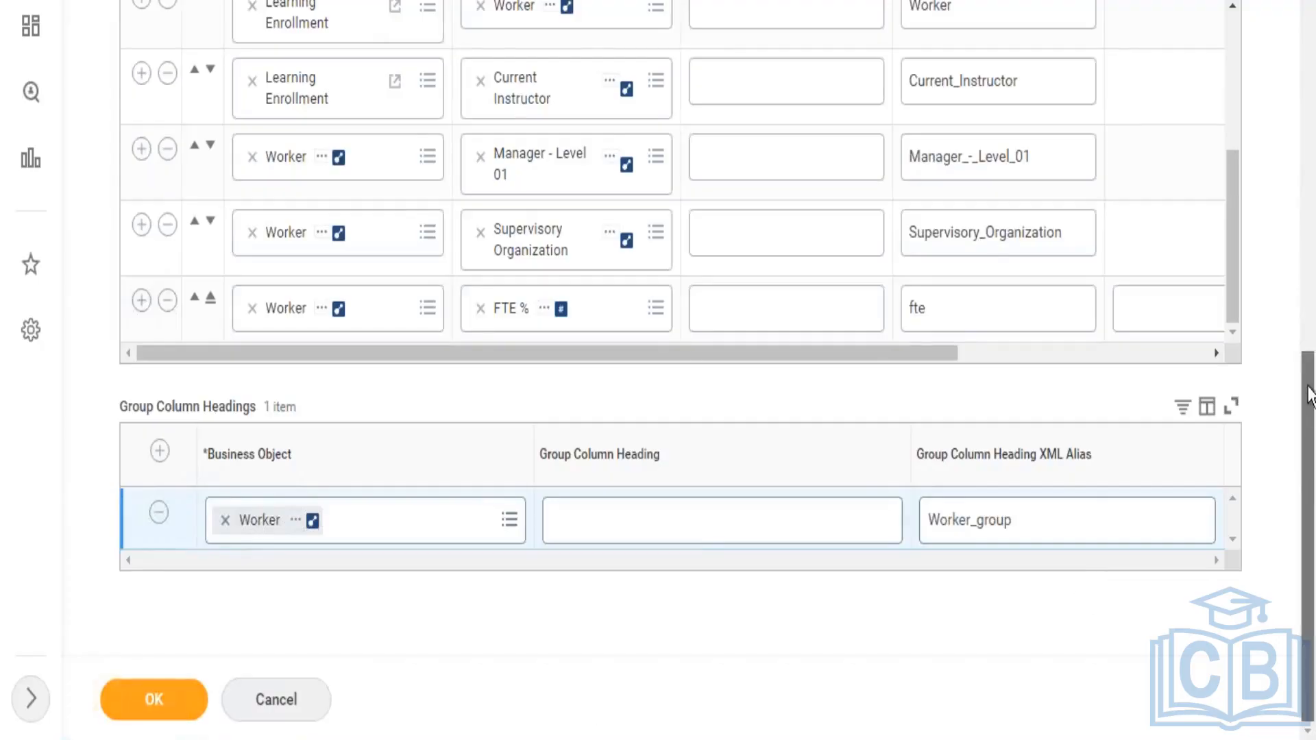
{"action": "scroll", "coordinate": [931, 293], "scroll_direction": "up", "scroll_amount": 4}
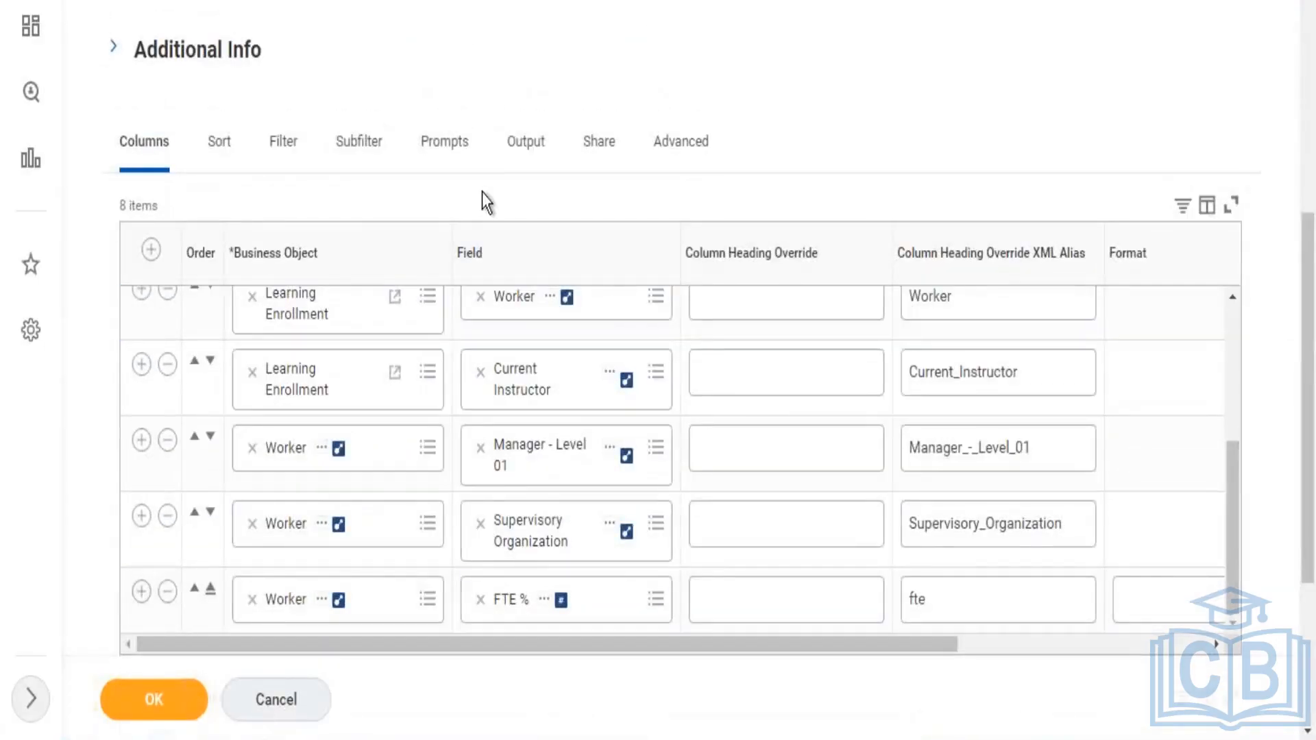
{"action": "left_click", "coordinate": [466, 146]}
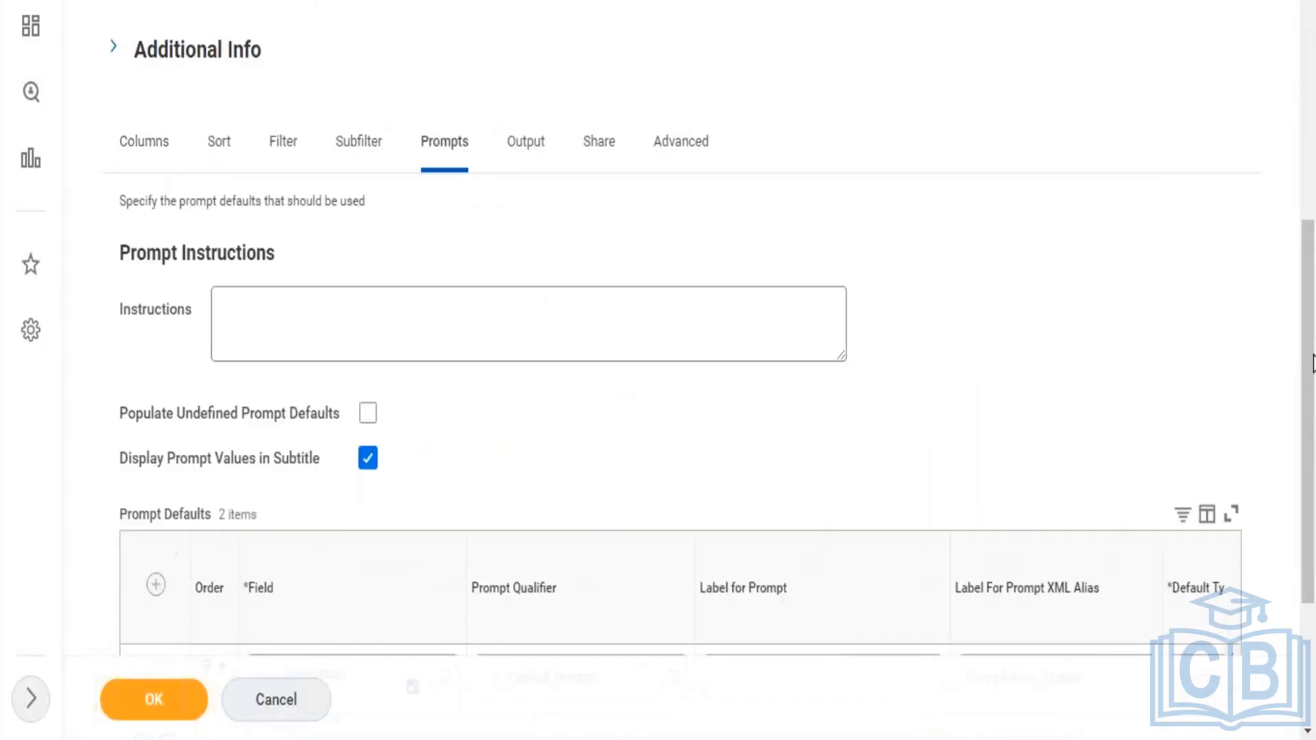
{"action": "scroll", "coordinate": [1313, 507], "scroll_direction": "down", "scroll_amount": 3}
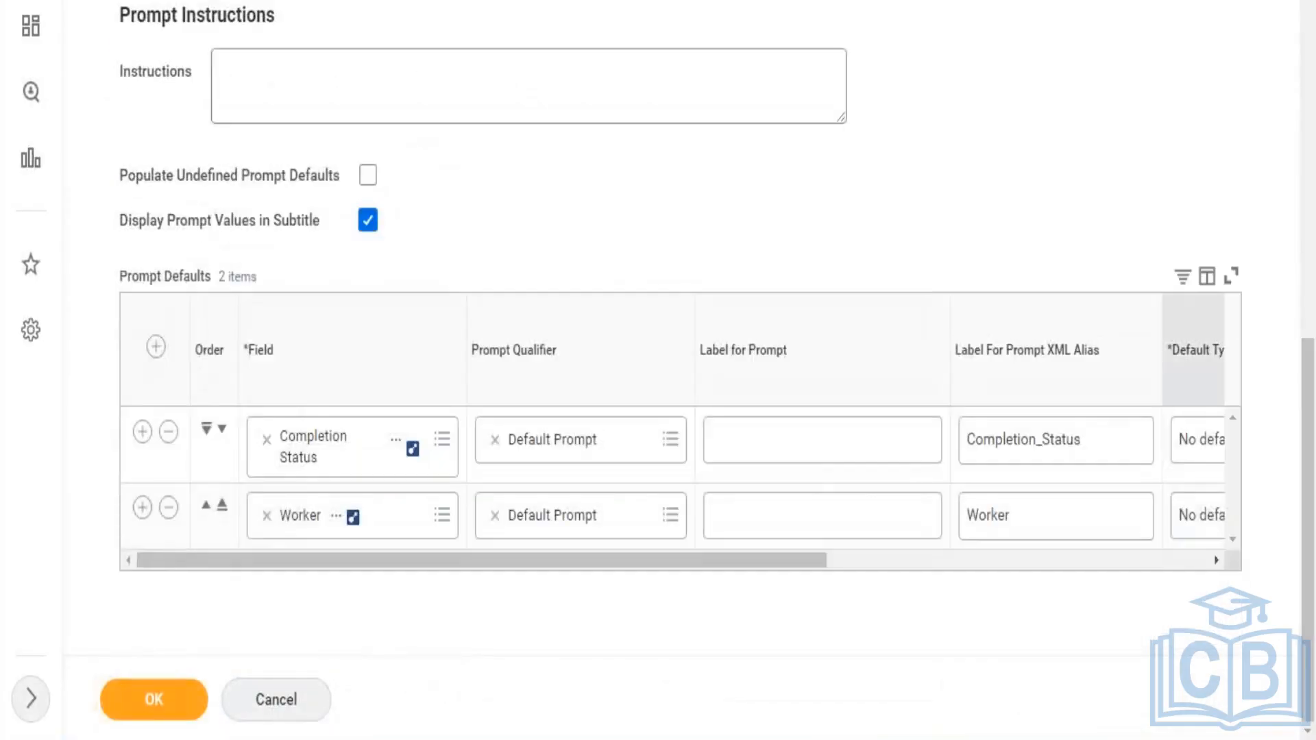
{"action": "left_click", "coordinate": [153, 699]}
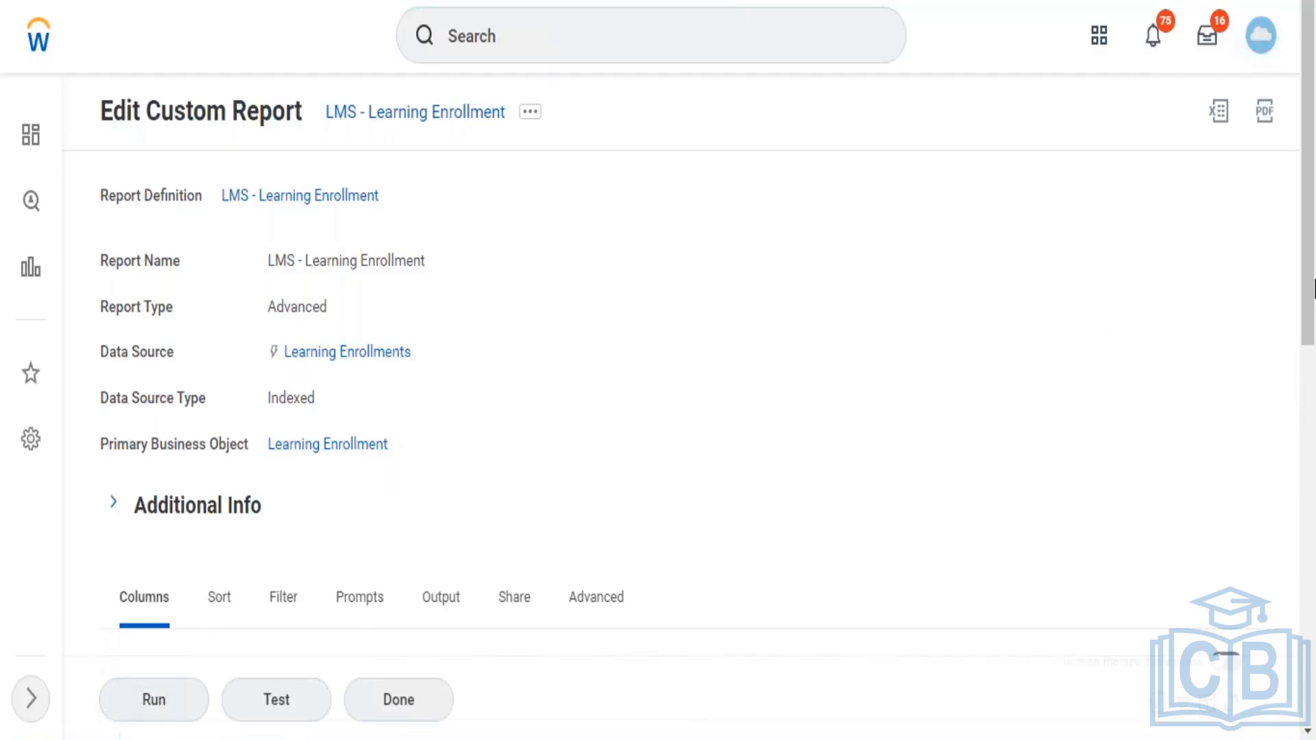
{"action": "left_click_drag", "start_coordinate": [1313, 240], "coordinate": [1309, 520]}
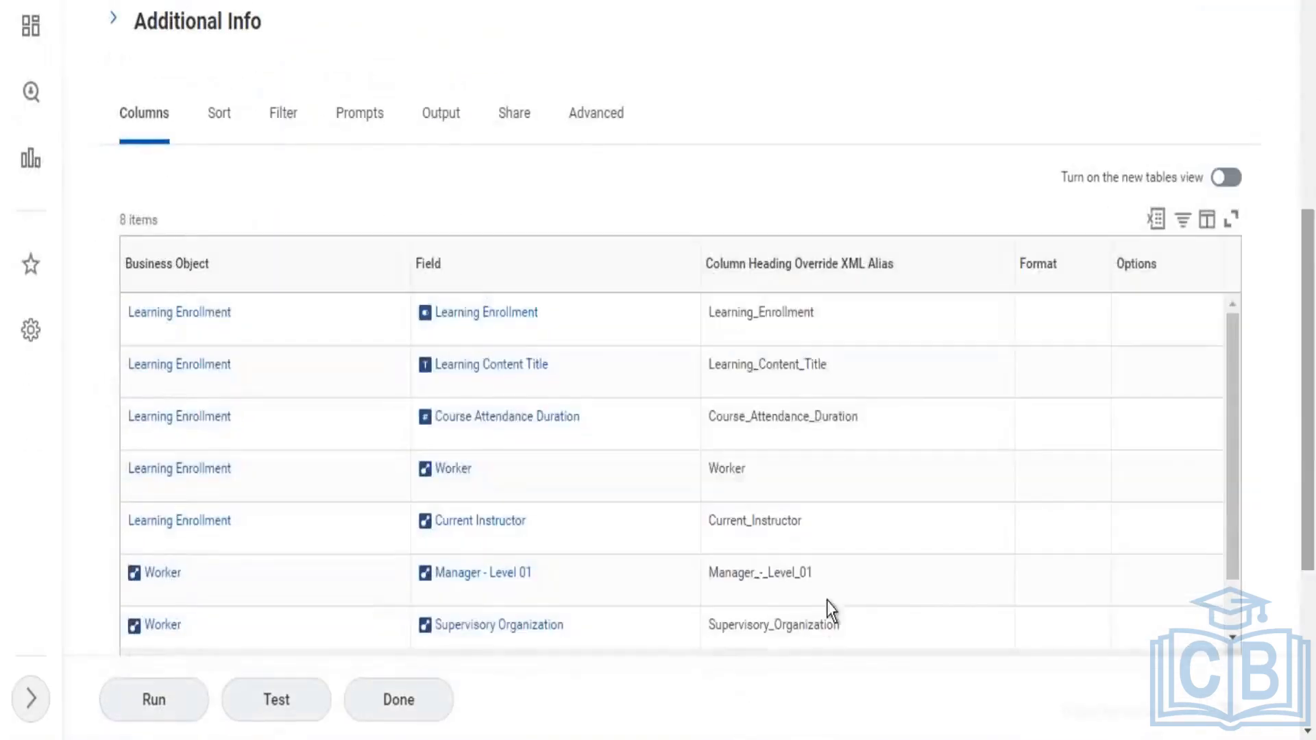
- Open the run prompts of the LMS - Learning Enrollment report, close them and reopen the report for editing
{"action": "left_click", "coordinate": [167, 716]}
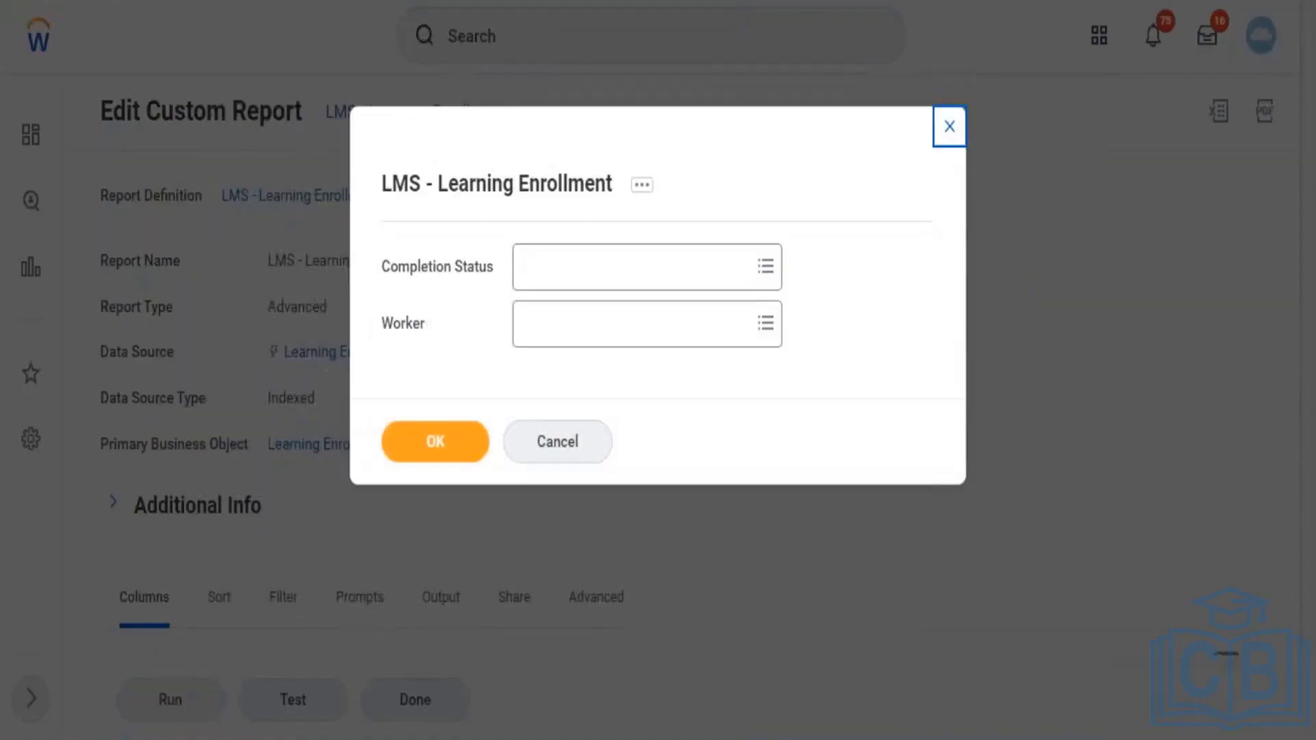
{"action": "left_click", "coordinate": [948, 130]}
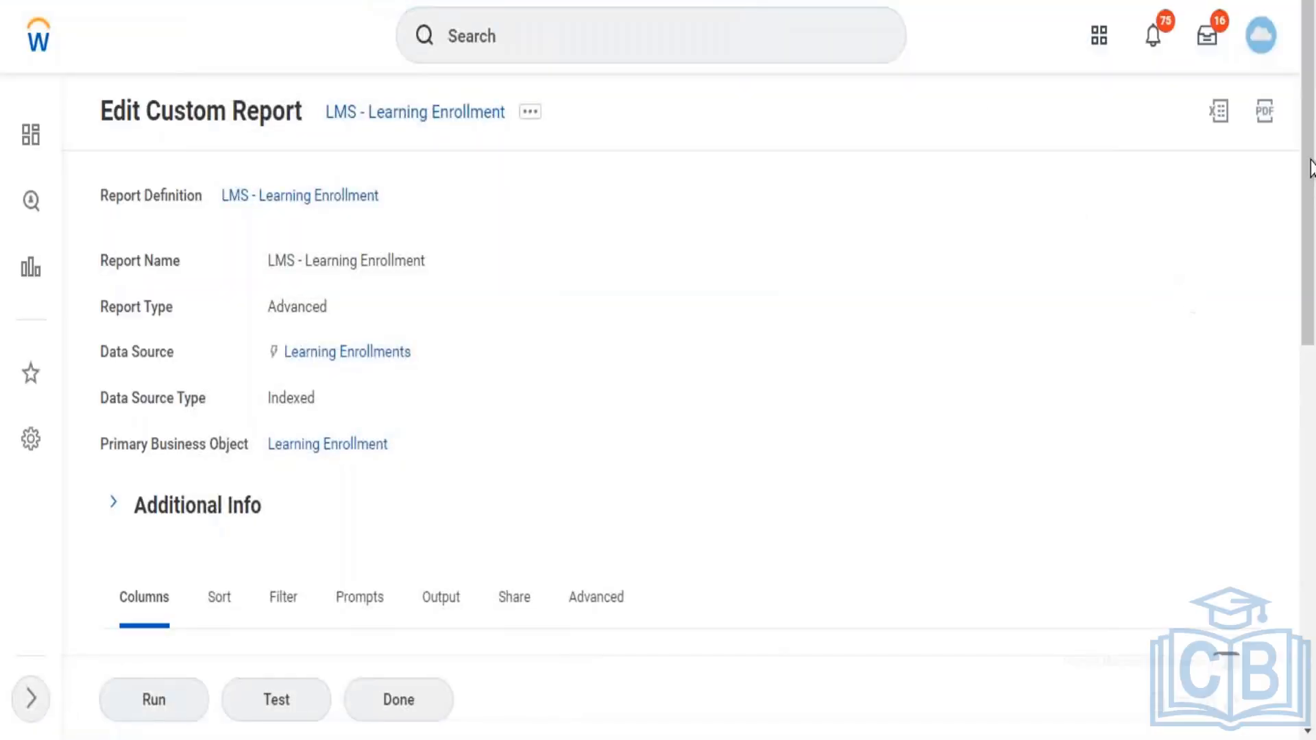
{"action": "left_click", "coordinate": [530, 113]}
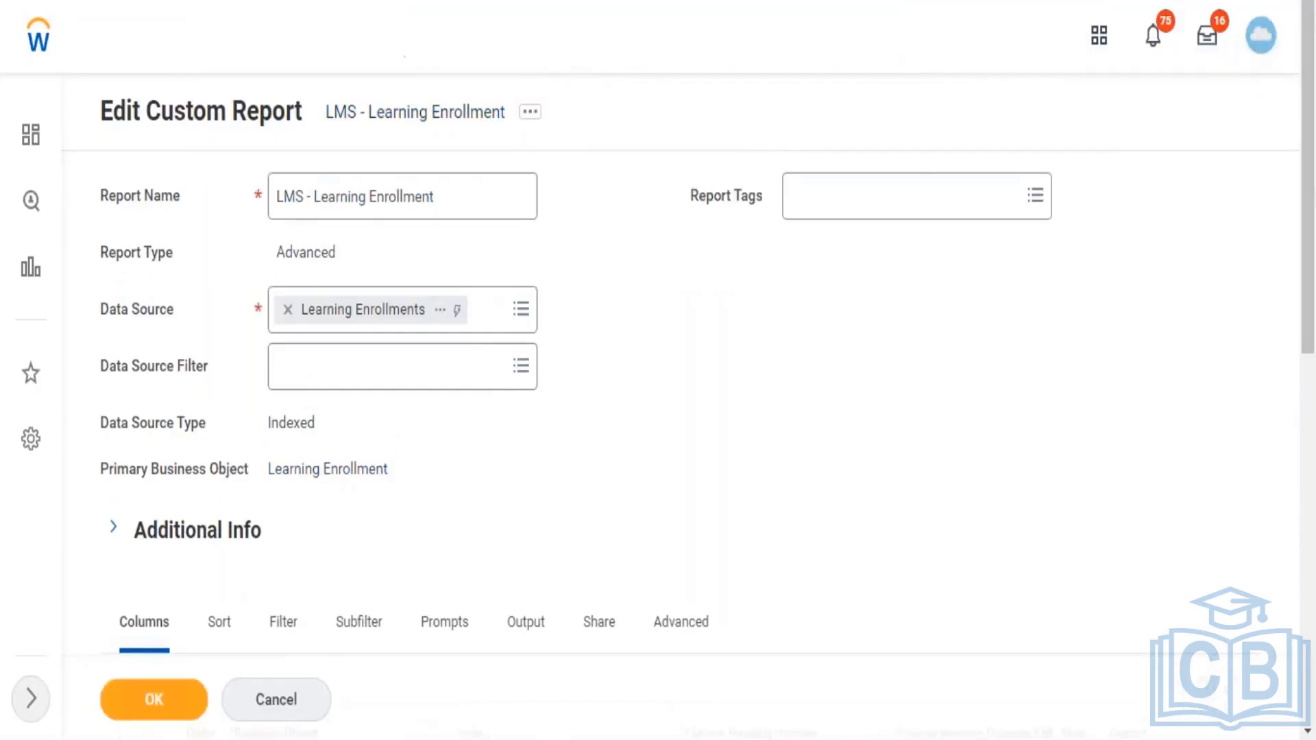
- Search for worker report definitions with "rd:worker"
{"action": "left_click", "coordinate": [546, 39]}
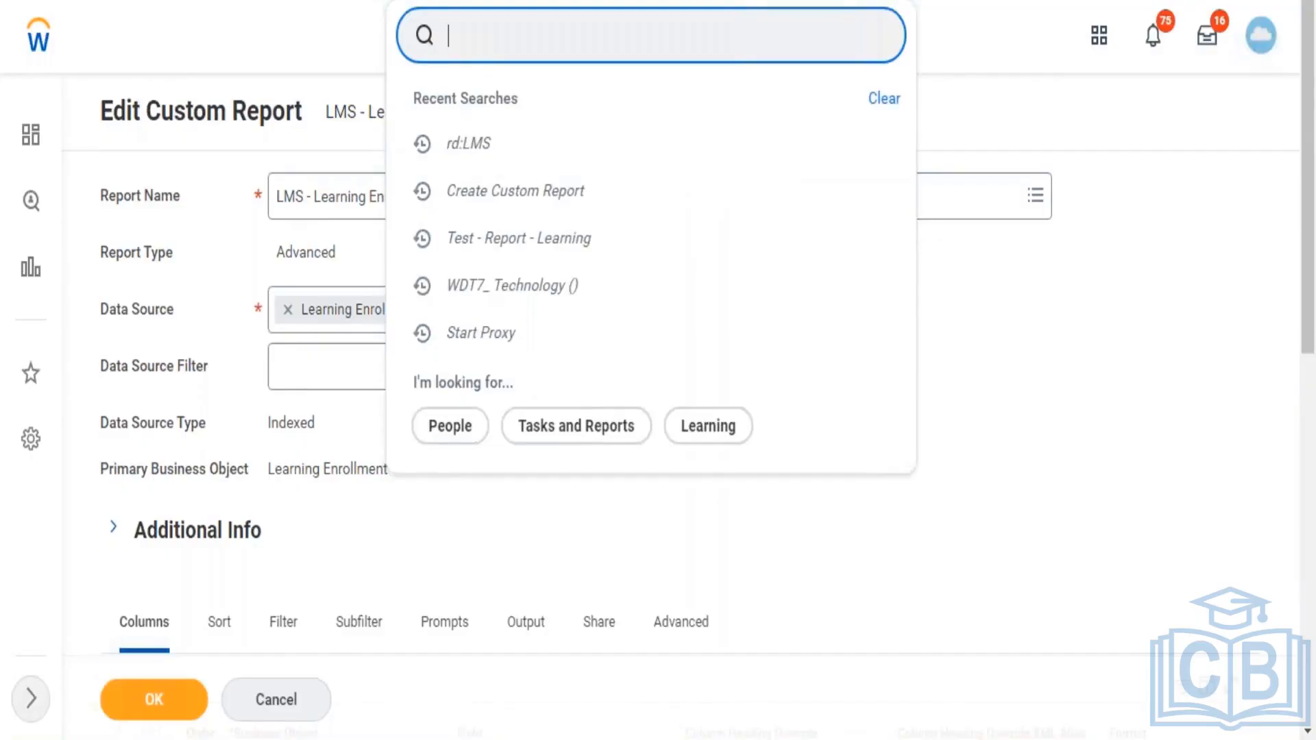
{"action": "type", "text": "rd:"}
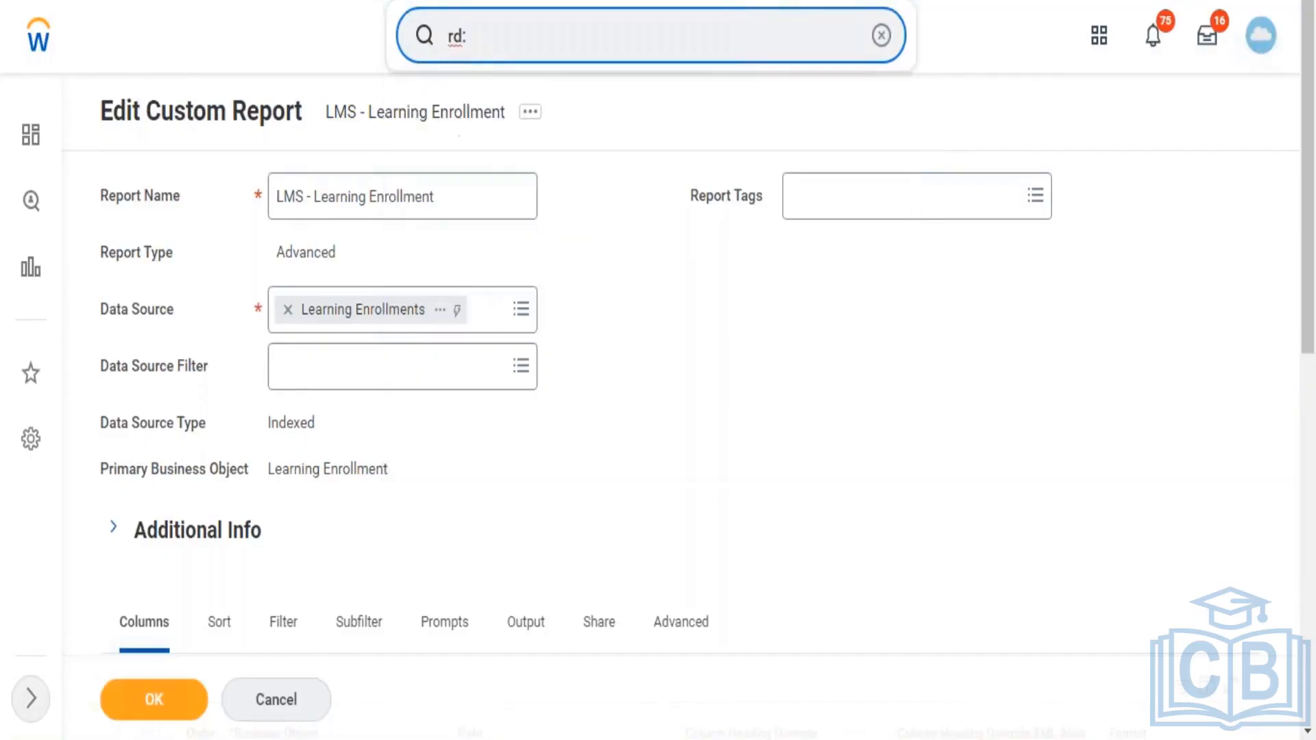
{"action": "type", "text": "worker"}
{"action": "key", "text": "Return"}
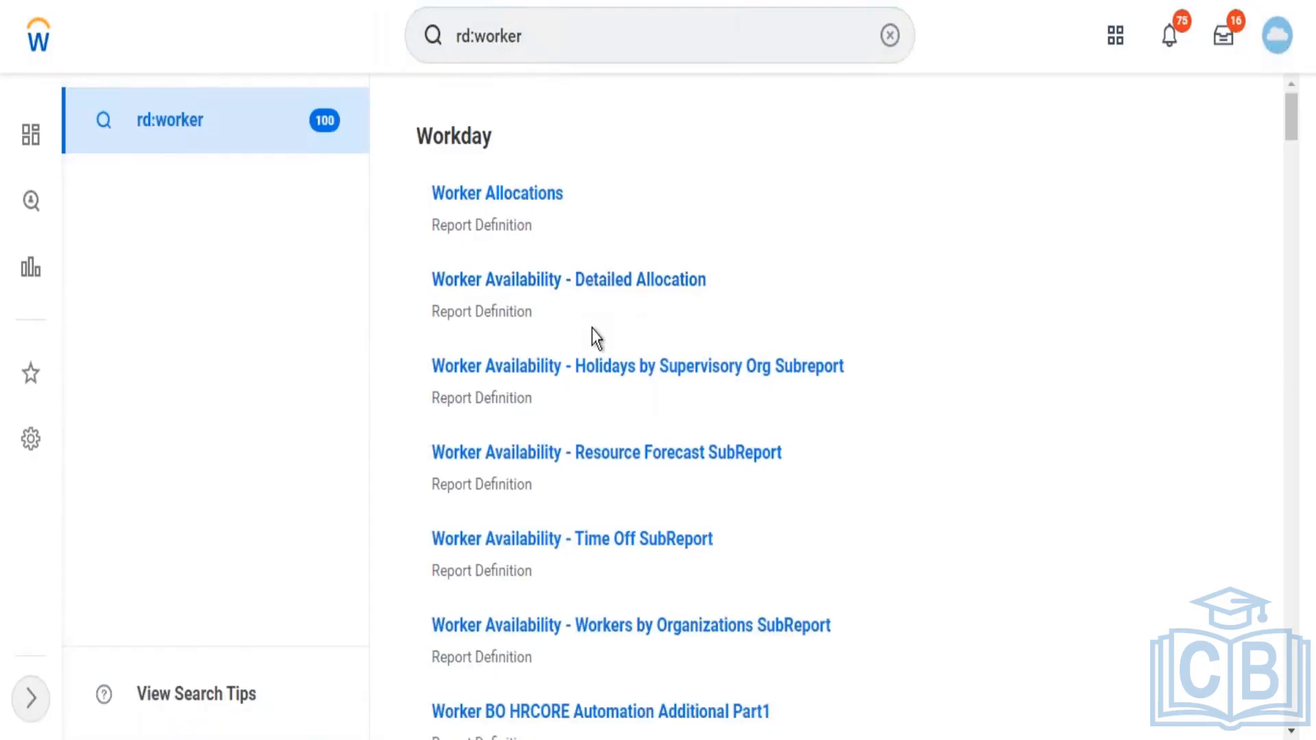
- Run the Worker Allocations standard report to view its prompts and Supervisory Organizations choices, and close the prompts without running it
{"action": "mouse_move", "coordinate": [510, 204]}
{"action": "left_click", "coordinate": [580, 193]}
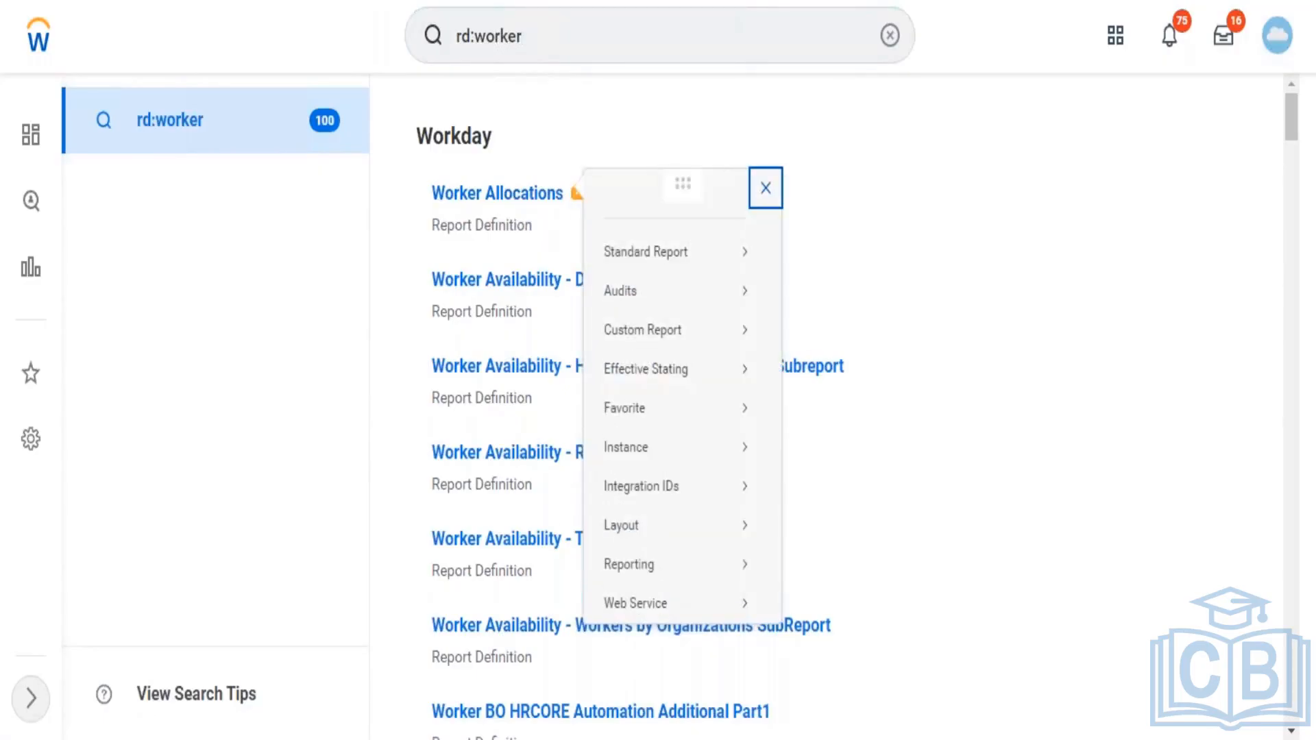
{"action": "mouse_move", "coordinate": [706, 258]}
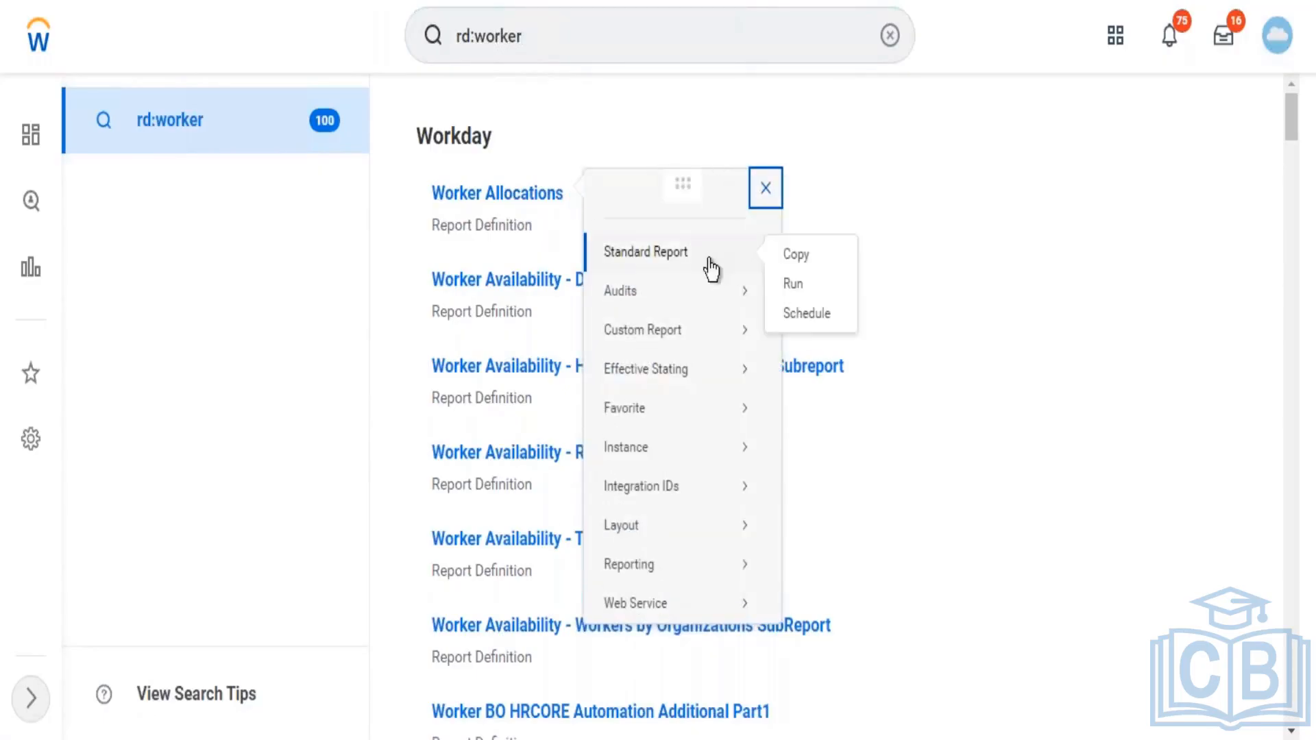
{"action": "left_click", "coordinate": [794, 285]}
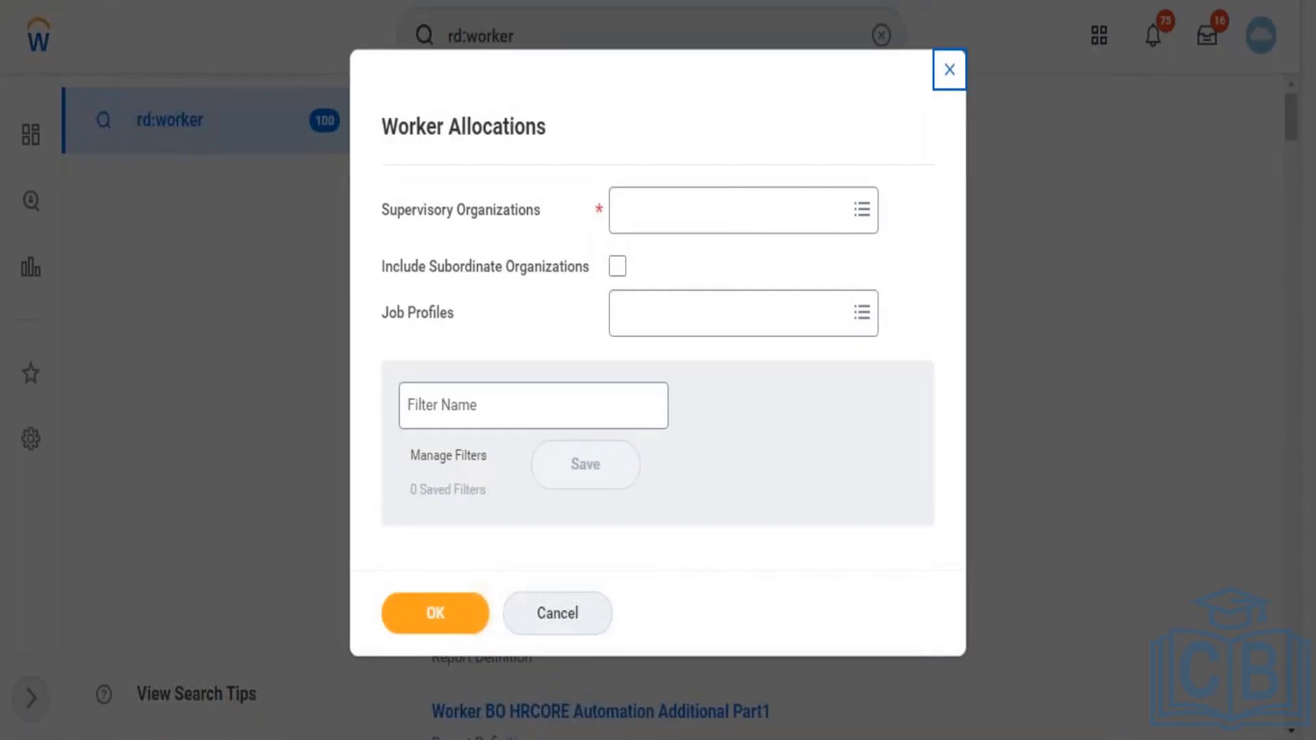
{"action": "left_click", "coordinate": [717, 211]}
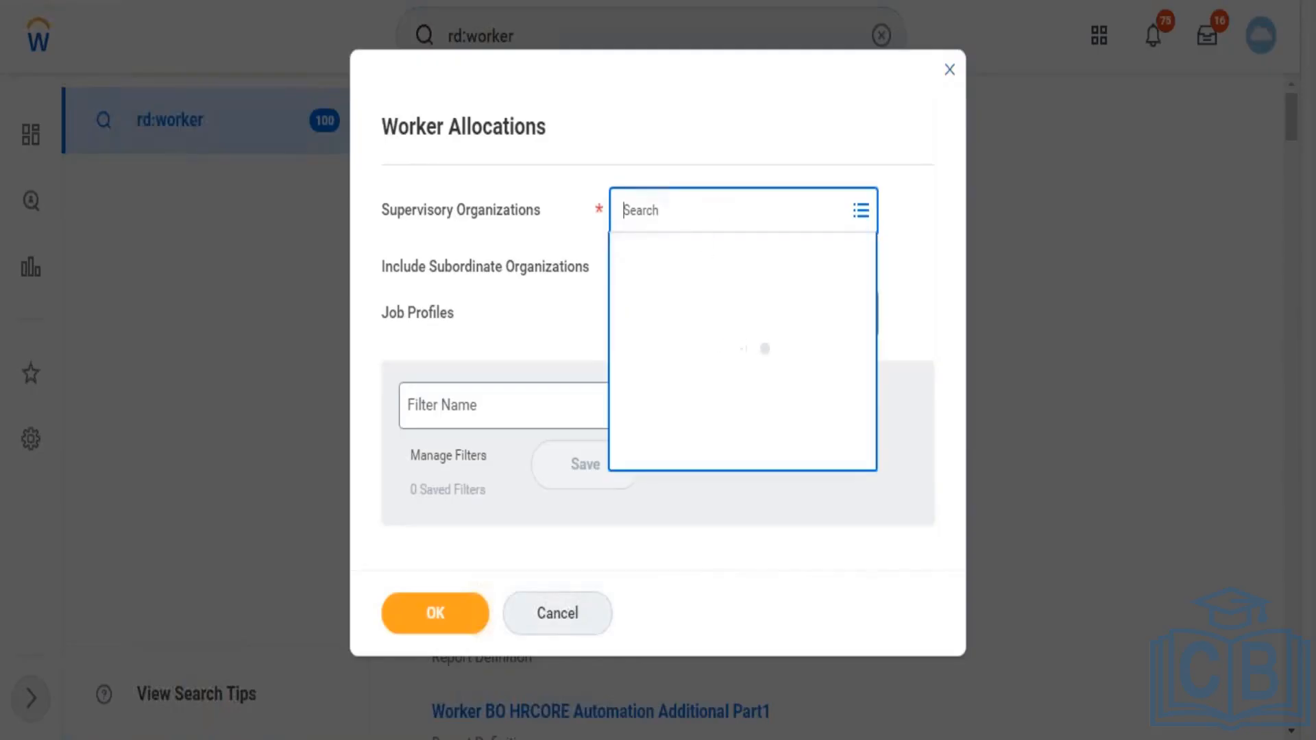
{"action": "left_click", "coordinate": [951, 70]}
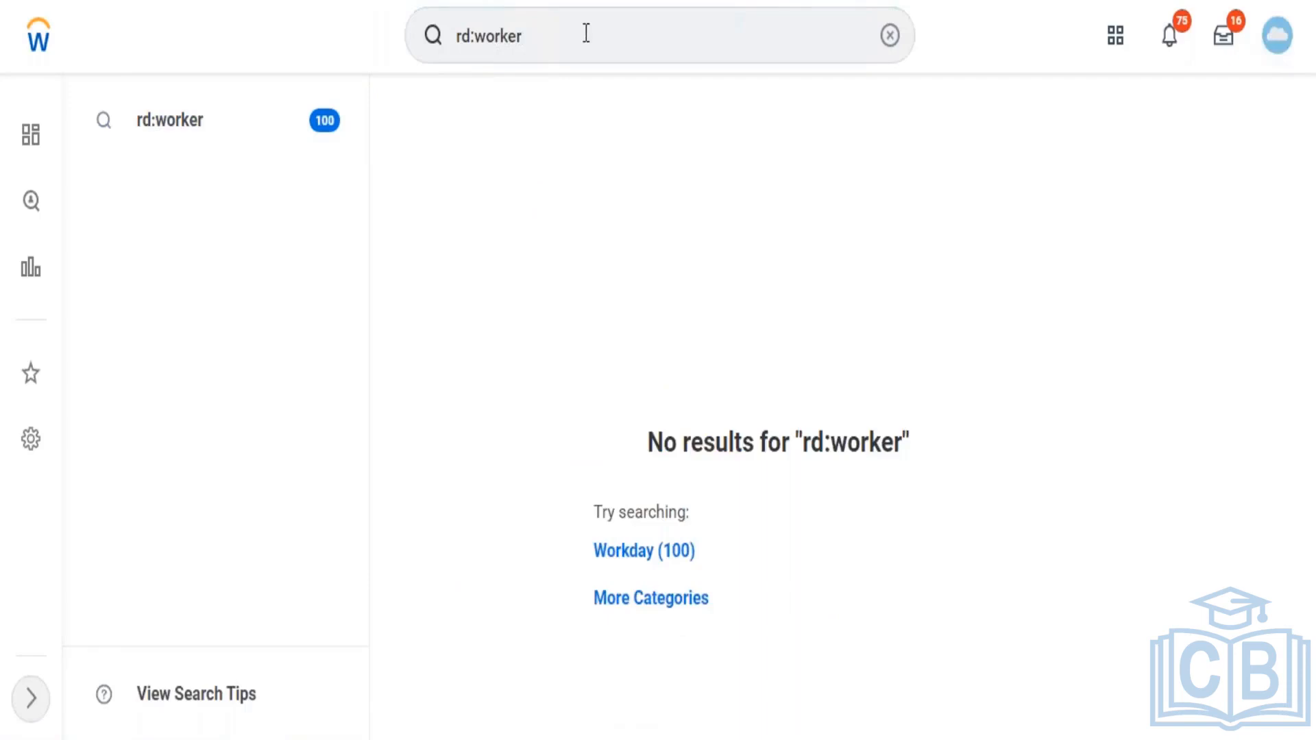
- Repeat the "rd:worker" search and run the Worker Details standard report
{"action": "key", "text": "Return"}
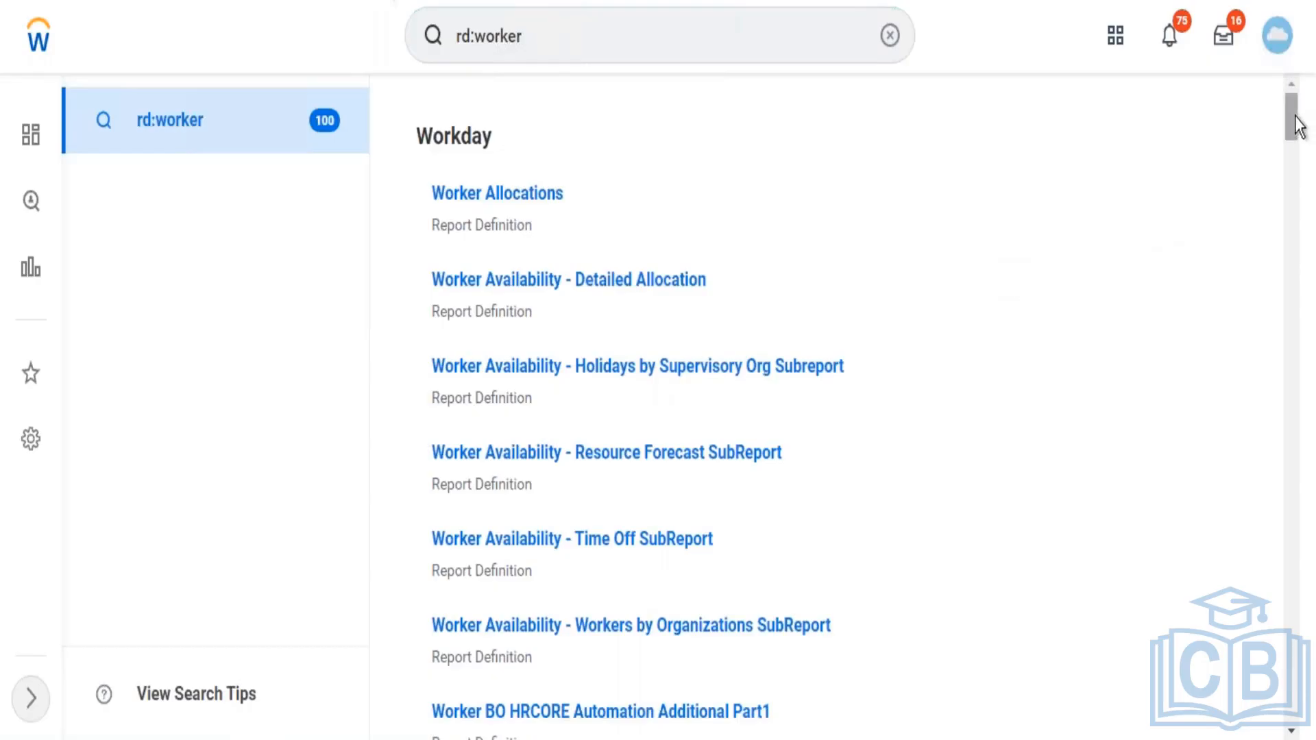
{"action": "mouse_move", "coordinate": [1295, 120]}
{"action": "left_mouse_down"}
{"action": "mouse_move", "coordinate": [1297, 151]}
{"action": "mouse_move", "coordinate": [1298, 137]}
{"action": "left_mouse_up"}
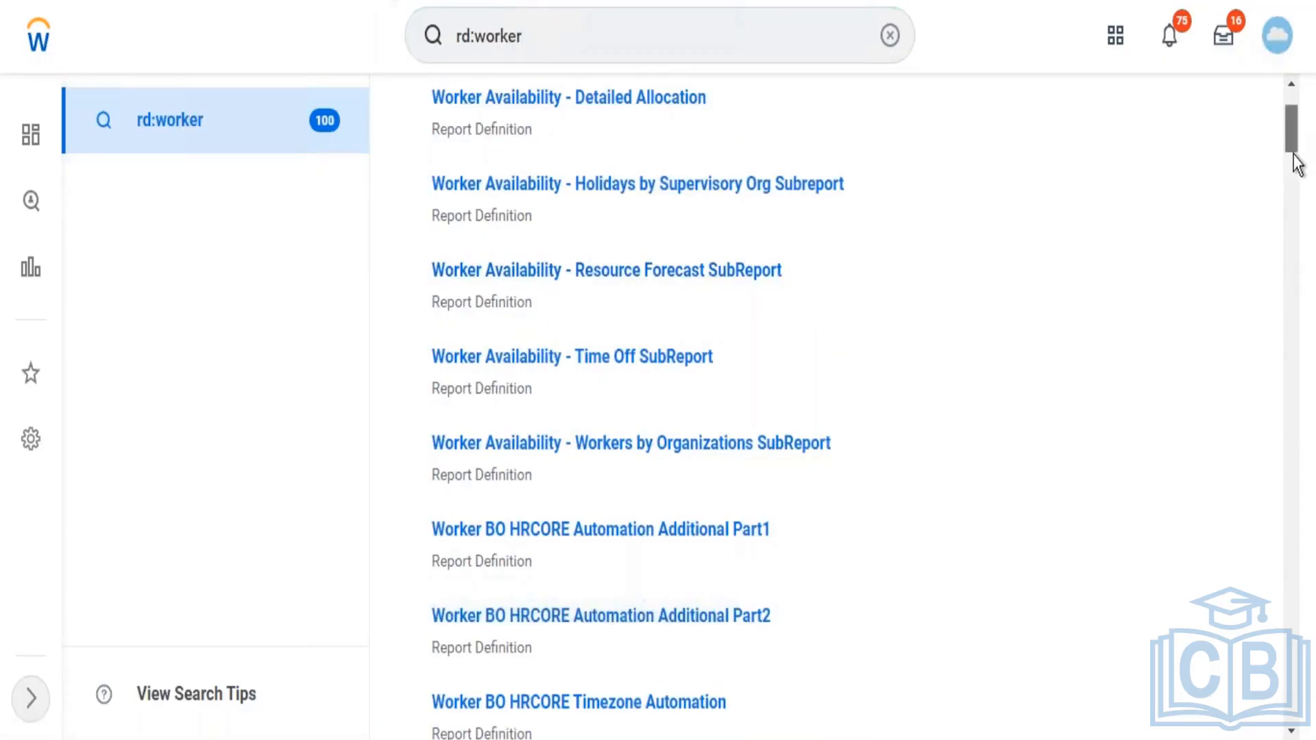
{"action": "left_click_drag", "start_coordinate": [1298, 164], "coordinate": [1287, 218]}
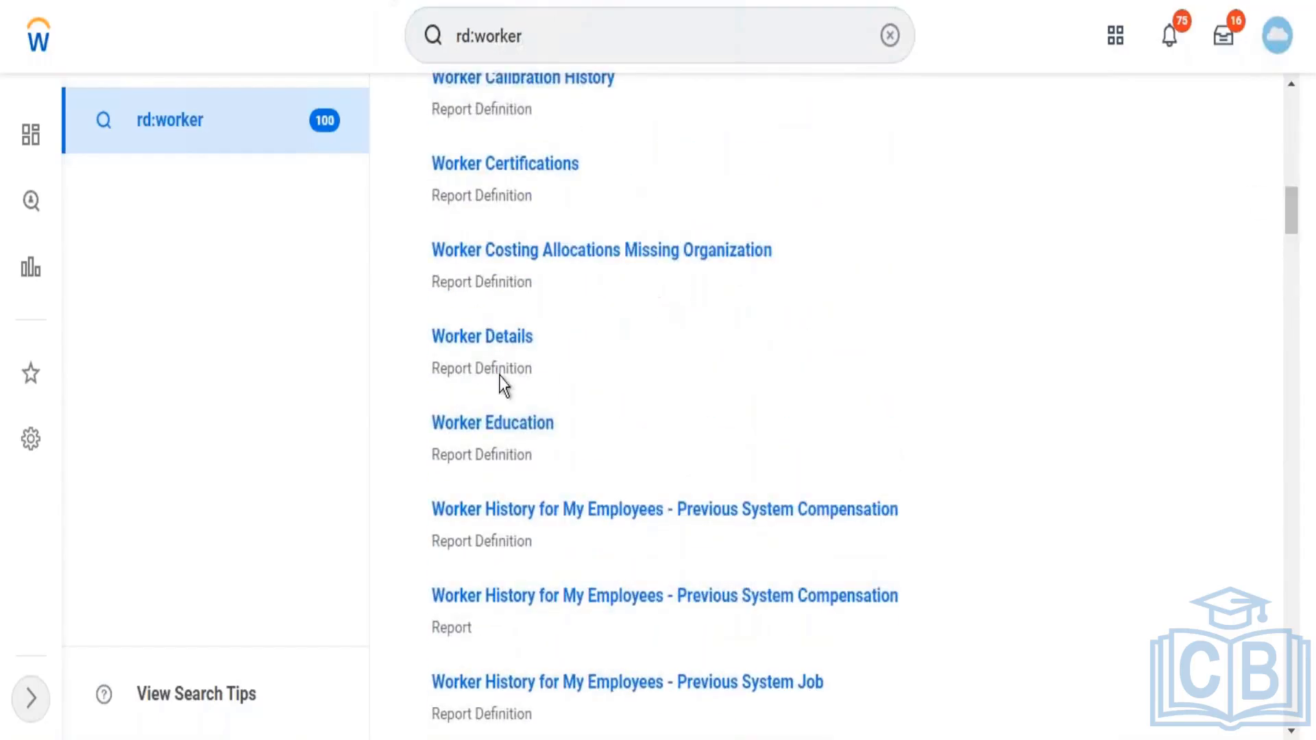
{"action": "mouse_move", "coordinate": [537, 334]}
{"action": "left_click", "coordinate": [550, 338]}
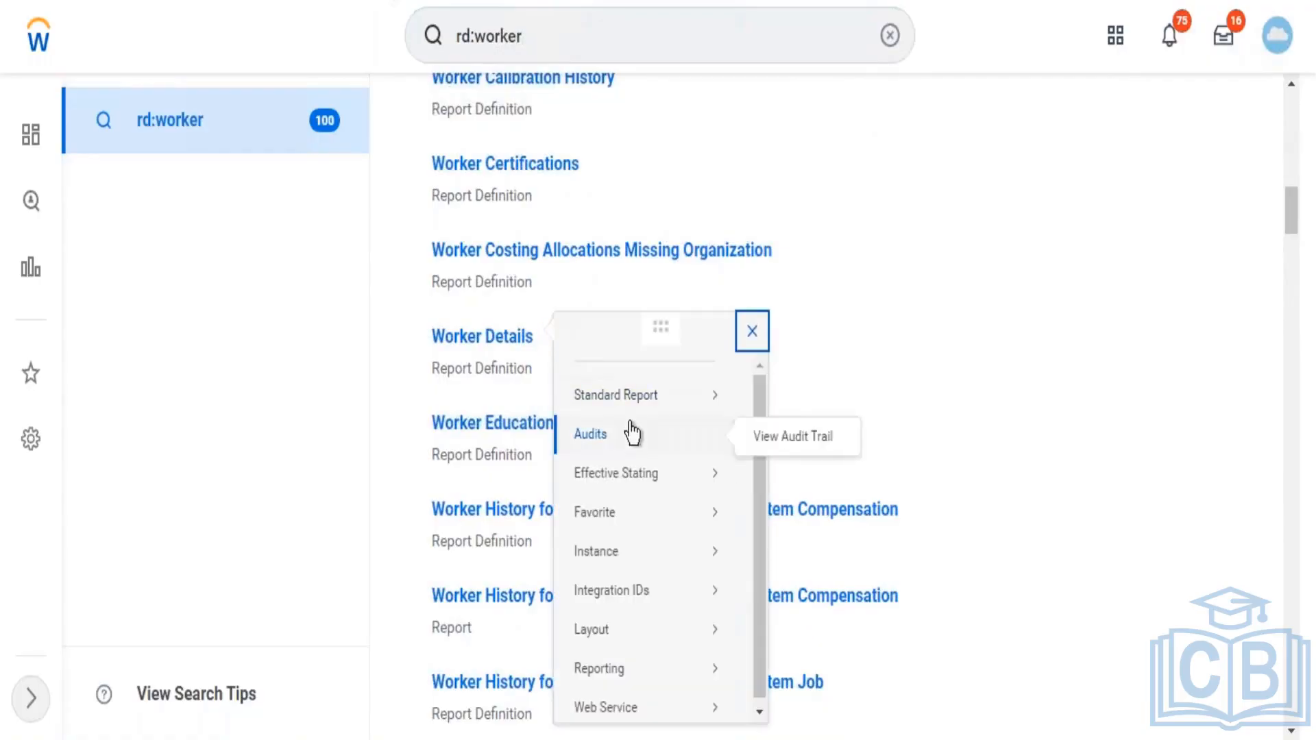
{"action": "mouse_move", "coordinate": [632, 408]}
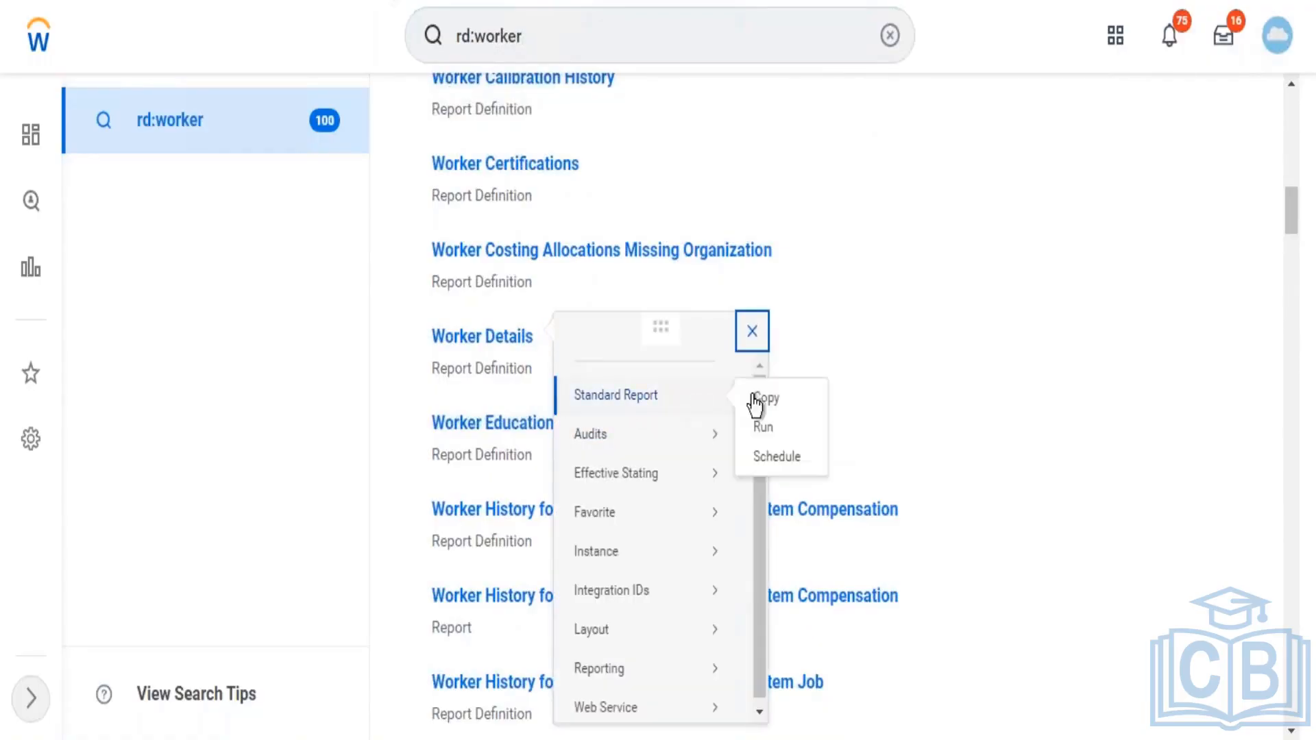
{"action": "left_click", "coordinate": [765, 428]}
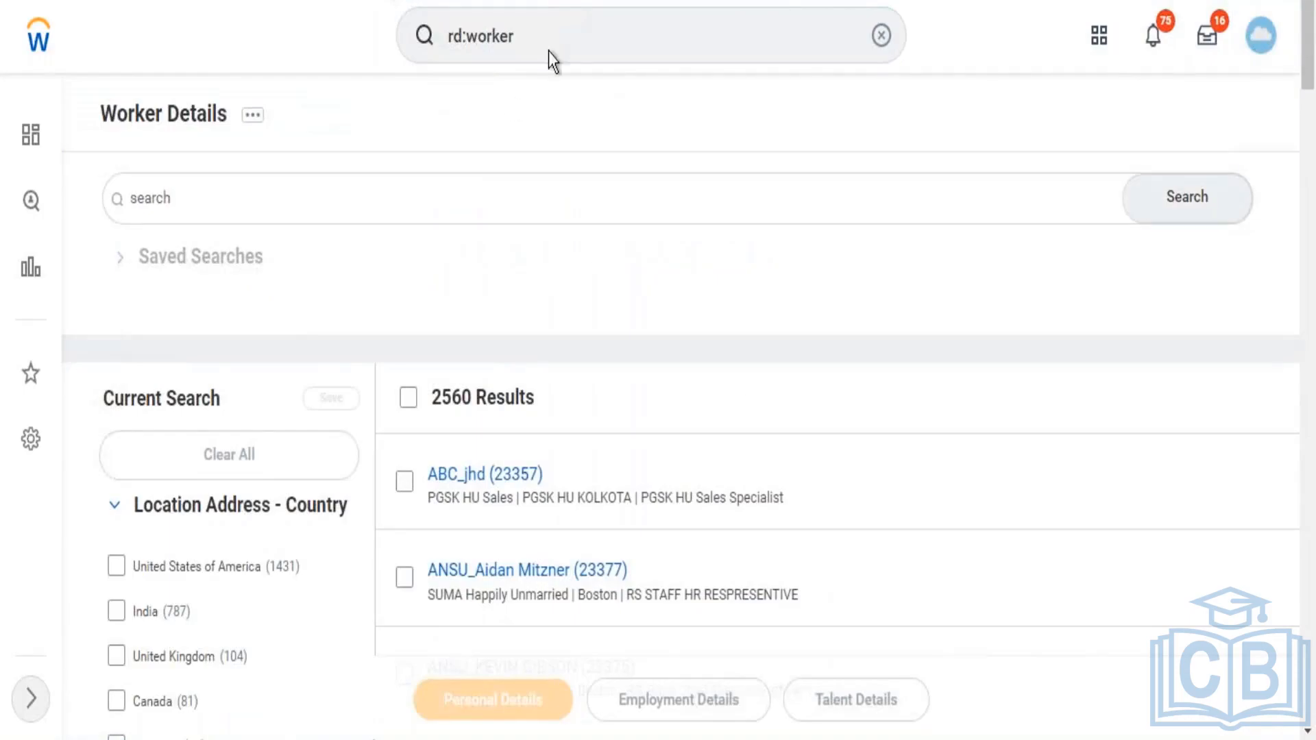
- Search for "create cust report" and open the Create Custom Report task
{"action": "left_click", "coordinate": [564, 40]}
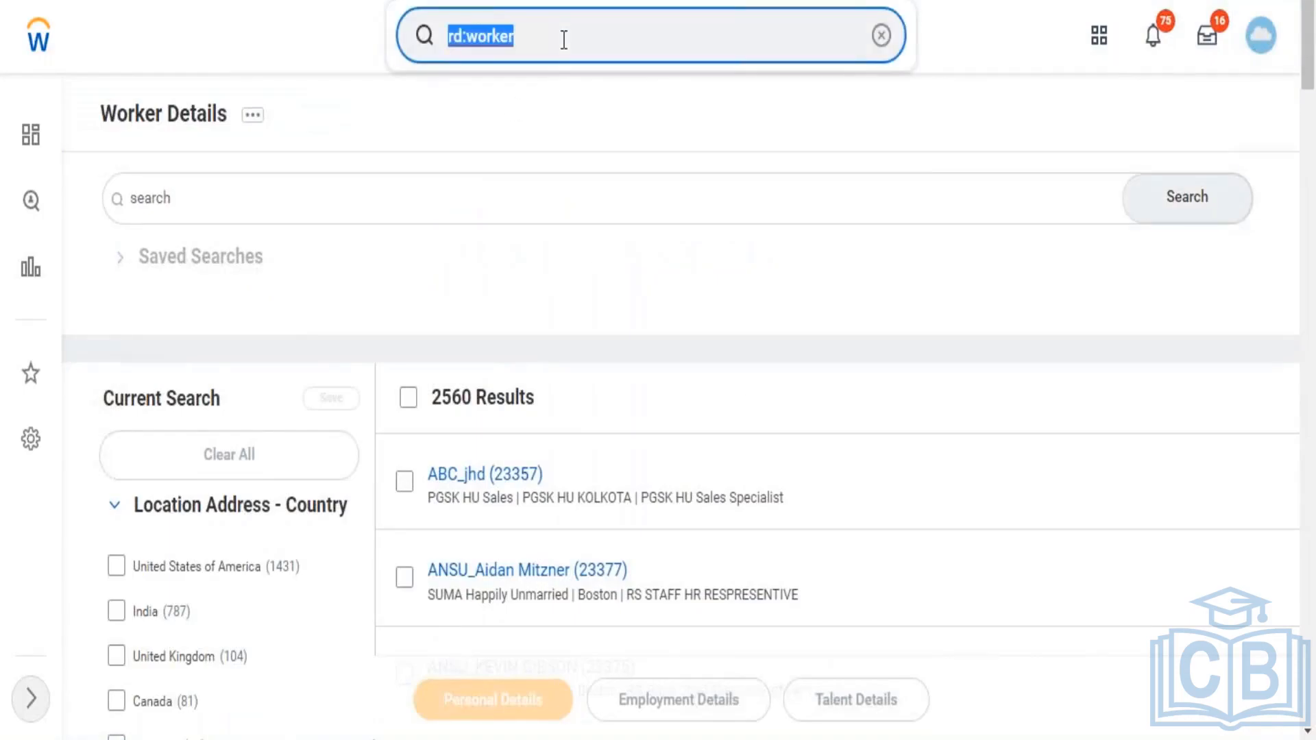
{"action": "type", "text": "create"}
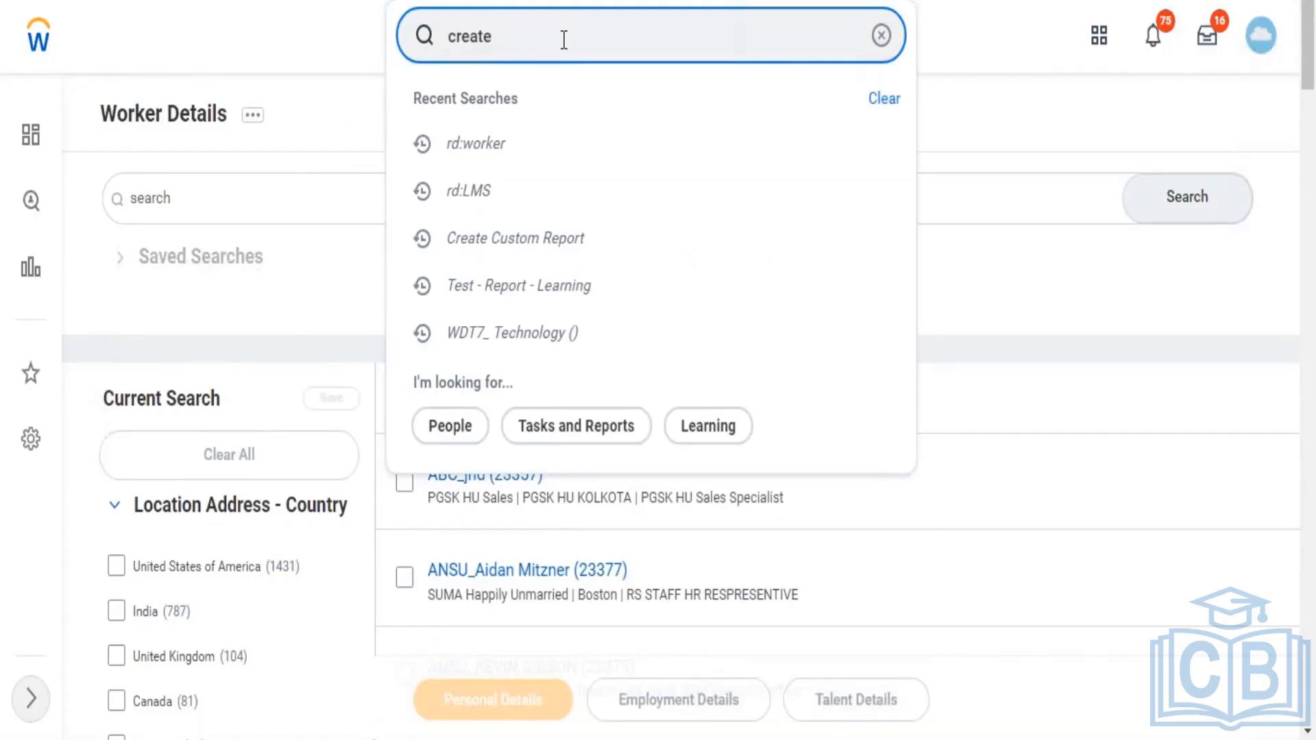
{"action": "type", "text": " cust r"}
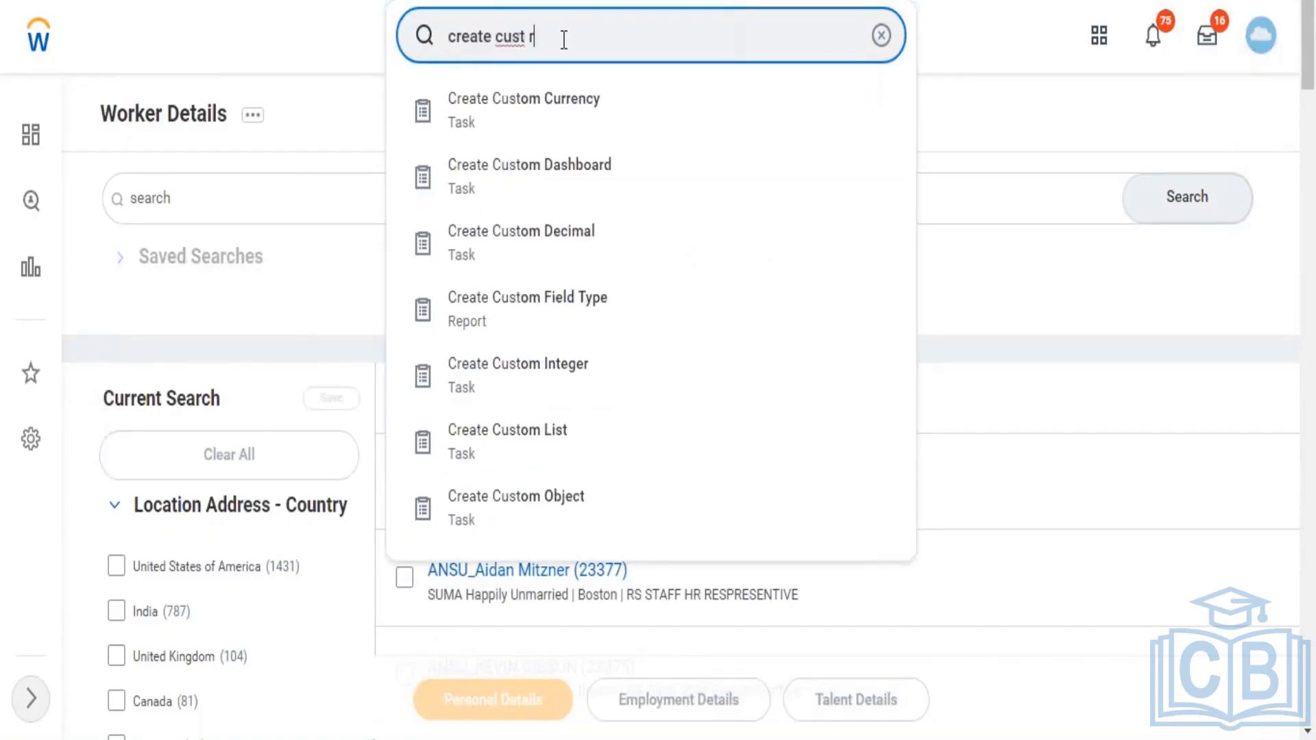
{"action": "type", "text": "eport"}
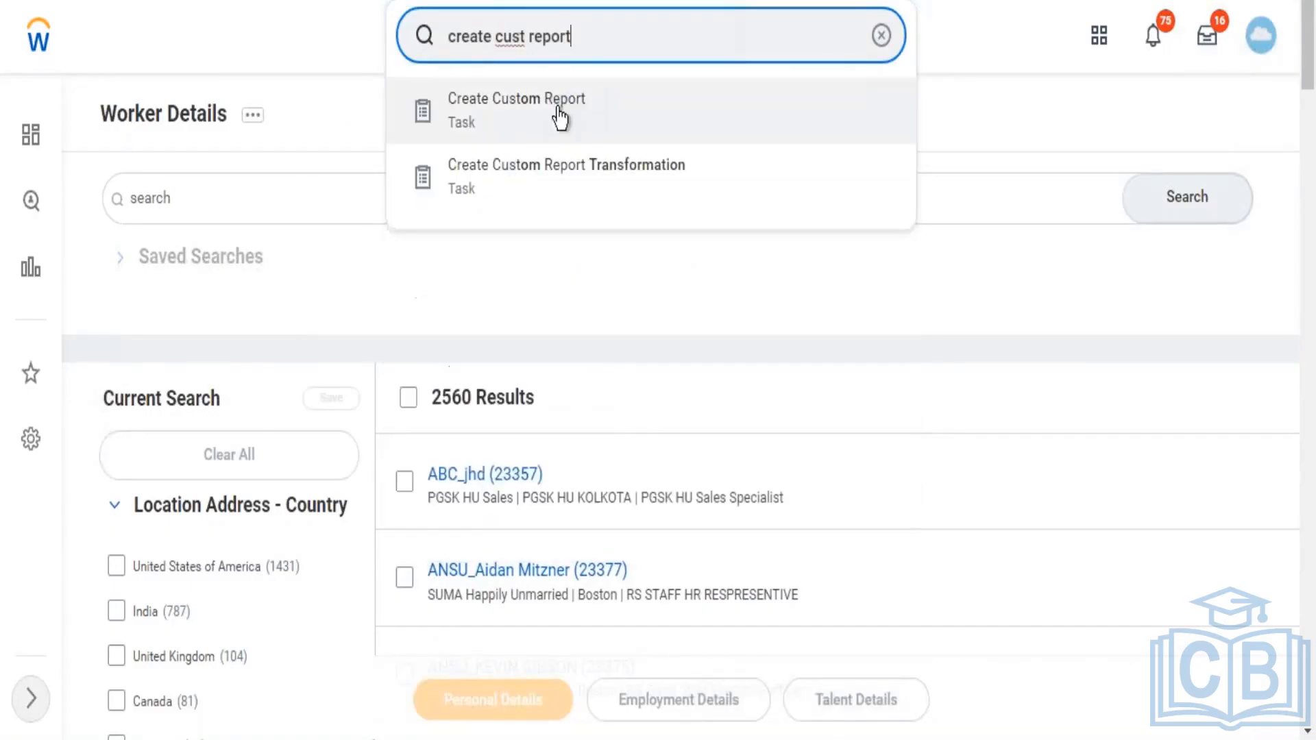
{"action": "left_click", "coordinate": [541, 130]}
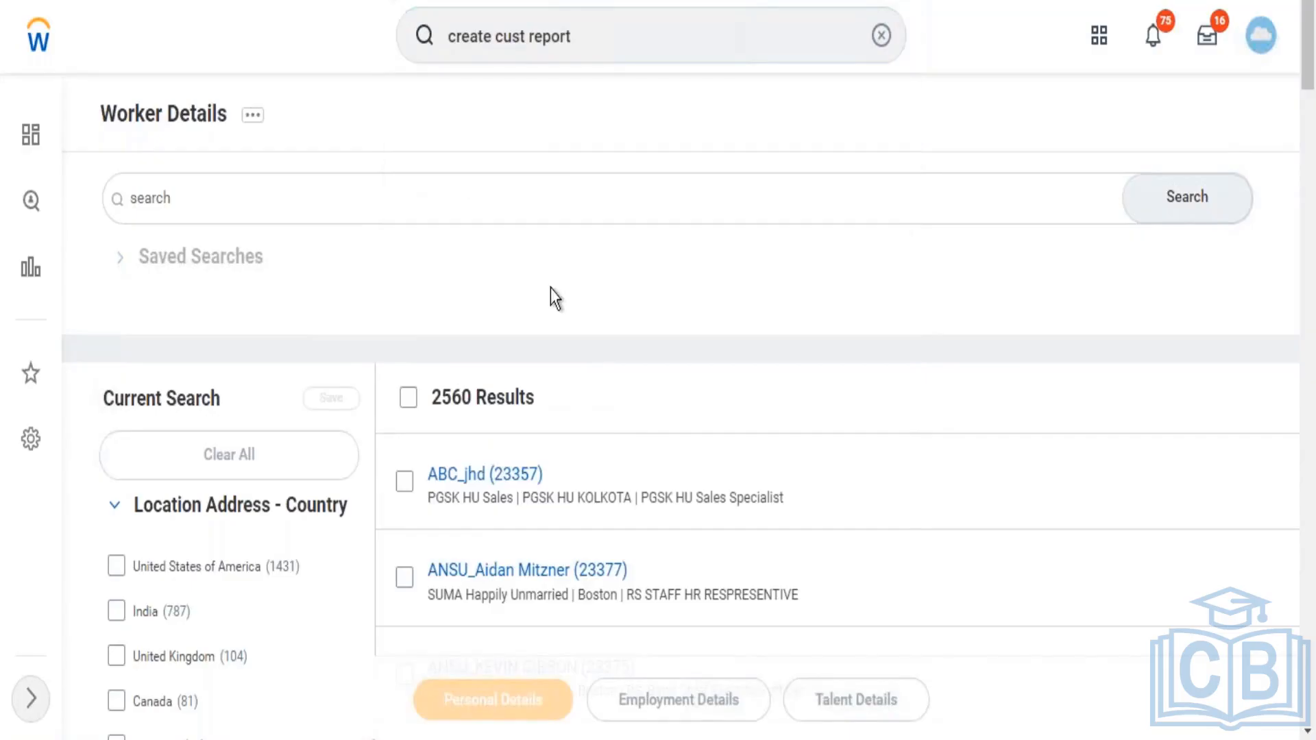
- Name the new custom report "Test - Report5" and set its report type to Advanced
{"action": "left_click", "coordinate": [299, 197]}
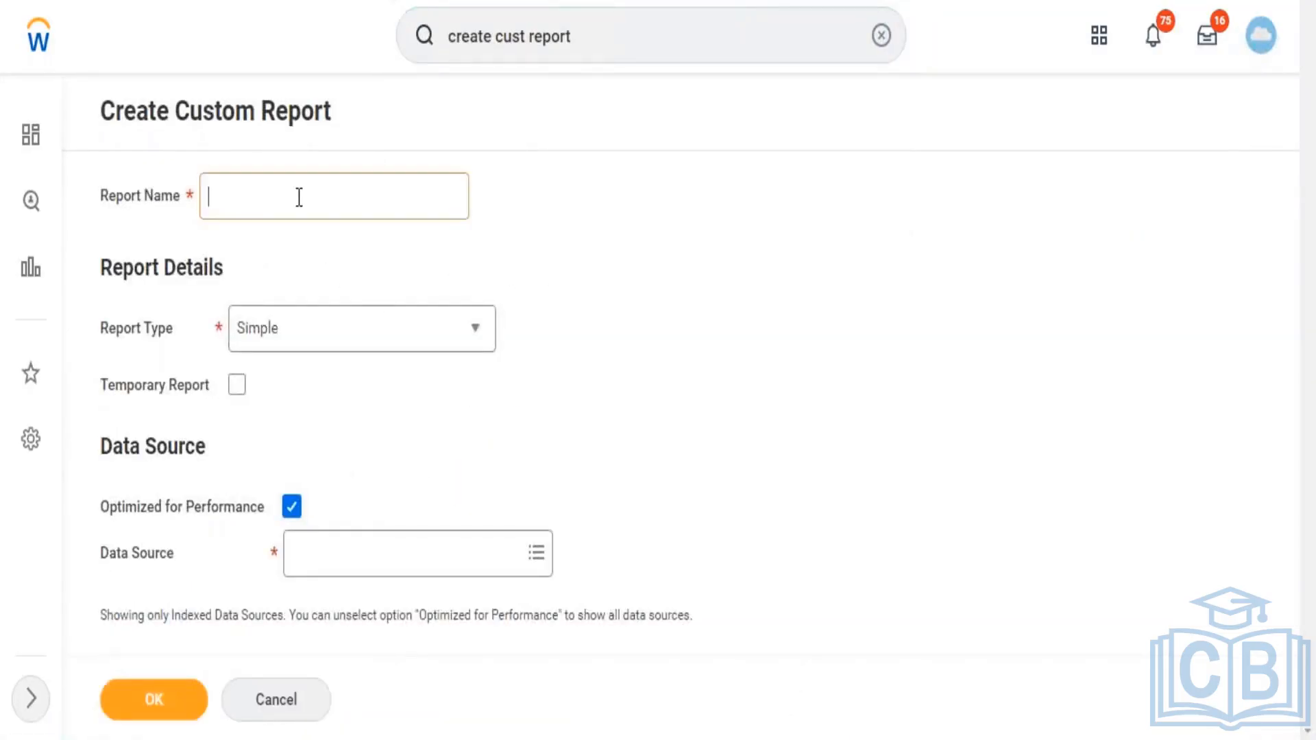
{"action": "type", "text": "Test "}
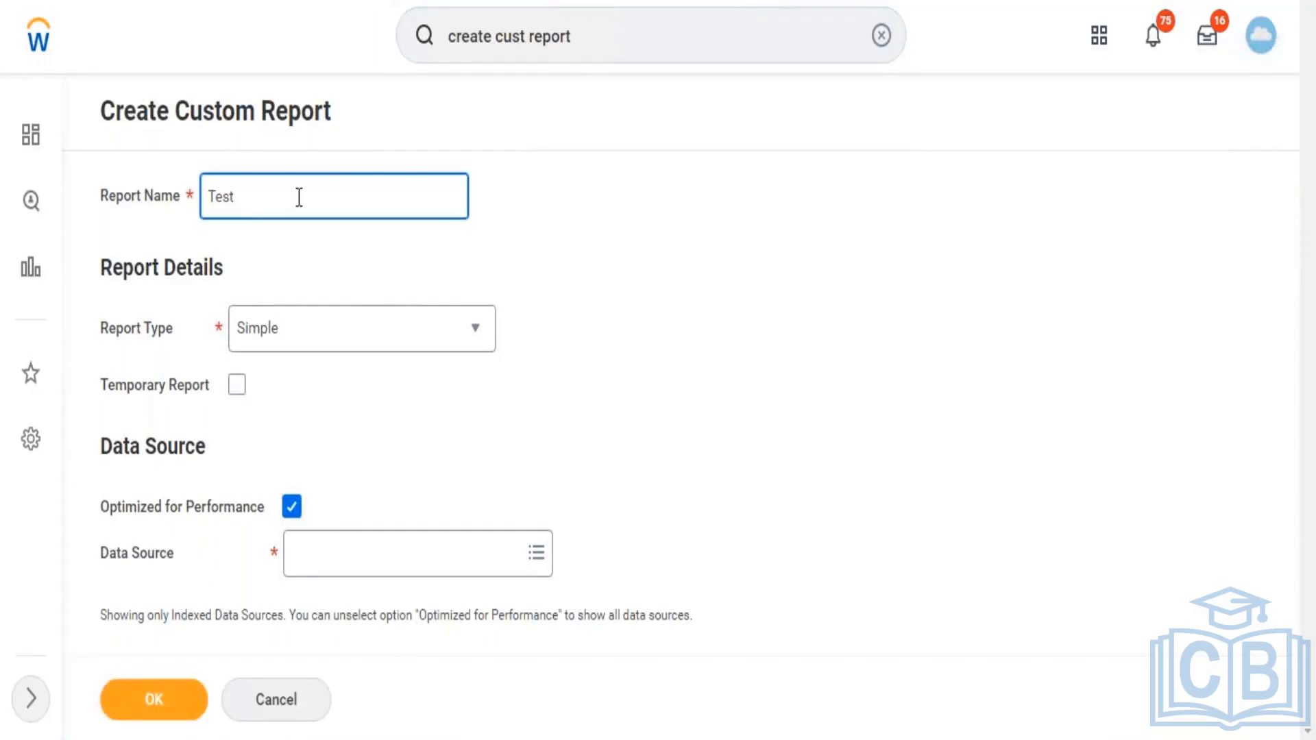
{"action": "type", "text": "- Report1"}
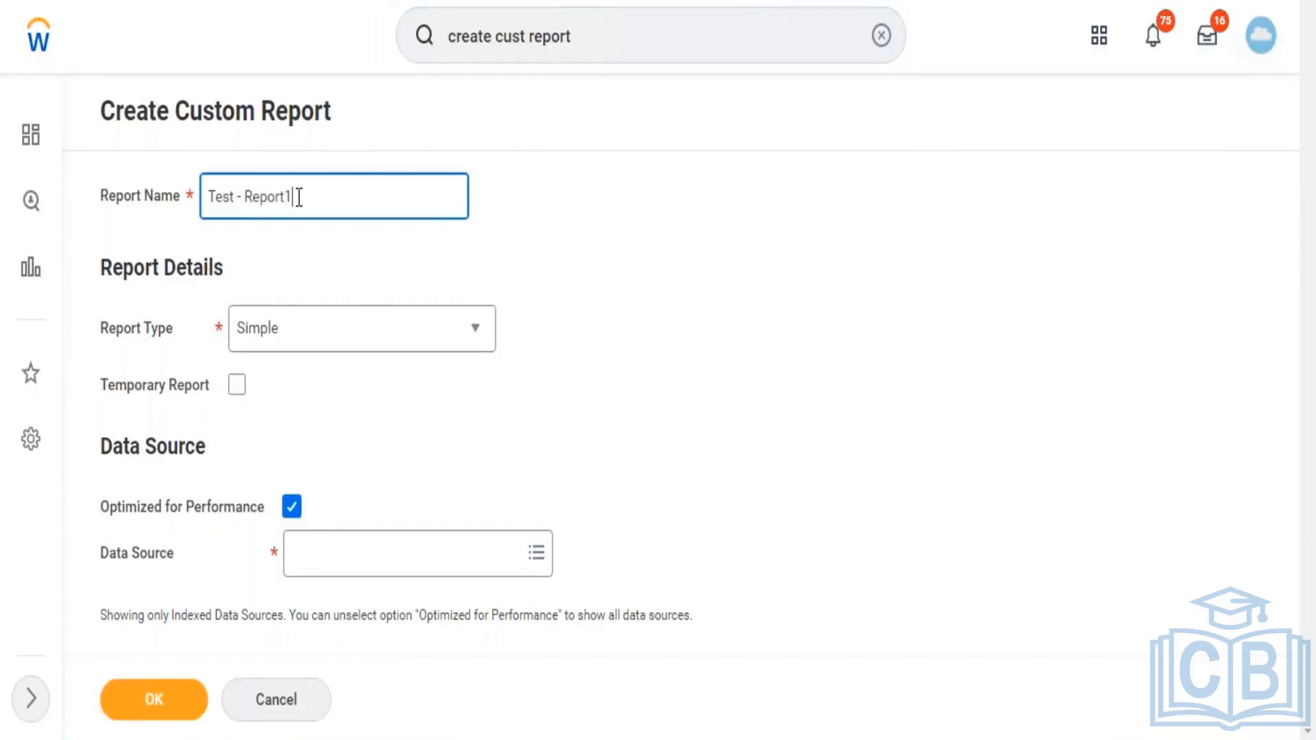
{"action": "left_click", "coordinate": [288, 332]}
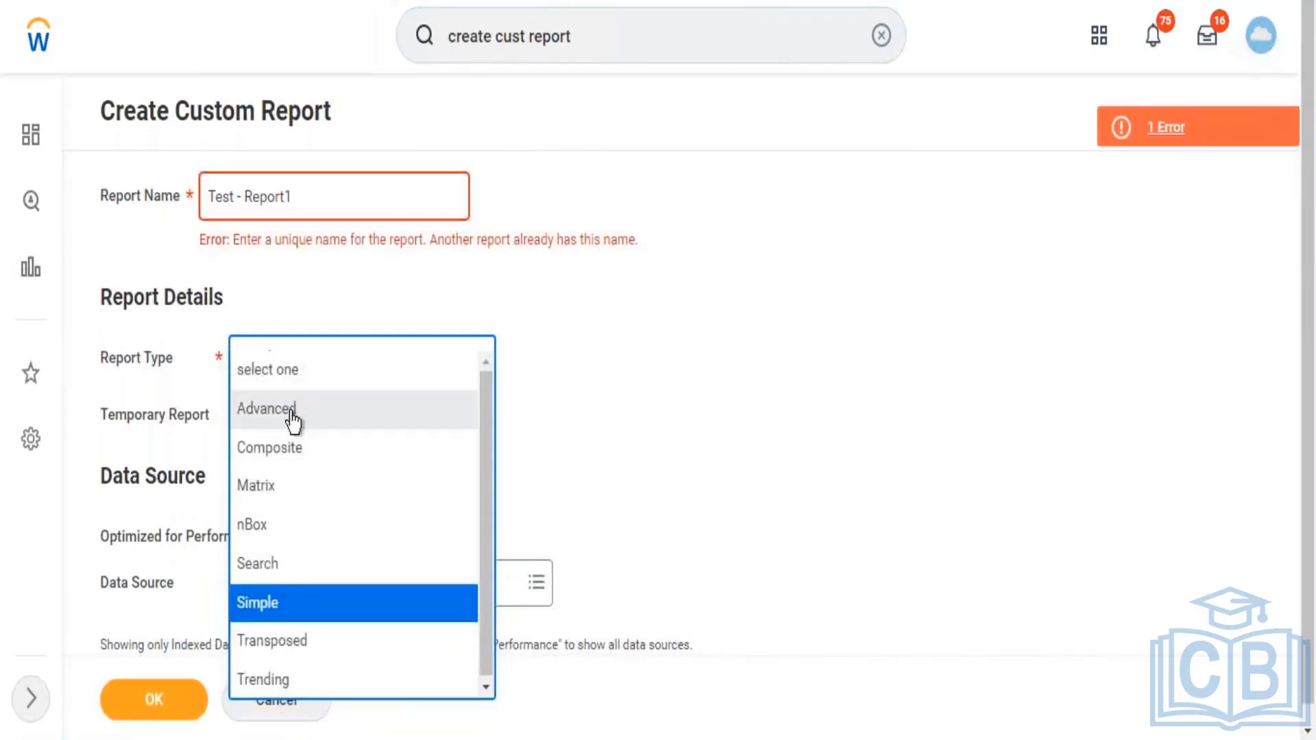
{"action": "left_click", "coordinate": [294, 411]}
{"action": "left_click", "coordinate": [293, 197]}
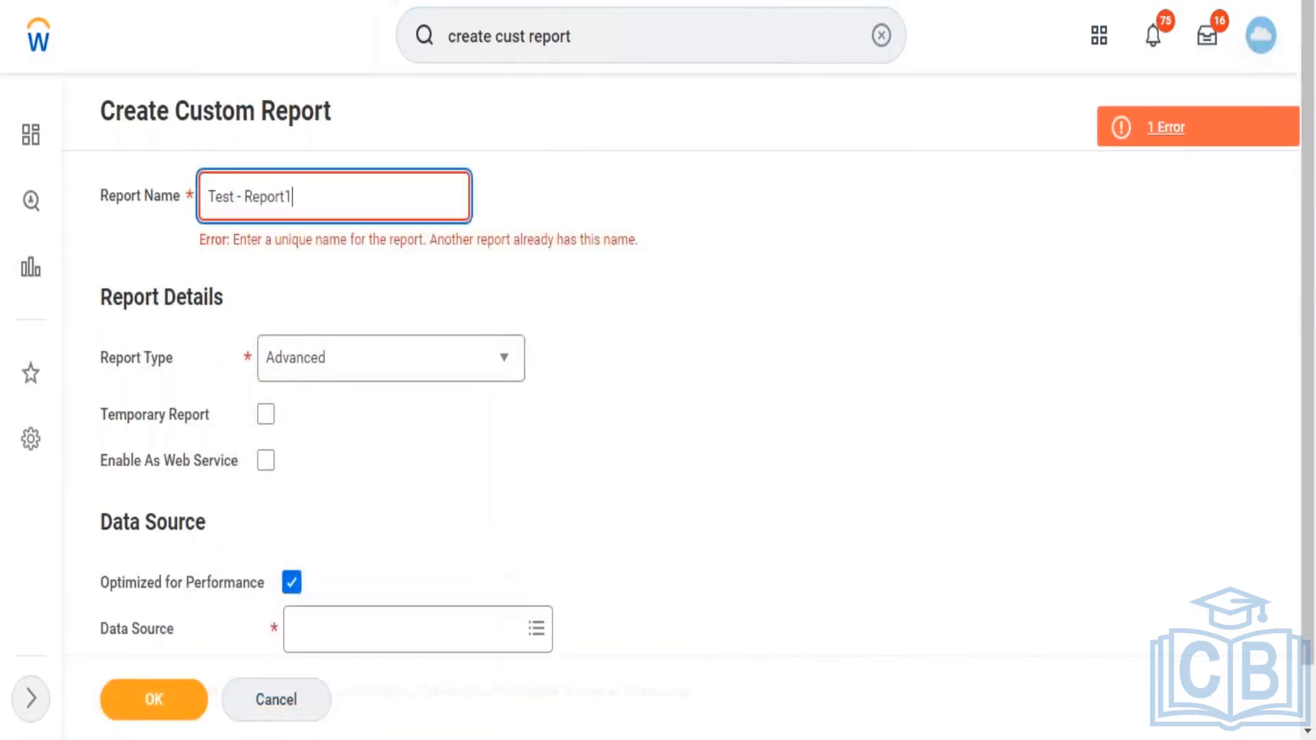
{"action": "key", "text": "BackSpace"}
{"action": "type", "text": "5"}
- Try All Active and Inactive Bonus Plans as the data source with Optimized for Performance cleared, and remove that data source
{"action": "left_click", "coordinate": [296, 585]}
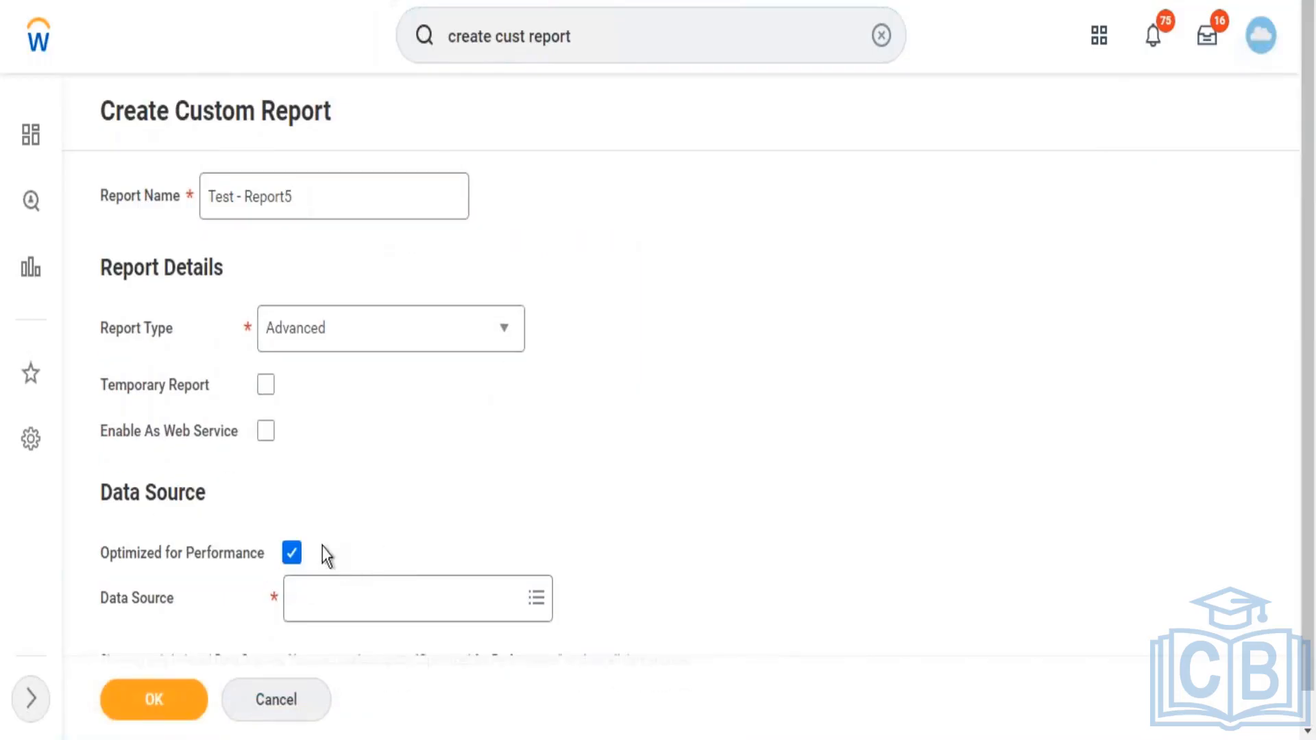
{"action": "left_click", "coordinate": [293, 554]}
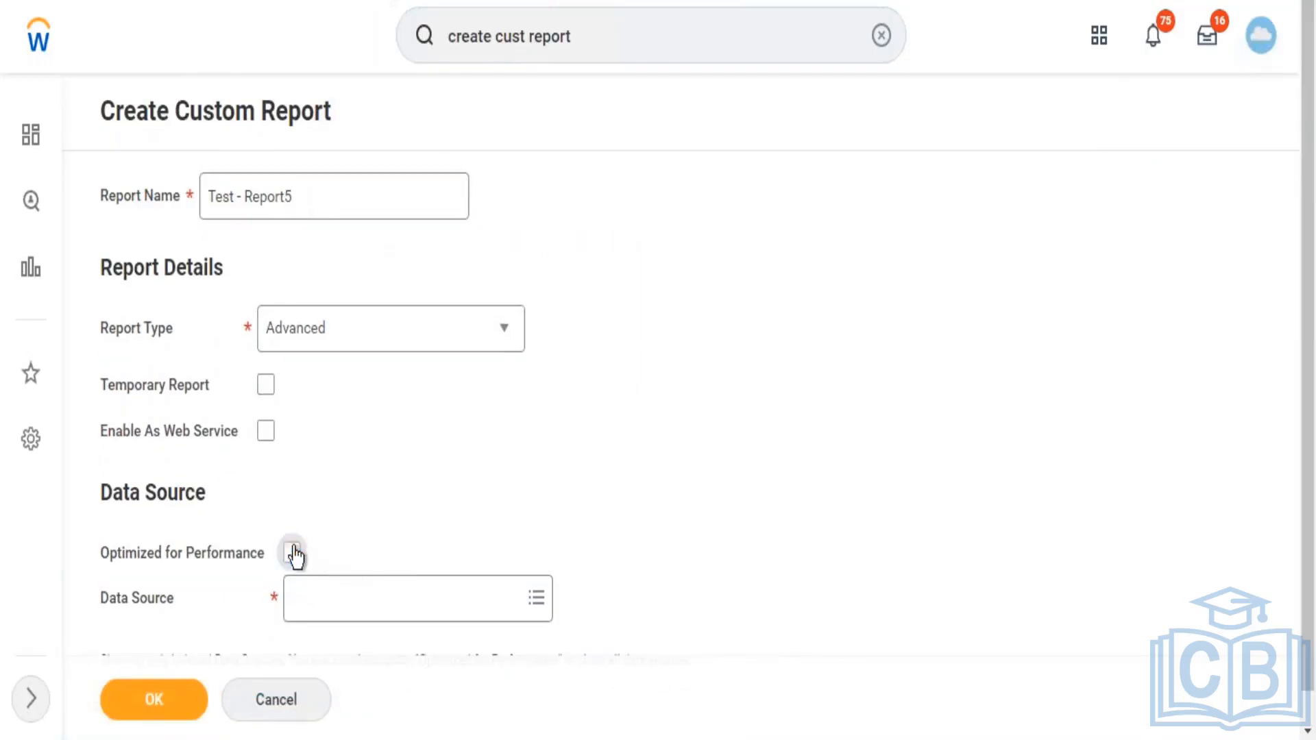
{"action": "left_click", "coordinate": [337, 620]}
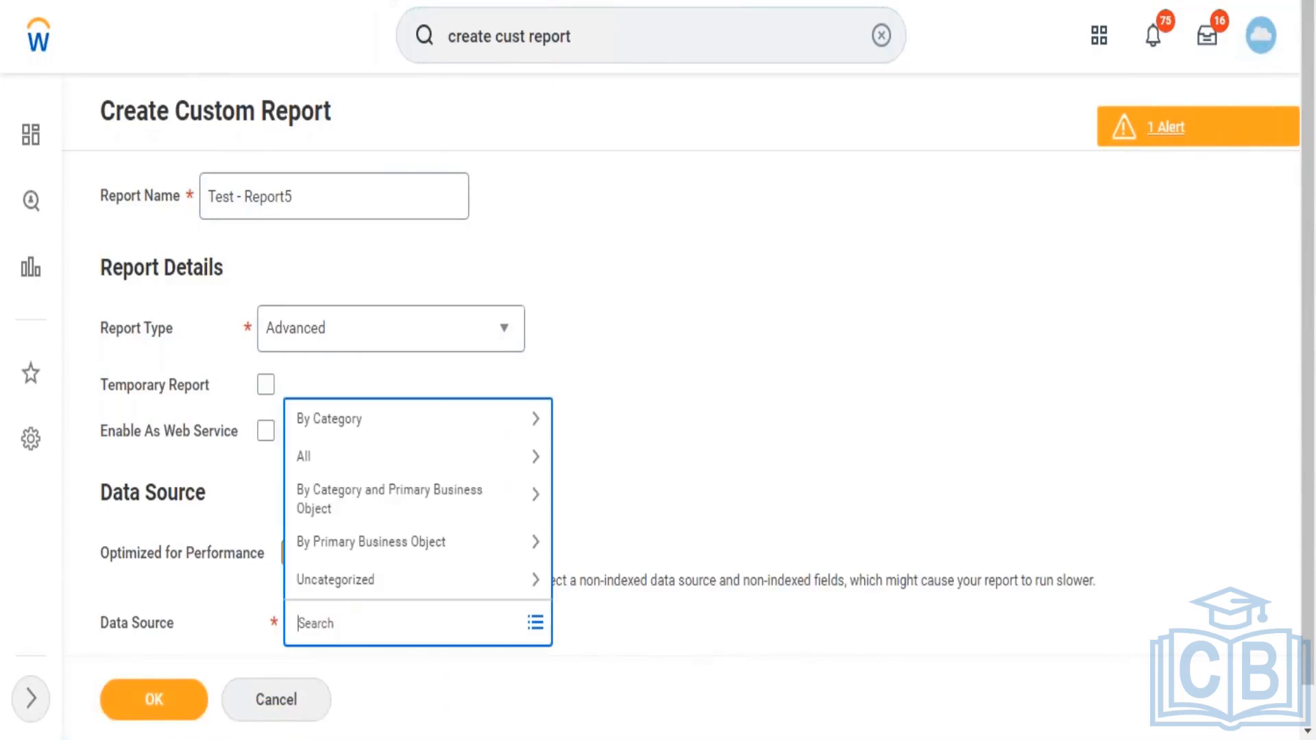
{"action": "type", "text": "All active and"}
{"action": "key", "text": "Return"}
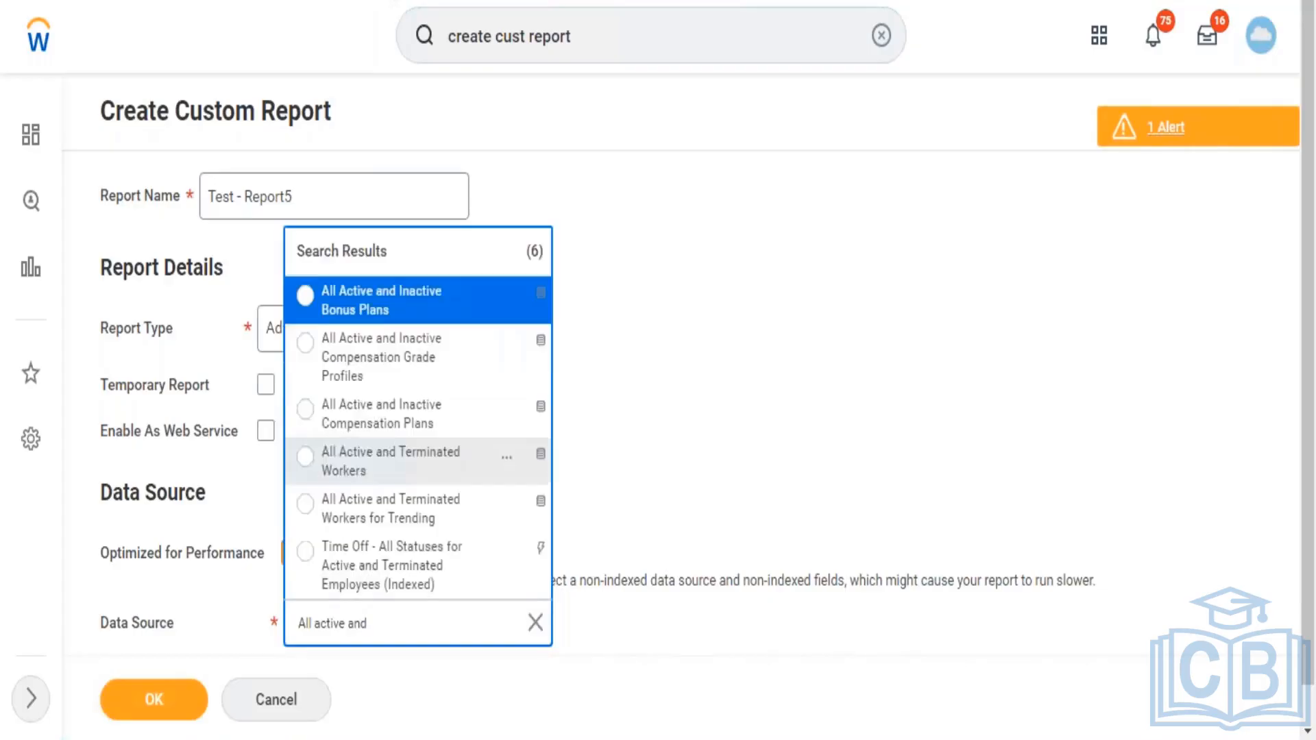
{"action": "left_click", "coordinate": [365, 308]}
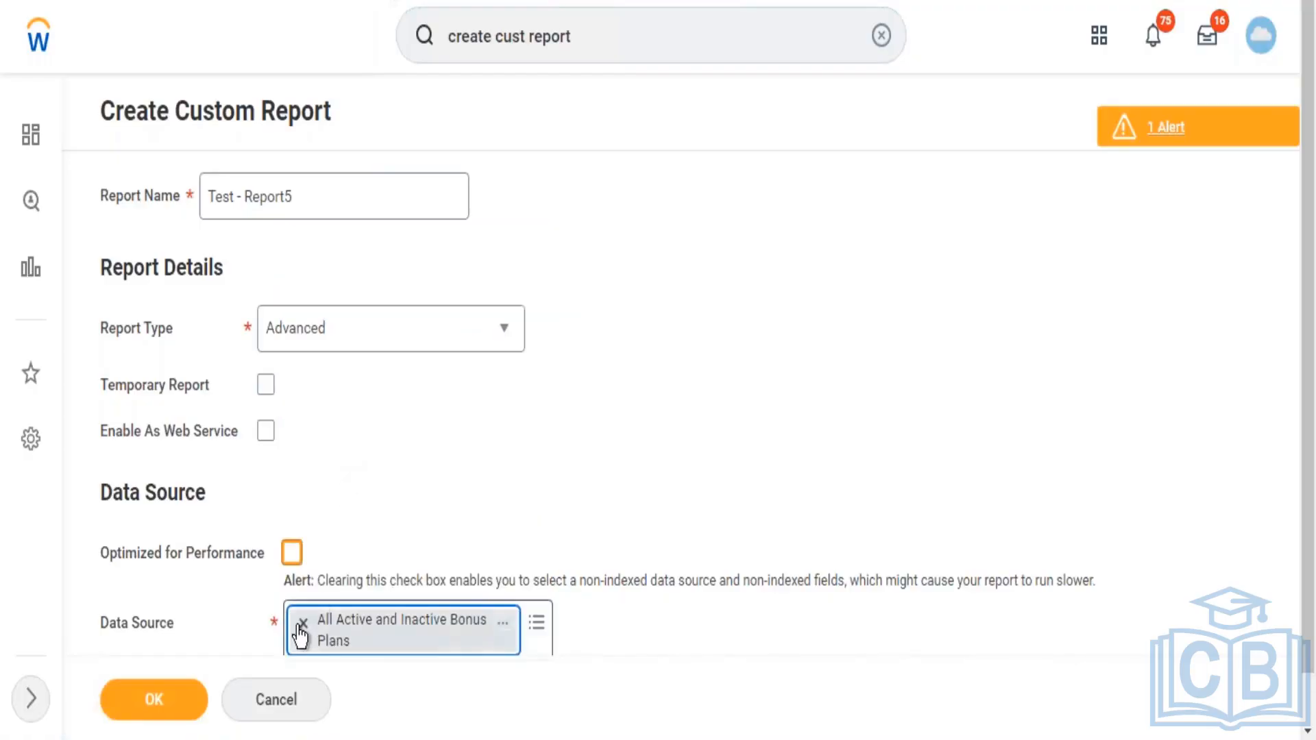
{"action": "left_click", "coordinate": [303, 623]}
{"action": "type", "text": "act"}
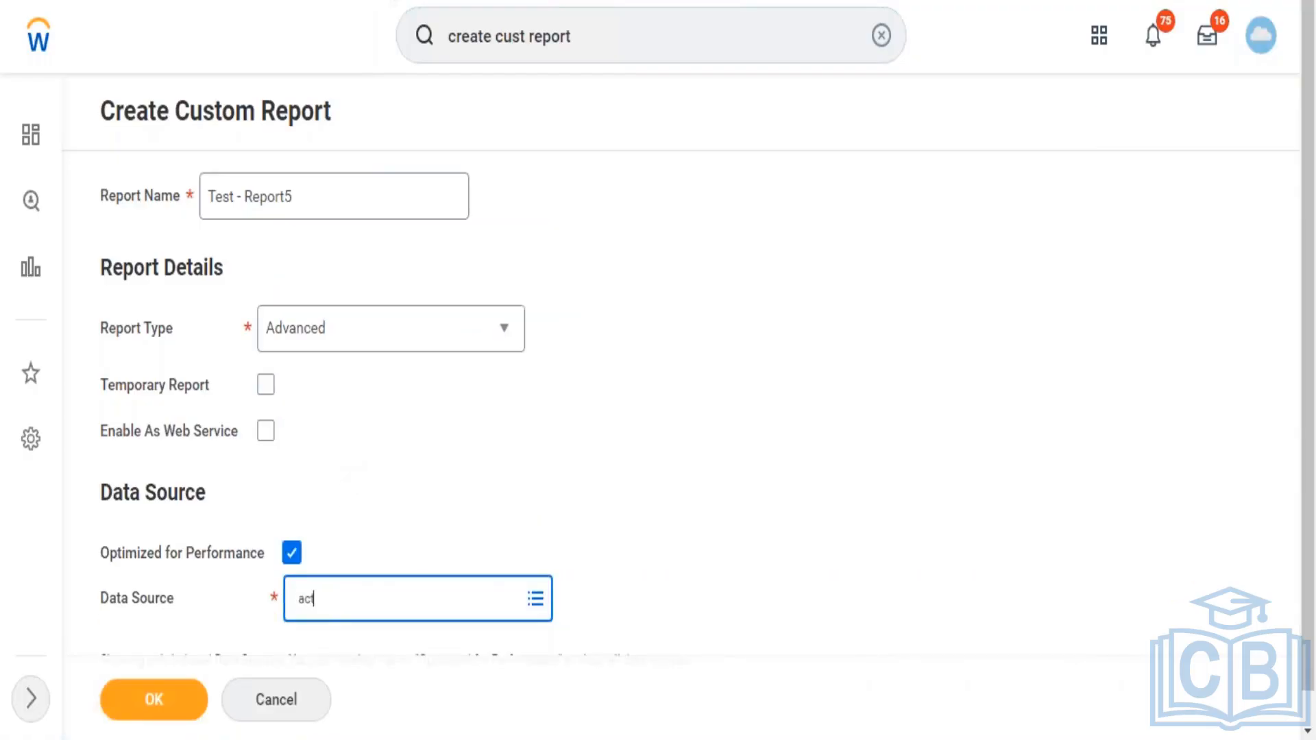
{"action": "type", "text": "ive ad ter"}
{"action": "key", "text": "Return"}
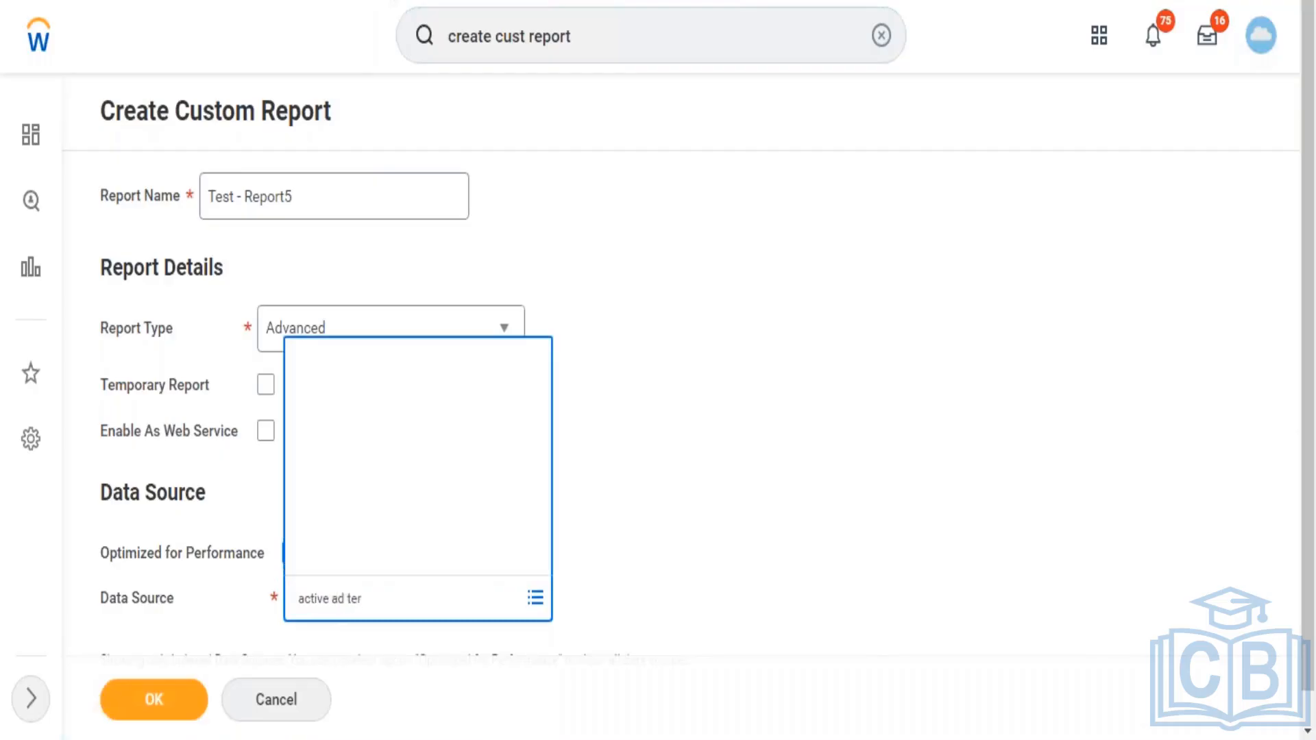
{"action": "left_click", "coordinate": [382, 600]}
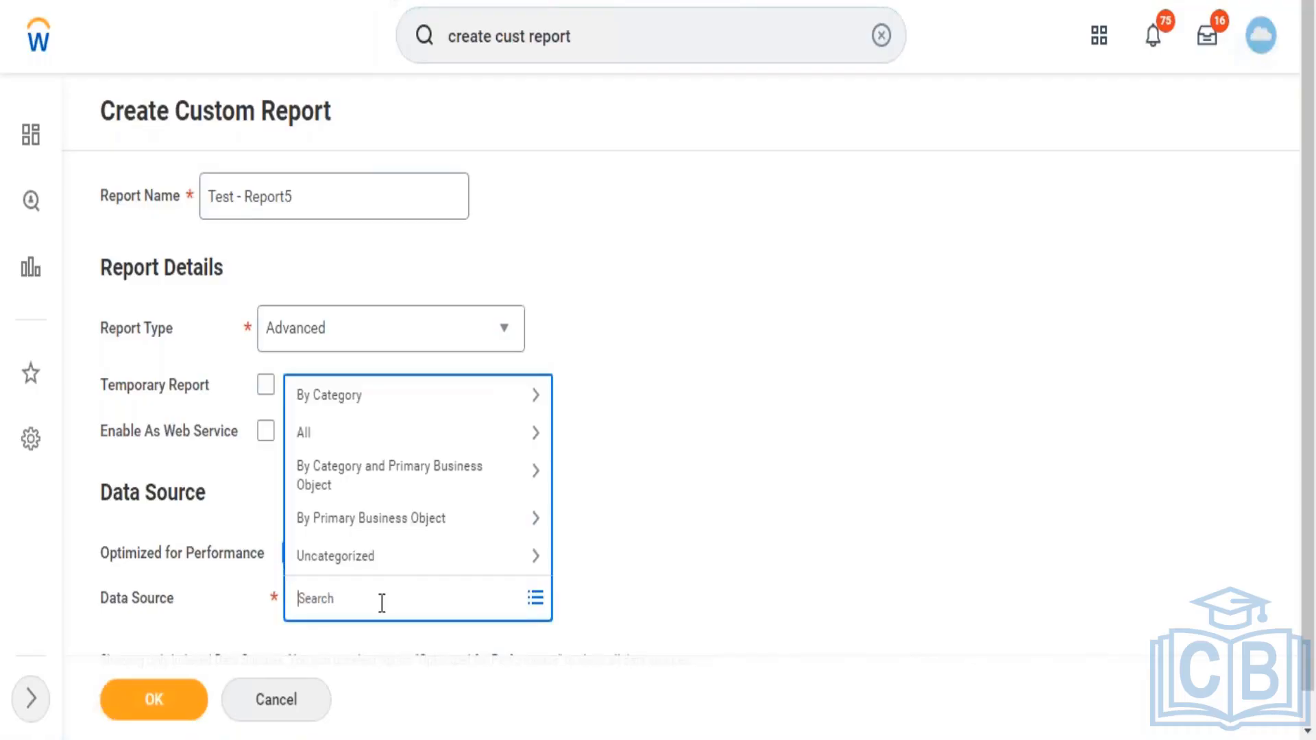
{"action": "left_click", "coordinate": [251, 585]}
- Clear Optimized for Performance, set All Active and Terminated Workers as the data source, and submit the new report's details
{"action": "left_click", "coordinate": [292, 554]}
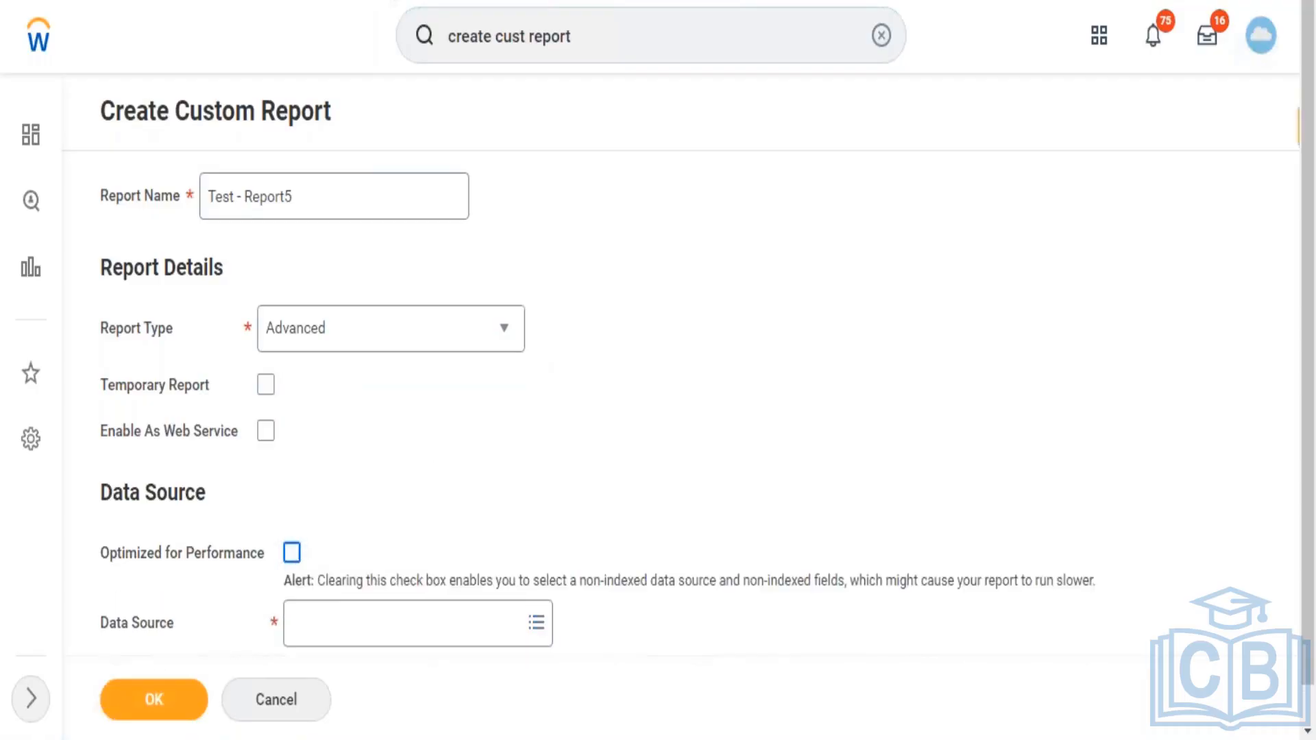
{"action": "left_click", "coordinate": [325, 632]}
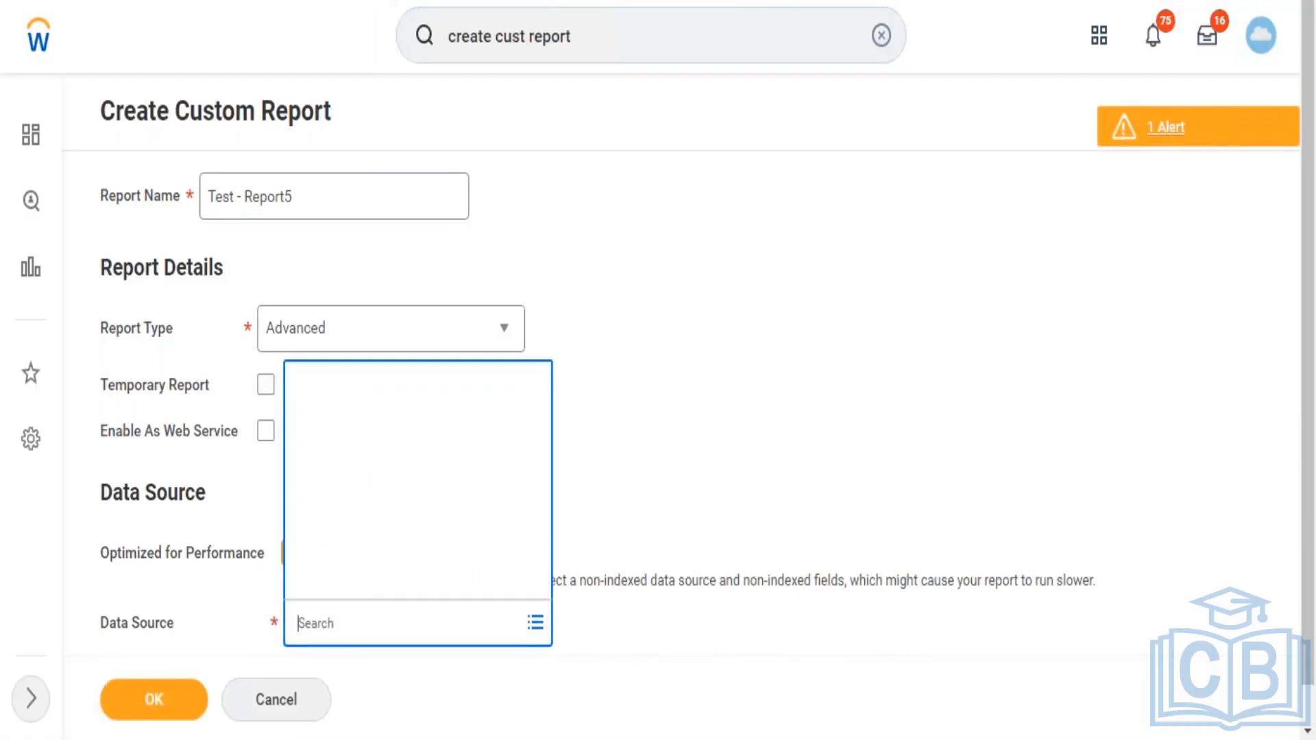
{"action": "type", "text": "All active and terminated"}
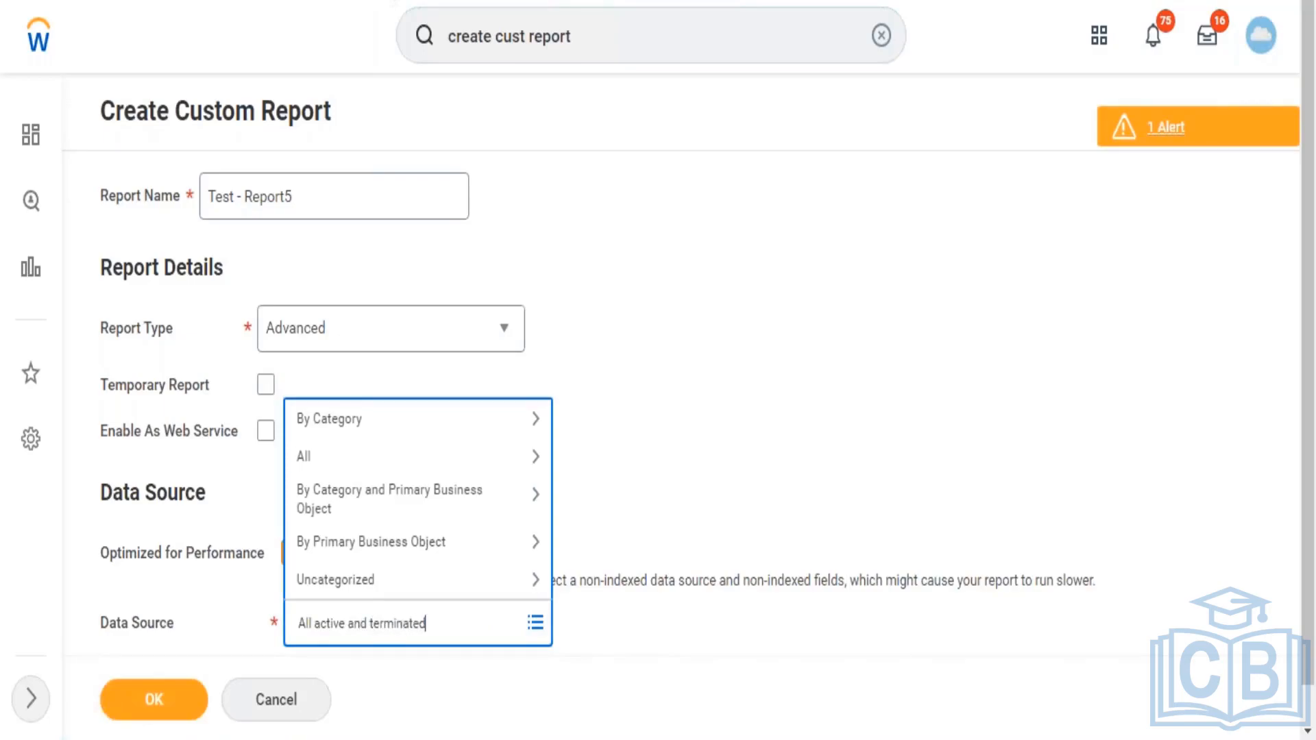
{"action": "key", "text": "Return"}
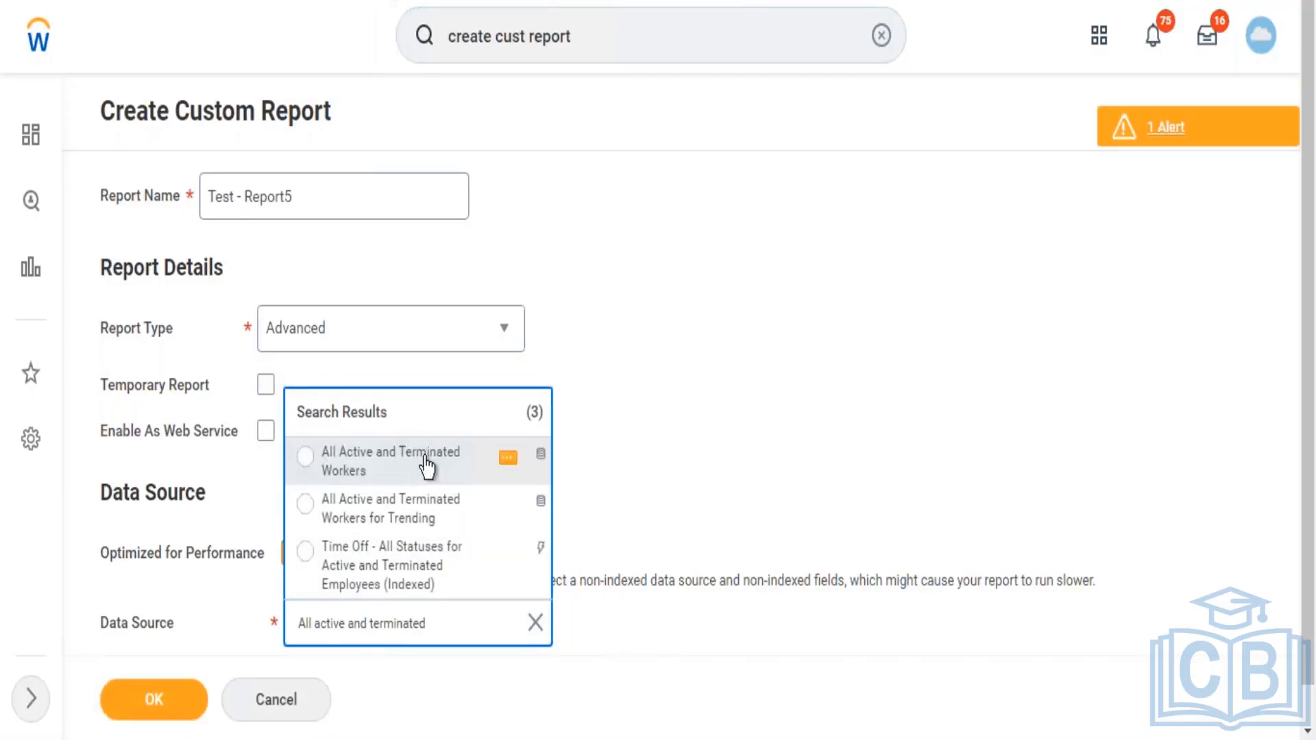
{"action": "left_click", "coordinate": [426, 466]}
{"action": "left_click", "coordinate": [152, 716]}
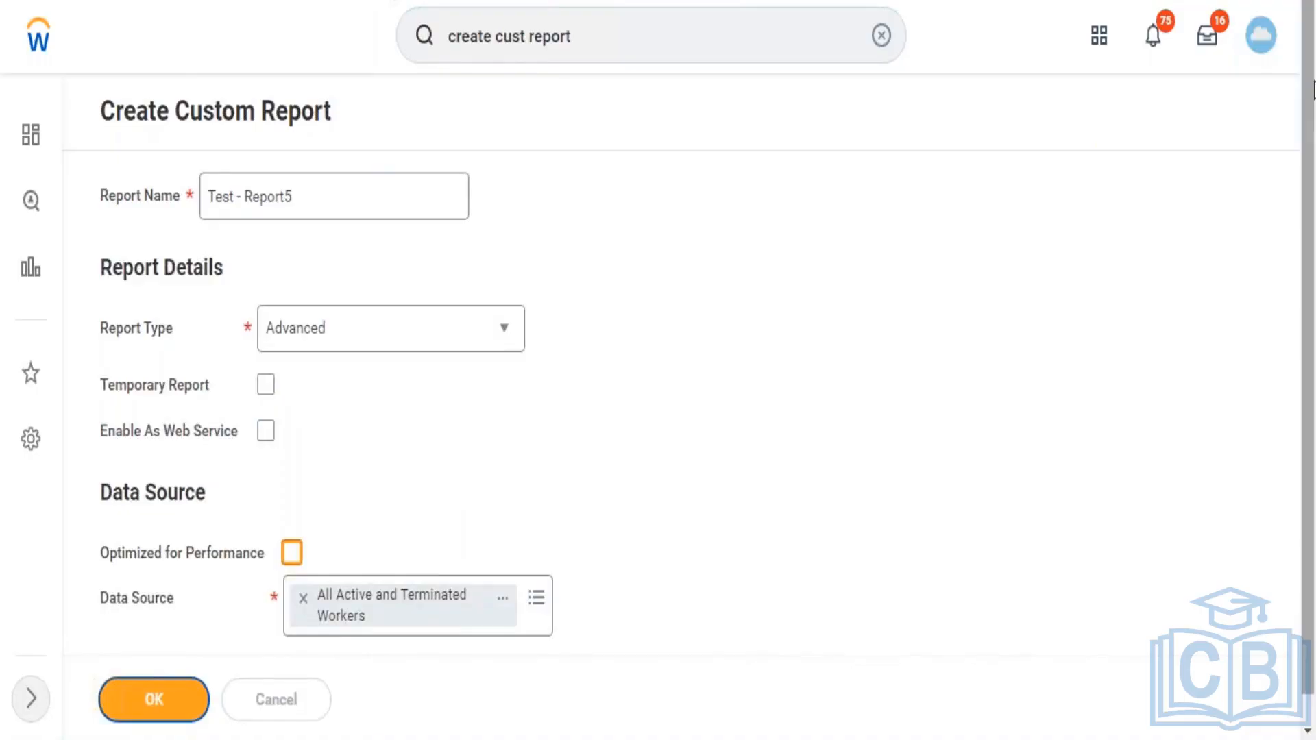
- Set the first report column's field to Employee ID on the Worker business object
{"action": "scroll", "coordinate": [533, 404], "scroll_direction": "down", "scroll_amount": 4}
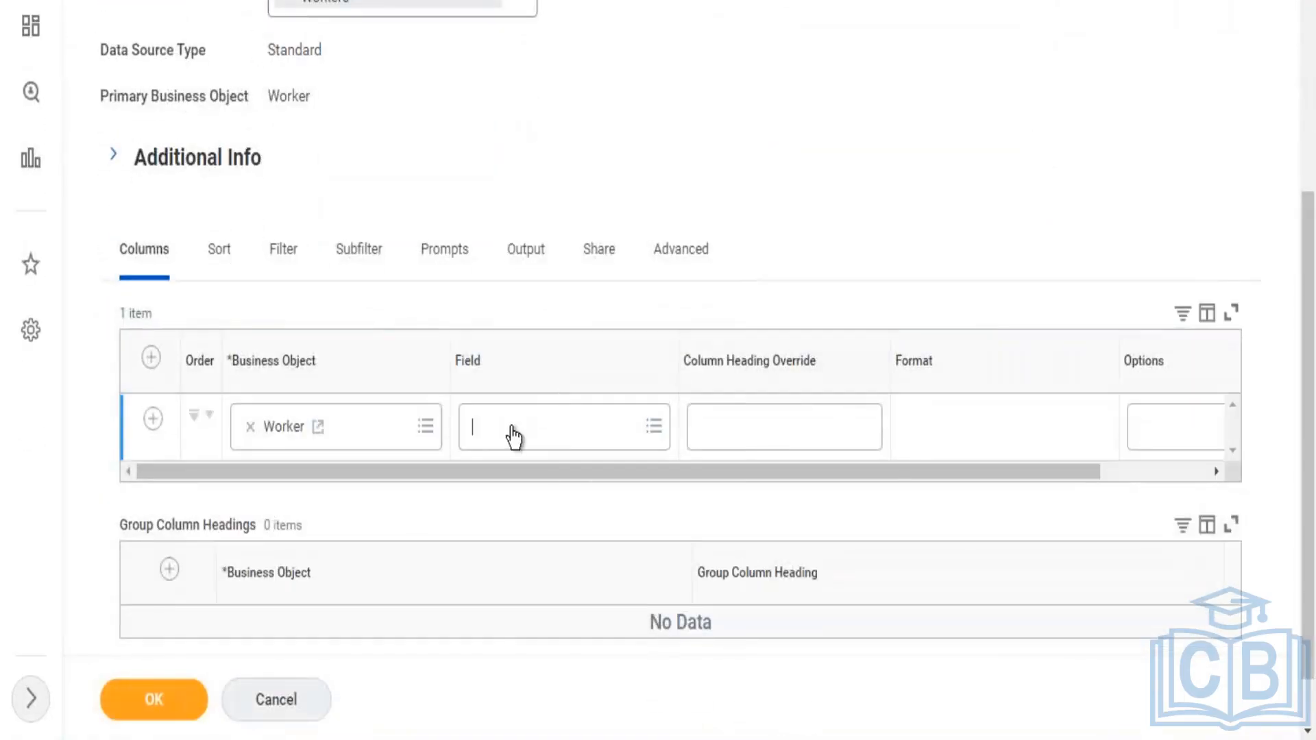
{"action": "left_click", "coordinate": [514, 435]}
{"action": "type", "text": "E"}
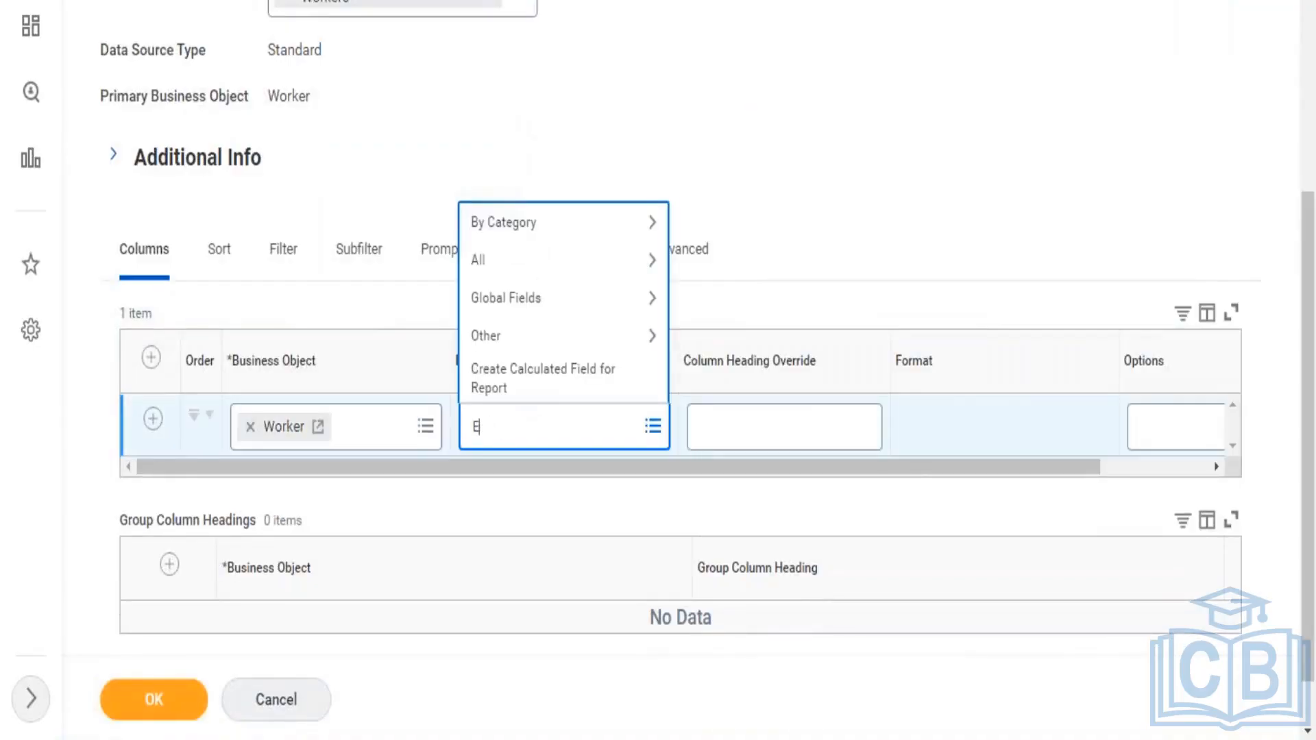
{"action": "type", "text": "mpmployee ID"}
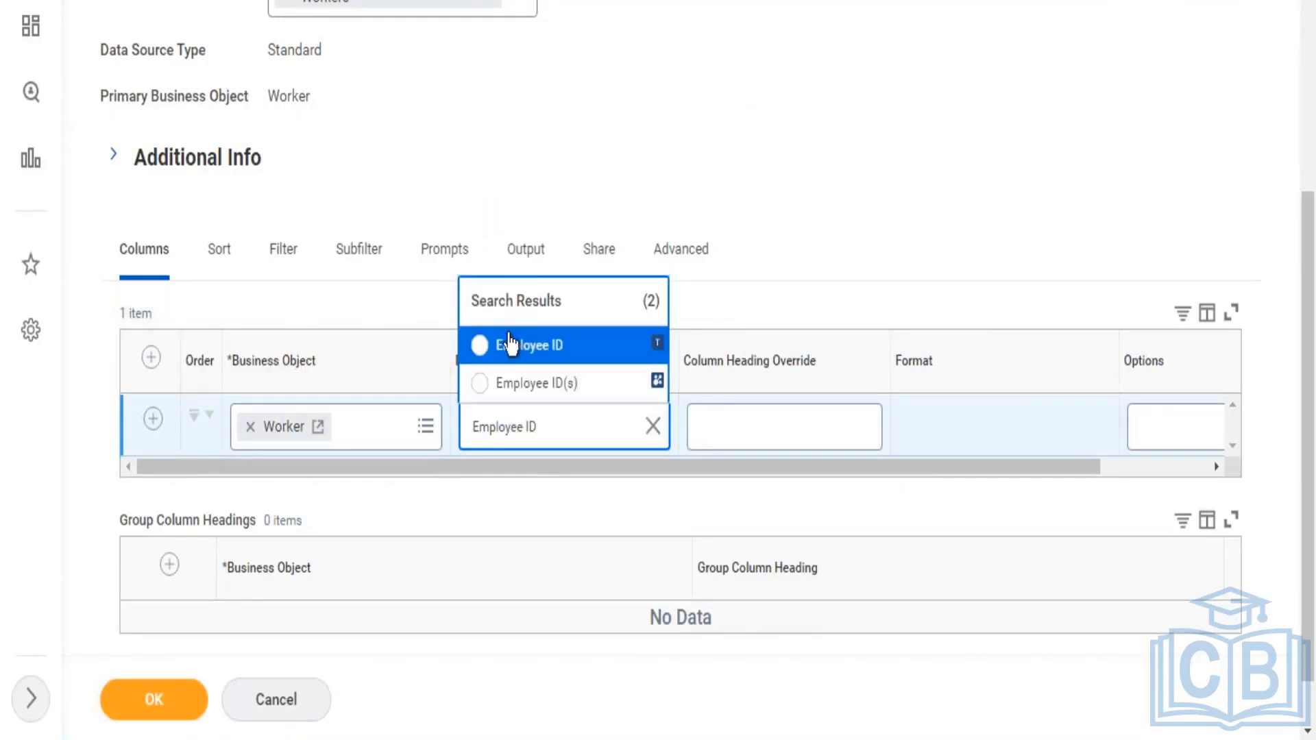
{"action": "left_click", "coordinate": [505, 343]}
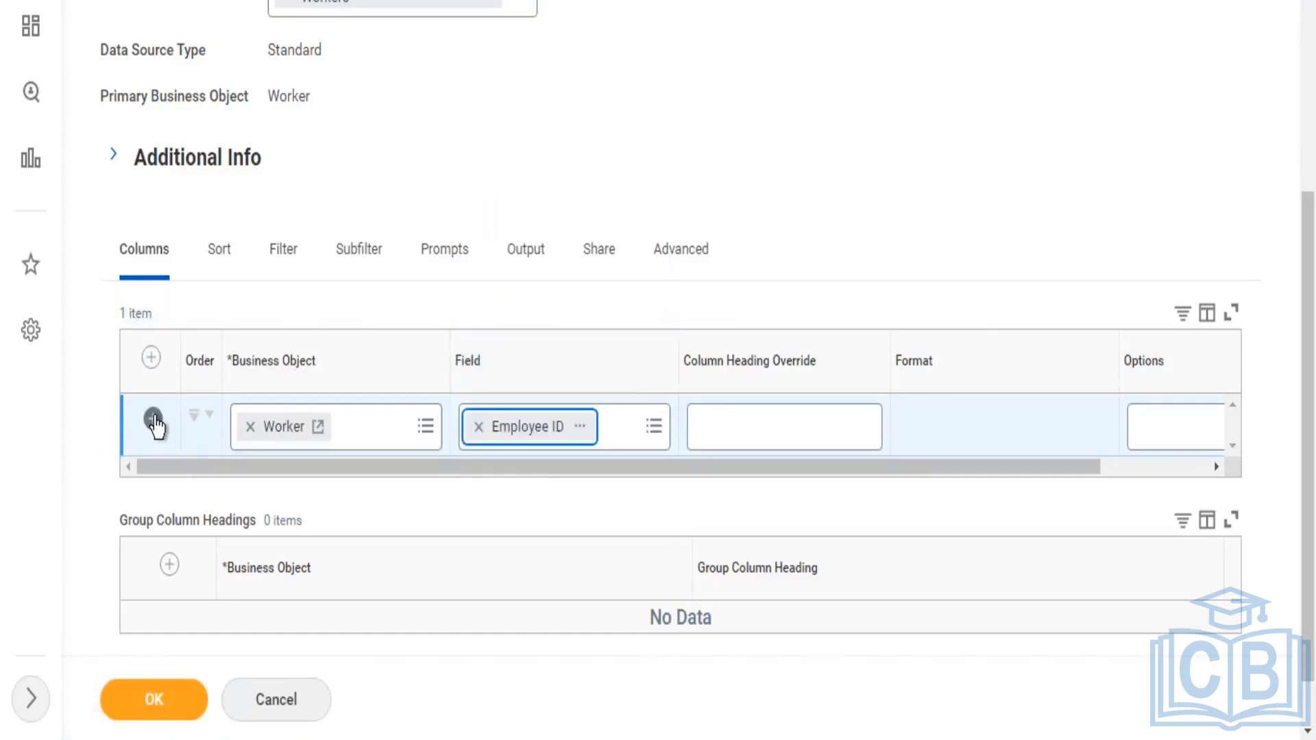
- Add a second report column with the Worker field of the Worker business object
{"action": "left_click", "coordinate": [153, 419]}
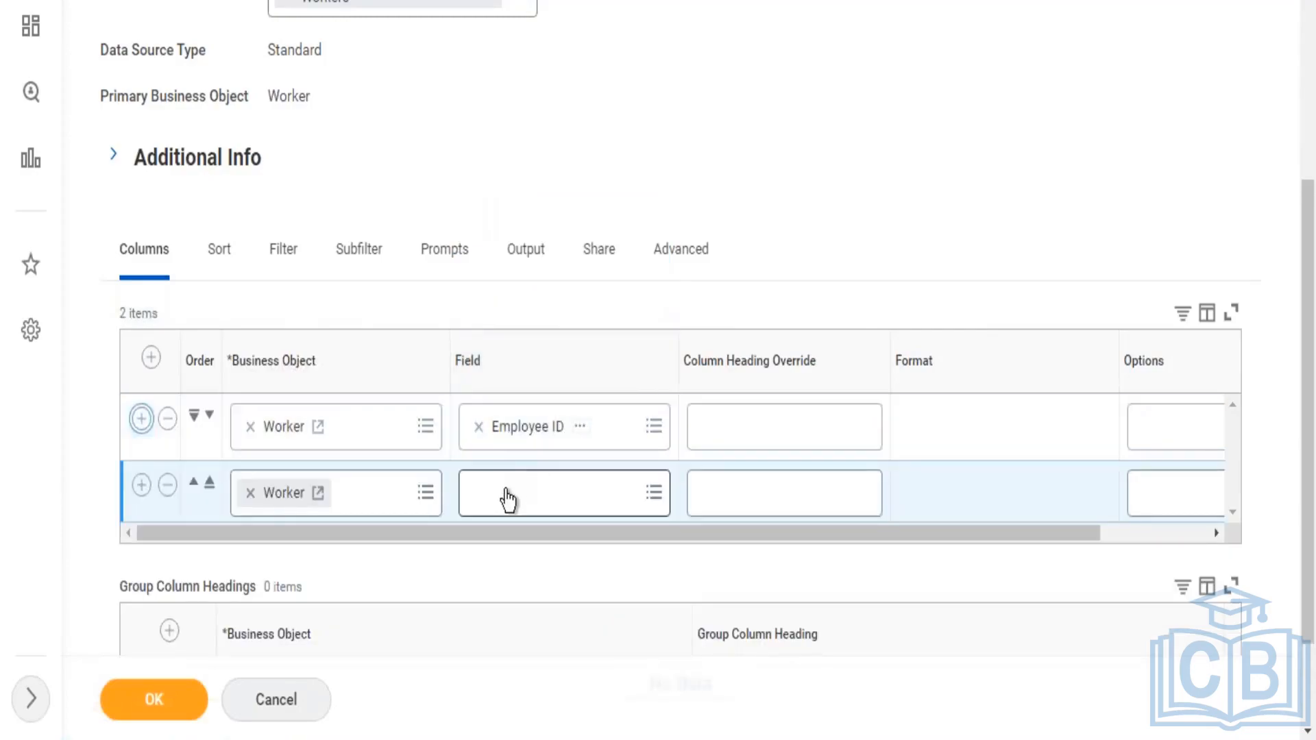
{"action": "left_click", "coordinate": [504, 492]}
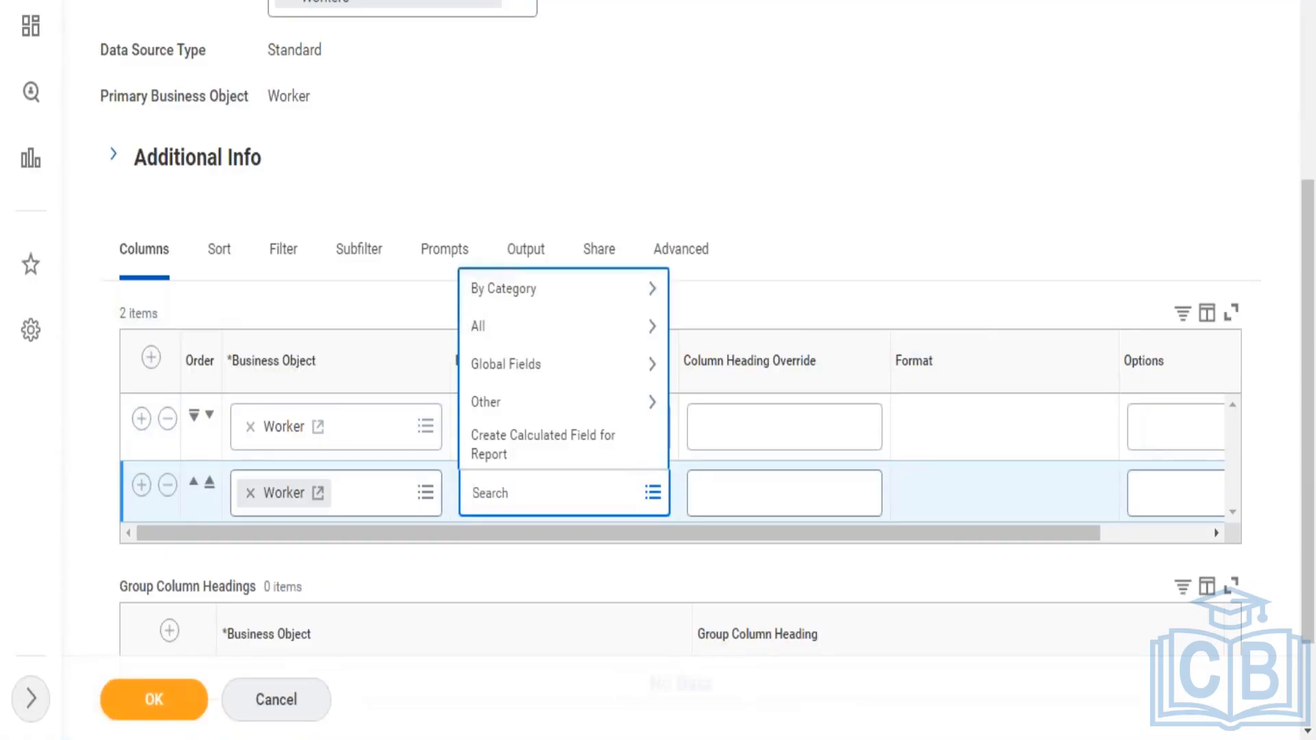
{"action": "type", "text": "Worker"}
{"action": "key", "text": "Return"}
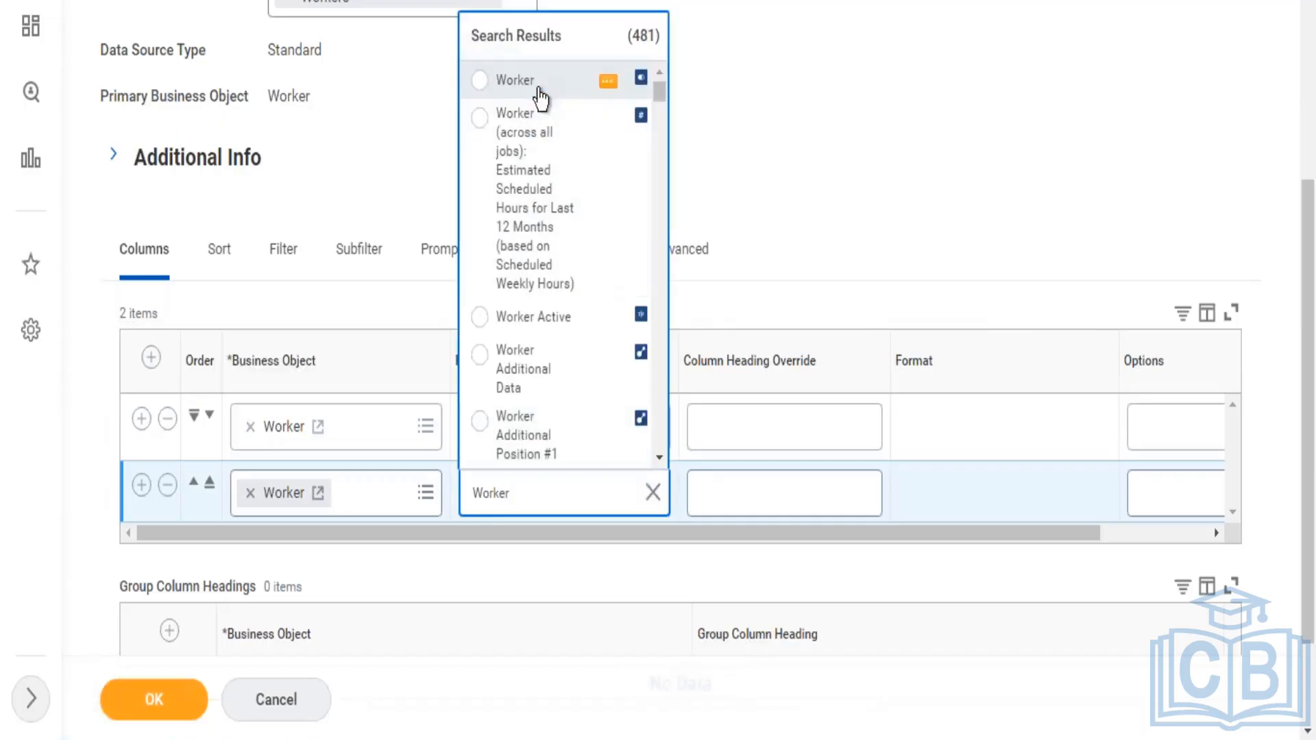
{"action": "left_click", "coordinate": [538, 89]}
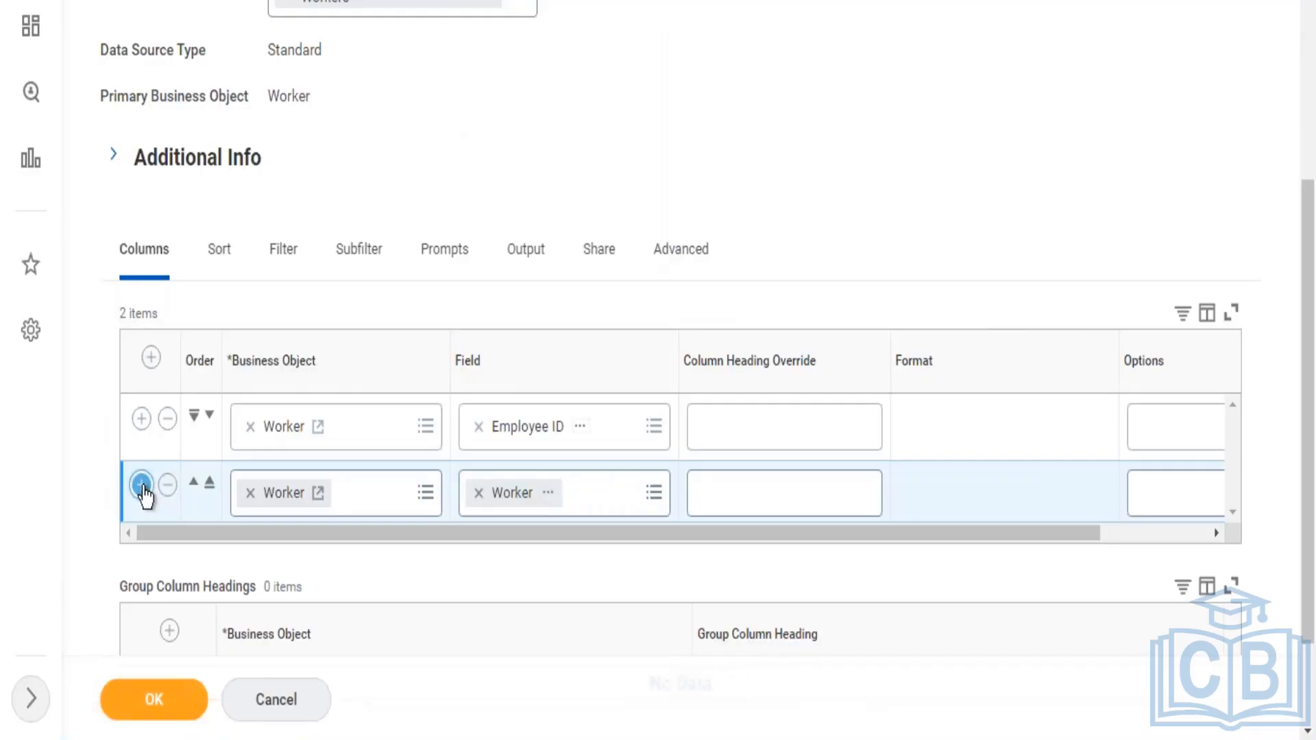
- Add a third report column with the Supervisory Organization field of the Worker business object
{"action": "left_click", "coordinate": [142, 487]}
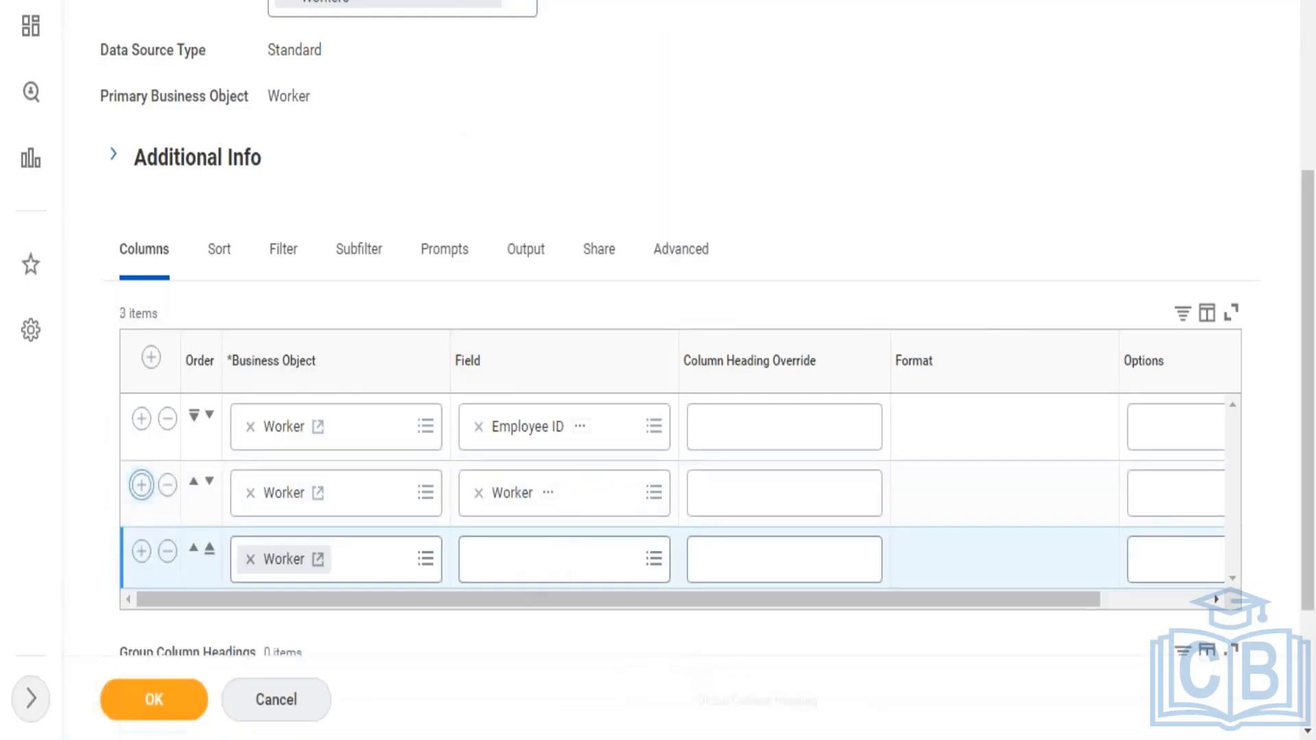
{"action": "left_click", "coordinate": [508, 570]}
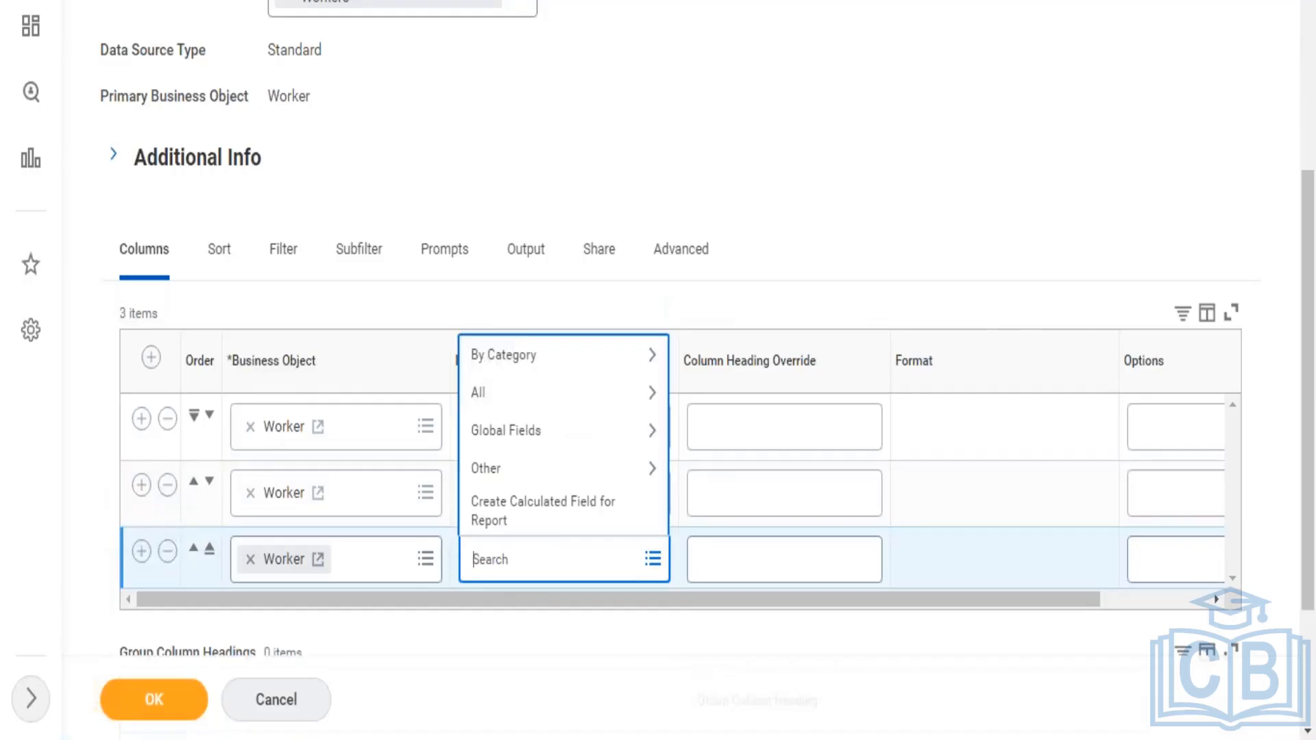
{"action": "type", "text": "Supervisory Org"}
{"action": "key", "text": "Return"}
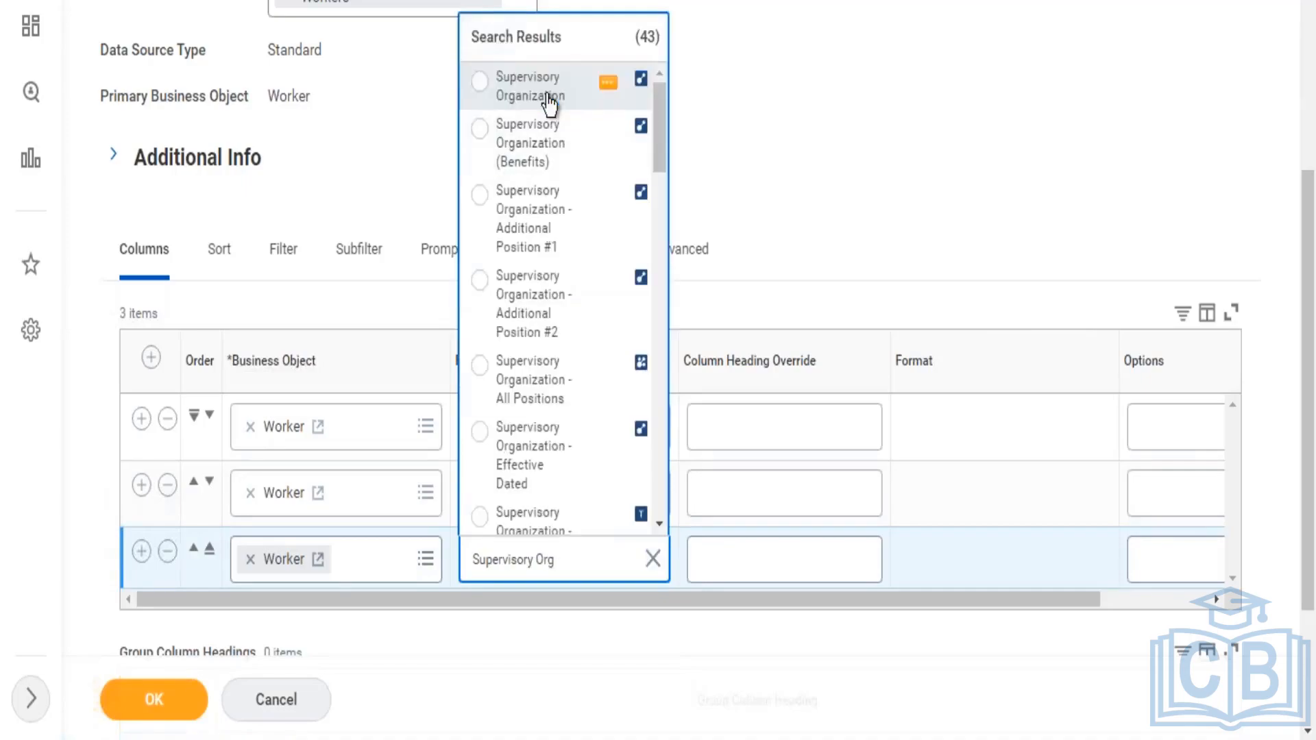
{"action": "left_click", "coordinate": [548, 103]}
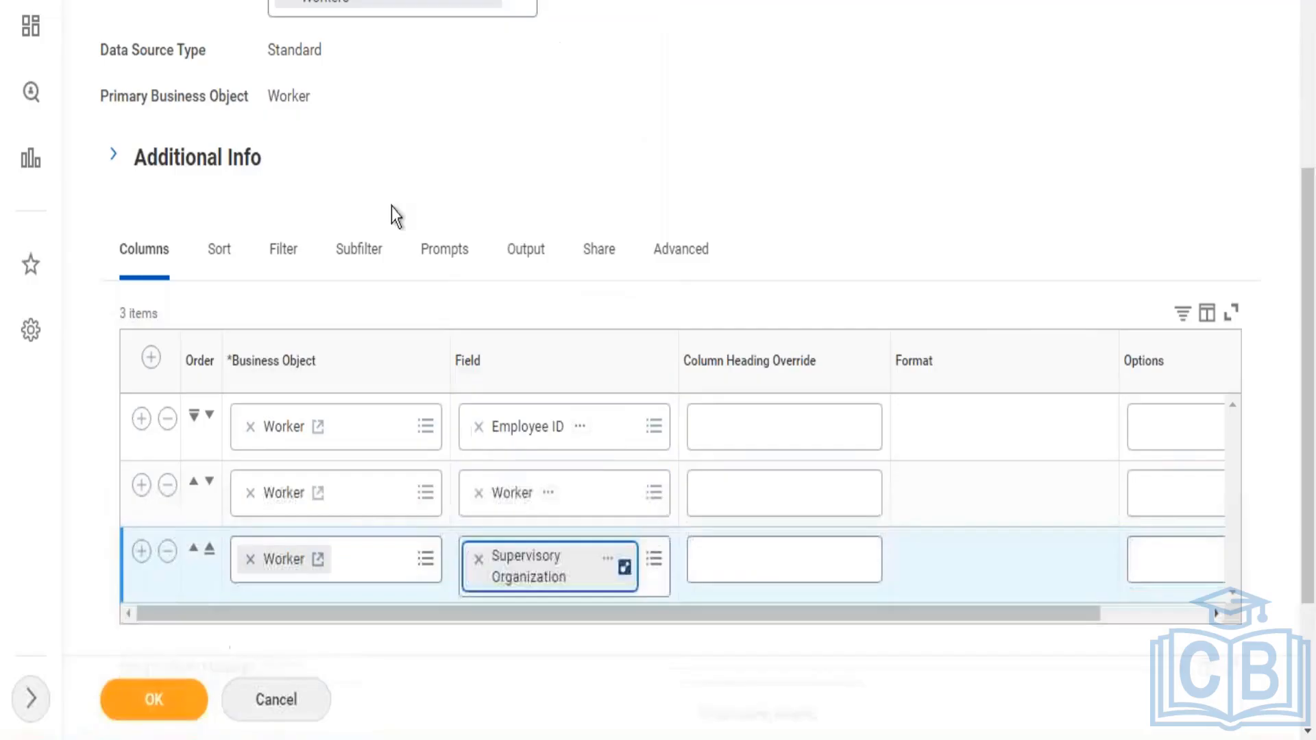
- Add a fourth report column with the Cost Center field of the Worker business object
{"action": "left_click", "coordinate": [141, 553]}
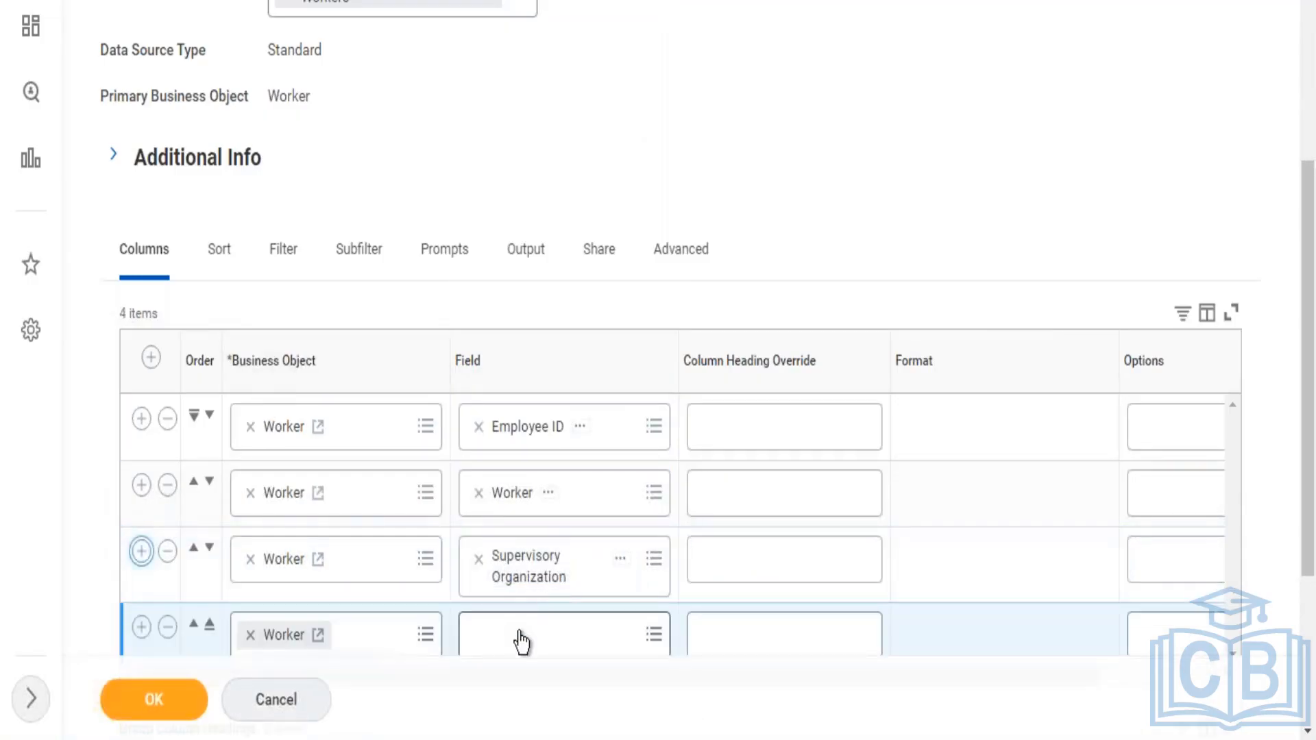
{"action": "left_click", "coordinate": [521, 641]}
{"action": "type", "text": "cOs"}
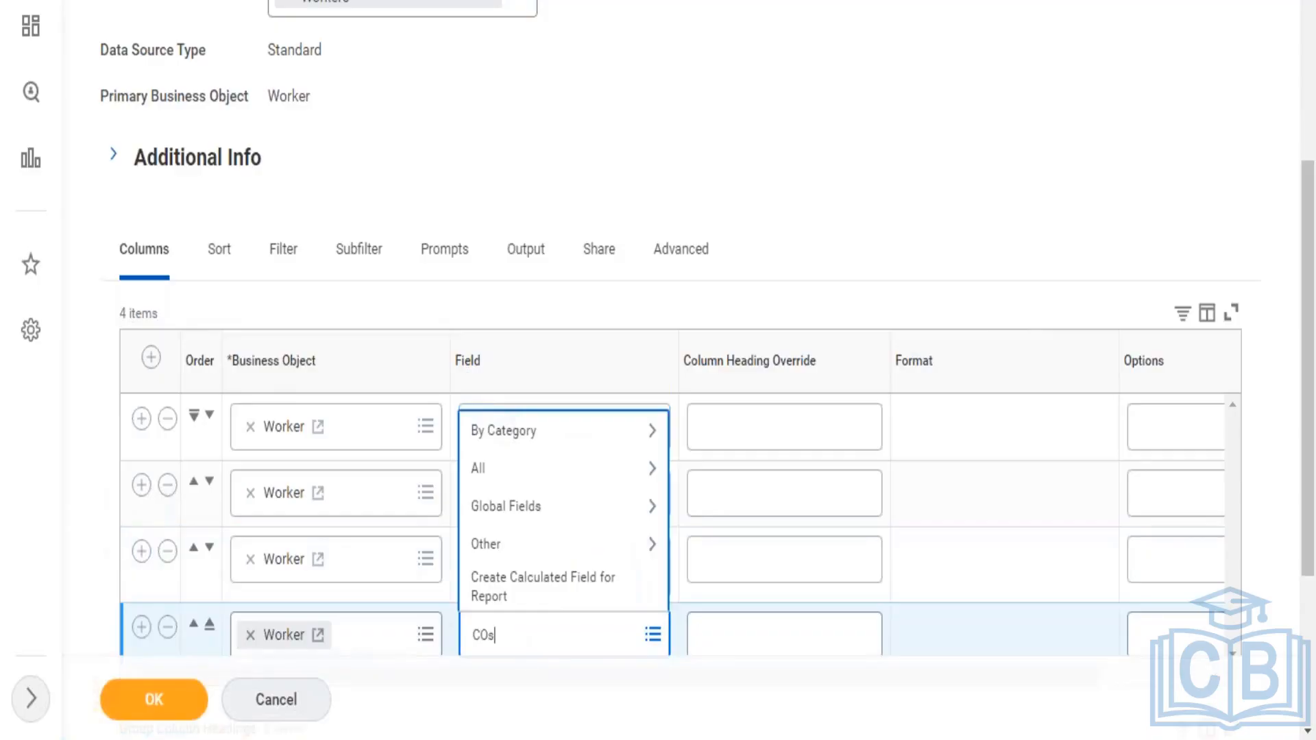
{"action": "type", "text": "t center"}
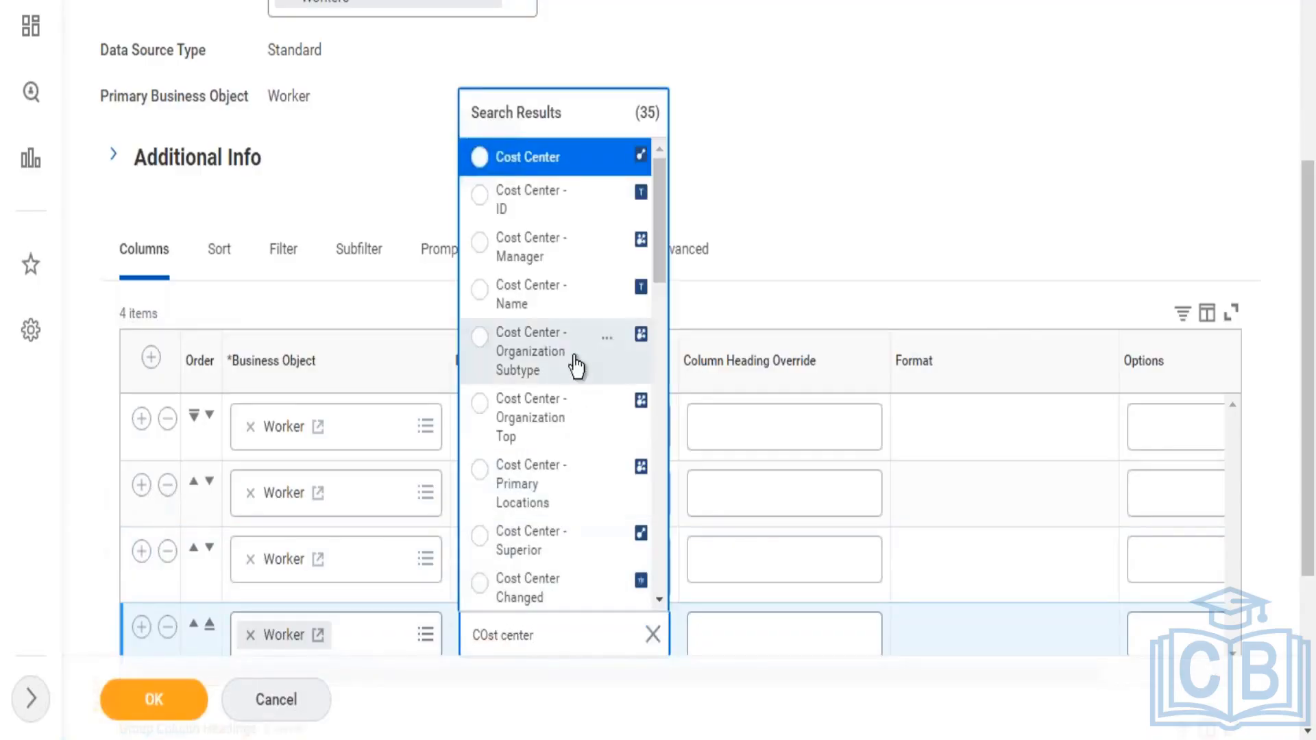
{"action": "left_click", "coordinate": [553, 163]}
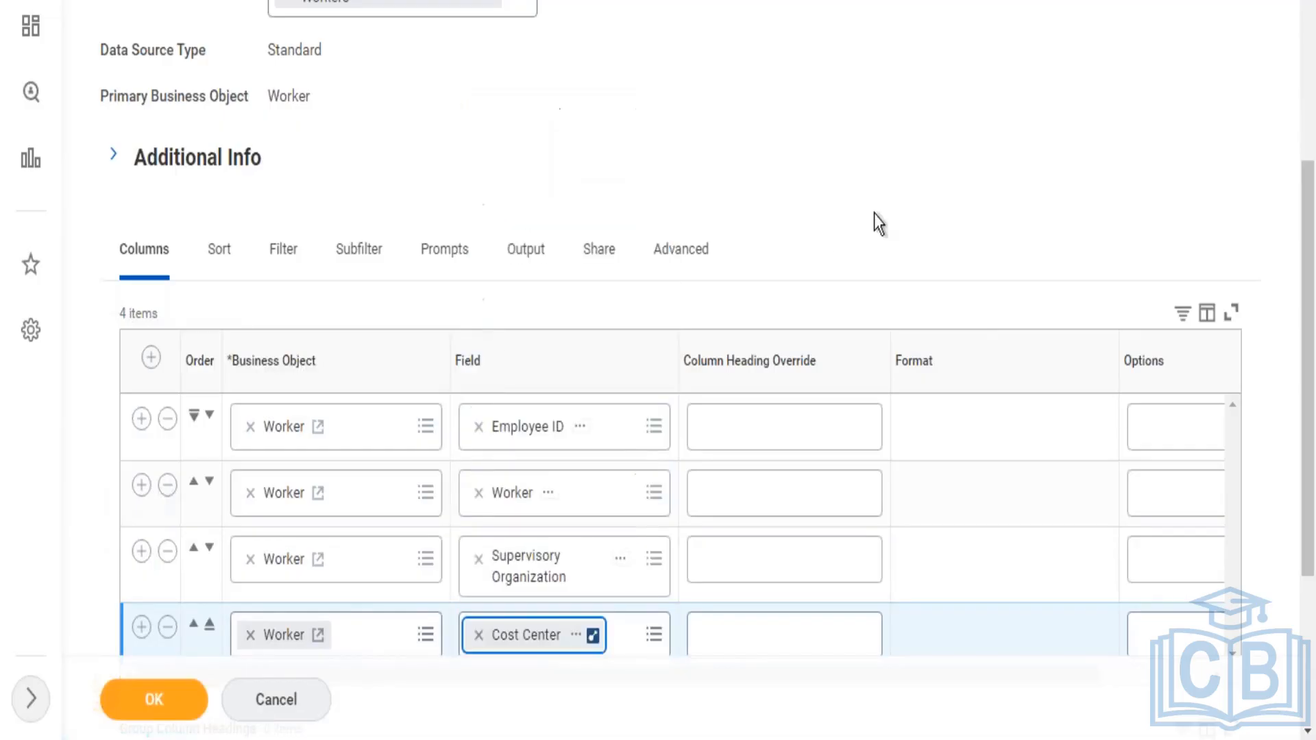
- Add a fifth report column with the Active Status field of the Worker business object
{"action": "scroll", "coordinate": [501, 504], "scroll_direction": "down", "scroll_amount": 4}
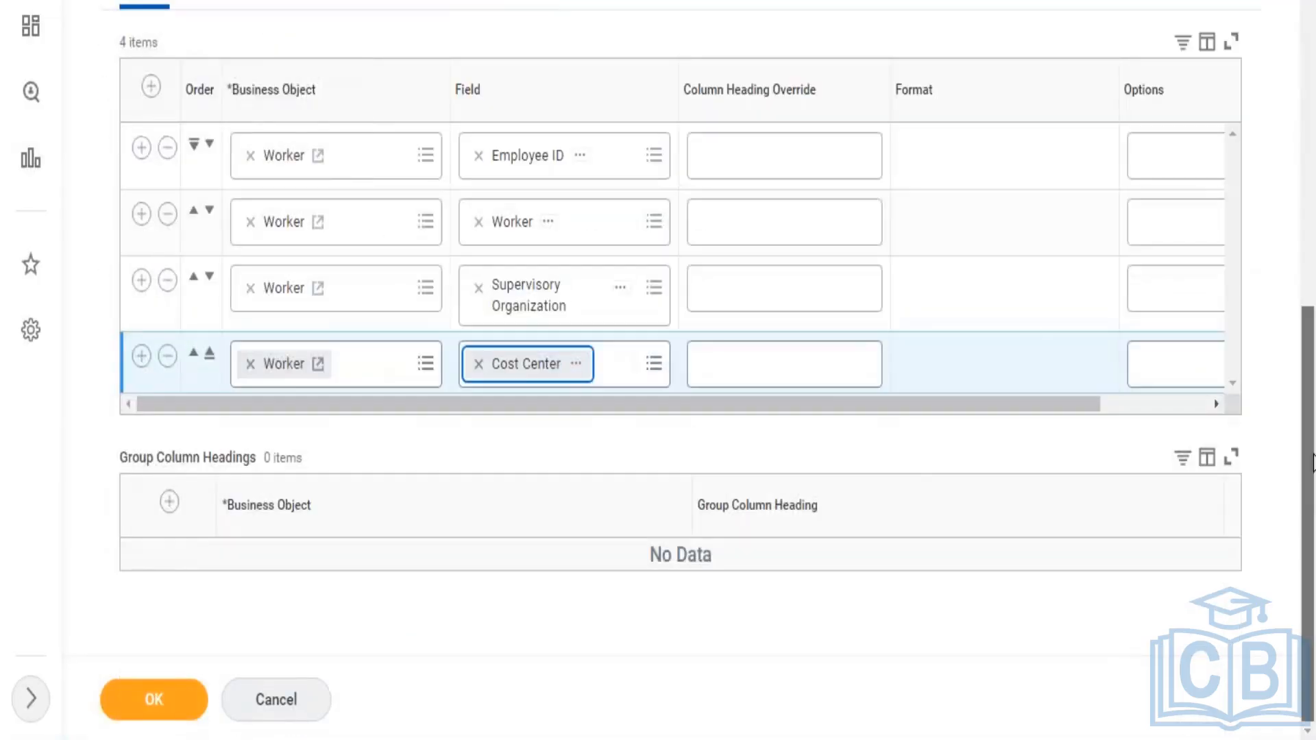
{"action": "left_click", "coordinate": [142, 357]}
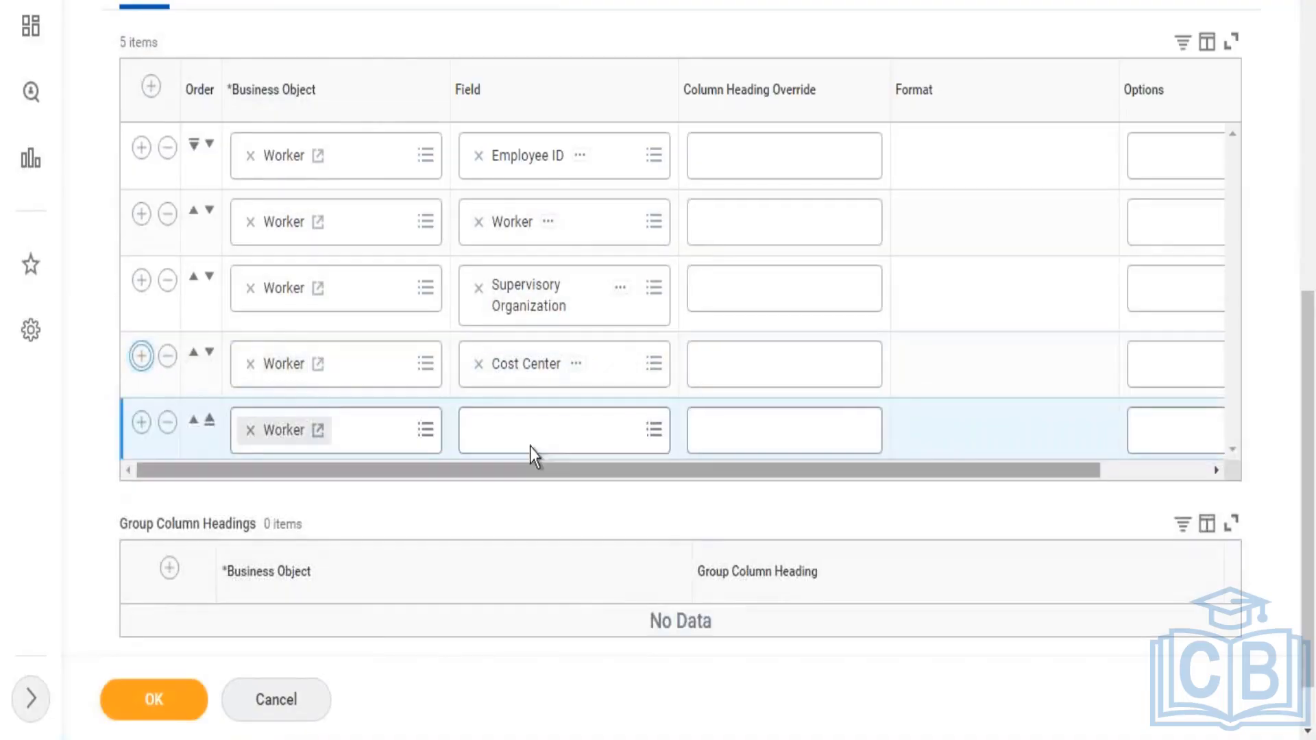
{"action": "left_click", "coordinate": [526, 441]}
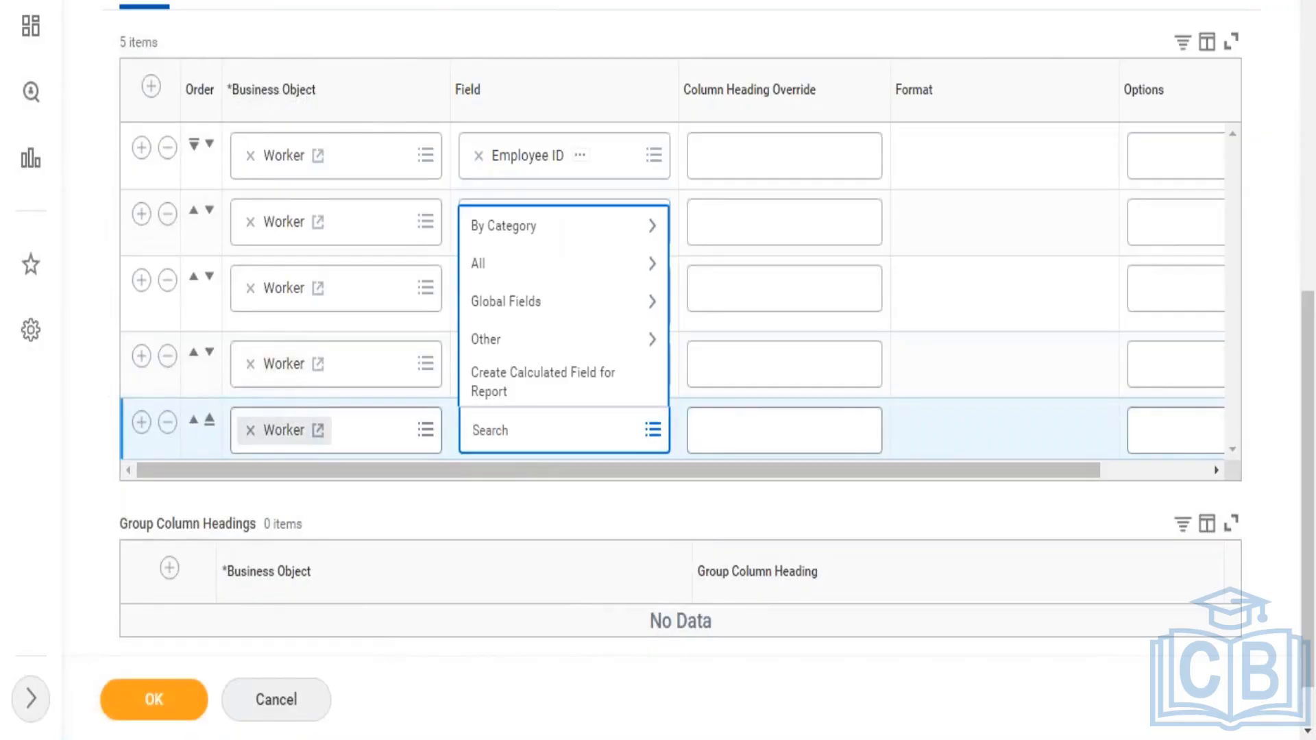
{"action": "type", "text": "Active status"}
{"action": "key", "text": "Return"}
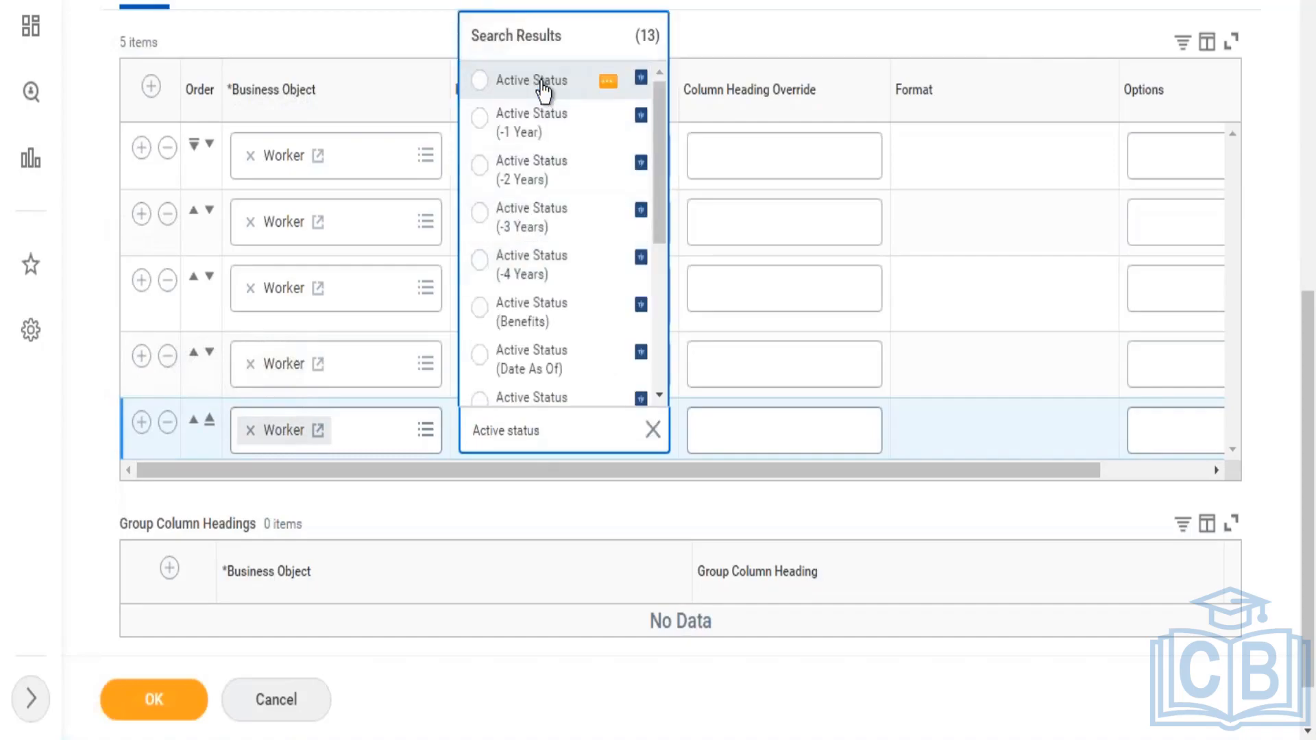
{"action": "left_click", "coordinate": [544, 83]}
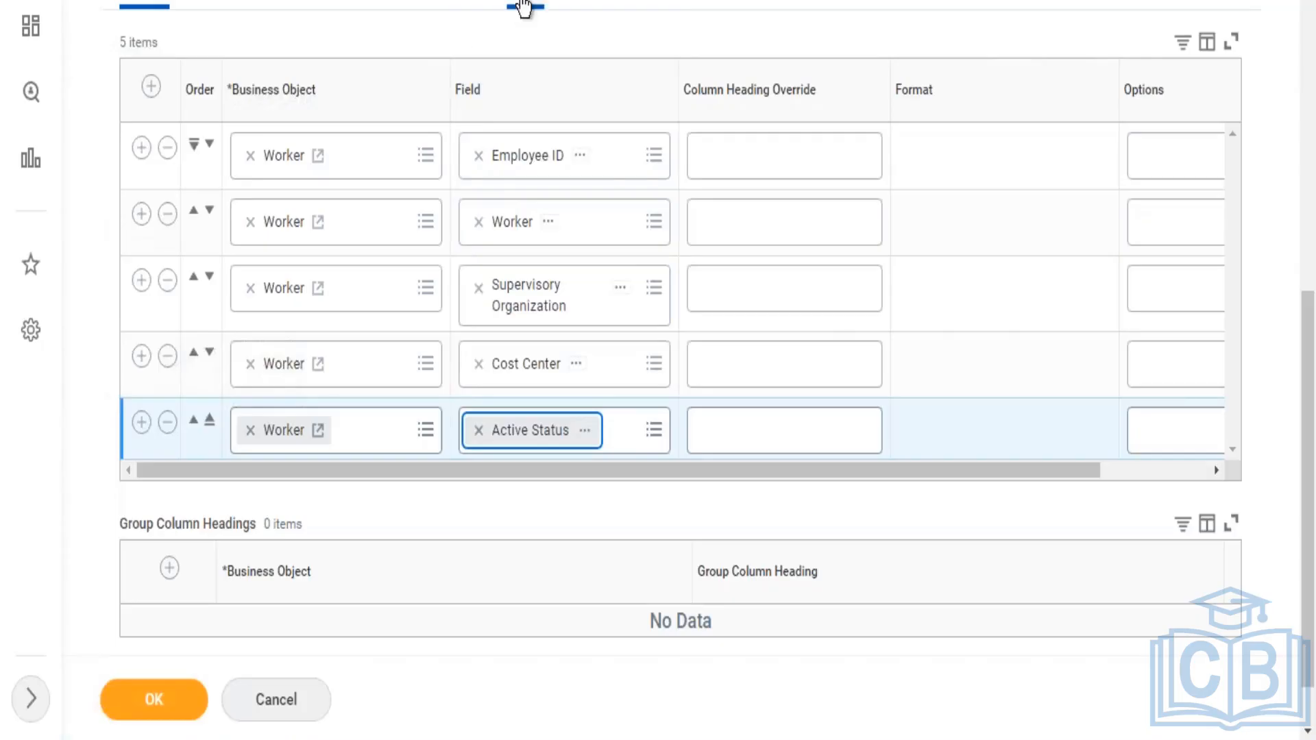
- Set the report's output type to Chart, expand its chart options, and try to save the report definition
{"action": "left_click", "coordinate": [525, 7]}
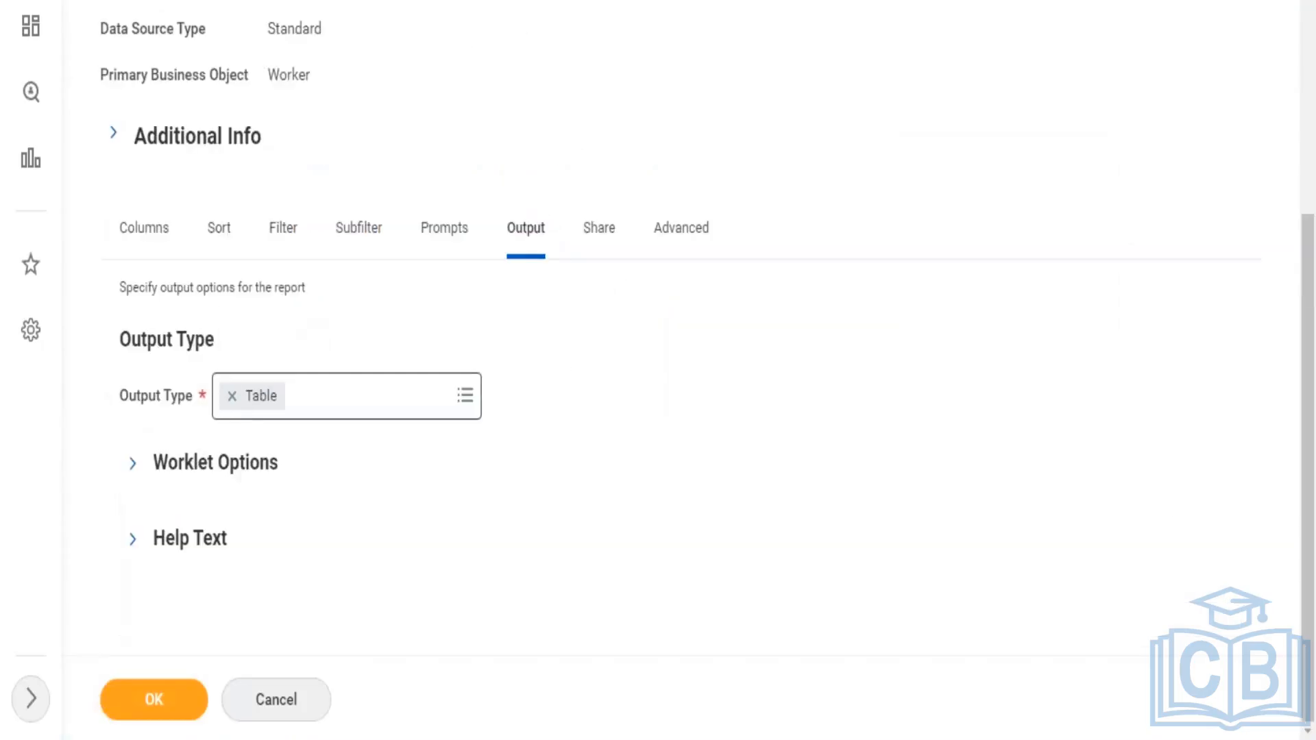
{"action": "left_click", "coordinate": [224, 404]}
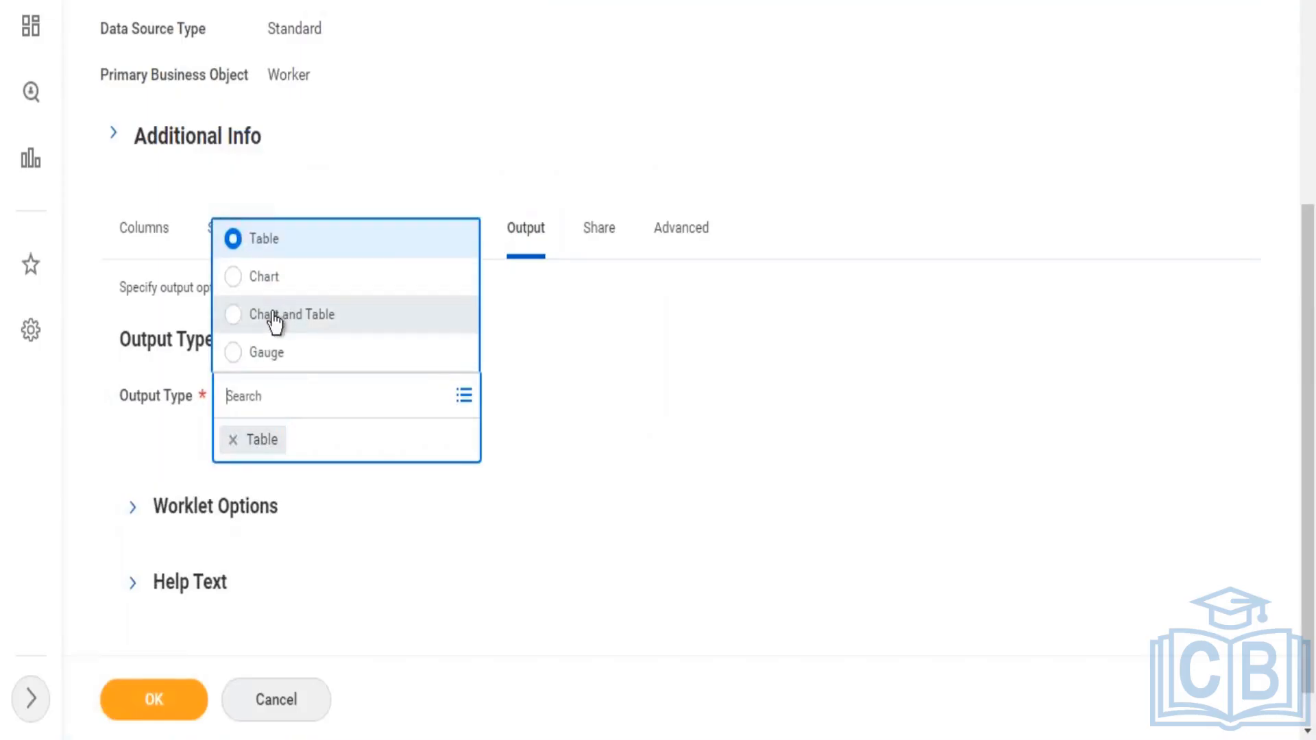
{"action": "left_click", "coordinate": [268, 277]}
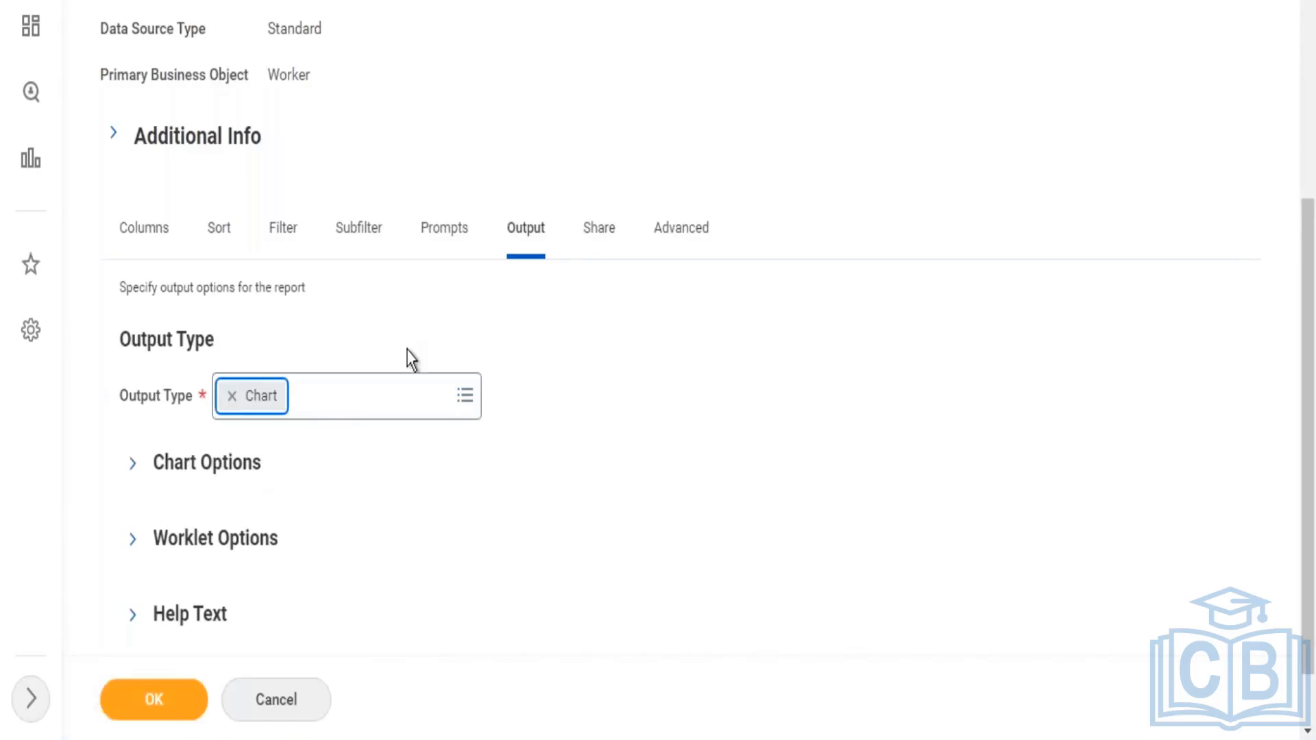
{"action": "left_click", "coordinate": [201, 464]}
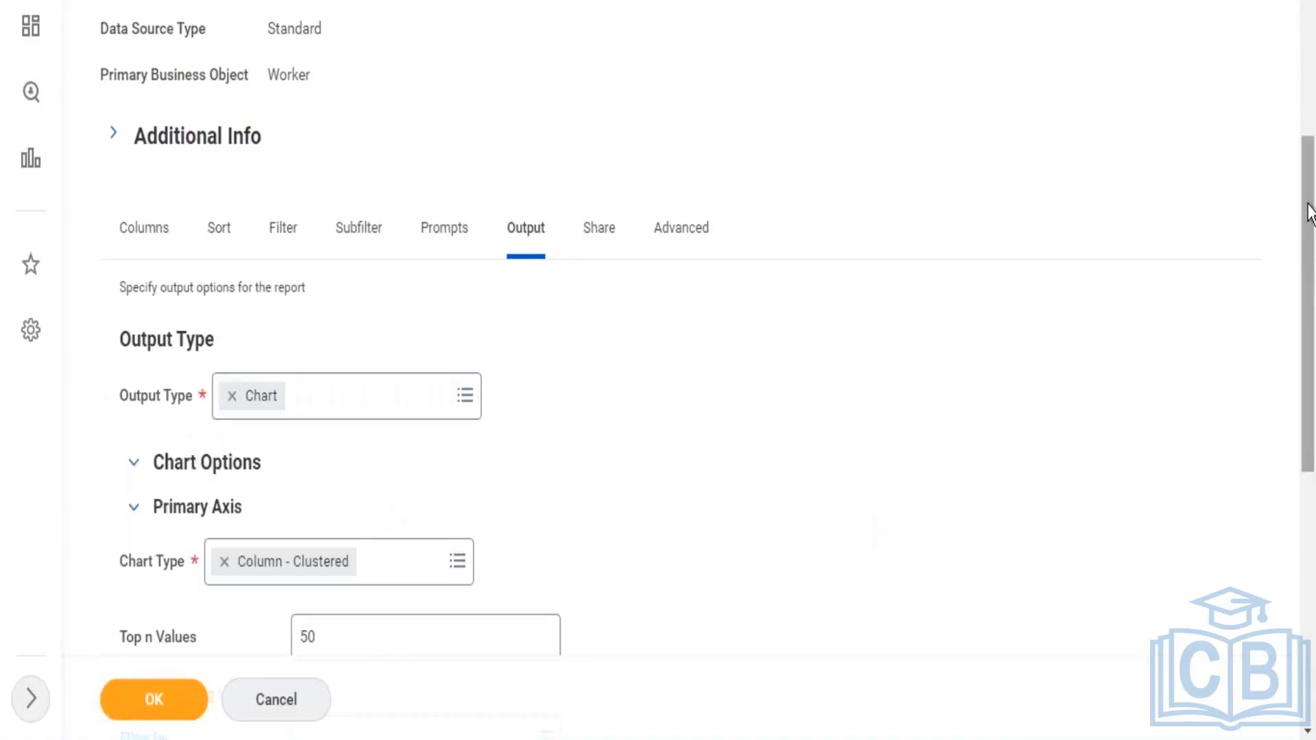
{"action": "left_click_drag", "start_coordinate": [1310, 206], "coordinate": [1308, 258]}
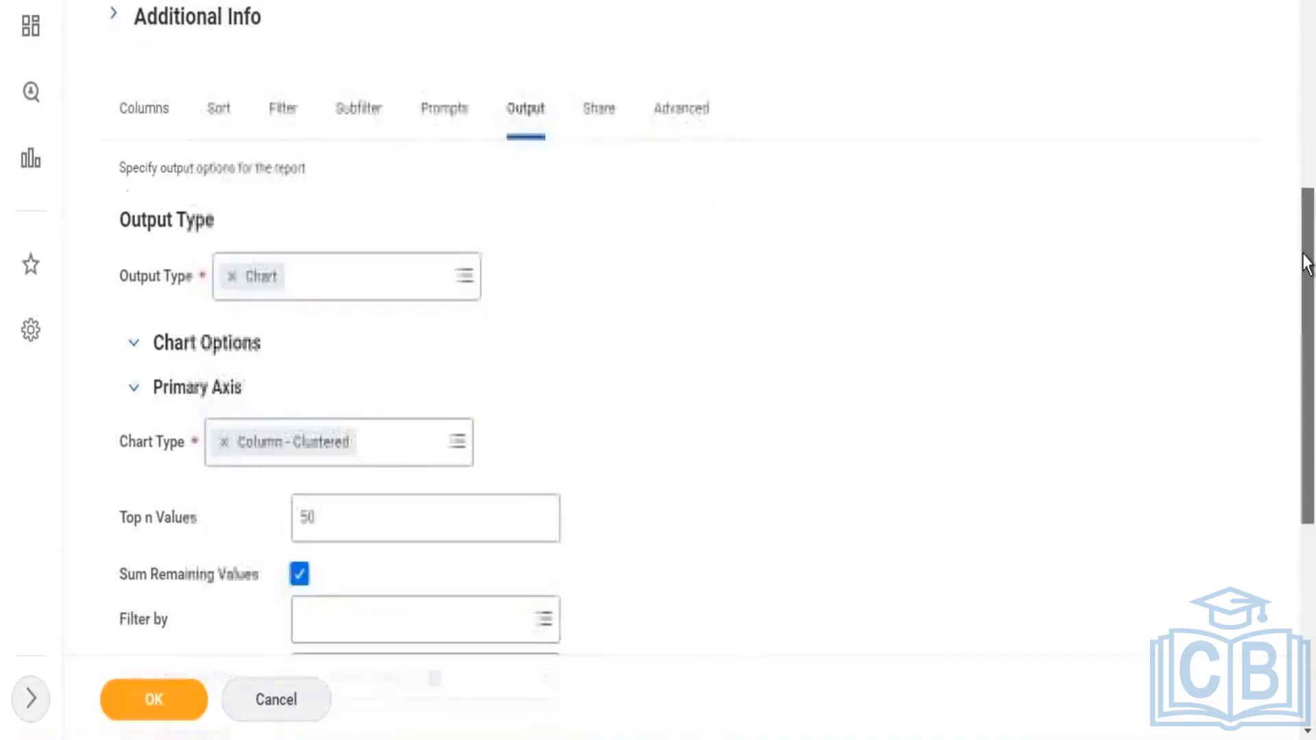
{"action": "left_click", "coordinate": [168, 704]}
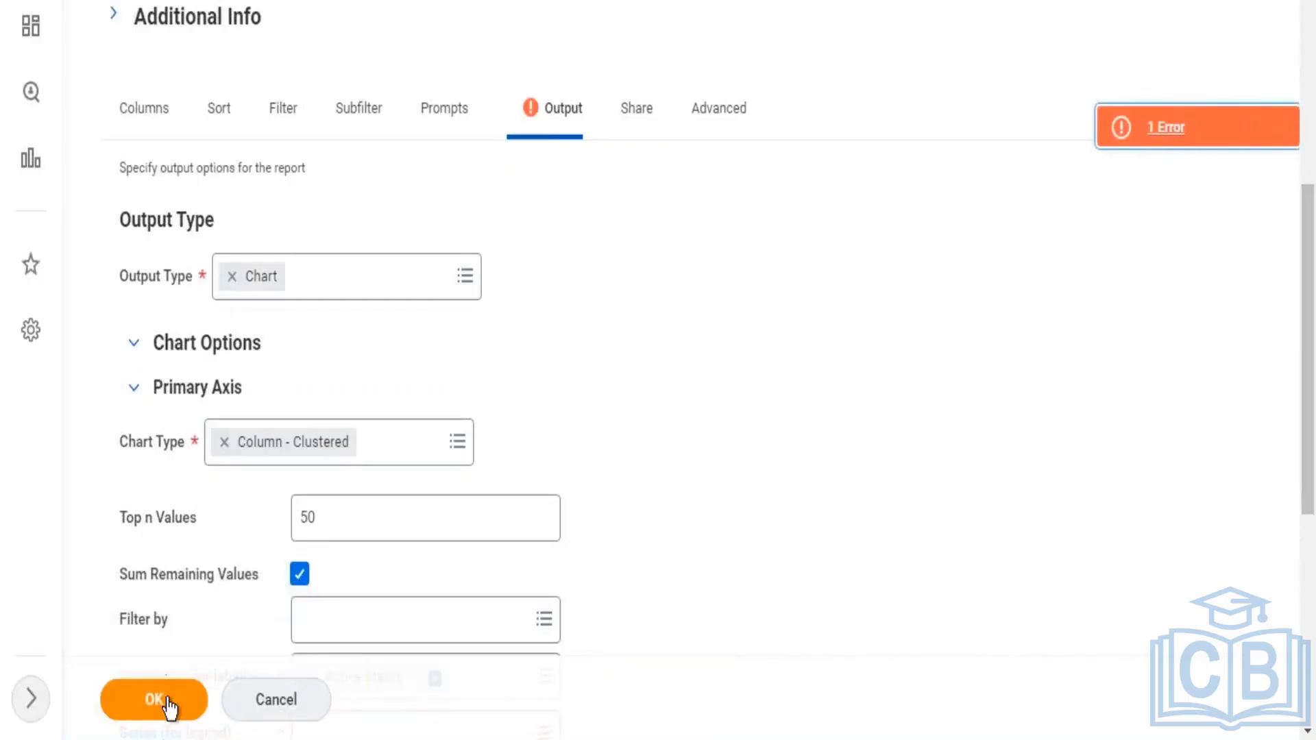
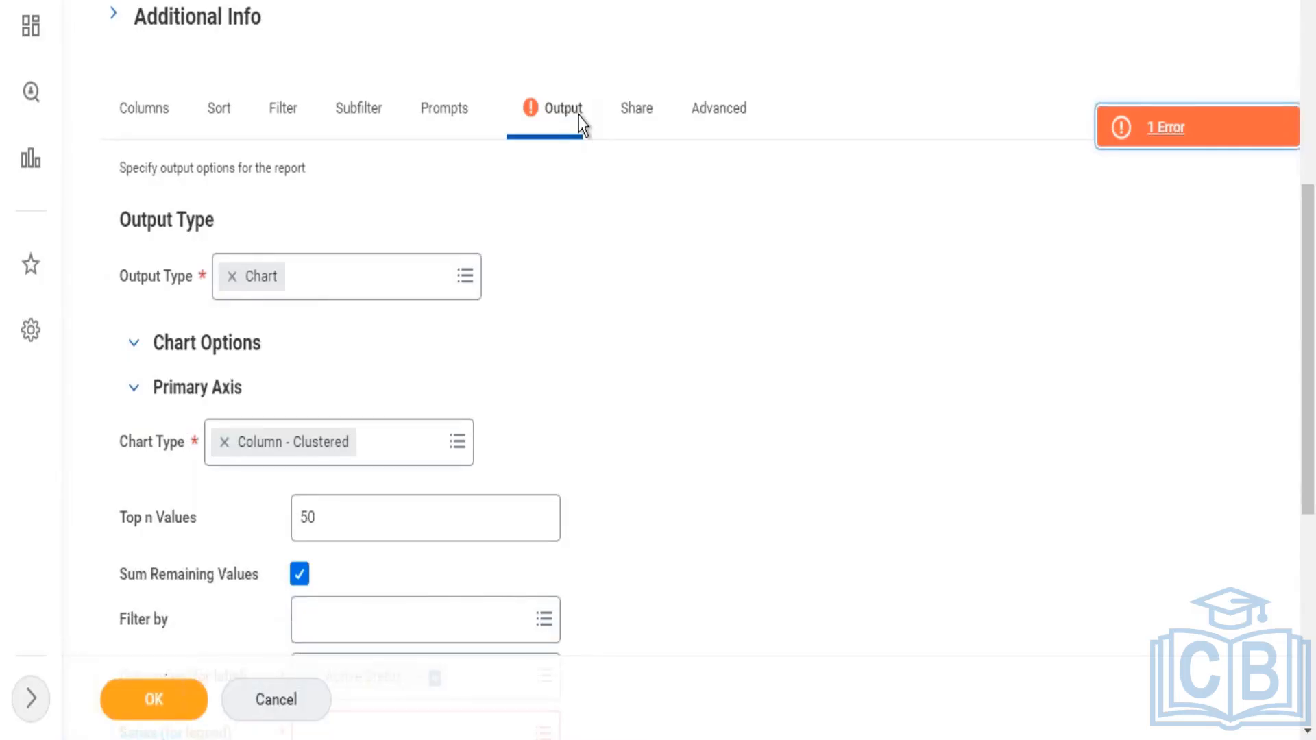
- Examine the report's error details and the choices offered for the Series (for legend) field
{"action": "left_click", "coordinate": [579, 116]}
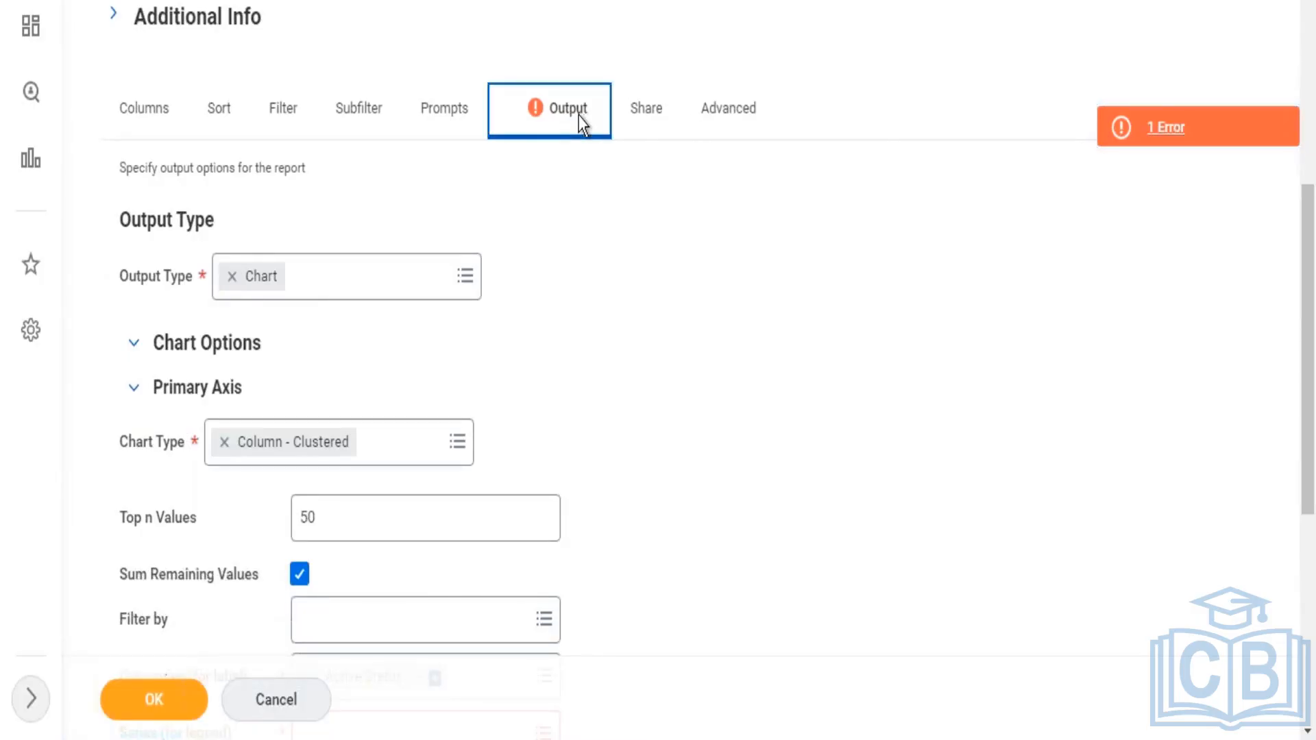
{"action": "left_click", "coordinate": [1152, 112]}
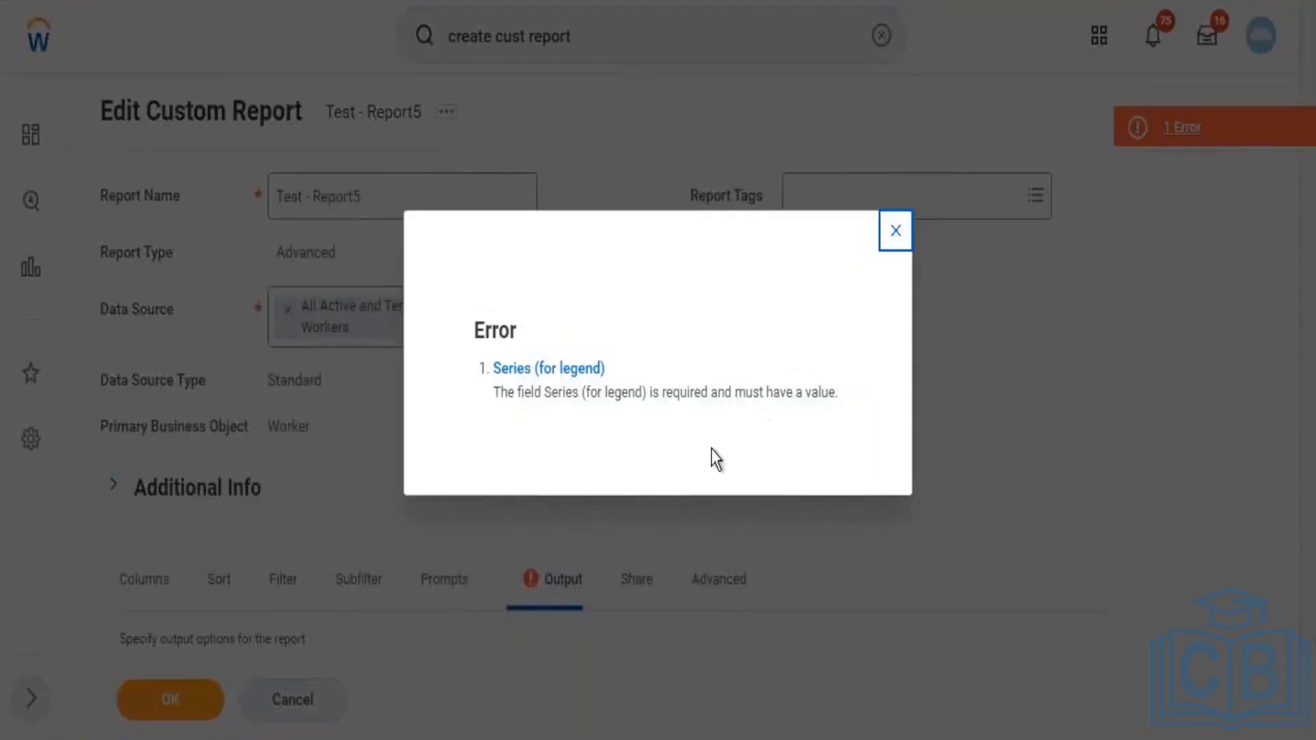
{"action": "left_click", "coordinate": [897, 229]}
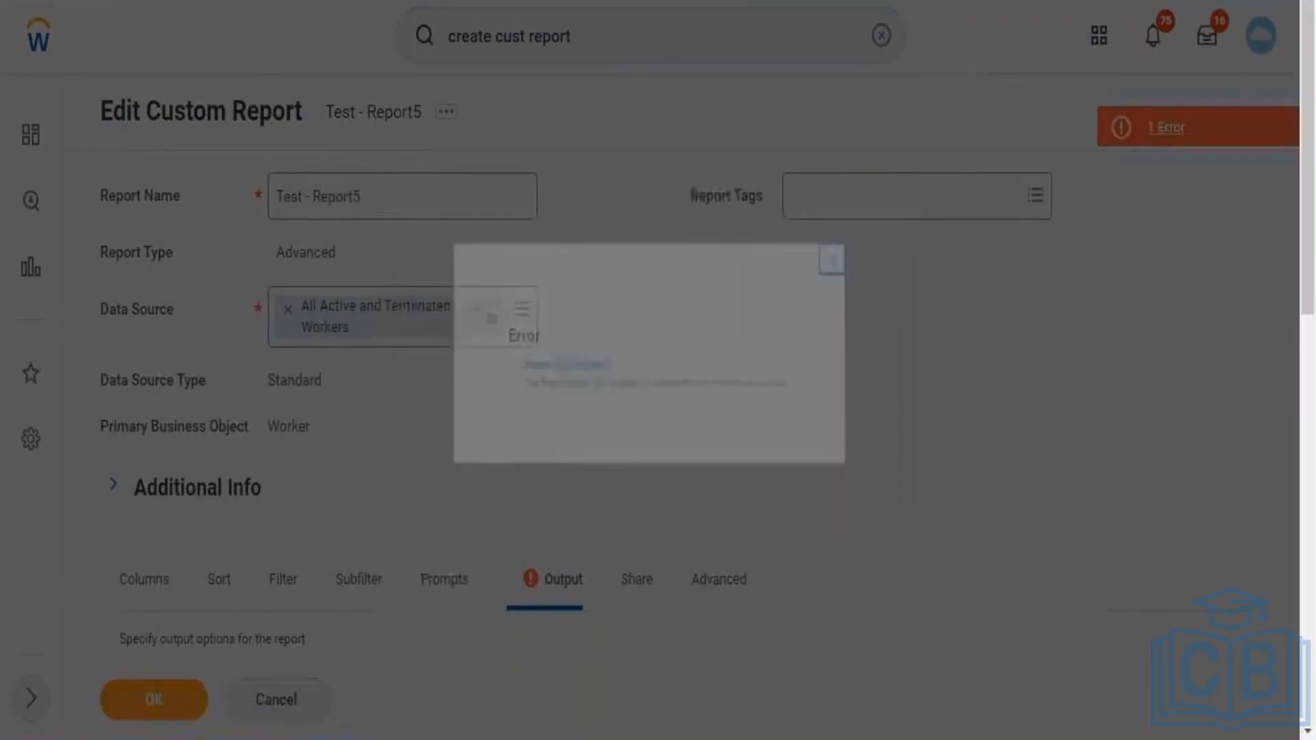
{"action": "left_click_drag", "start_coordinate": [1315, 157], "coordinate": [1313, 473]}
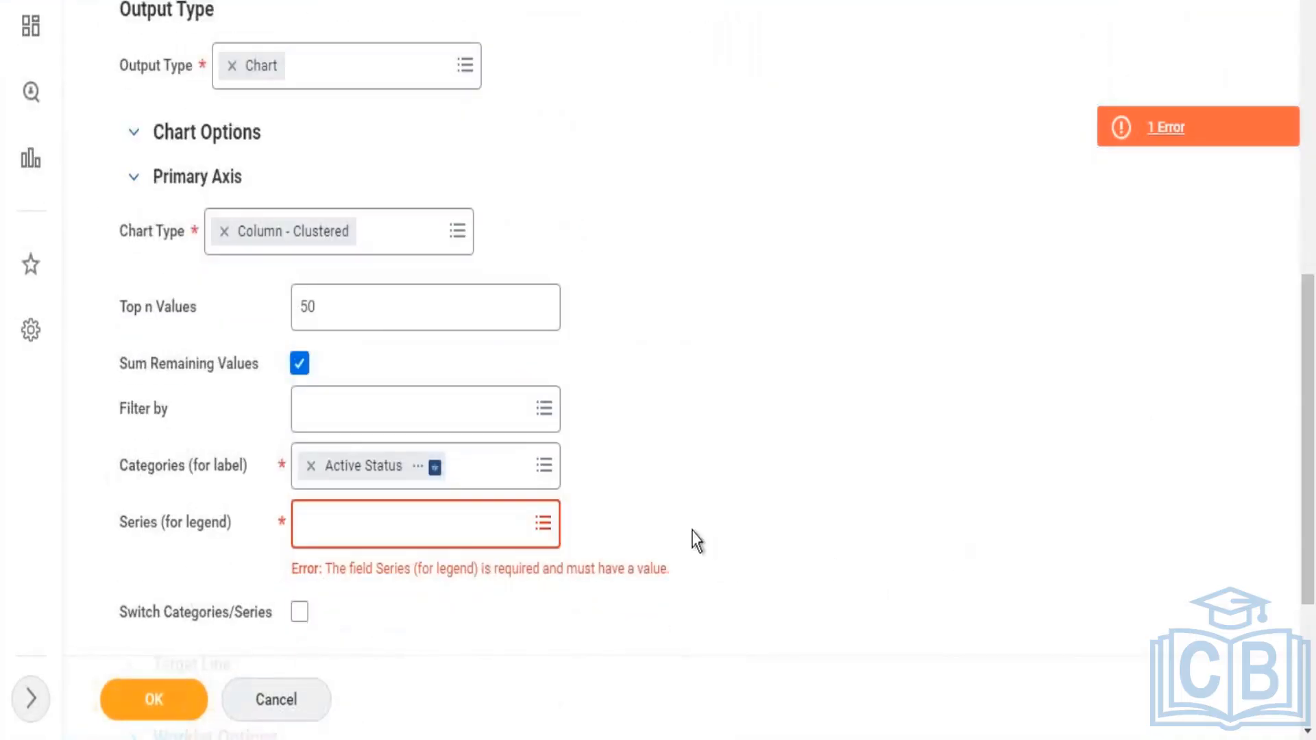
{"action": "left_click", "coordinate": [457, 545]}
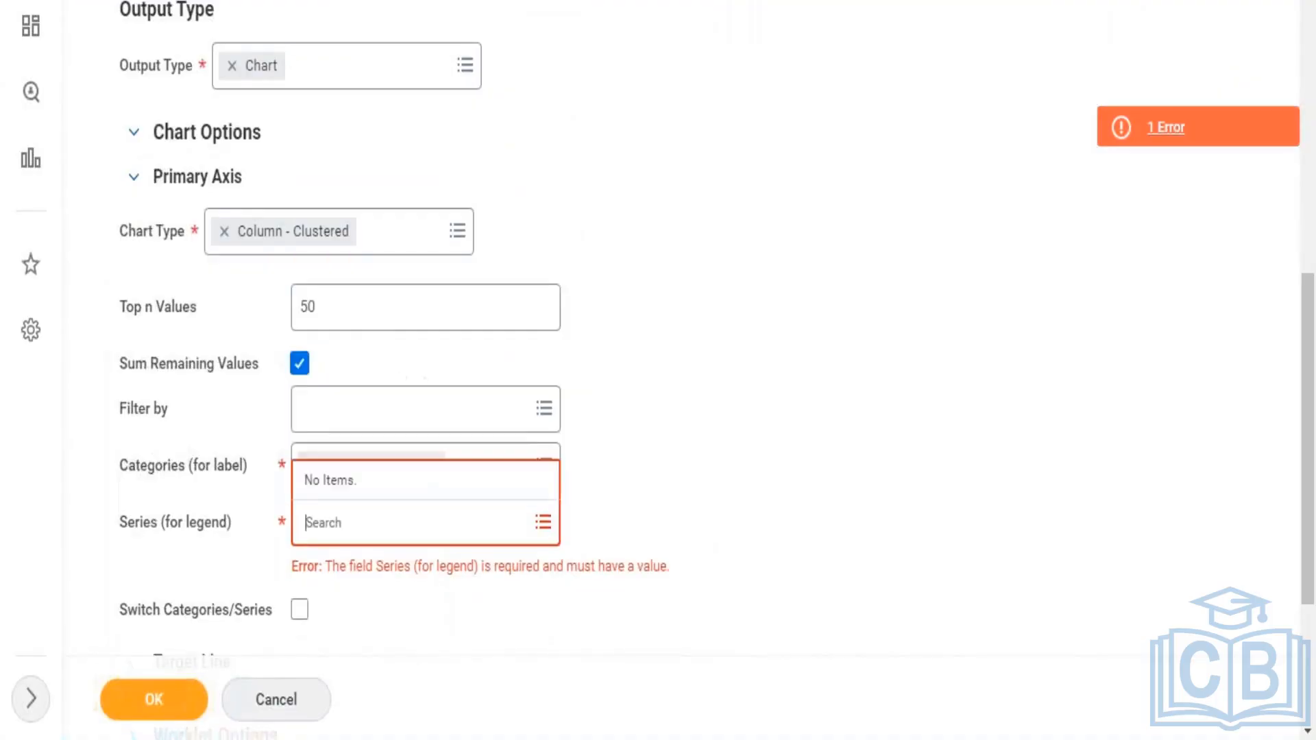
{"action": "left_click", "coordinate": [689, 492]}
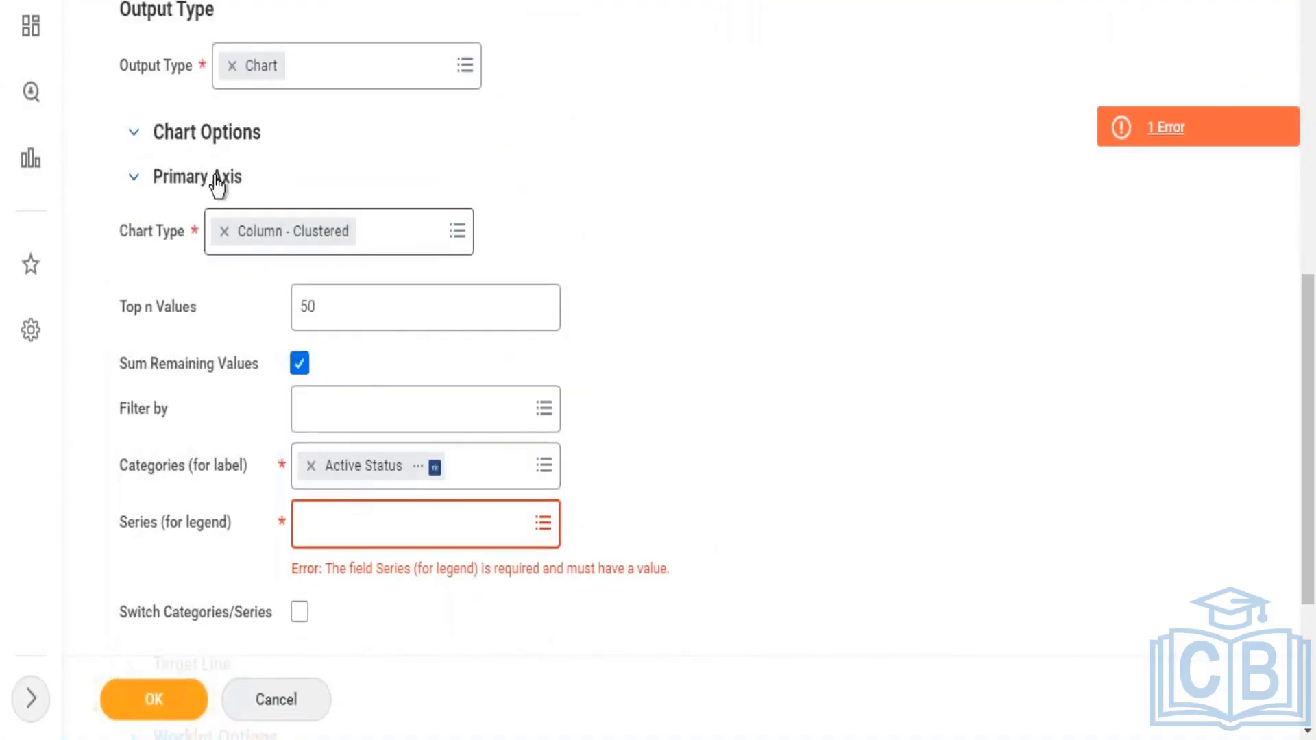
- Set the primary axis chart type to Column - Stacked and enable Switch Categories/Series
{"action": "left_click", "coordinate": [224, 231]}
{"action": "left_click", "coordinate": [283, 230]}
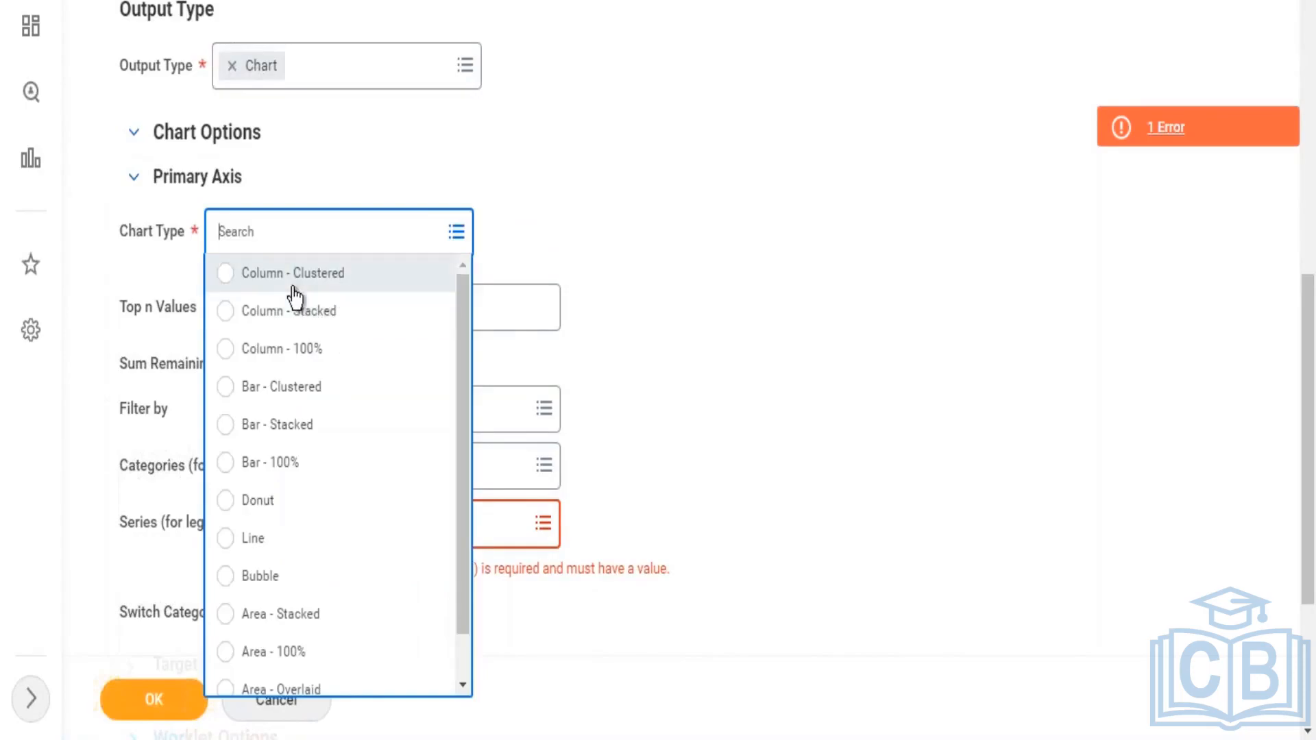
{"action": "left_click", "coordinate": [286, 312]}
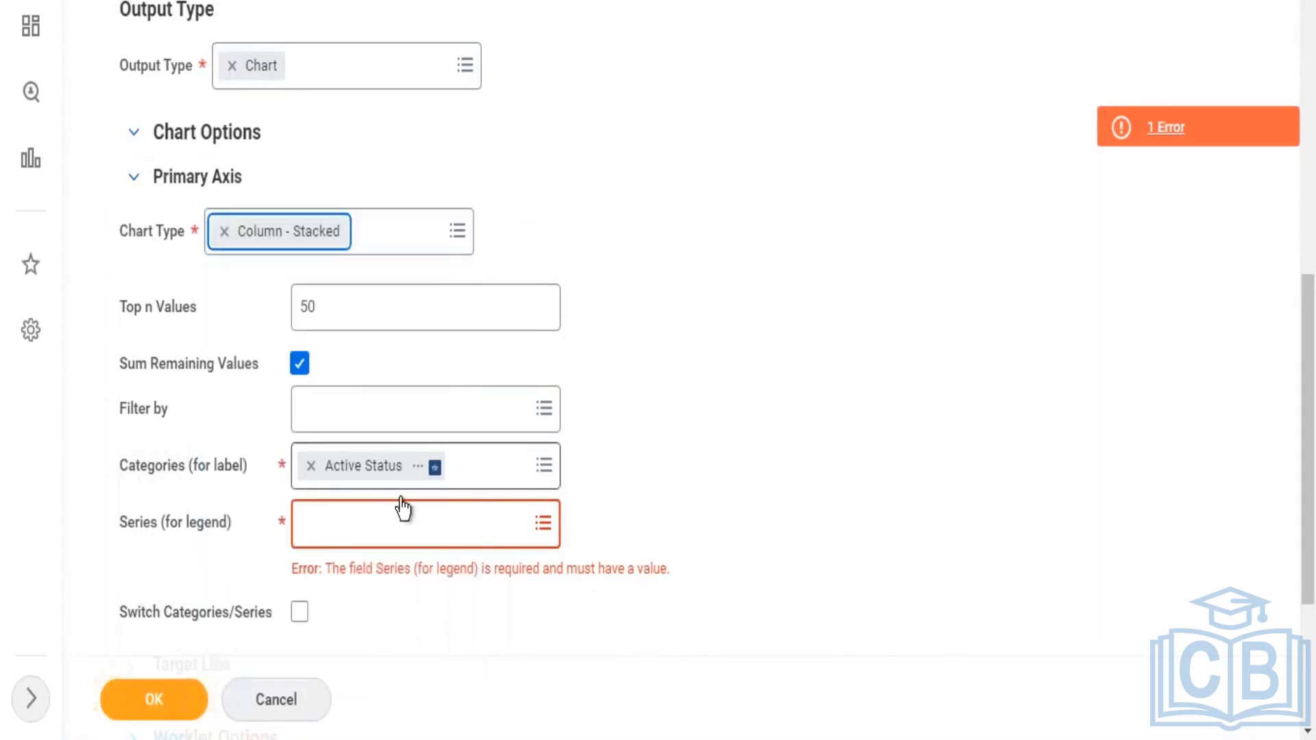
{"action": "left_click", "coordinate": [430, 527]}
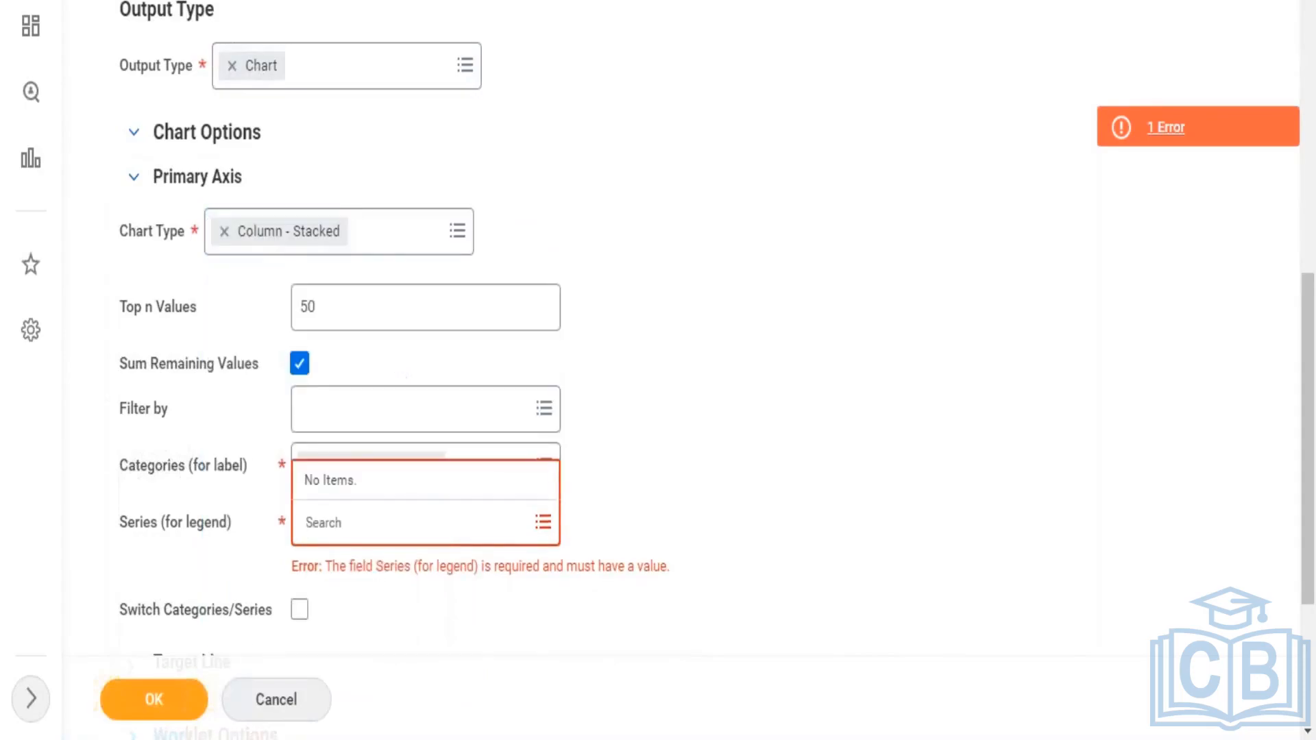
{"action": "left_click", "coordinate": [685, 506]}
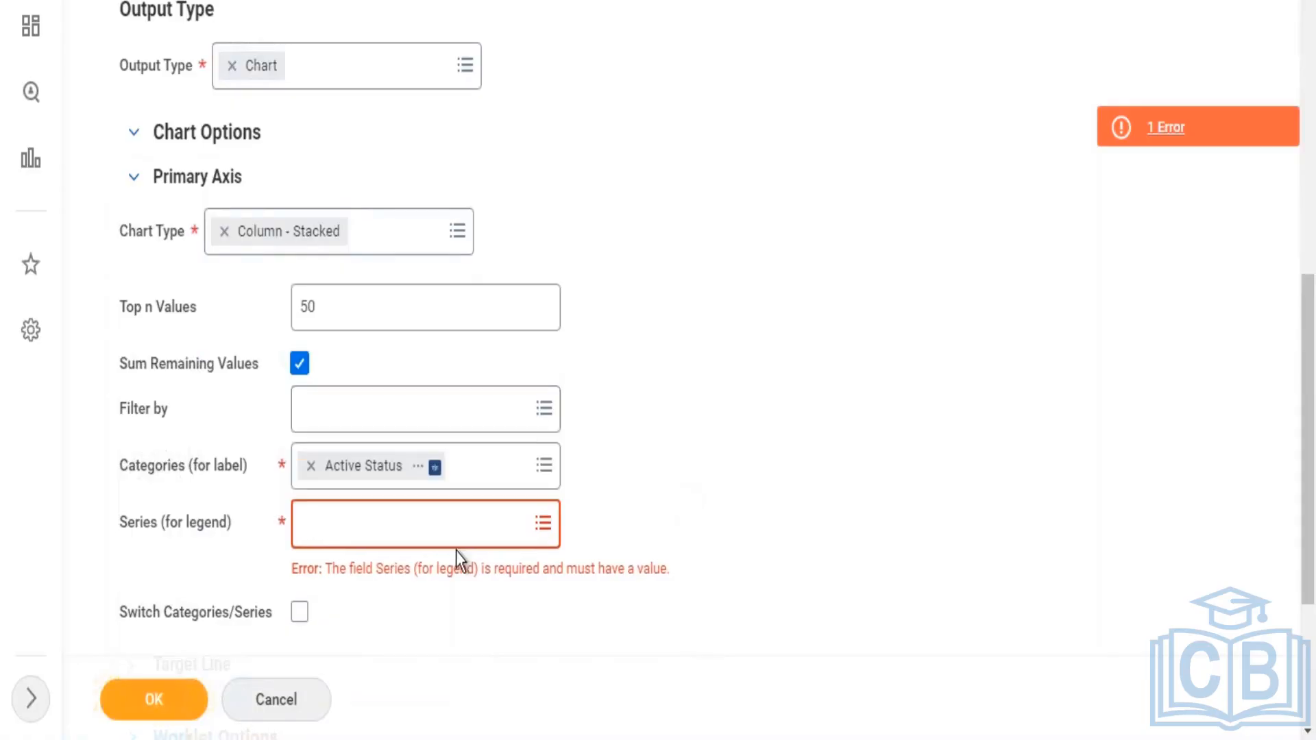
{"action": "left_click", "coordinate": [299, 612]}
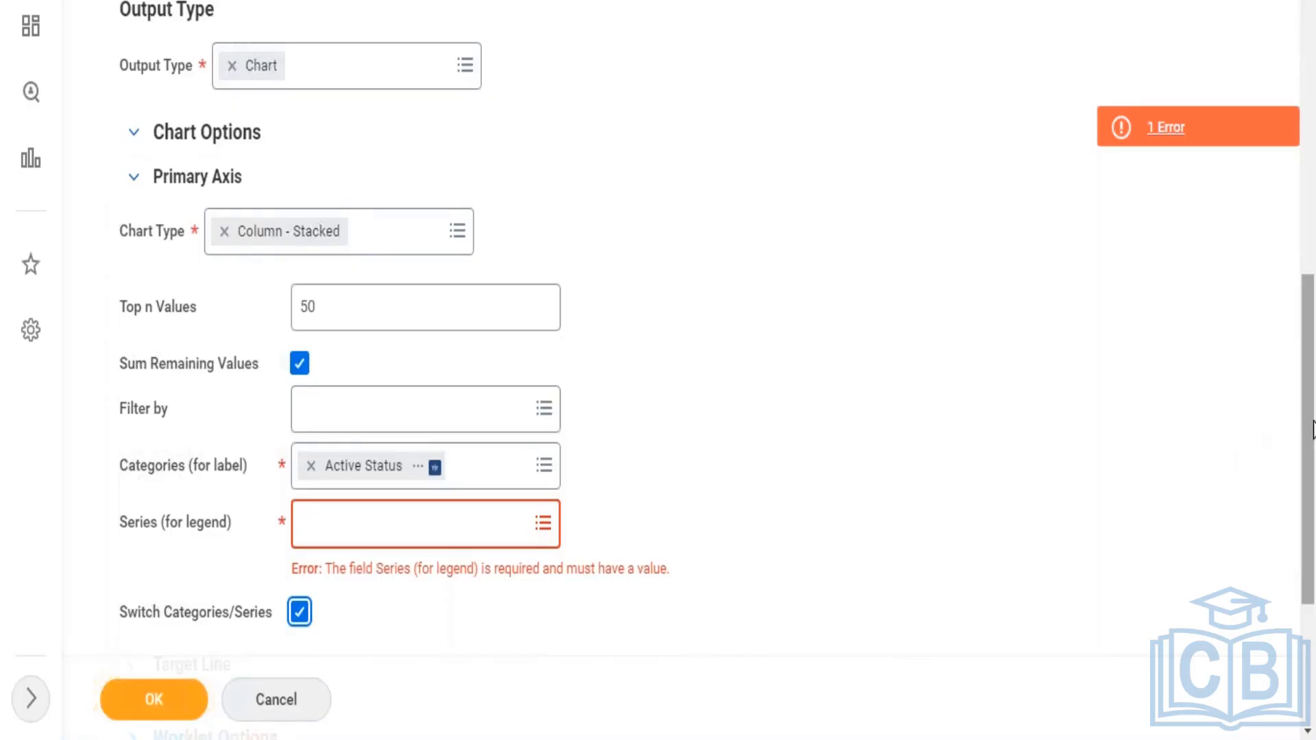
- Set the report's output type to Chart and Table
{"action": "left_click_drag", "start_coordinate": [1311, 418], "coordinate": [1303, 341]}
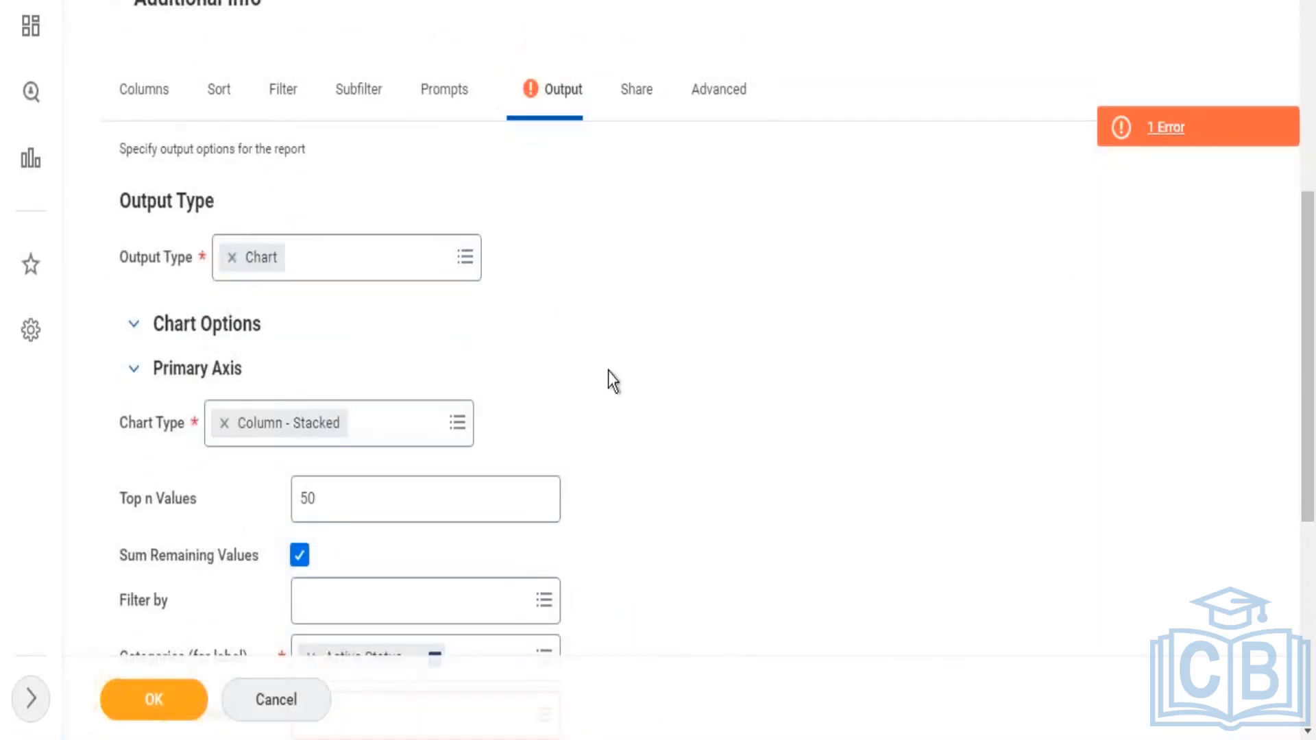
{"action": "left_click", "coordinate": [352, 259]}
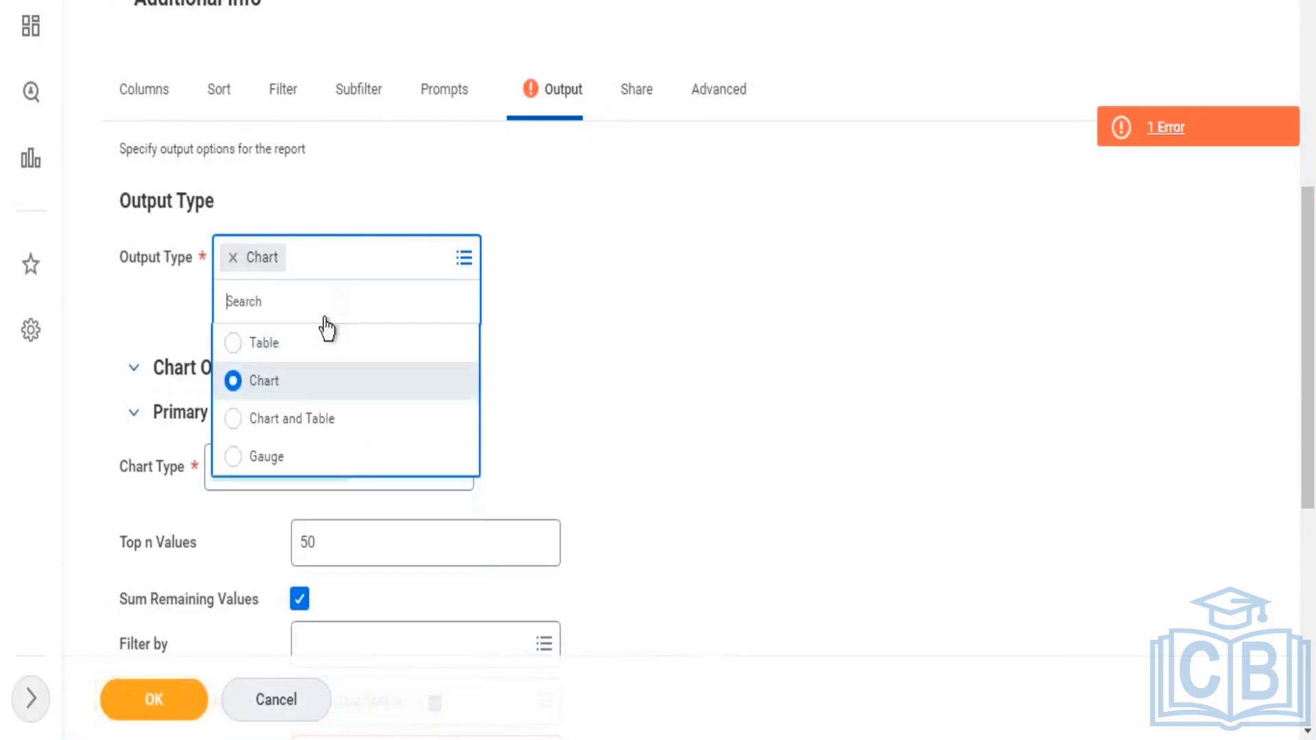
{"action": "left_click", "coordinate": [290, 419]}
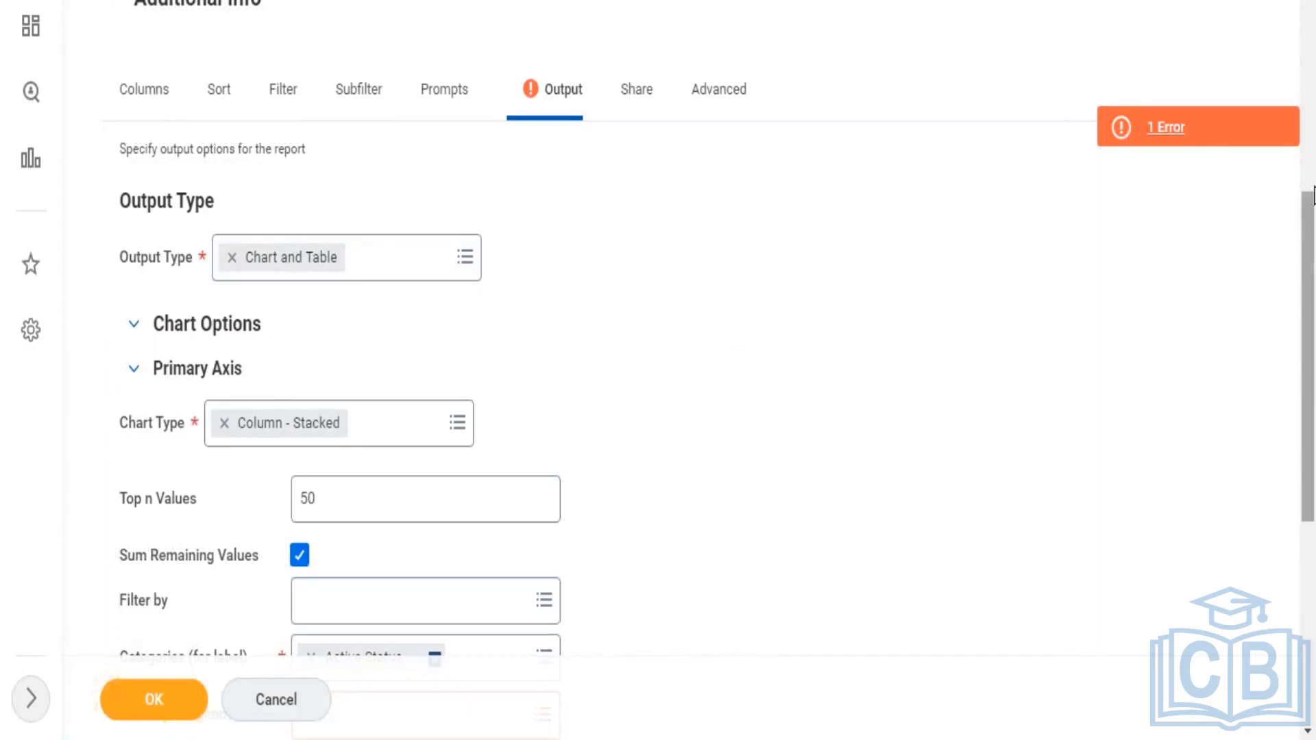
- Replace Active Status with Employee ID as the chart's Categories (for label) field
{"action": "scroll", "coordinate": [1313, 296], "scroll_direction": "down", "scroll_amount": 3}
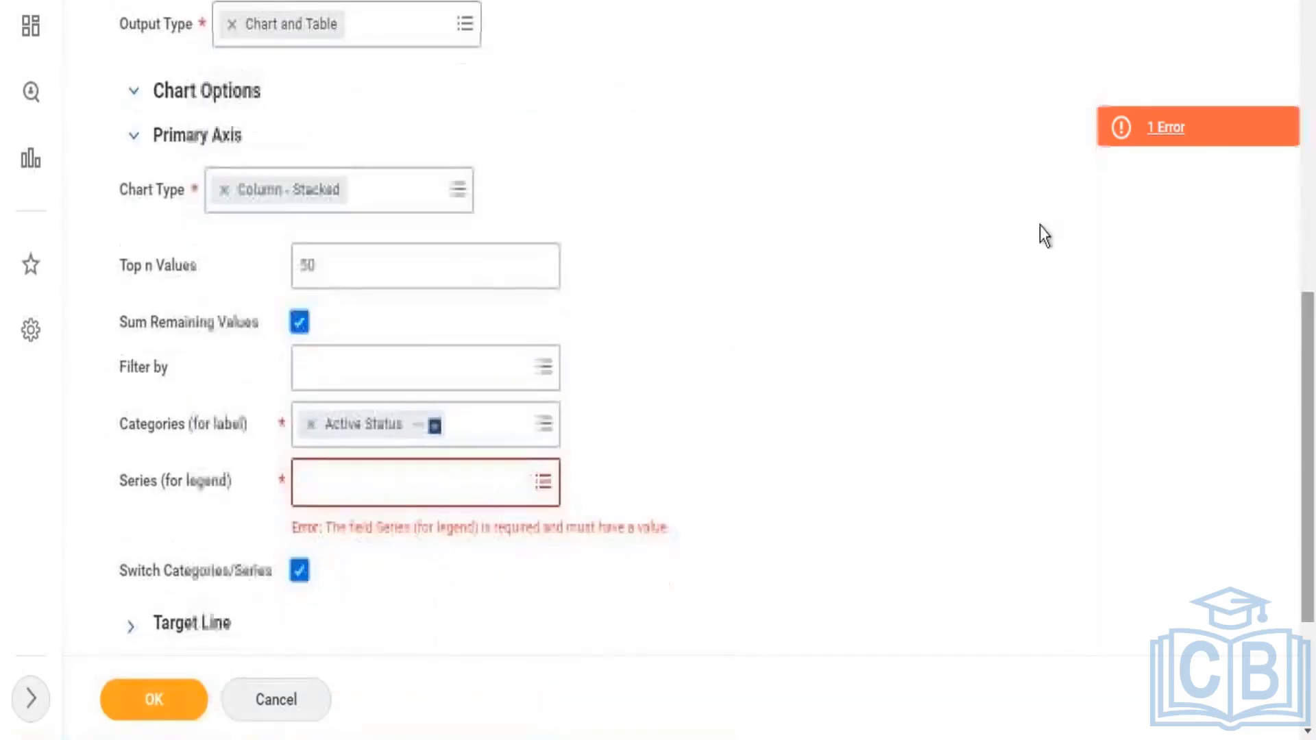
{"action": "left_click", "coordinate": [312, 424]}
{"action": "left_click", "coordinate": [382, 377]}
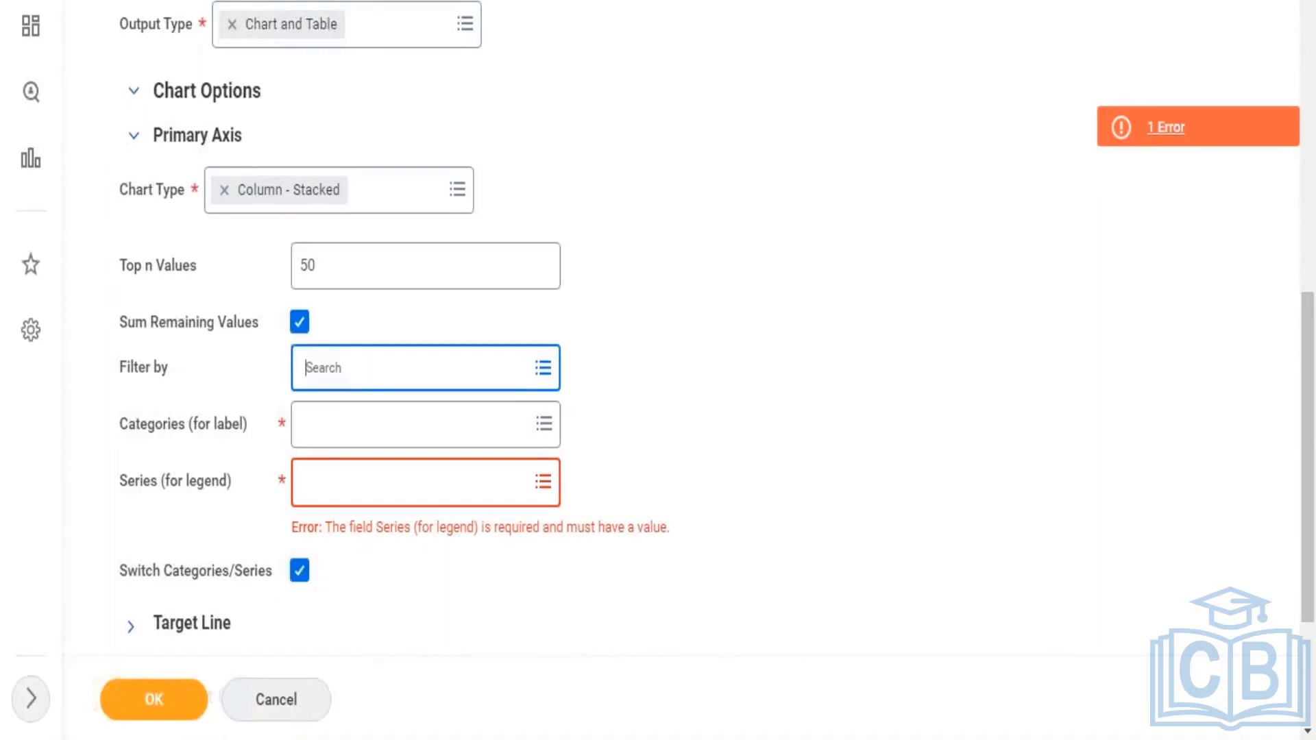
{"action": "left_click", "coordinate": [344, 441]}
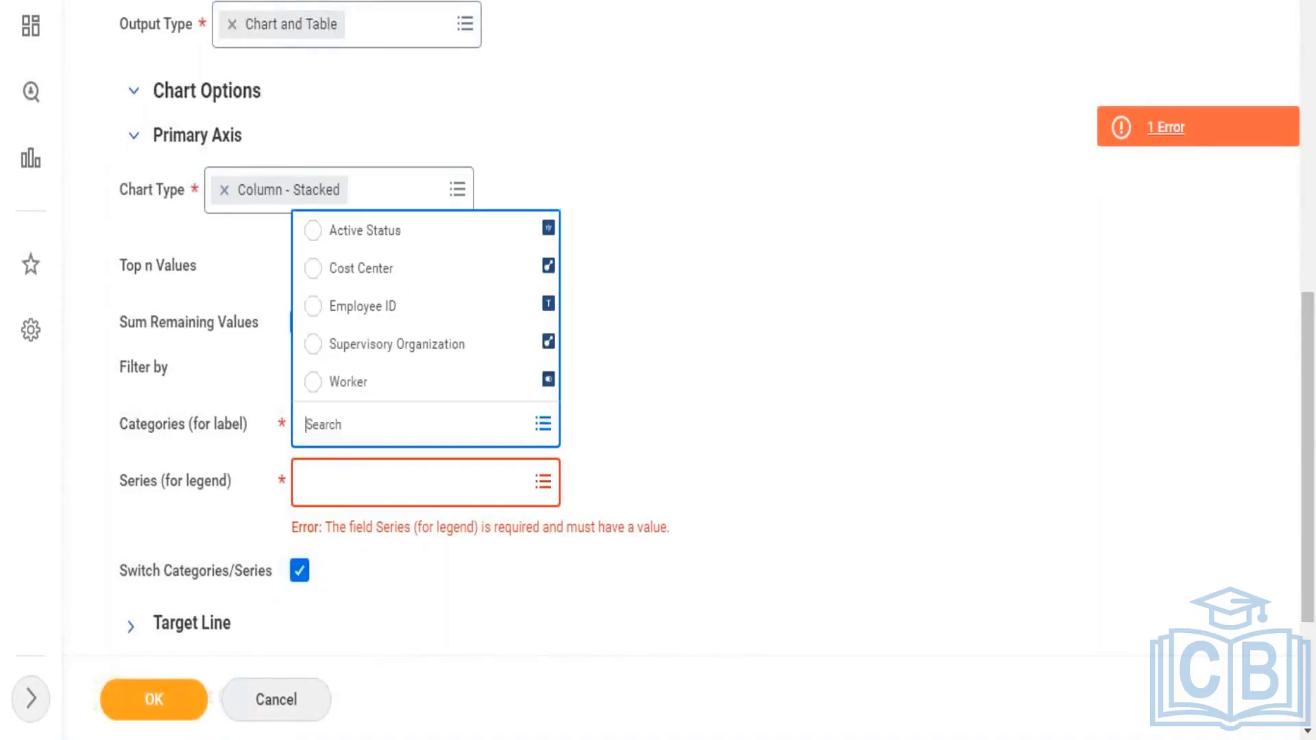
{"action": "left_click", "coordinate": [383, 233]}
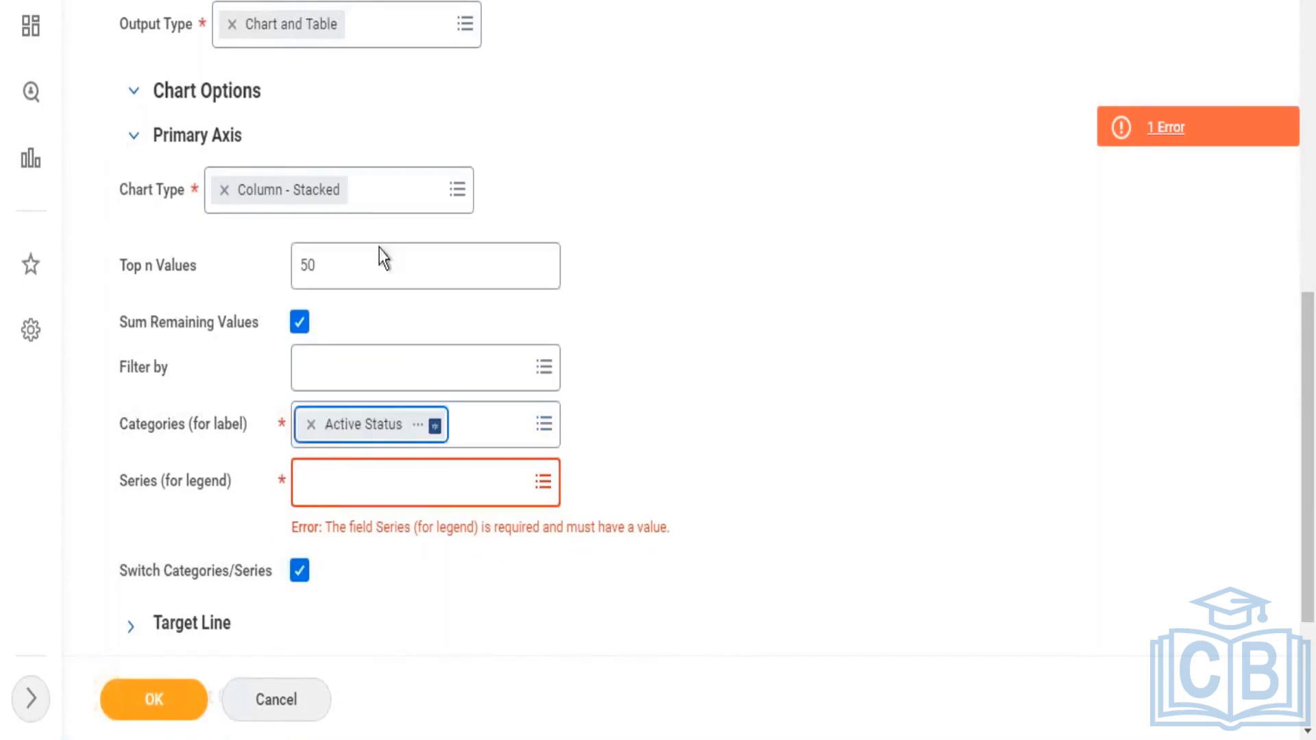
{"action": "left_click", "coordinate": [311, 425]}
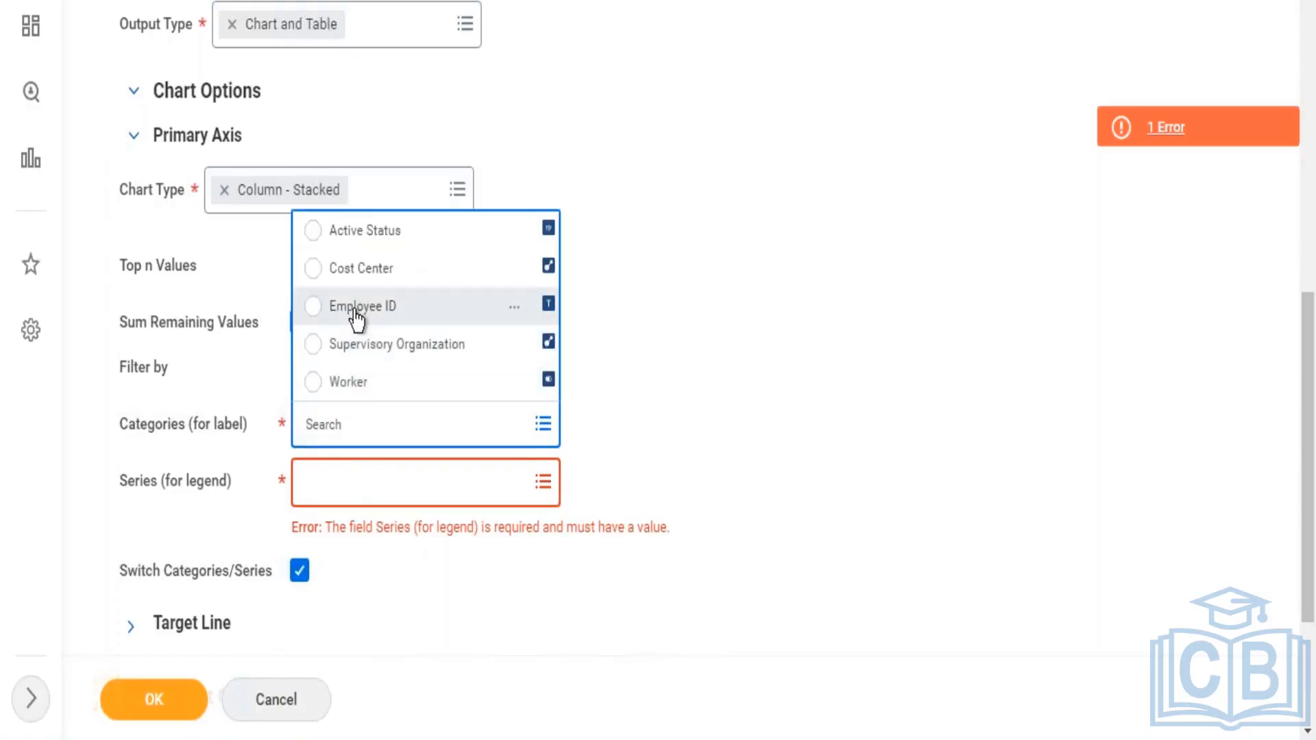
{"action": "left_click", "coordinate": [356, 308]}
- Search the Series (for legend) choices for "Emplo" and browse all of the field's items
{"action": "left_click", "coordinate": [347, 478]}
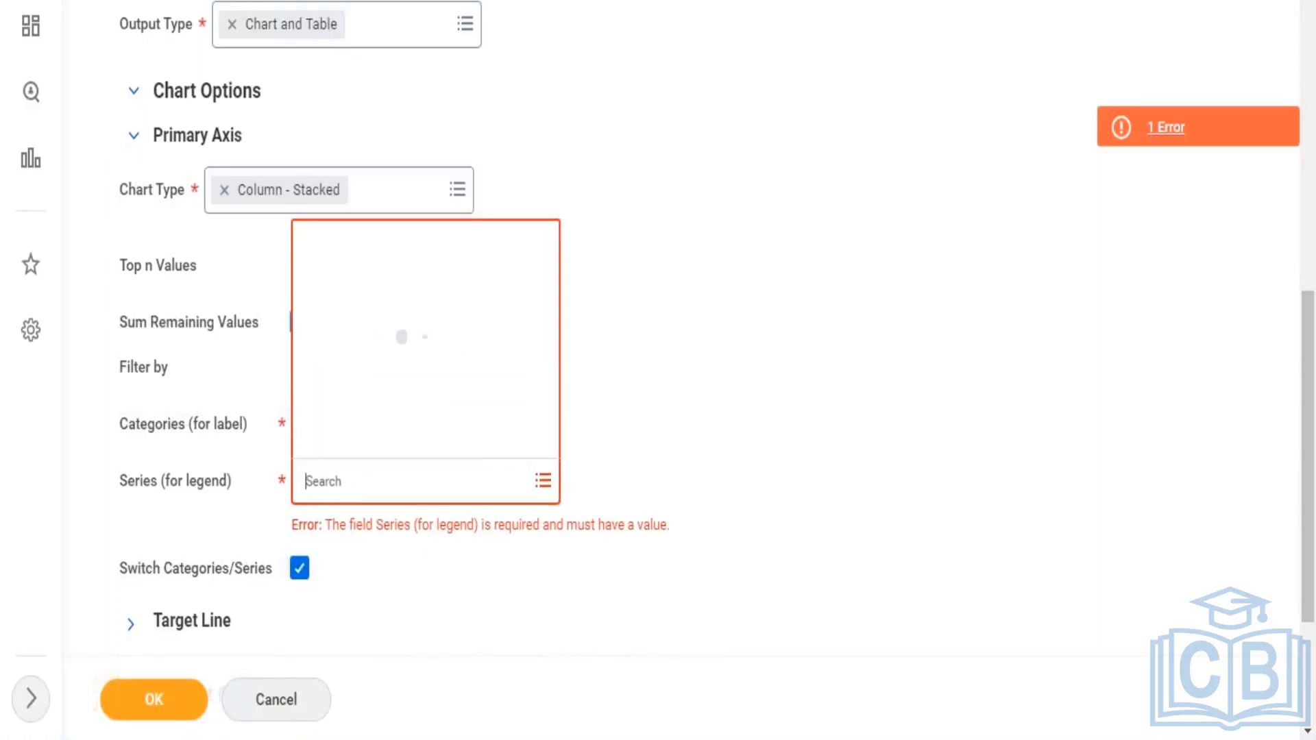
{"action": "type", "text": "Emplo"}
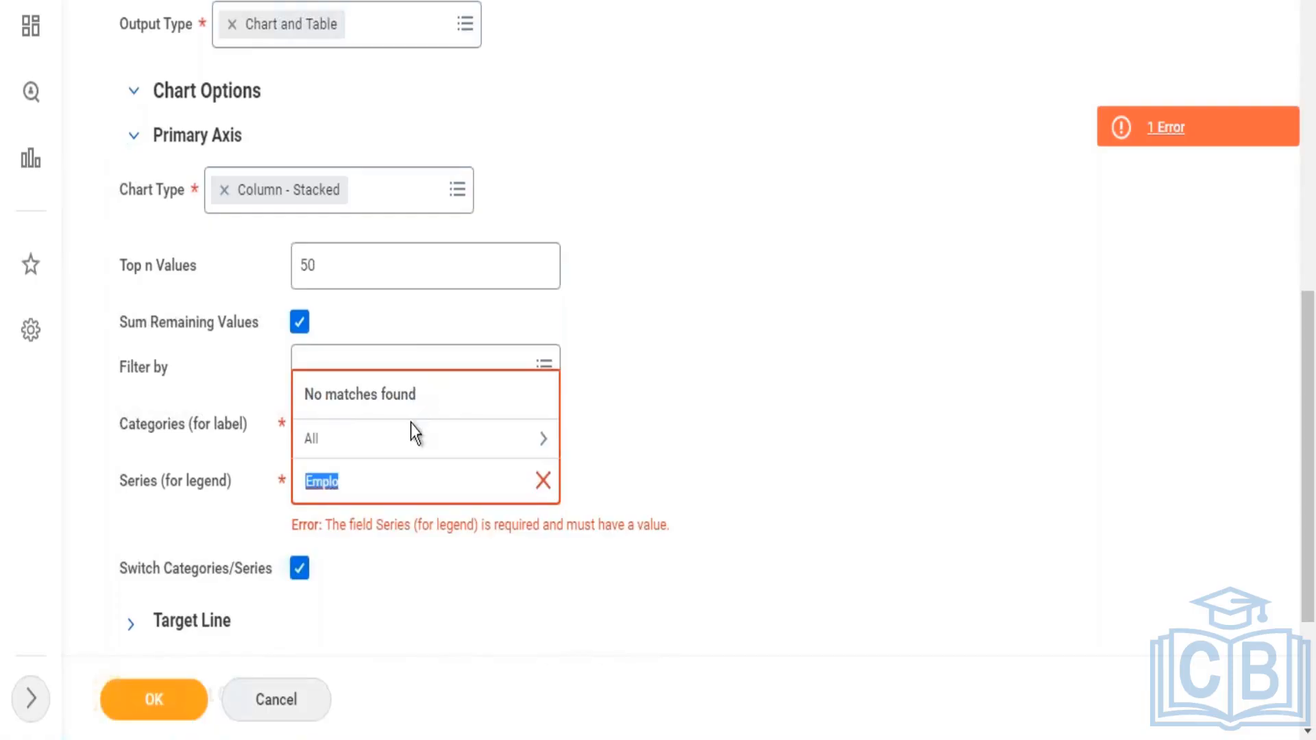
{"action": "left_click", "coordinate": [411, 439]}
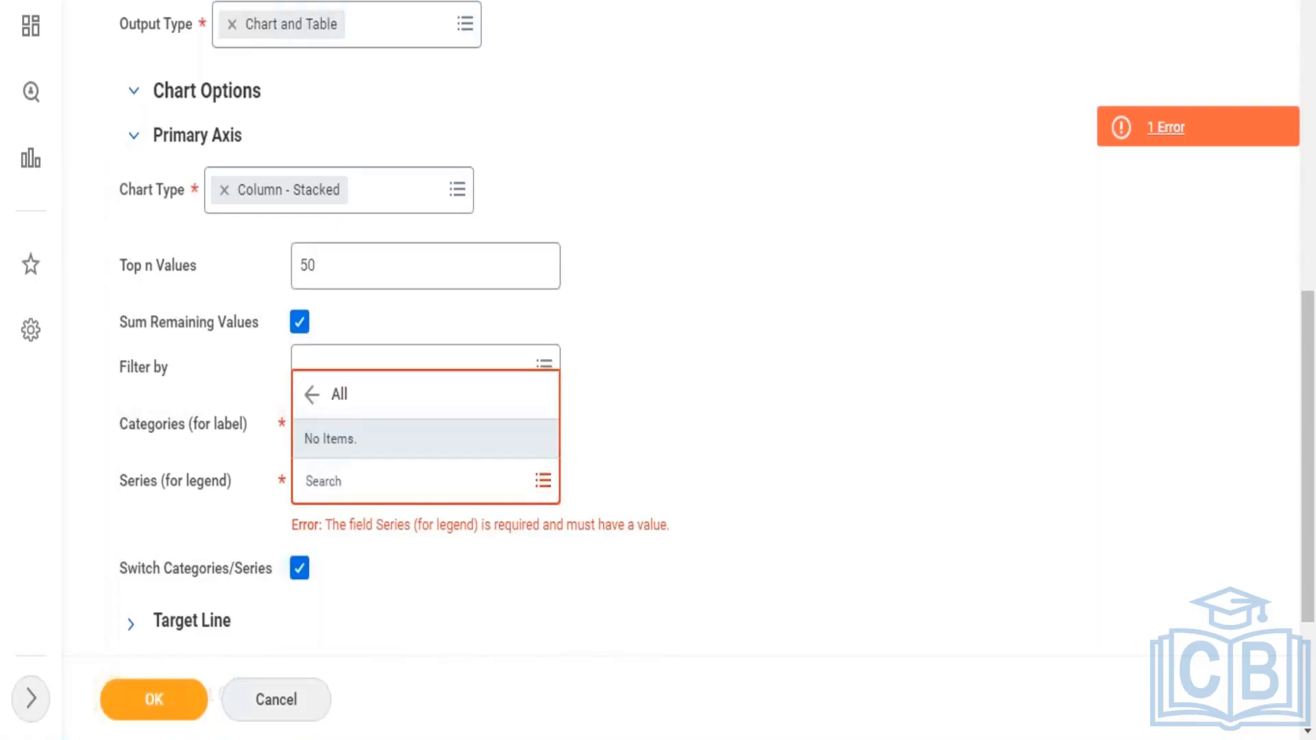
{"action": "left_click", "coordinate": [311, 395]}
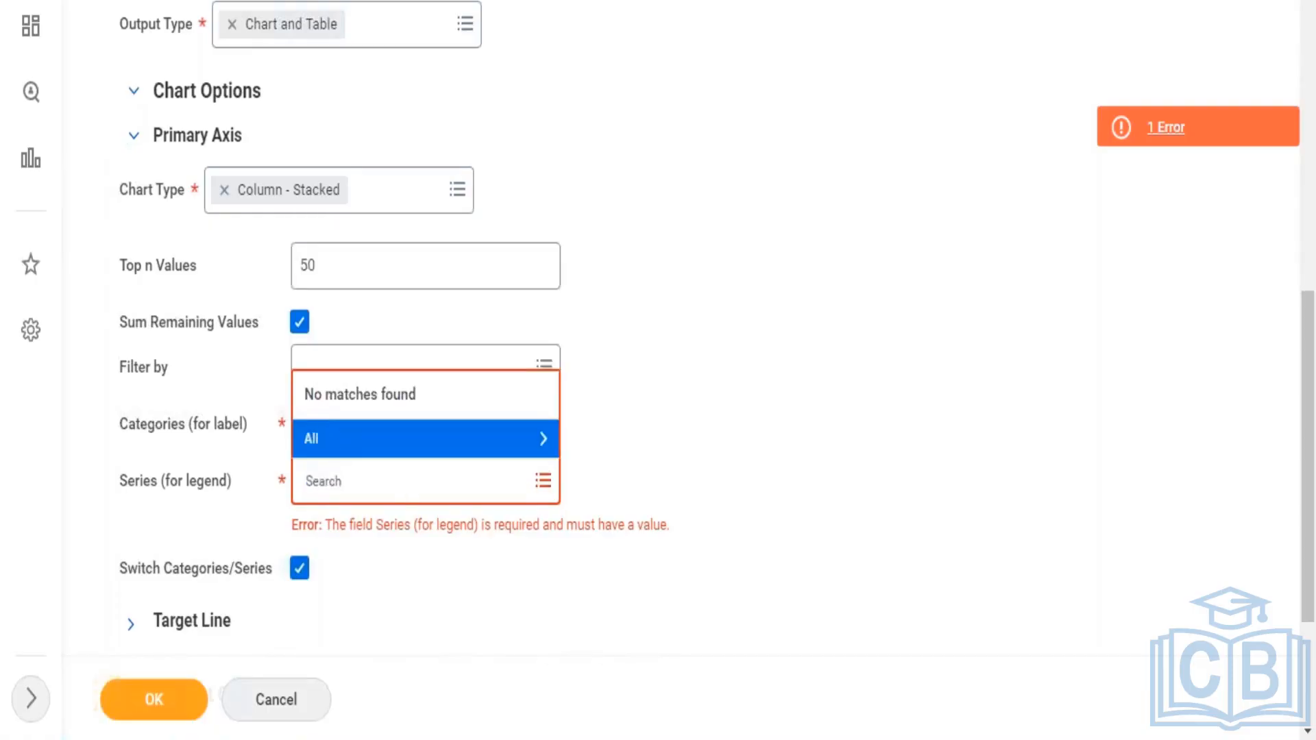
{"action": "left_click", "coordinate": [539, 569]}
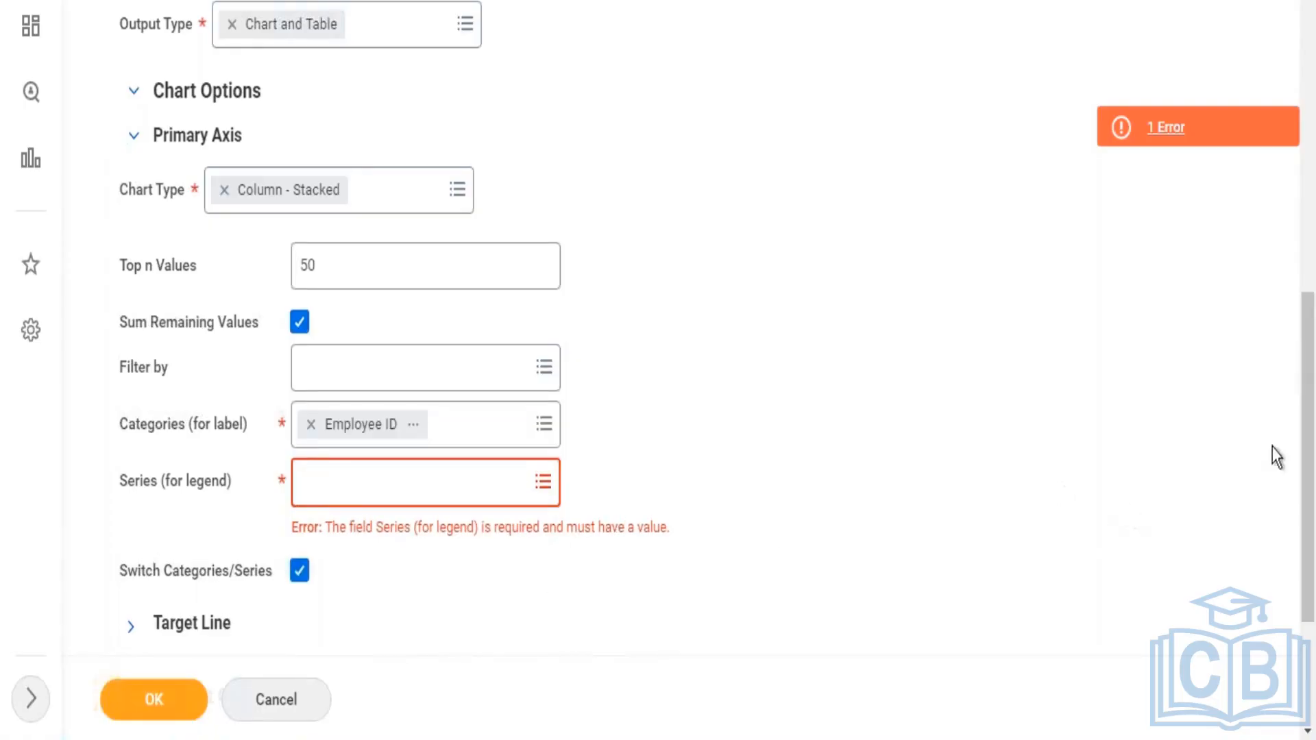
- Recheck the Series (for legend) choices against the selected output type and primary axis settings
{"action": "scroll", "coordinate": [1305, 480], "scroll_direction": "down", "scroll_amount": 3}
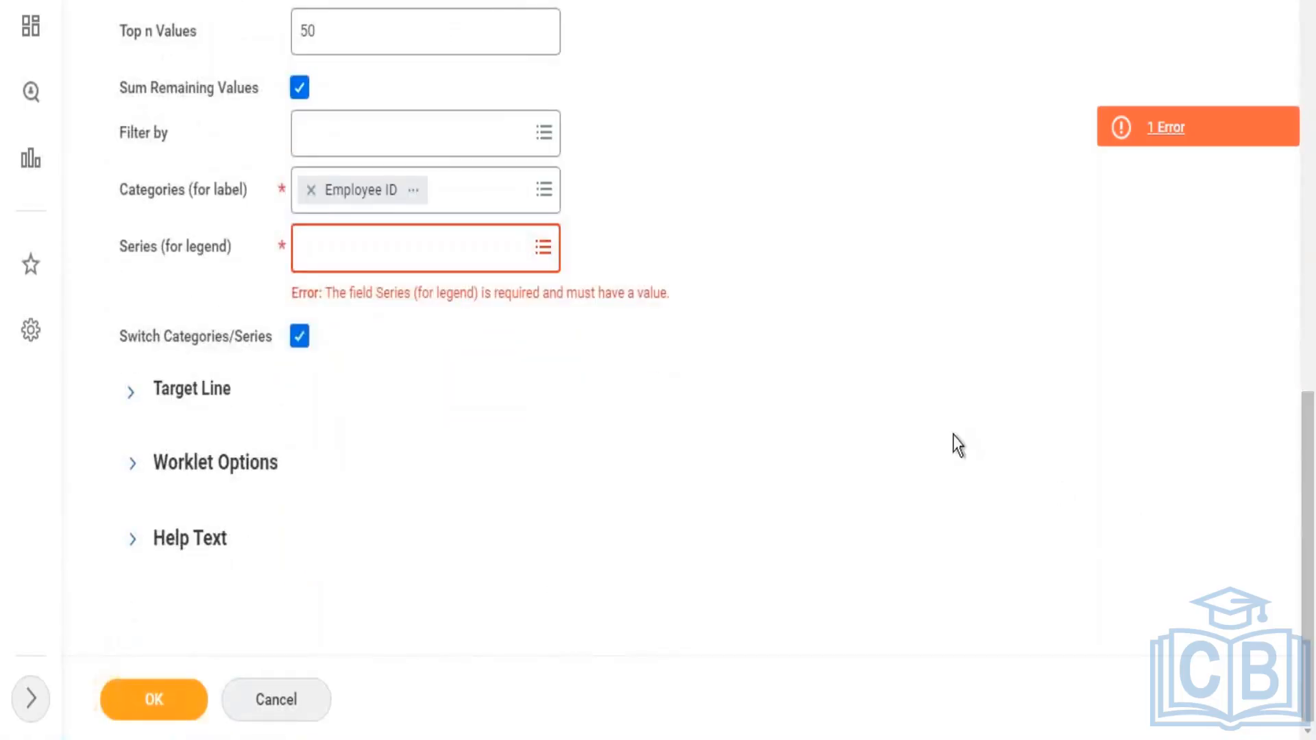
{"action": "left_click", "coordinate": [415, 236]}
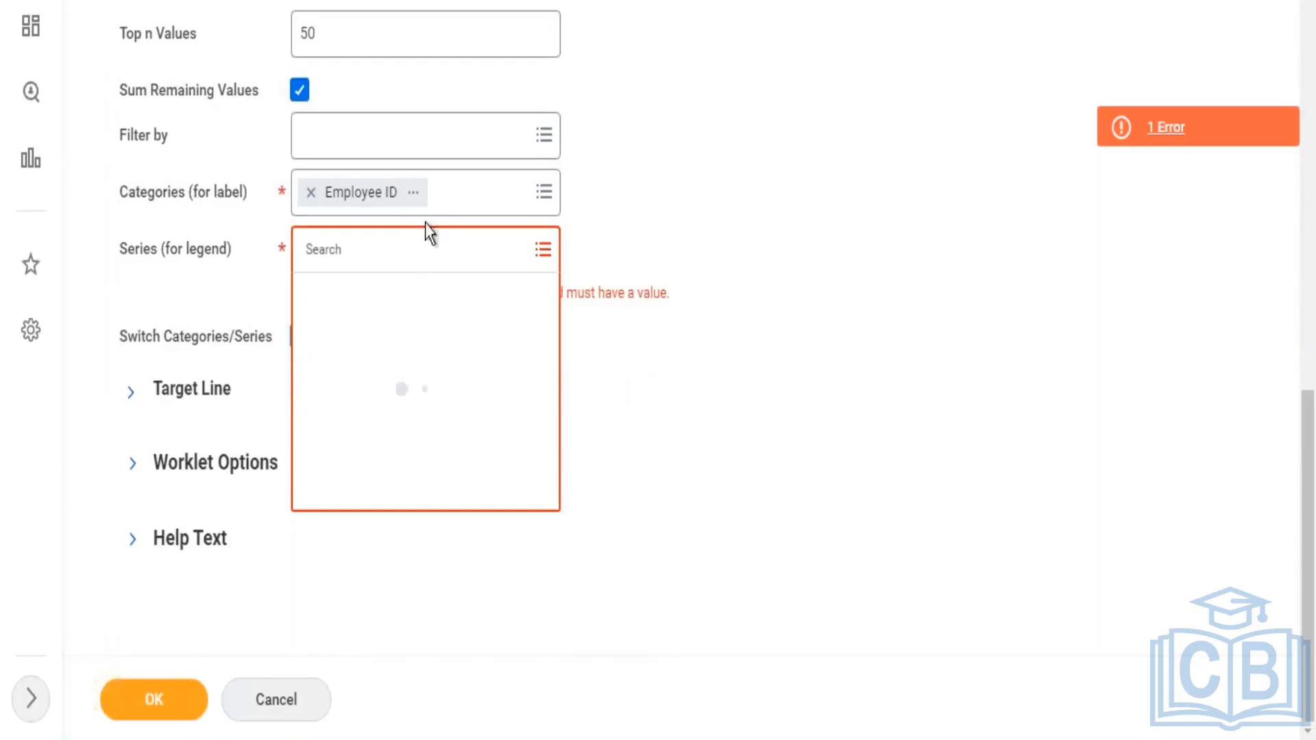
{"action": "left_click_drag", "start_coordinate": [1310, 514], "coordinate": [1287, 333]}
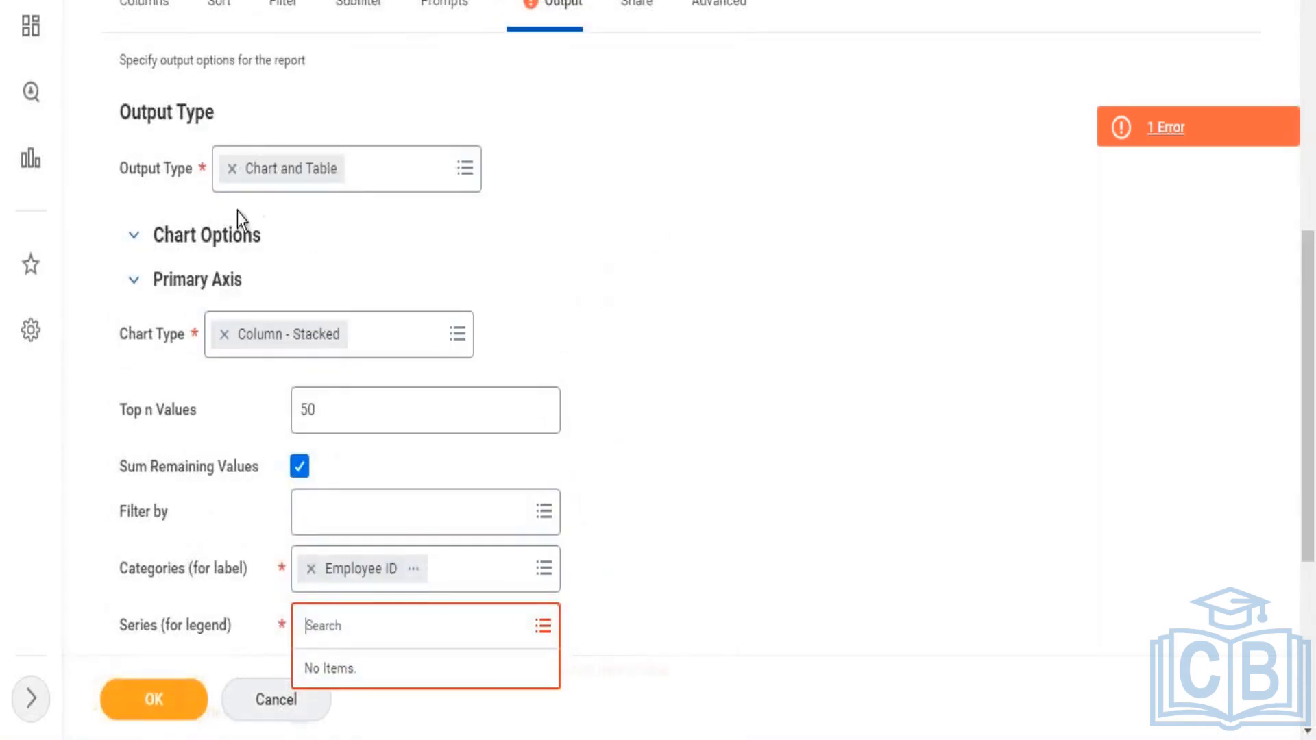
{"action": "left_click_drag", "start_coordinate": [1313, 376], "coordinate": [1310, 537]}
{"action": "left_click", "coordinate": [499, 418]}
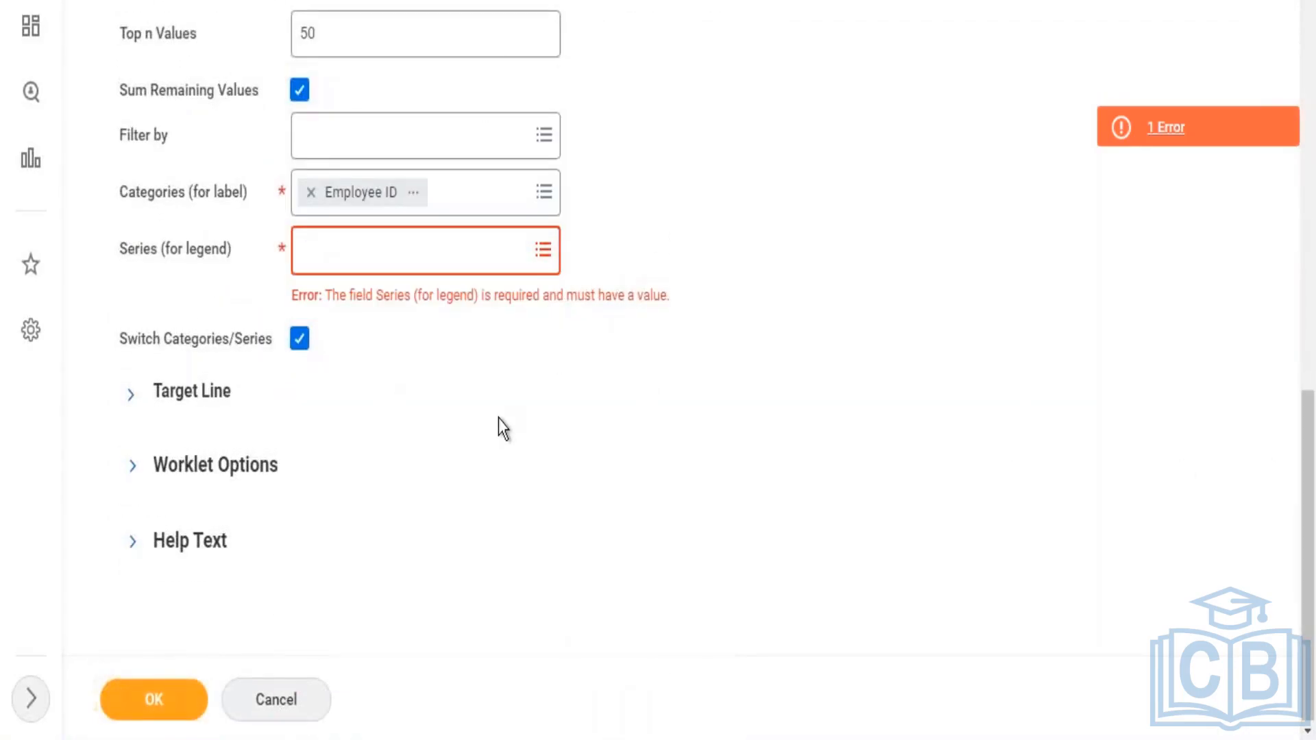
{"action": "left_click", "coordinate": [501, 254]}
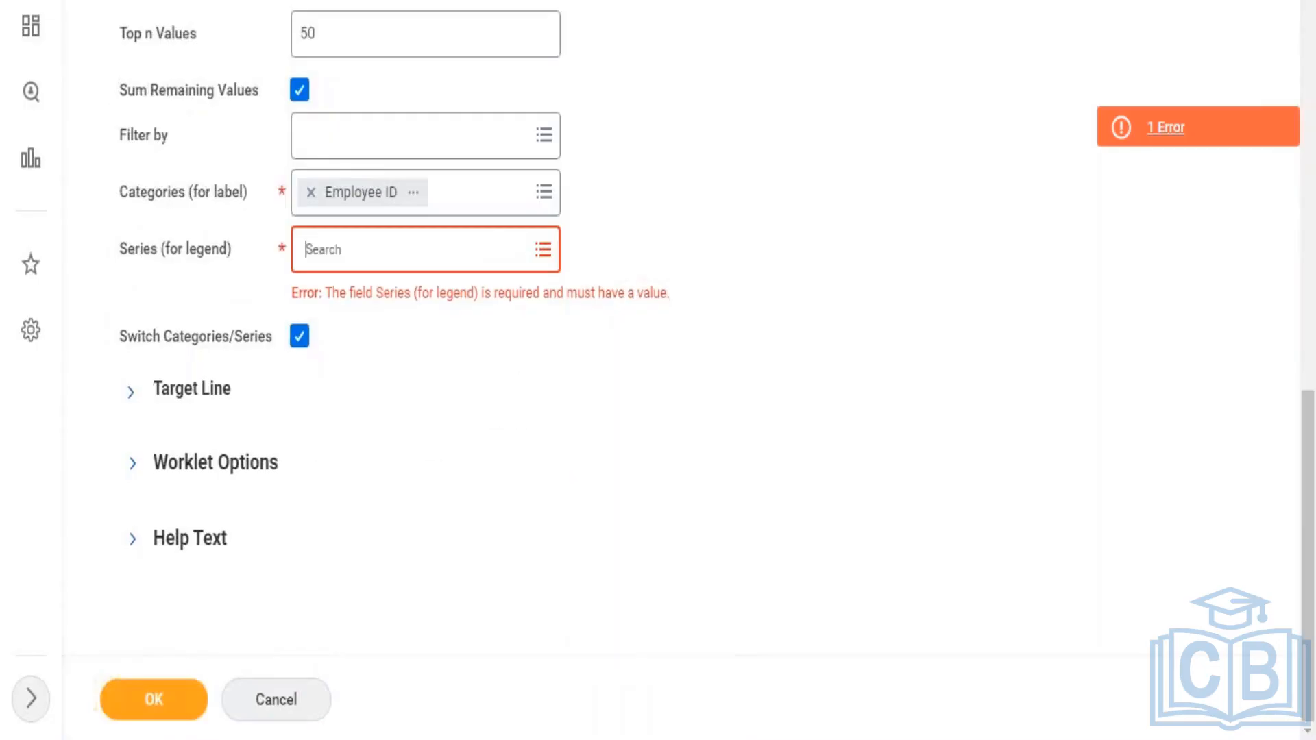
{"action": "left_click_drag", "start_coordinate": [1311, 499], "coordinate": [1291, 343]}
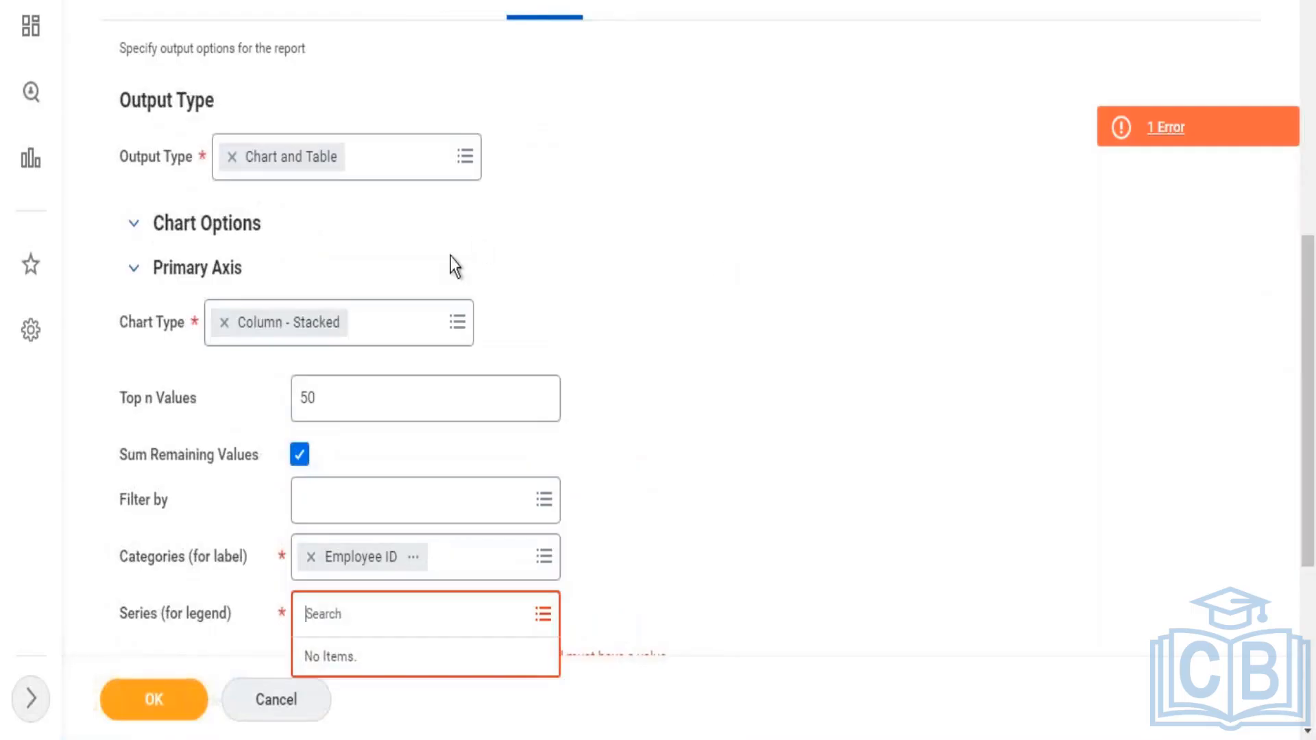
- Review the chart types available for the primary axis, from Column - Clustered through Scatter
{"action": "left_click", "coordinate": [390, 329]}
{"action": "left_click", "coordinate": [392, 335]}
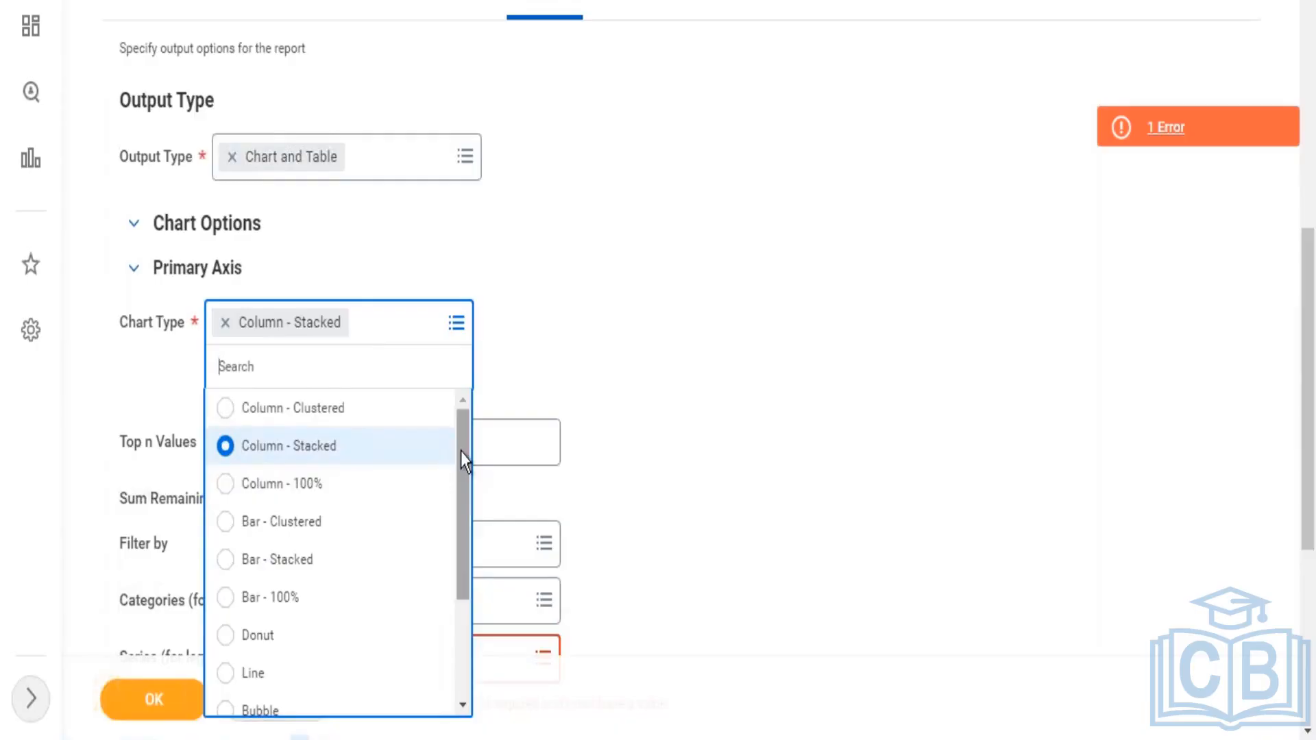
{"action": "scroll", "coordinate": [458, 542], "scroll_direction": "down", "scroll_amount": 3}
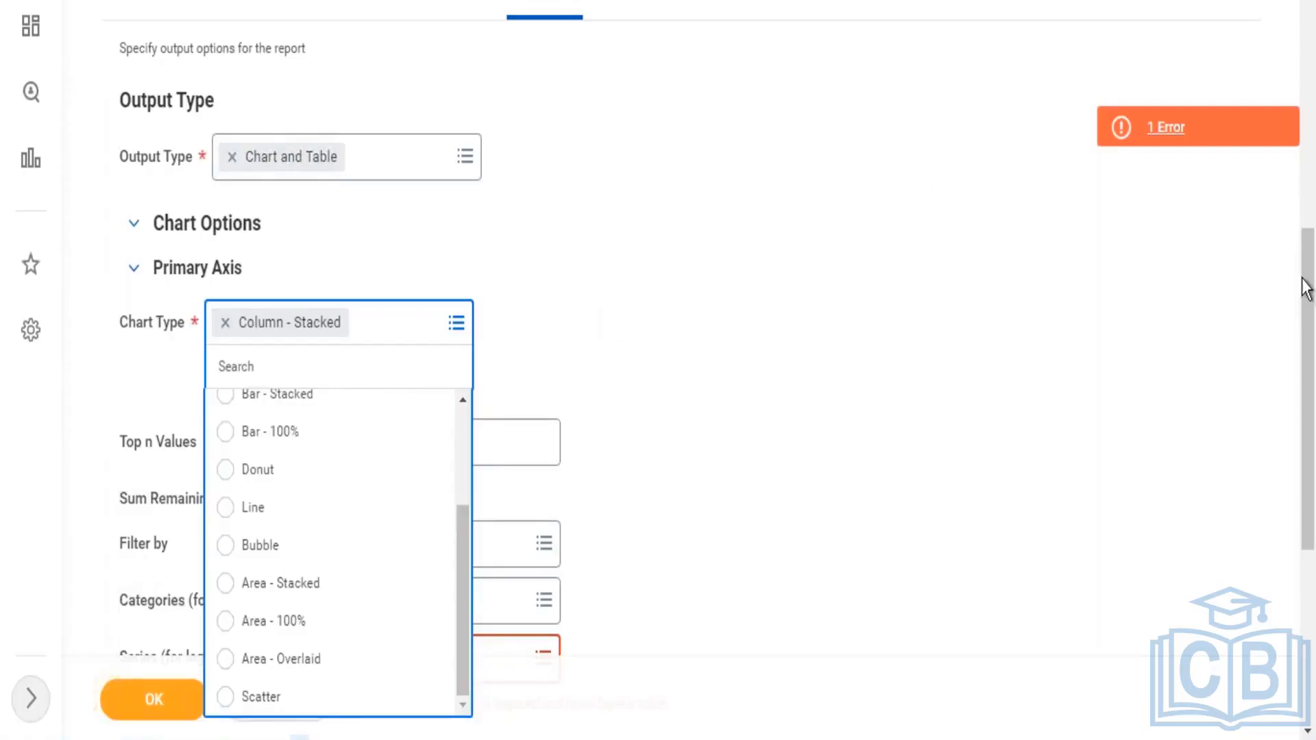
{"action": "left_click_drag", "start_coordinate": [1314, 236], "coordinate": [1298, 214]}
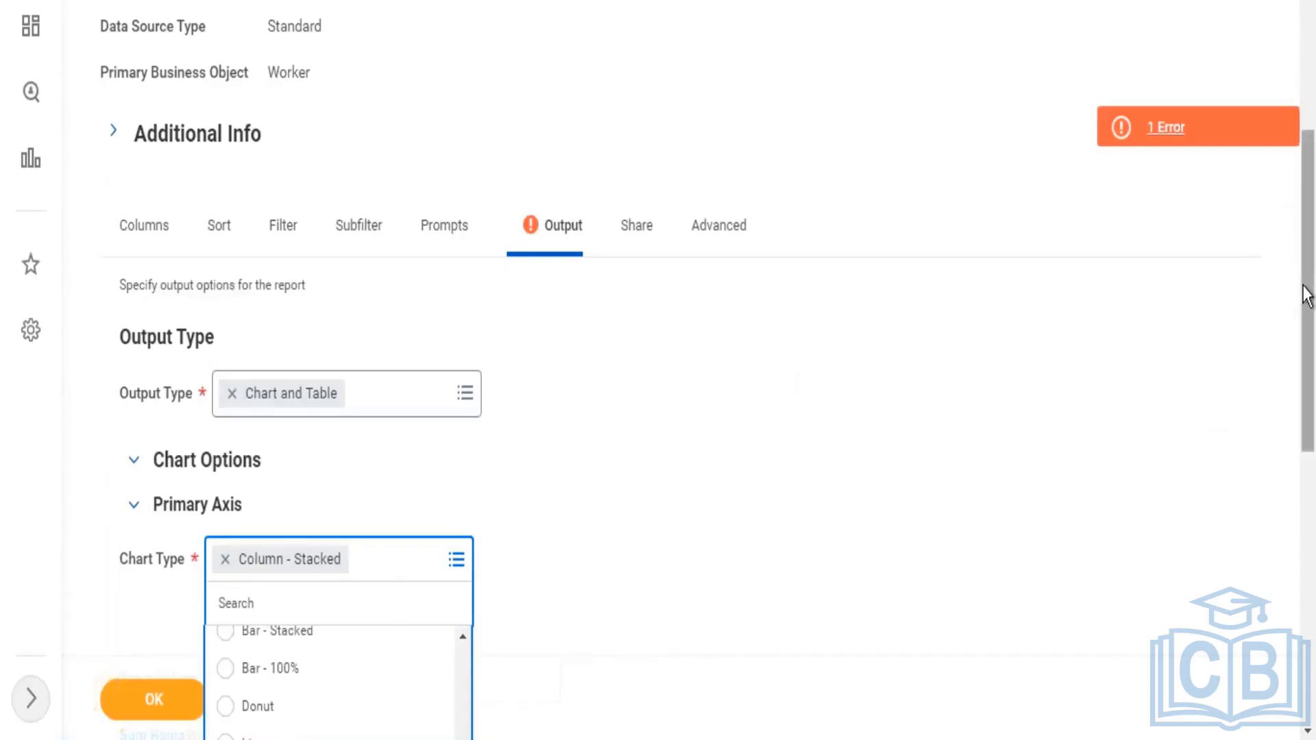
{"action": "left_click_drag", "start_coordinate": [1305, 290], "coordinate": [1309, 458]}
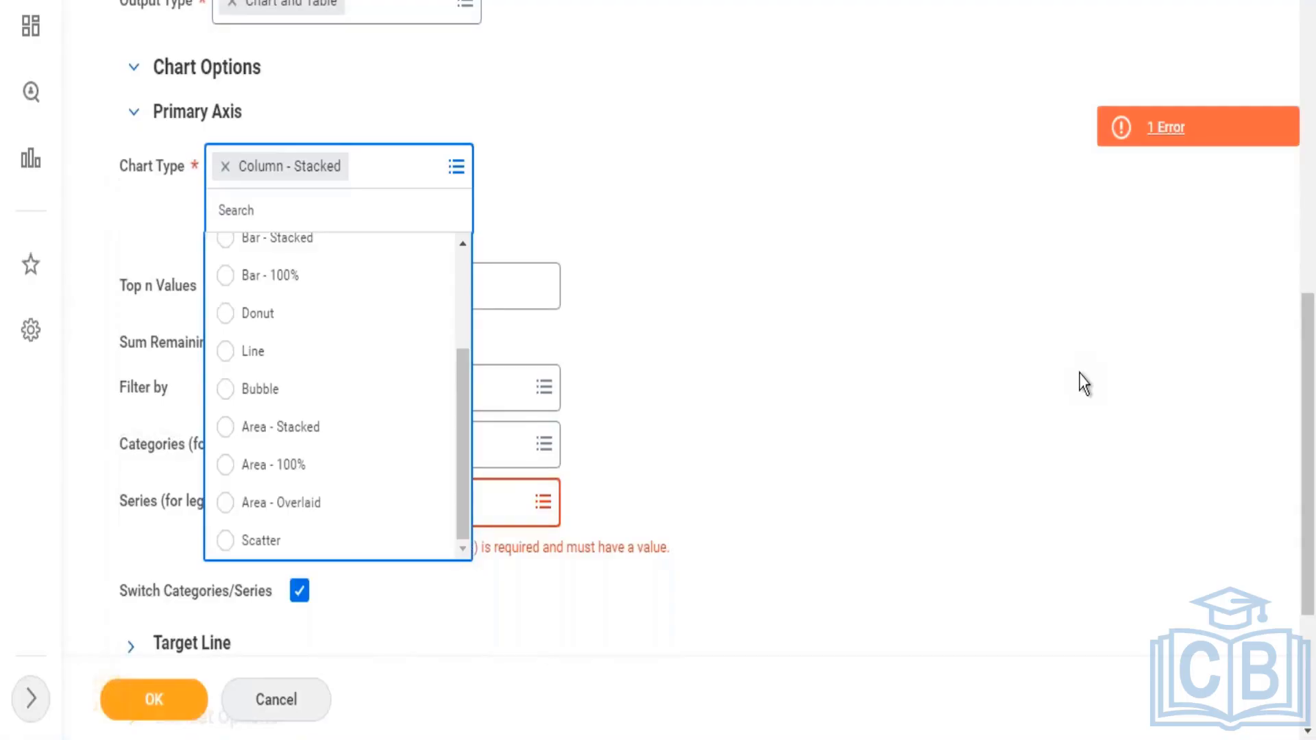
- Recheck the available chart types for the primary axis, keeping Column - Stacked
{"action": "left_click", "coordinate": [1038, 369]}
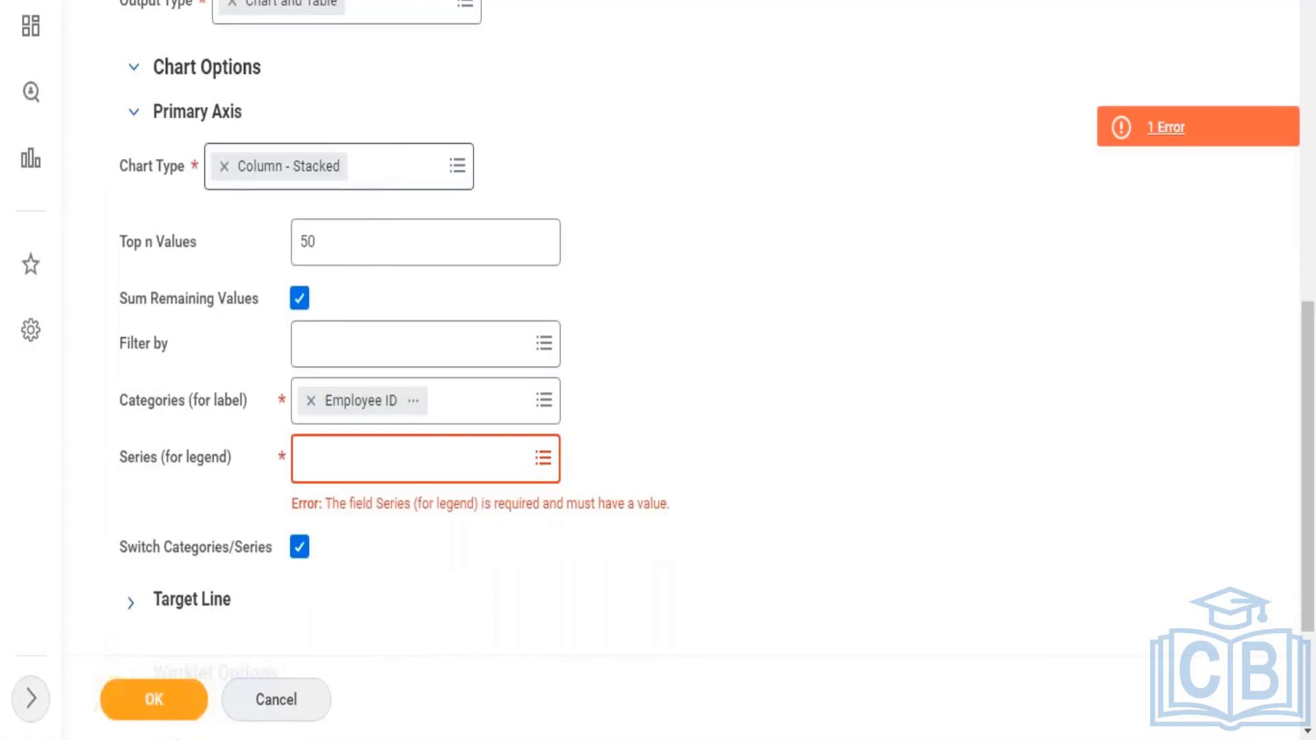
{"action": "left_click", "coordinate": [411, 166]}
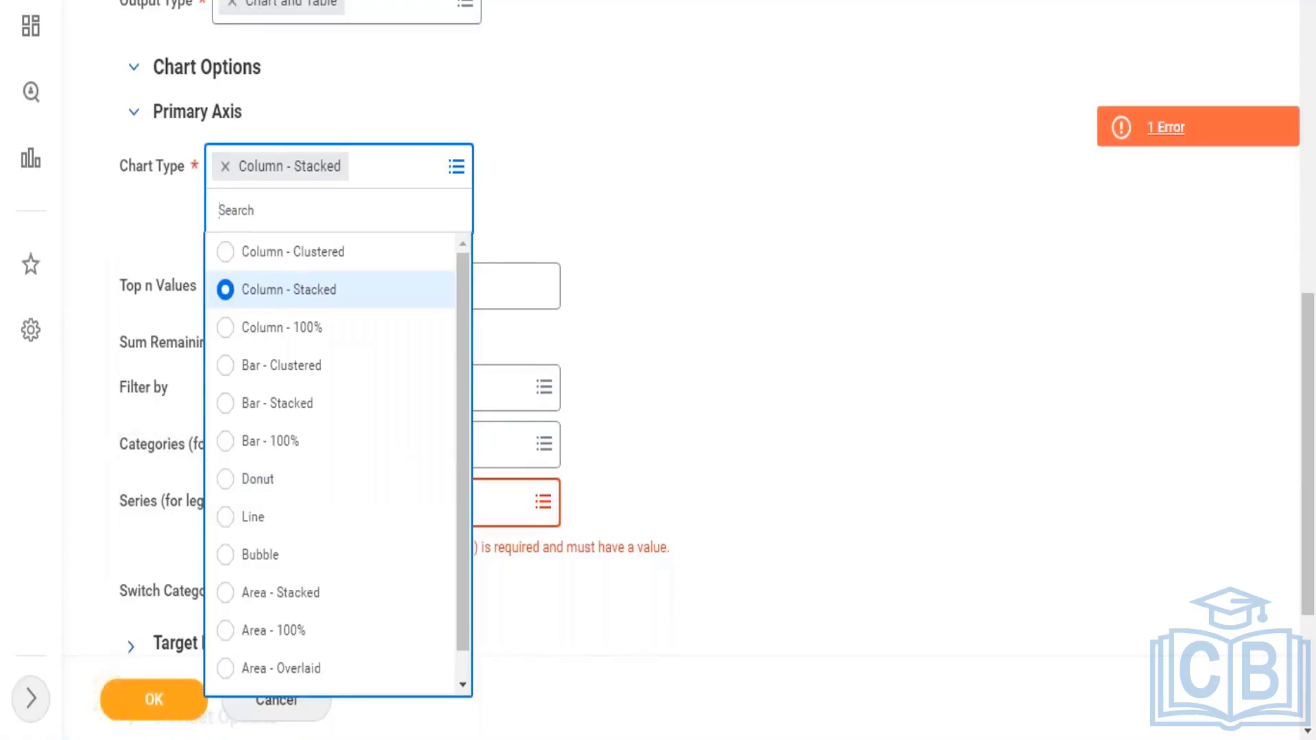
{"action": "key", "text": "Escape"}
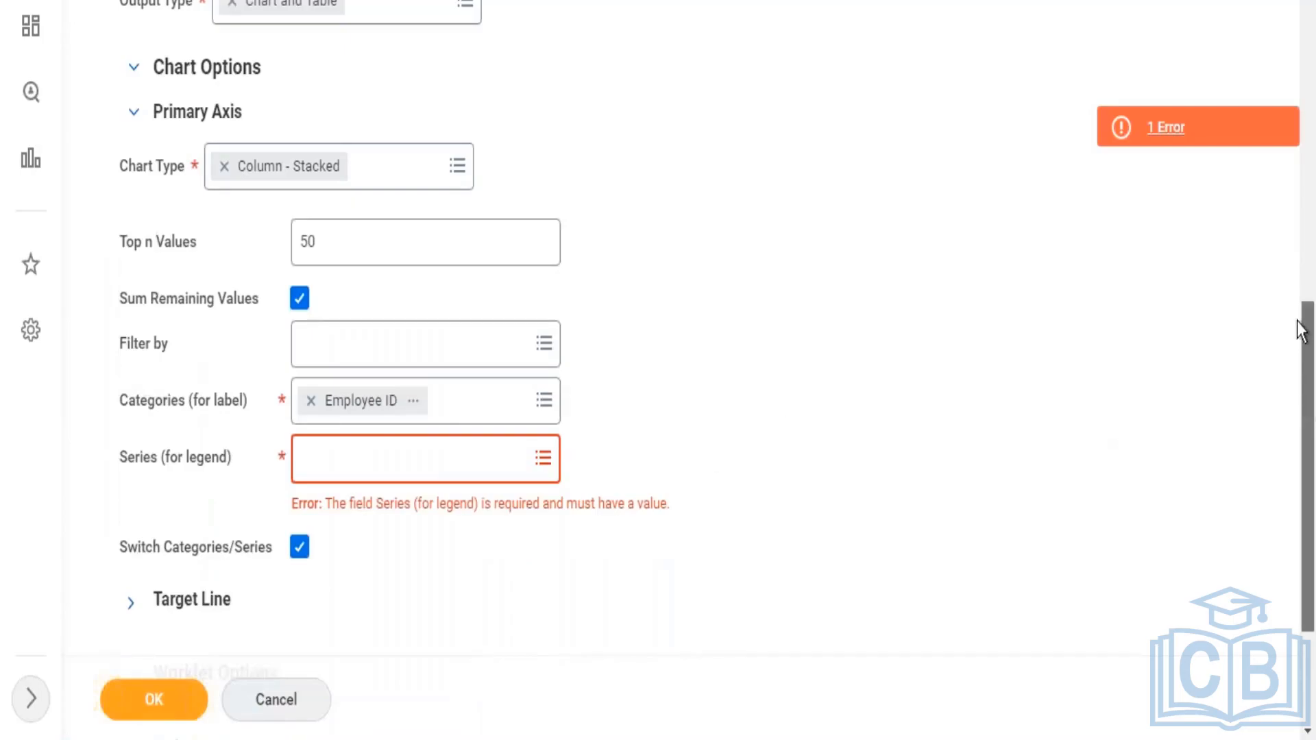
- Reset the chart options by switching the output type to Table and back to Chart and Table
{"action": "scroll", "coordinate": [1301, 331], "scroll_direction": "up", "scroll_amount": 5}
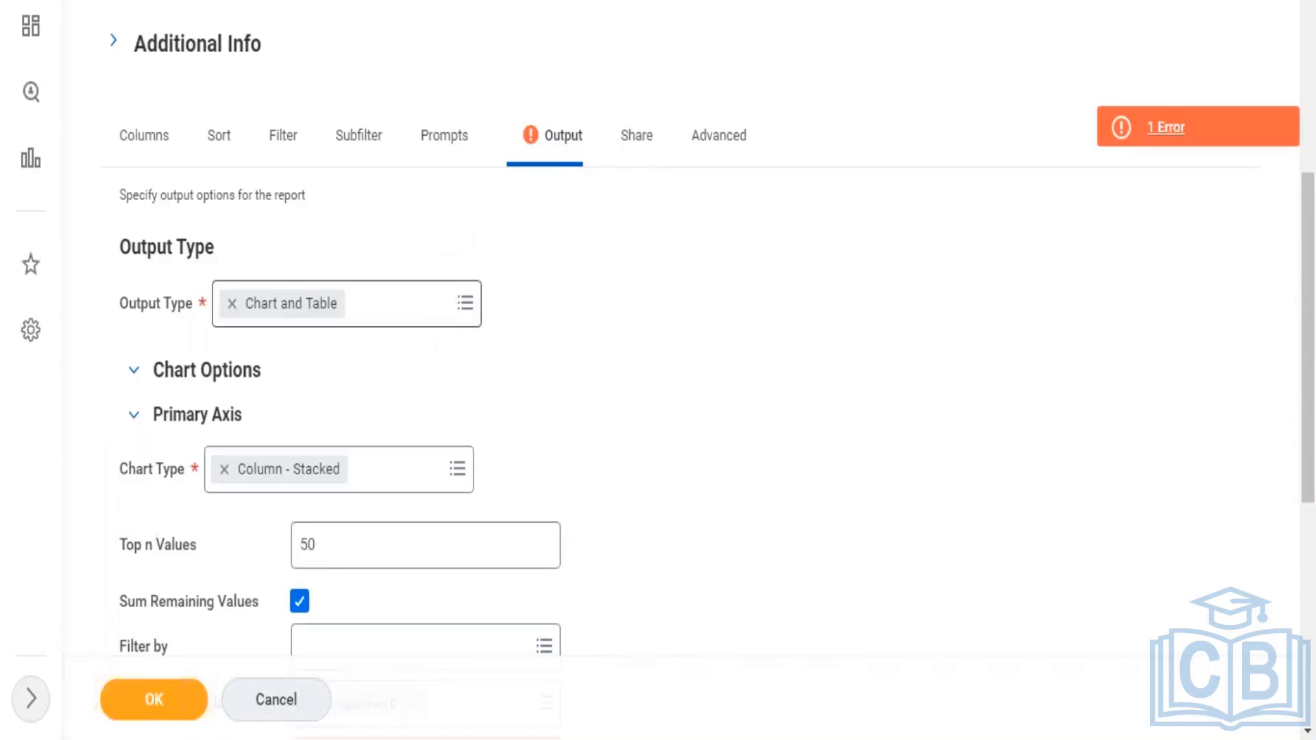
{"action": "left_click", "coordinate": [384, 304]}
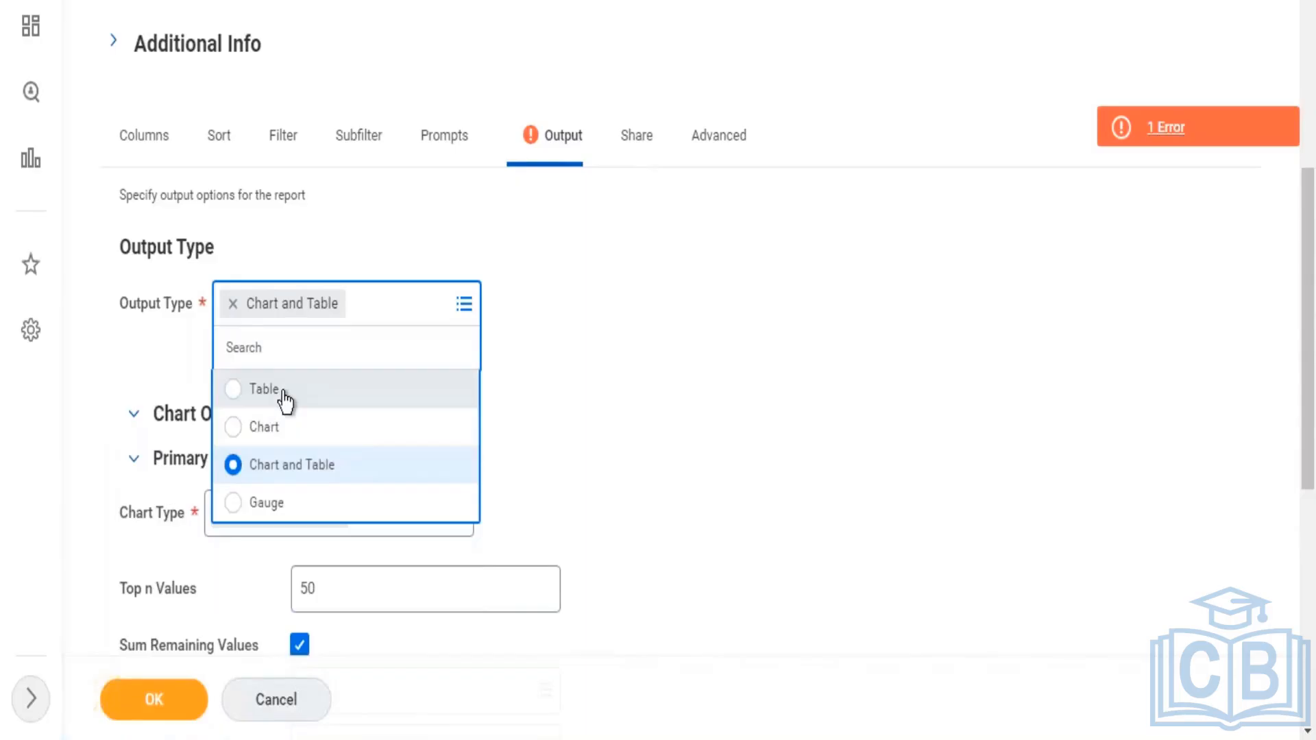
{"action": "left_click", "coordinate": [265, 389]}
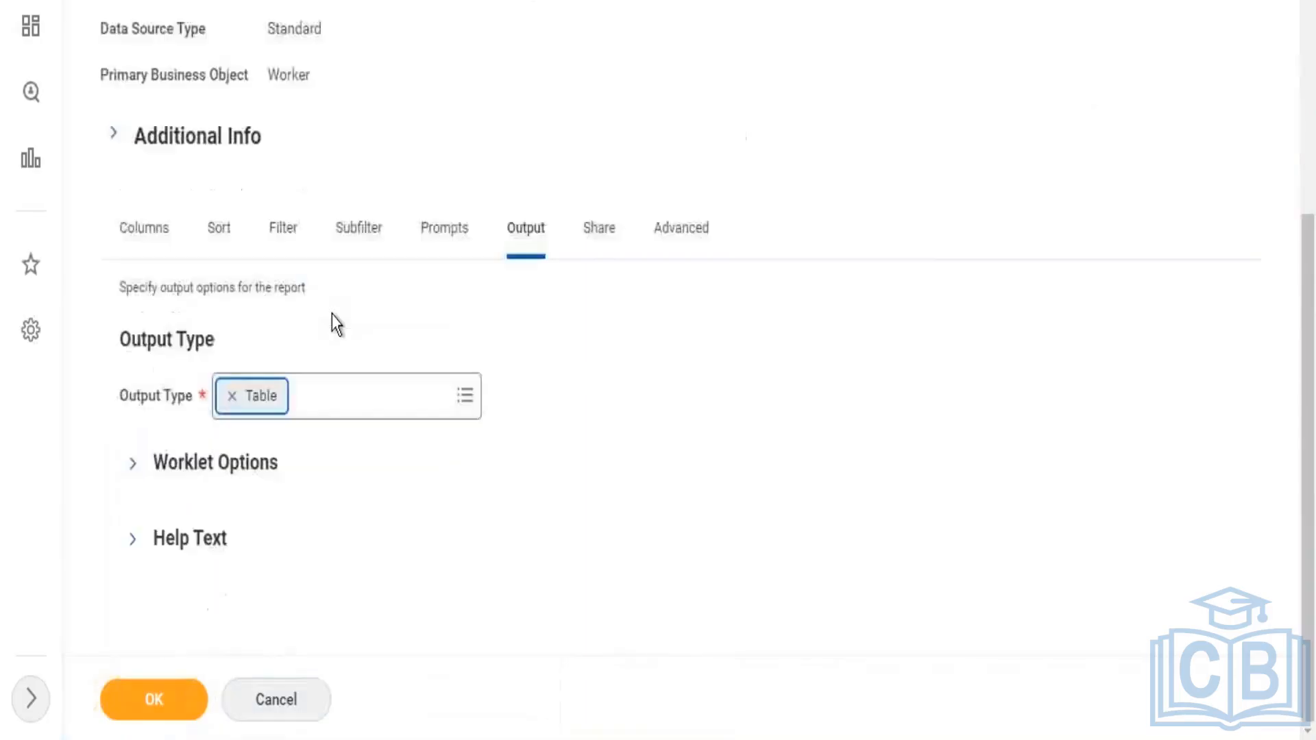
{"action": "left_click", "coordinate": [318, 417]}
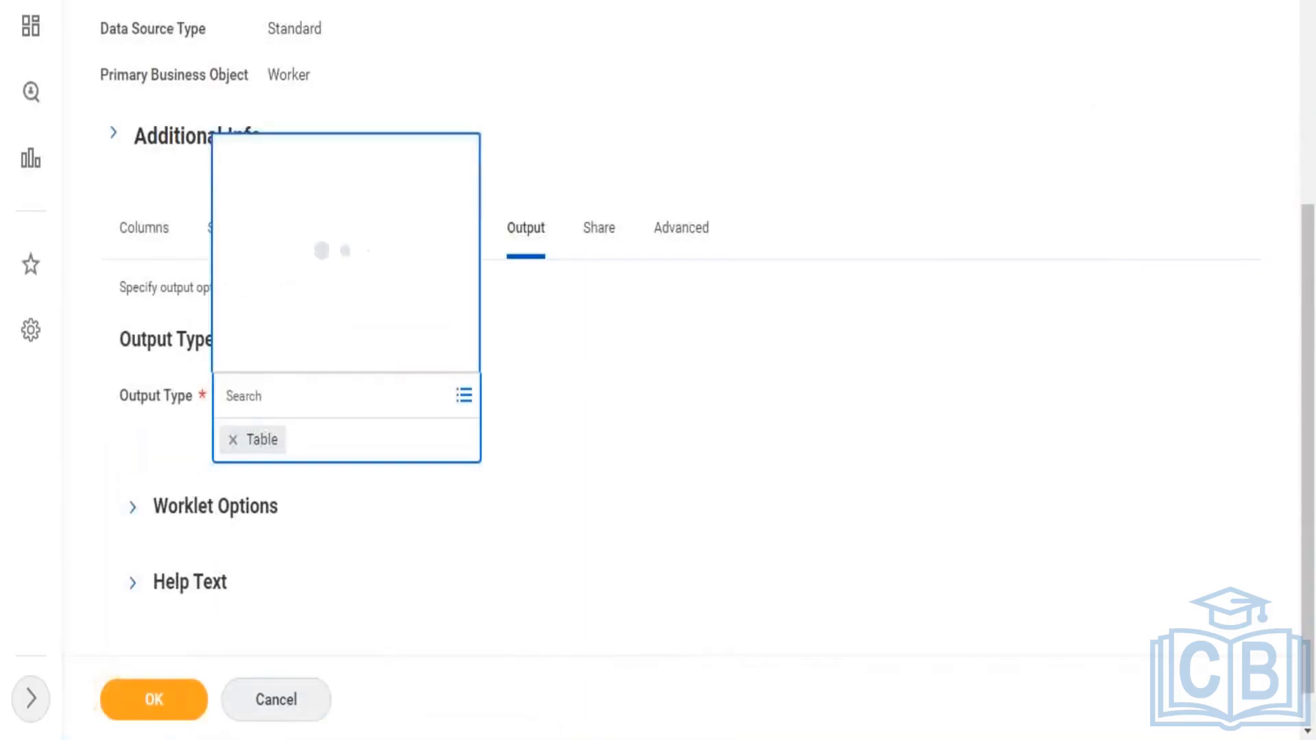
{"action": "left_click", "coordinate": [307, 314]}
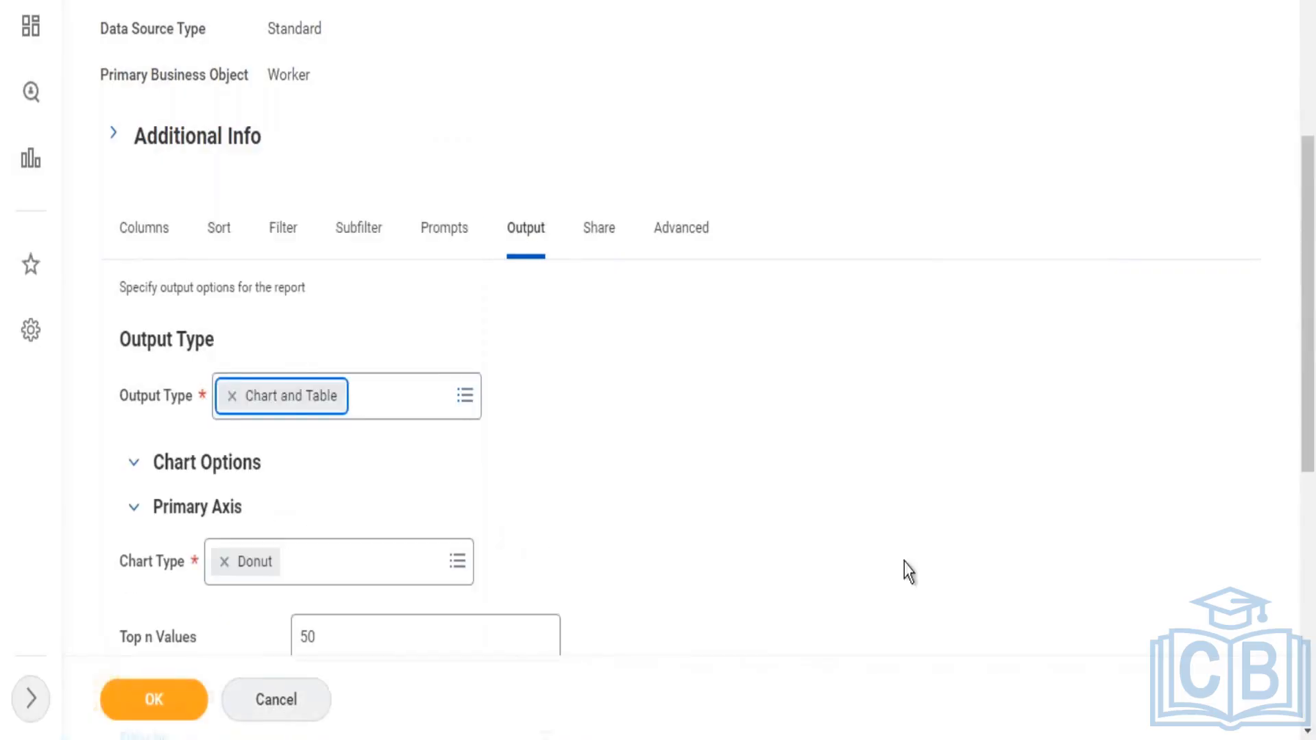
- Check which Series (for legend) choices are offered for the Donut chart
{"action": "right_click", "coordinate": [1315, 414]}
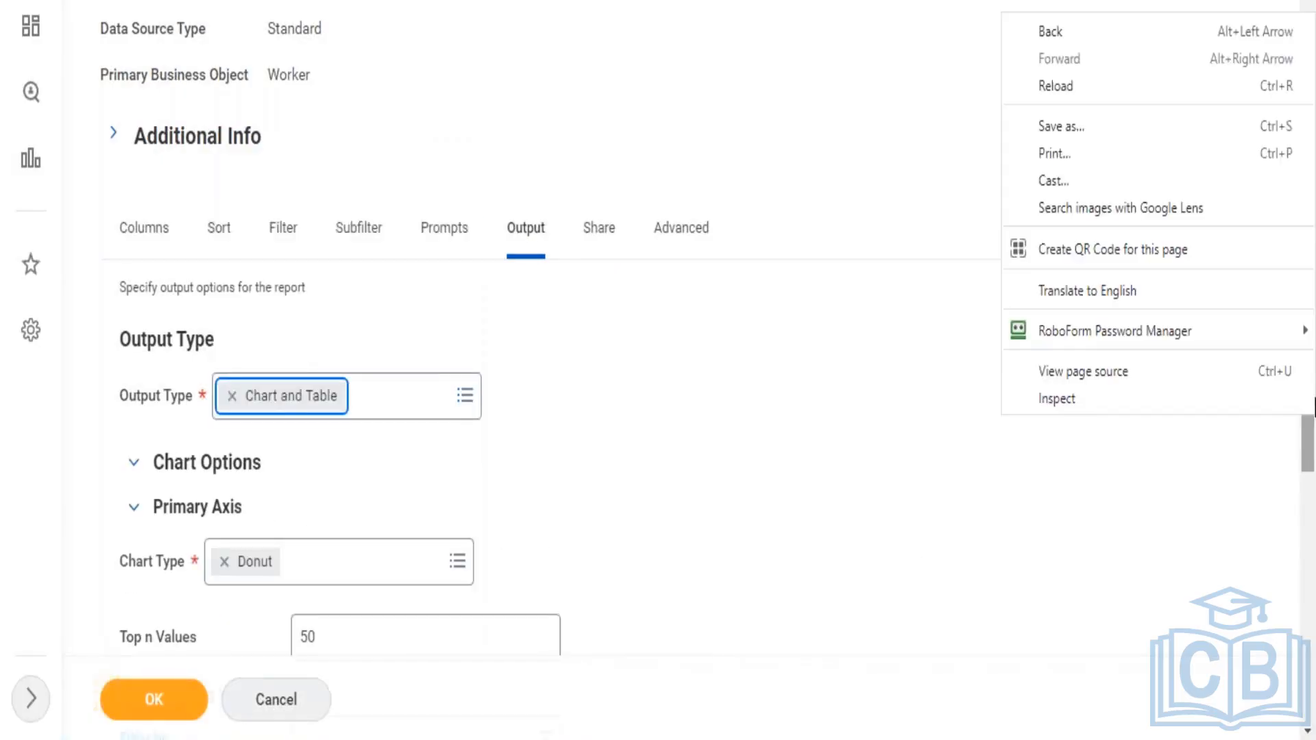
{"action": "left_click", "coordinate": [1197, 492]}
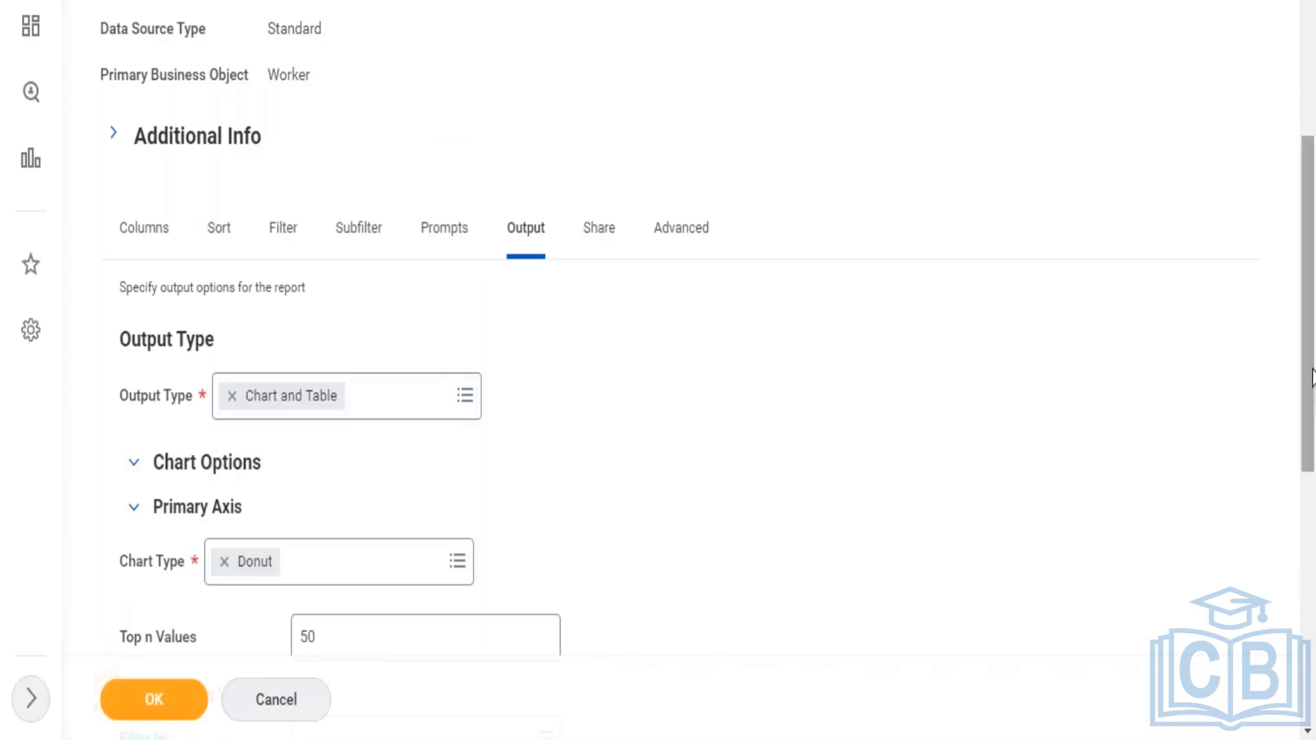
{"action": "scroll", "coordinate": [1313, 480], "scroll_direction": "down", "scroll_amount": 1}
{"action": "scroll", "coordinate": [1315, 520], "scroll_direction": "down", "scroll_amount": 6}
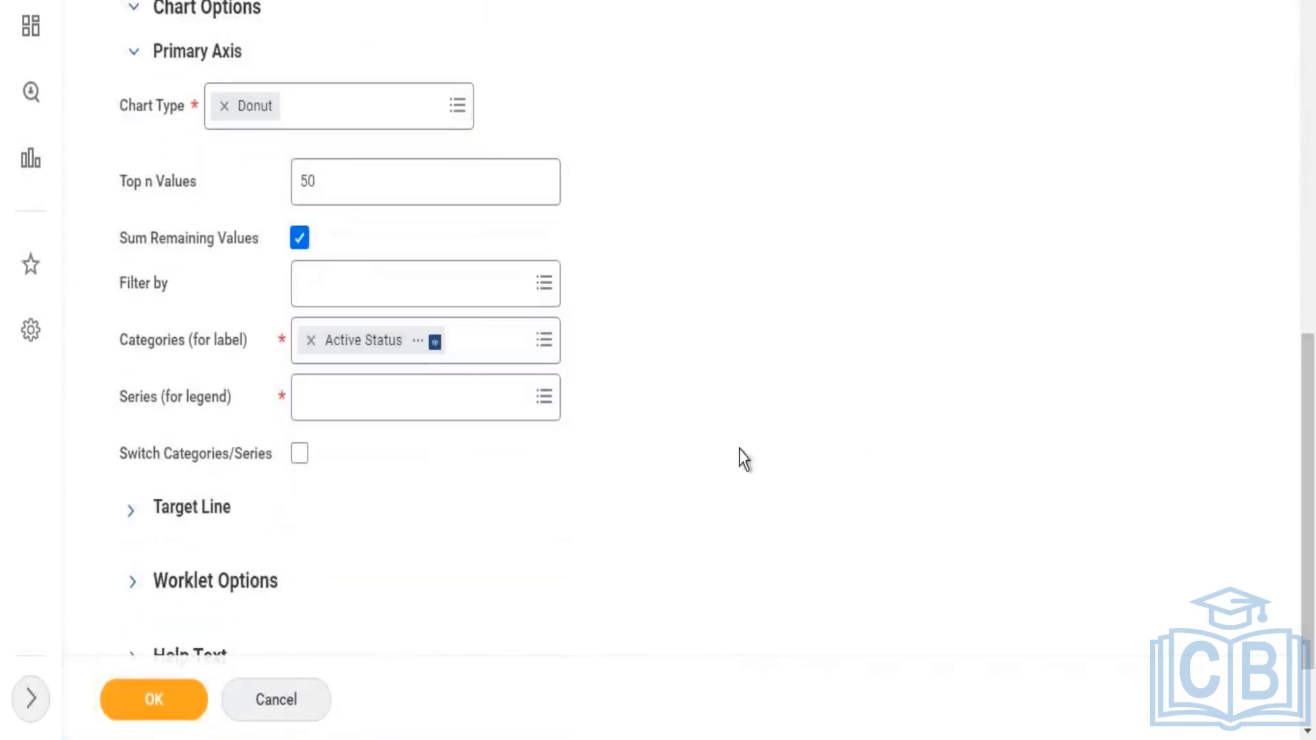
{"action": "left_click", "coordinate": [521, 398]}
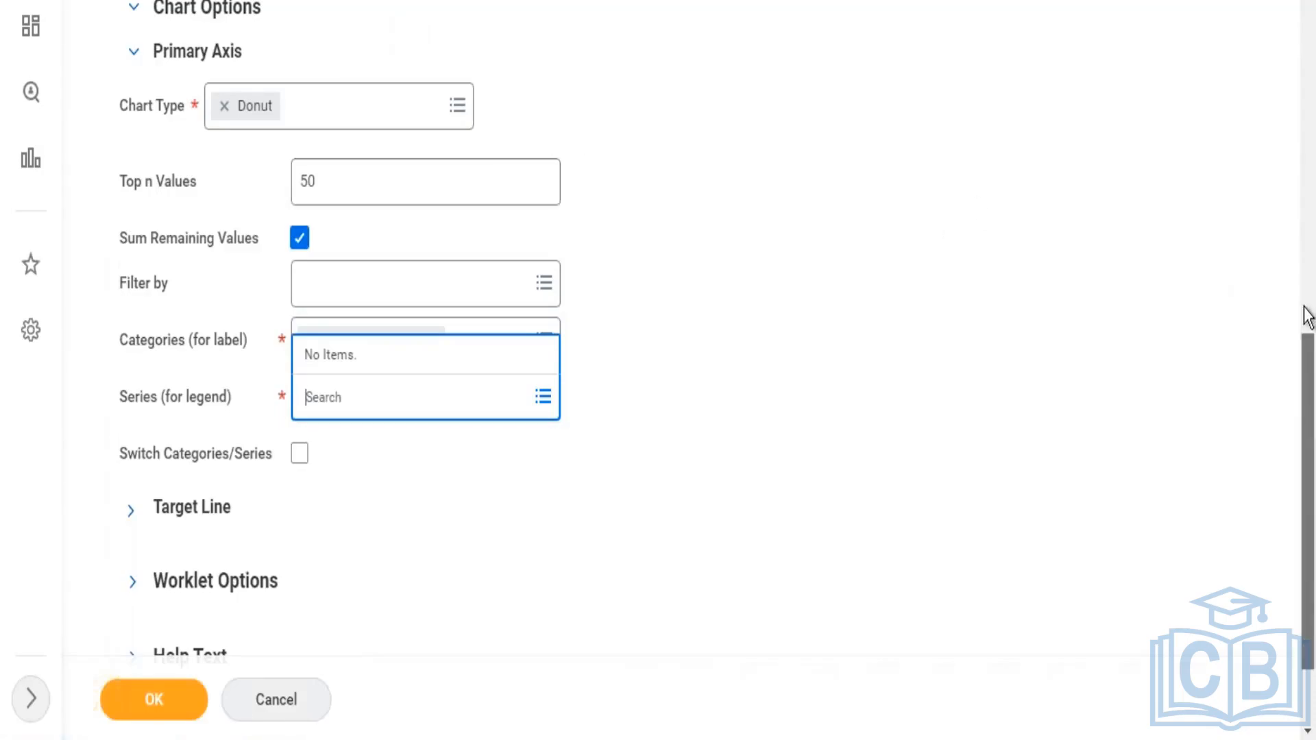
- Review the business objects and fields in the report's column definitions
{"action": "scroll", "coordinate": [1305, 314], "scroll_direction": "up", "scroll_amount": 4}
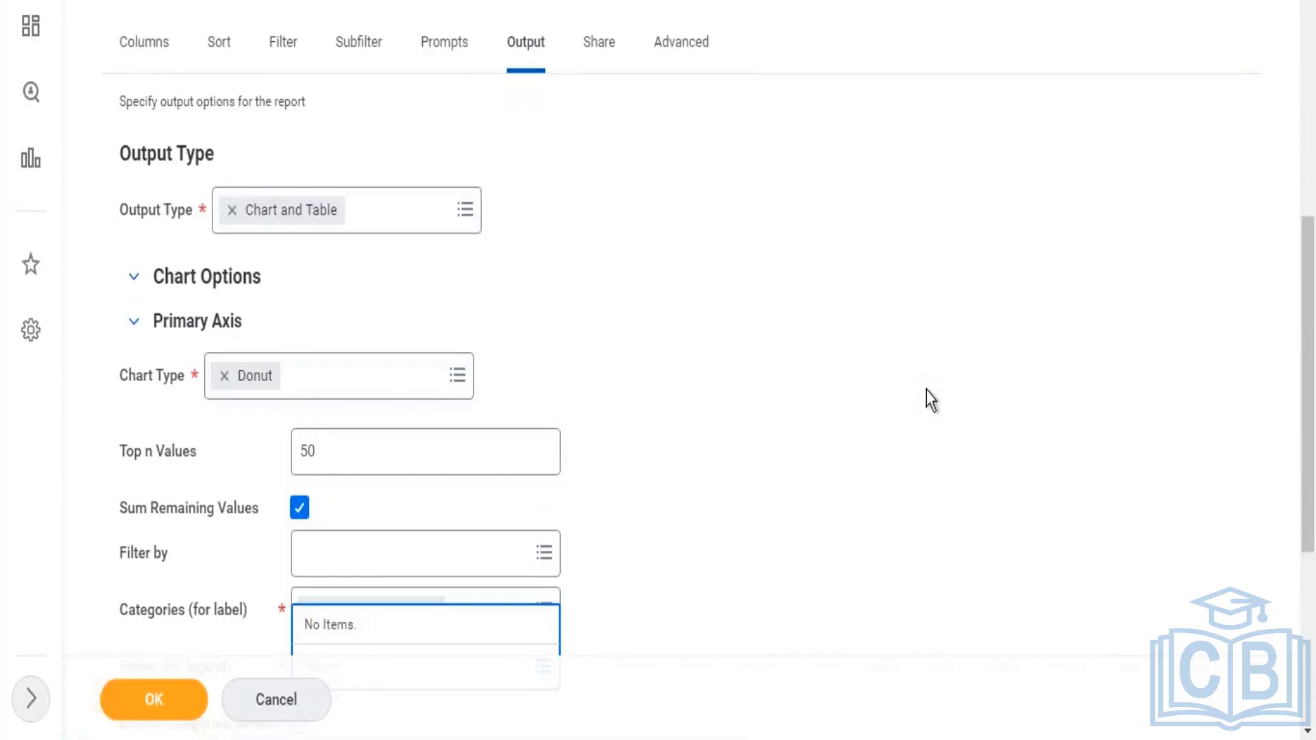
{"action": "left_click_drag", "start_coordinate": [1312, 451], "coordinate": [1311, 356]}
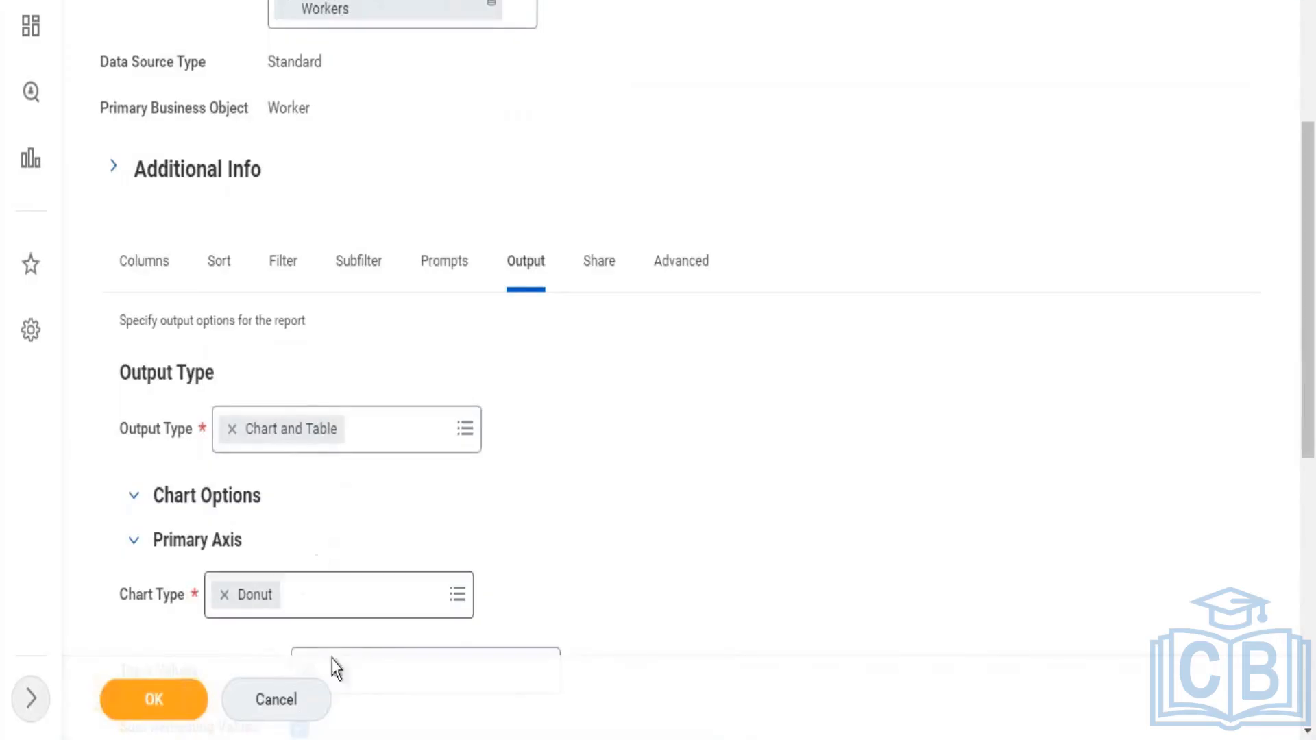
{"action": "left_click", "coordinate": [141, 287]}
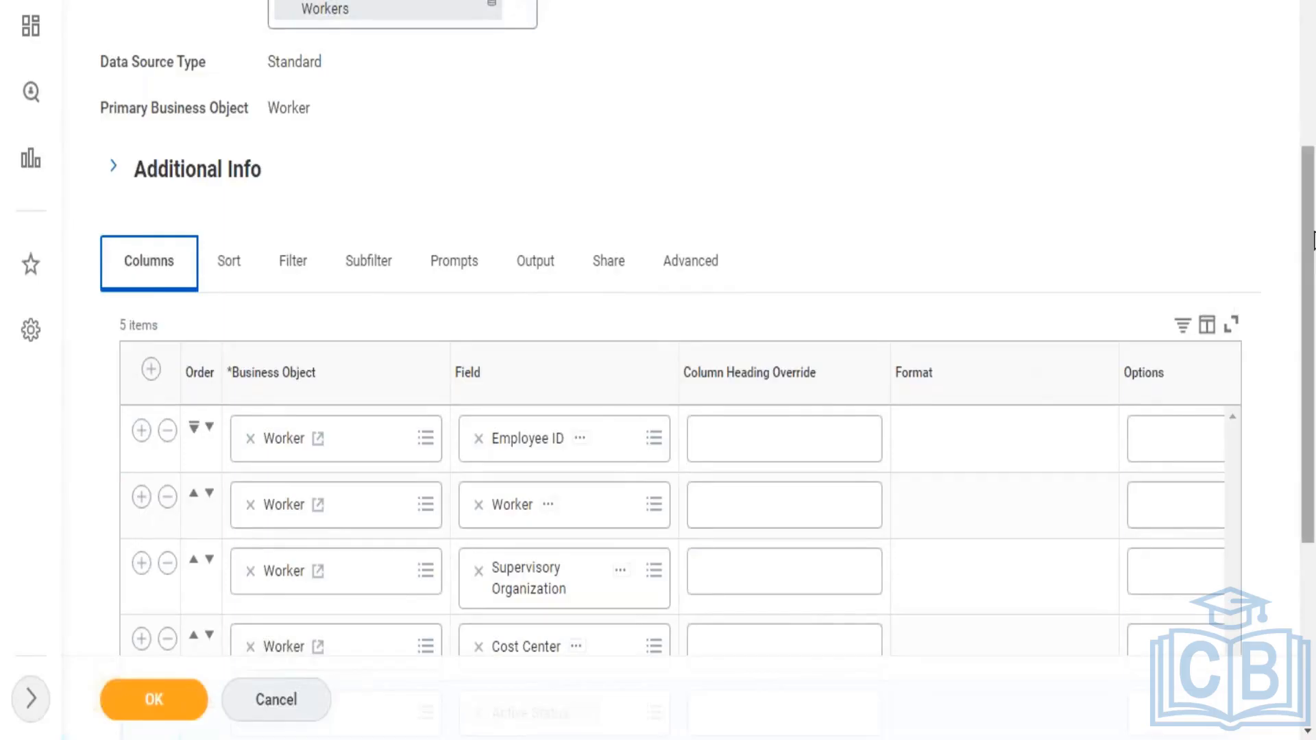
{"action": "left_click_drag", "start_coordinate": [1311, 259], "coordinate": [1311, 318]}
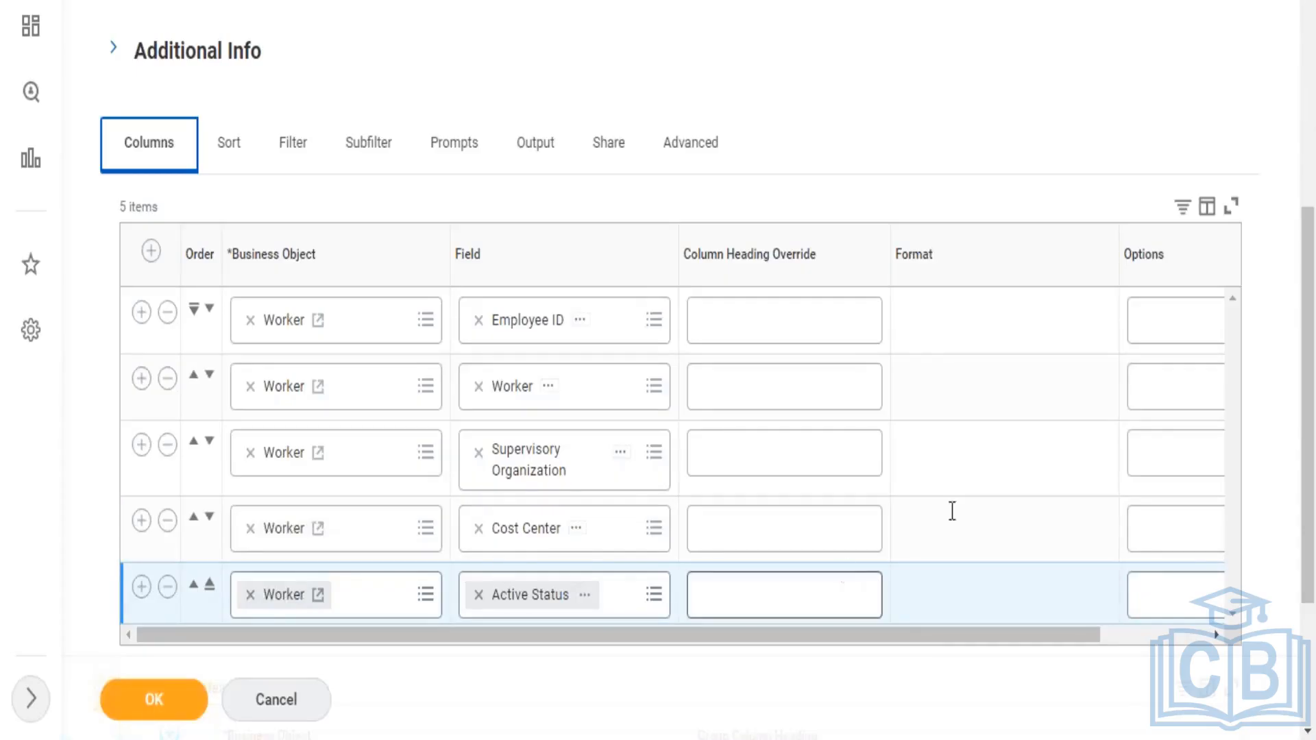
- Clear the global search and try to open Create Custom Report from the recent searches
{"action": "left_click_drag", "start_coordinate": [1311, 407], "coordinate": [1310, 155]}
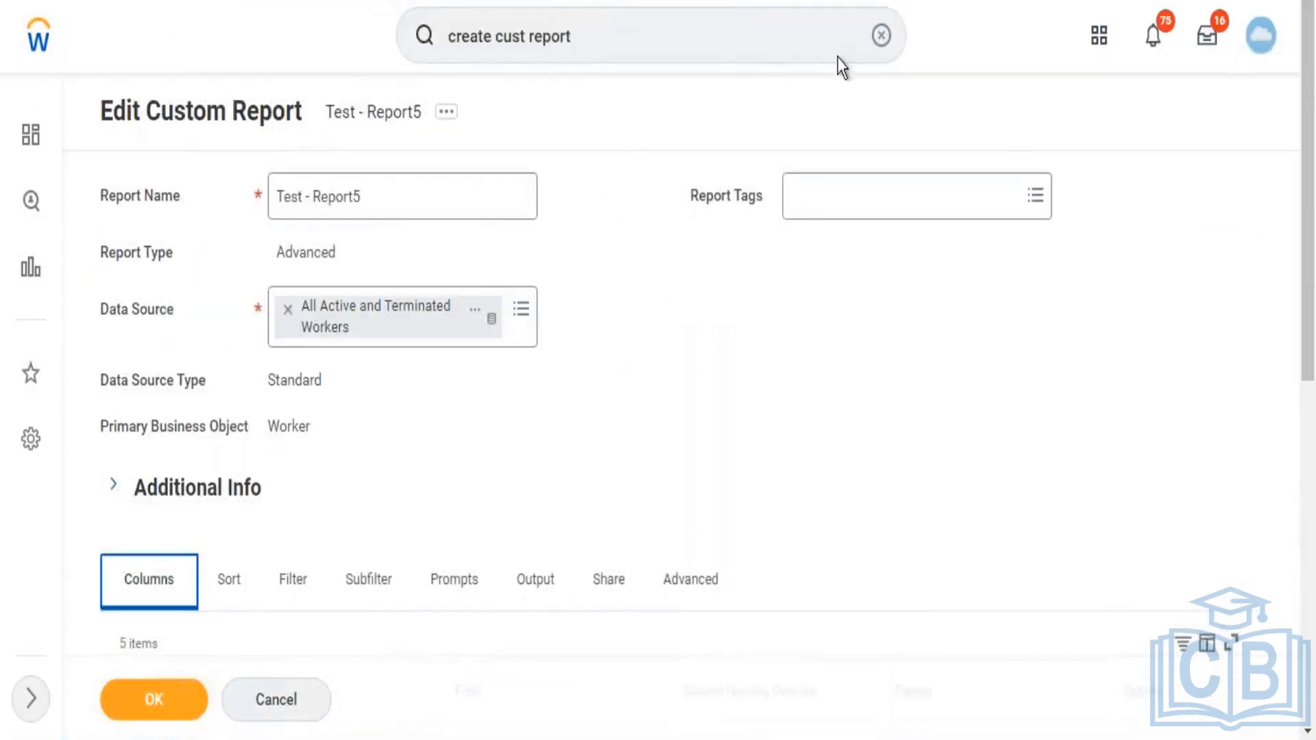
{"action": "left_click", "coordinate": [880, 45]}
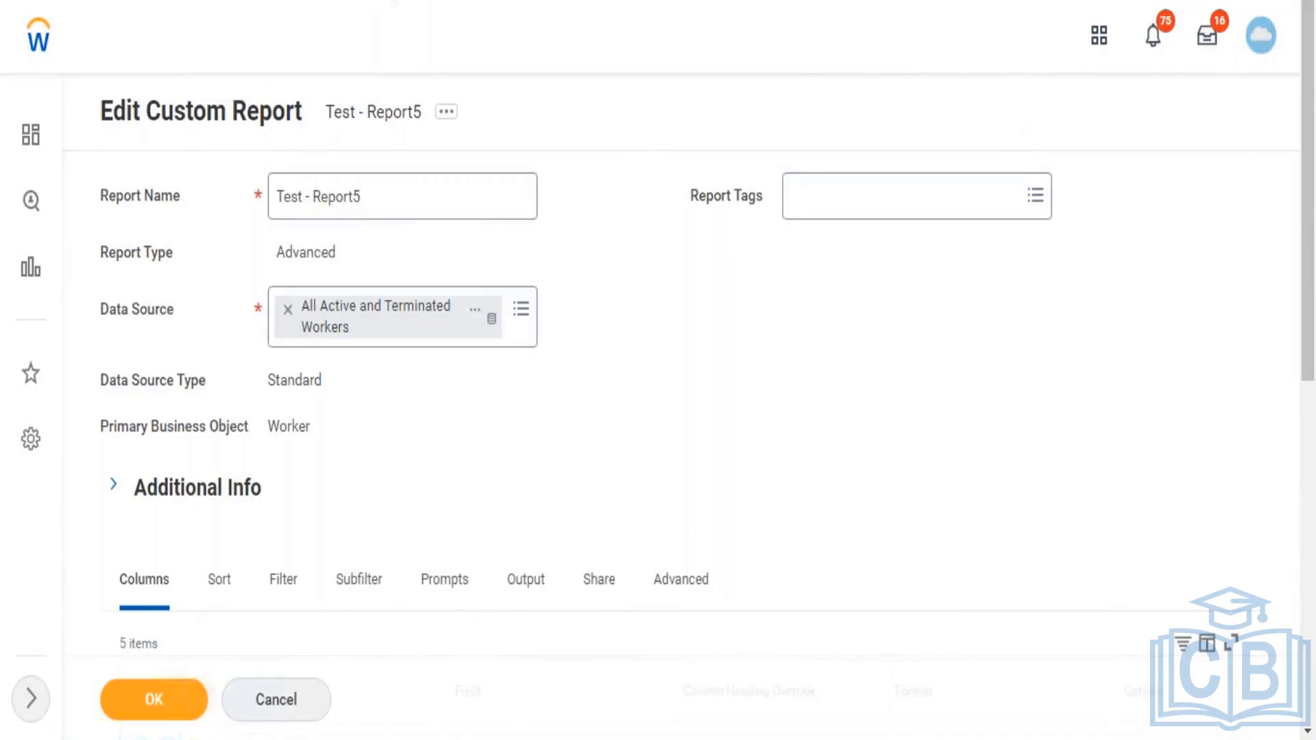
{"action": "left_click", "coordinate": [603, 45]}
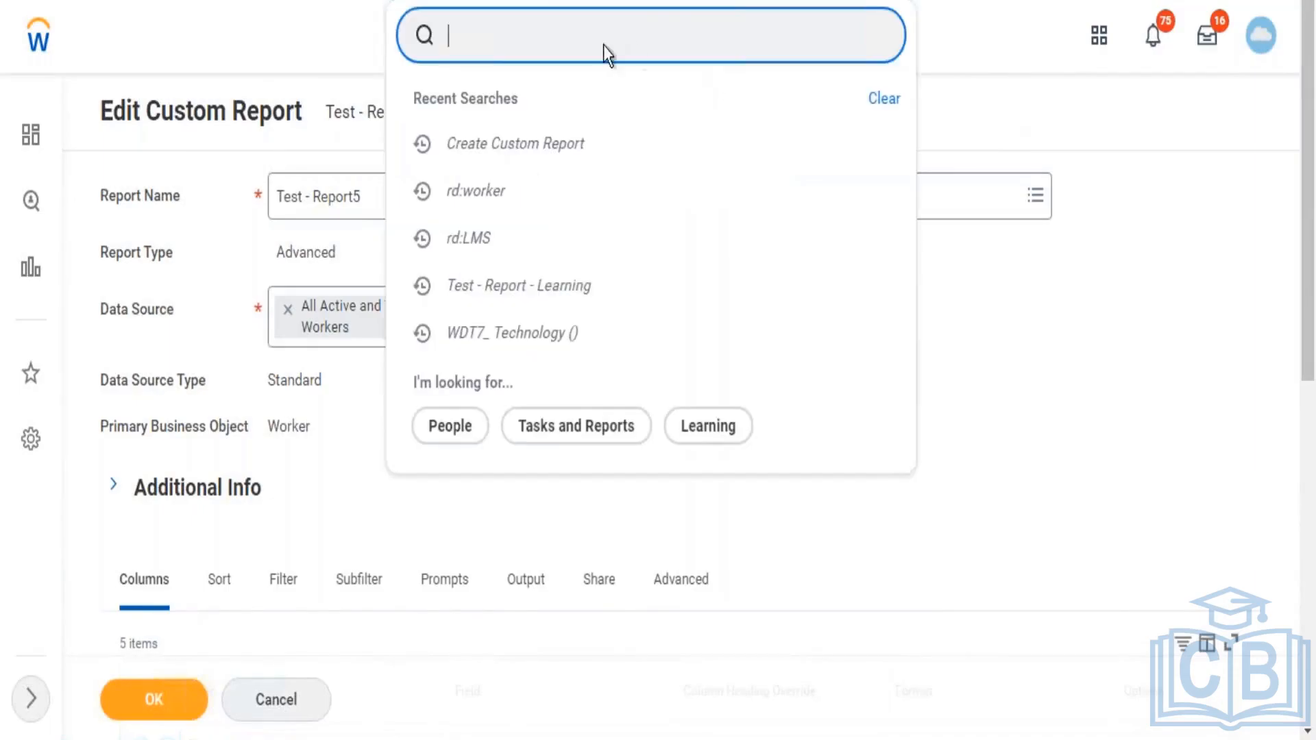
{"action": "left_click", "coordinate": [523, 145]}
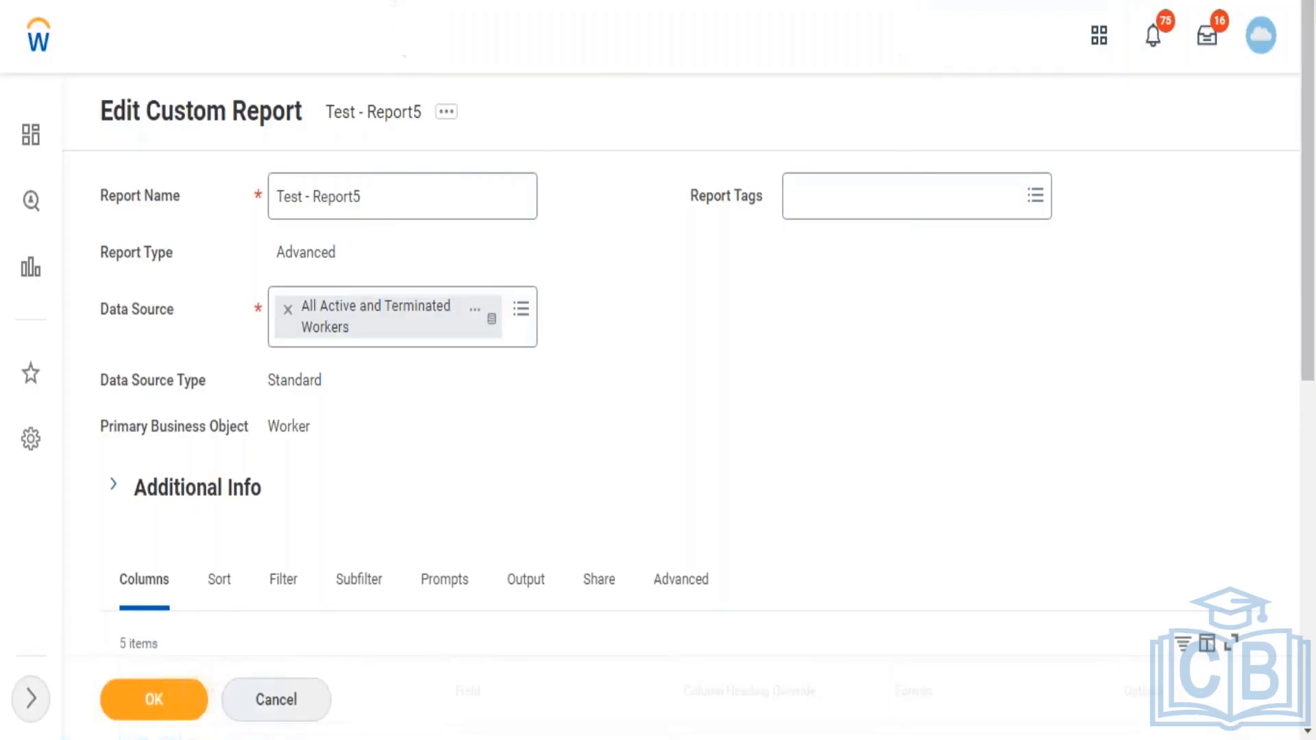
{"action": "left_click", "coordinate": [596, 35]}
{"action": "left_click", "coordinate": [551, 143]}
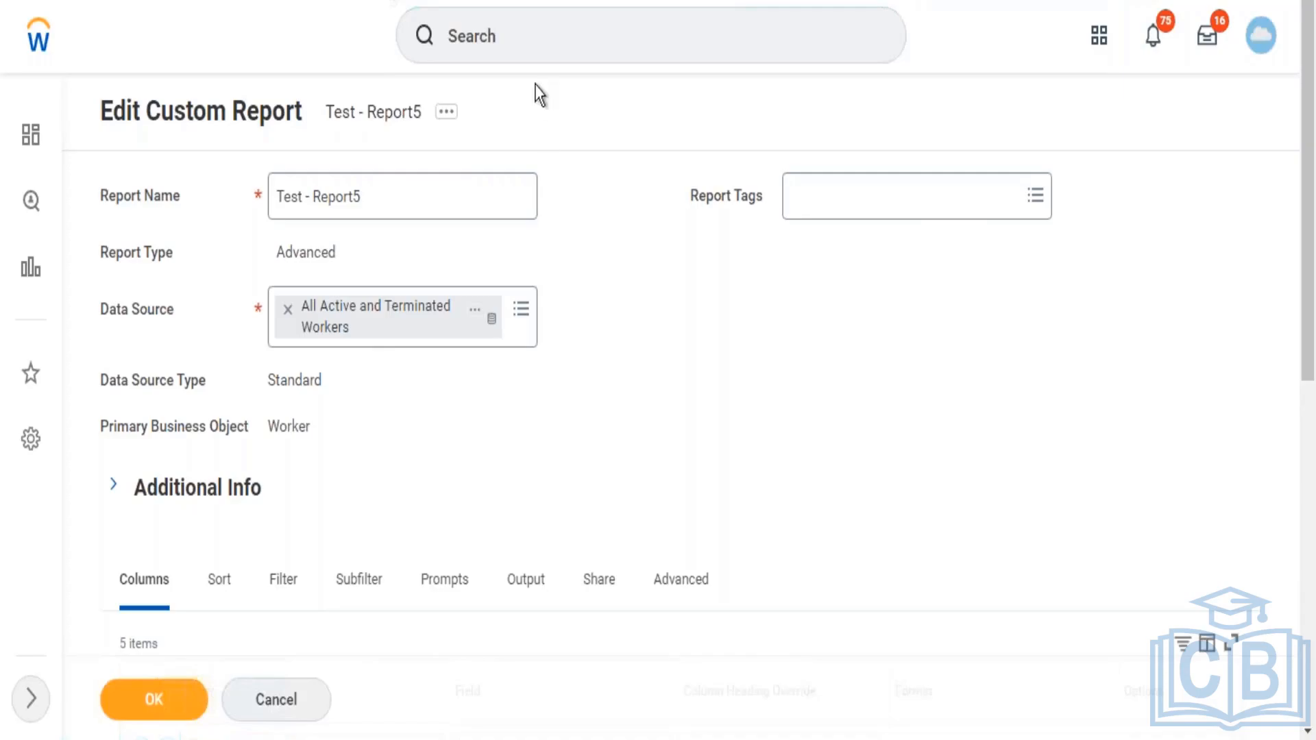
- Search for "create cust report", discard the unsaved Test - Report5 changes and open the Create Custom Report task
{"action": "left_click", "coordinate": [494, 30]}
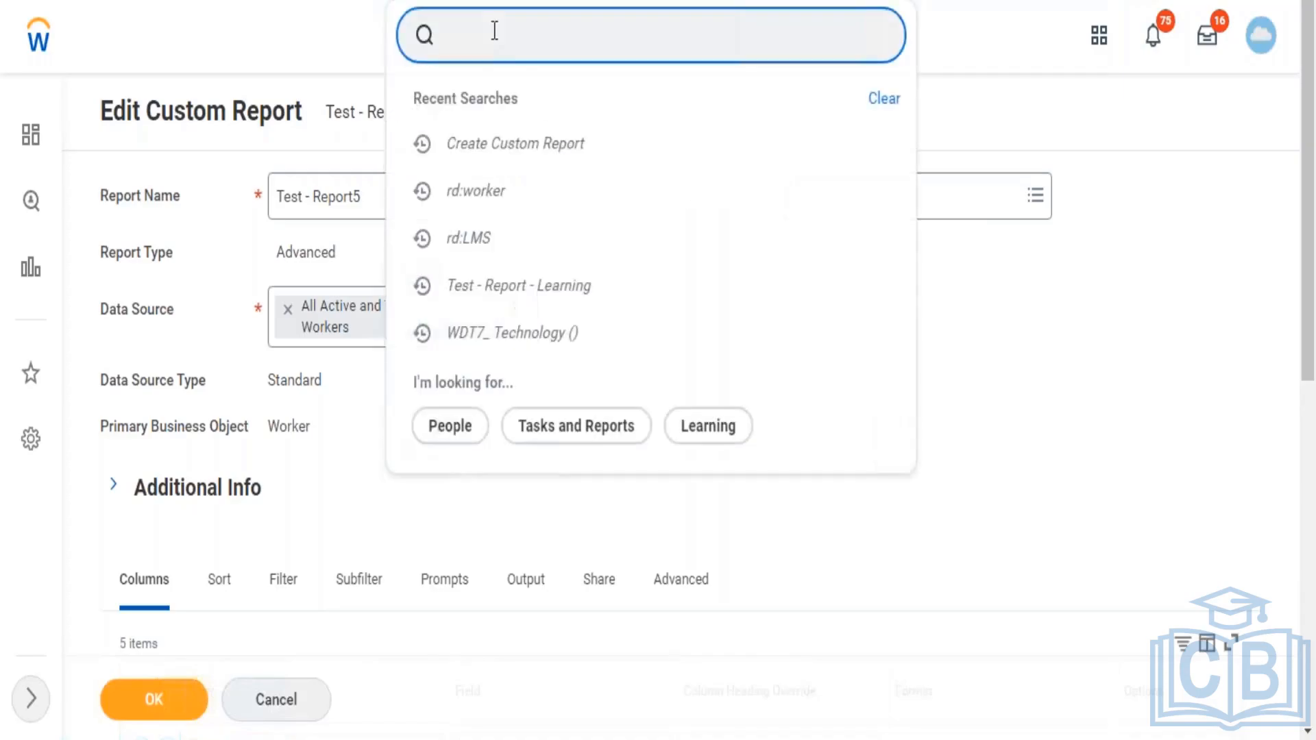
{"action": "left_click", "coordinate": [494, 31]}
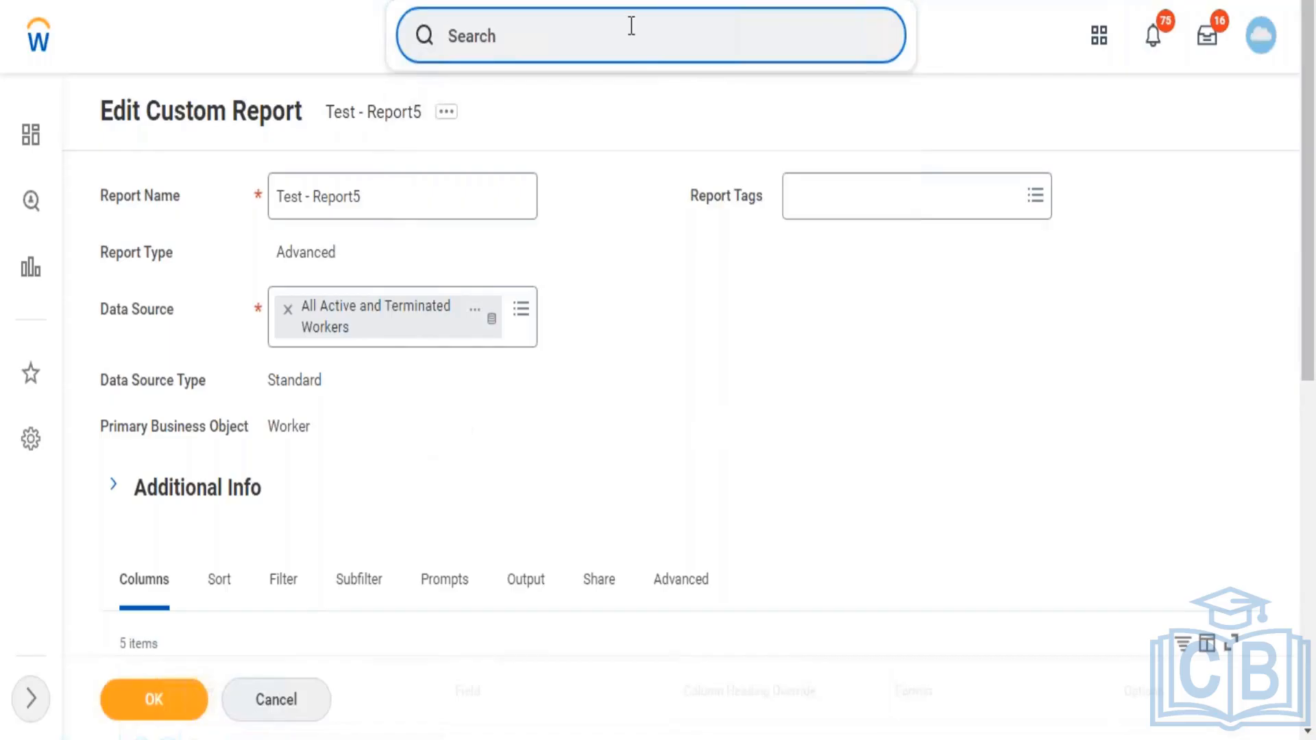
{"action": "type", "text": "create cust report"}
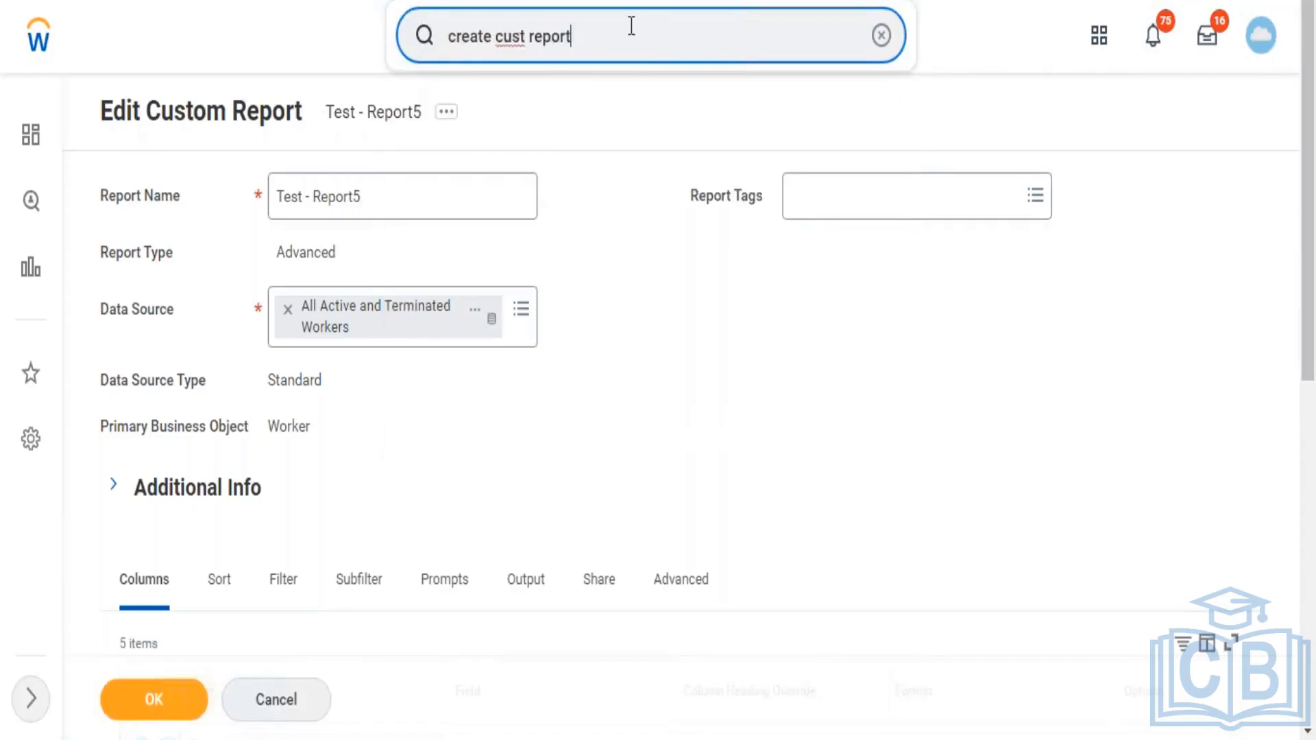
{"action": "left_click", "coordinate": [570, 96]}
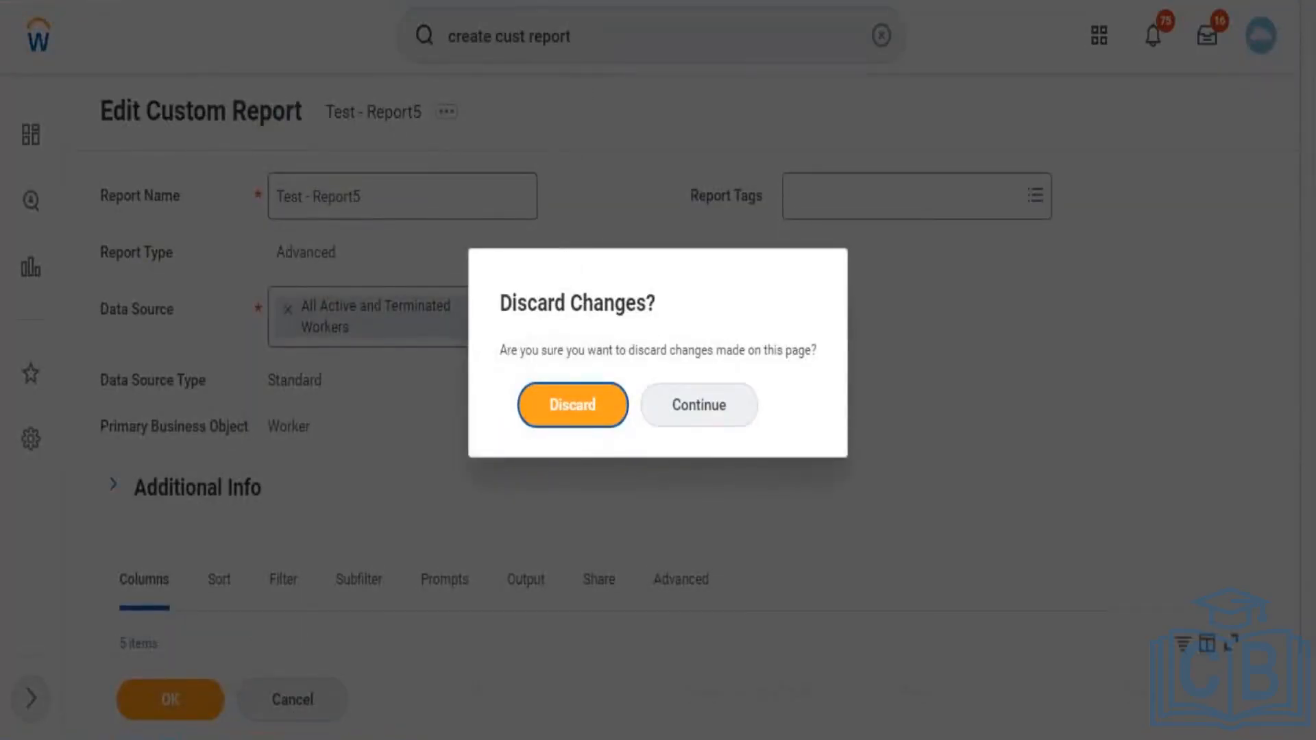
{"action": "left_click", "coordinate": [572, 404]}
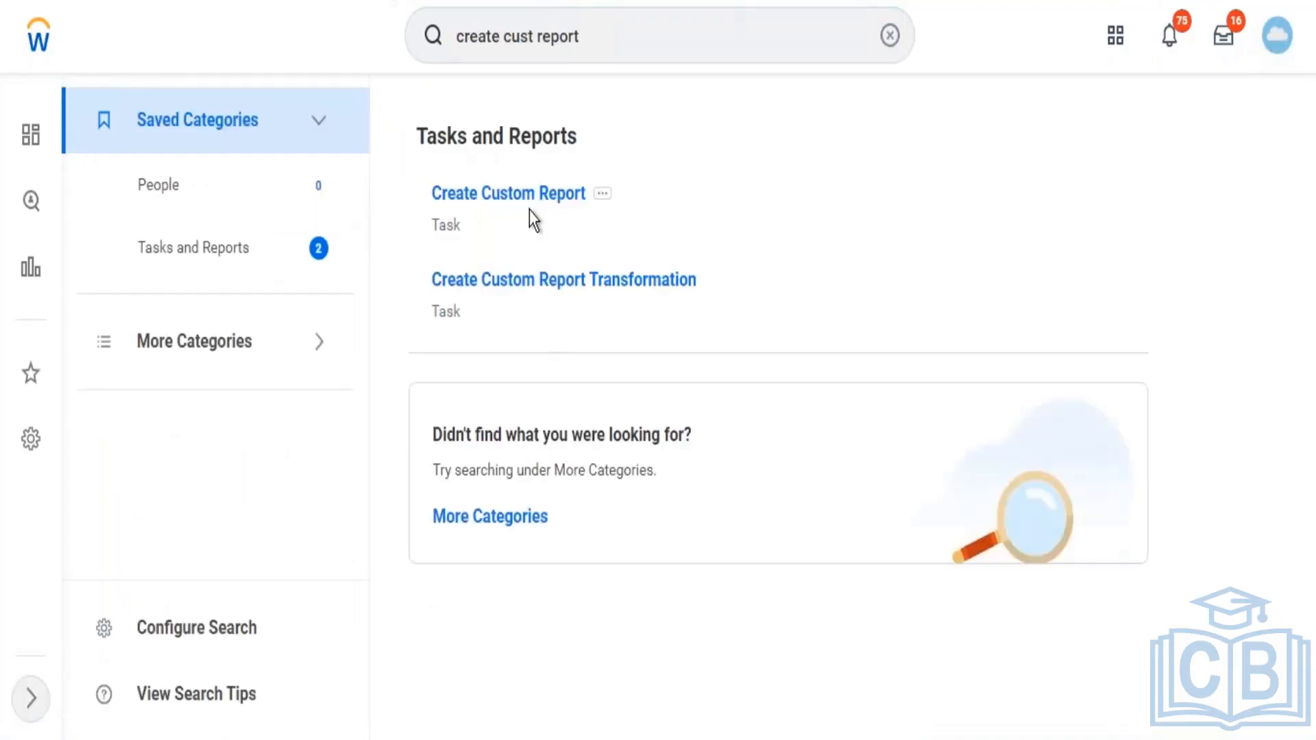
{"action": "left_click", "coordinate": [525, 197]}
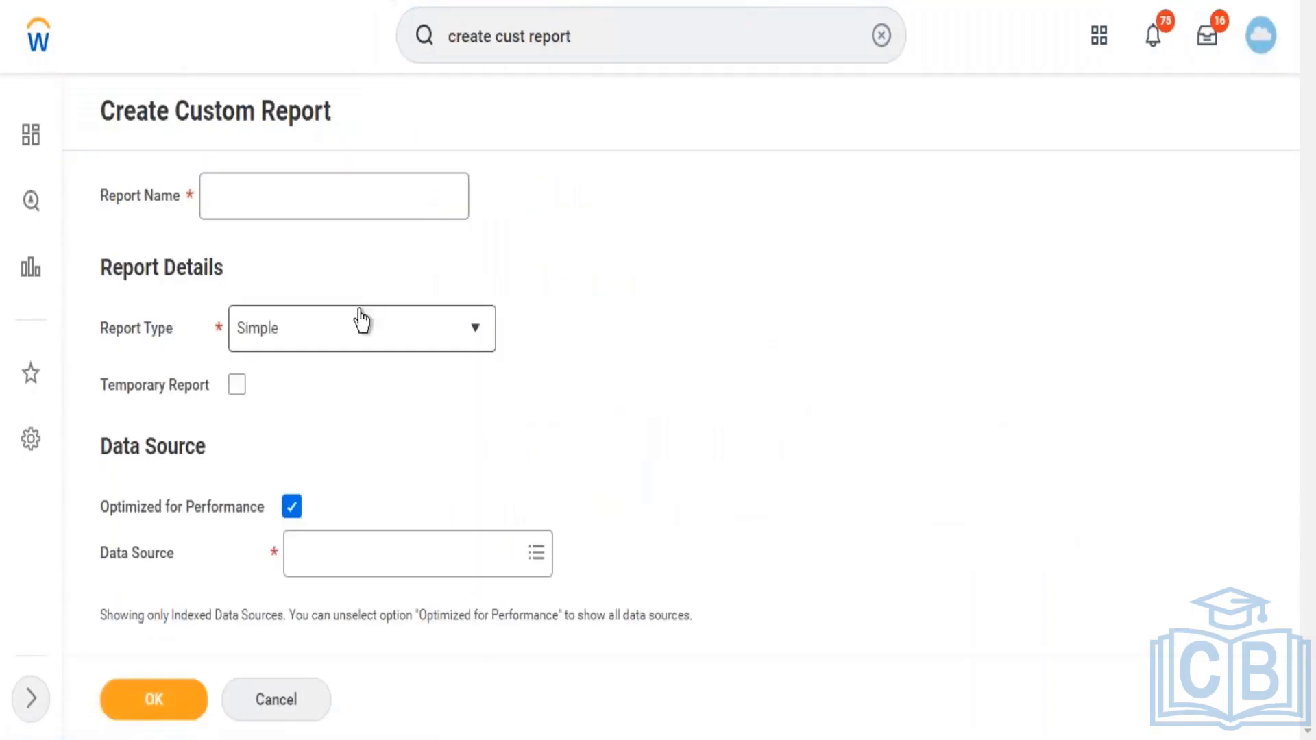
- Set the new report's type to Matrix and name it "Matrix - Test"
{"action": "left_click", "coordinate": [361, 320]}
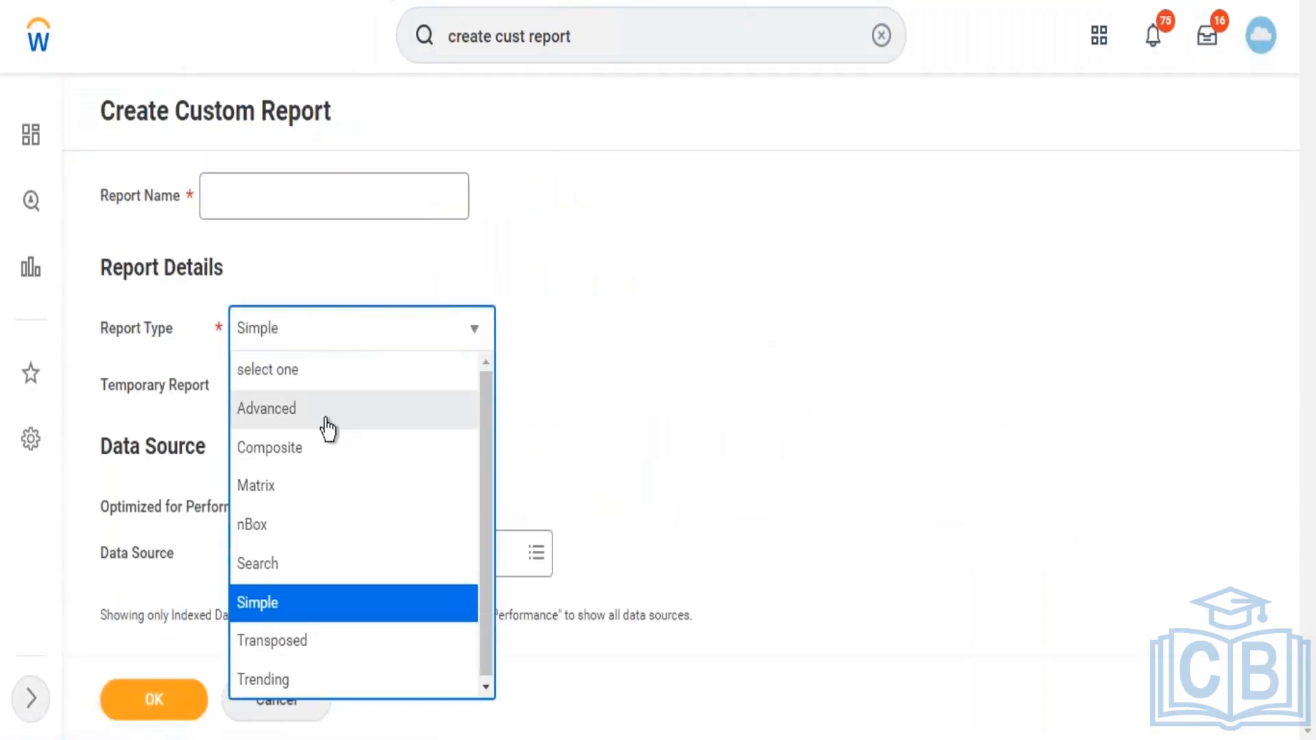
{"action": "left_click", "coordinate": [308, 486]}
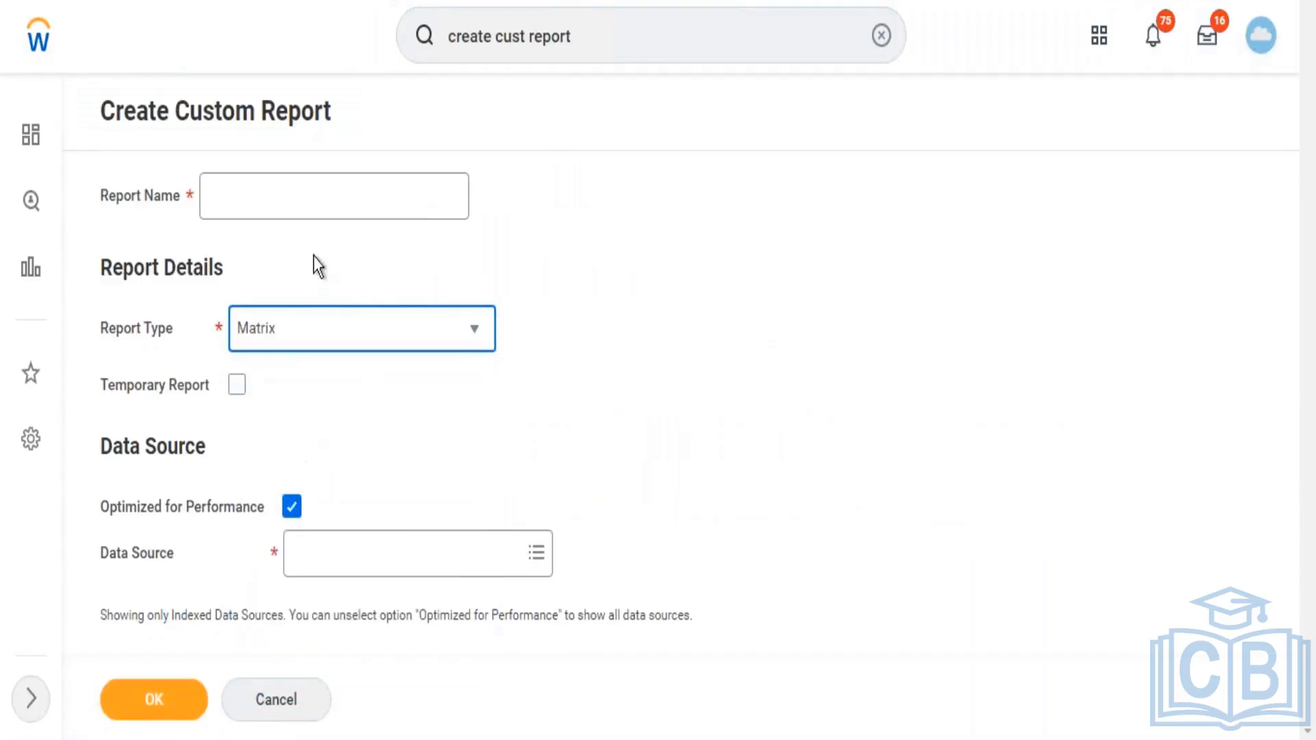
{"action": "left_click", "coordinate": [297, 180]}
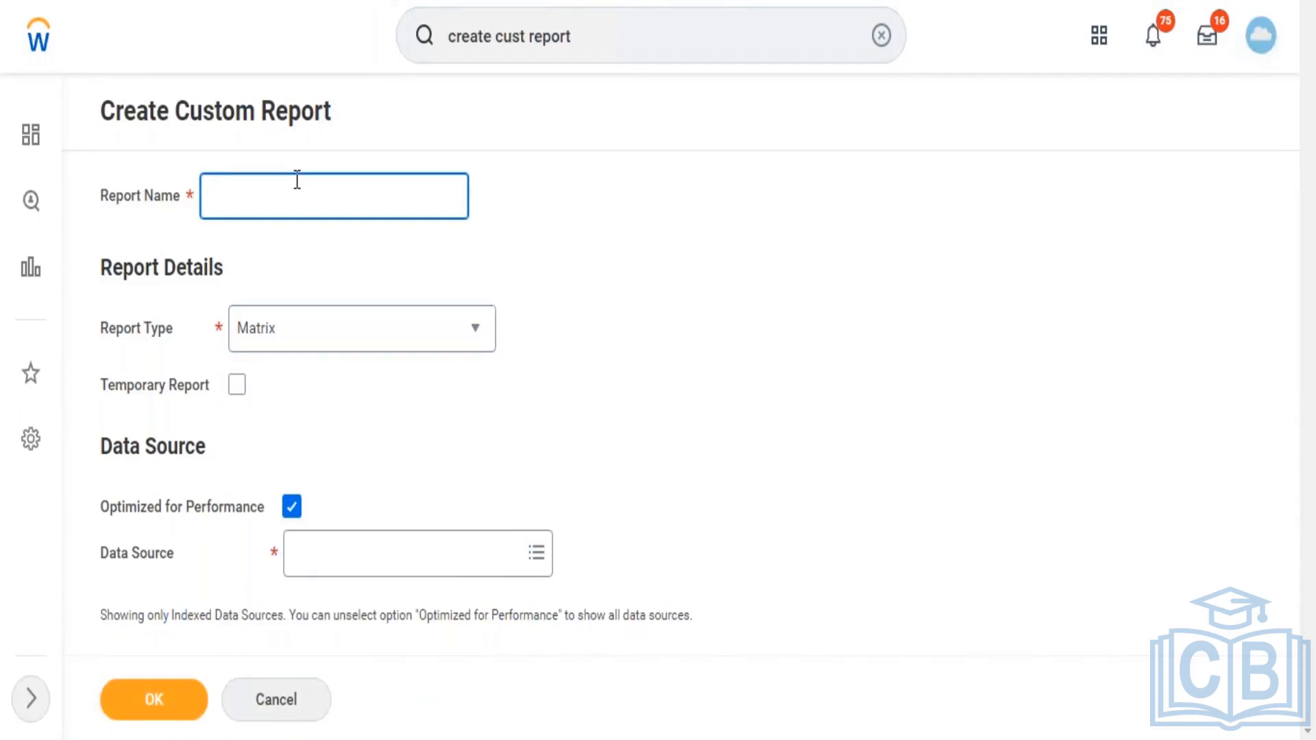
{"action": "type", "text": "Matrix - Test"}
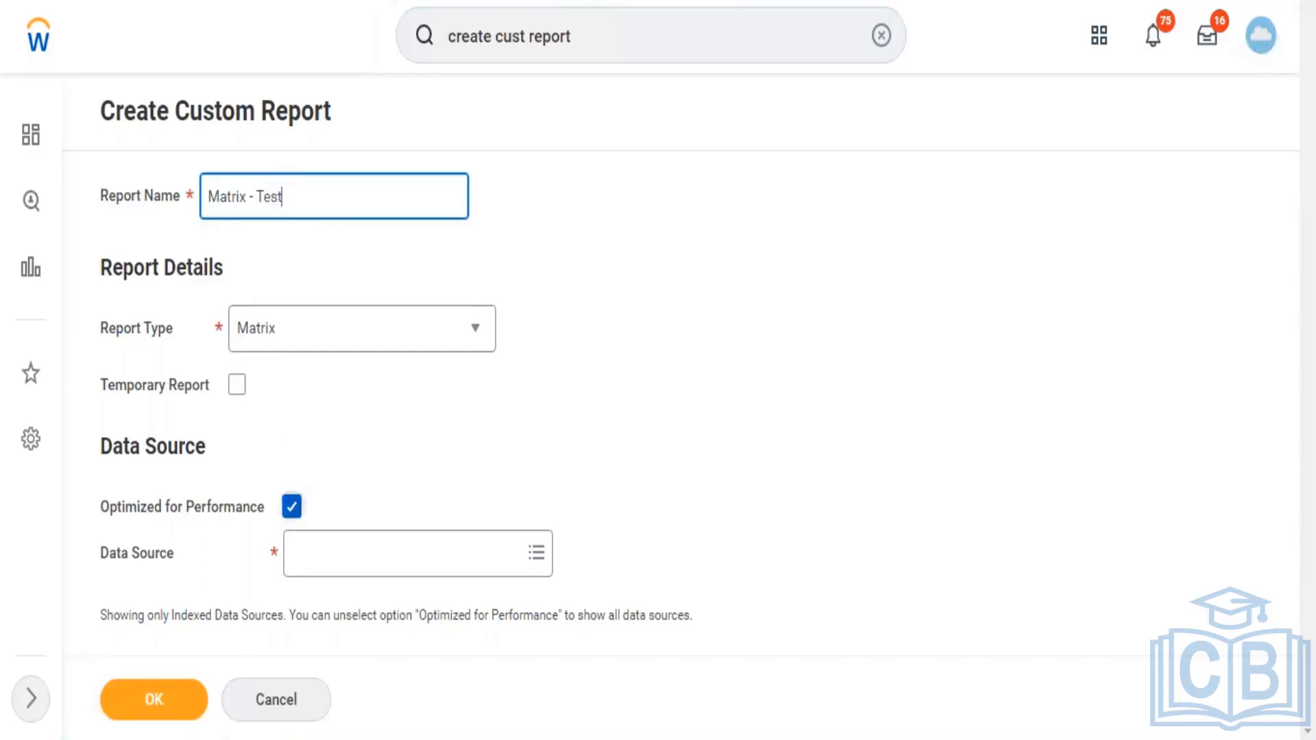
- Turn off Optimized for Performance, choose Trended Workers as the data source and create the report
{"action": "left_click", "coordinate": [291, 507]}
{"action": "left_click", "coordinate": [336, 559]}
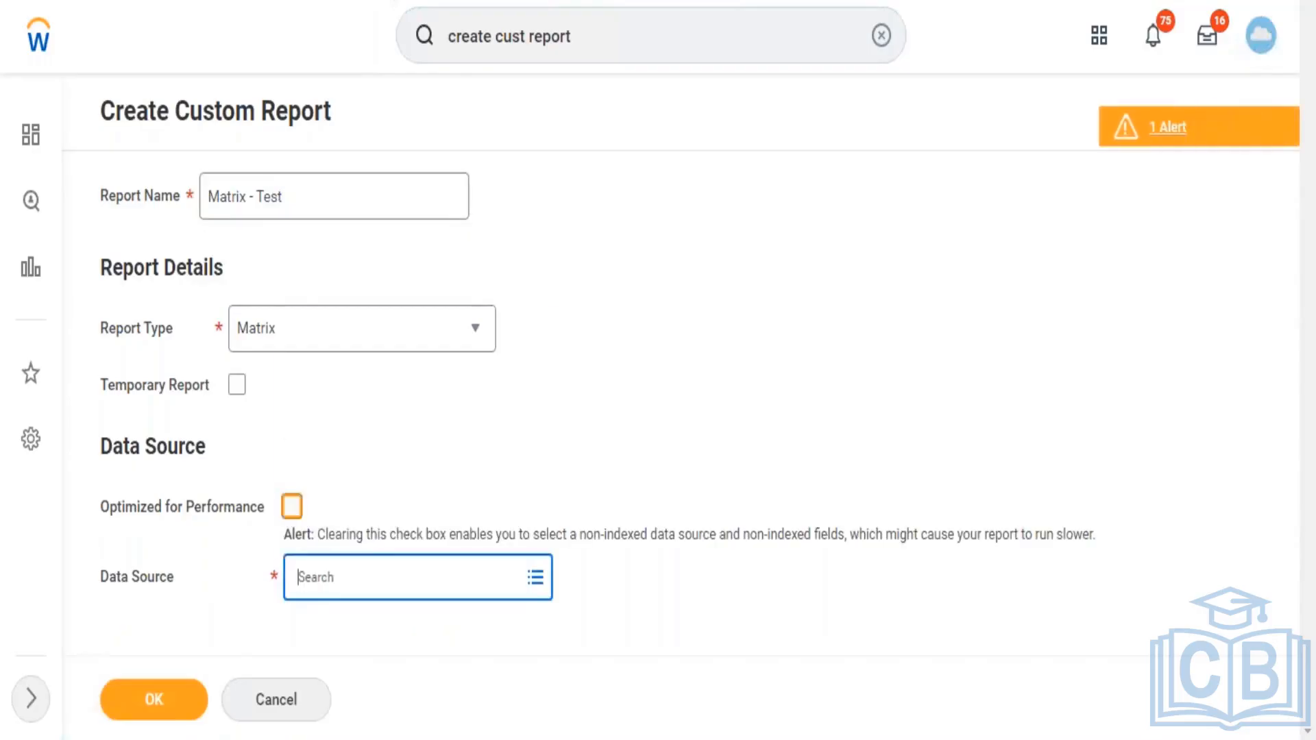
{"action": "type", "text": "T"}
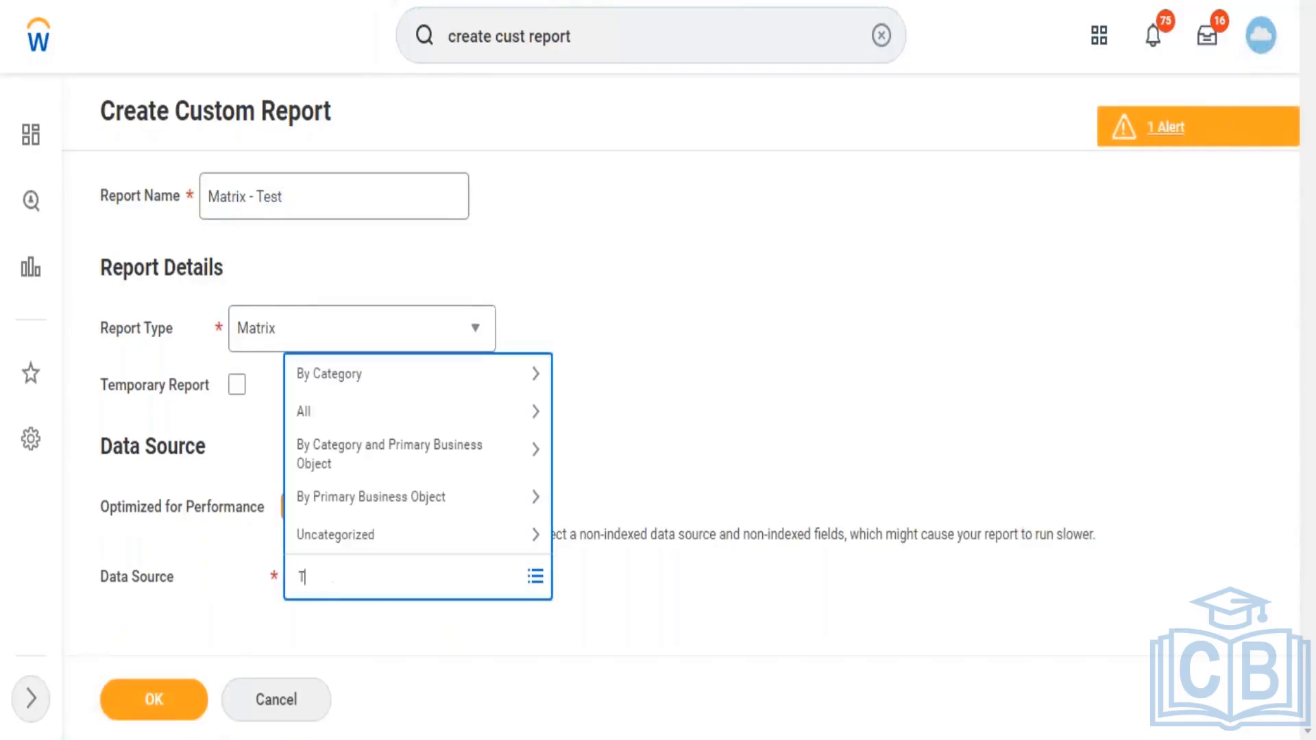
{"action": "type", "text": "rended"}
{"action": "key", "text": "Return"}
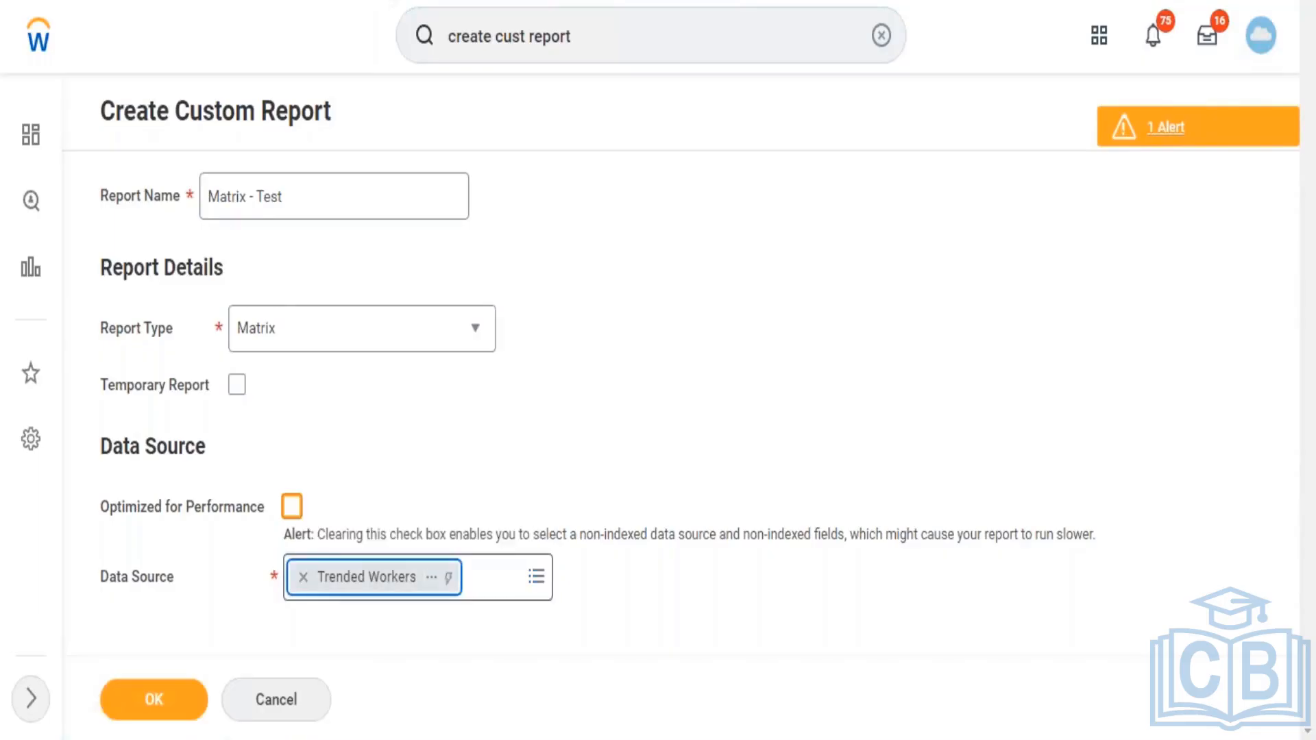
{"action": "left_click", "coordinate": [195, 718]}
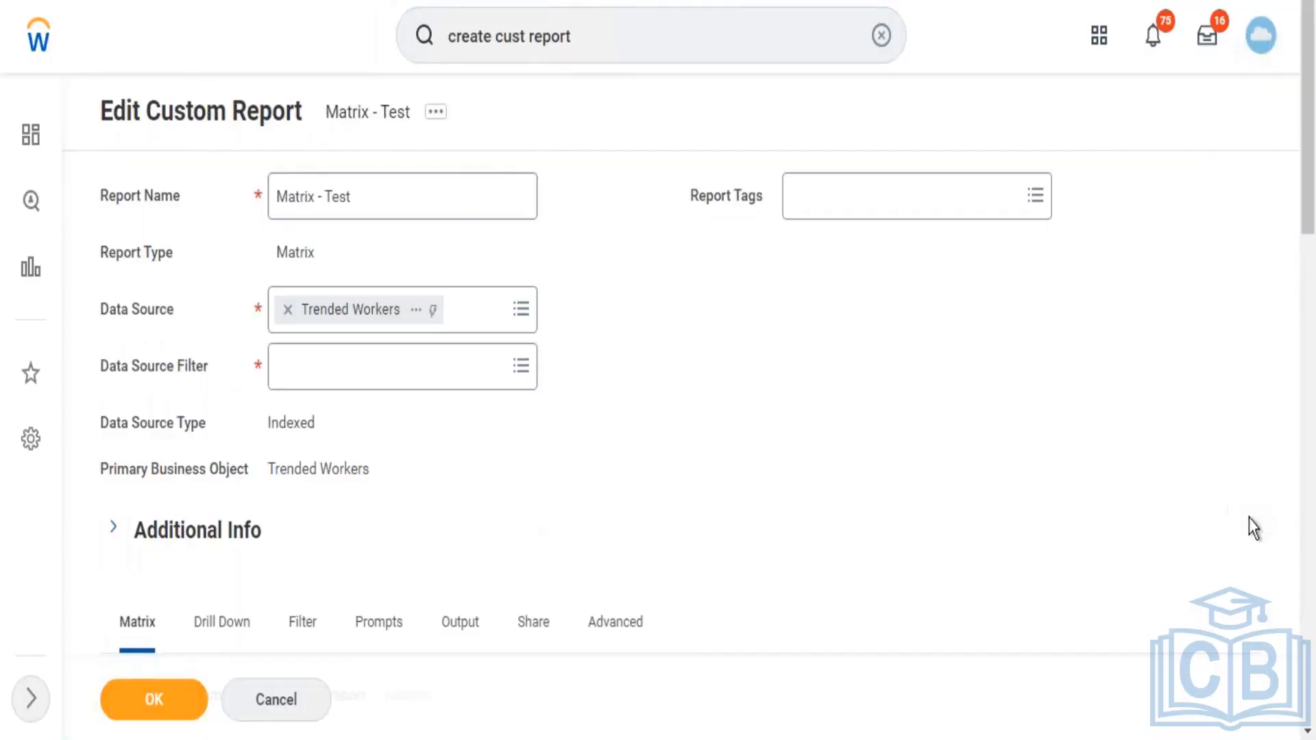
- Set the first row grouping field of the matrix to Cost Center
{"action": "left_click_drag", "start_coordinate": [1311, 100], "coordinate": [1313, 308]}
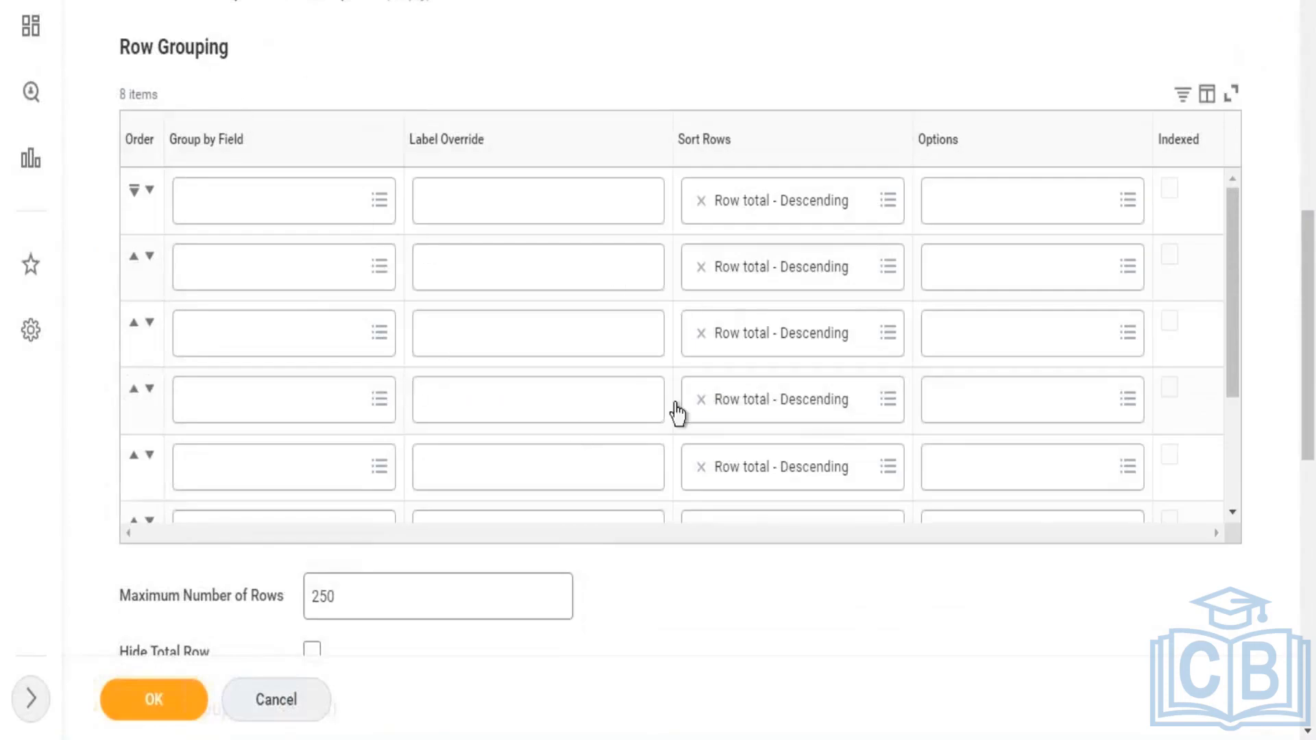
{"action": "mouse_move", "coordinate": [1313, 355]}
{"action": "left_mouse_down"}
{"action": "mouse_move", "coordinate": [1313, 647]}
{"action": "mouse_move", "coordinate": [1310, 358]}
{"action": "left_mouse_up"}
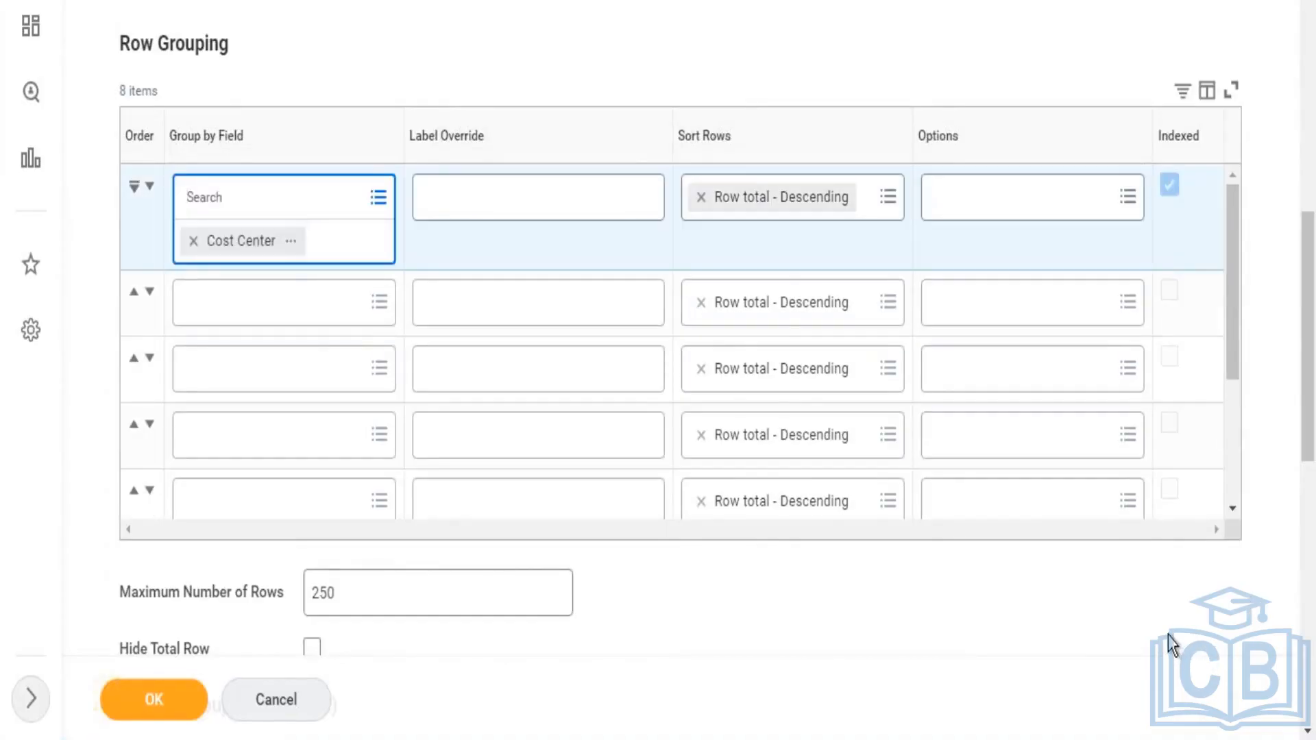
{"action": "left_click", "coordinate": [1186, 580]}
- Set the first column grouping field of the matrix to Employee Type
{"action": "left_click_drag", "start_coordinate": [1313, 329], "coordinate": [1312, 519]}
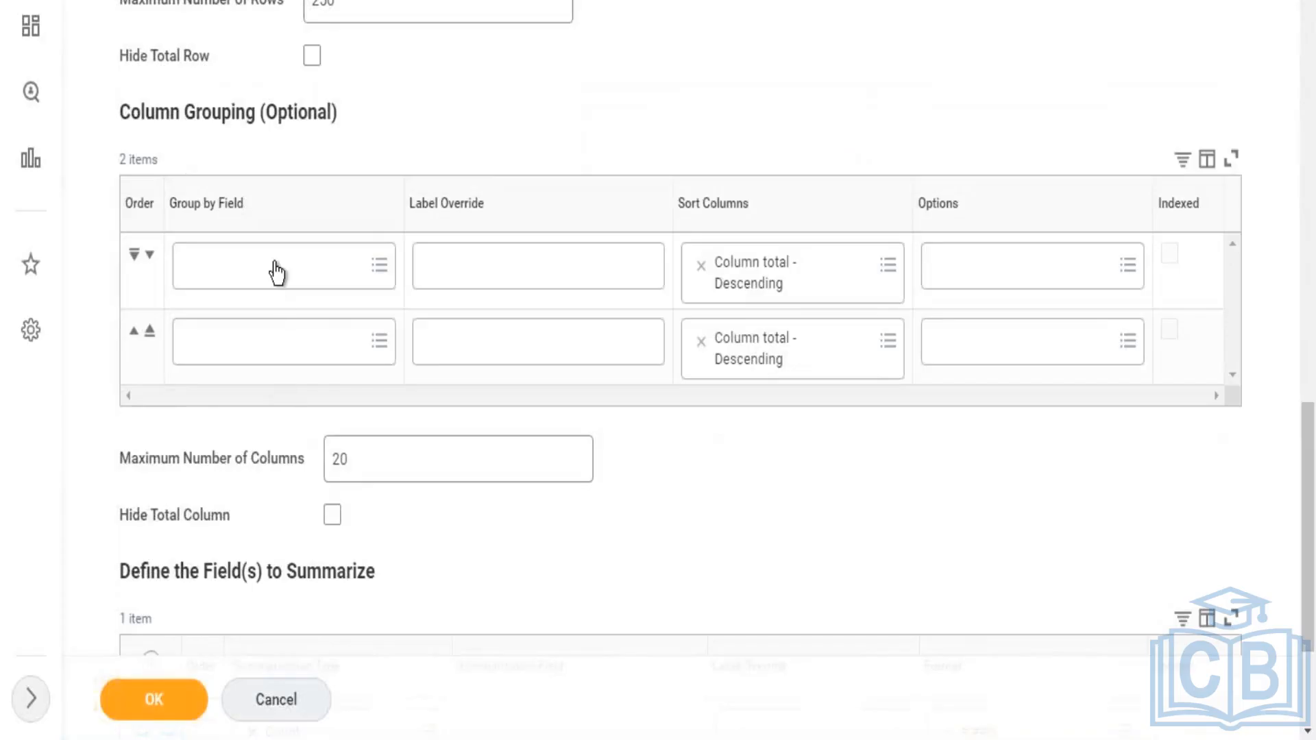
{"action": "type", "text": "employ"}
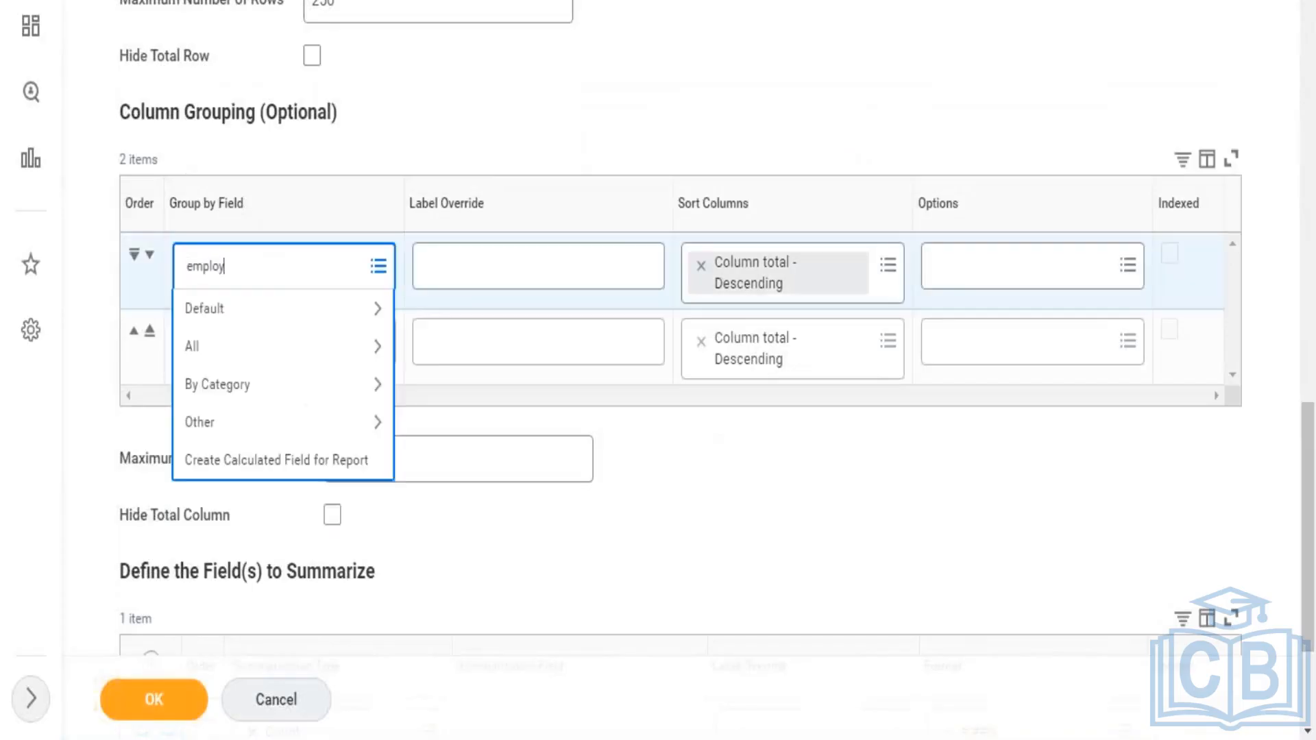
{"action": "type", "text": "ee type"}
{"action": "key", "text": "Return"}
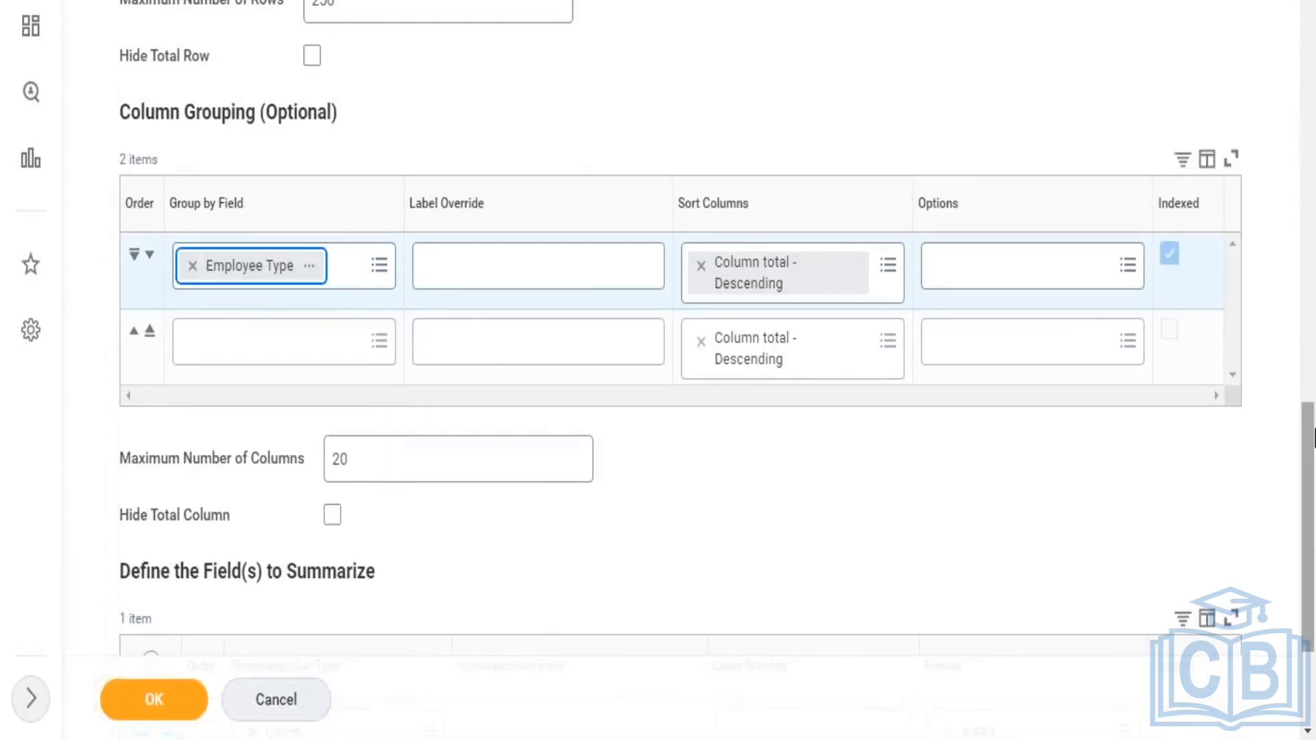
{"action": "scroll", "coordinate": [1308, 564], "scroll_direction": "down", "scroll_amount": 3}
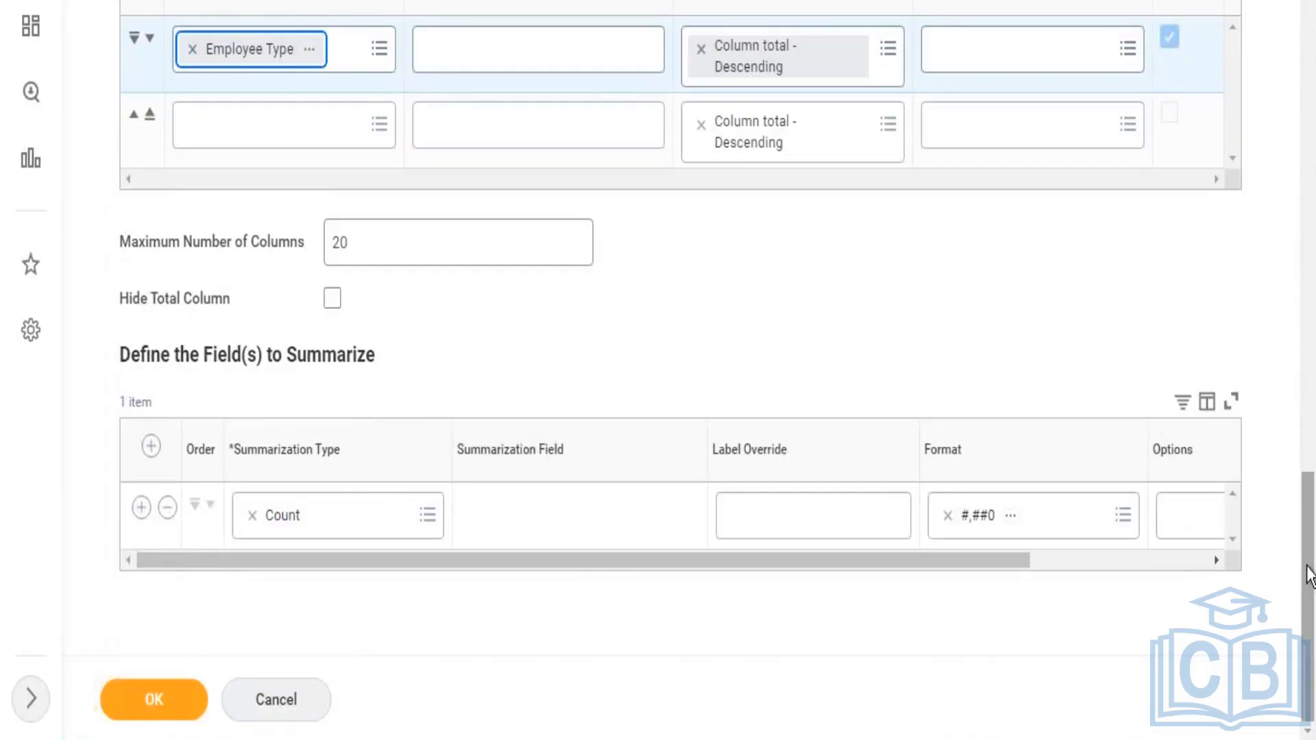
{"action": "scroll", "coordinate": [1289, 369], "scroll_direction": "up", "scroll_amount": 3}
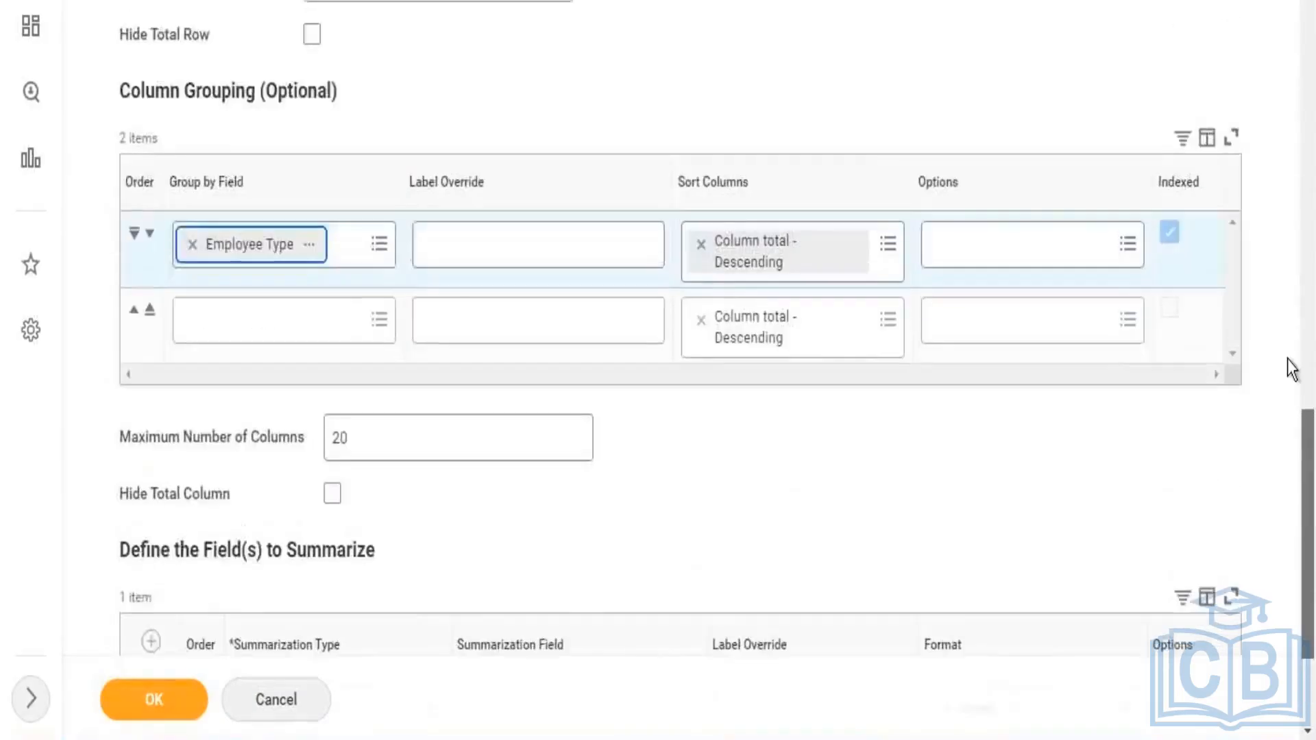
- Add a drillable field row to the report's drill-down settings and search for the Employee ID field
{"action": "scroll", "coordinate": [1291, 368], "scroll_direction": "up", "scroll_amount": 12}
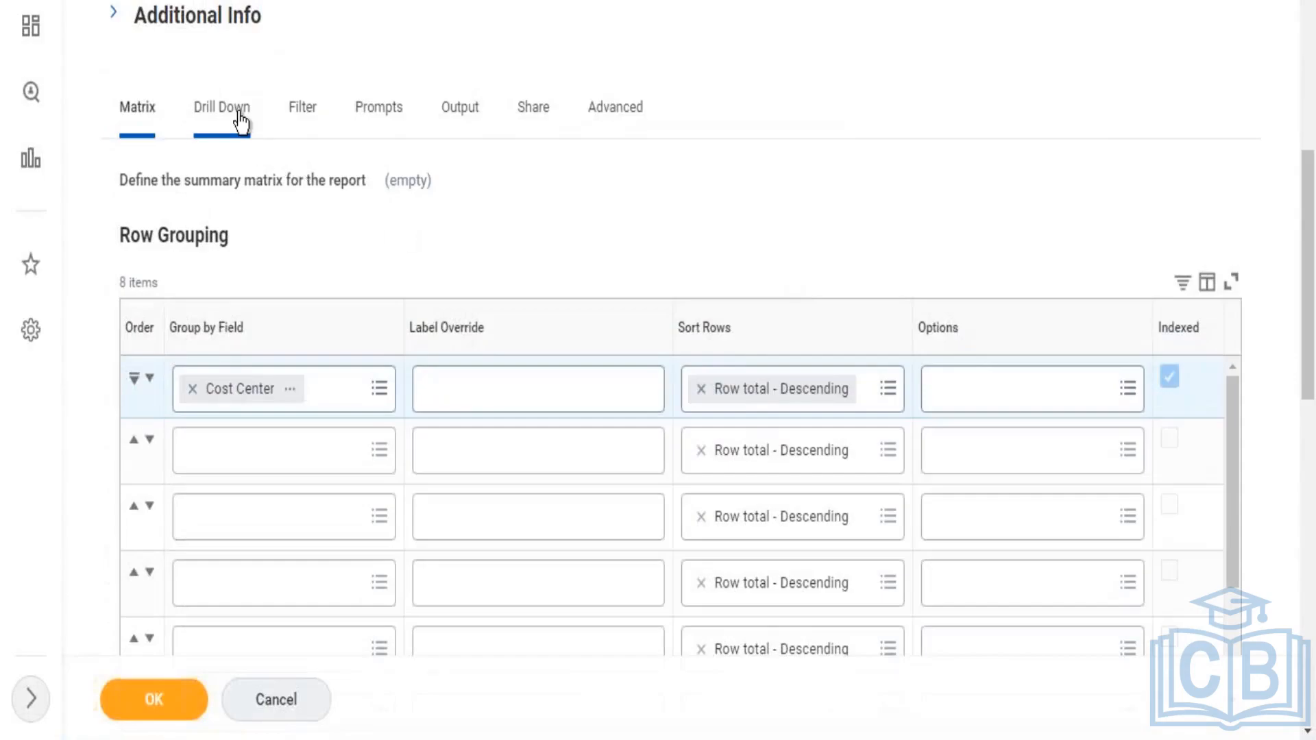
{"action": "left_click", "coordinate": [240, 122]}
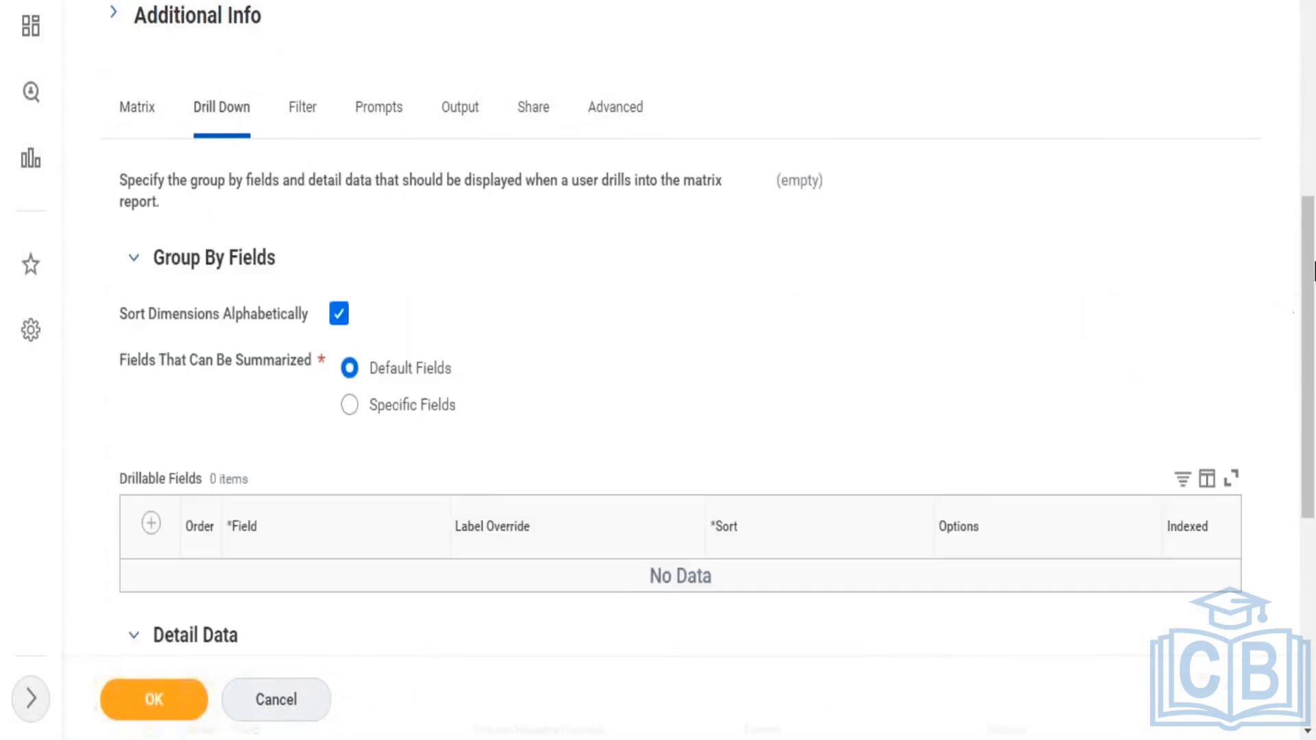
{"action": "scroll", "coordinate": [1307, 293], "scroll_direction": "down", "scroll_amount": 3}
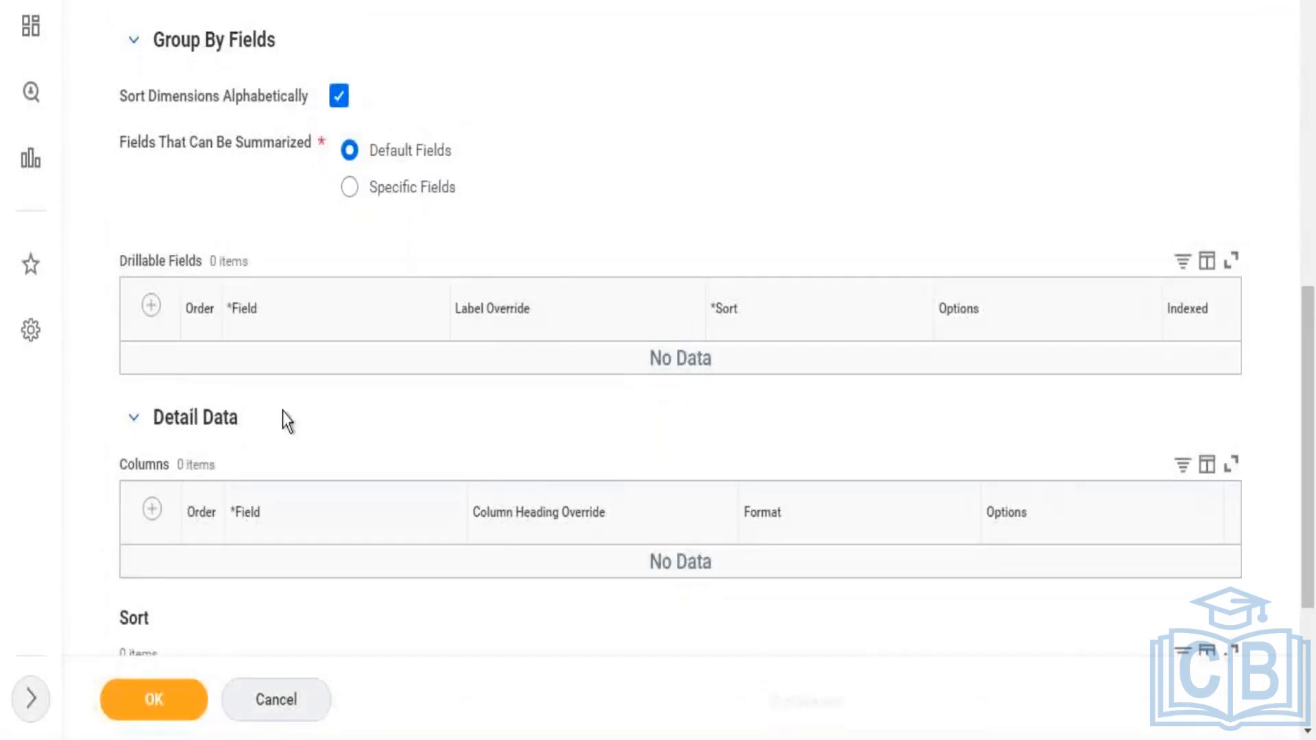
{"action": "left_click", "coordinate": [150, 306]}
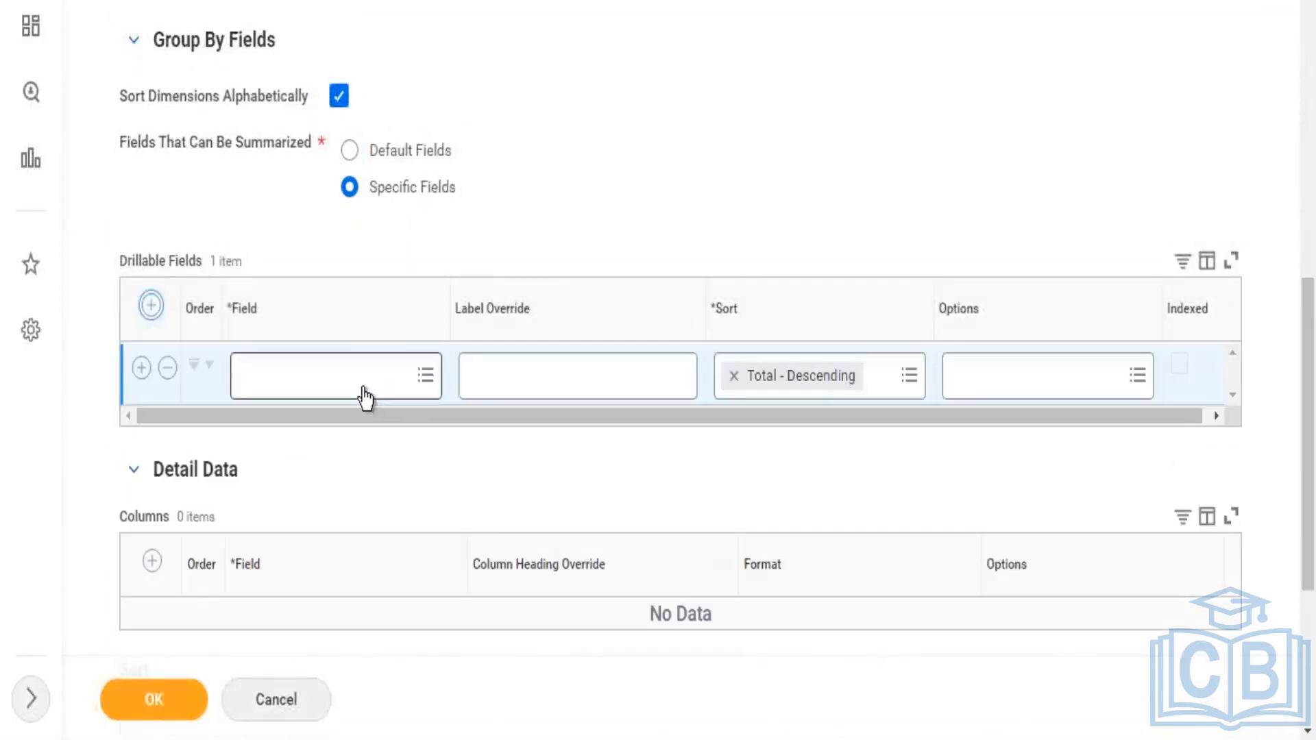
{"action": "left_click", "coordinate": [367, 394]}
{"action": "type", "text": "Employee"}
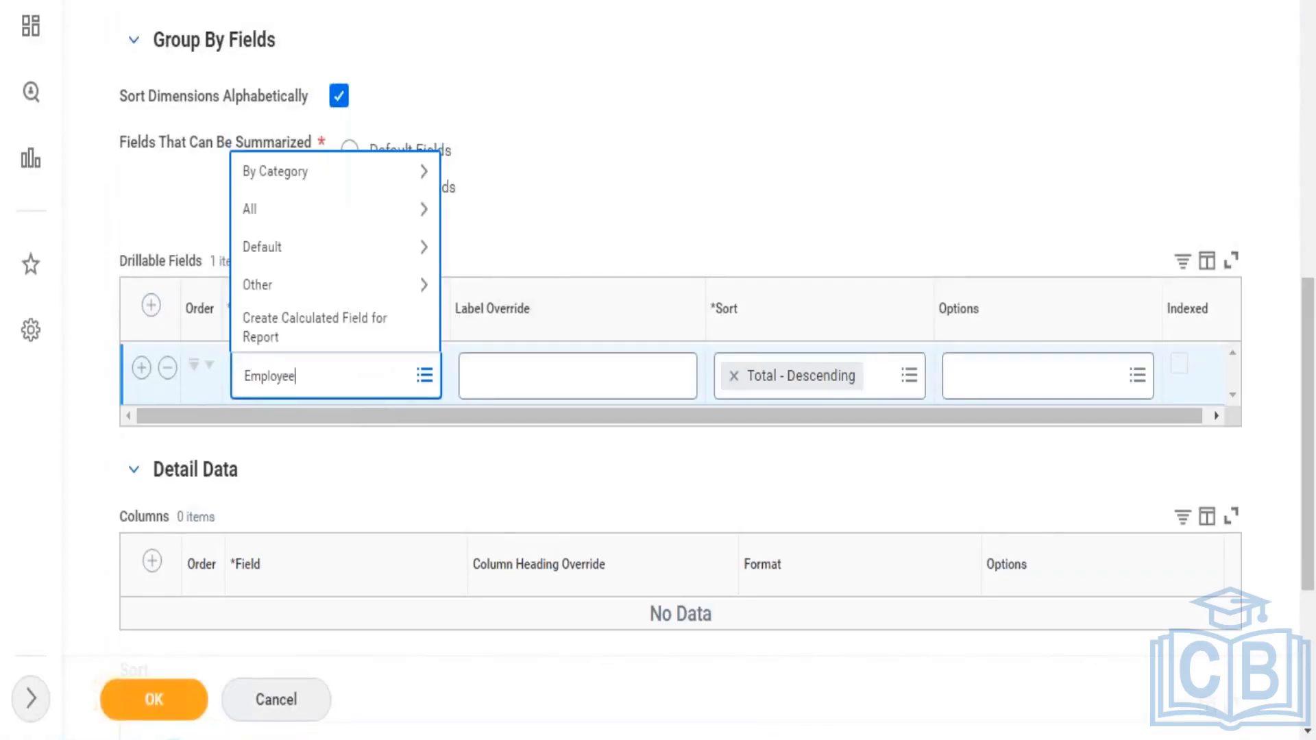
{"action": "type", "text": " ID"}
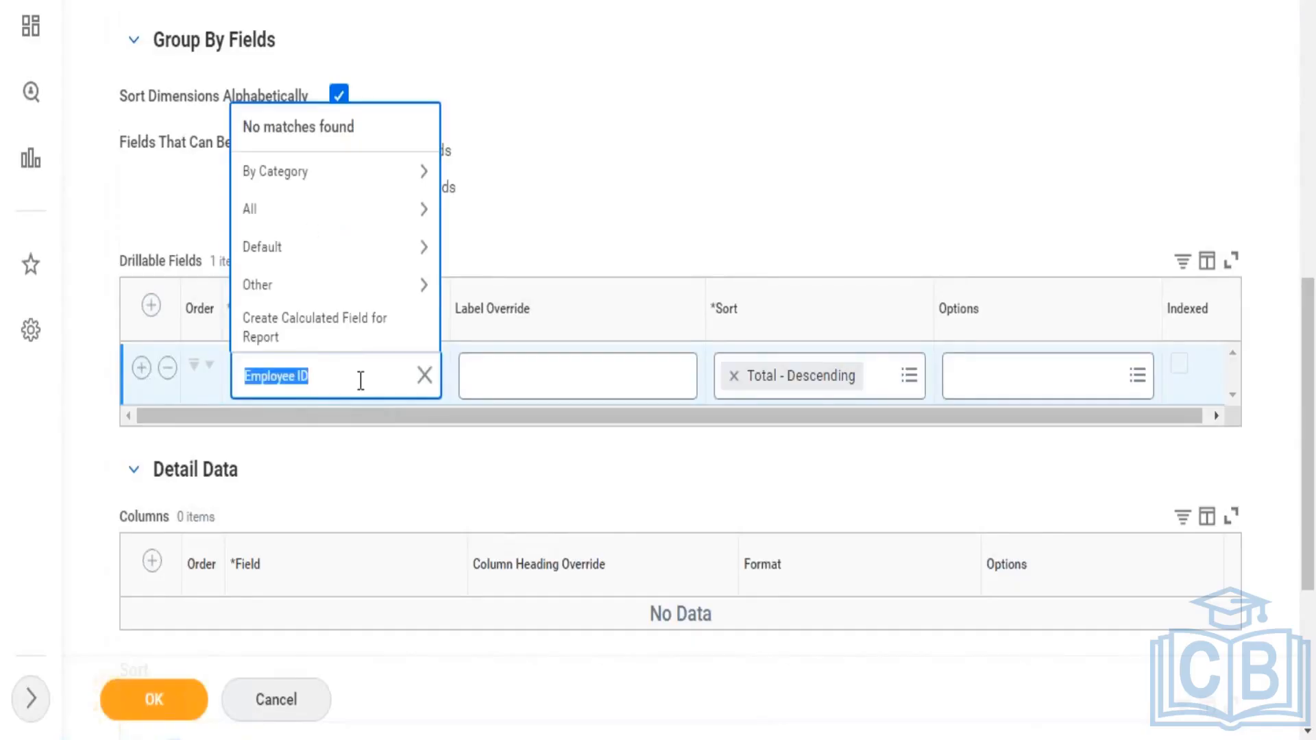
- Search for "worker" instead and choose Worker as the first drillable field
{"action": "type", "text": "E"}
{"action": "key", "text": "BackSpace"}
{"action": "type", "text": "w"}
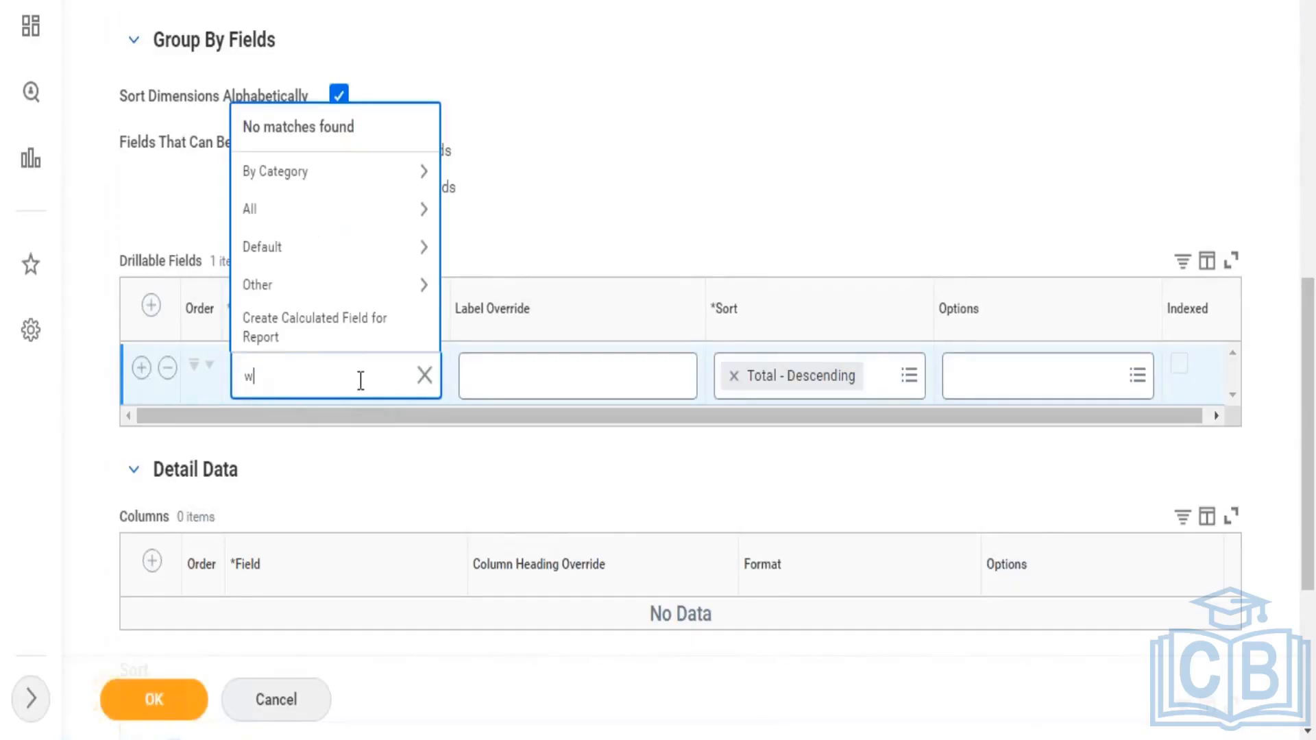
{"action": "type", "text": "orker"}
{"action": "key", "text": "Return"}
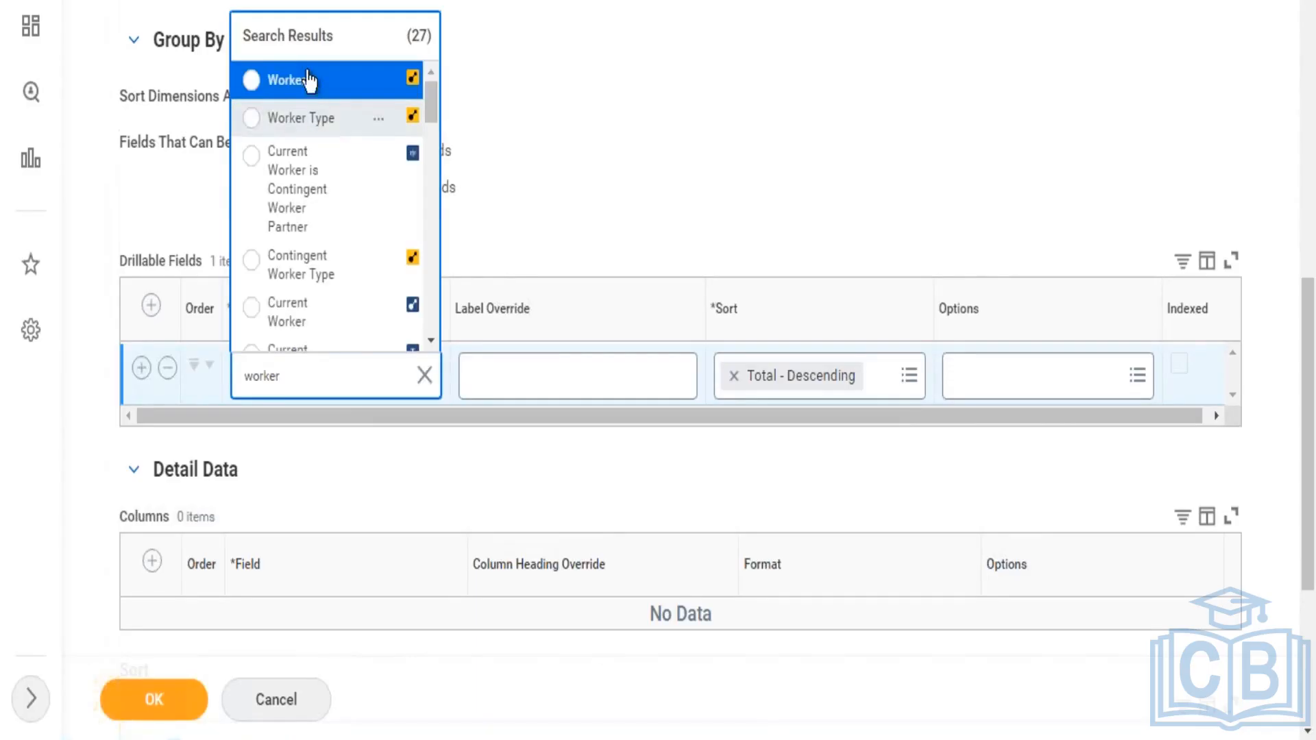
{"action": "left_click", "coordinate": [309, 81]}
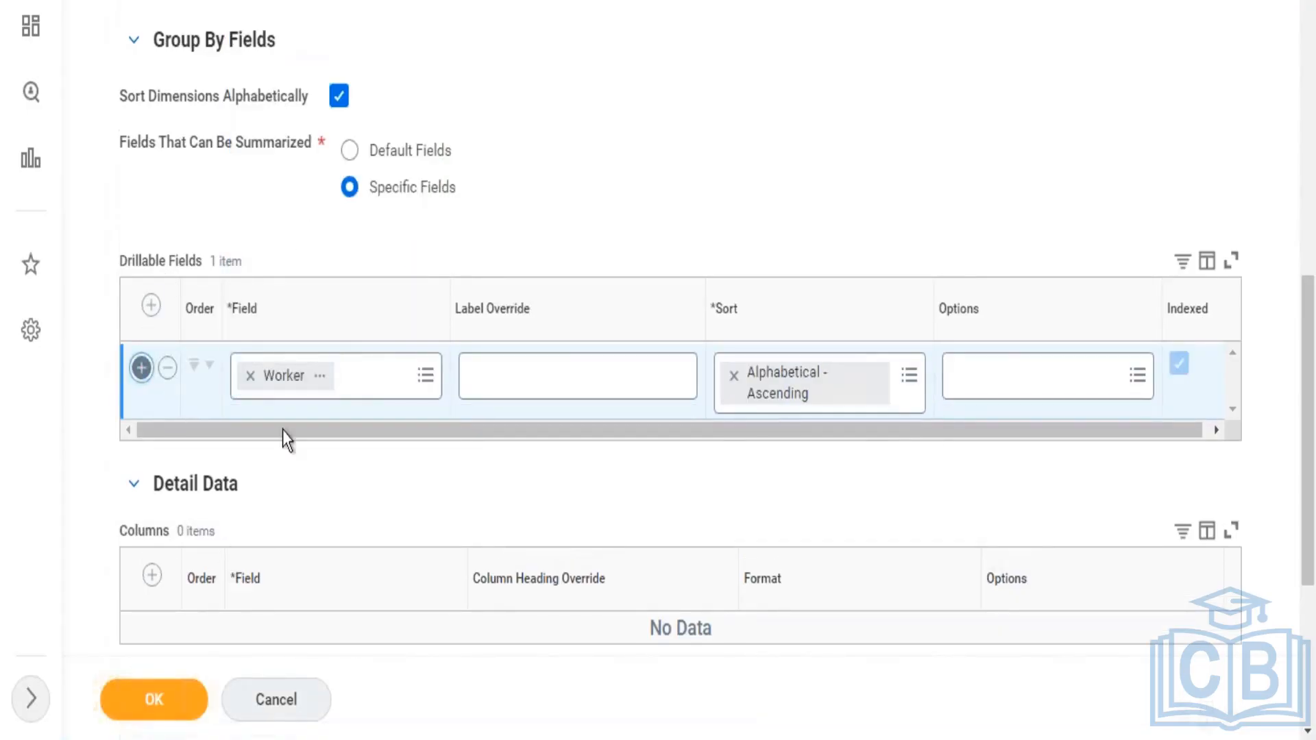
- Add Supervisory Organization as the second drillable field
{"action": "left_click", "coordinate": [274, 453]}
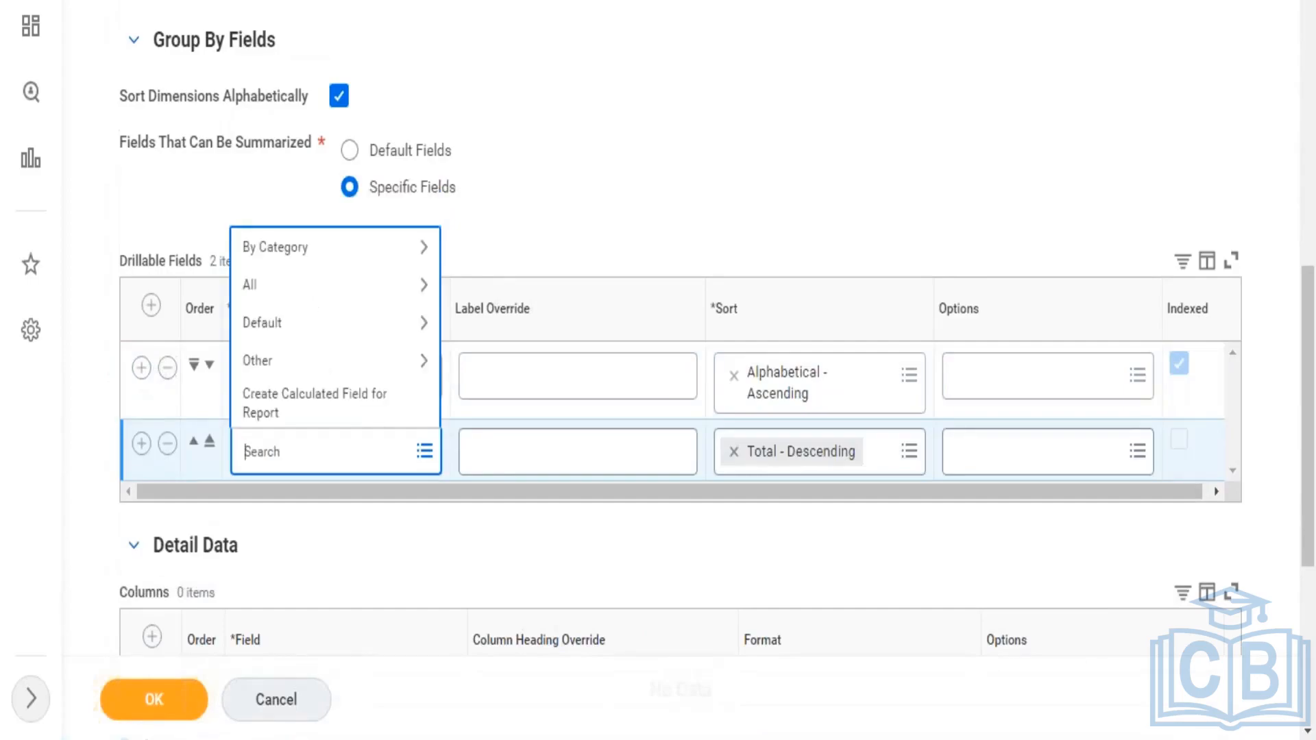
{"action": "type", "text": "supervisory"}
{"action": "key", "text": "Return"}
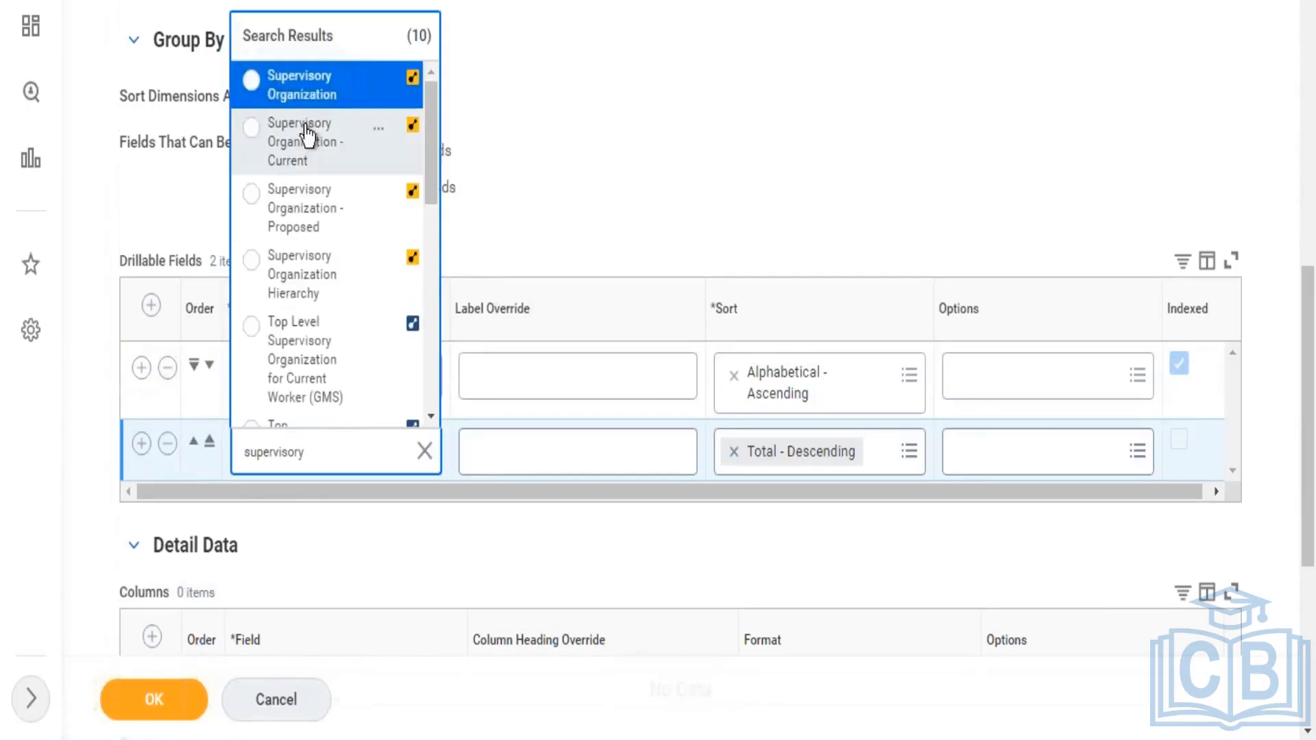
{"action": "left_click", "coordinate": [306, 94]}
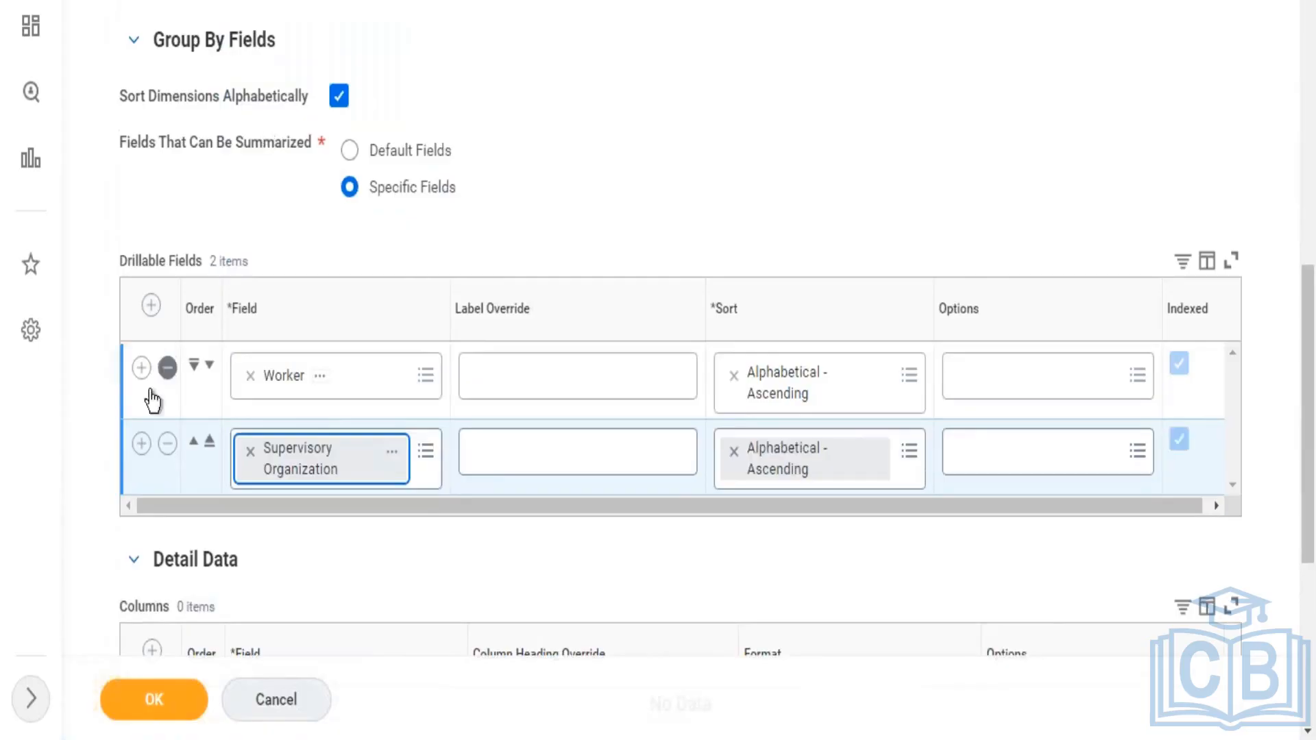
- Add Cost Center as the third drillable field
{"action": "left_click", "coordinate": [141, 444]}
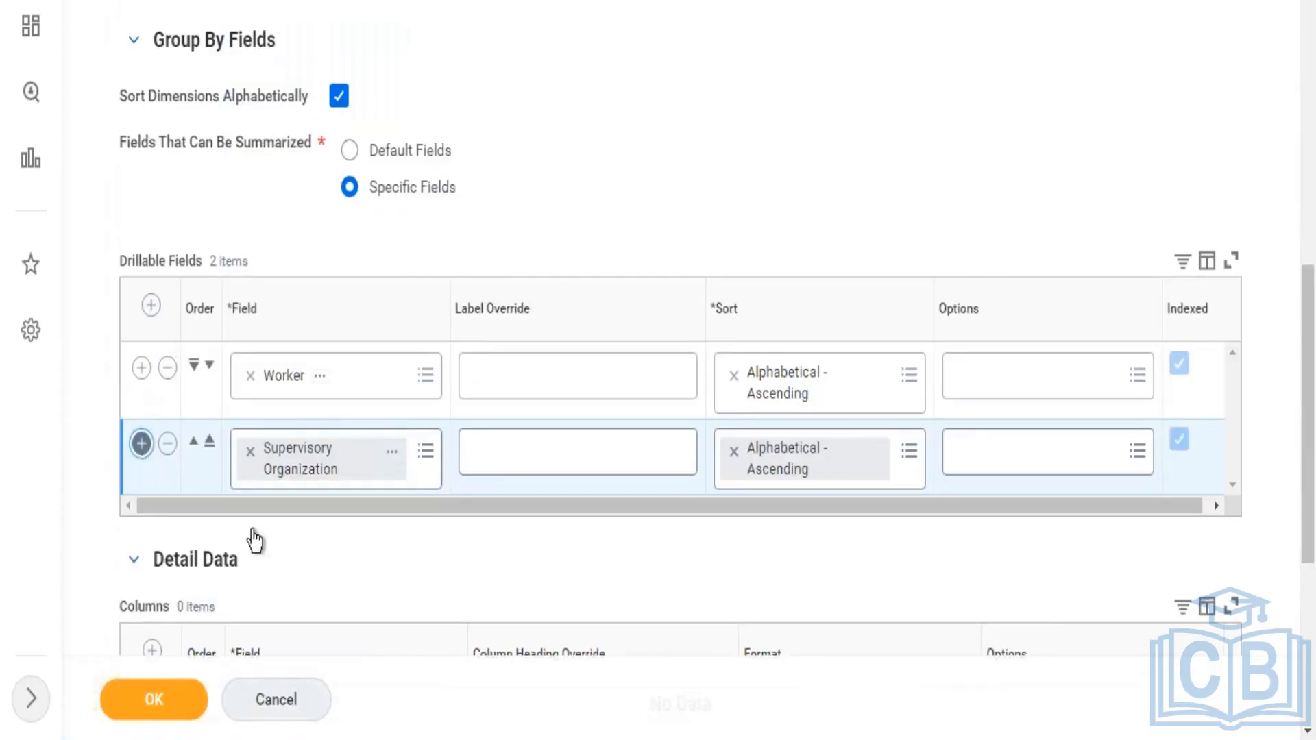
{"action": "type", "text": "cost"}
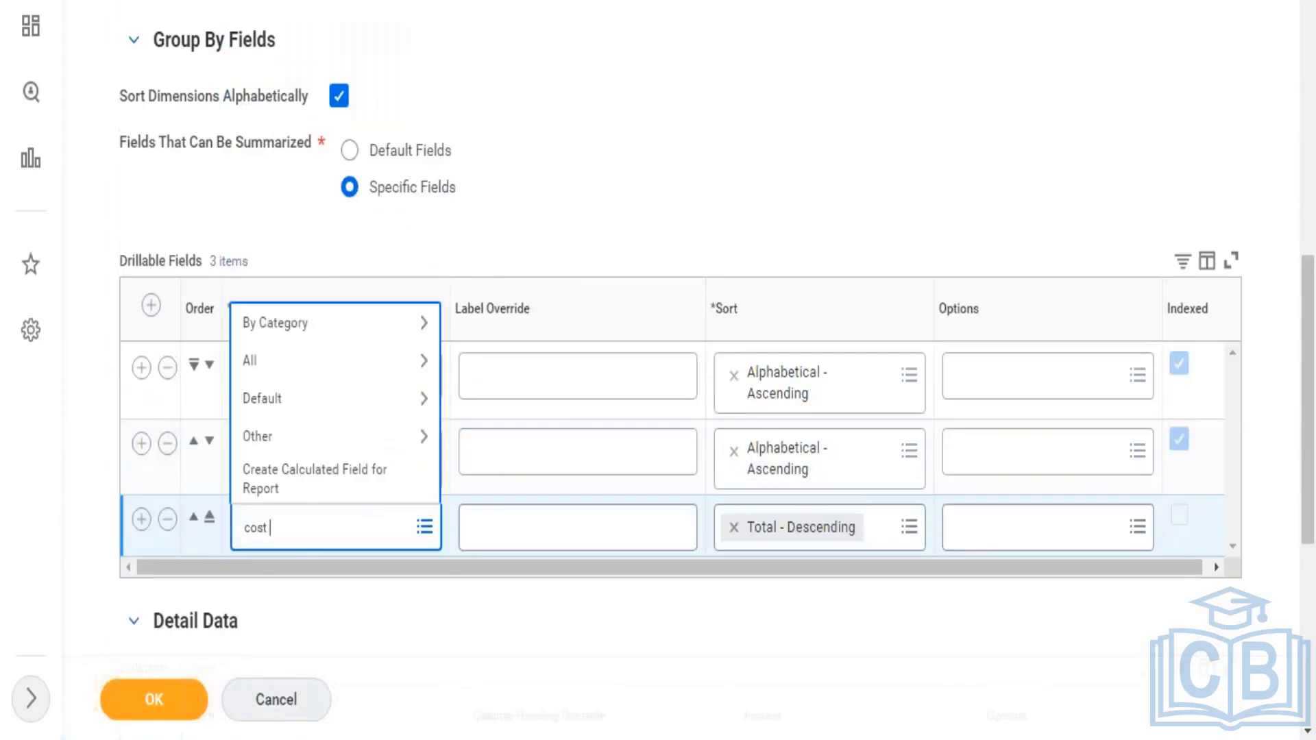
{"action": "type", "text": " center"}
{"action": "key", "text": "Return"}
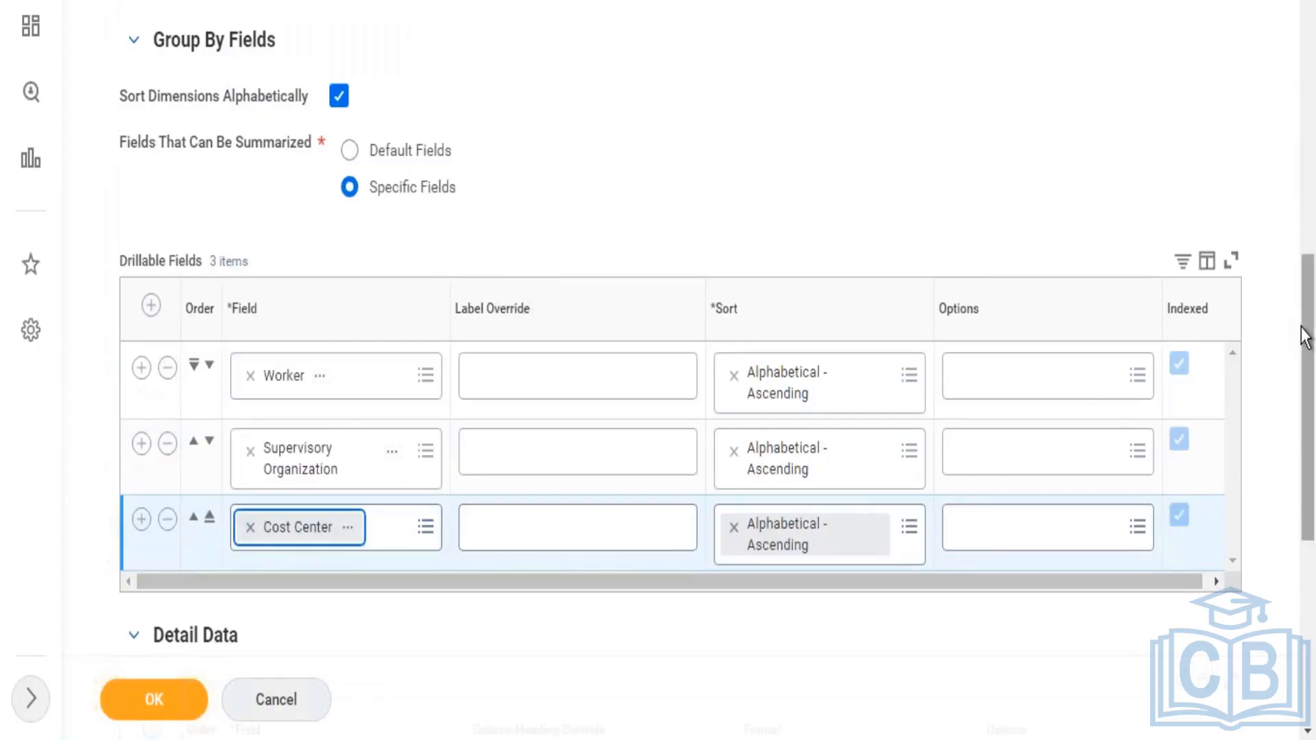
- Add Worker as the first column of the drill-down detail data
{"action": "left_click_drag", "start_coordinate": [1308, 347], "coordinate": [1311, 528]}
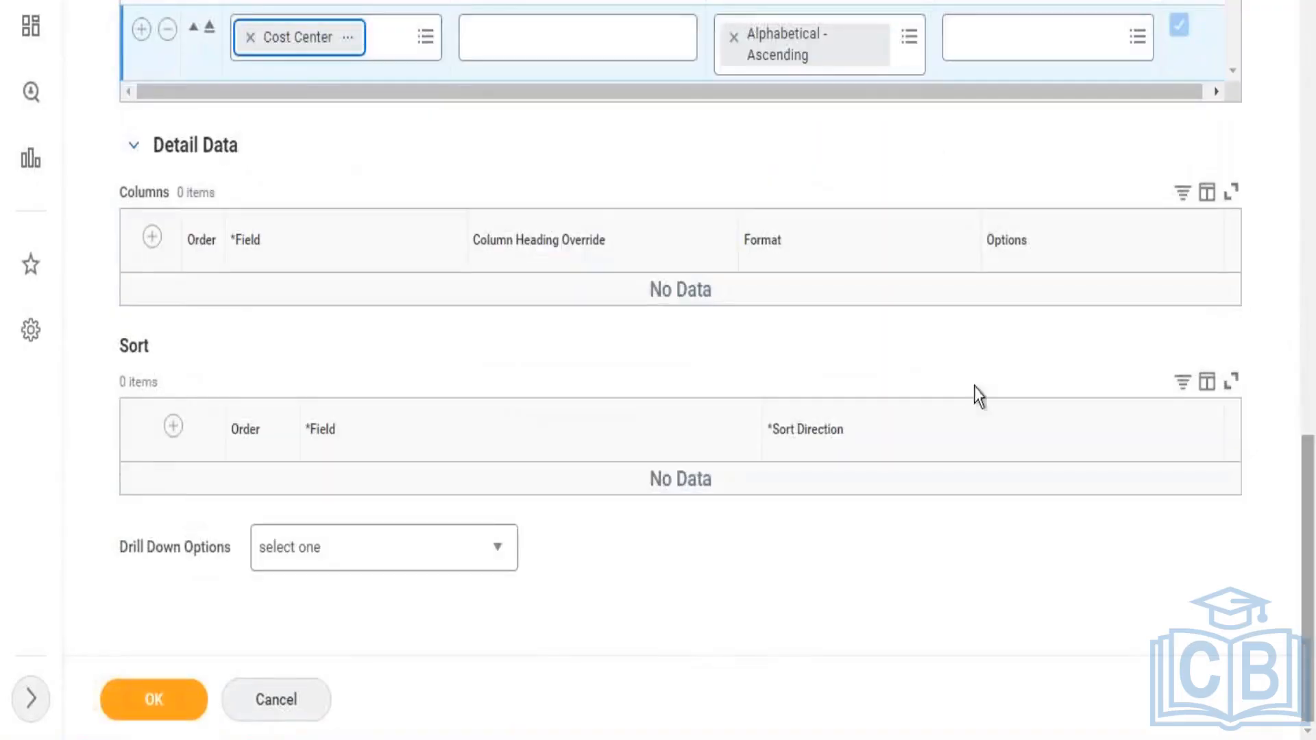
{"action": "left_click", "coordinate": [152, 239]}
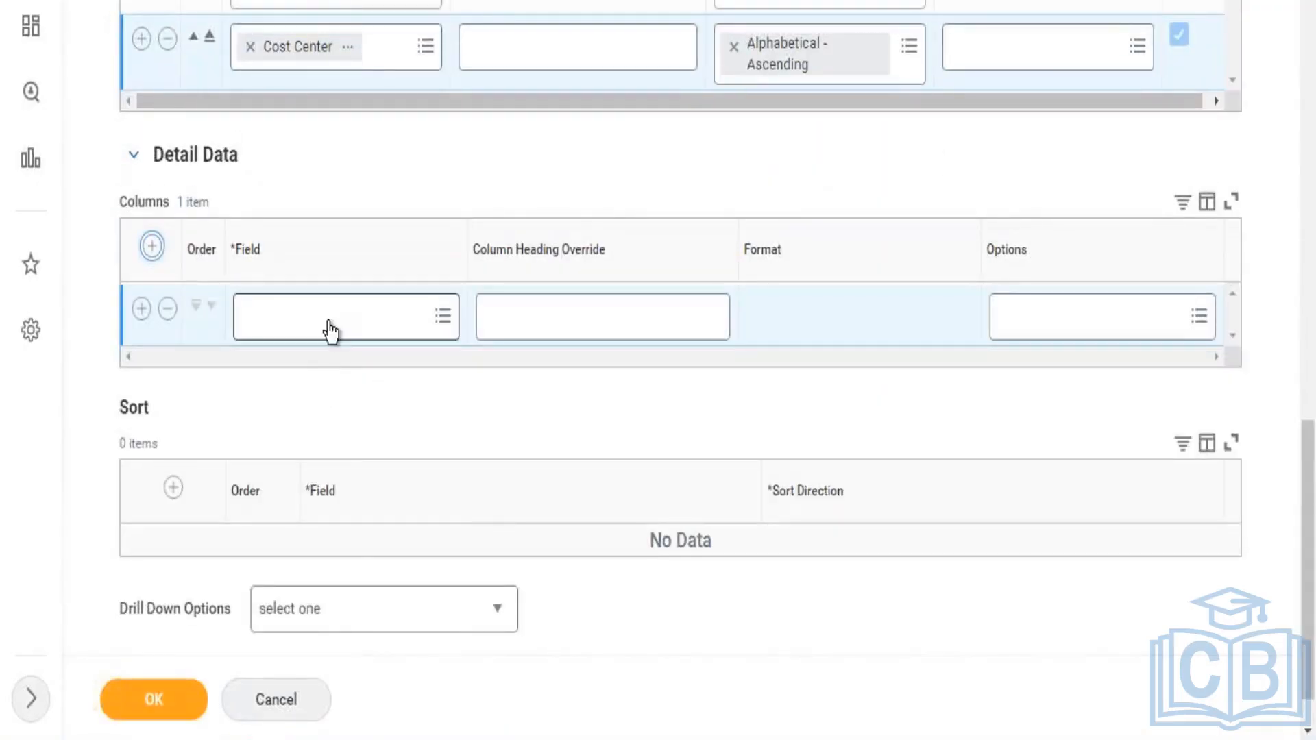
{"action": "left_click", "coordinate": [329, 324]}
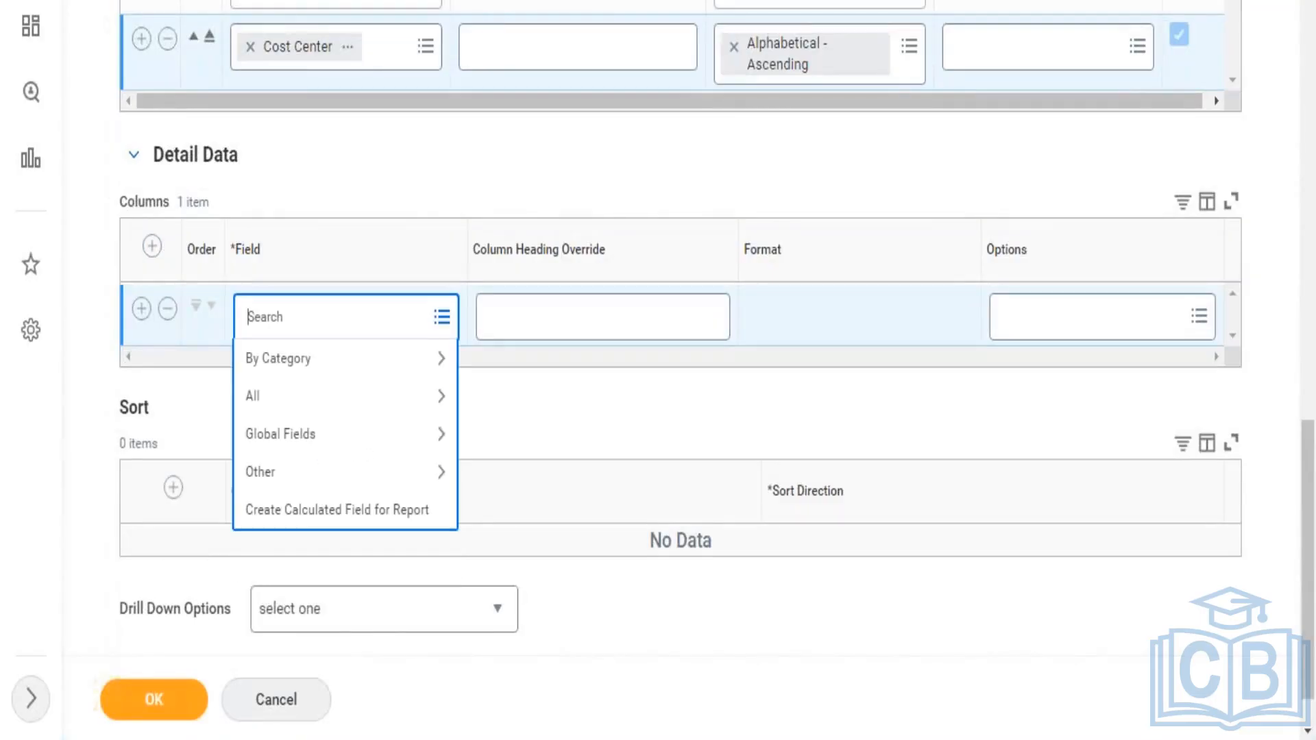
{"action": "type", "text": "Worker"}
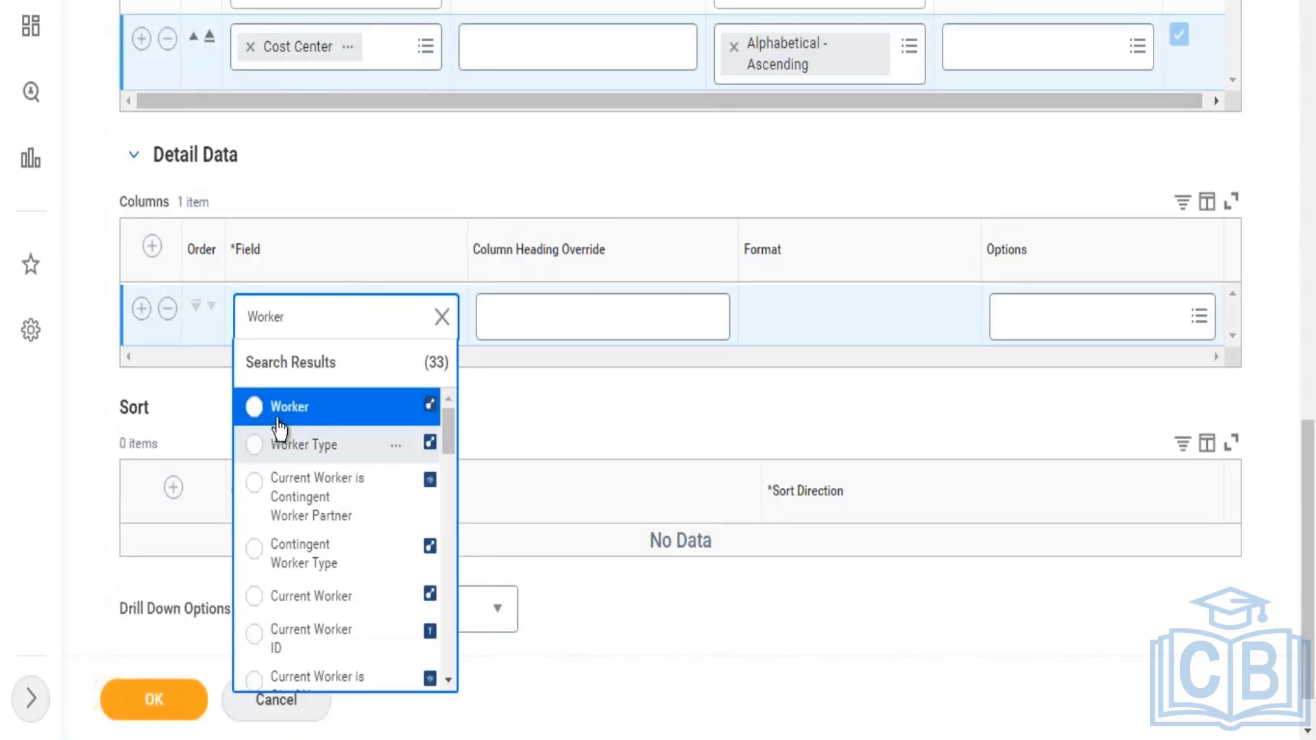
{"action": "left_click", "coordinate": [277, 418]}
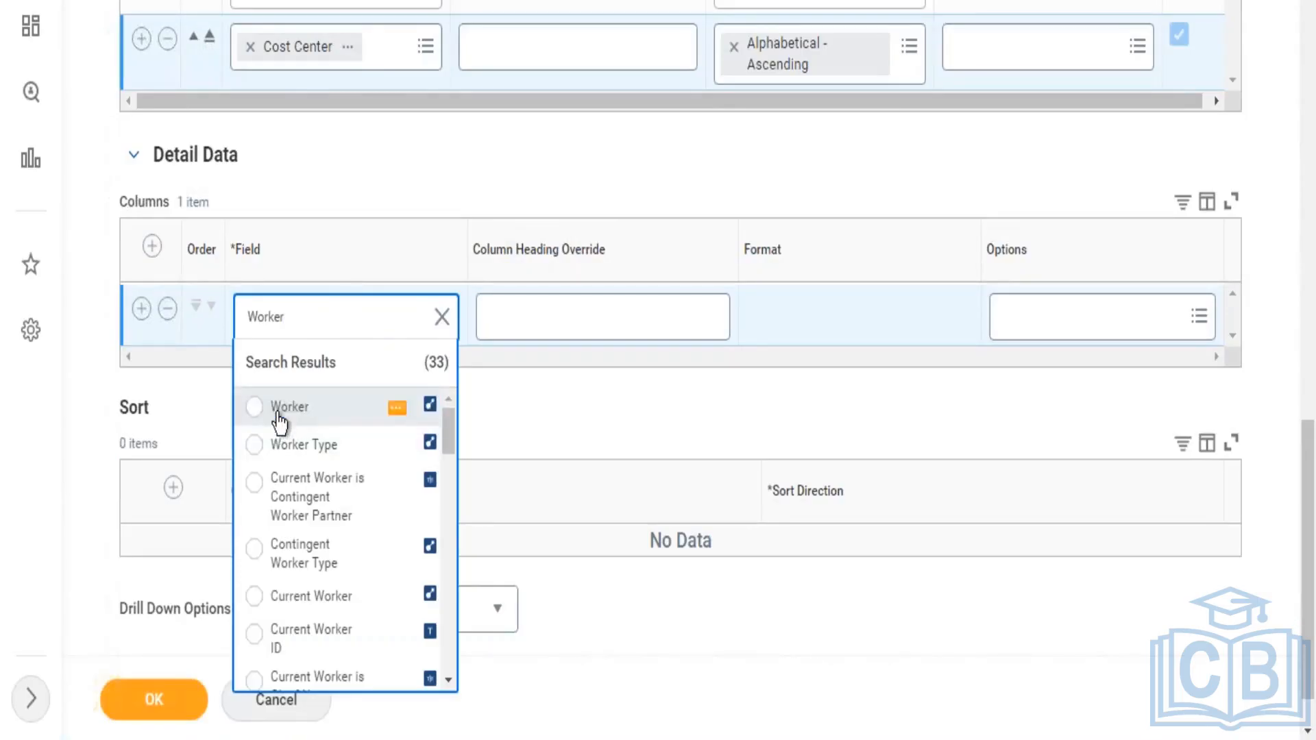
- Add Location - Country as the second column of the drill-down detail data
{"action": "left_click", "coordinate": [141, 309]}
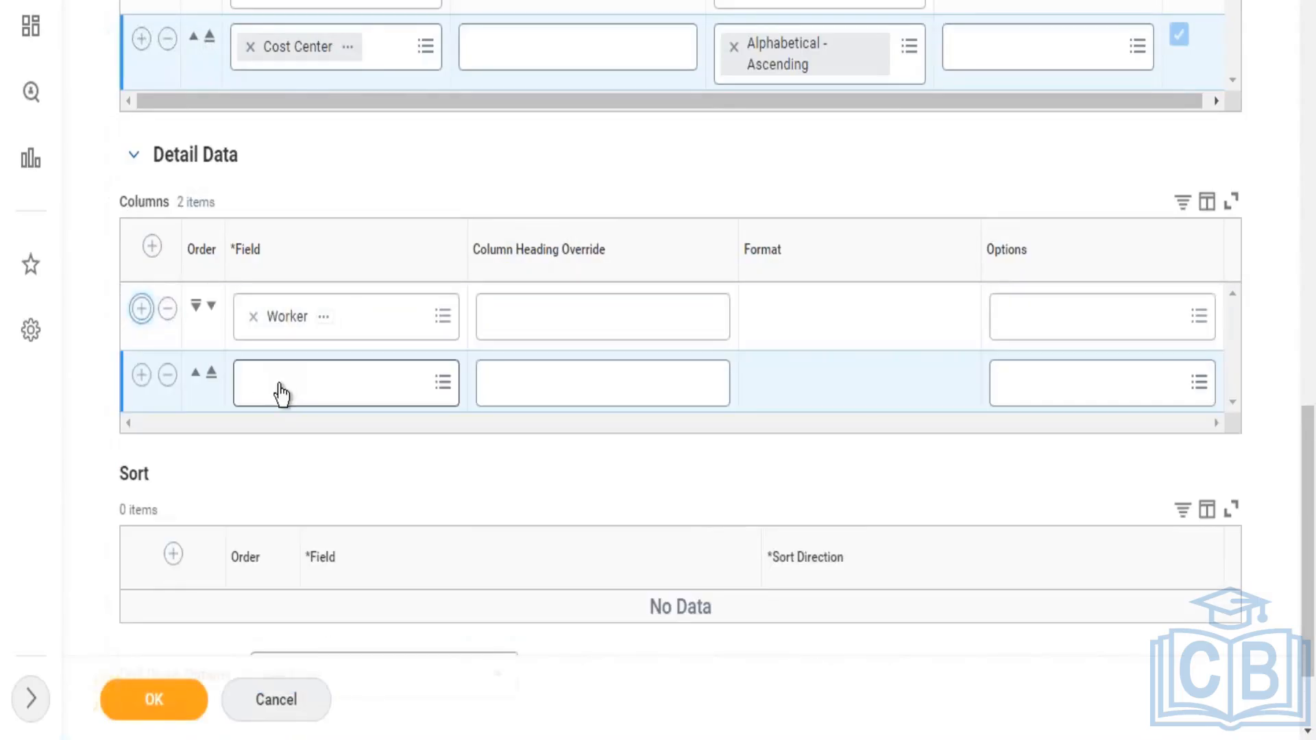
{"action": "left_click", "coordinate": [285, 384]}
{"action": "type", "text": "country"}
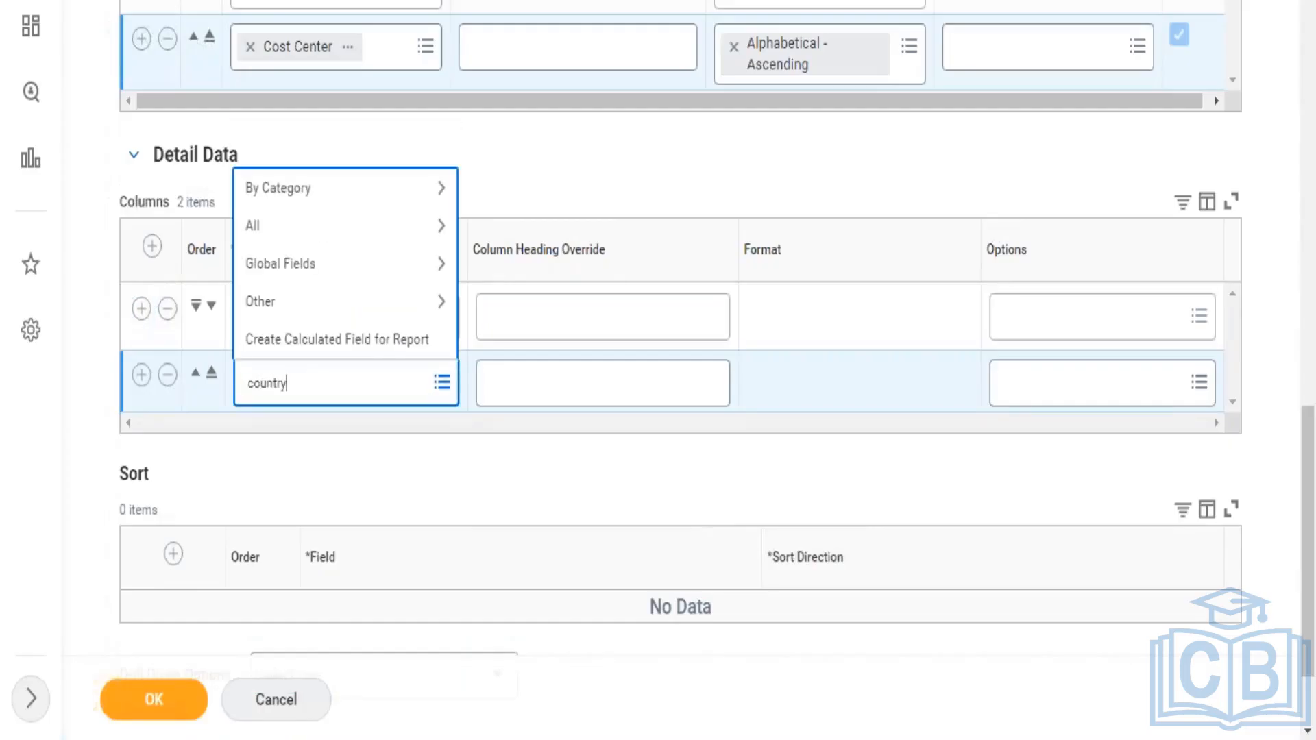
{"action": "key", "text": "Return"}
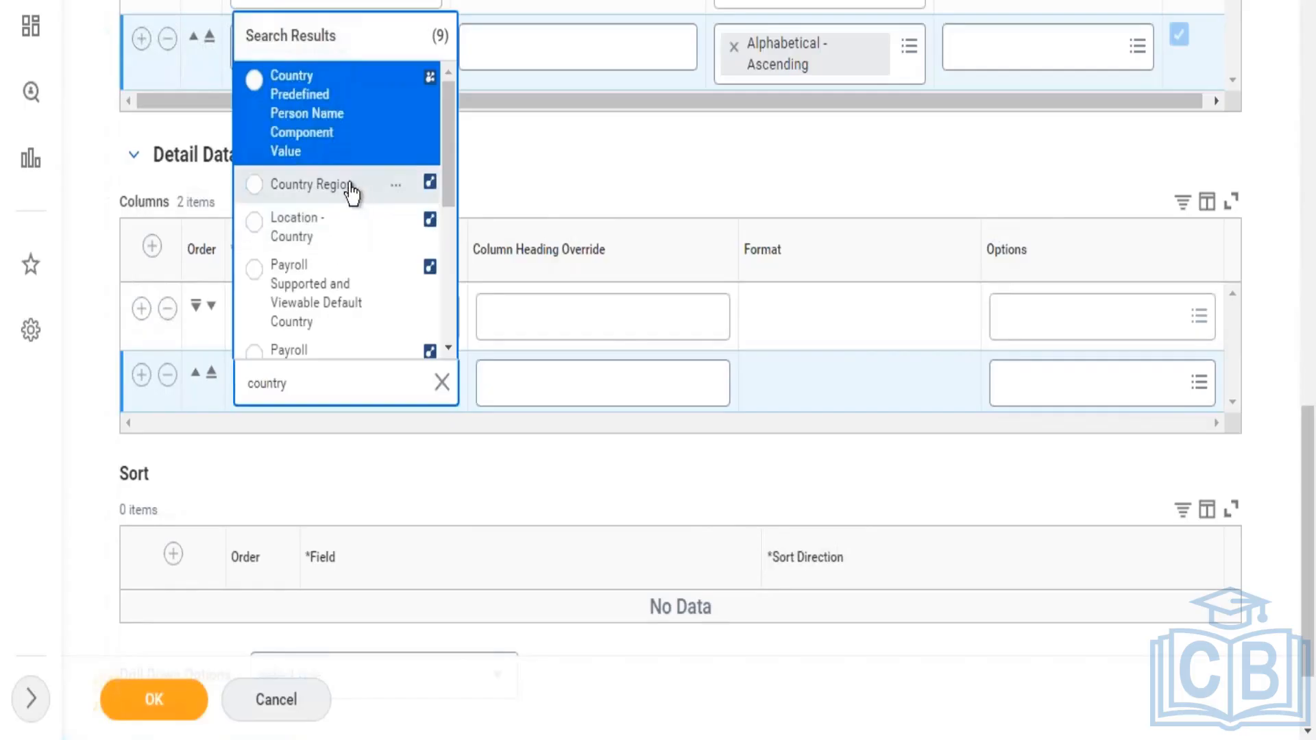
{"action": "left_click", "coordinate": [317, 233]}
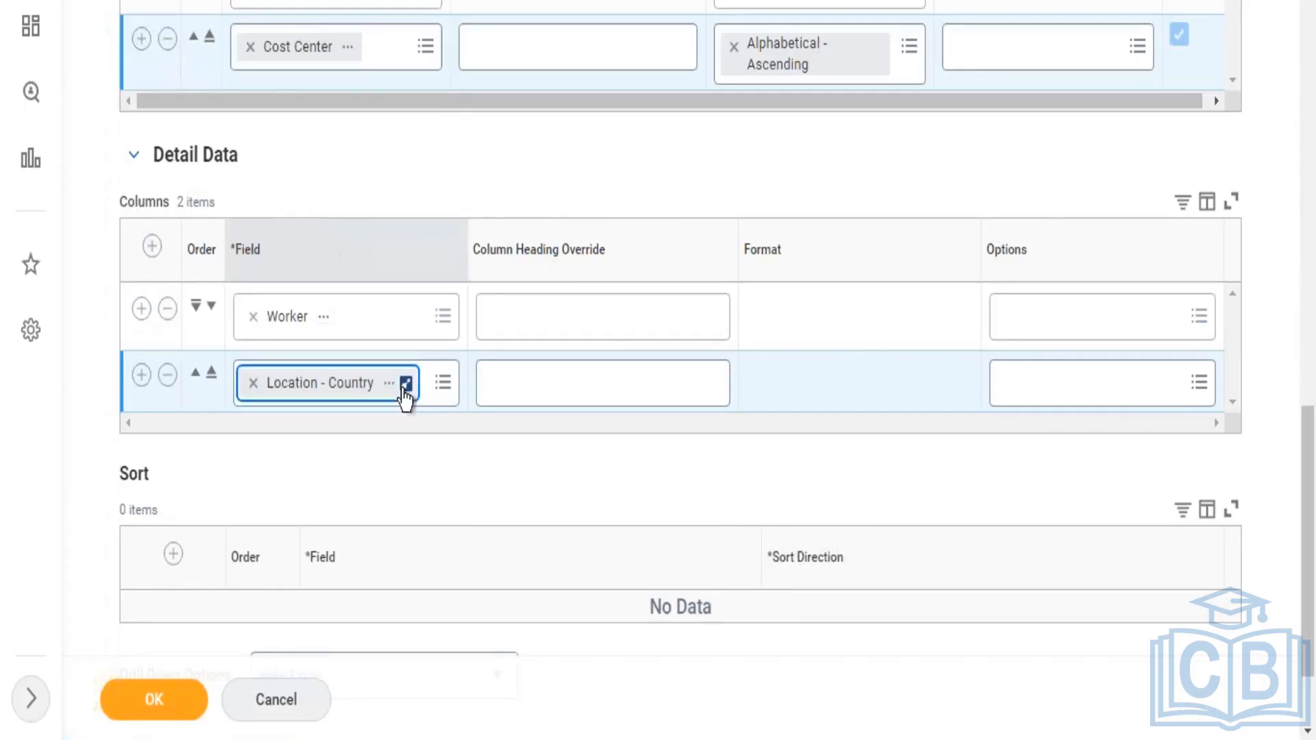
- Set the report's output type to Chart and expand the chart options
{"action": "left_click_drag", "start_coordinate": [1312, 579], "coordinate": [1293, 314]}
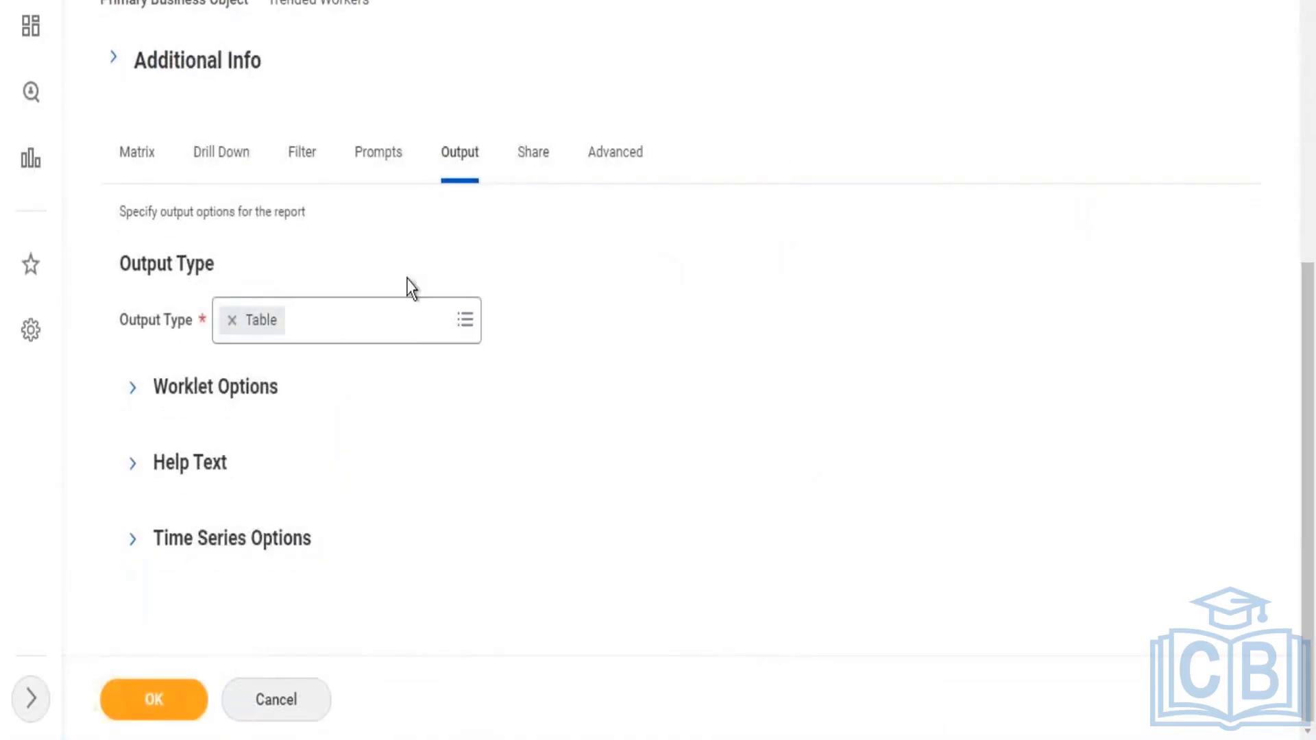
{"action": "left_click", "coordinate": [341, 335]}
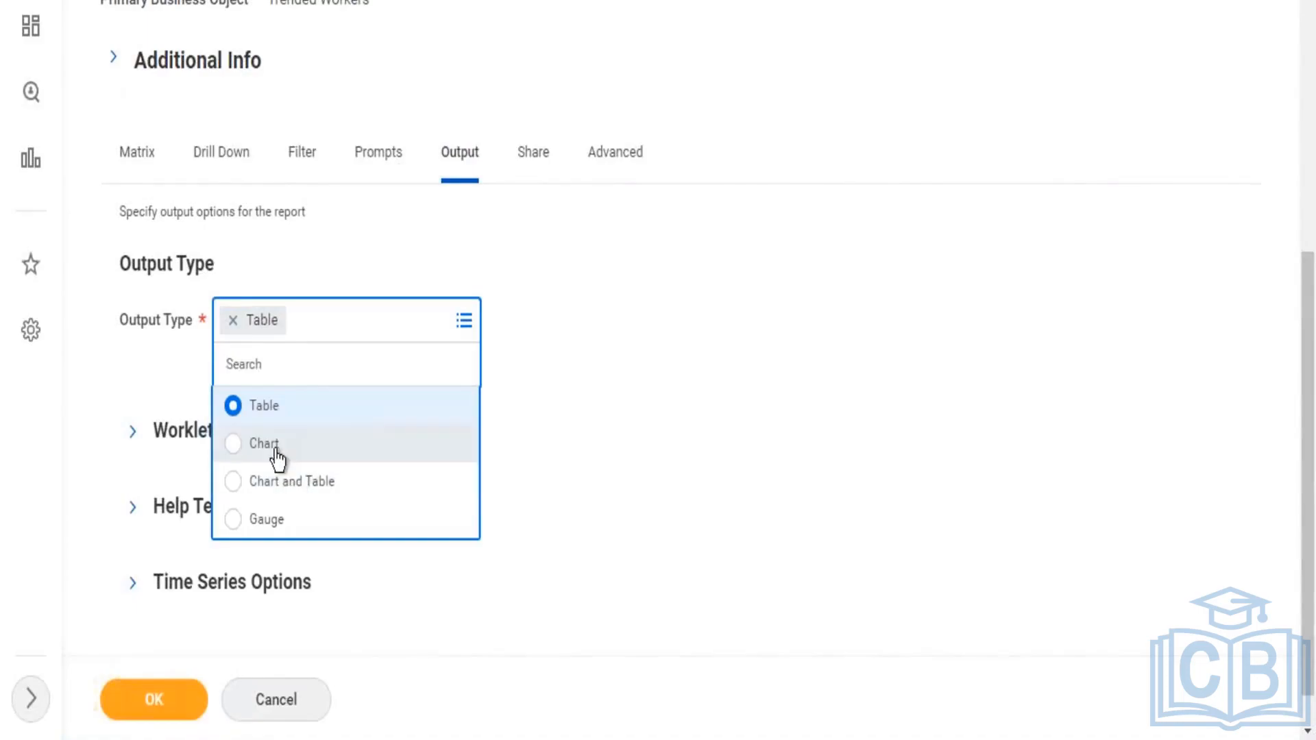
{"action": "left_click", "coordinate": [274, 447]}
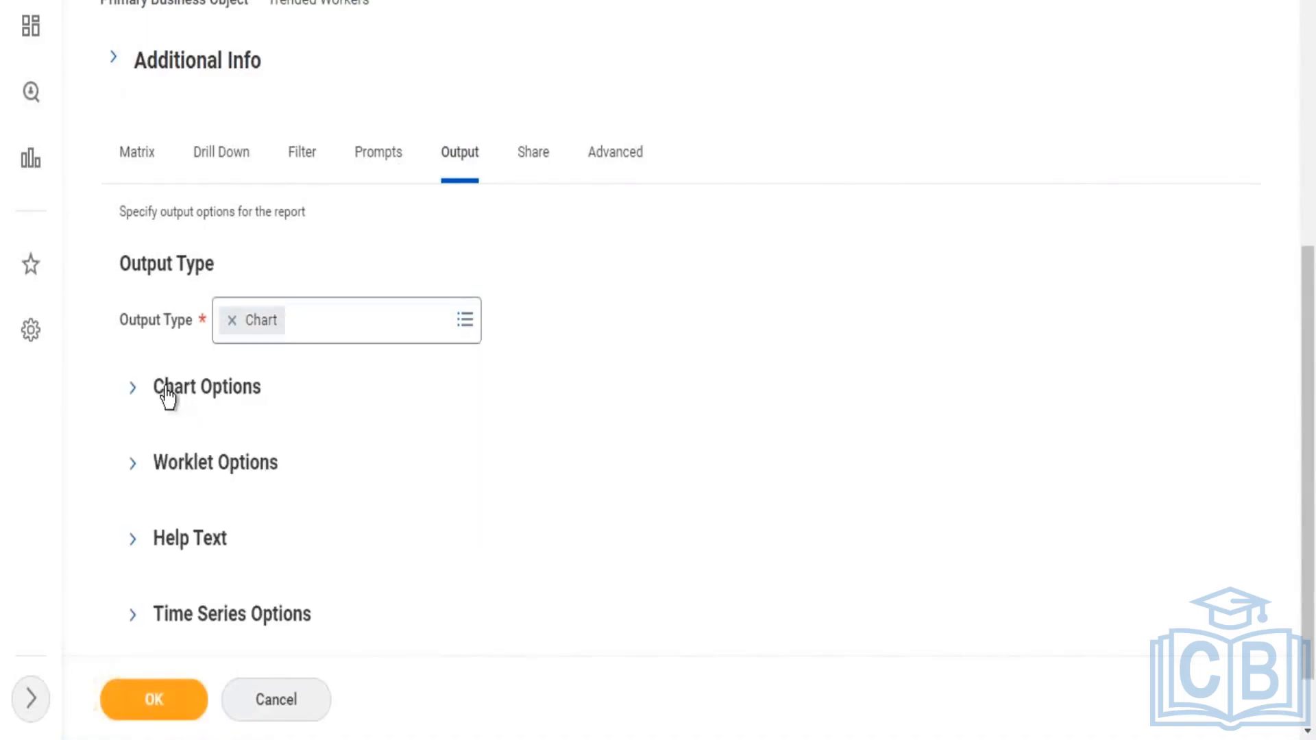
{"action": "left_click", "coordinate": [168, 394]}
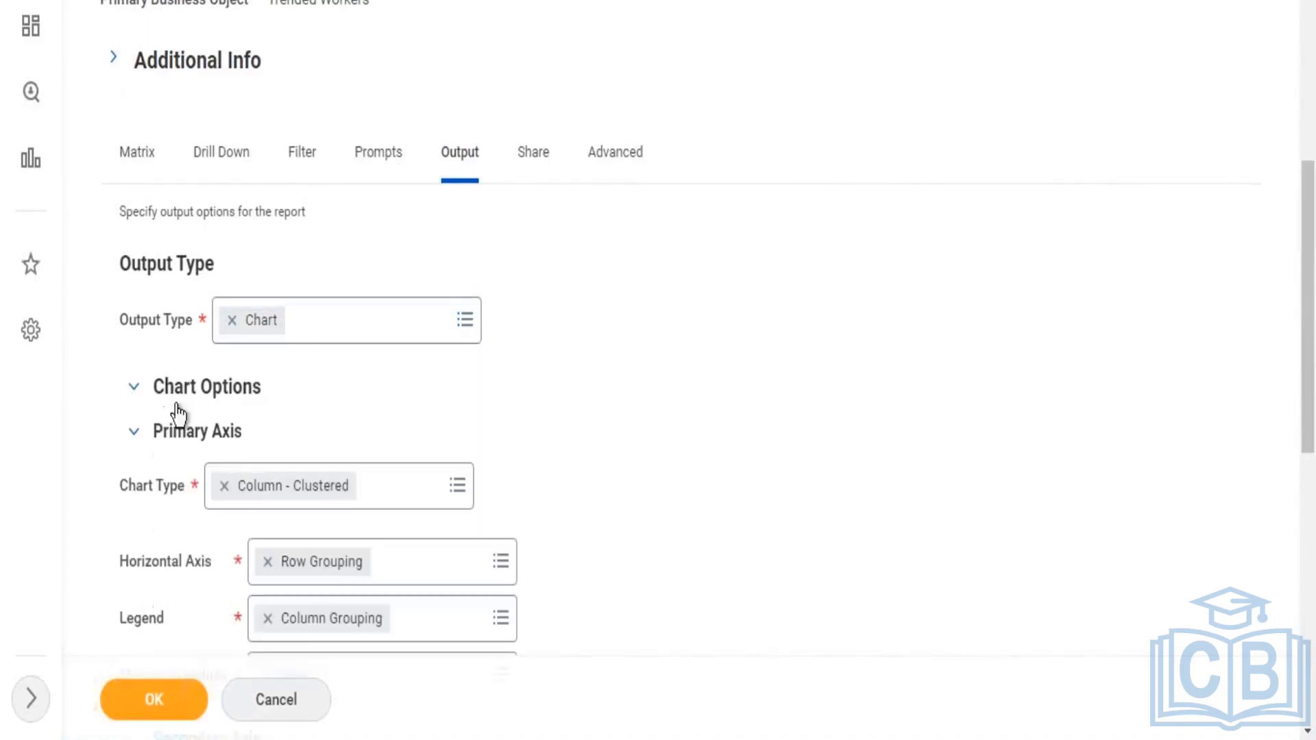
- Set the primary axis chart type to Column - Stacked and include Metric 1 in the chart's metrics
{"action": "left_click", "coordinate": [405, 500]}
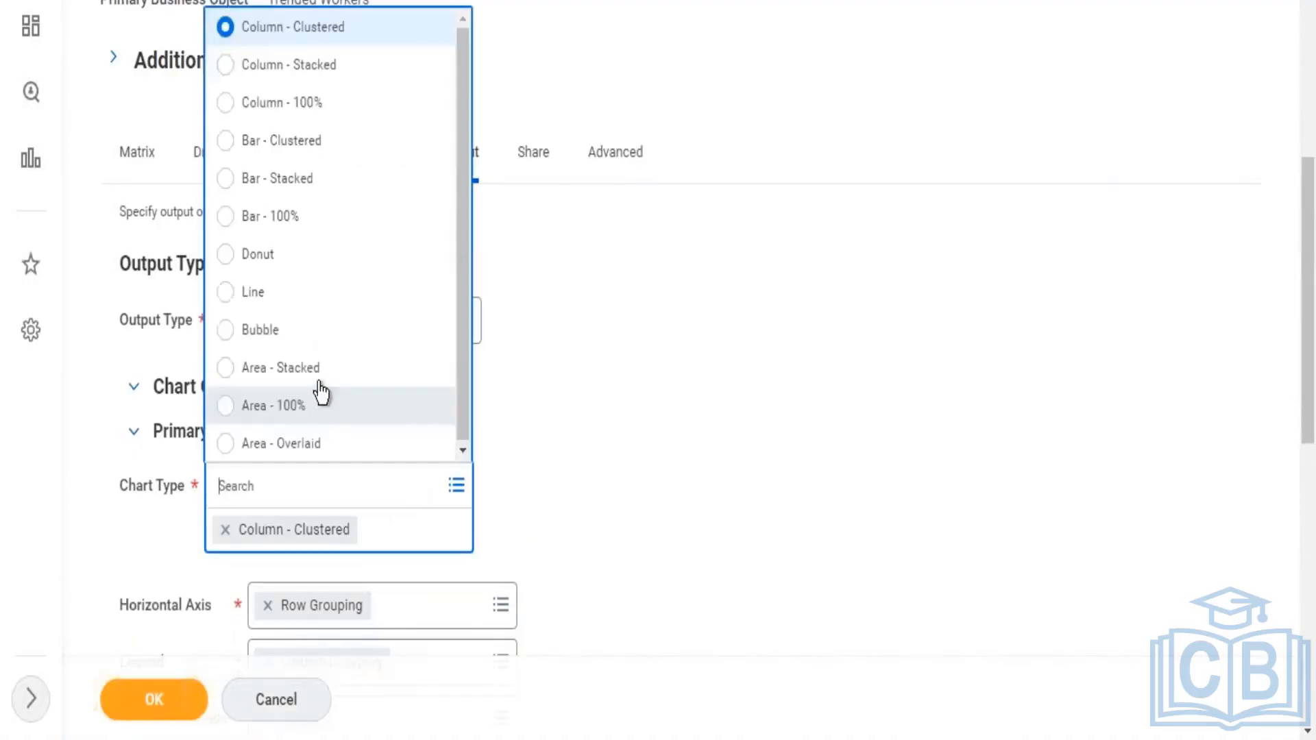
{"action": "left_click", "coordinate": [307, 64]}
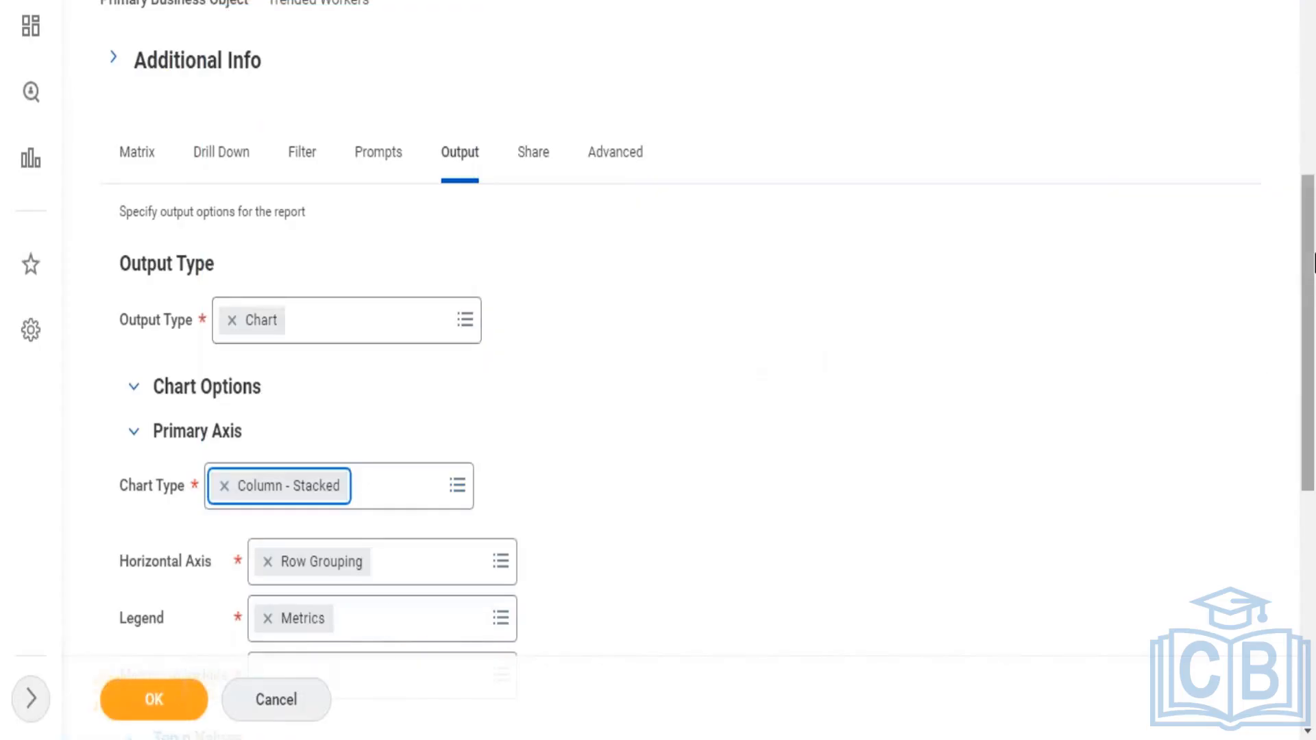
{"action": "scroll", "coordinate": [1315, 372], "scroll_direction": "down", "scroll_amount": 8}
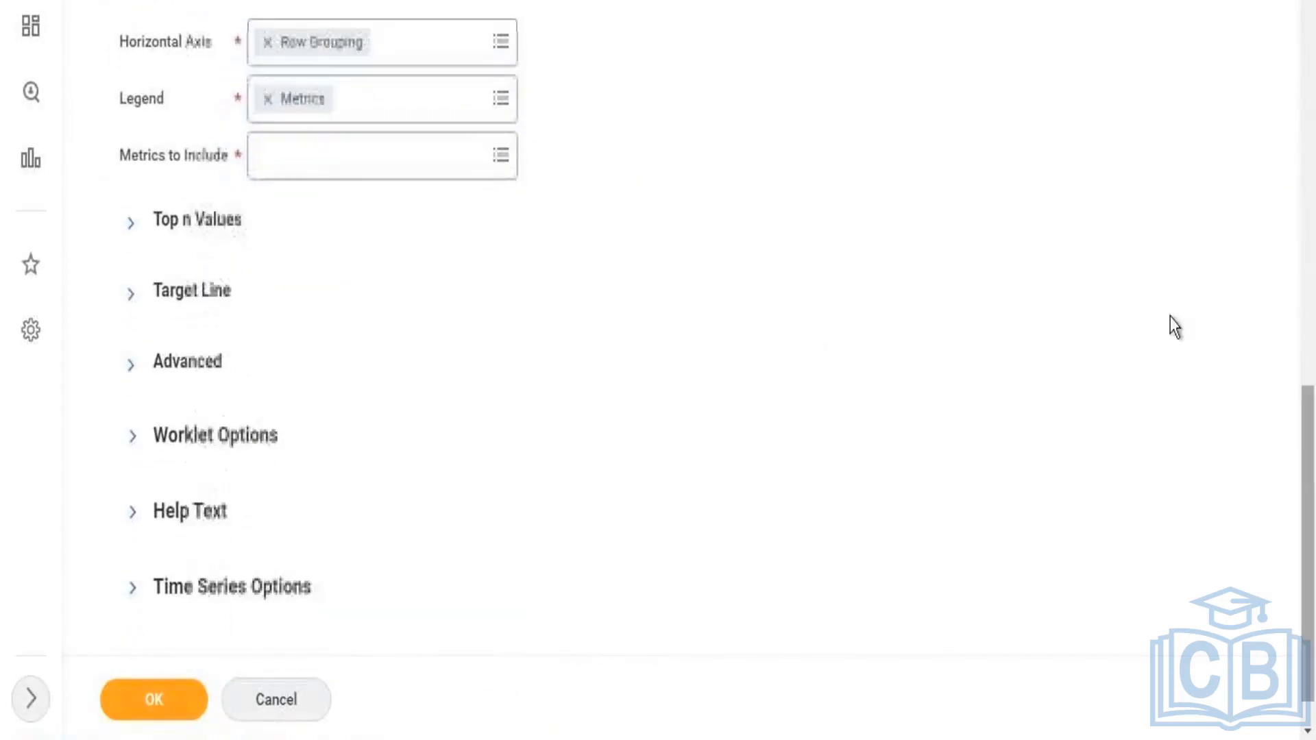
{"action": "left_click", "coordinate": [426, 162]}
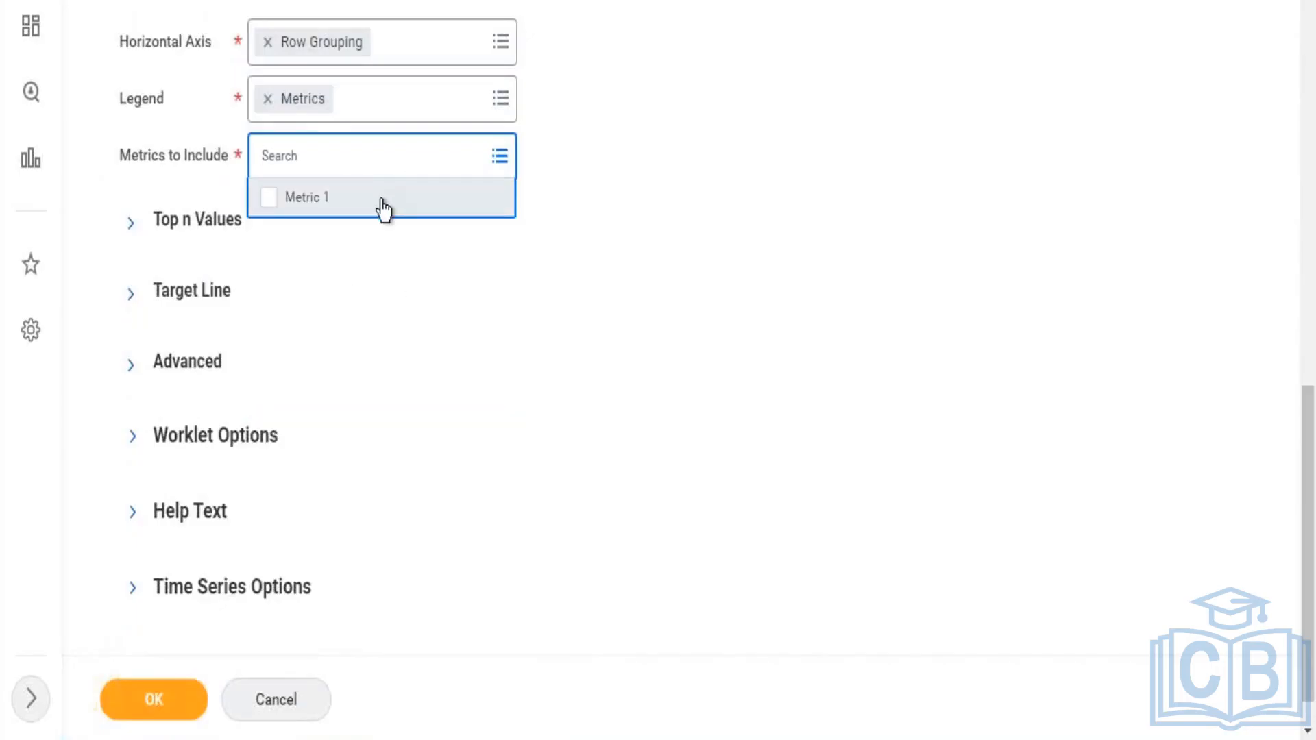
{"action": "left_click", "coordinate": [382, 206]}
{"action": "left_click", "coordinate": [177, 265]}
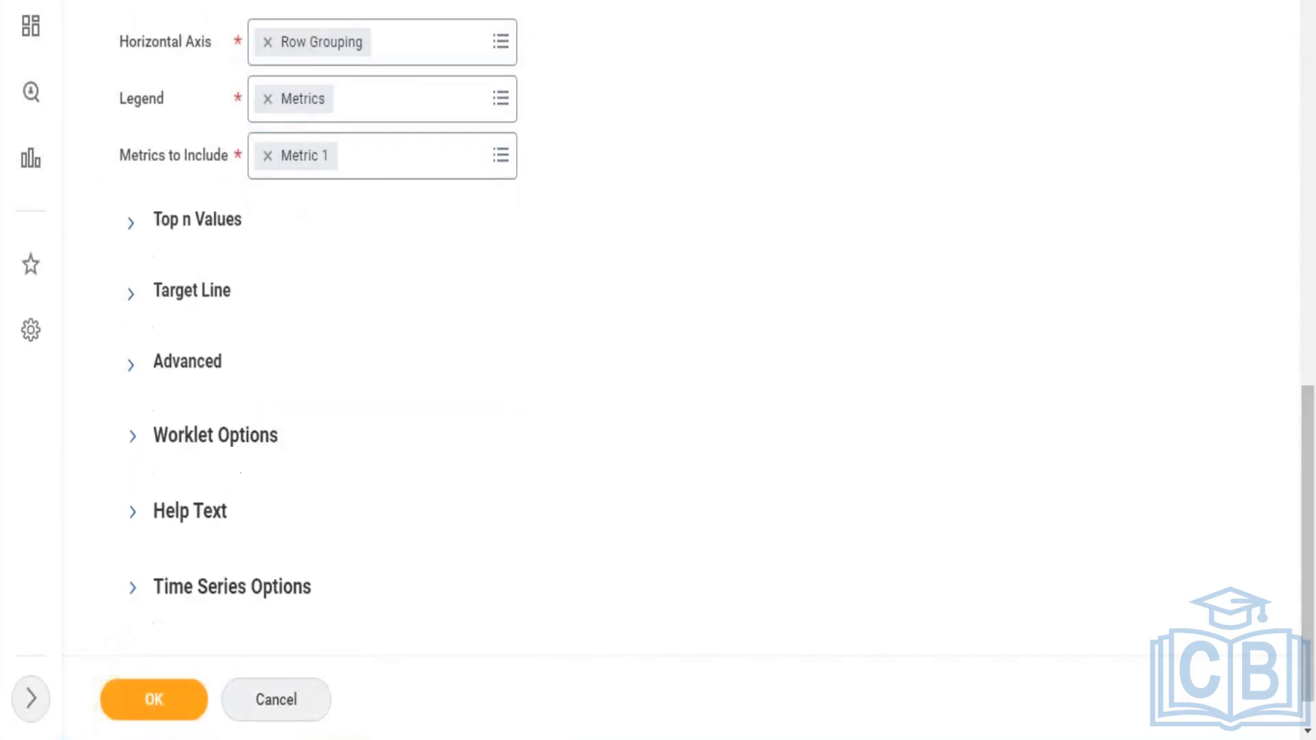
- Set Metric 1 as the Top n Field of the chart and try to save the report
{"action": "left_click", "coordinate": [130, 227]}
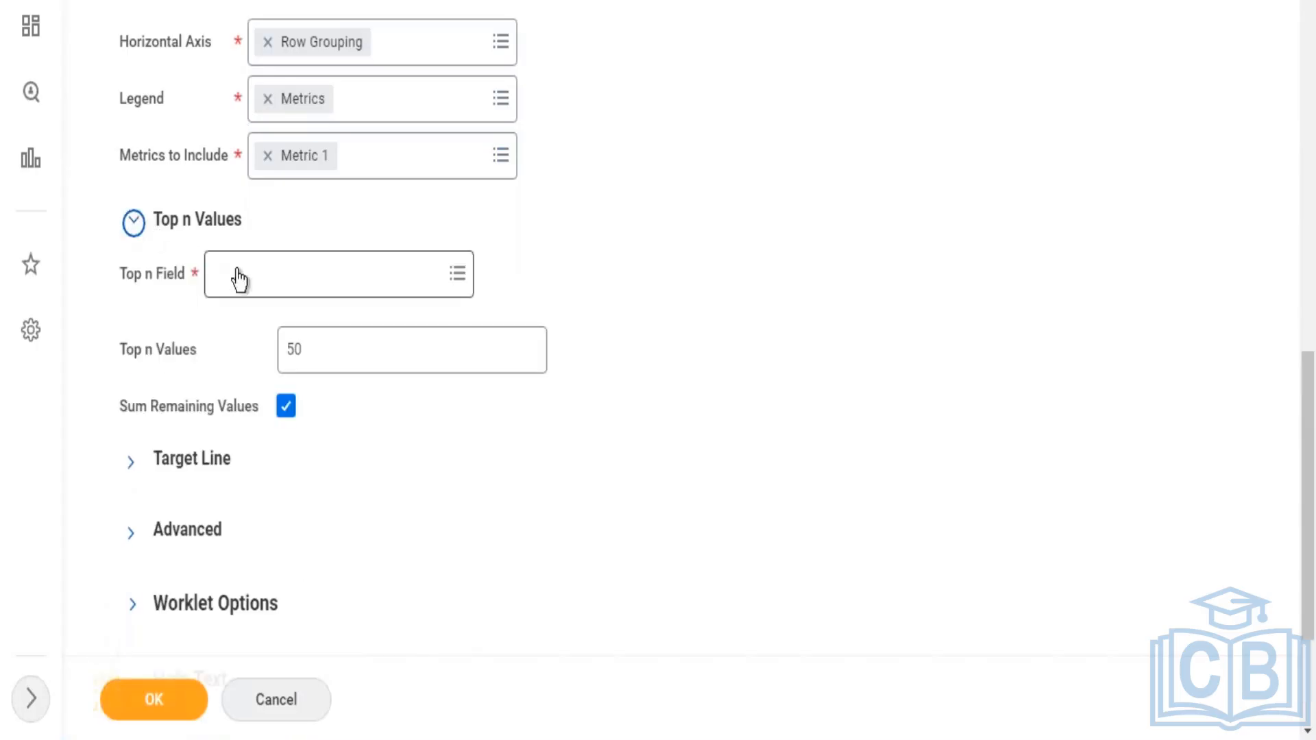
{"action": "left_click", "coordinate": [285, 278]}
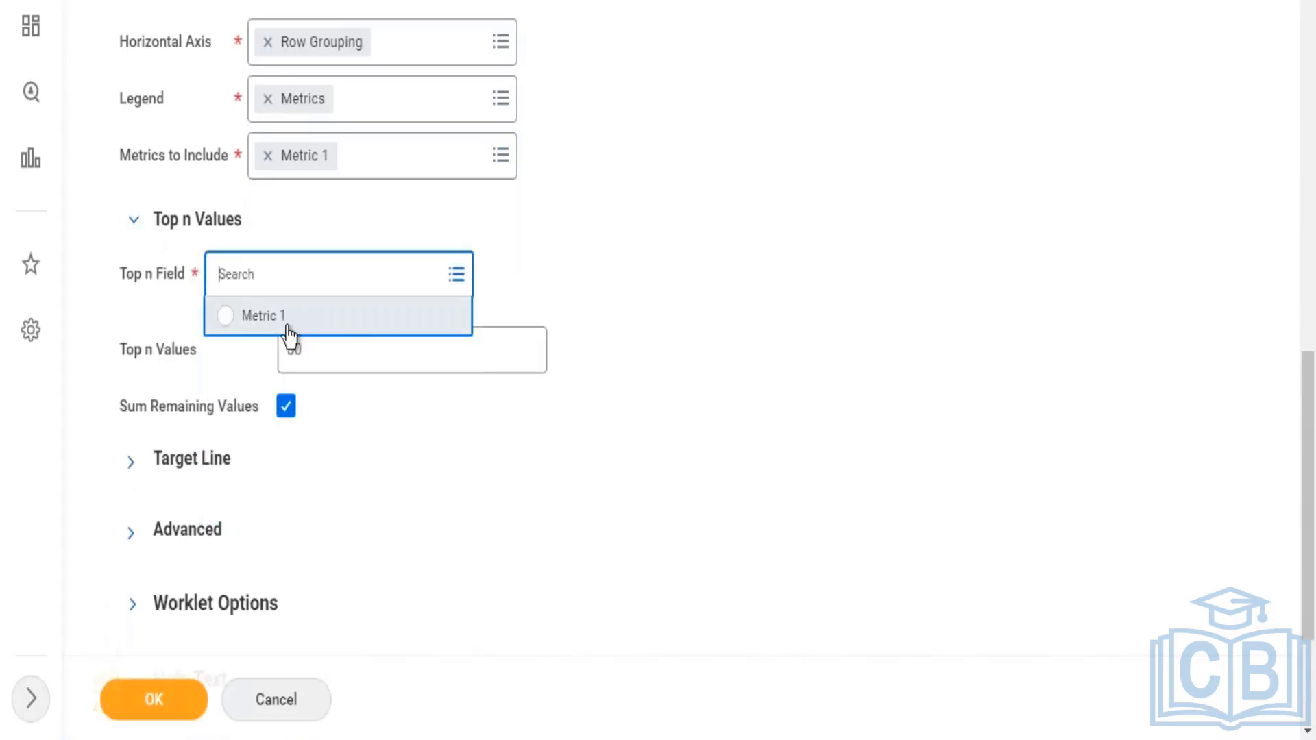
{"action": "left_click", "coordinate": [283, 320]}
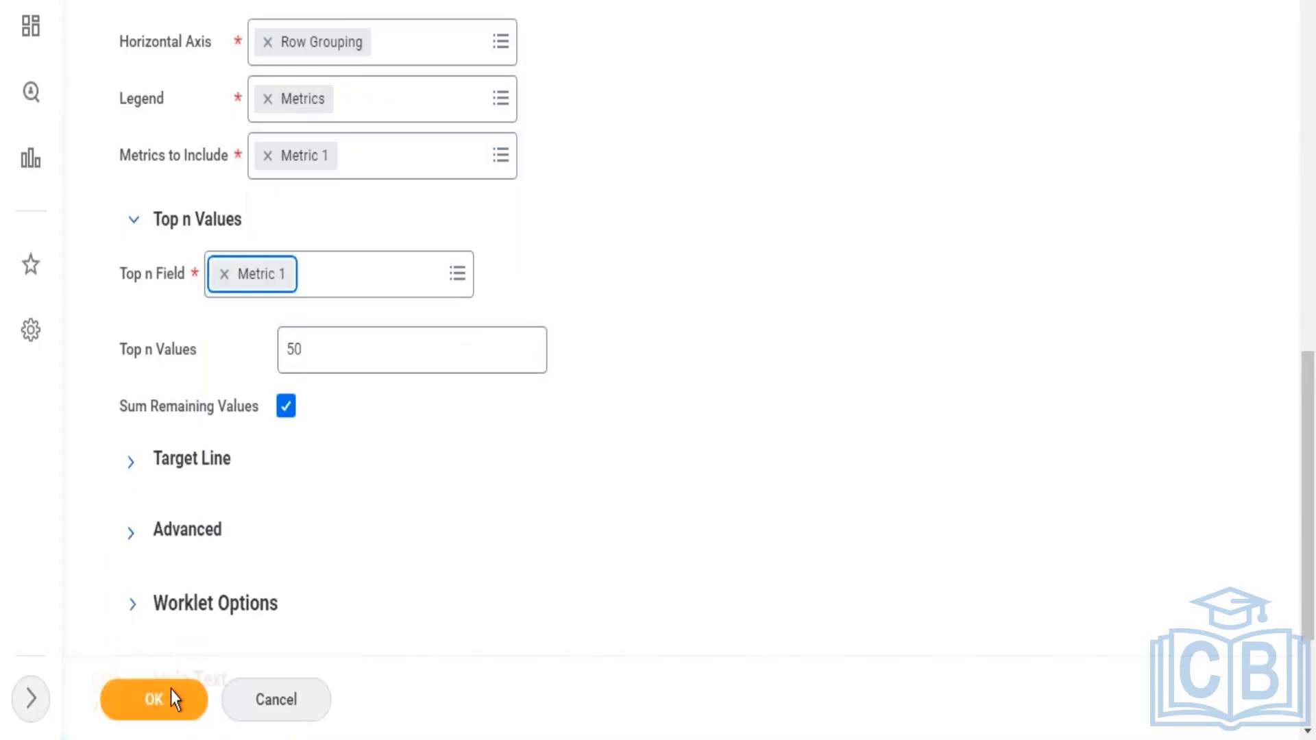
{"action": "left_click", "coordinate": [155, 700]}
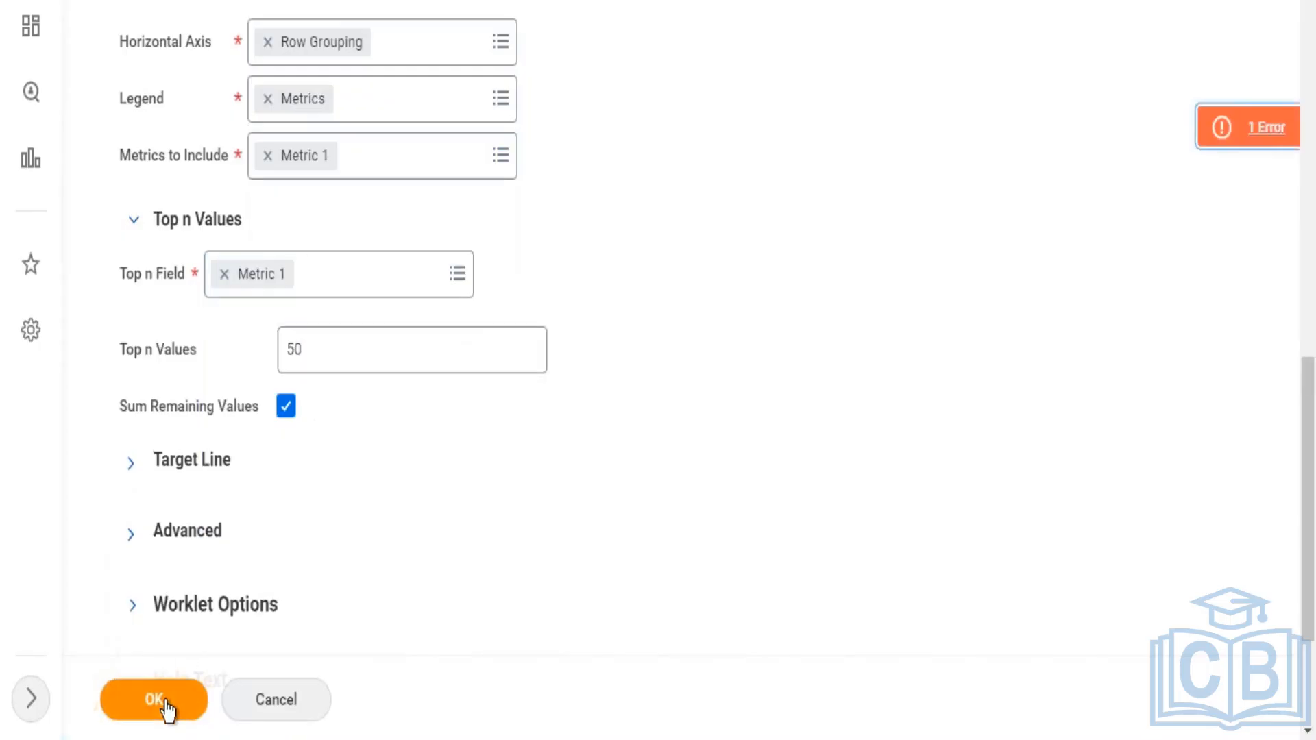
{"action": "left_click", "coordinate": [132, 466]}
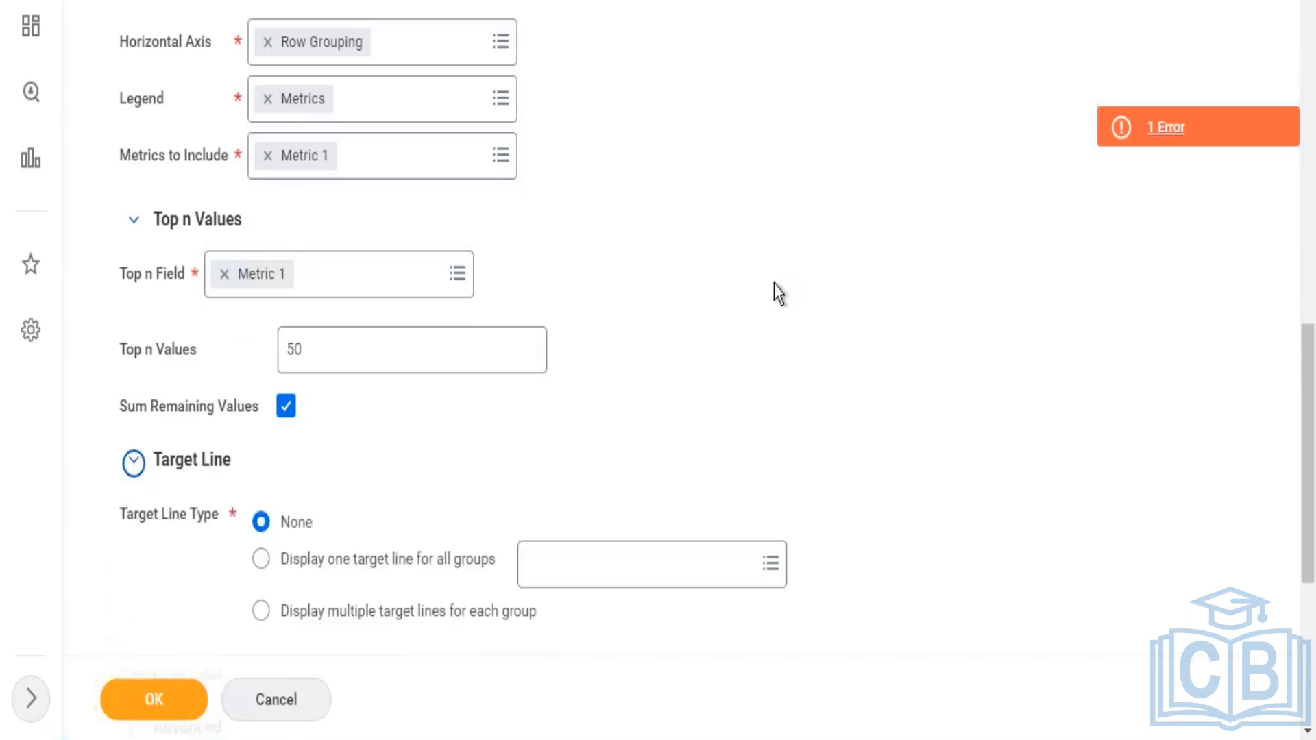
- Set the required Data Source Filter to Trended Workers for all Organizations, then save and run the report
{"action": "left_click", "coordinate": [1197, 116]}
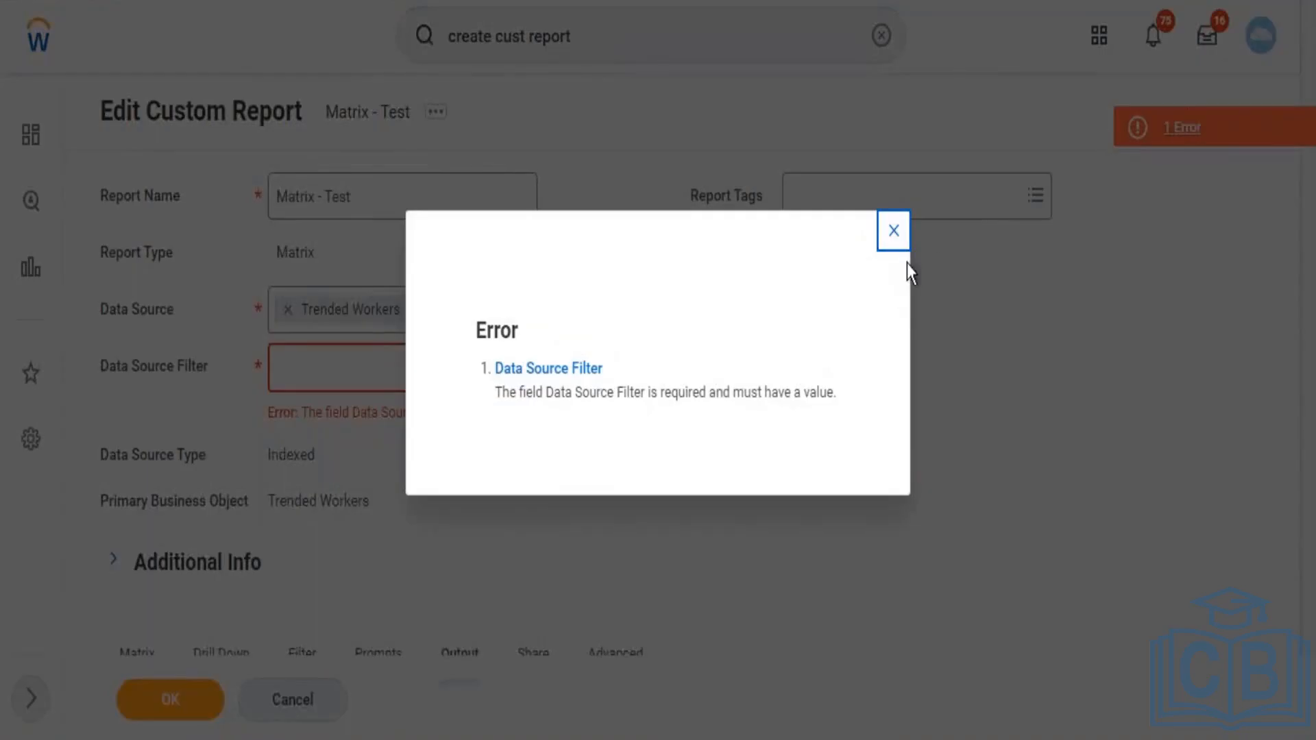
{"action": "left_click", "coordinate": [902, 243]}
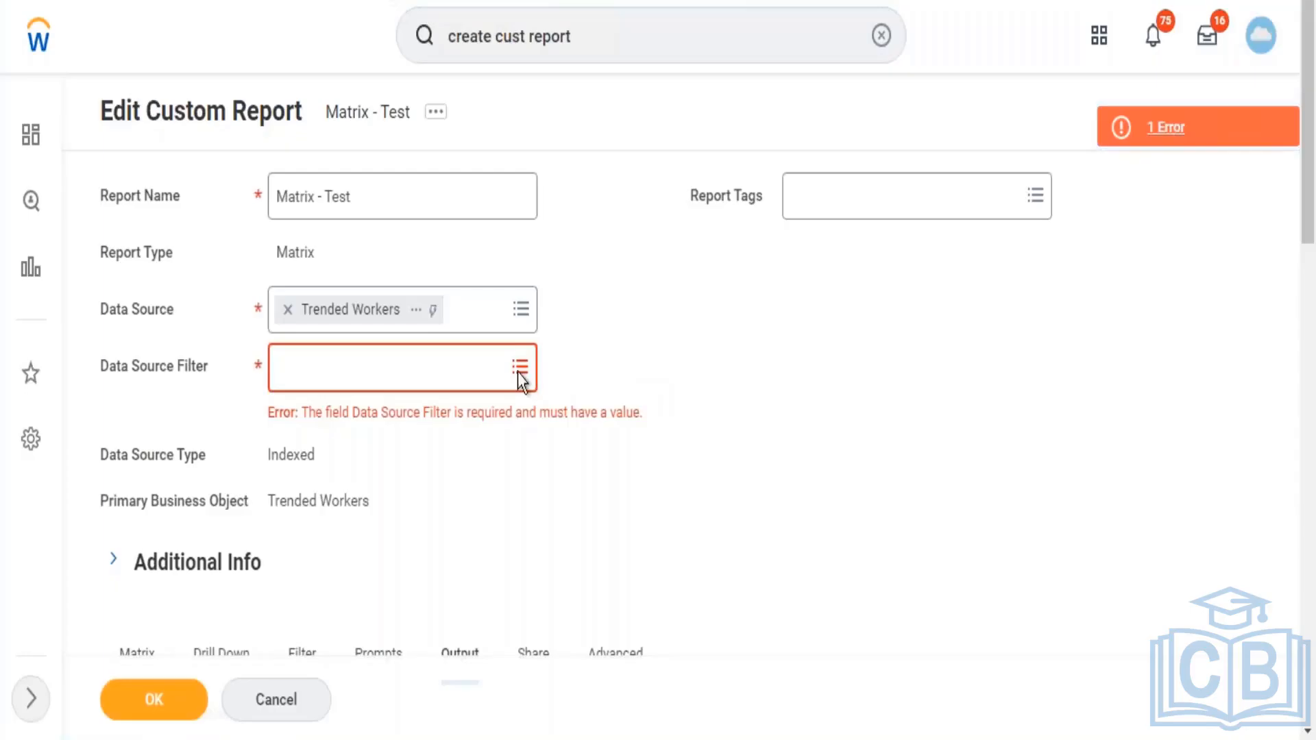
{"action": "left_click", "coordinate": [368, 366]}
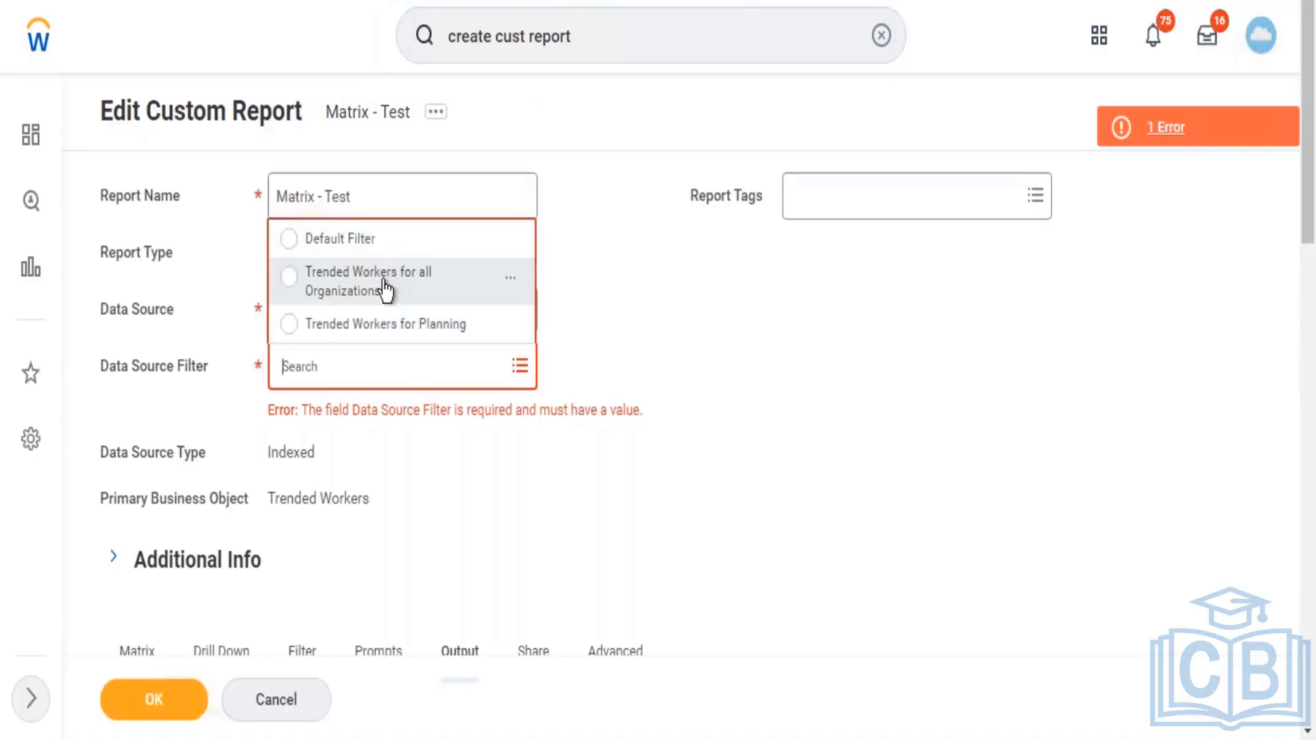
{"action": "left_click", "coordinate": [384, 283]}
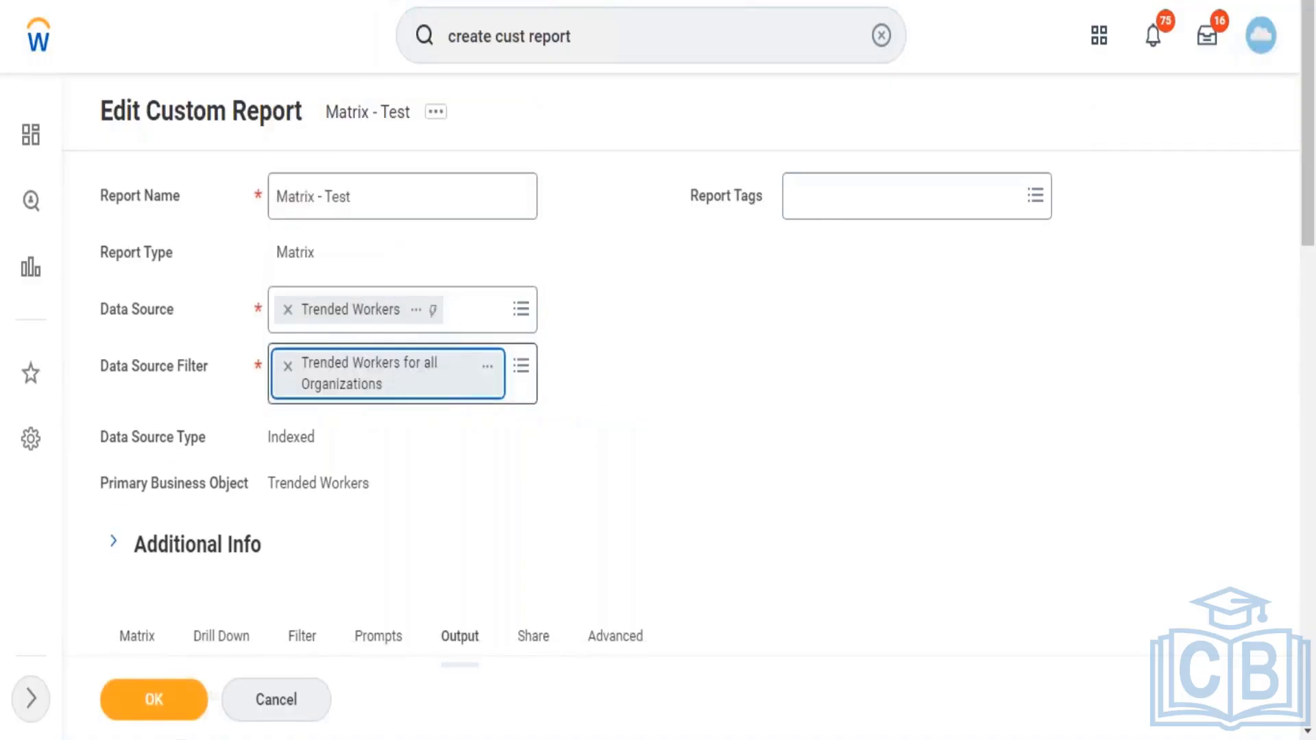
{"action": "left_click", "coordinate": [156, 700]}
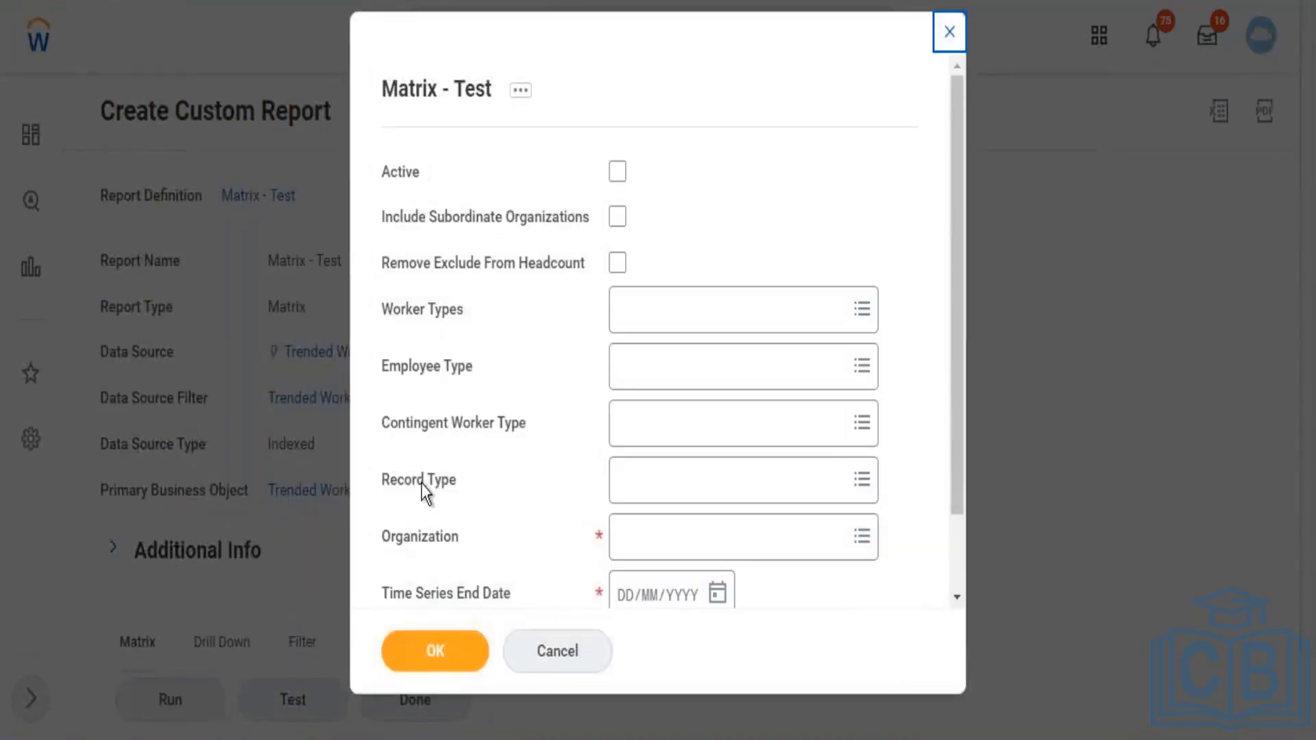
- Try to find an organization for the report prompt under My Organizations and Supervisory Organizations by Manager
{"action": "left_click", "coordinate": [648, 553]}
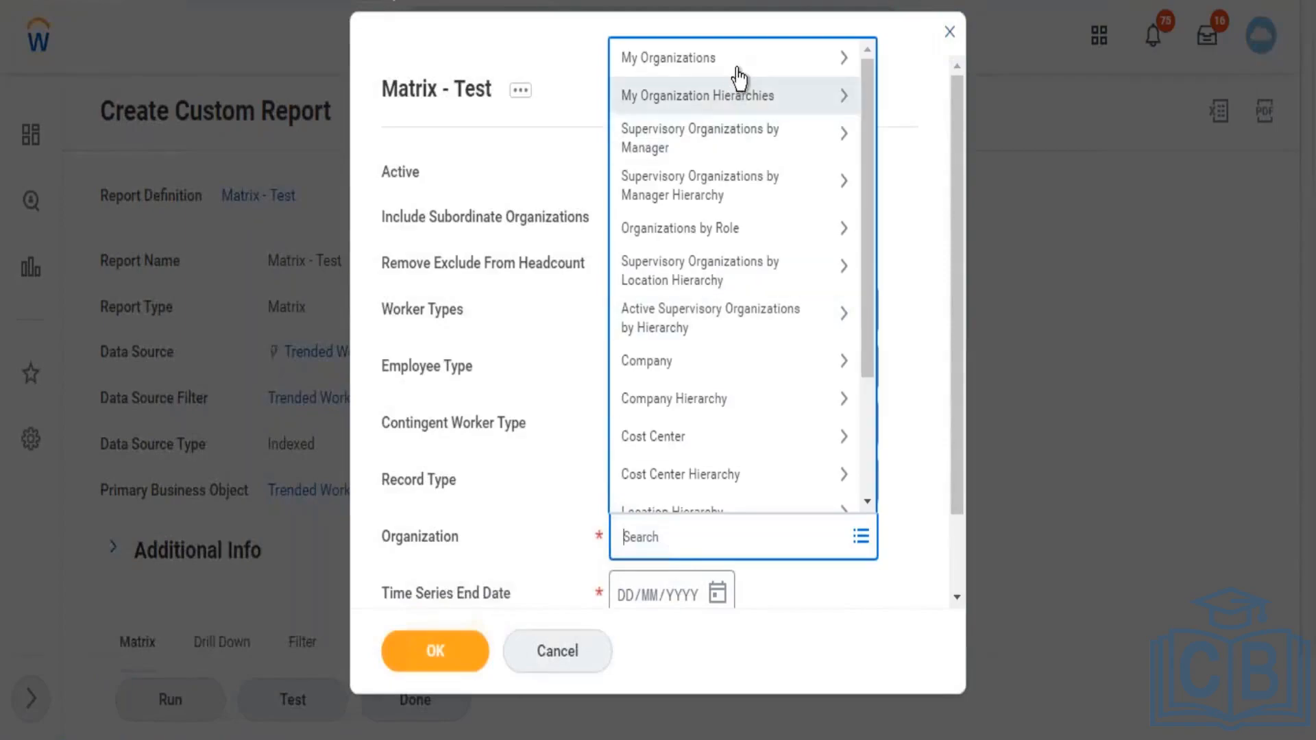
{"action": "left_click", "coordinate": [737, 65]}
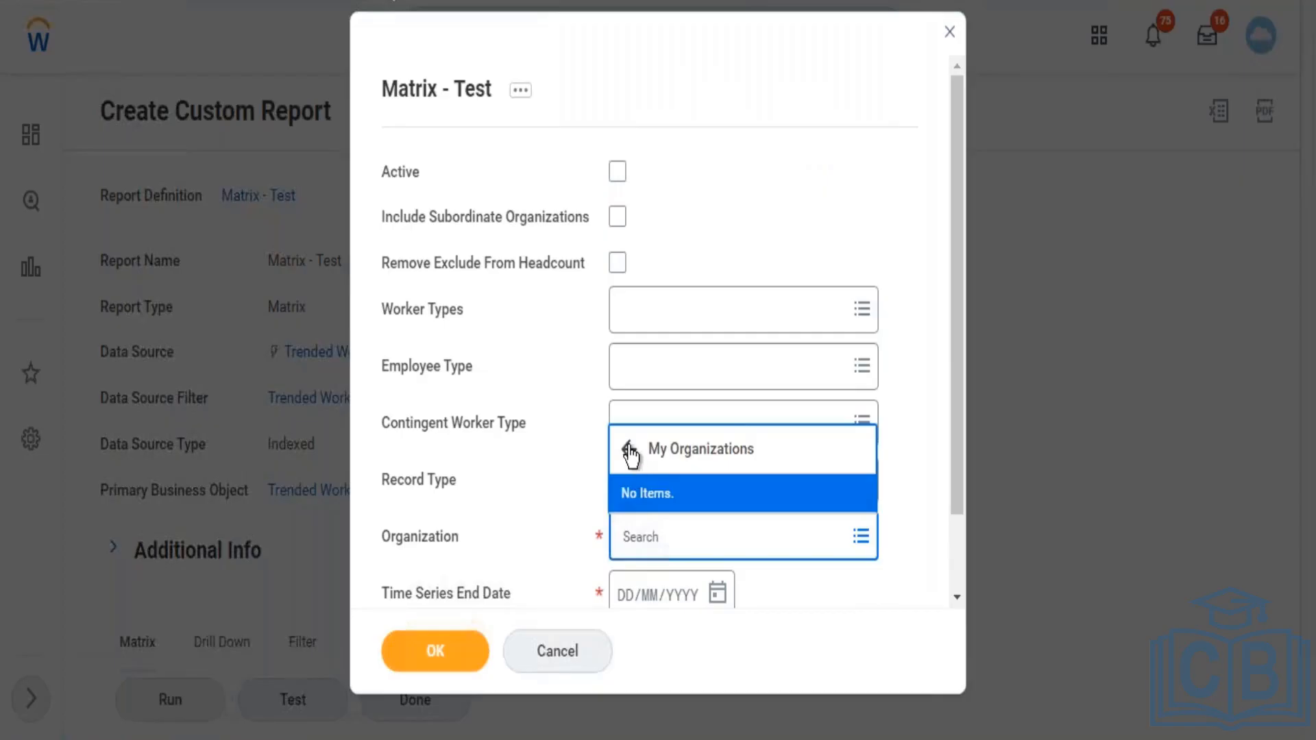
{"action": "left_click", "coordinate": [629, 451]}
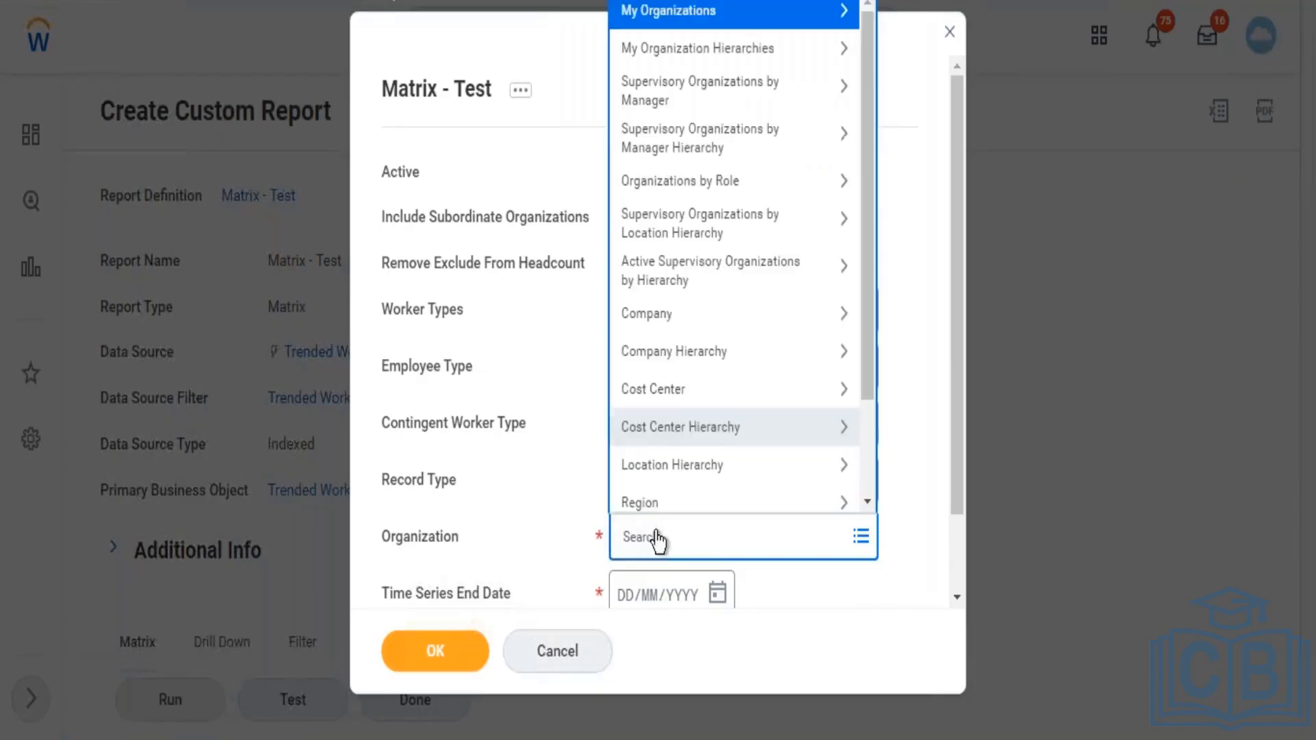
{"action": "left_click", "coordinate": [712, 109]}
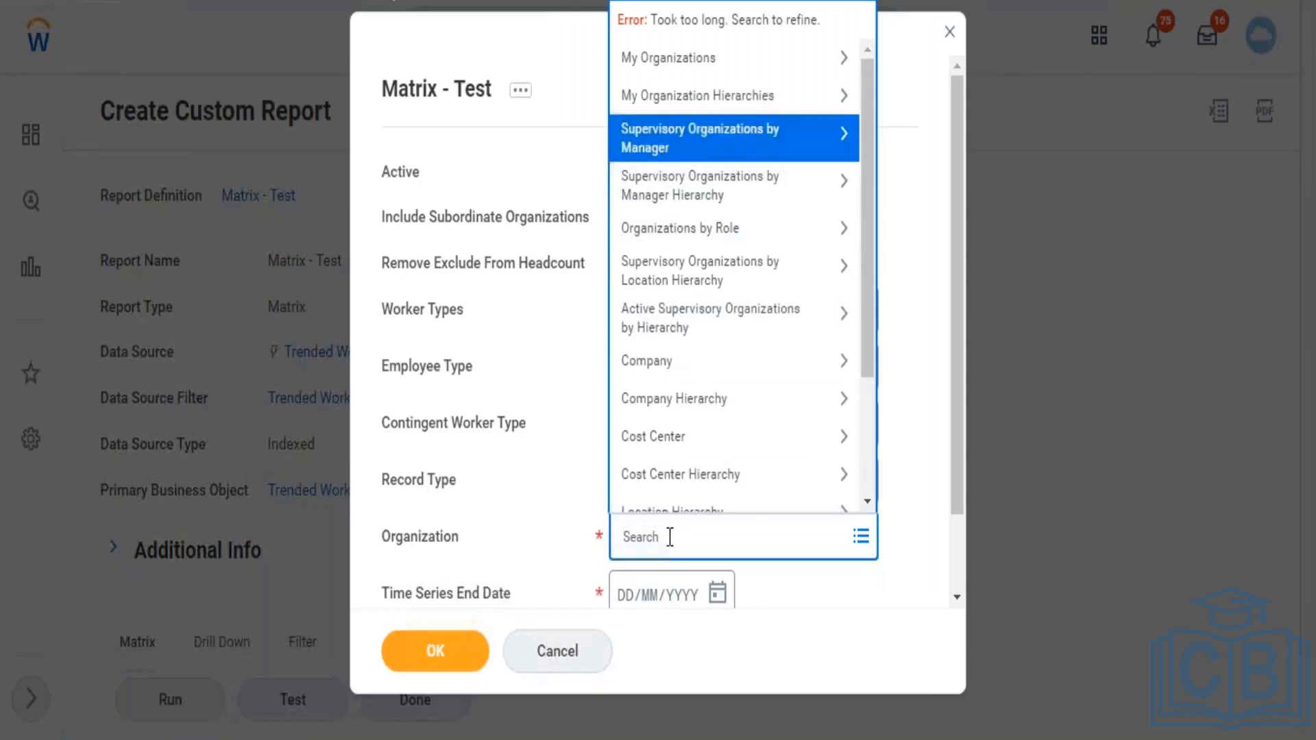
- Search the Organization prompt for the person's first name and select all matching organizations
{"action": "type", "text": "John"}
{"action": "key", "text": "Return"}
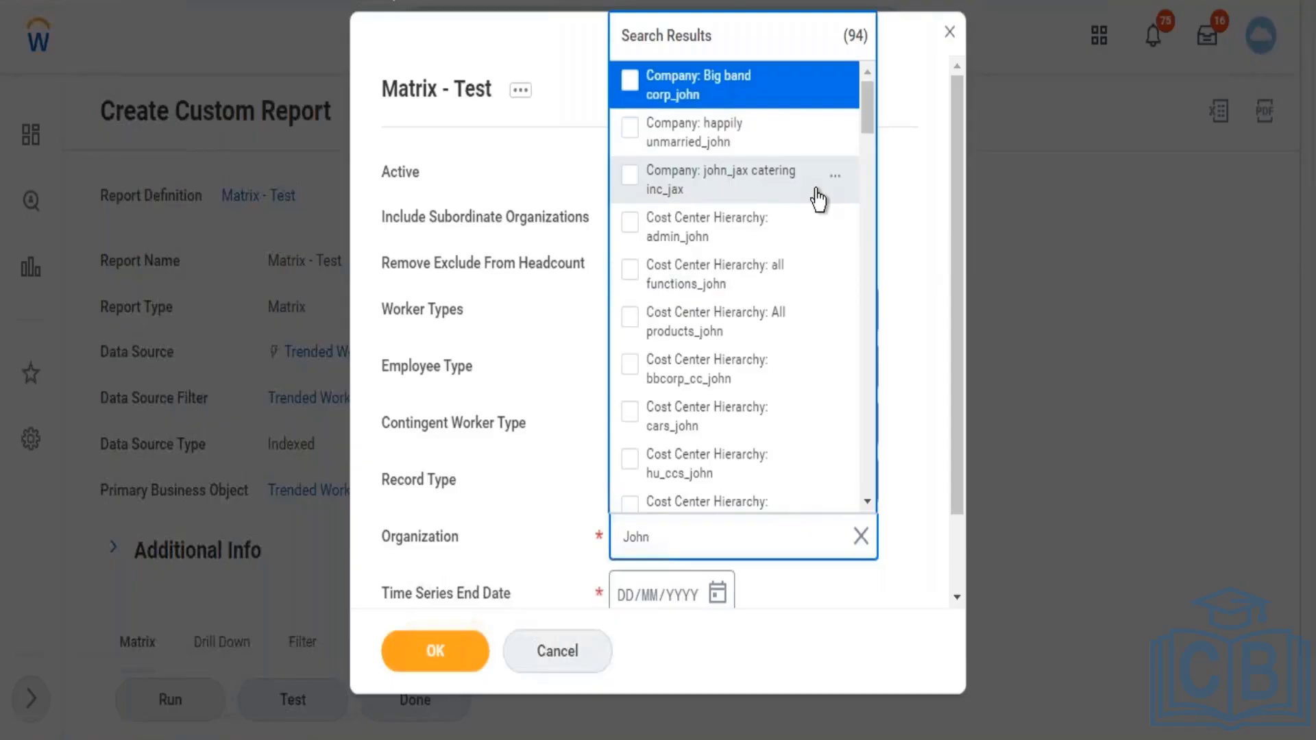
{"action": "key", "text": "ctrl+a"}
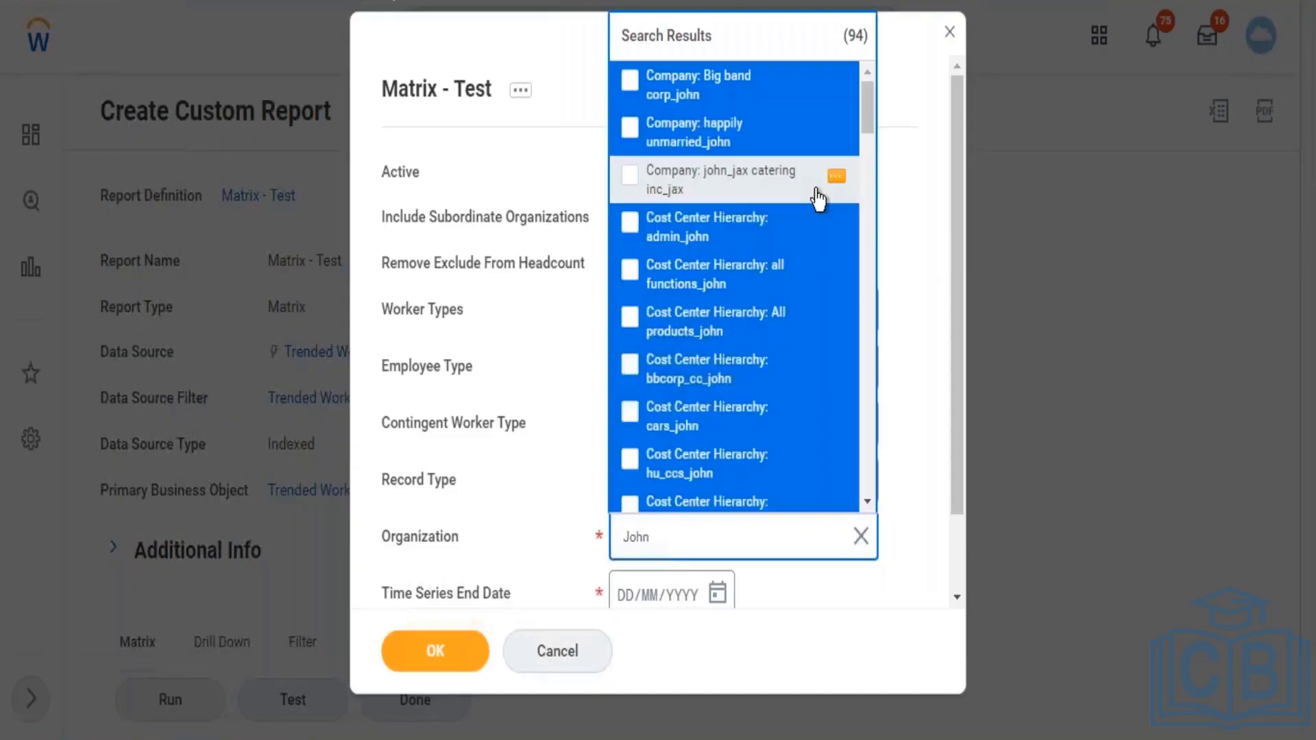
{"action": "key", "text": "Return"}
{"action": "left_click", "coordinate": [898, 282]}
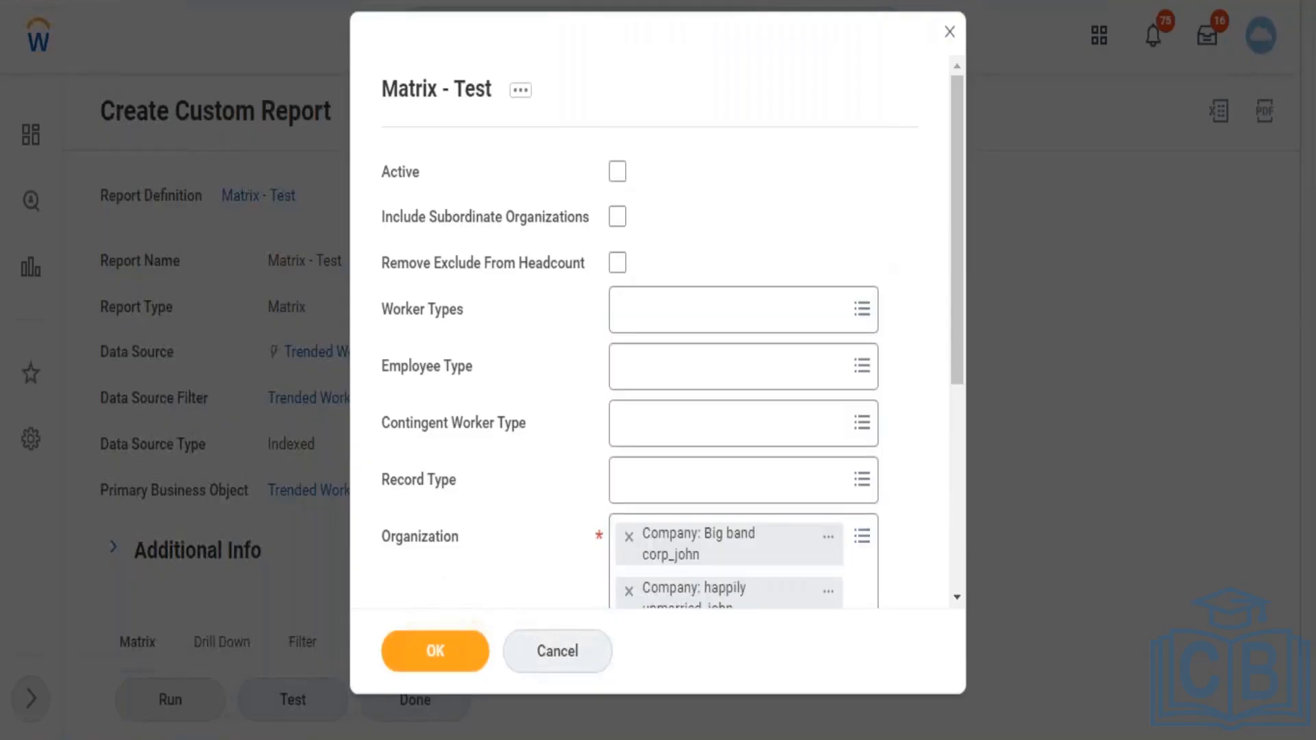
- Set the Time Series End Date to 01/01/2010 and the Time Series Start Date to 01/01/2022, and submit the prompts
{"action": "left_click_drag", "start_coordinate": [961, 273], "coordinate": [957, 444]}
{"action": "scroll", "coordinate": [958, 519], "scroll_direction": "down", "scroll_amount": 2}
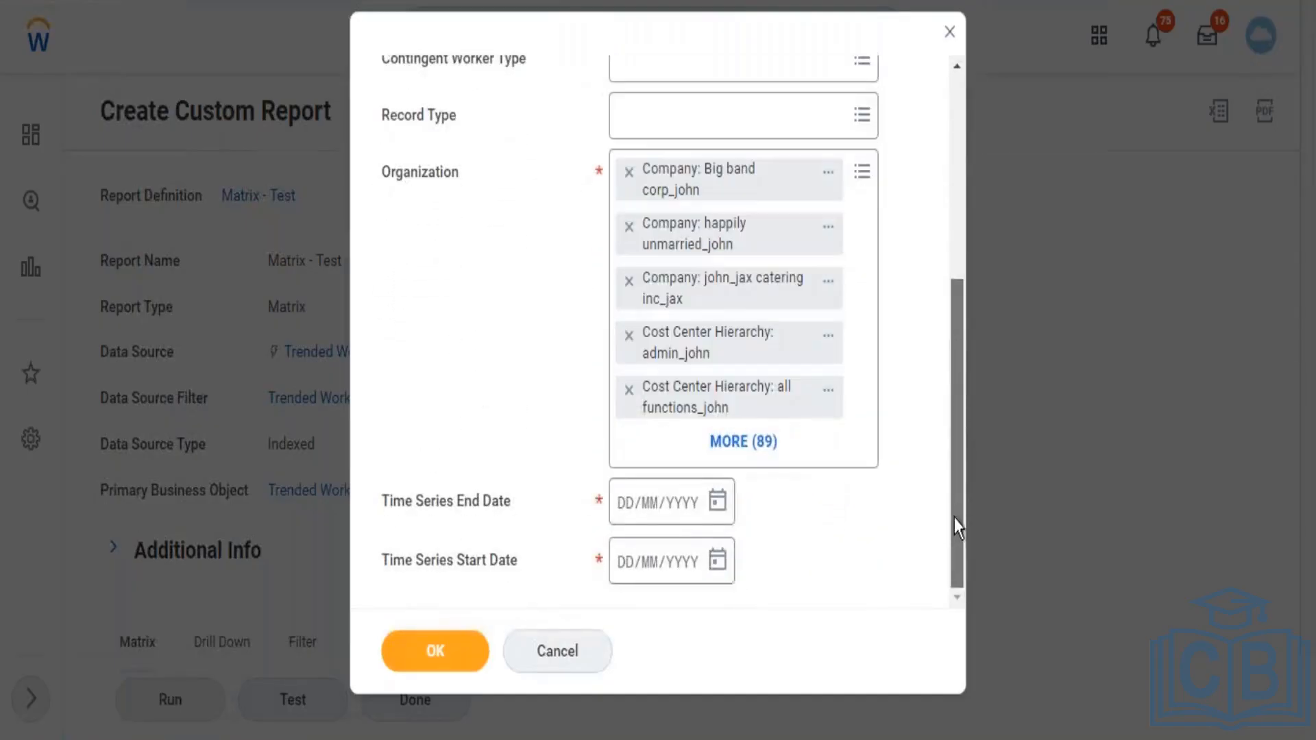
{"action": "left_click", "coordinate": [718, 504]}
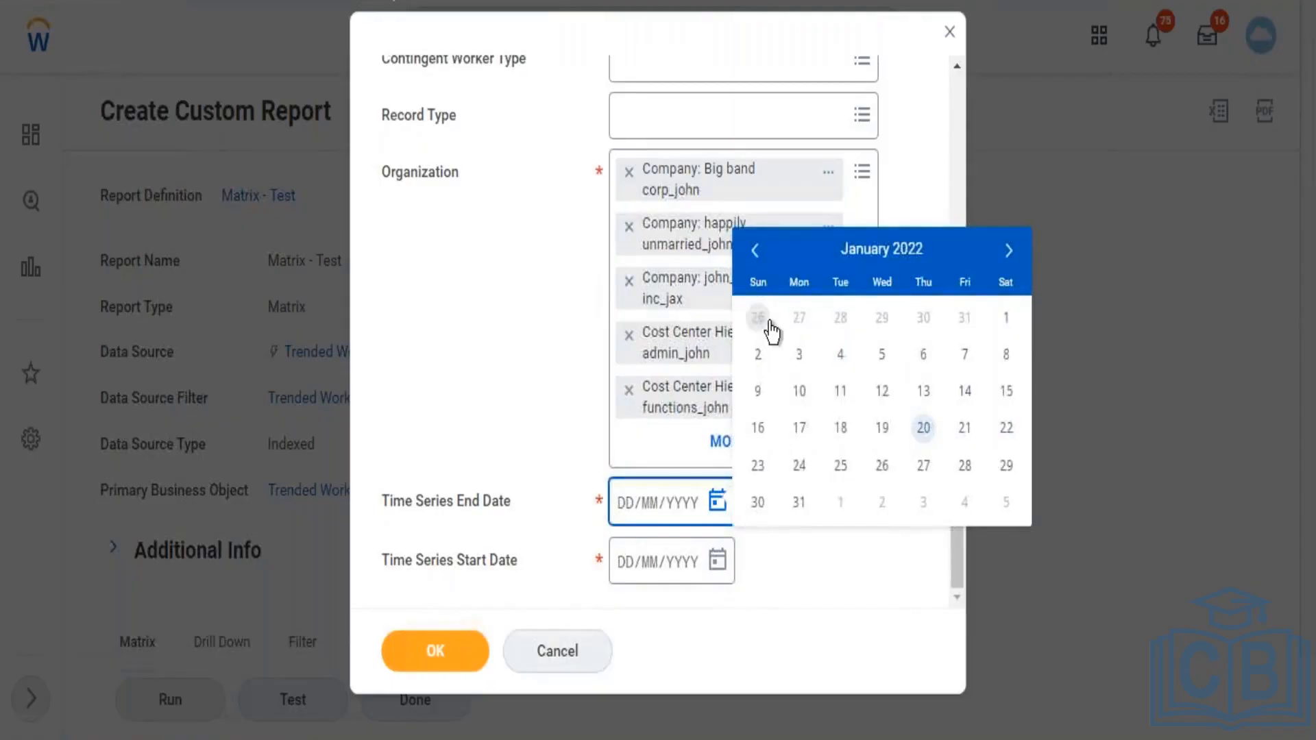
{"action": "left_click", "coordinate": [626, 505]}
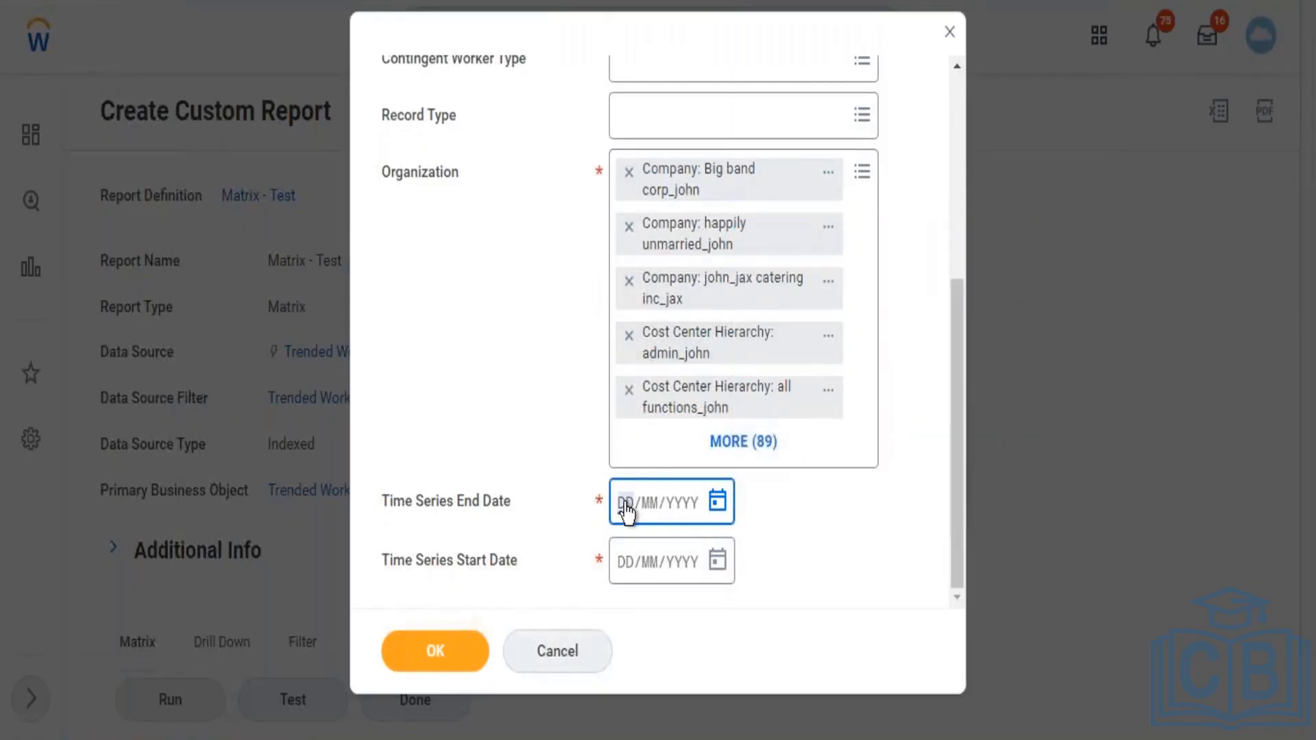
{"action": "type", "text": "01/01/"}
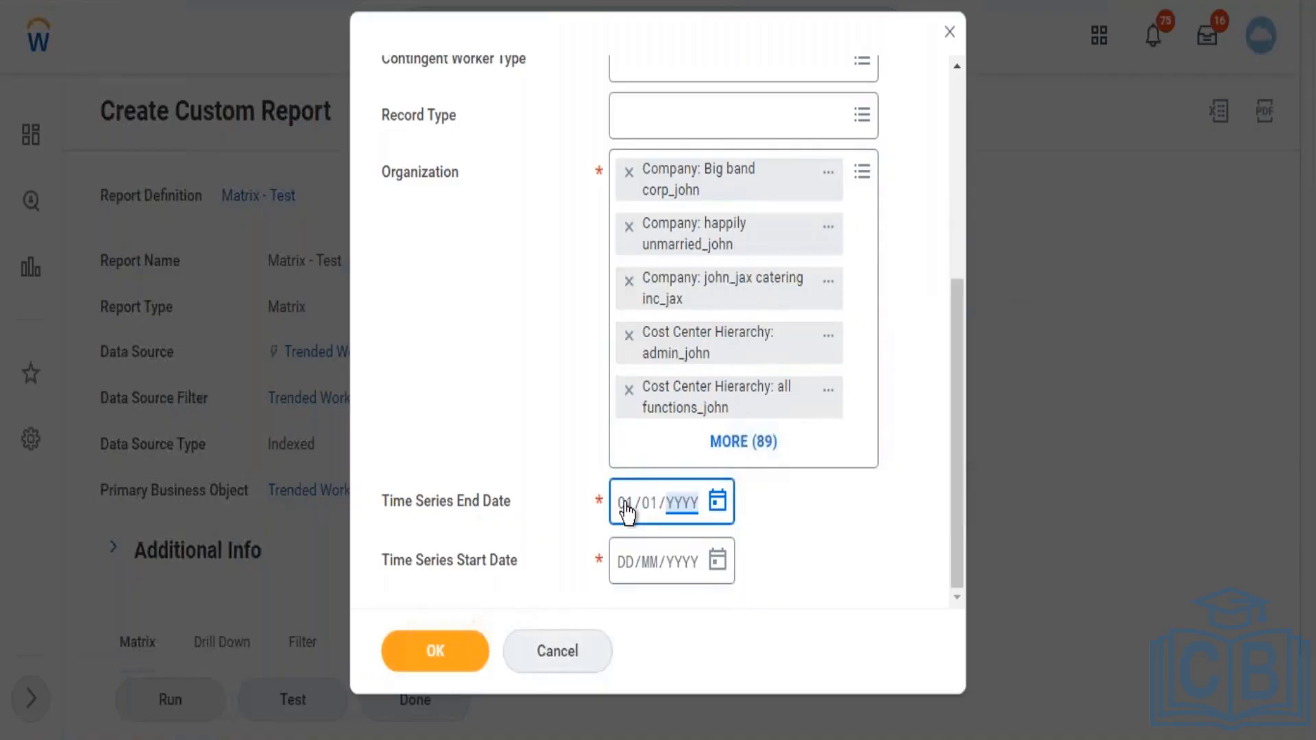
{"action": "type", "text": "2010"}
{"action": "left_click", "coordinate": [625, 564]}
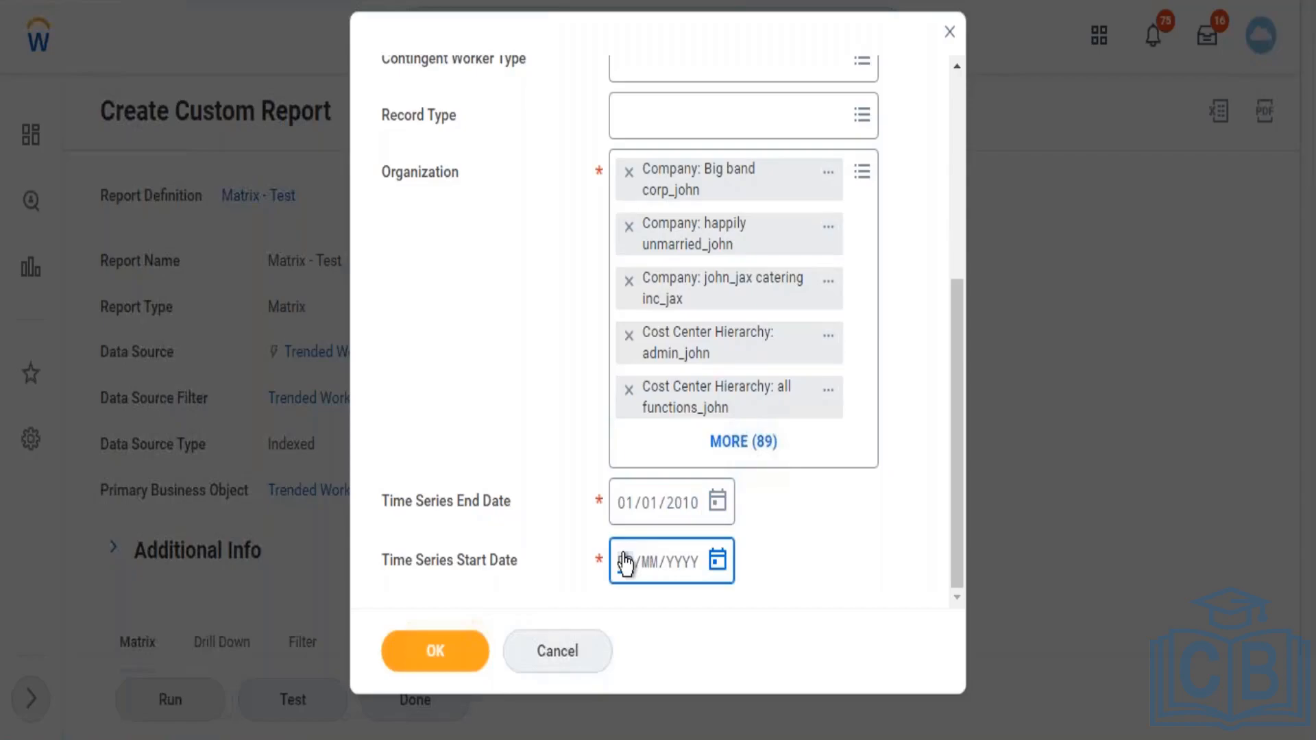
{"action": "type", "text": "01/01/2022"}
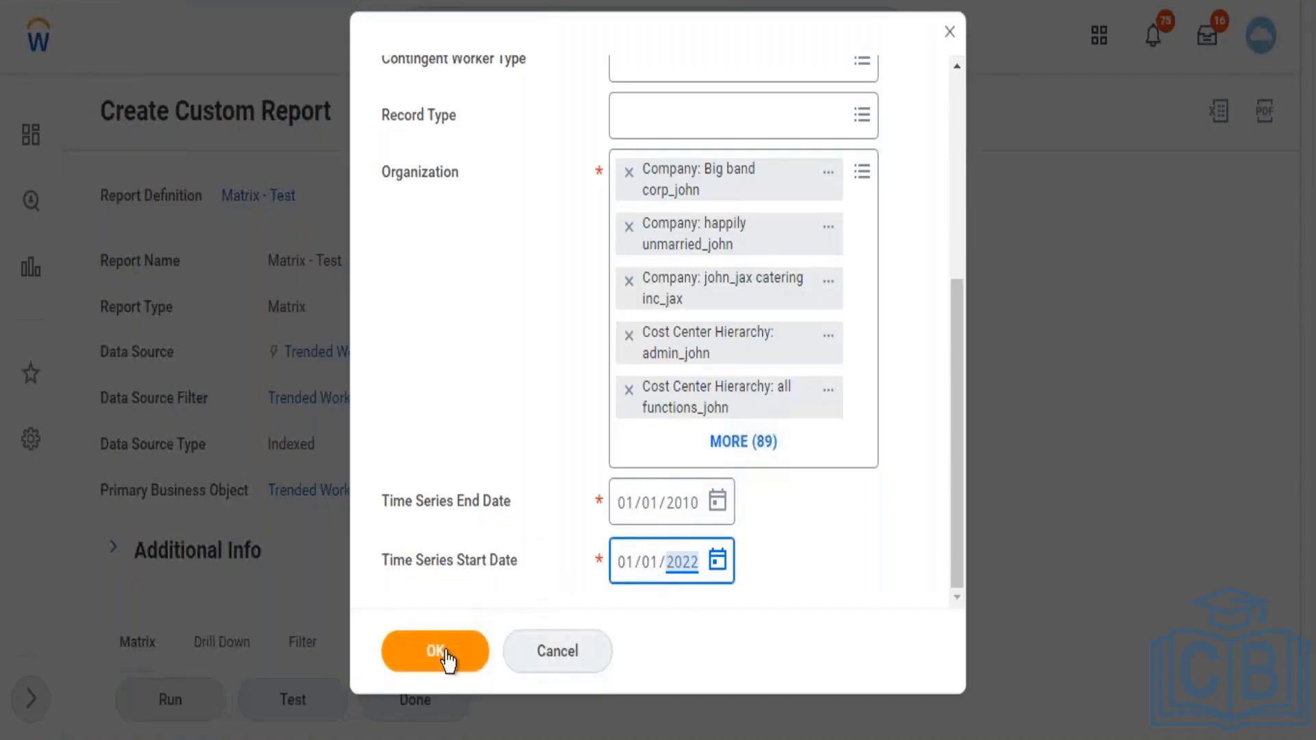
{"action": "left_click", "coordinate": [445, 657]}
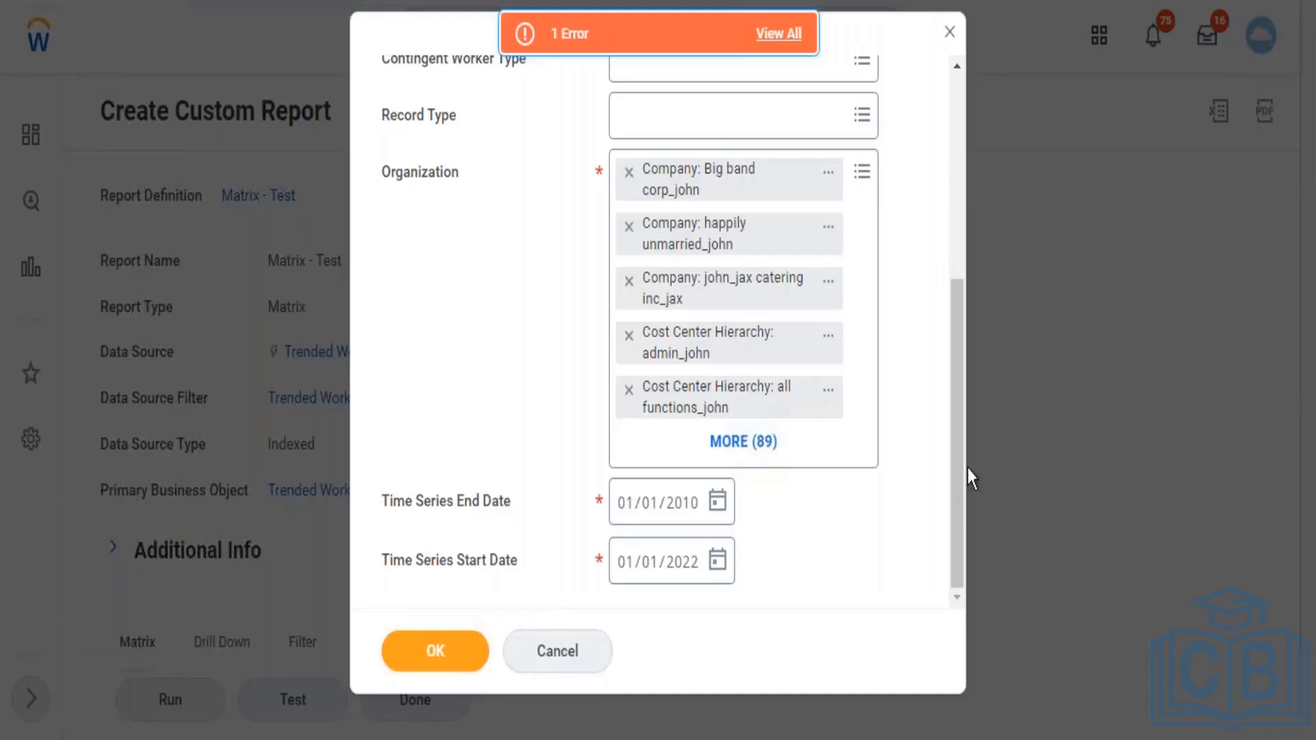
- Review the prompt error details and set the Time Series End Date to 01/01/2022
{"action": "left_click_drag", "start_coordinate": [958, 470], "coordinate": [940, 183]}
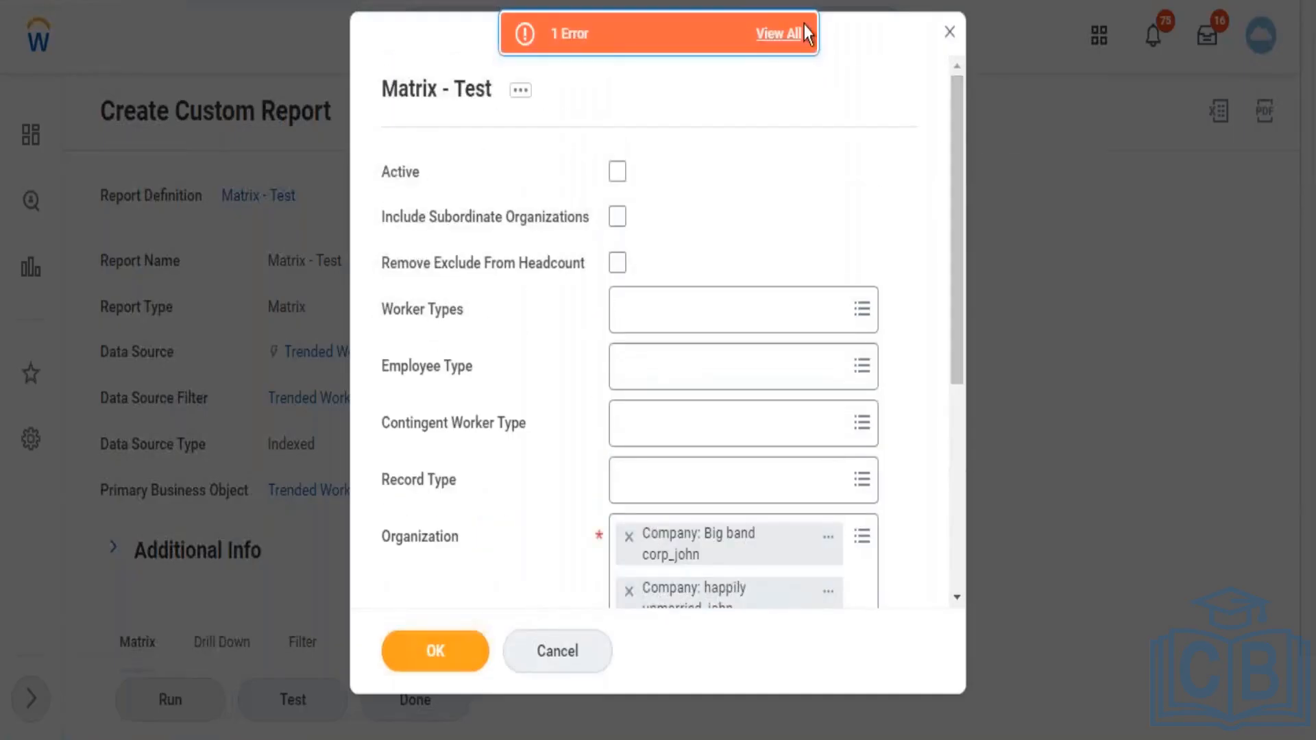
{"action": "left_click", "coordinate": [792, 38]}
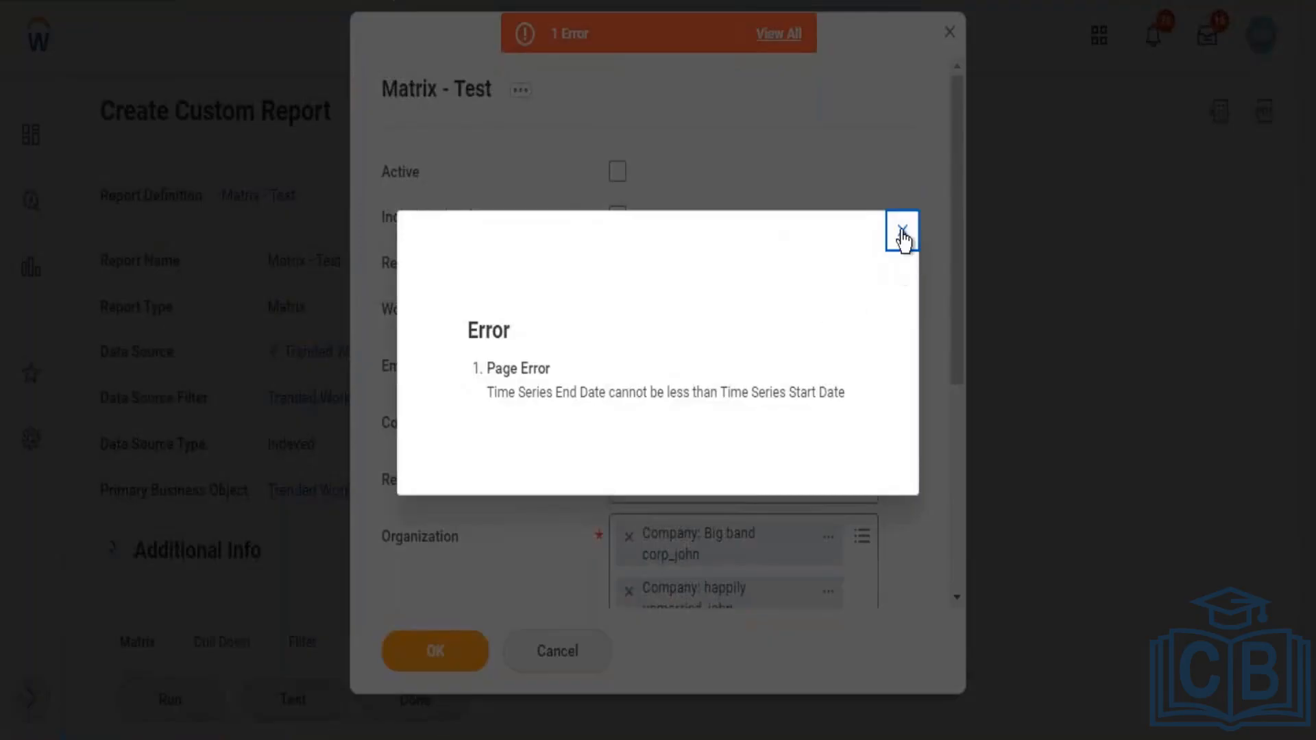
{"action": "left_click", "coordinate": [902, 233]}
{"action": "left_click_drag", "start_coordinate": [959, 176], "coordinate": [944, 512]}
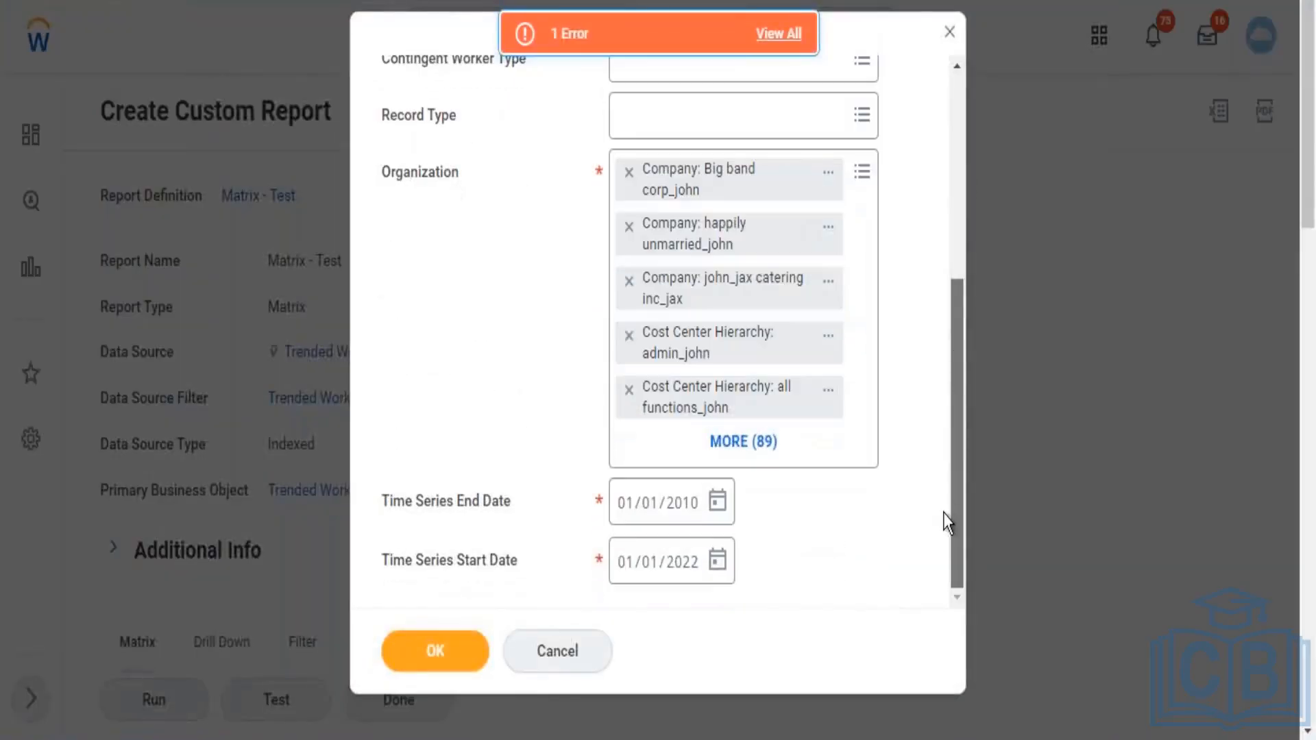
{"action": "left_click", "coordinate": [625, 513]}
{"action": "key", "text": "BackSpace"}
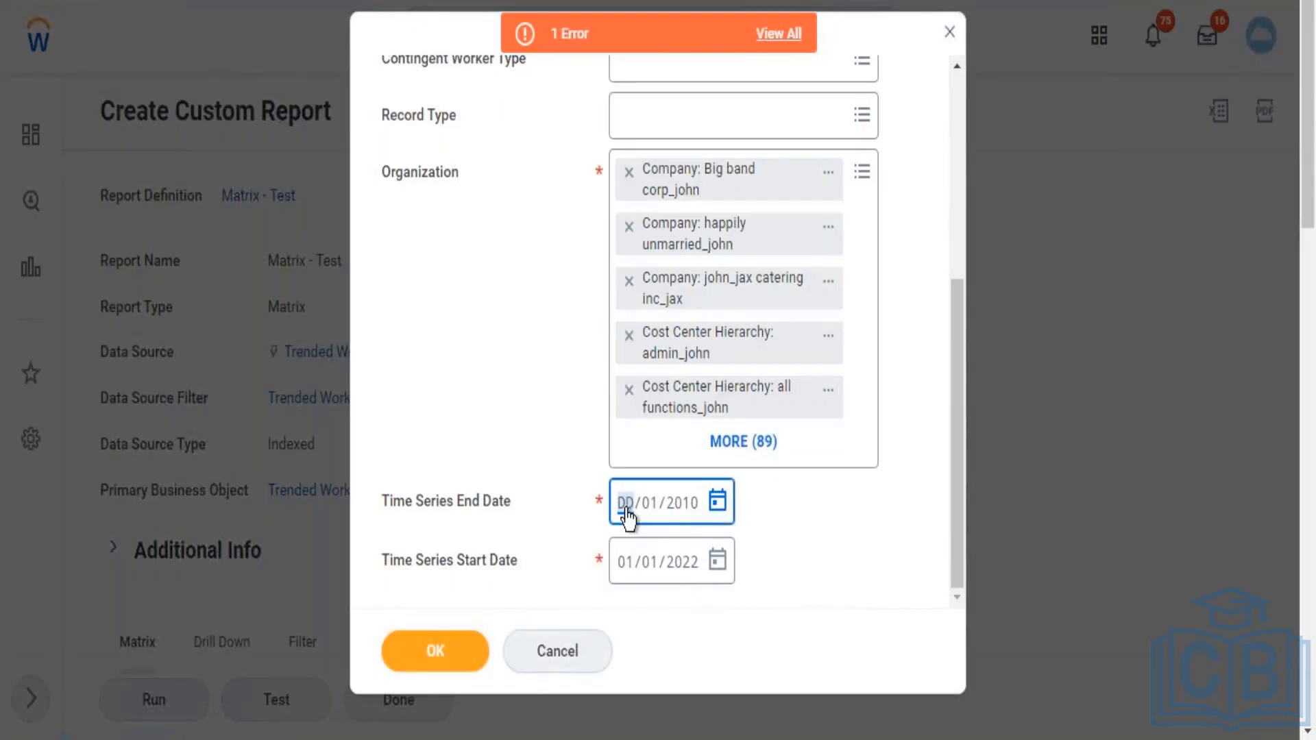
{"action": "type", "text": "01/01/"}
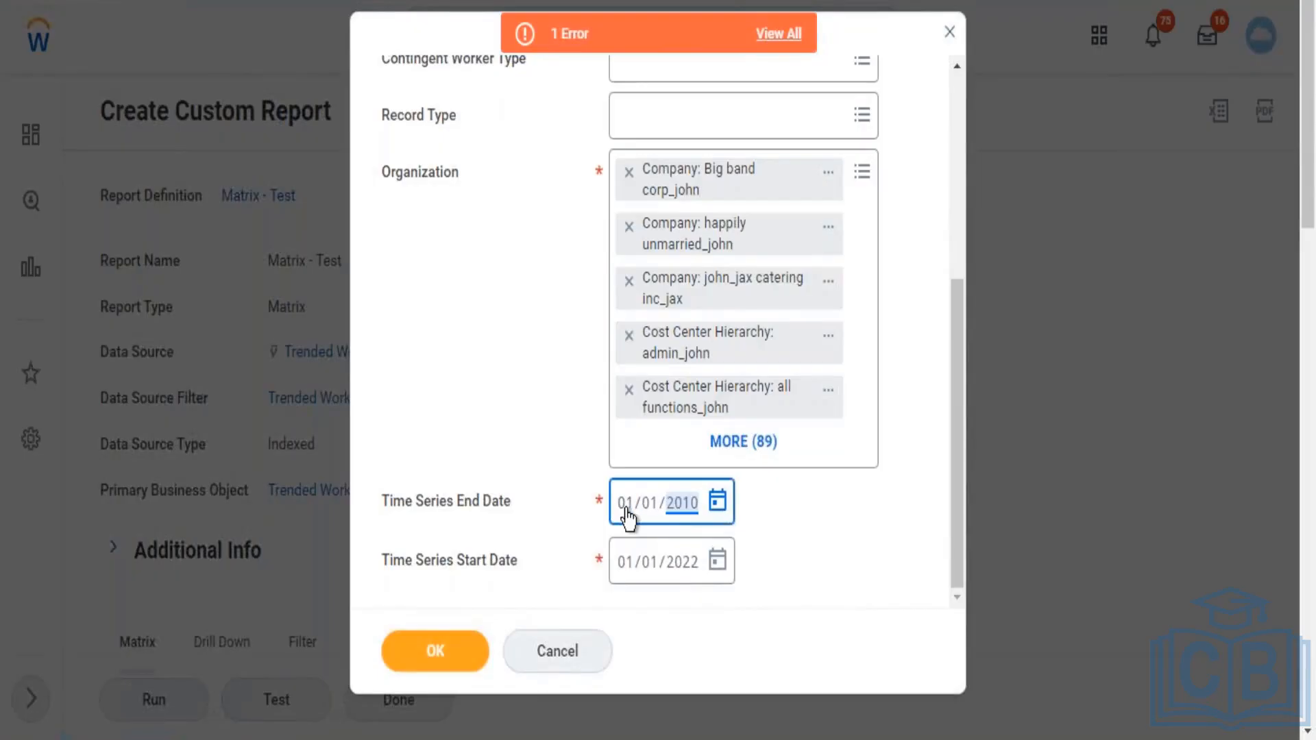
{"action": "type", "text": "2022"}
- Set the Time Series Start Date to 01/01/2010 and submit the prompts to view the Matrix - Test chart
{"action": "left_click", "coordinate": [624, 575]}
{"action": "type", "text": "01/01/"}
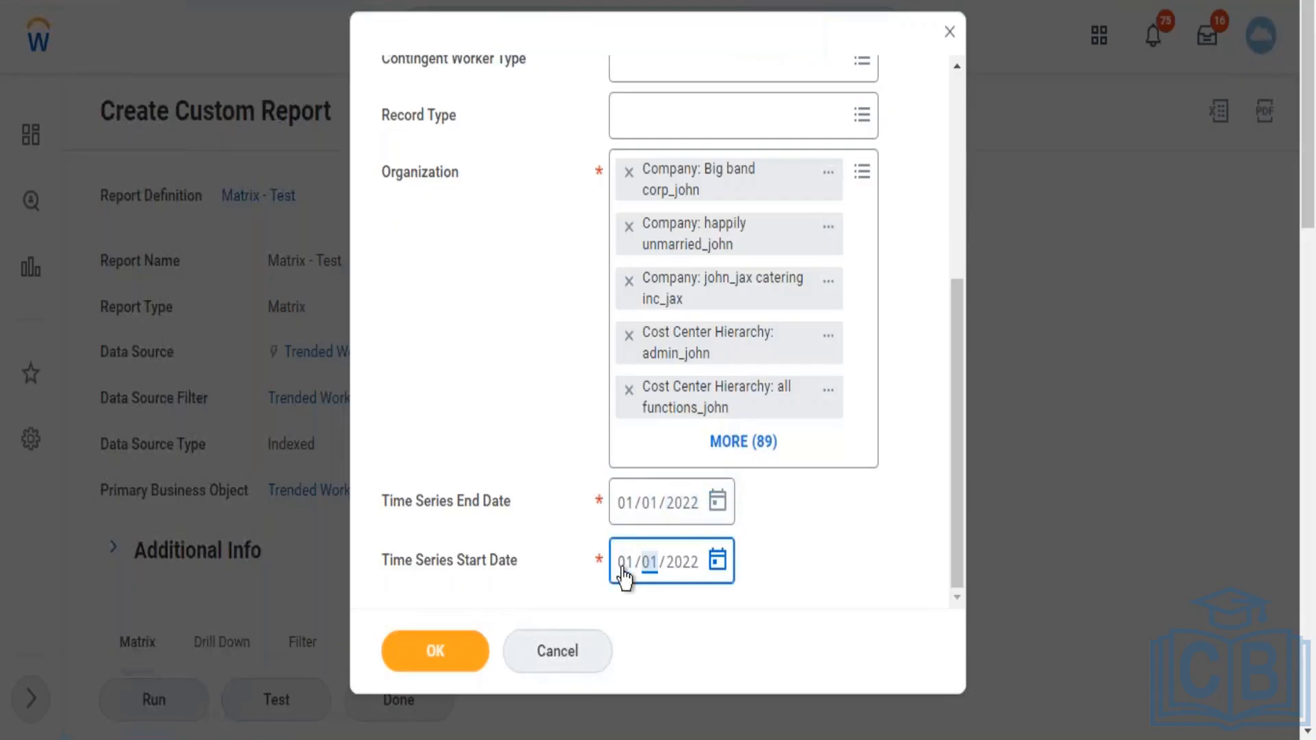
{"action": "type", "text": "2010"}
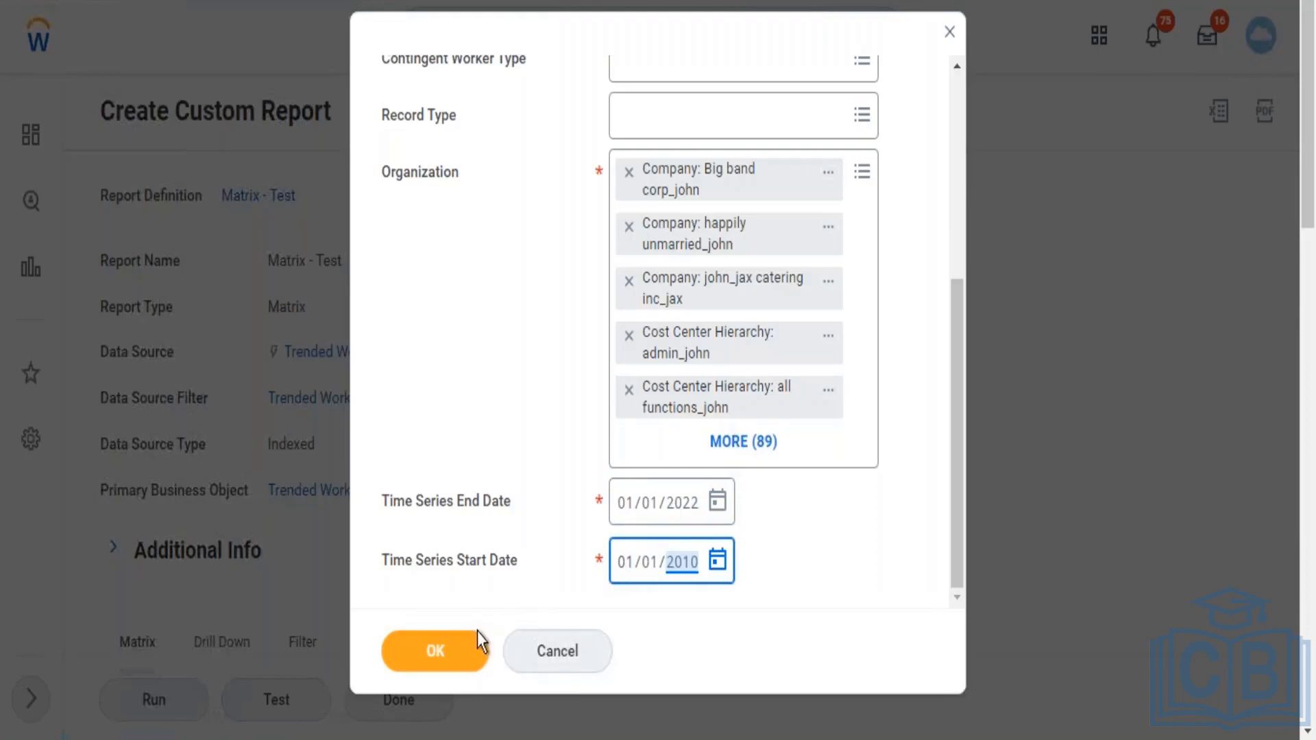
{"action": "left_click", "coordinate": [446, 662]}
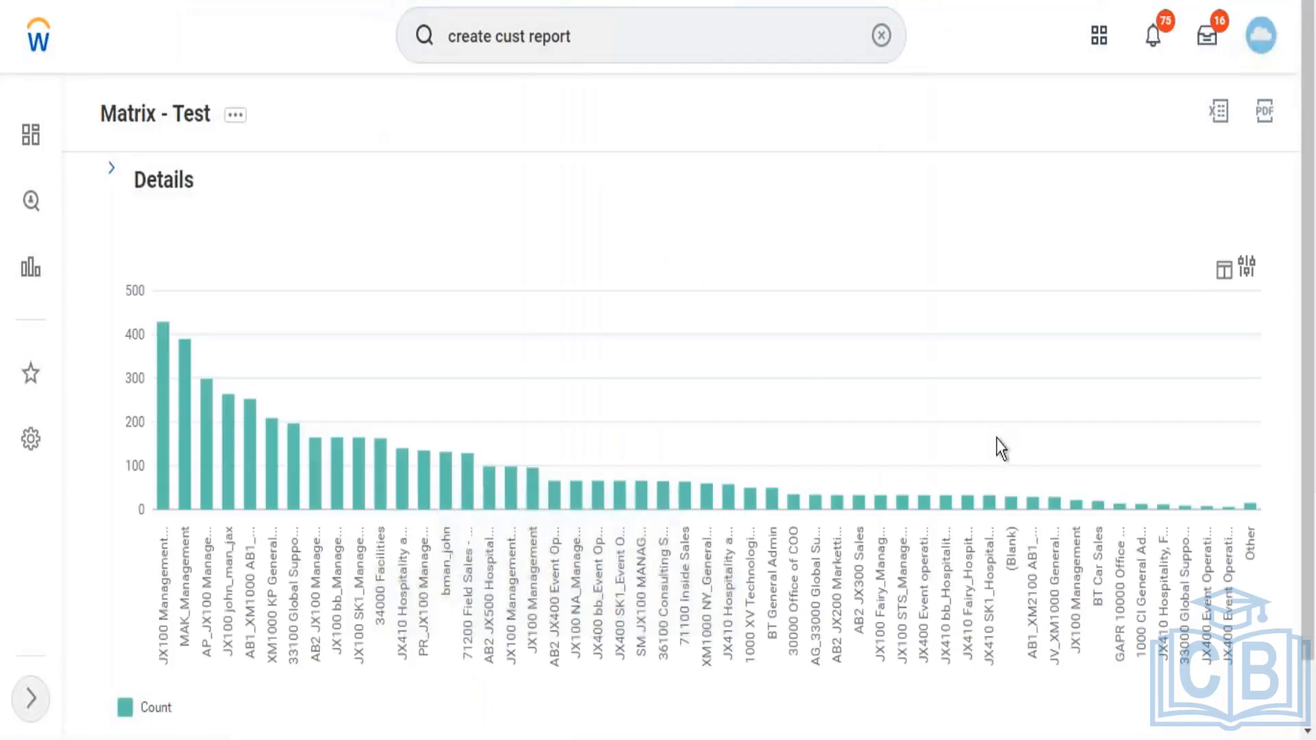
{"action": "scroll", "coordinate": [1313, 346], "scroll_direction": "down", "scroll_amount": 1}
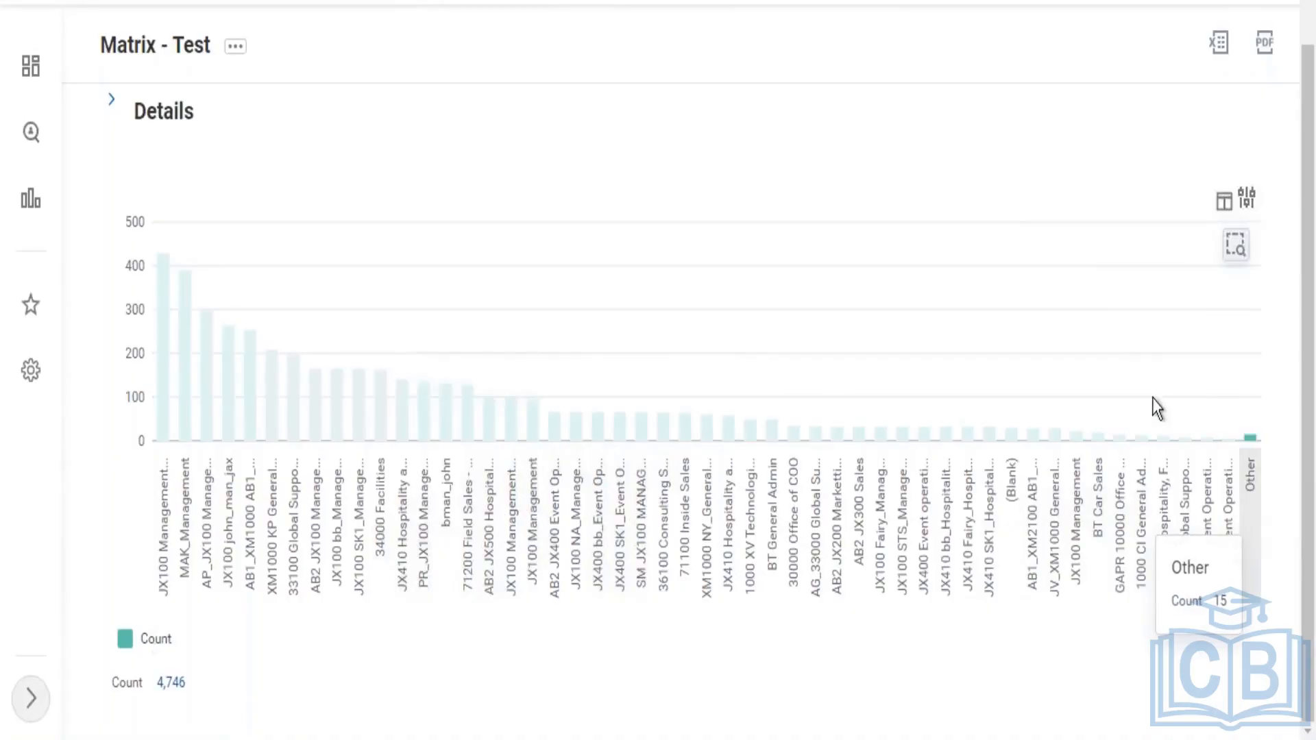
{"action": "mouse_move", "coordinate": [516, 465]}
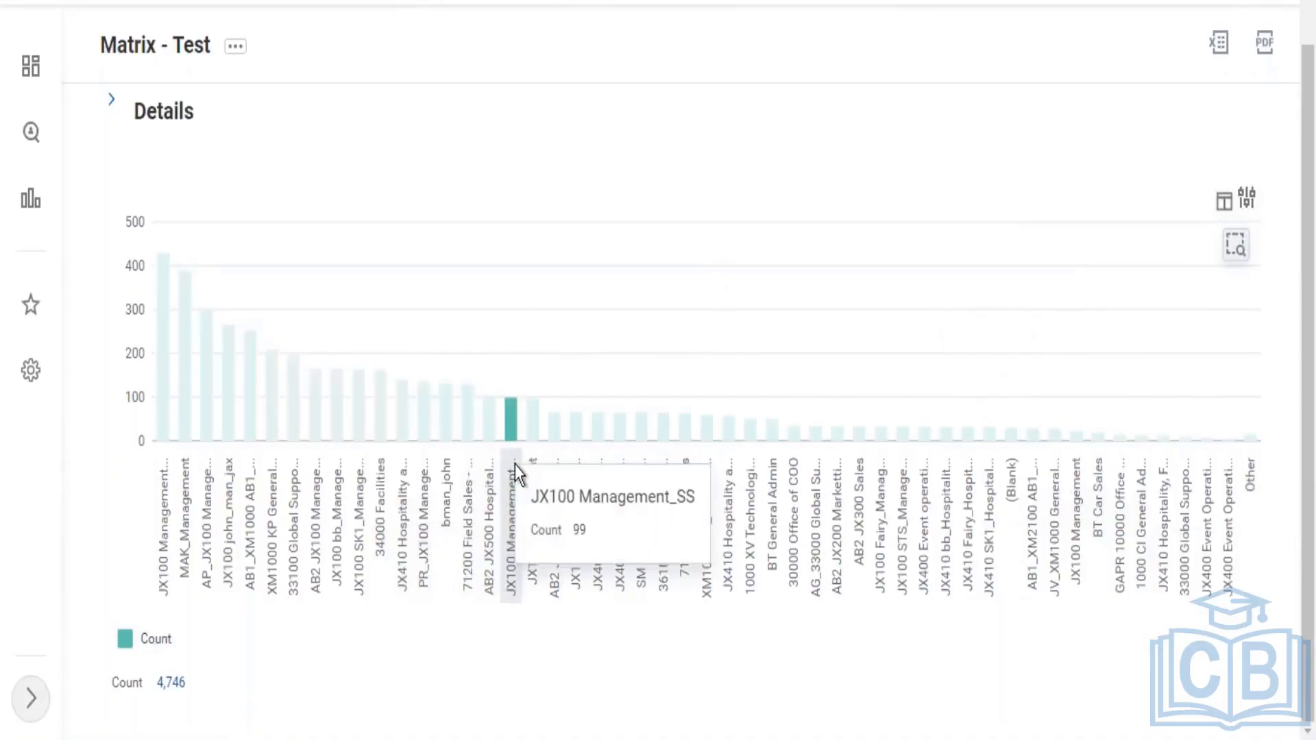
- Export the Matrix - Test report to Excel and view the downloaded Matrix_-_Test.xlsx before returning to Workday
{"action": "left_click", "coordinate": [1219, 48]}
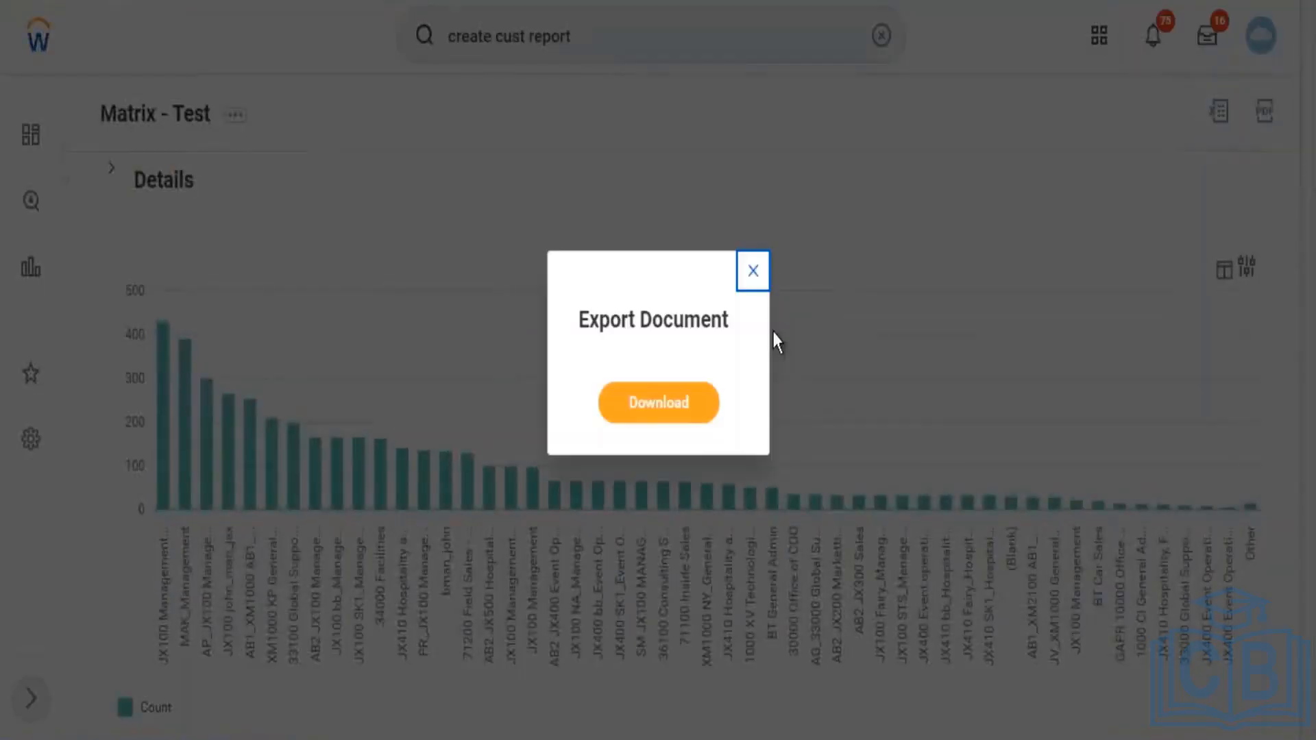
{"action": "left_click", "coordinate": [658, 403]}
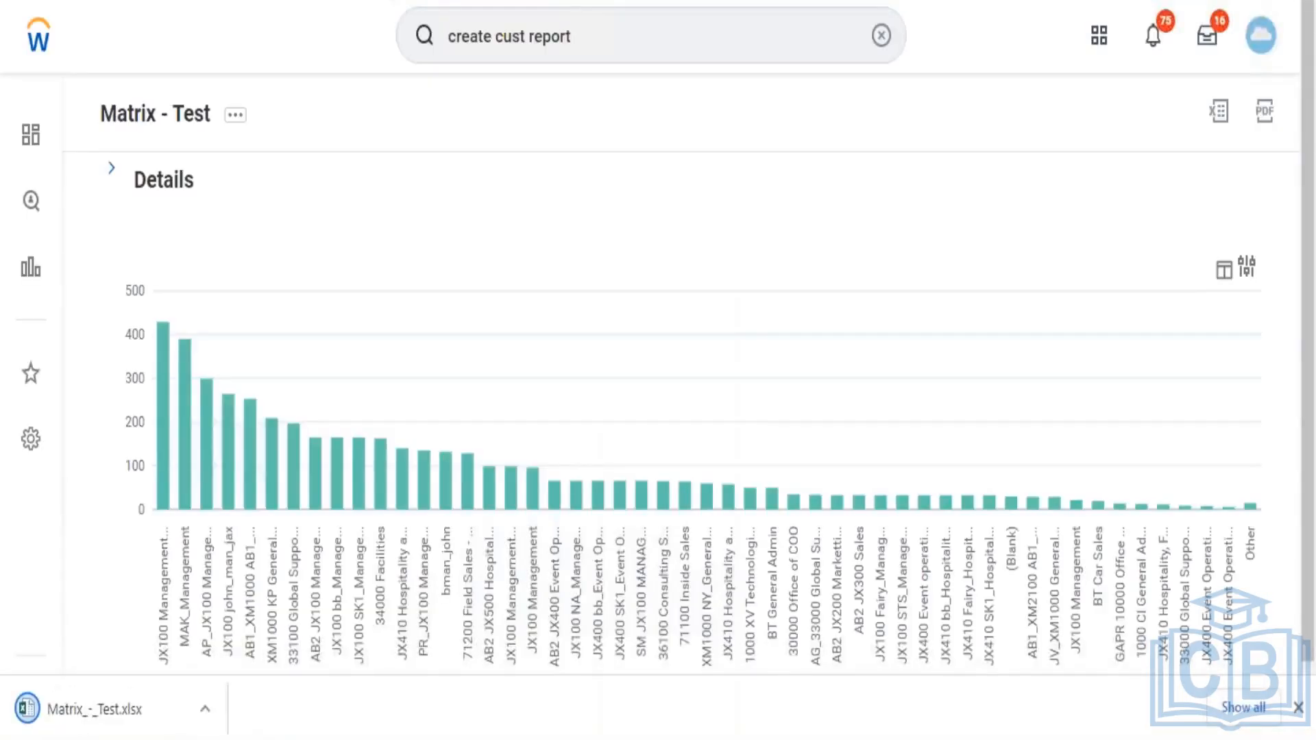
{"action": "left_click", "coordinate": [56, 717]}
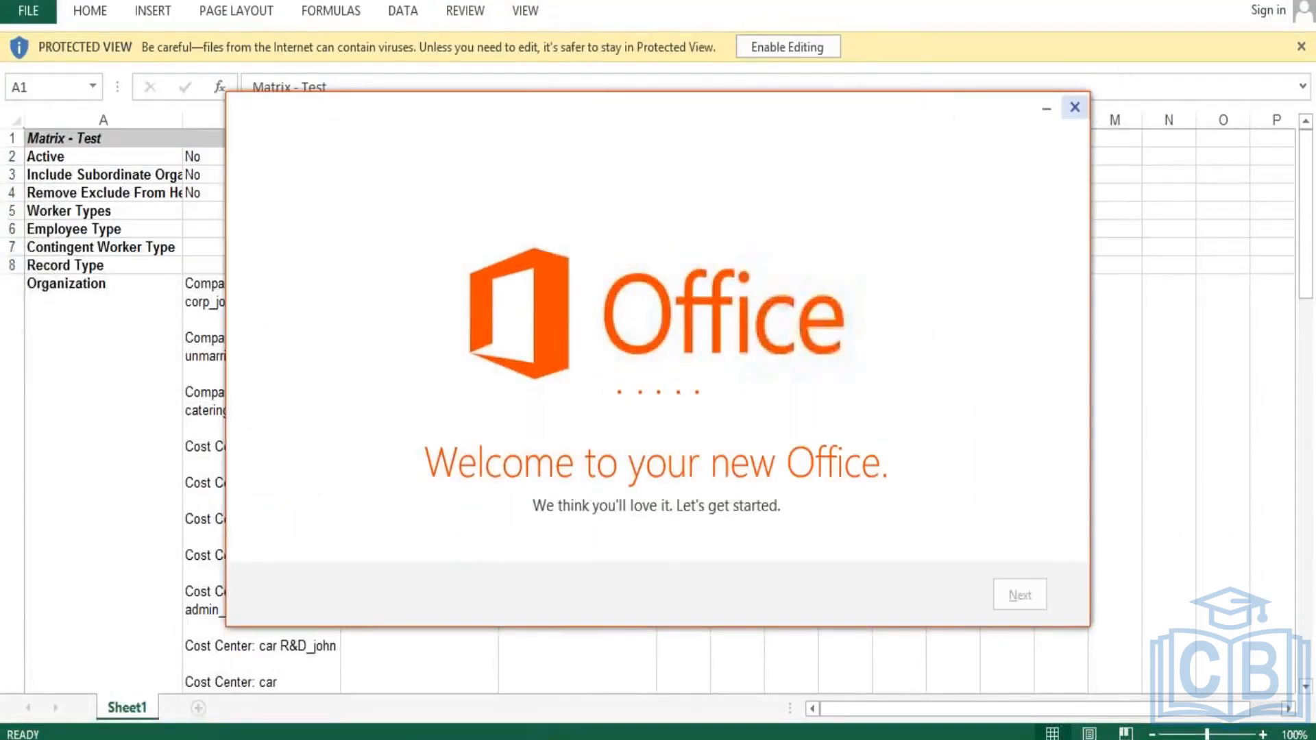
{"action": "left_click", "coordinate": [1075, 107]}
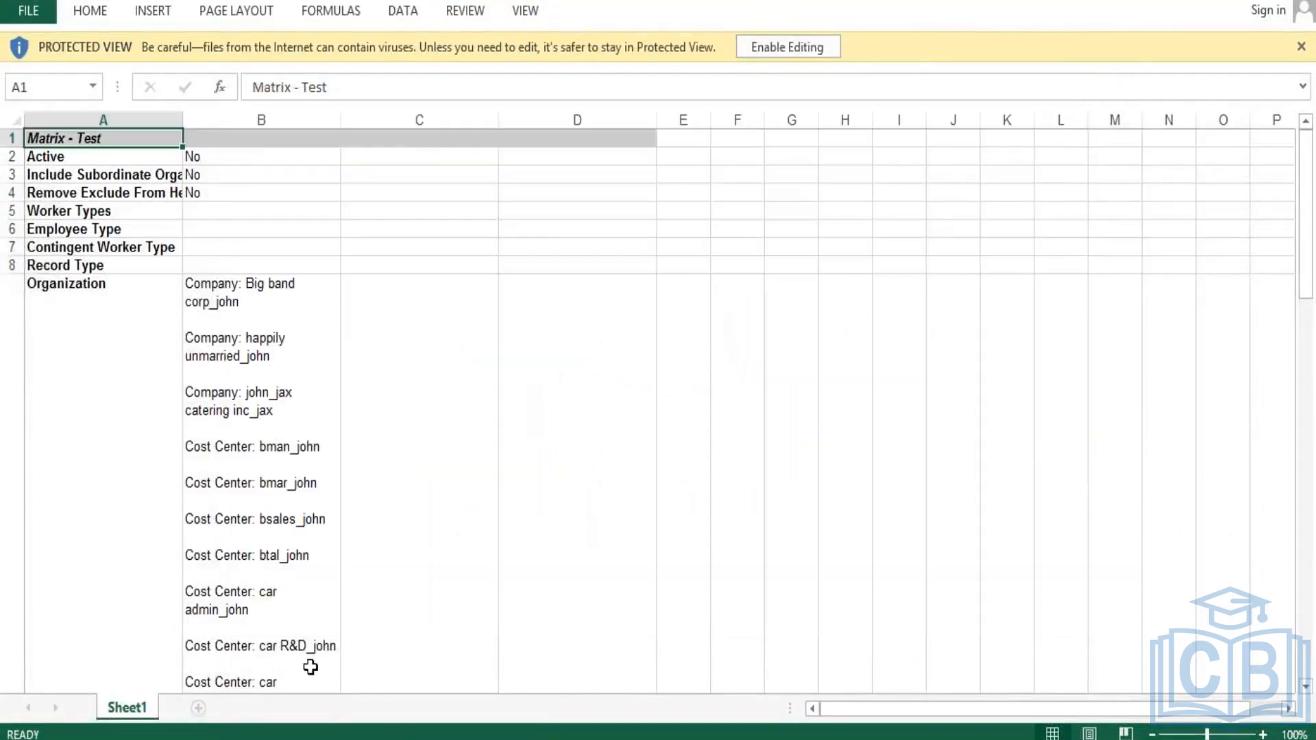
{"action": "left_click", "coordinate": [264, 739]}
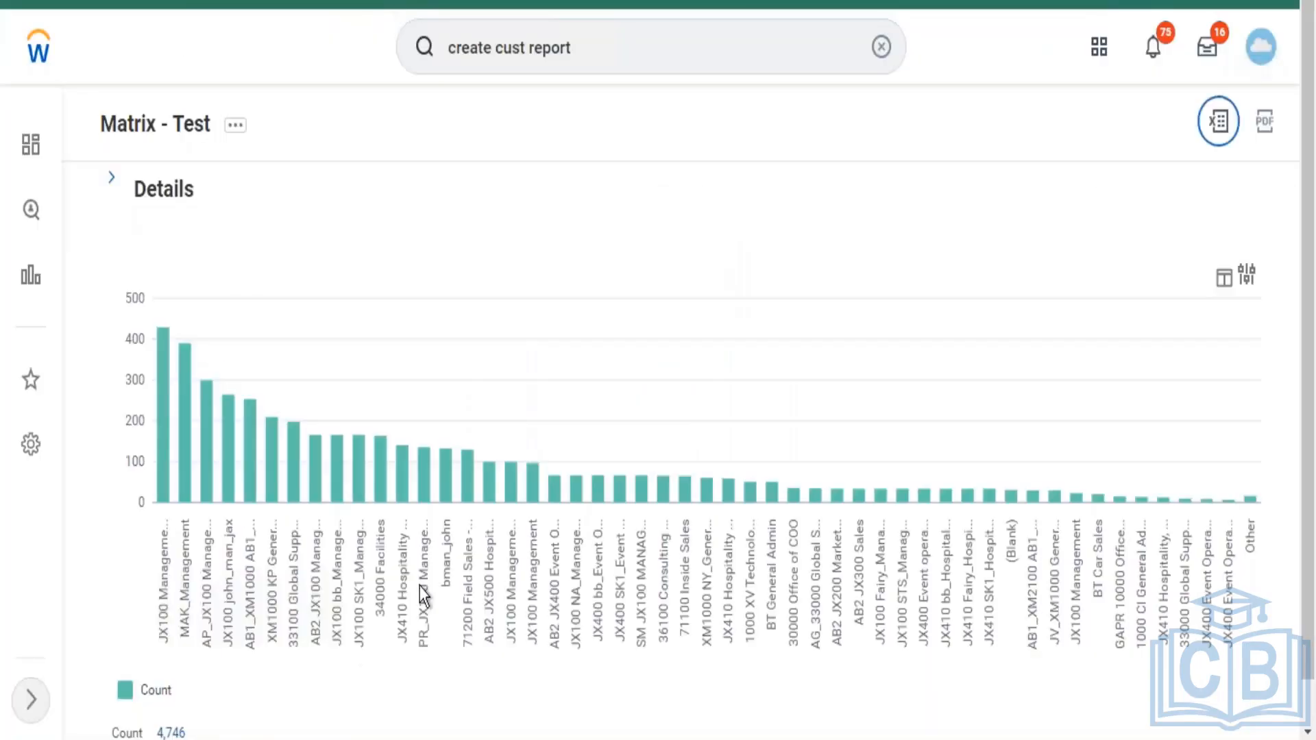
- Highlight the bar labelled PR_JX100 Manage... in the Matrix - Test chart
{"action": "left_click", "coordinate": [419, 586]}
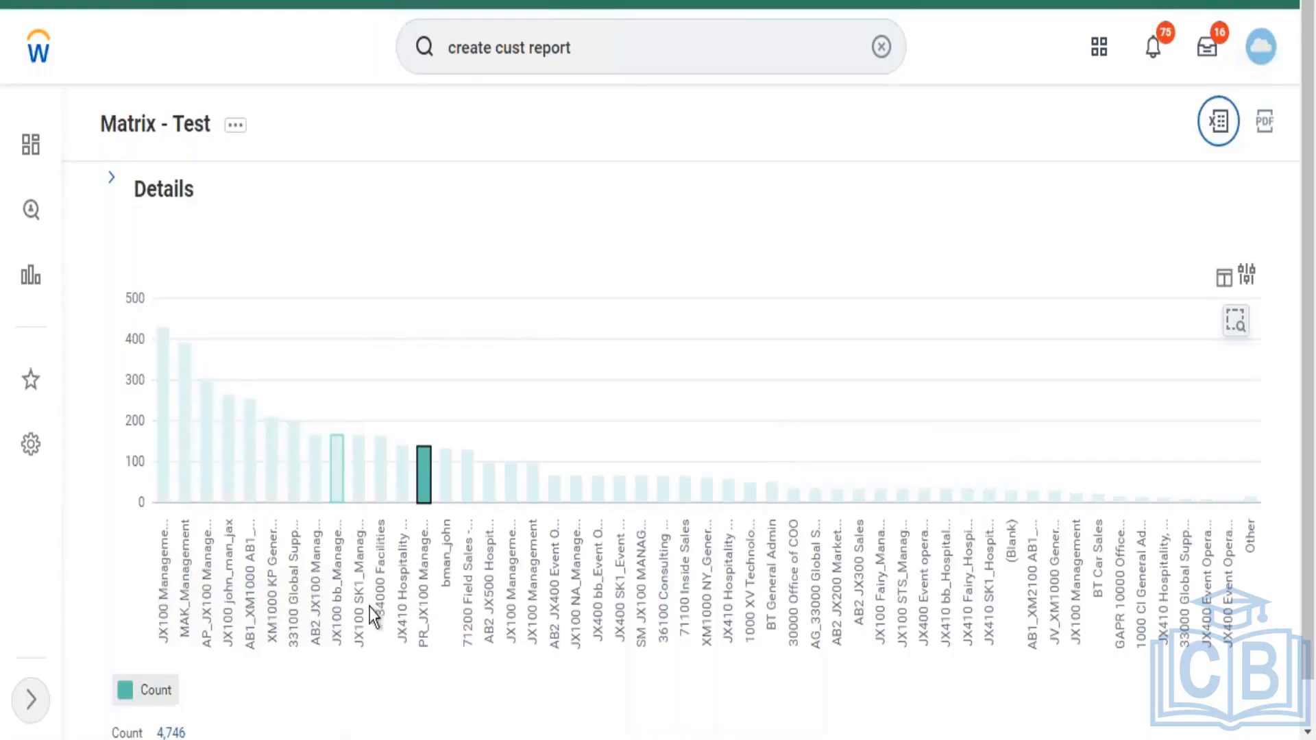
{"action": "mouse_move", "coordinate": [495, 650]}
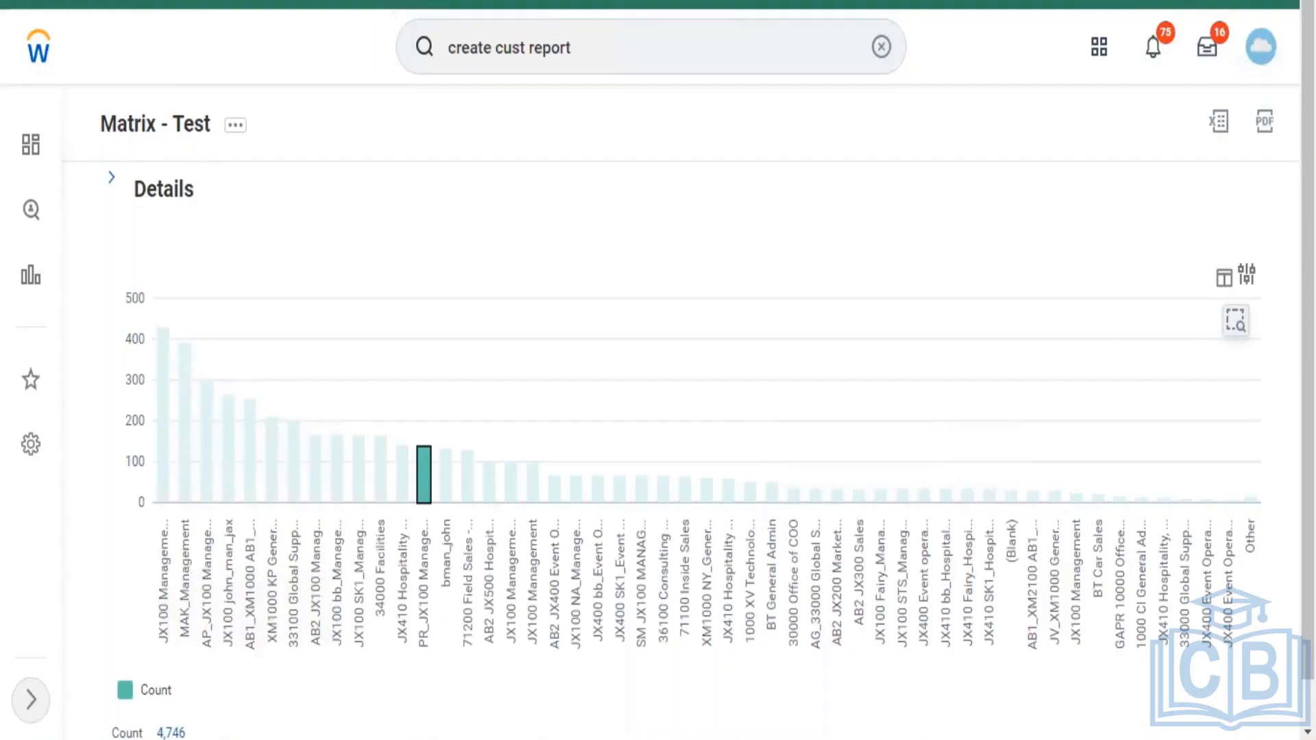
{"action": "left_click_drag", "start_coordinate": [1025, 317], "coordinate": [1017, 73]}
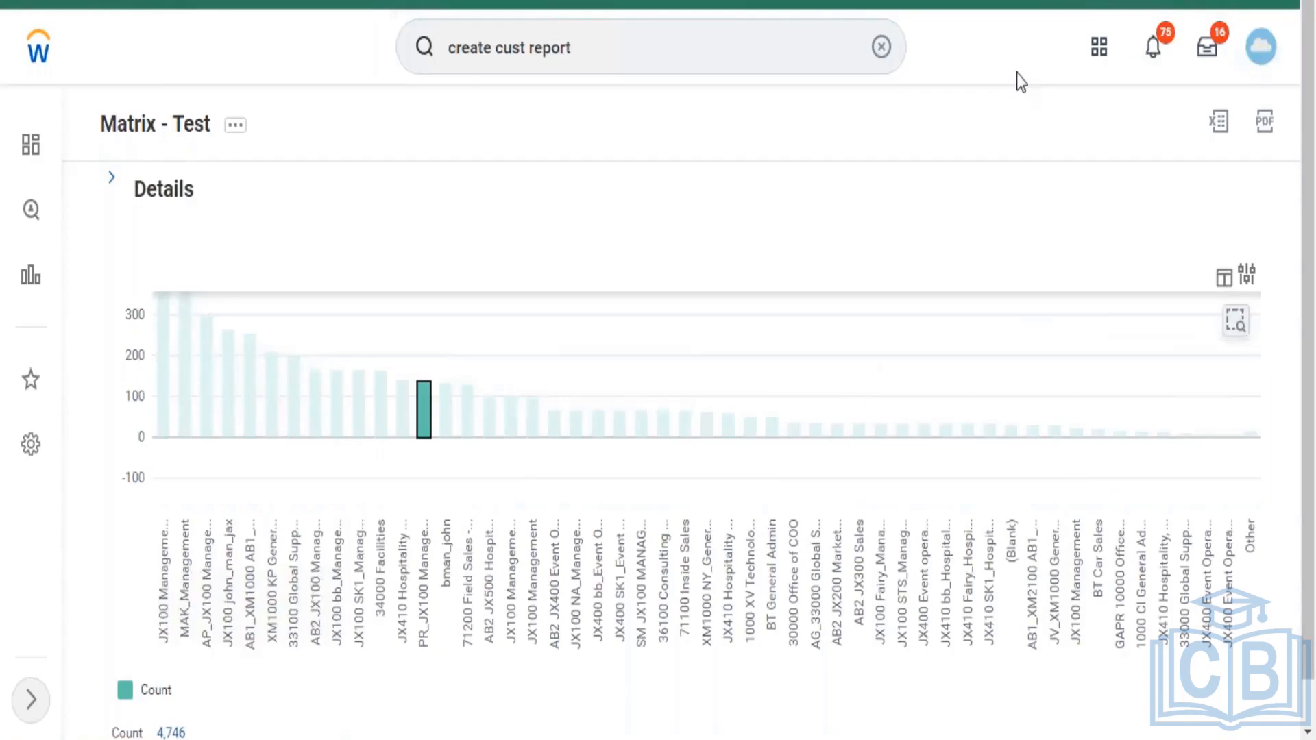